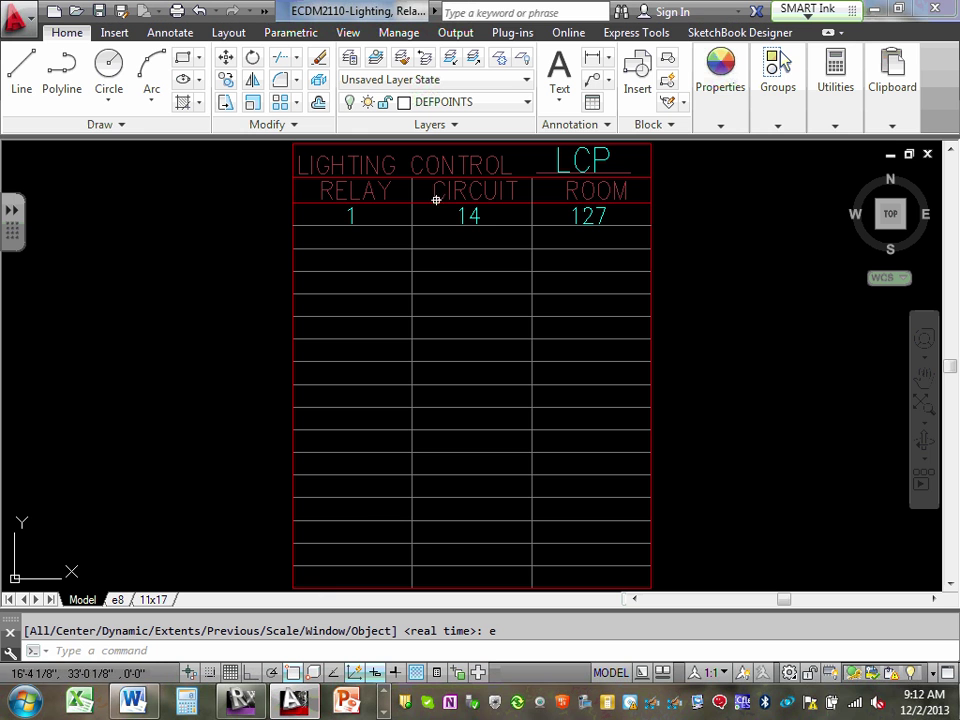
pyautogui.scroll(2, 368, 217)
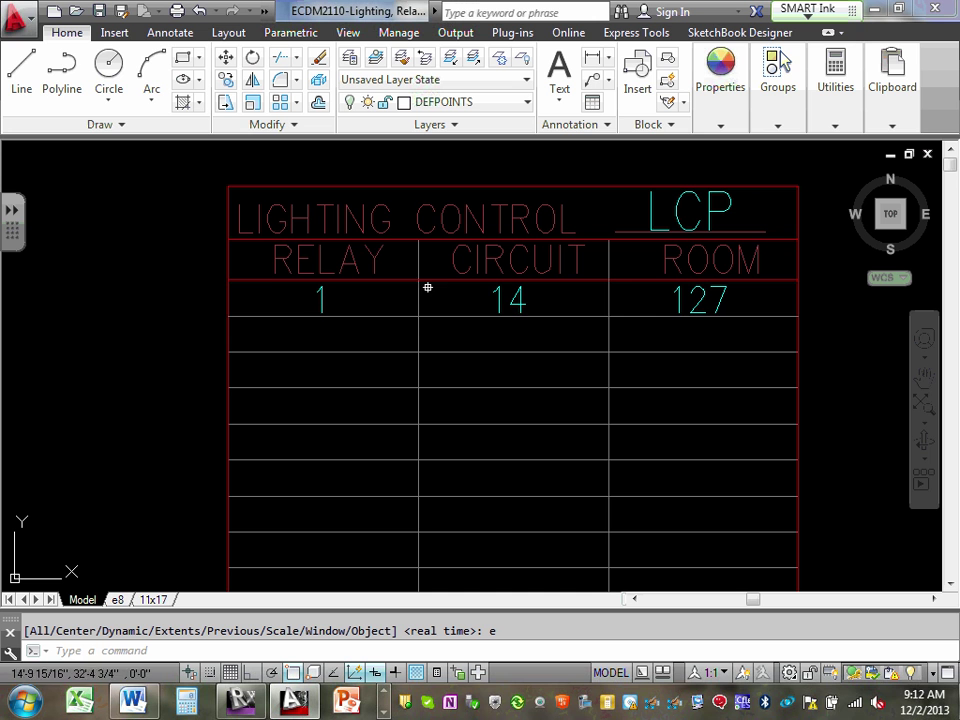
pyautogui.click(523, 301)
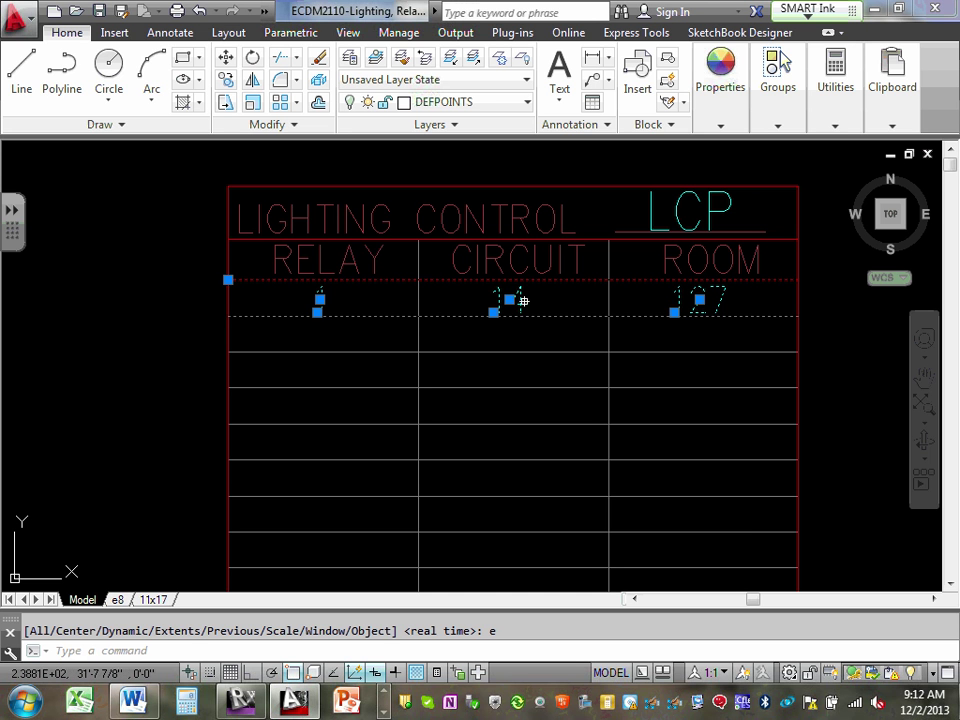
pyautogui.click(521, 312)
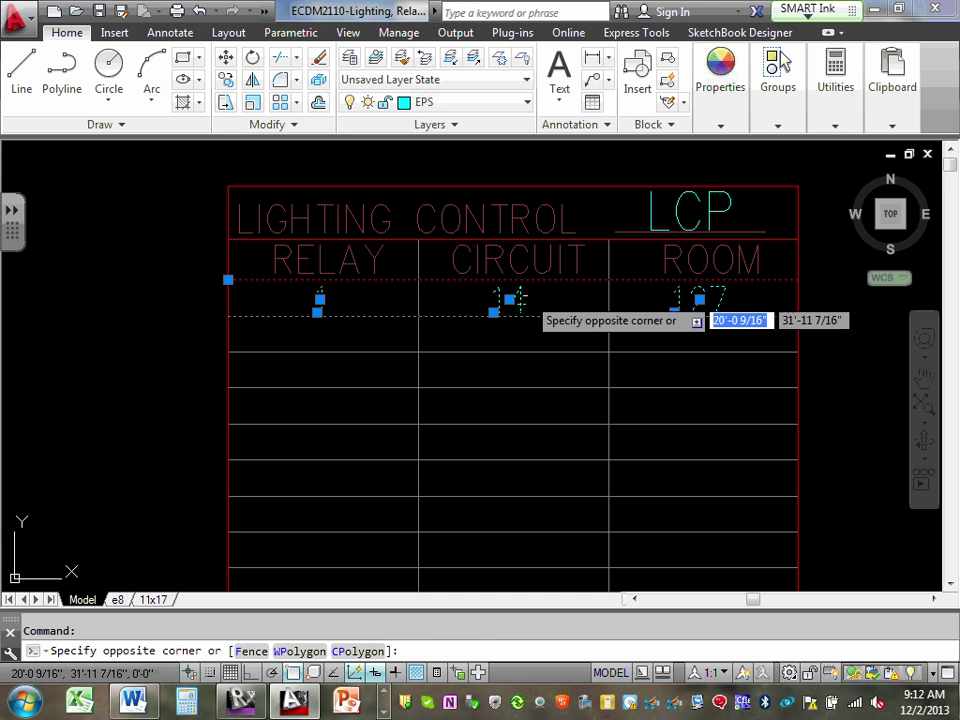
pyautogui.press('Escape')
pyautogui.click(521, 301)
pyautogui.click(512, 308)
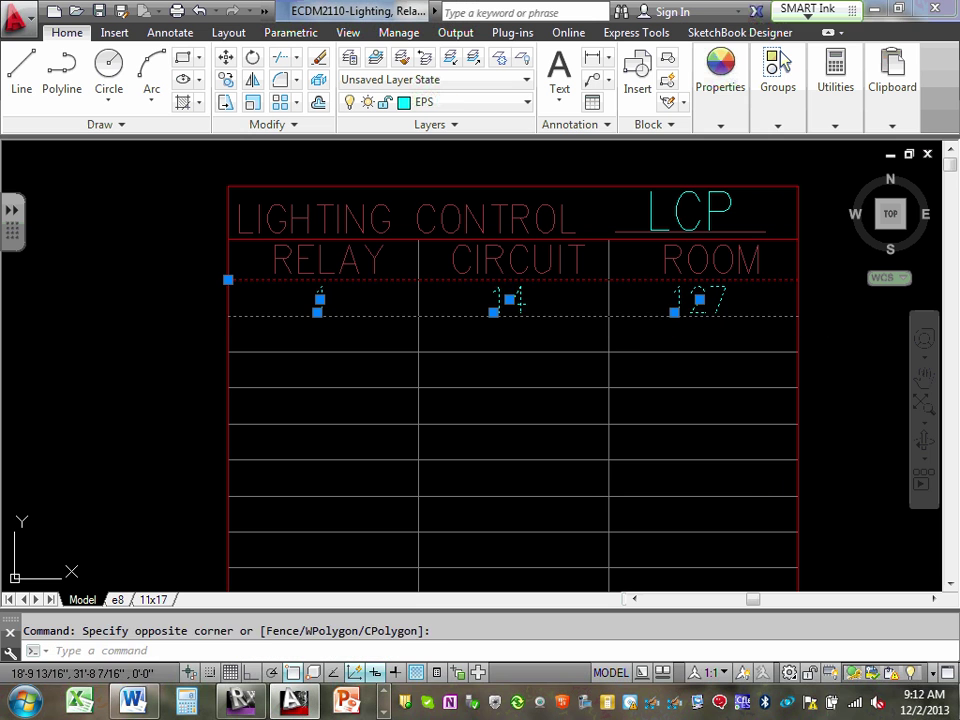
pyautogui.click(497, 311)
pyautogui.press('Escape')
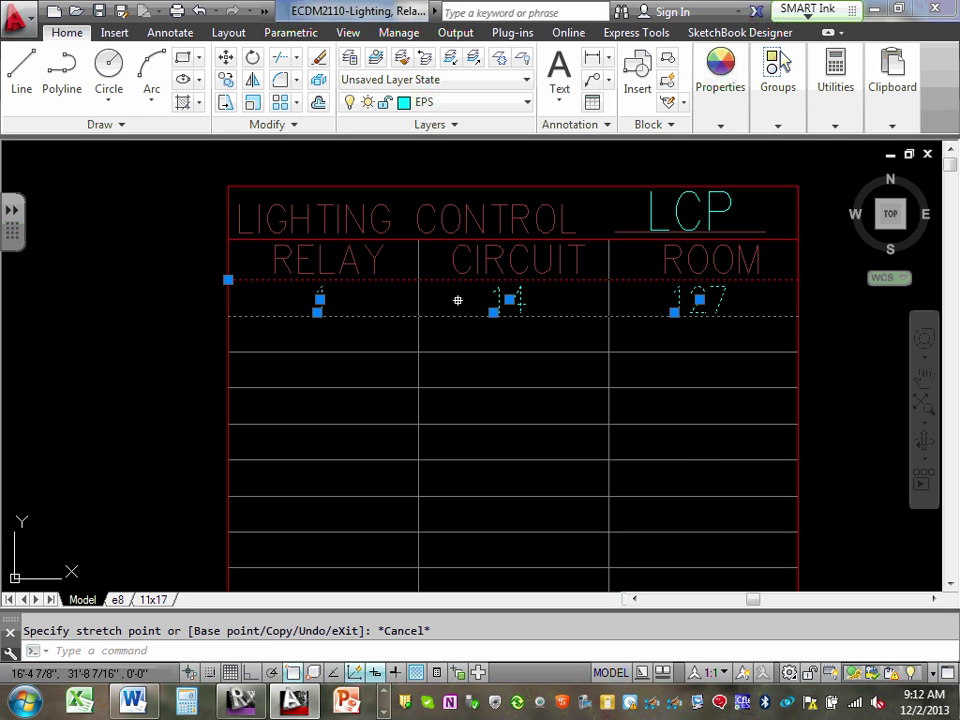
pyautogui.press('Escape')
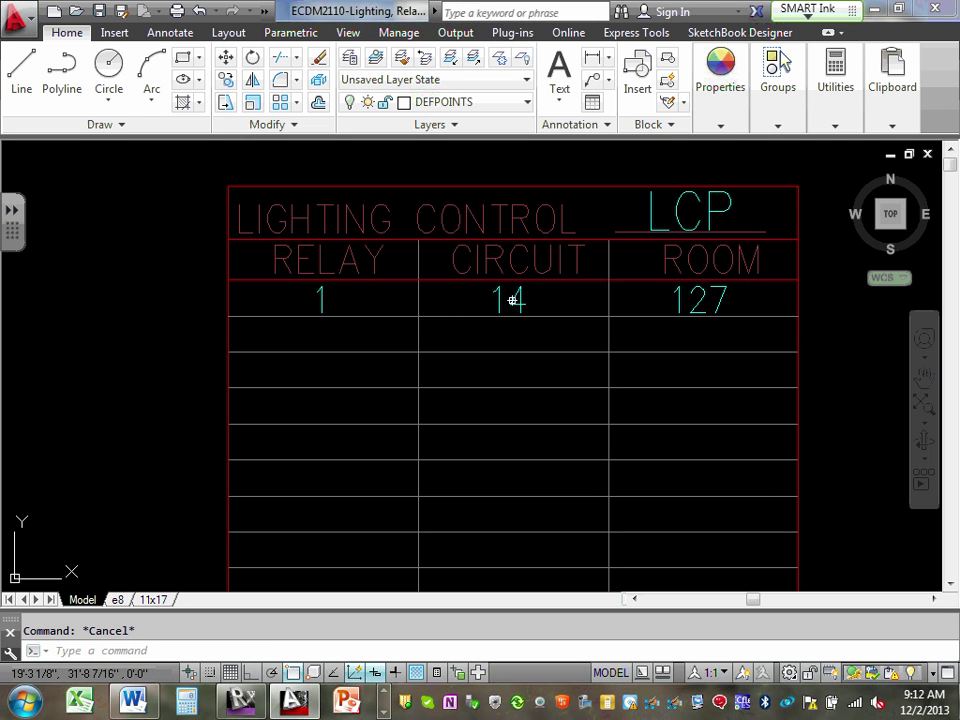
pyautogui.click(514, 299)
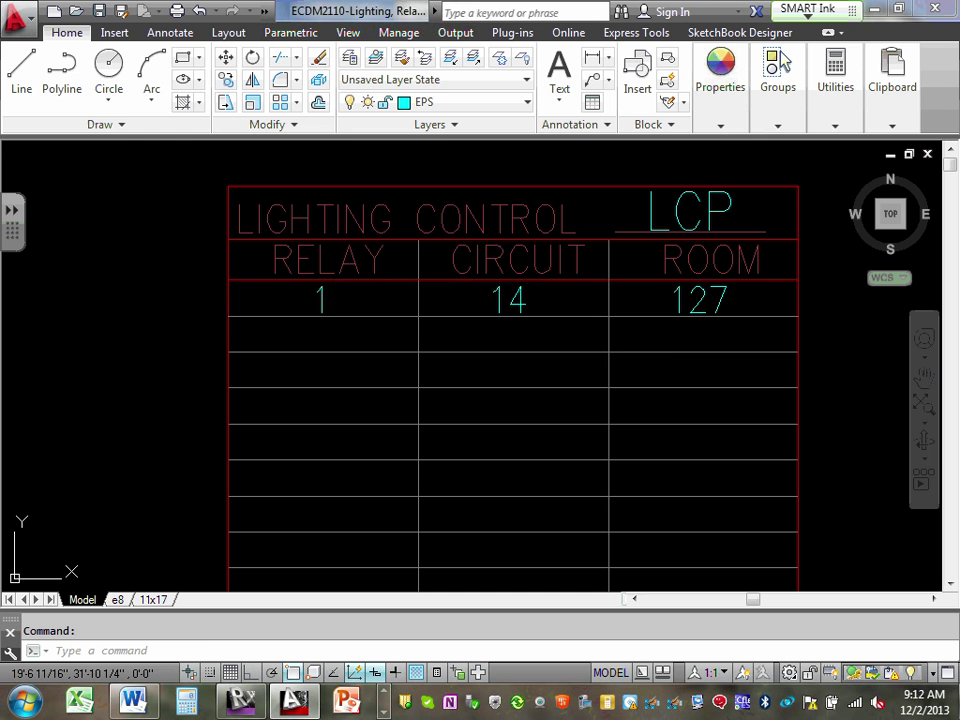
pyautogui.doubleClick(218, 250)
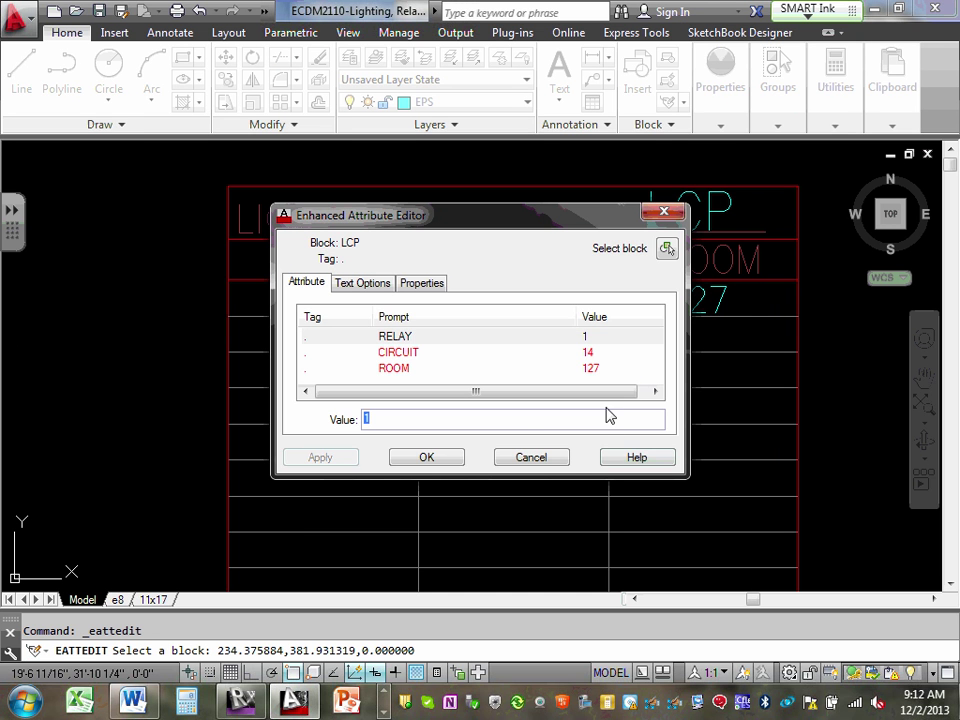
pyautogui.click(545, 458)
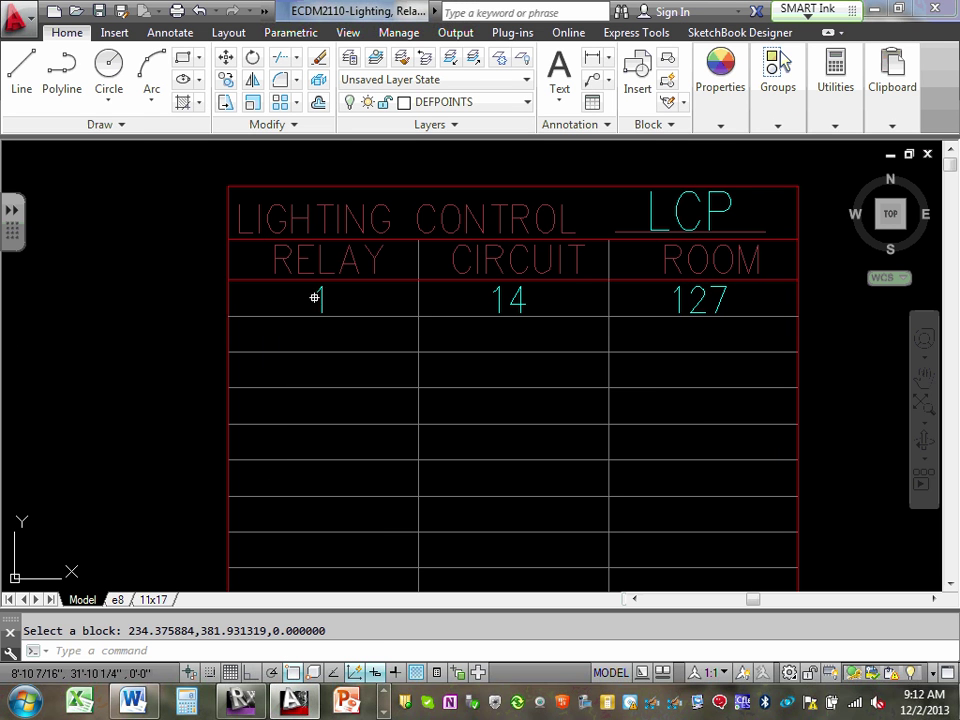
pyautogui.click(320, 299)
pyautogui.click(320, 299)
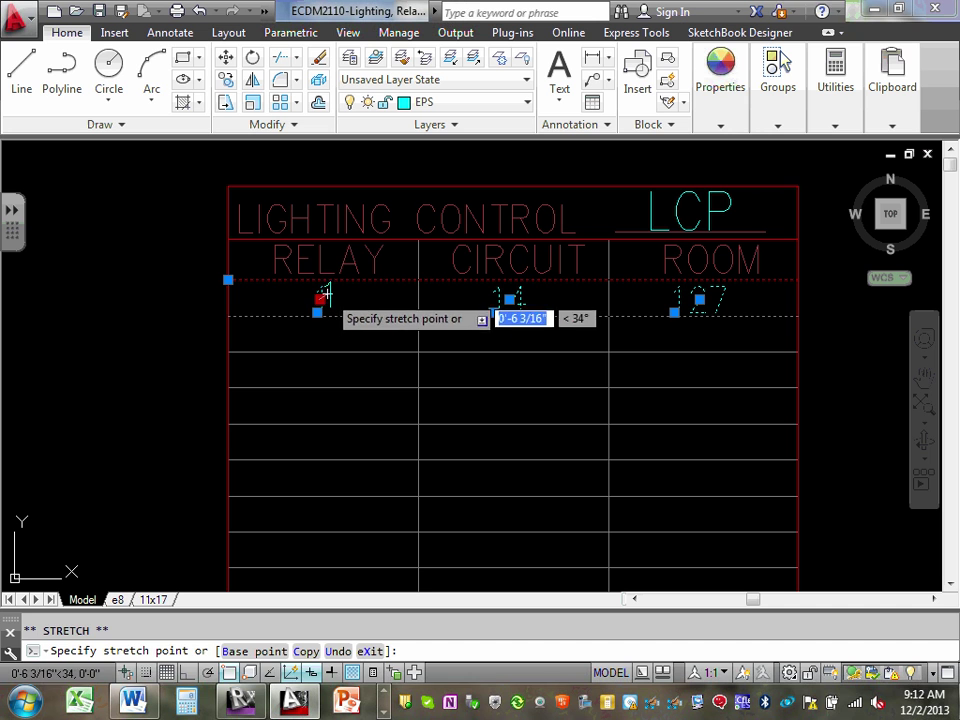
pyautogui.press('Escape')
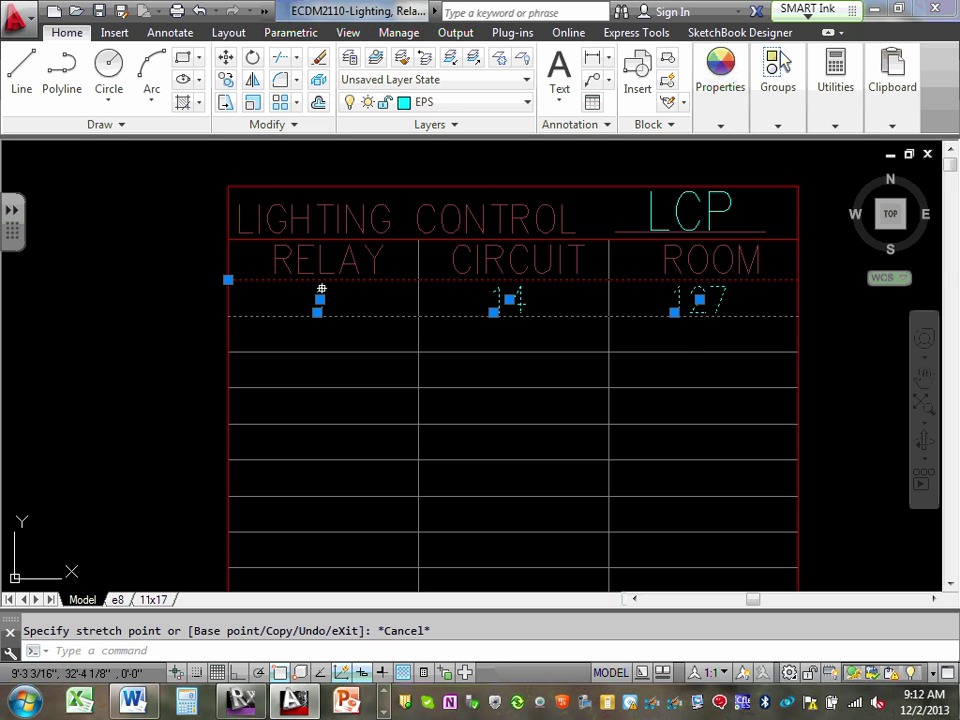
pyautogui.press('Escape')
# Step: Set the CIRCUIT attribute of the LCP block in the table's first relay row to 4
pyautogui.doubleClick(324, 299)
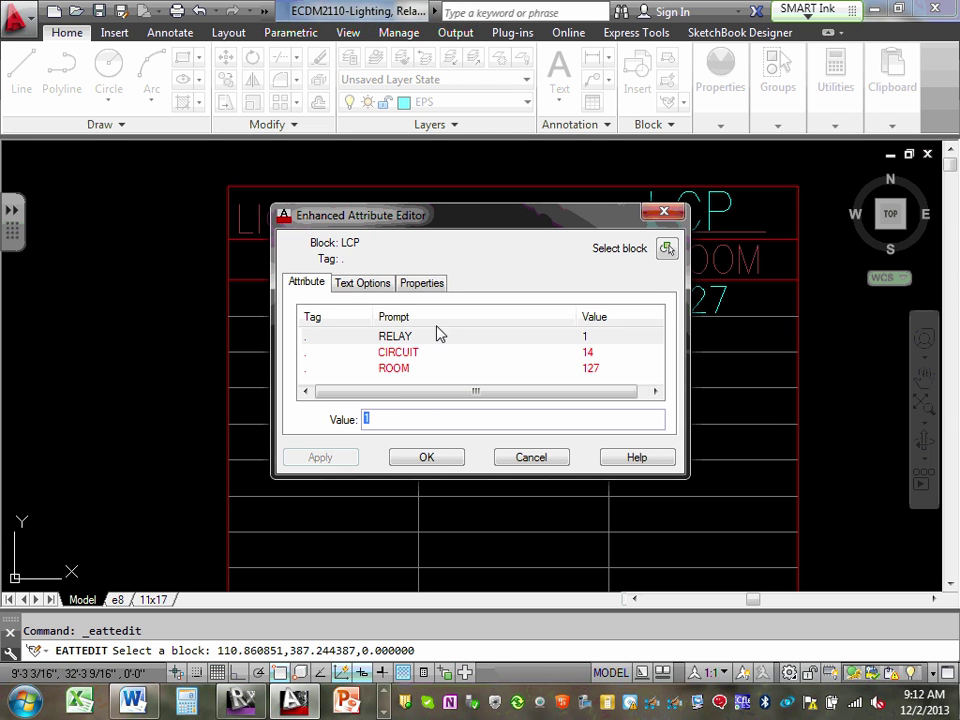
pyautogui.click(395, 340)
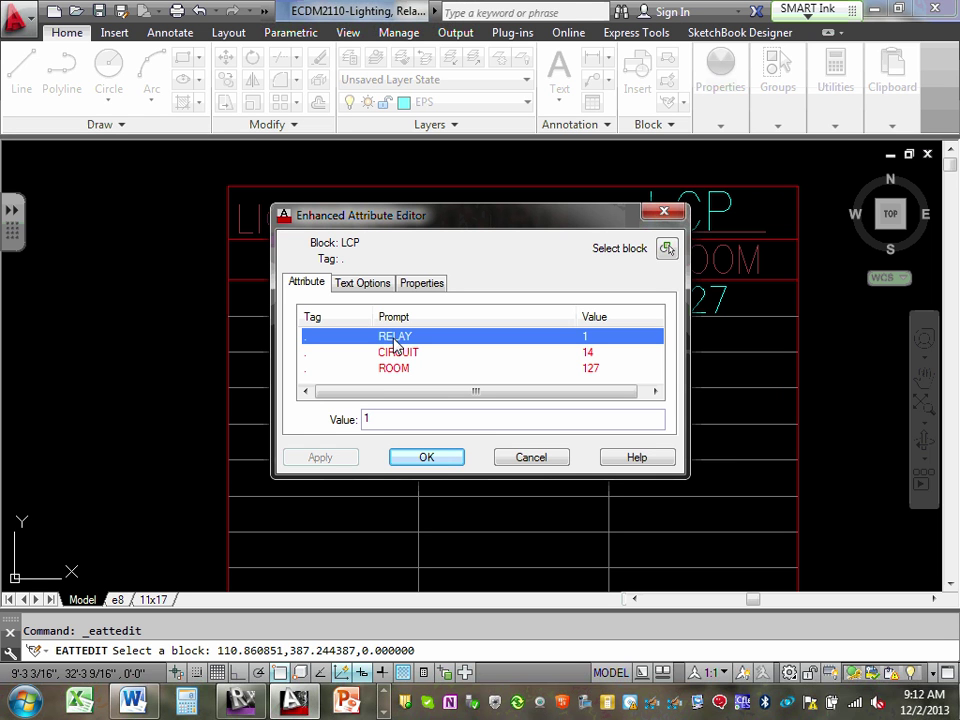
pyautogui.click(401, 354)
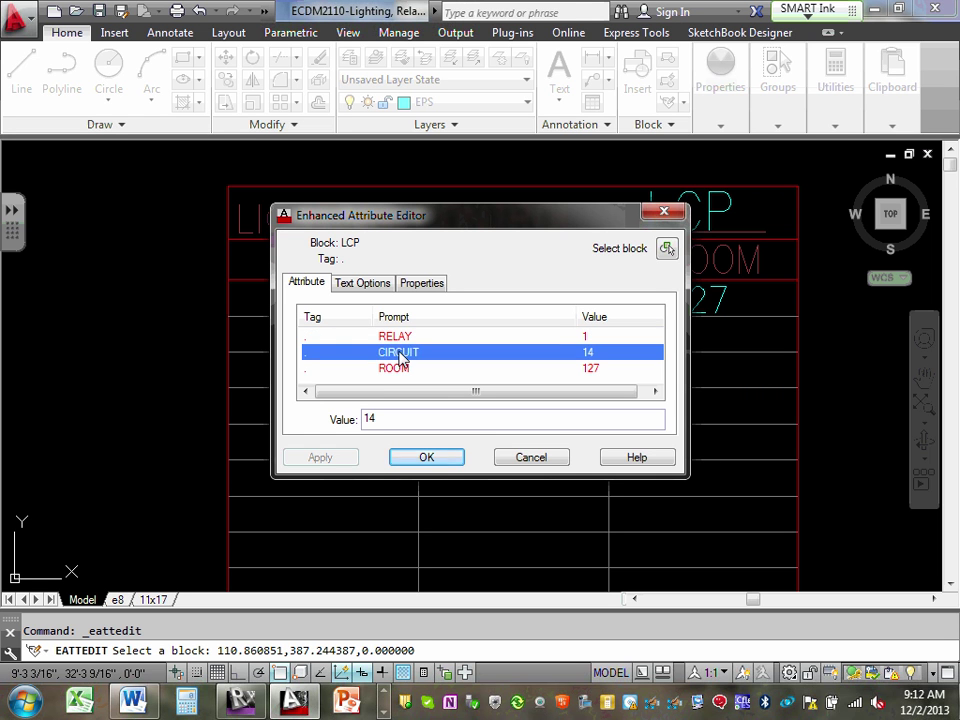
pyautogui.click(406, 419)
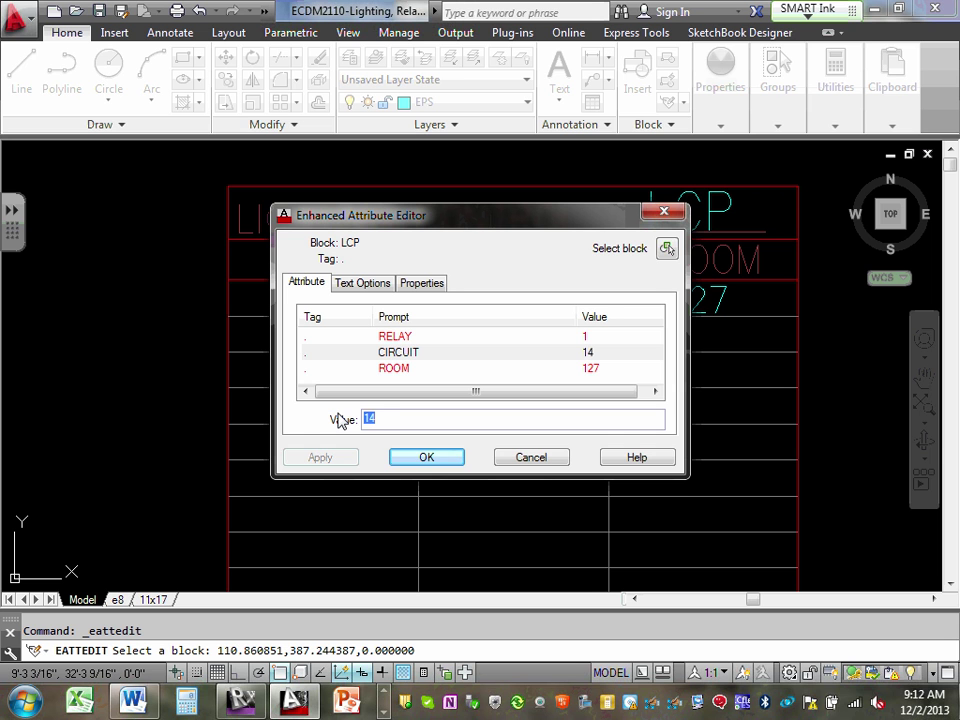
pyautogui.click(412, 369)
pyautogui.click(420, 418)
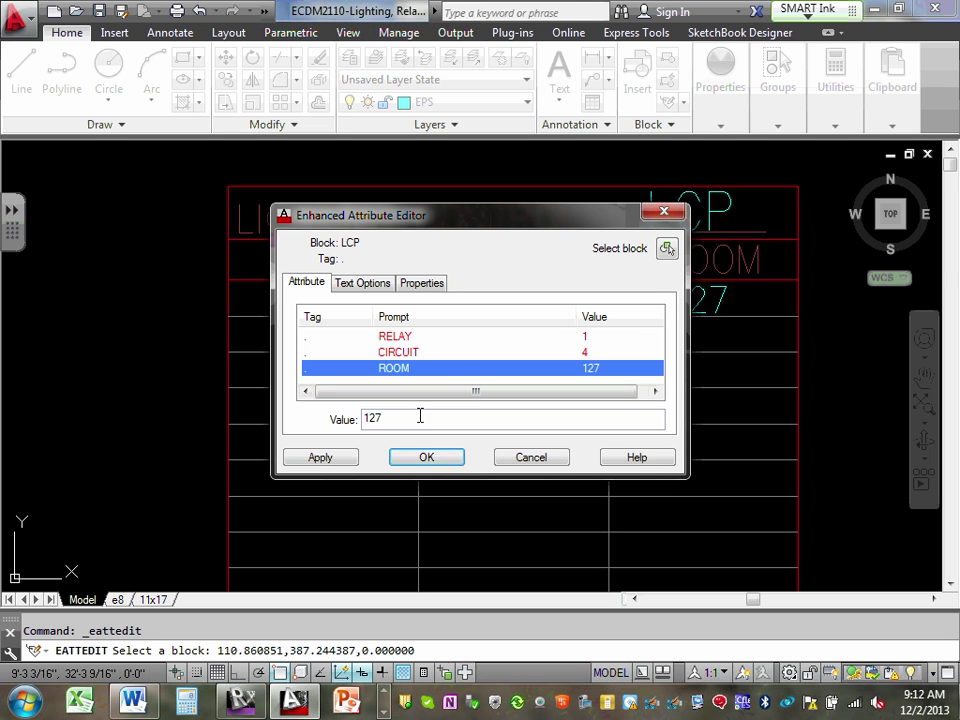
pyautogui.click(409, 466)
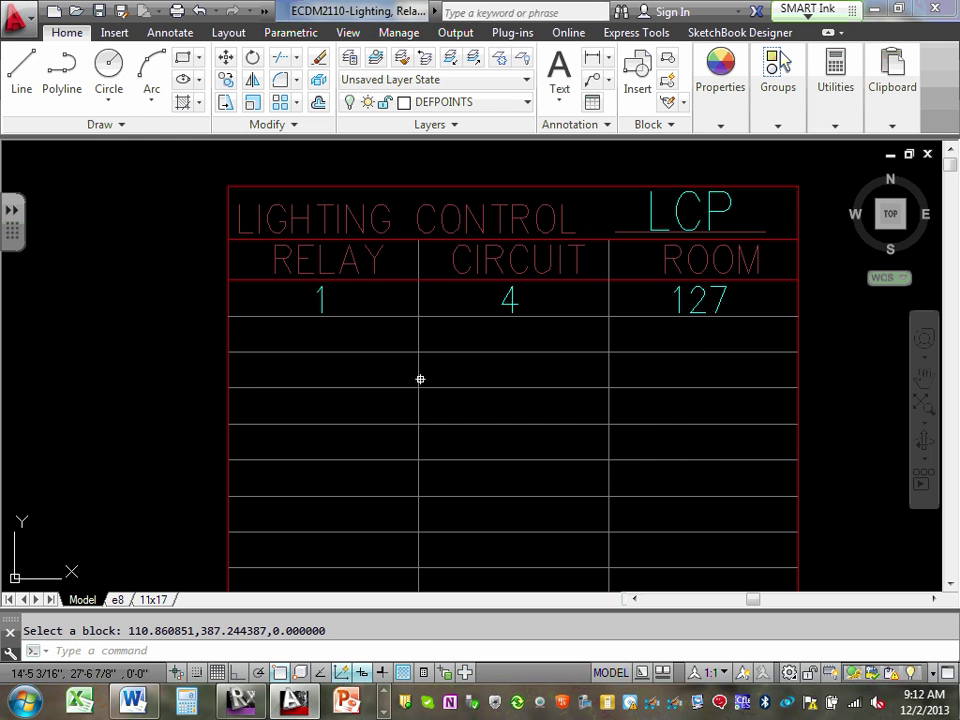
# Step: Set the ROOM attribute of the LCP block in the table's first relay row to 113
pyautogui.doubleClick(320, 291)
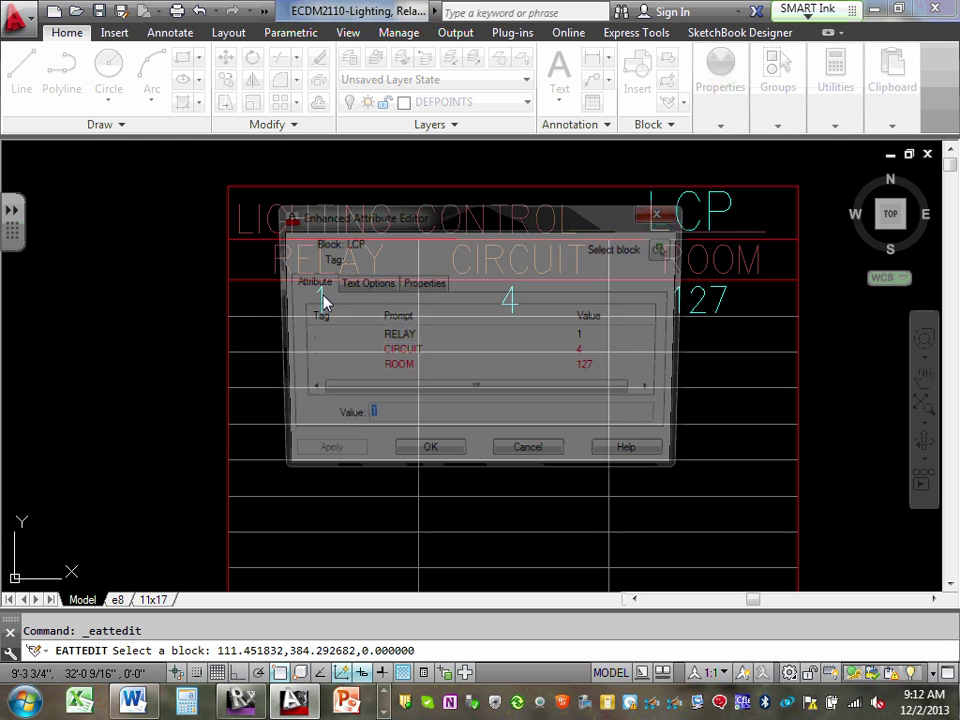
pyautogui.click(411, 370)
pyautogui.click(388, 419)
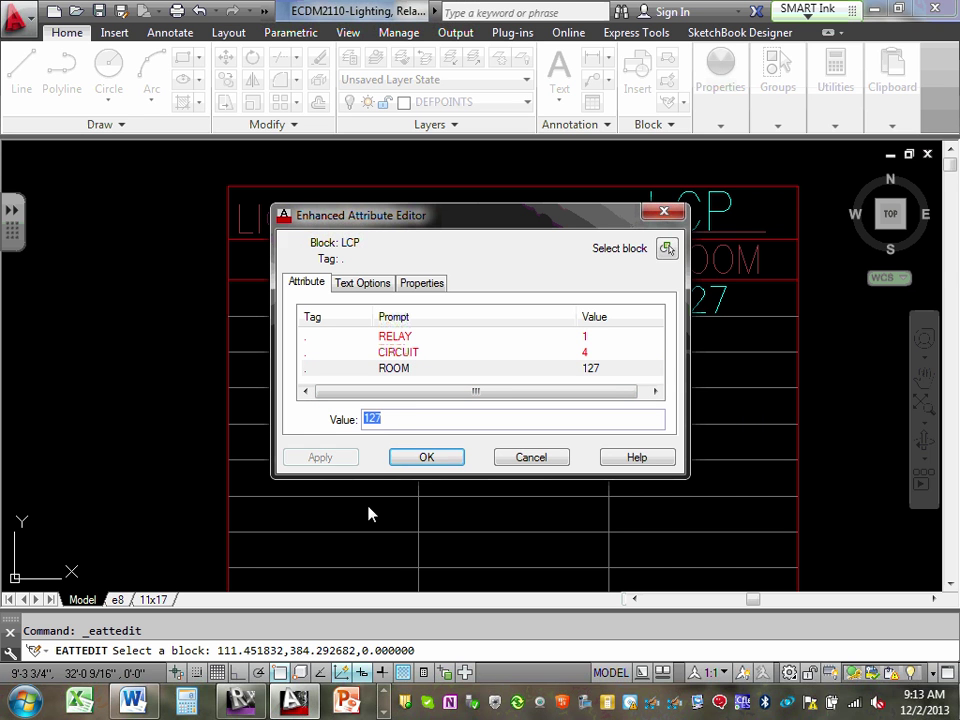
pyautogui.write('113')
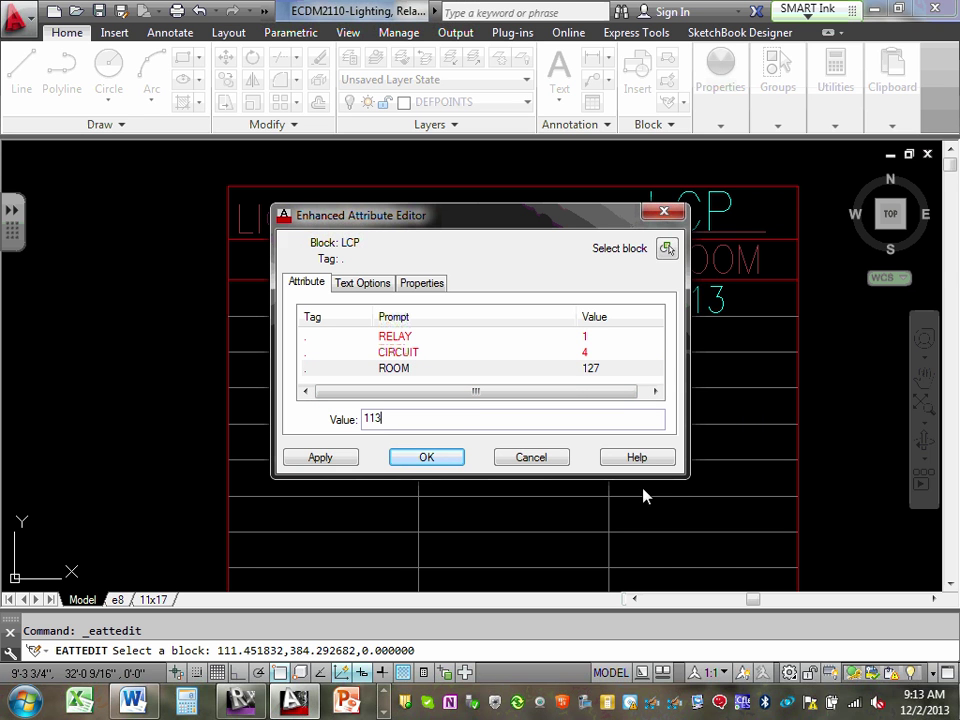
pyautogui.click(446, 460)
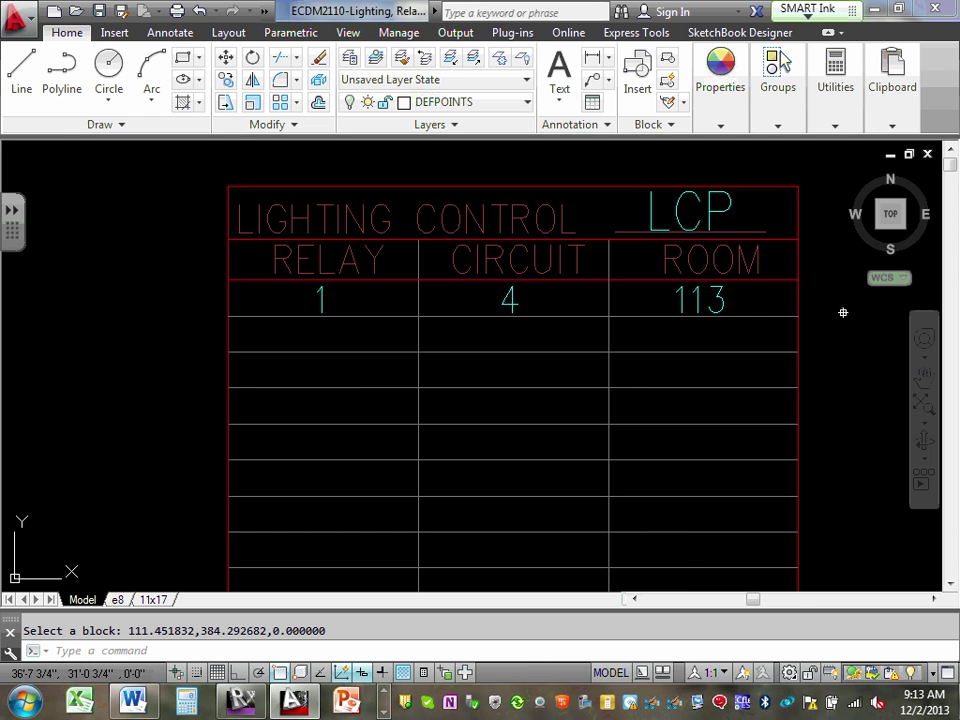
pyautogui.scroll(-4, 703, 343)
pyautogui.scroll(4, 740, 342)
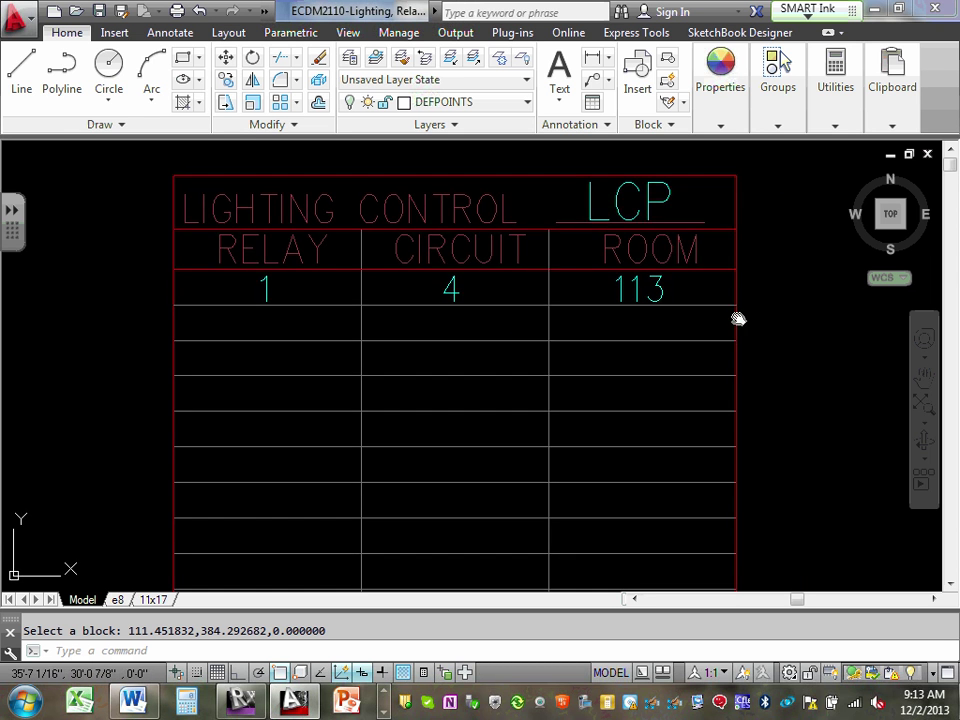
pyautogui.moveTo(737, 317); pyautogui.dragTo(610, 299, button='middle')
pyautogui.scroll(-5, 489, 279)
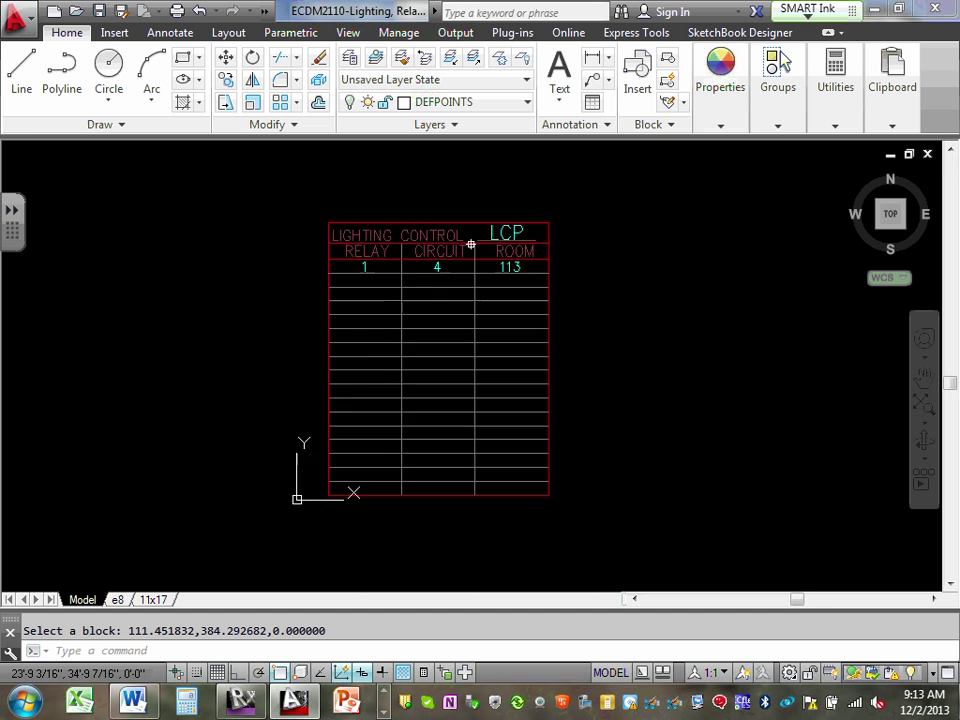
pyautogui.scroll(3, 492, 282)
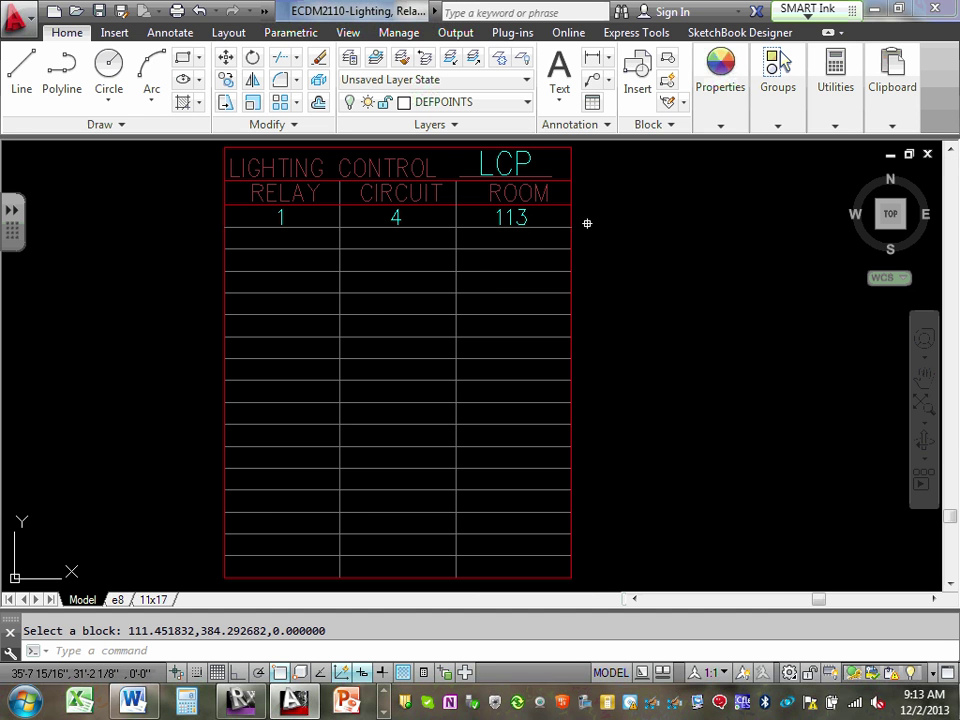
pyautogui.moveTo(587, 221)
pyautogui.mouseDown(button='middle')
pyautogui.moveTo(559, 261)
pyautogui.moveTo(562, 248)
pyautogui.mouseUp(button='middle')
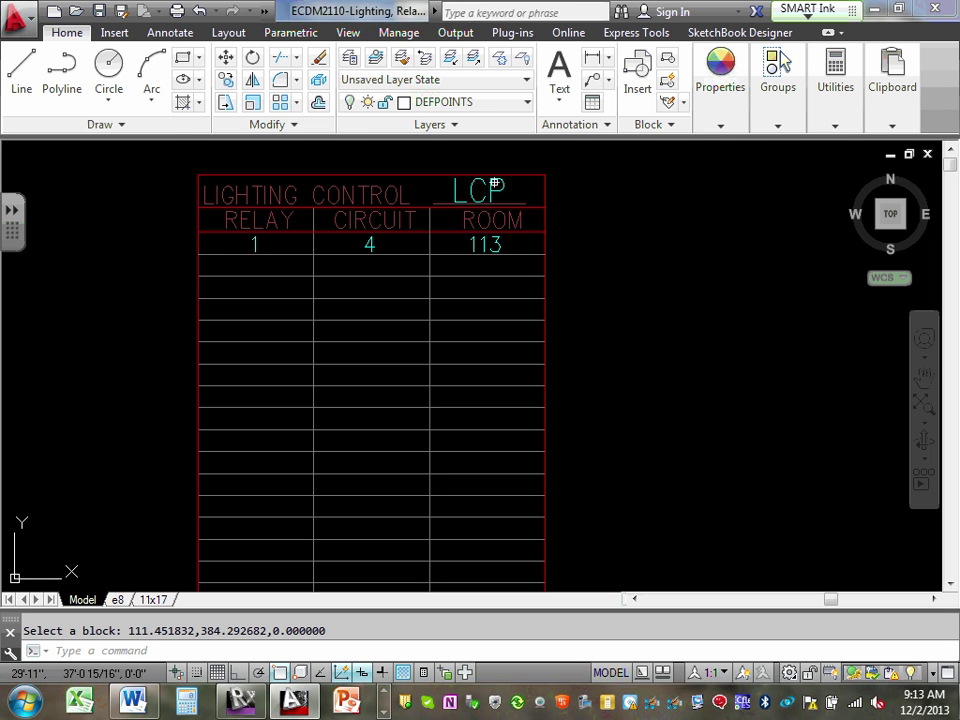
pyautogui.click(446, 243)
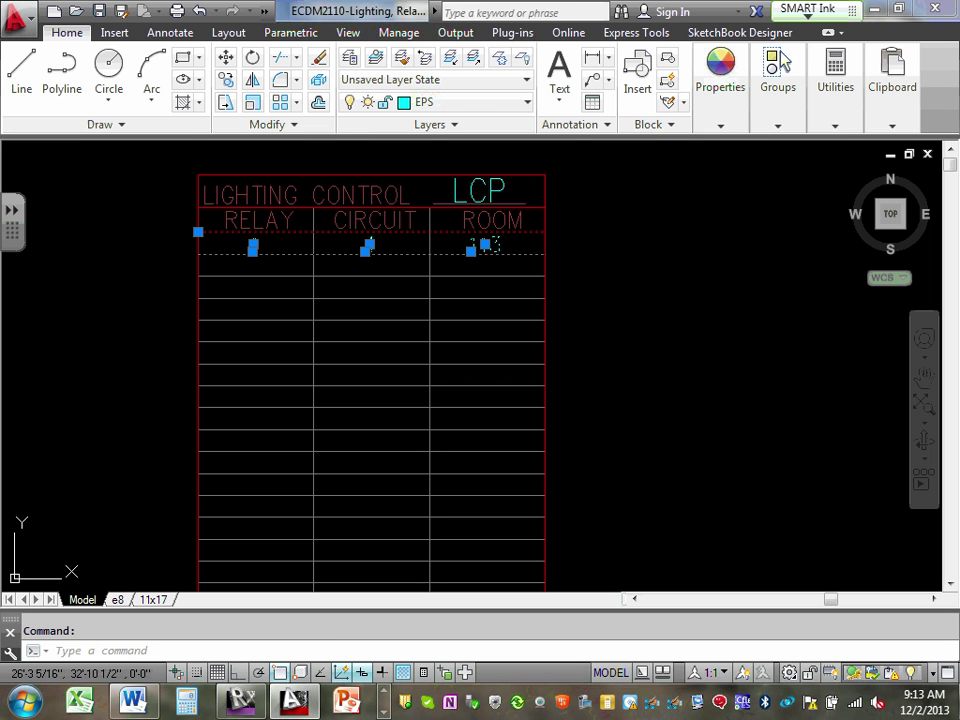
pyautogui.click(441, 274)
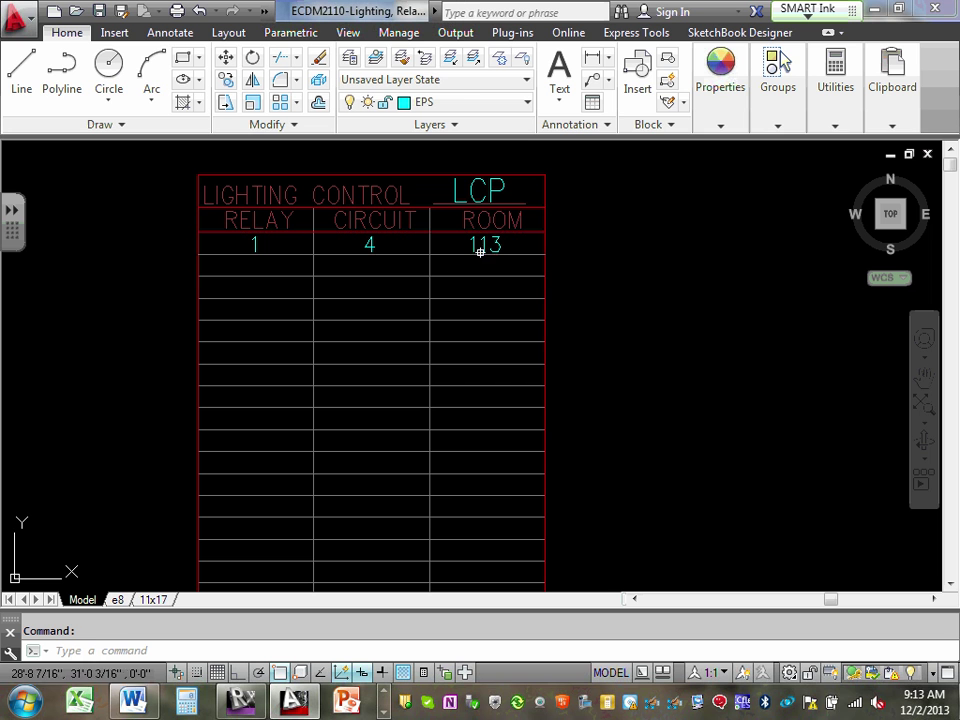
pyautogui.press('Escape')
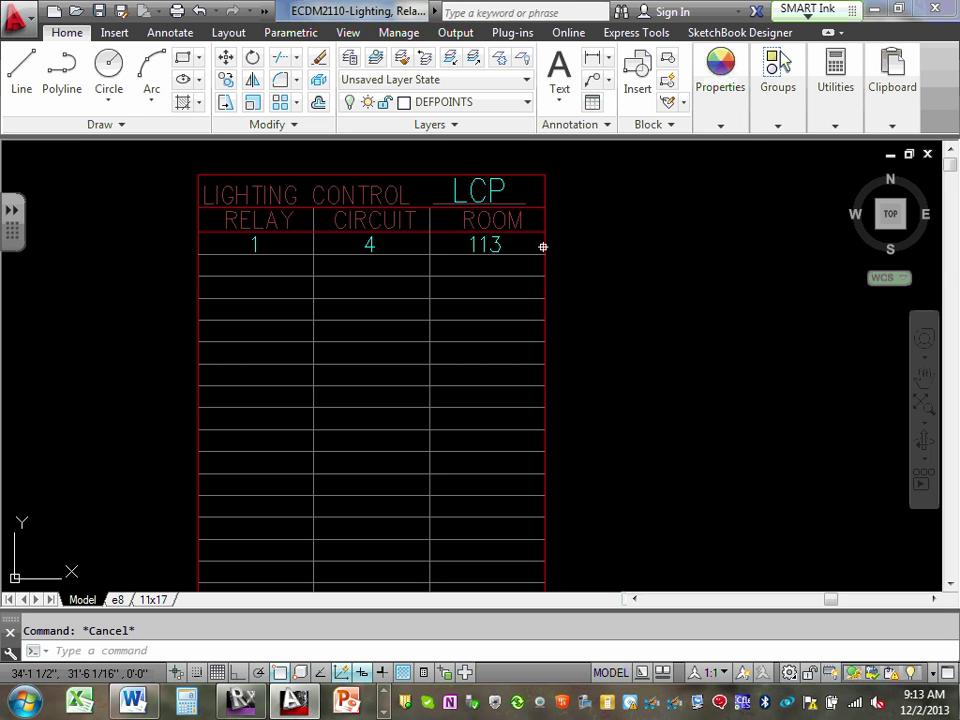
pyautogui.click(494, 219)
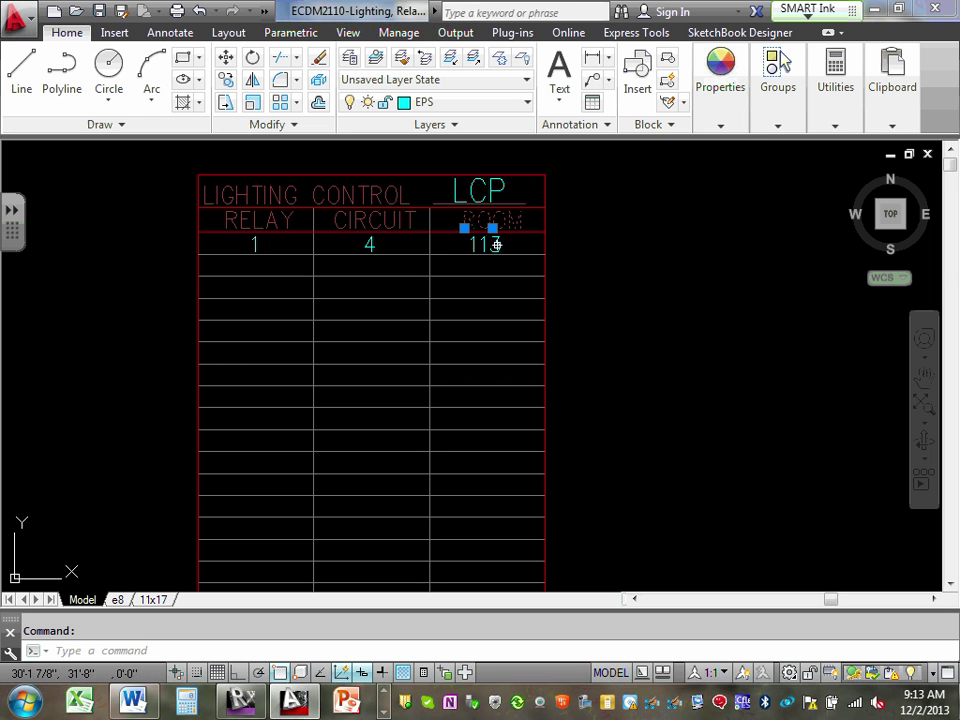
pyautogui.click(492, 245)
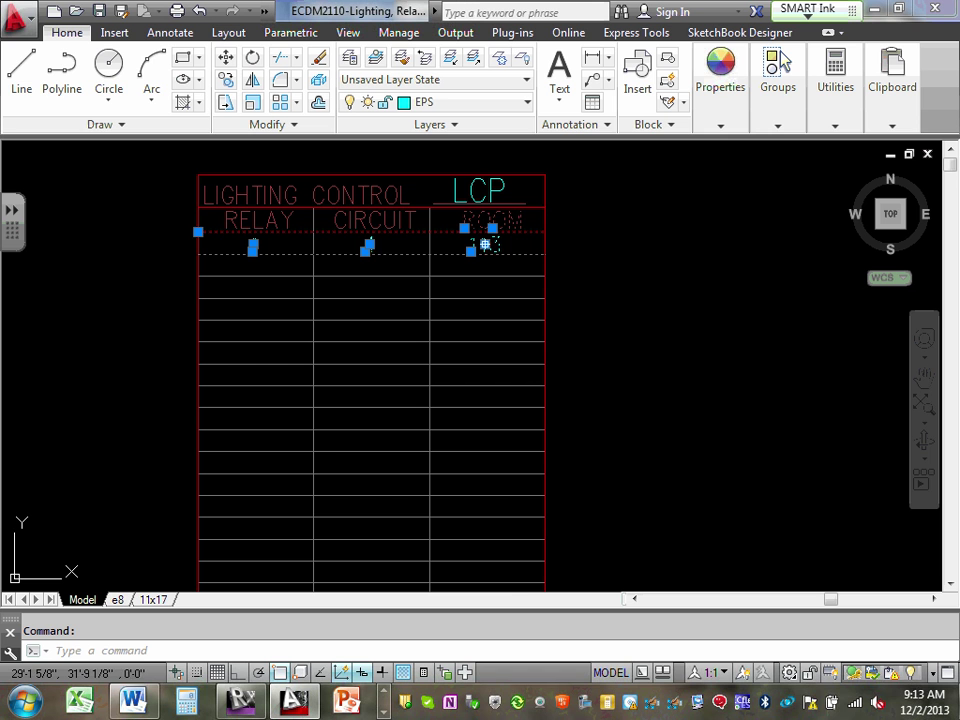
pyautogui.press('Escape')
# Step: Copy the ROOM heading and paste it just outside the table, beside the original heading
pyautogui.click(519, 221)
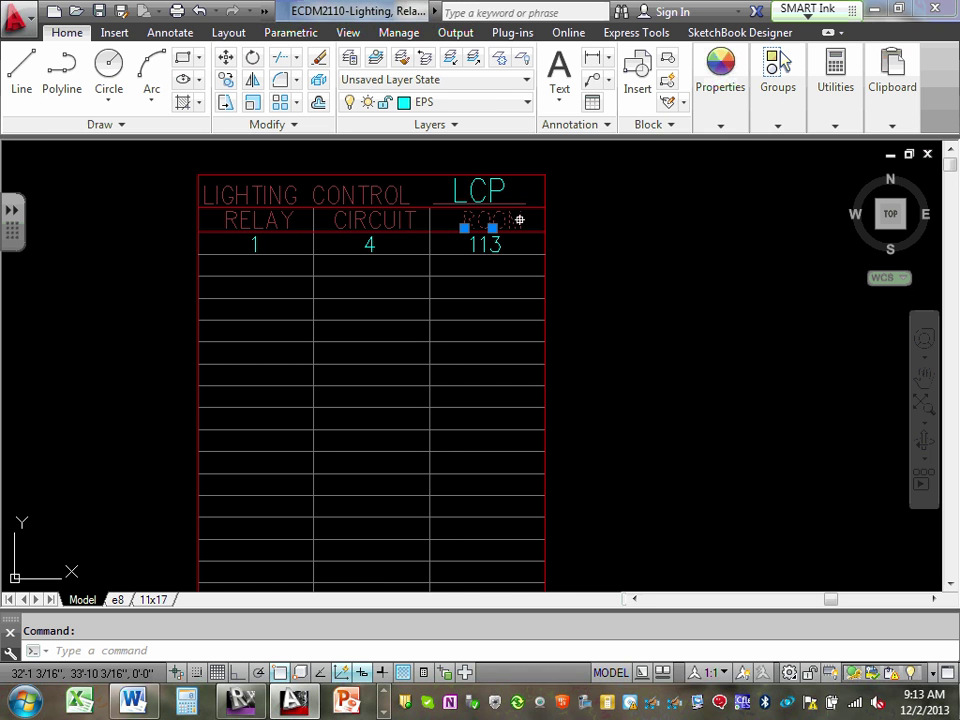
pyautogui.rightClick(519, 221)
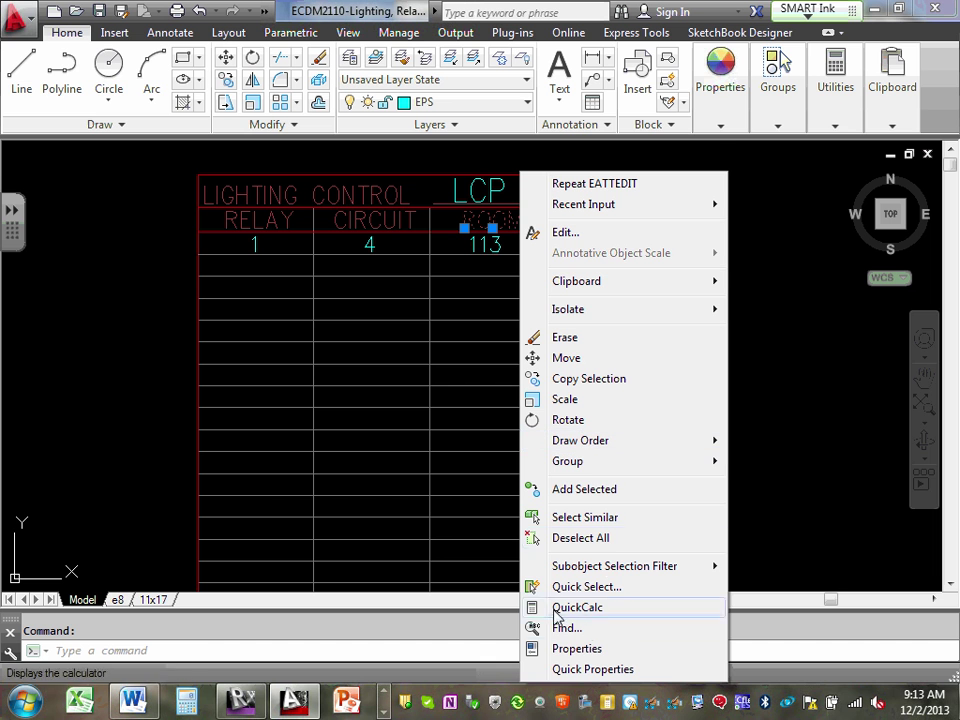
pyautogui.moveTo(611, 281)
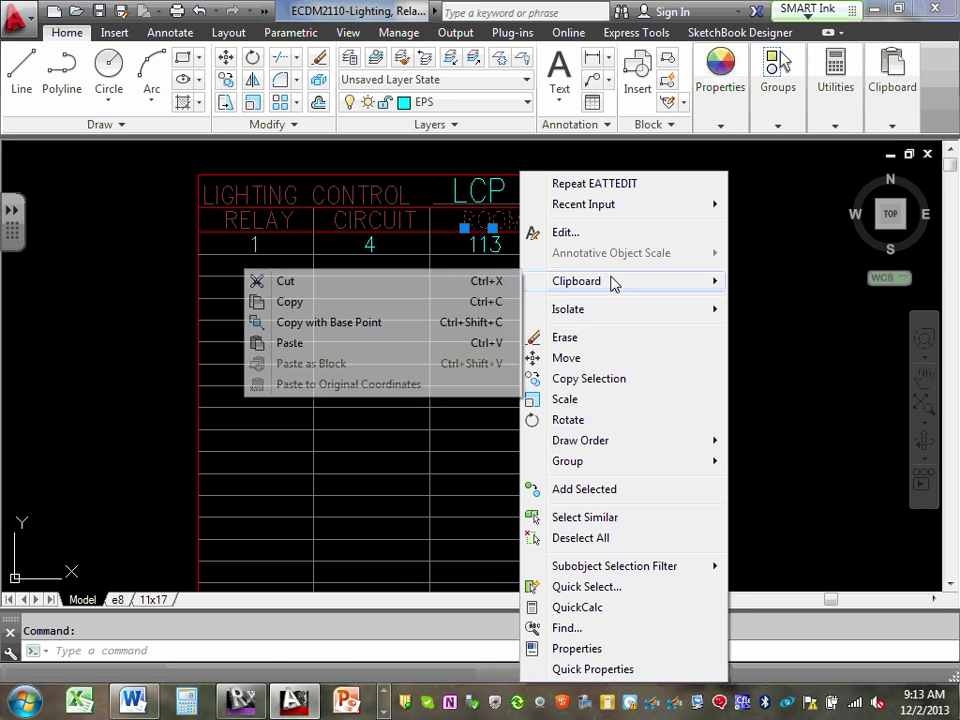
pyautogui.click(283, 301)
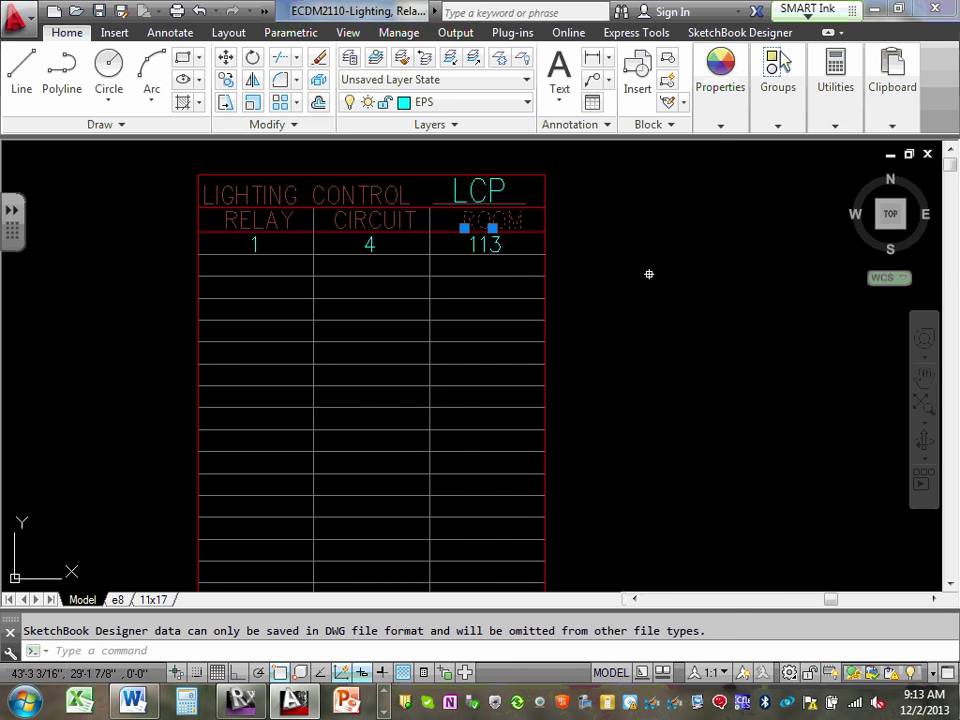
pyautogui.rightClick(575, 249)
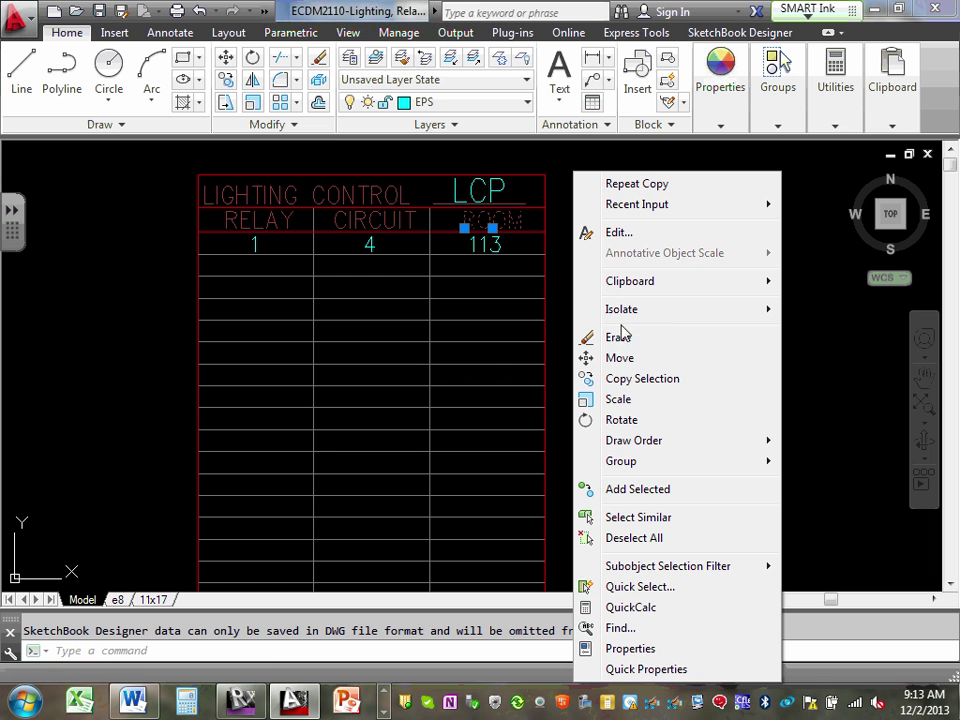
pyautogui.moveTo(652, 290)
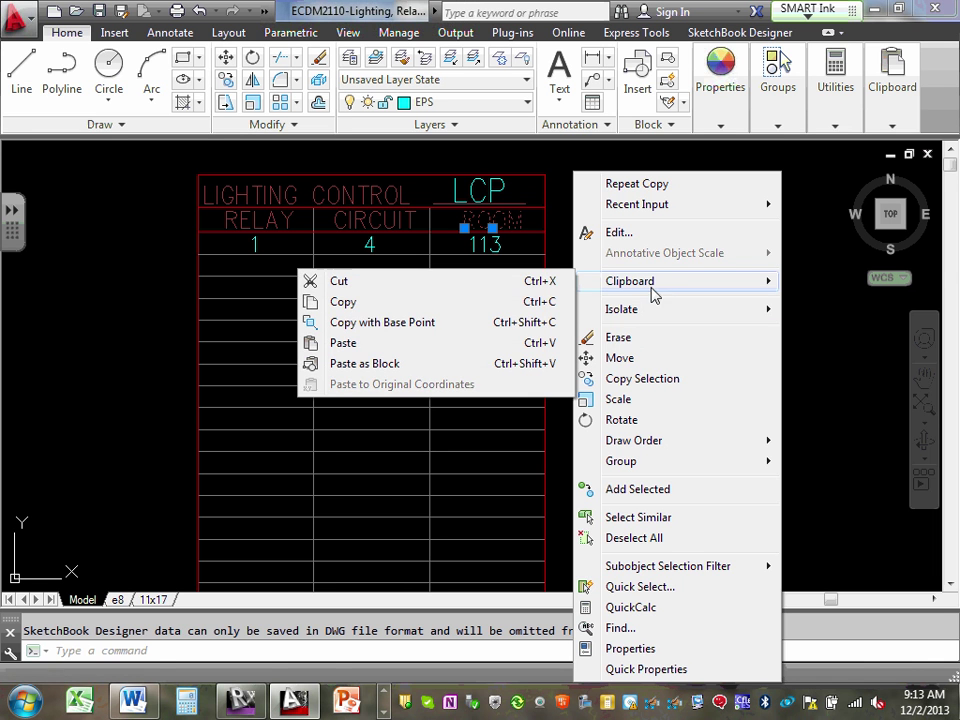
pyautogui.click(343, 343)
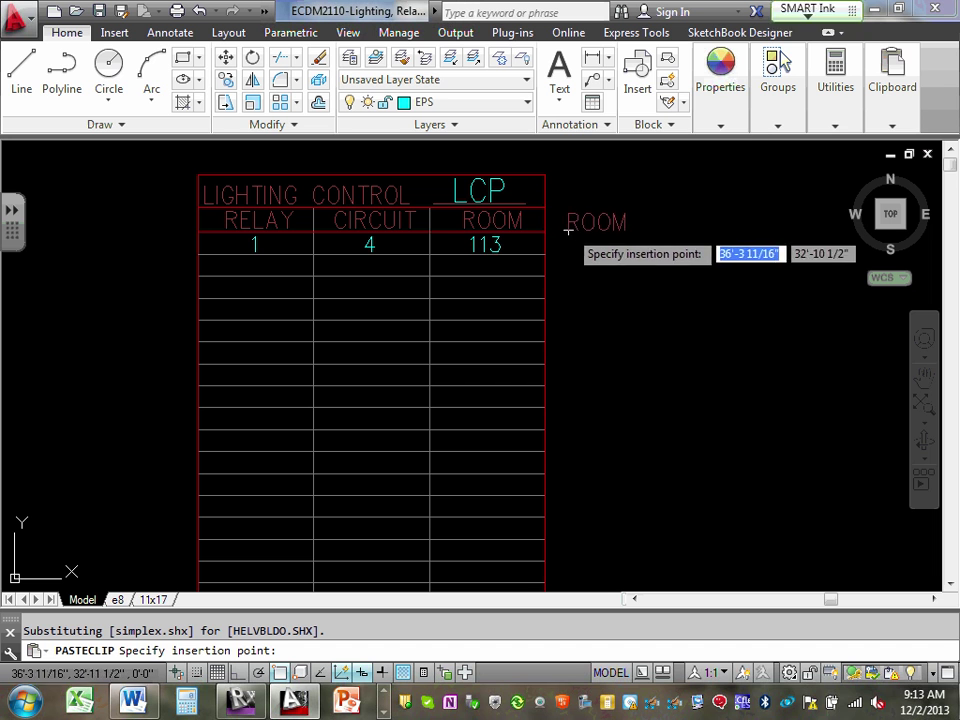
pyautogui.click(560, 231)
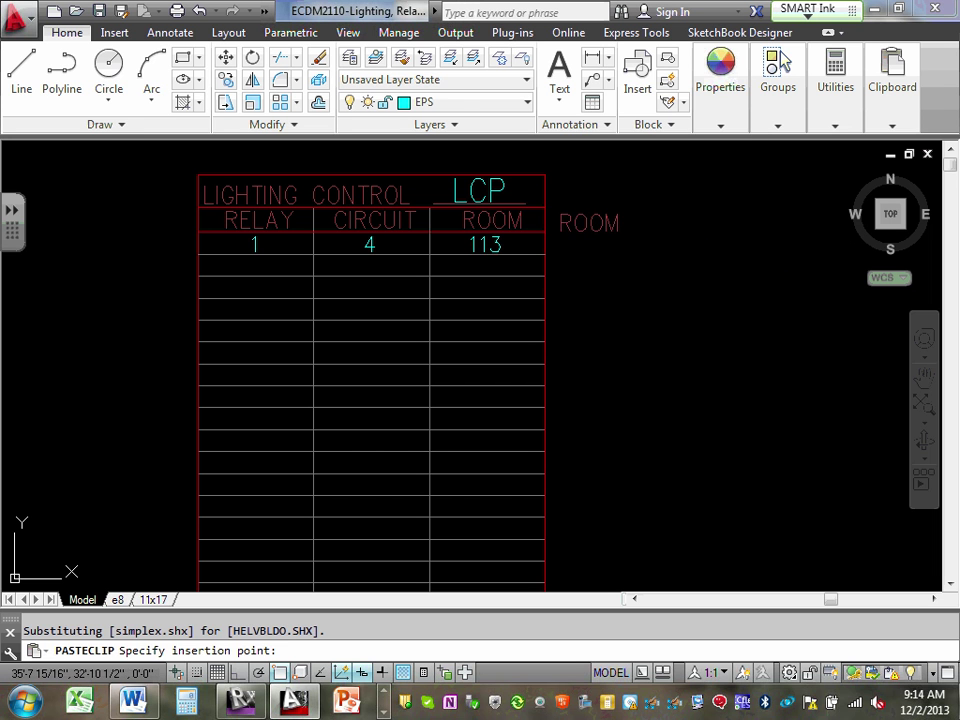
# Step: Change the pasted ROOM heading outside the table to read Control
pyautogui.click(578, 219)
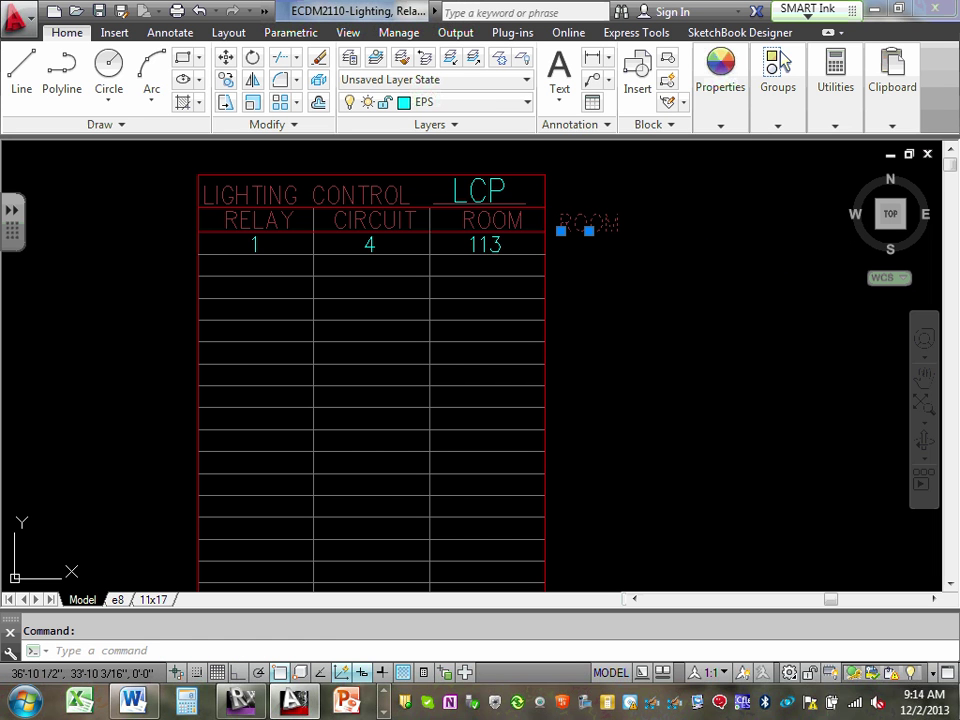
pyautogui.doubleClick(578, 228)
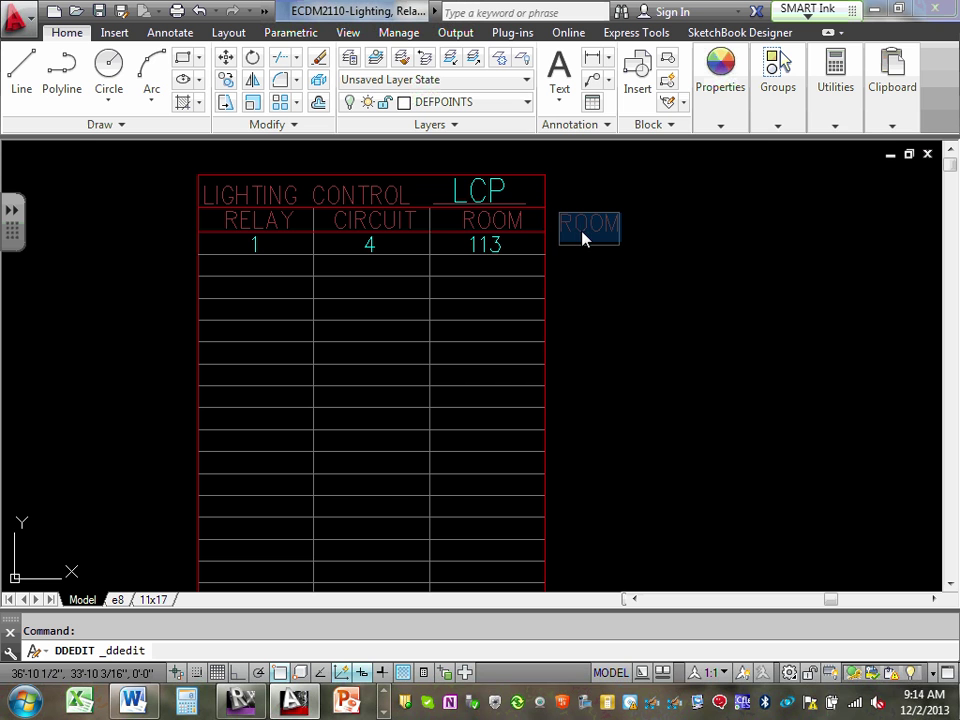
pyautogui.write('Control')
pyautogui.click(618, 310)
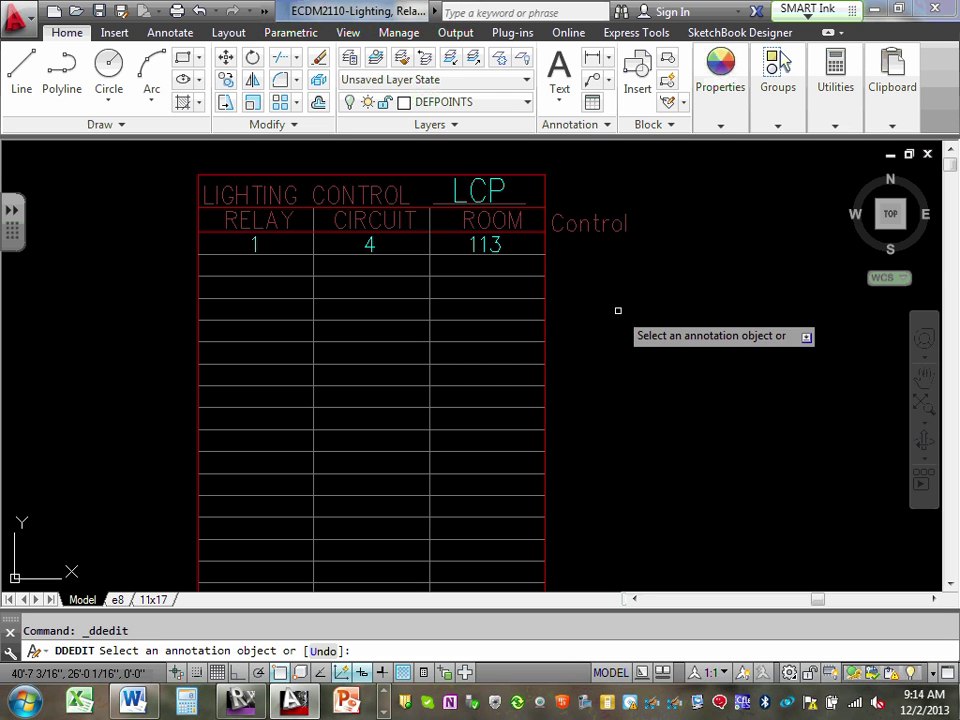
pyautogui.press('Escape')
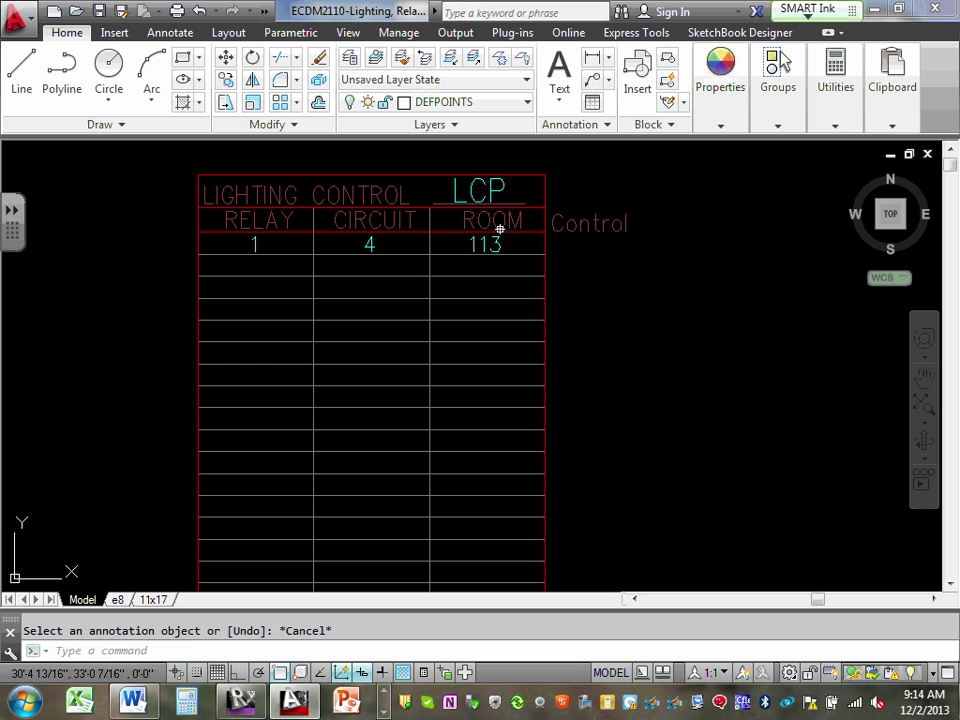
# Step: Copy the Control heading with a base point on the header row and paste it one row lower, beside the first relay row
pyautogui.click(591, 227)
pyautogui.click(584, 231)
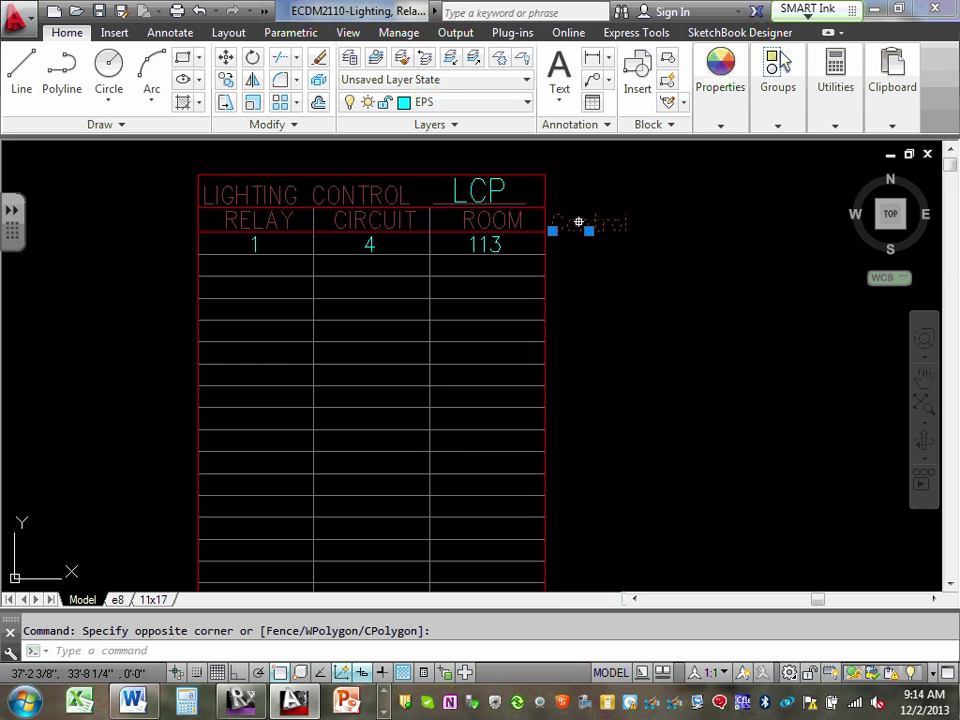
pyautogui.rightClick(583, 230)
pyautogui.moveTo(655, 285)
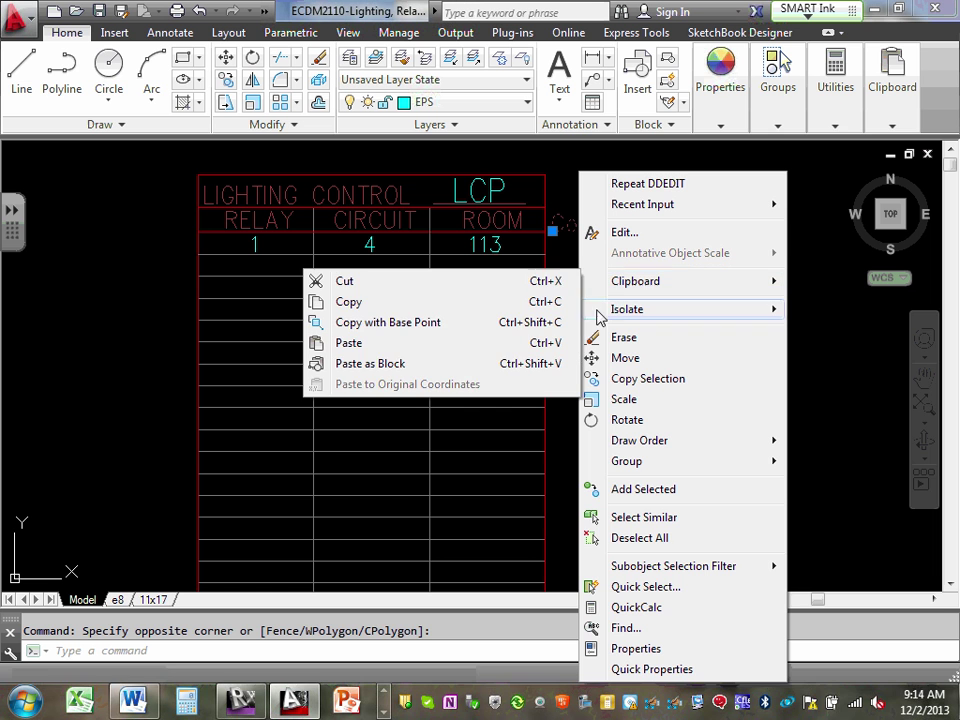
pyautogui.click(373, 322)
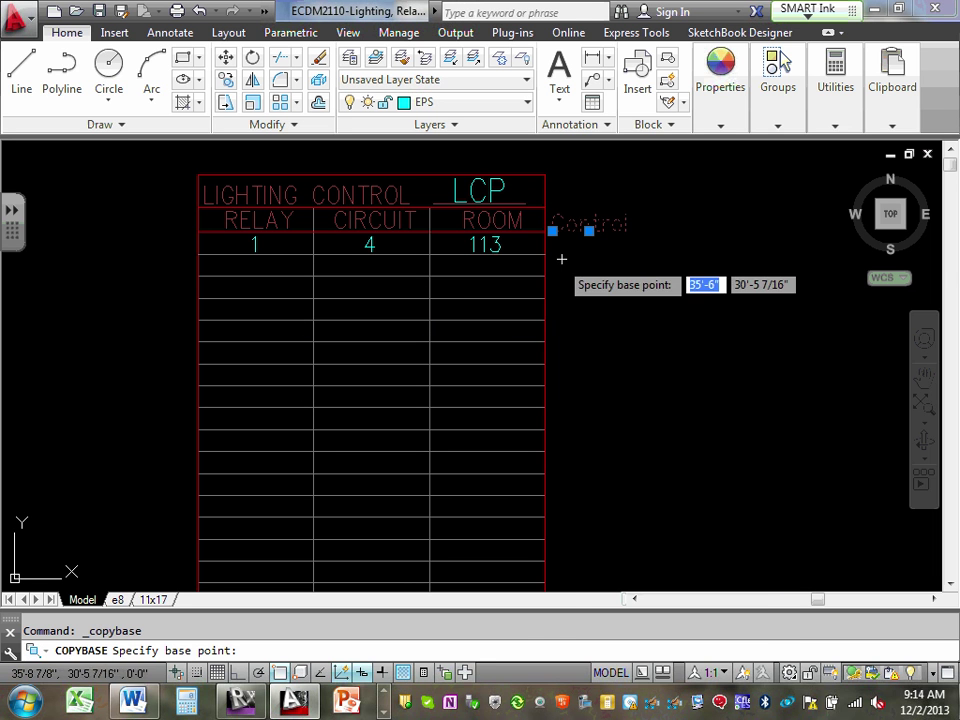
pyautogui.click(540, 229)
pyautogui.rightClick(540, 229)
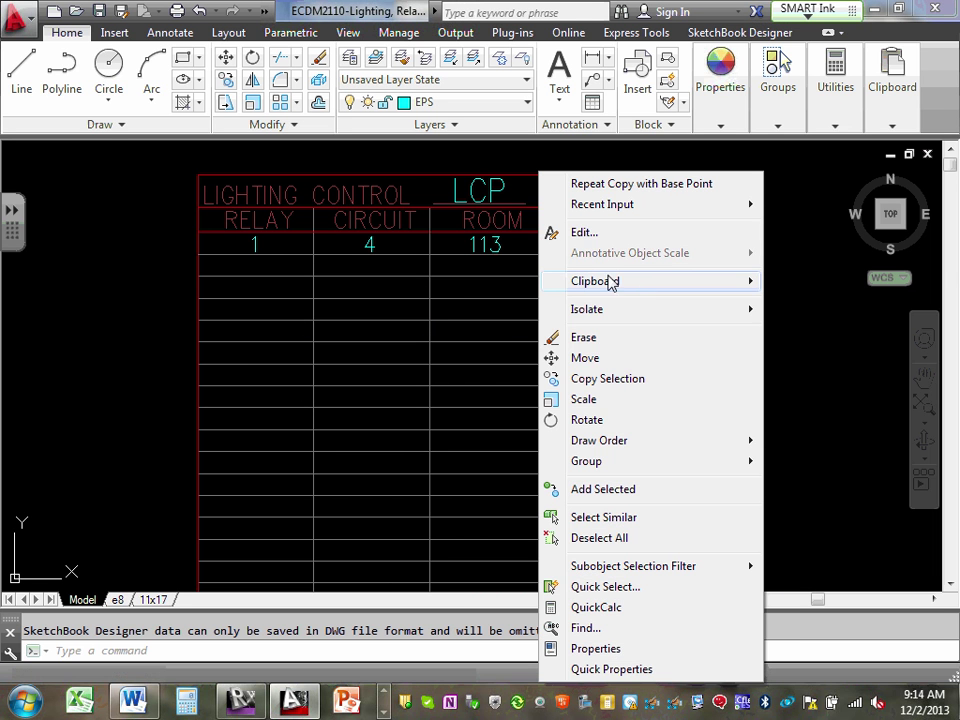
pyautogui.moveTo(613, 282)
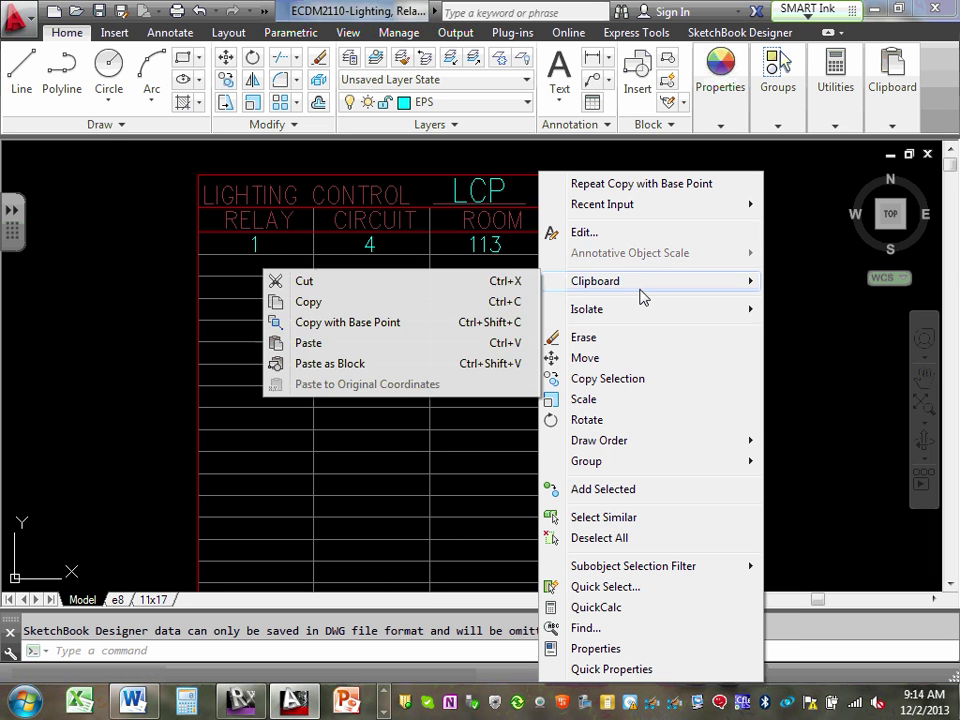
pyautogui.click(321, 345)
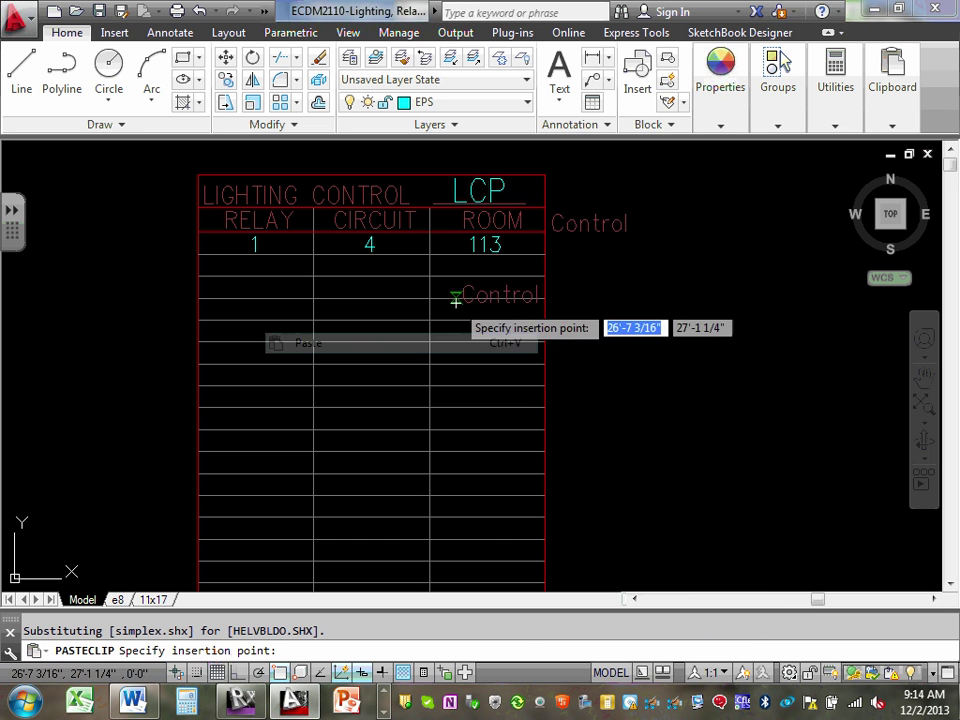
pyautogui.click(540, 254)
pyautogui.press('Escape')
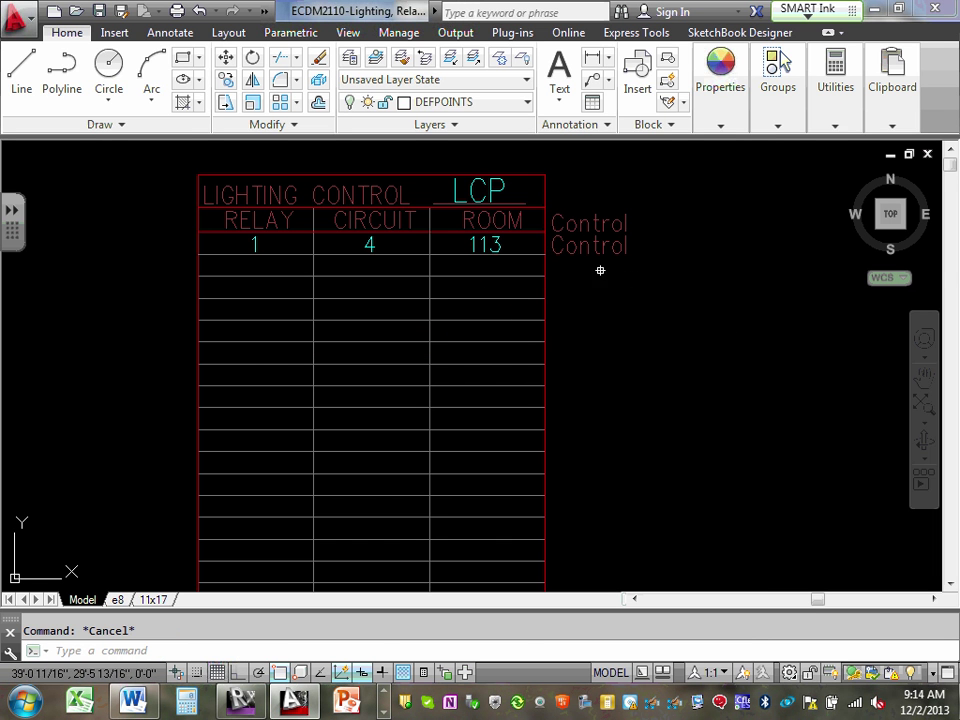
# Step: Change the copied Control text beside the first relay row to OC
pyautogui.click(590, 249)
pyautogui.click(588, 249)
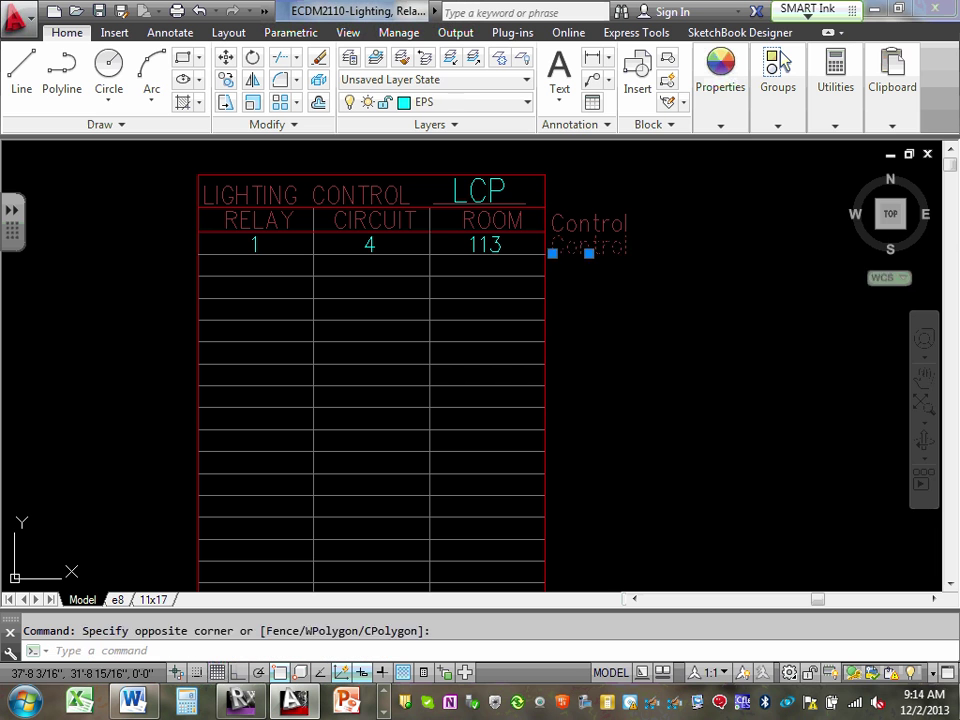
pyautogui.doubleClick(586, 252)
pyautogui.write('CO')
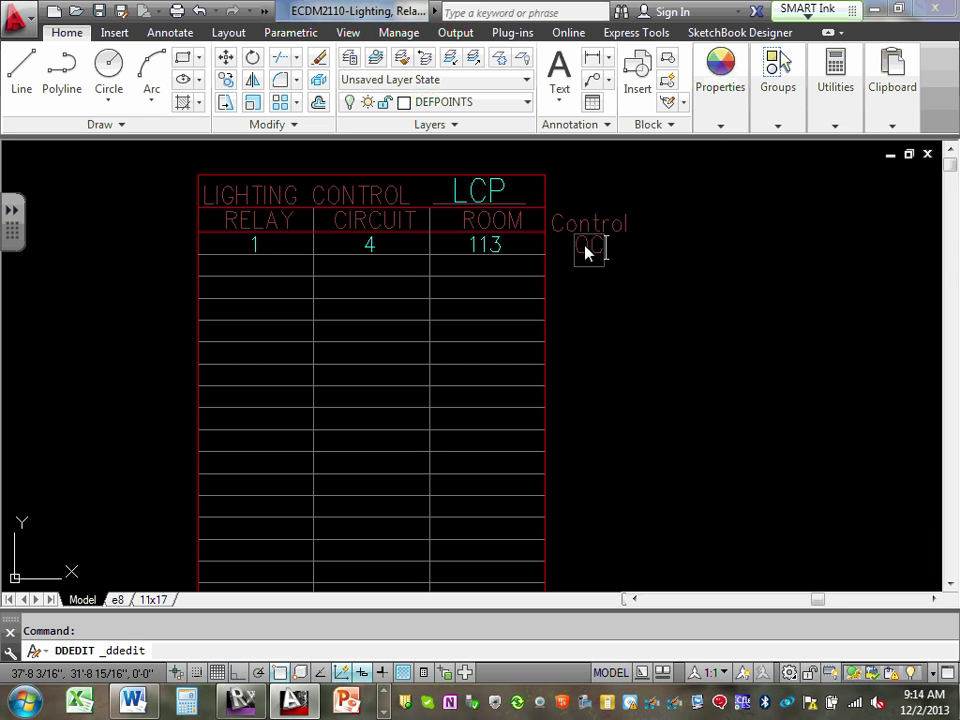
pyautogui.press('Return')
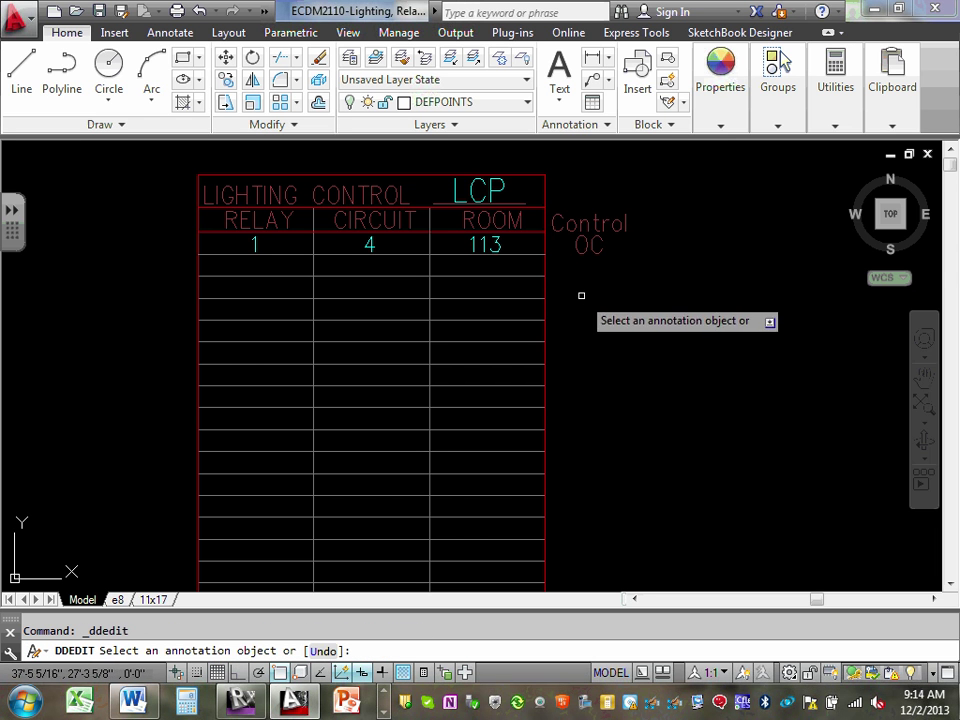
pyautogui.press('Escape')
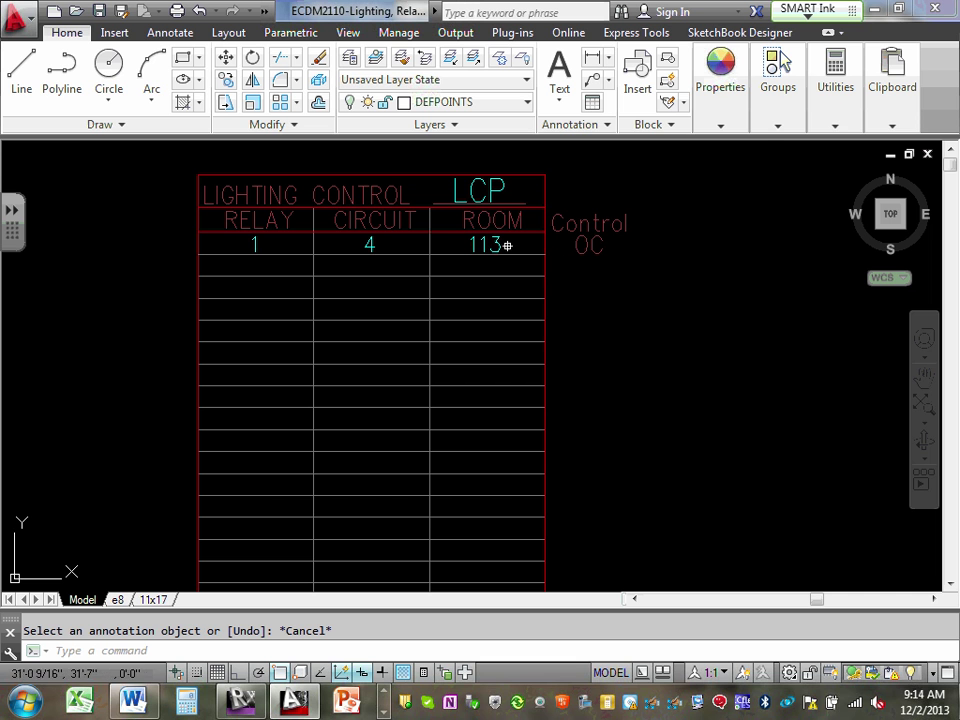
# Step: Check the layers of the OC text and the LCP block in the first relay row
pyautogui.click(587, 244)
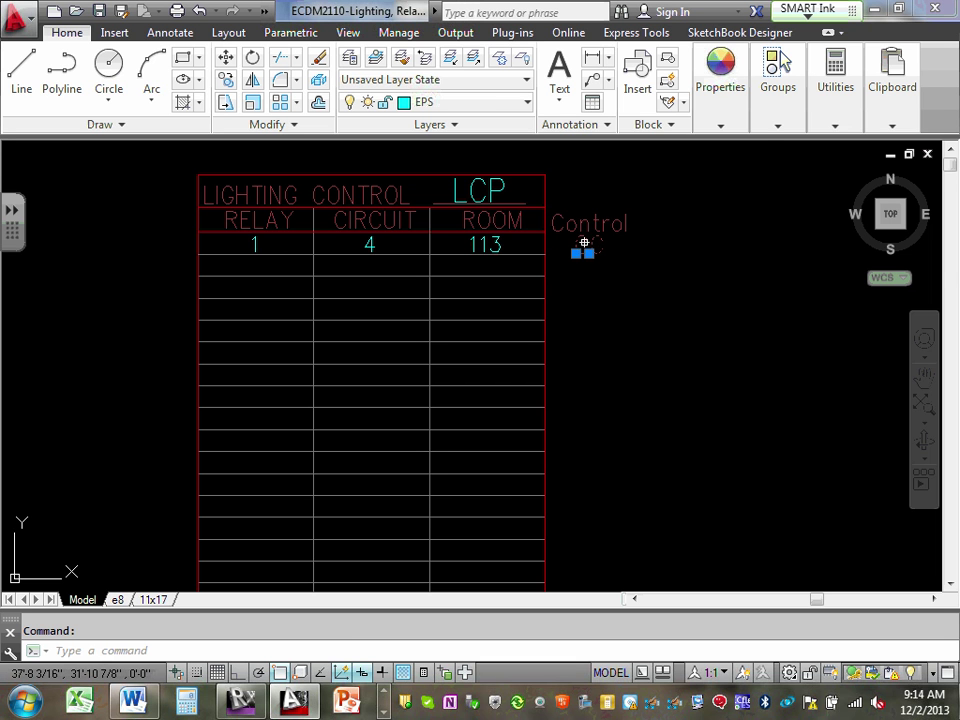
pyautogui.press('Escape')
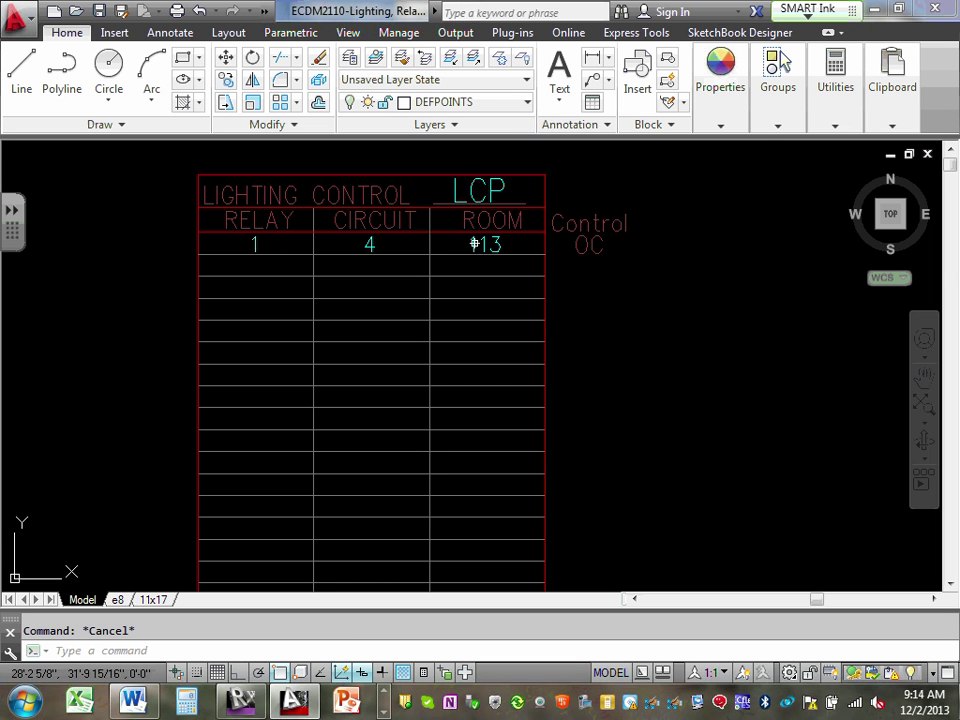
pyautogui.click(478, 244)
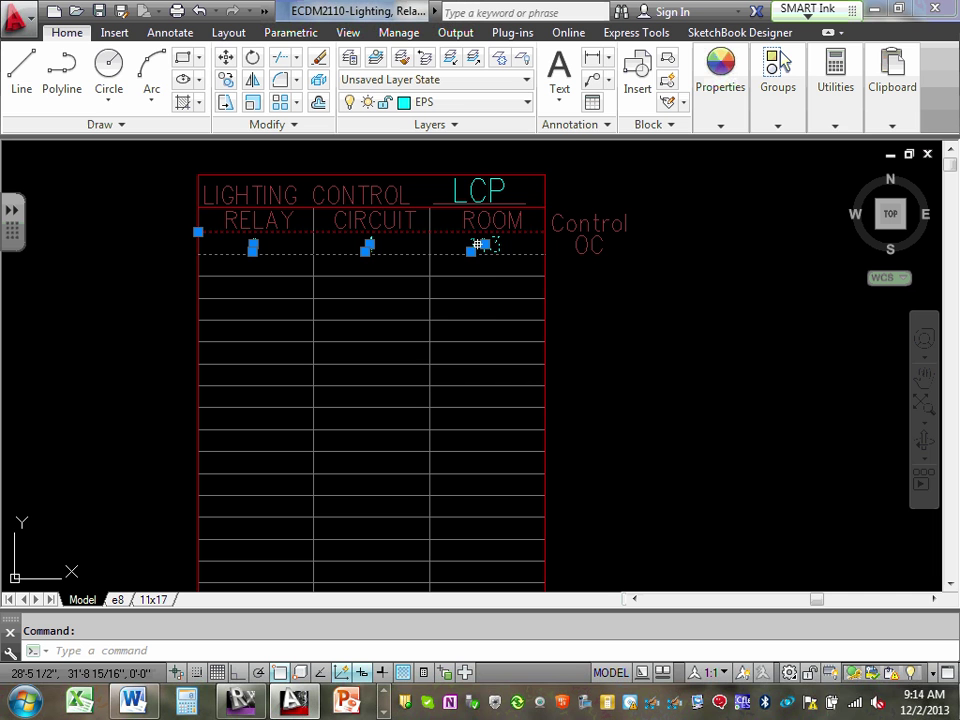
pyautogui.press('Escape')
# Step: Assign the OC text beside the first relay row to the EPS layer
pyautogui.click(587, 245)
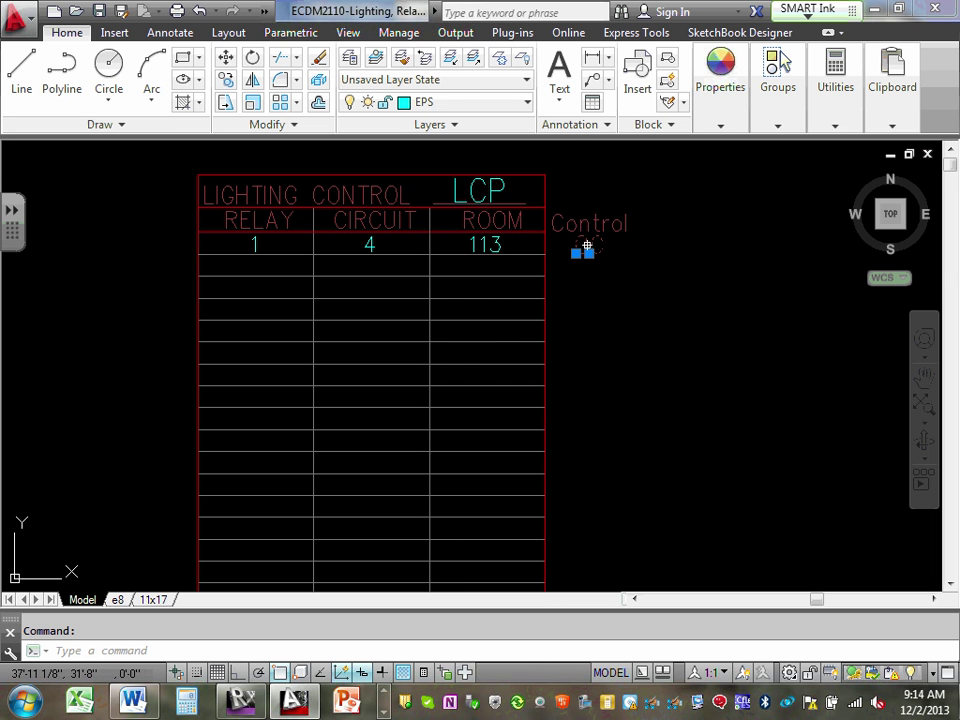
pyautogui.click(527, 104)
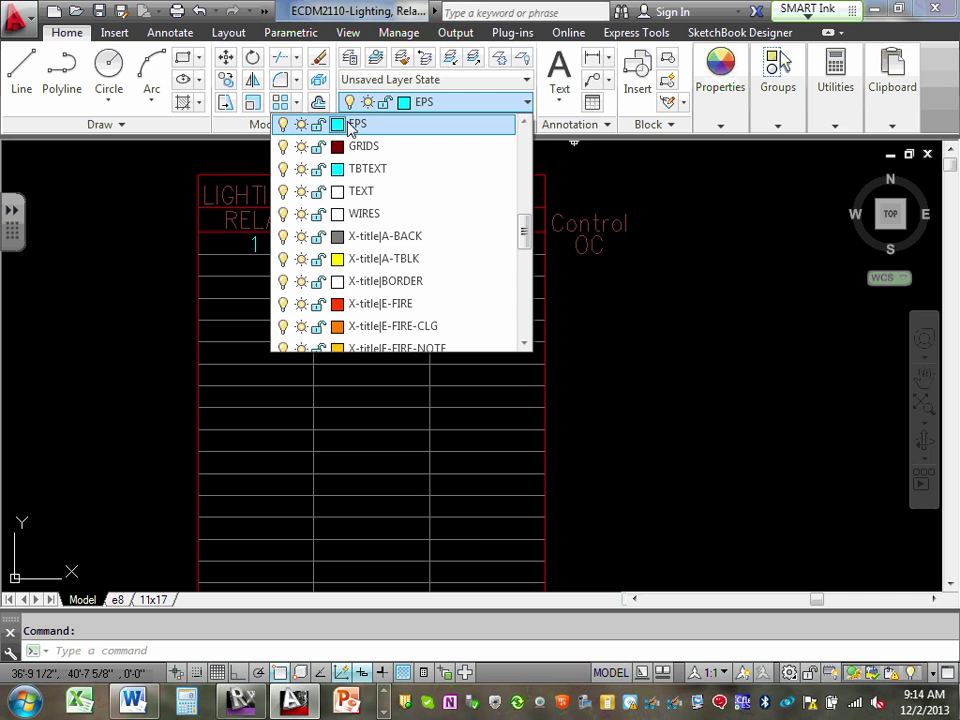
pyautogui.click(357, 124)
pyautogui.click(648, 350)
pyautogui.press('Escape')
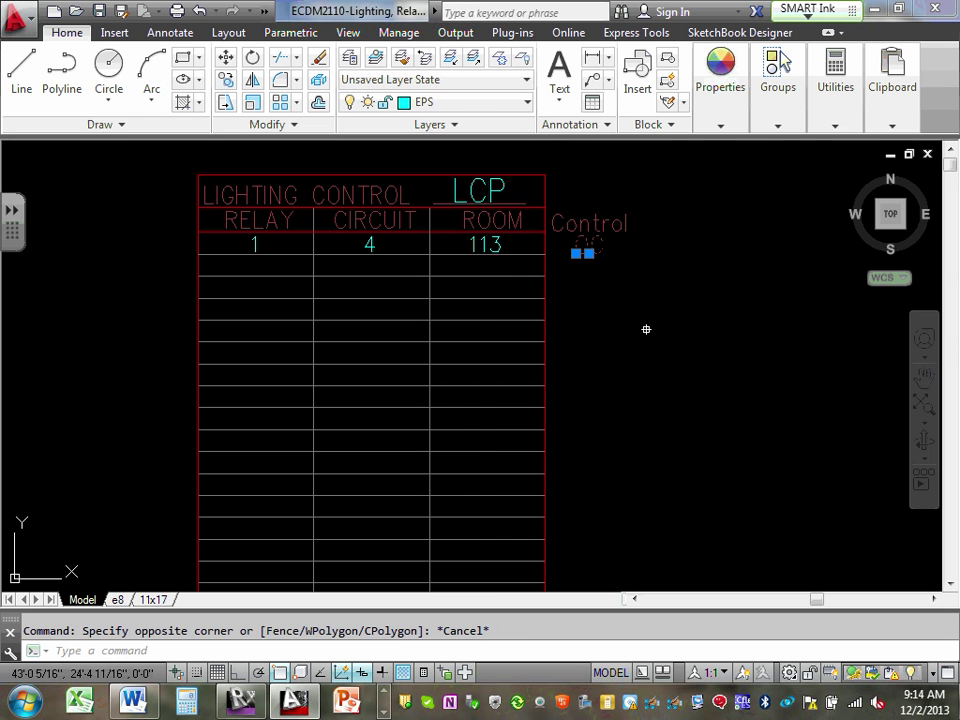
pyautogui.press('Escape')
pyautogui.click(584, 245)
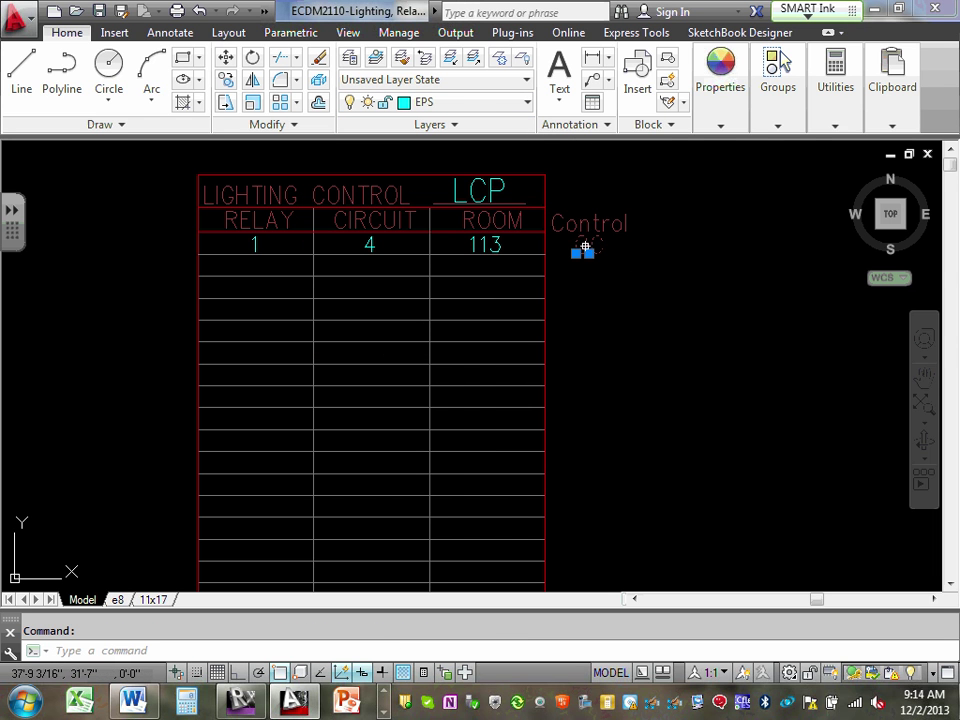
pyautogui.press('Escape')
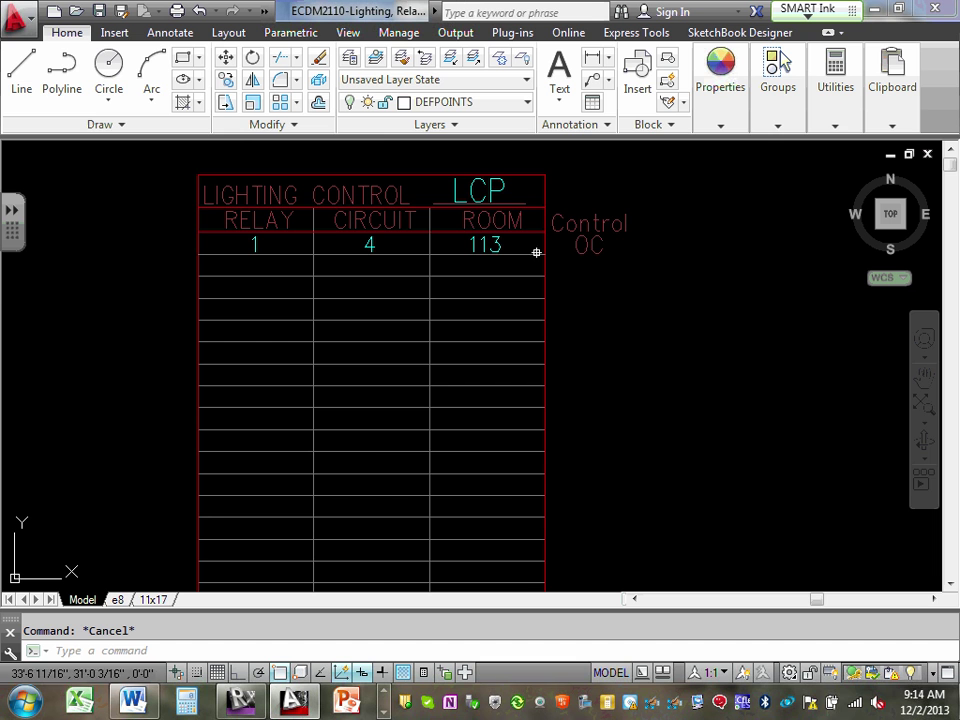
# Step: Check the RELAY, CIRCUIT and ROOM attributes of the LCP block in the first relay row, and close them unchanged
pyautogui.scroll(2, 605, 231)
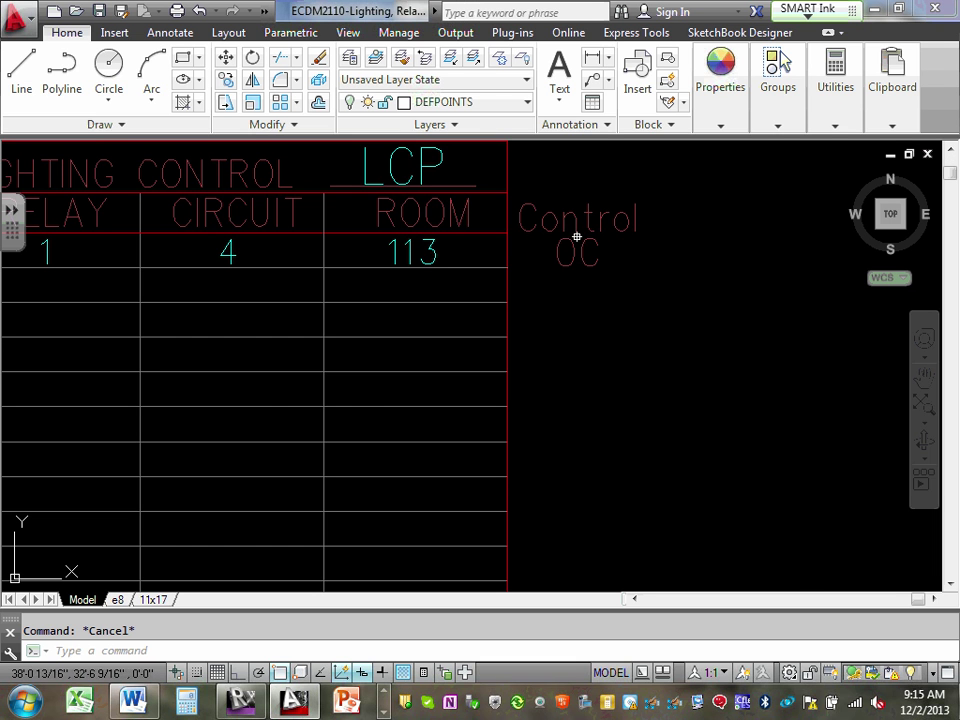
pyautogui.scroll(-3, 507, 194)
pyautogui.scroll(2, 507, 194)
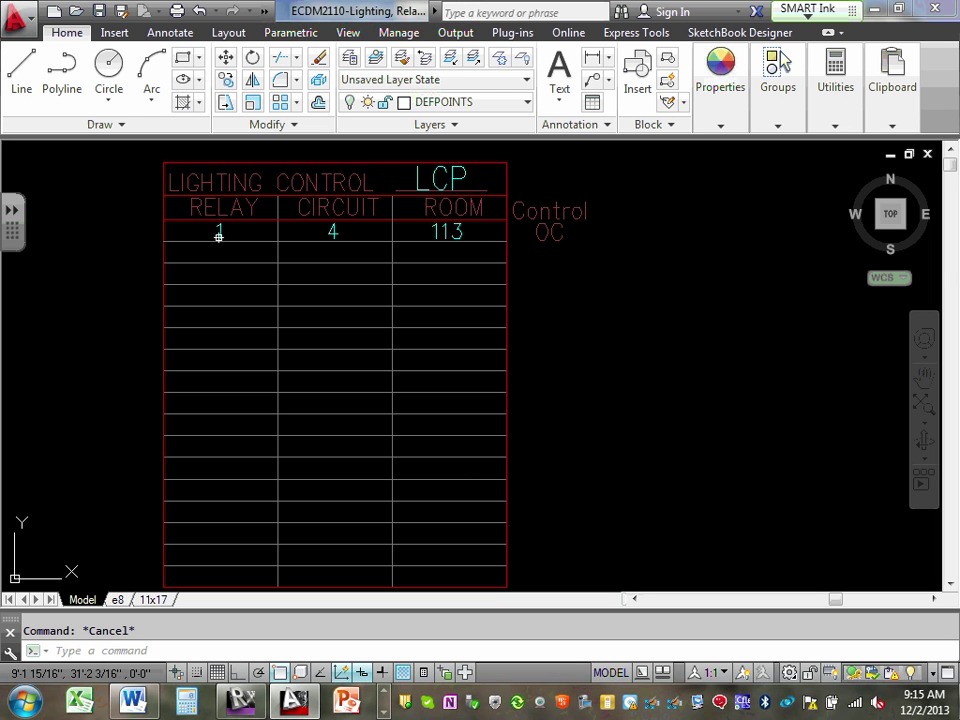
pyautogui.moveTo(220, 231)
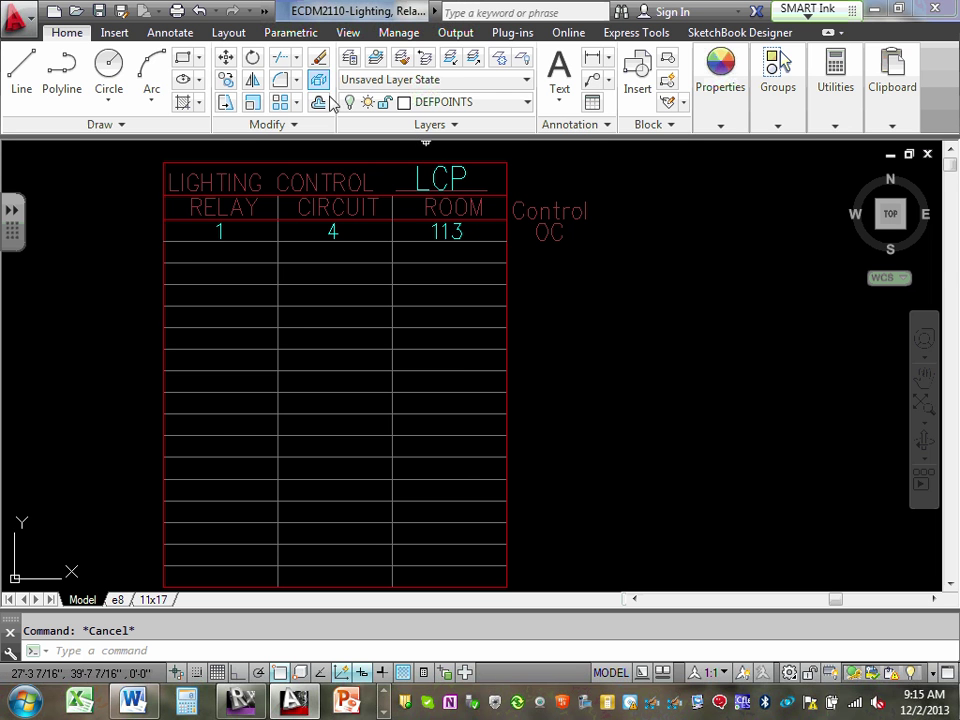
pyautogui.moveTo(504, 259); pyautogui.dragTo(452, 231)
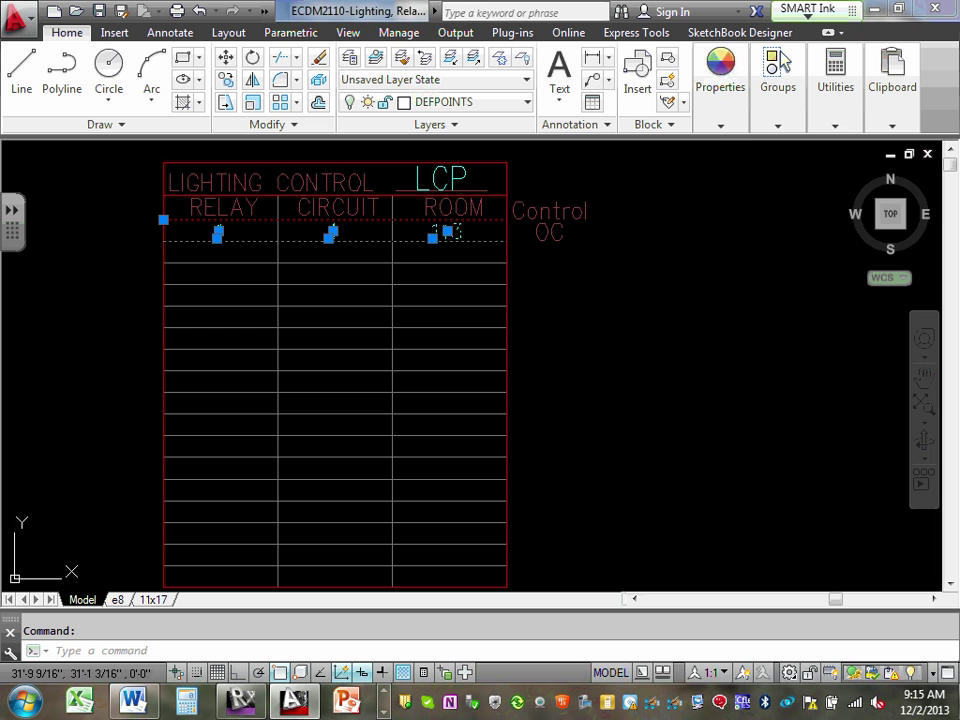
pyautogui.click(500, 239)
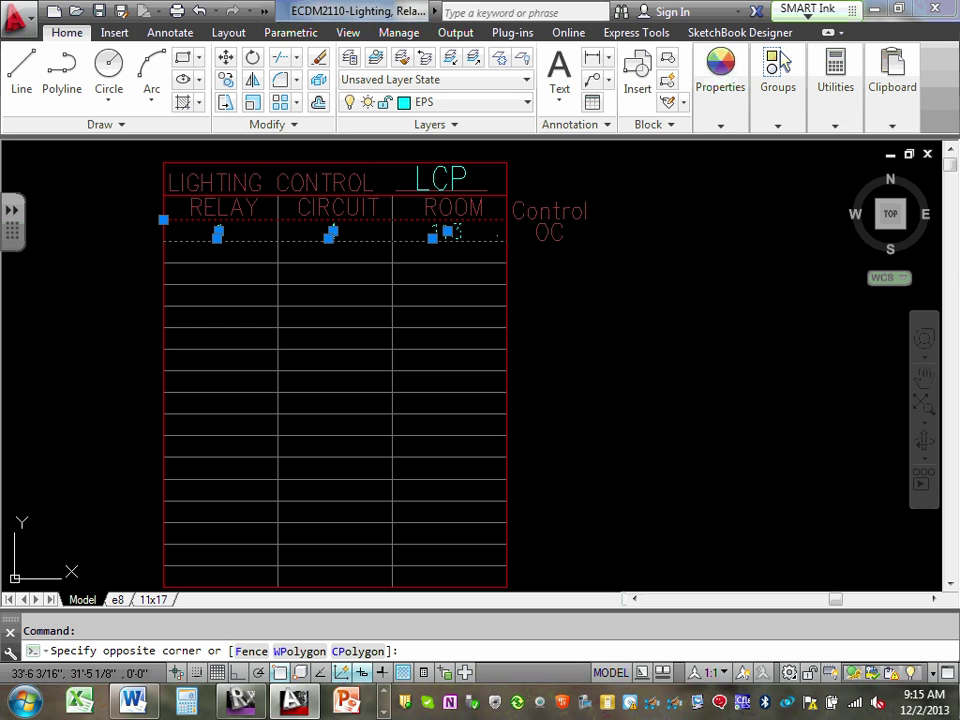
pyautogui.click(845, 266)
pyautogui.doubleClick(507, 253)
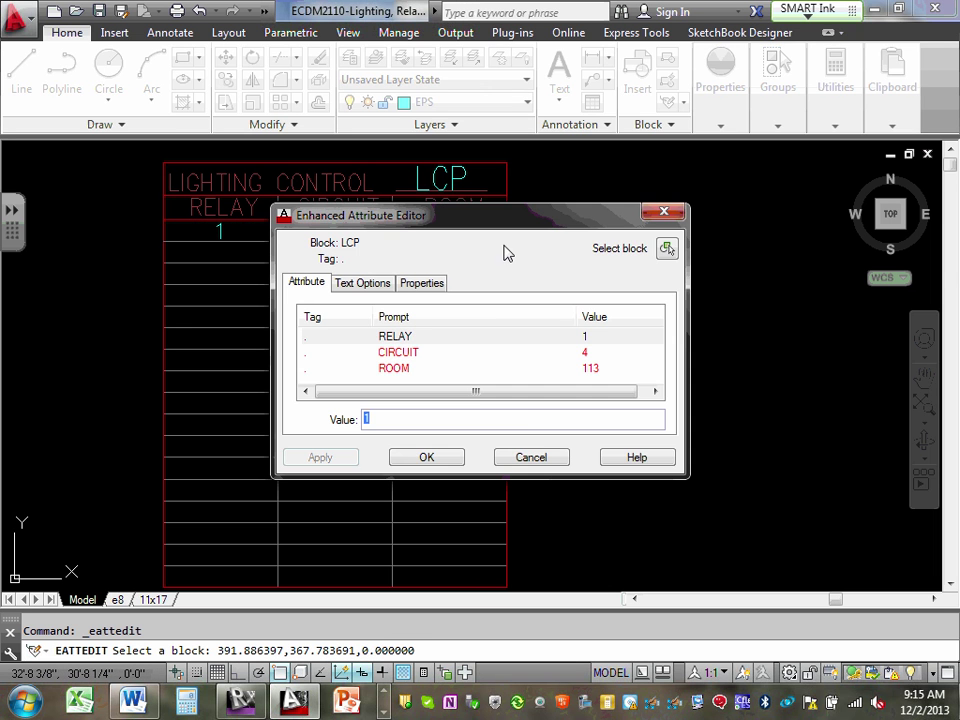
pyautogui.click(527, 458)
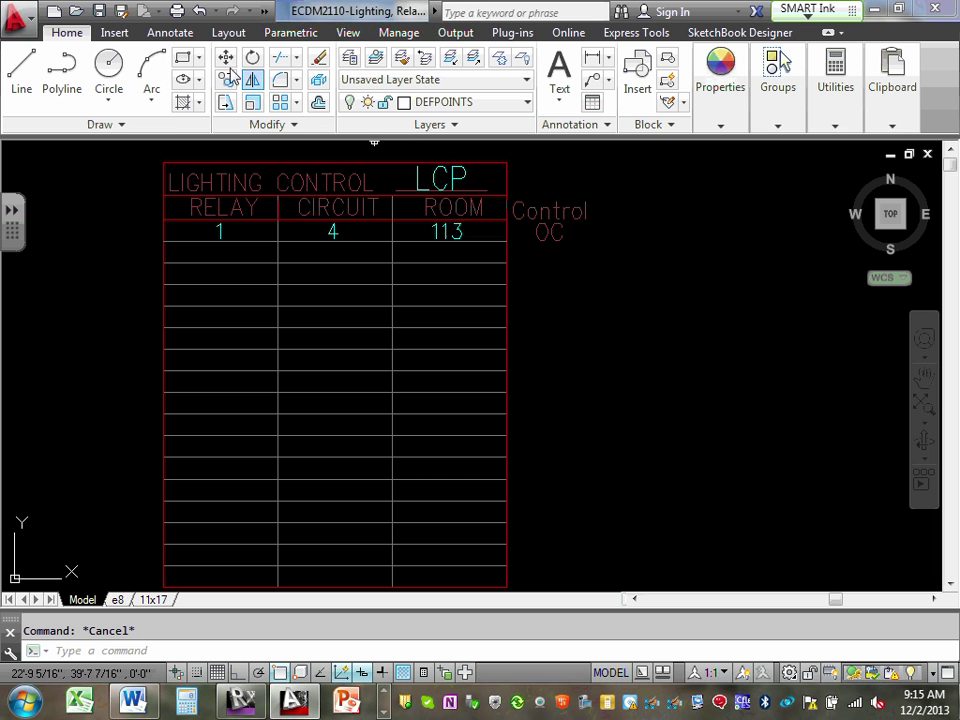
# Step: With Ortho on, draw a line from the heading row's right corner past the Control heading, and down to the table's bottom edge level
pyautogui.click(21, 68)
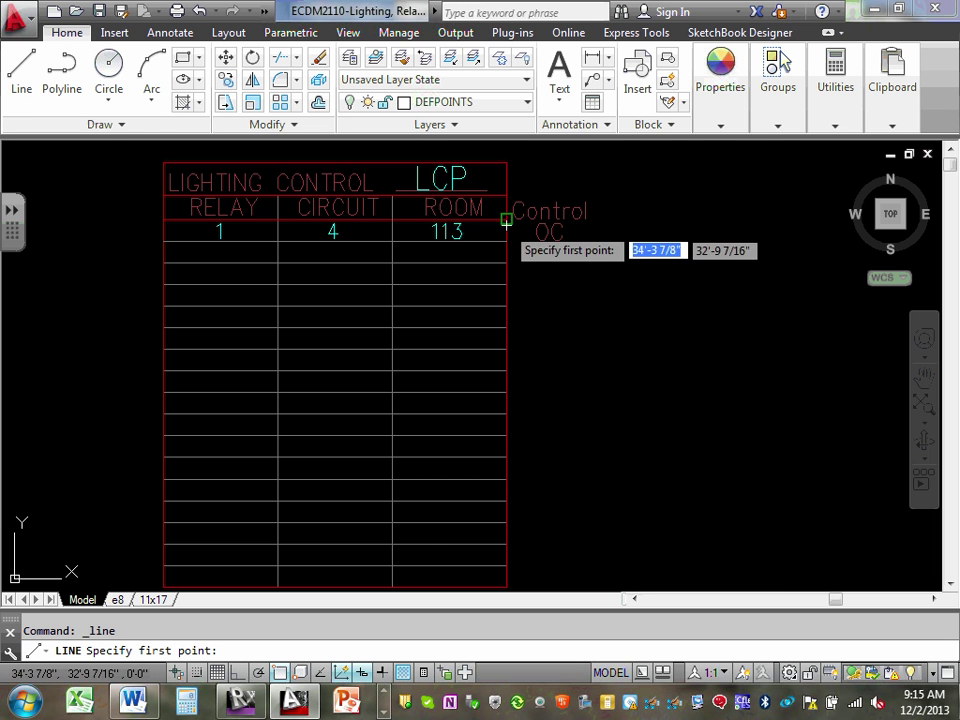
pyautogui.click(506, 219)
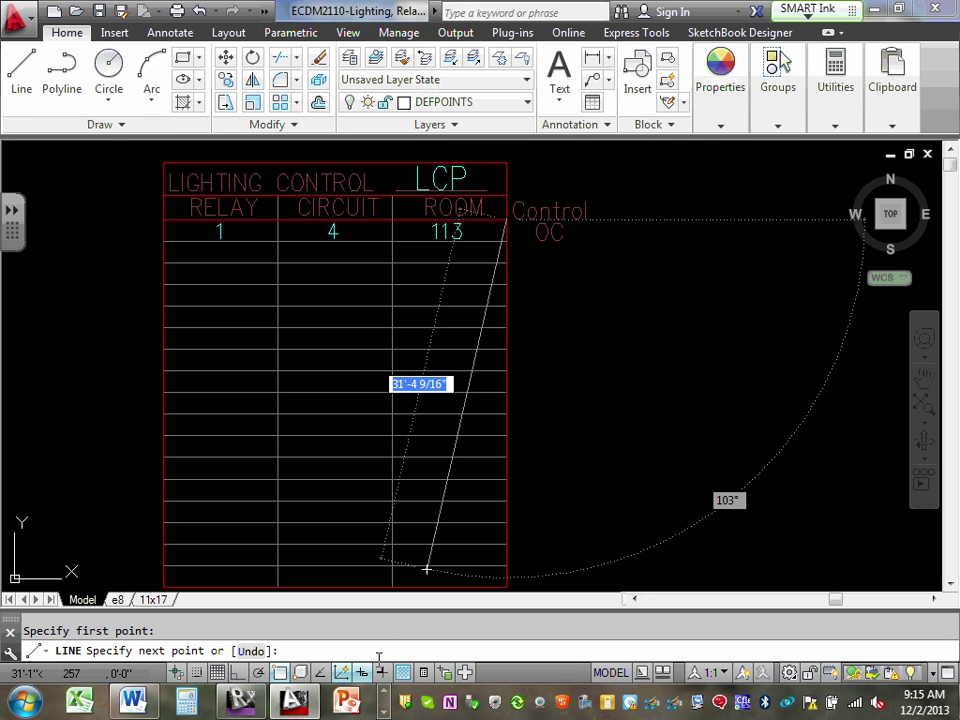
pyautogui.click(240, 673)
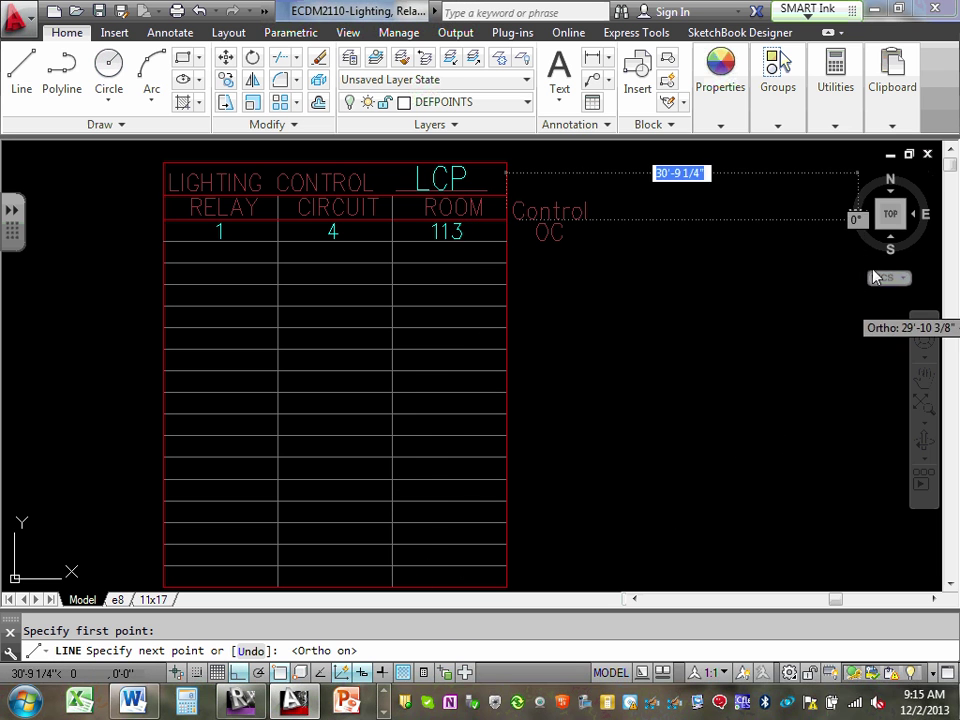
pyautogui.click(591, 211)
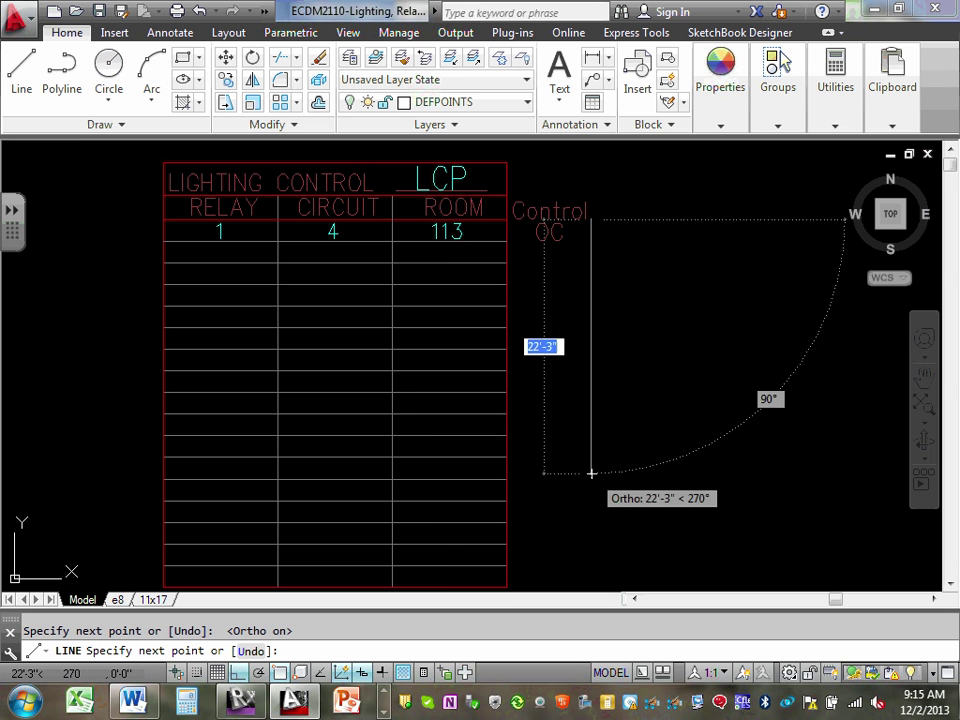
pyautogui.moveTo(576, 476); pyautogui.dragTo(612, 291, button='middle')
pyautogui.scroll(2, 612, 291)
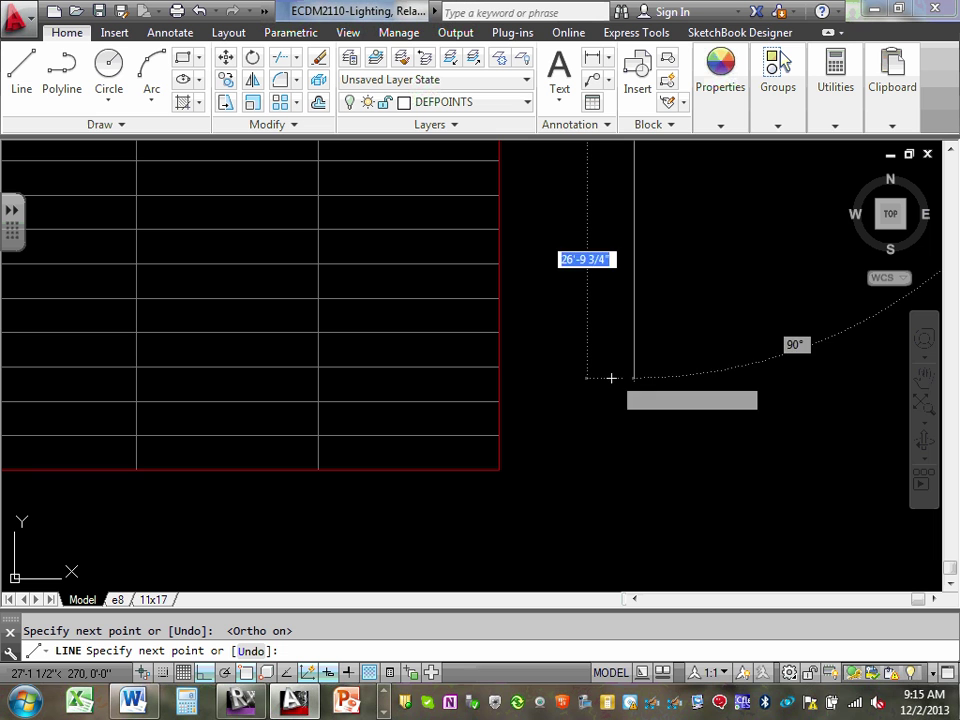
pyautogui.click(591, 469)
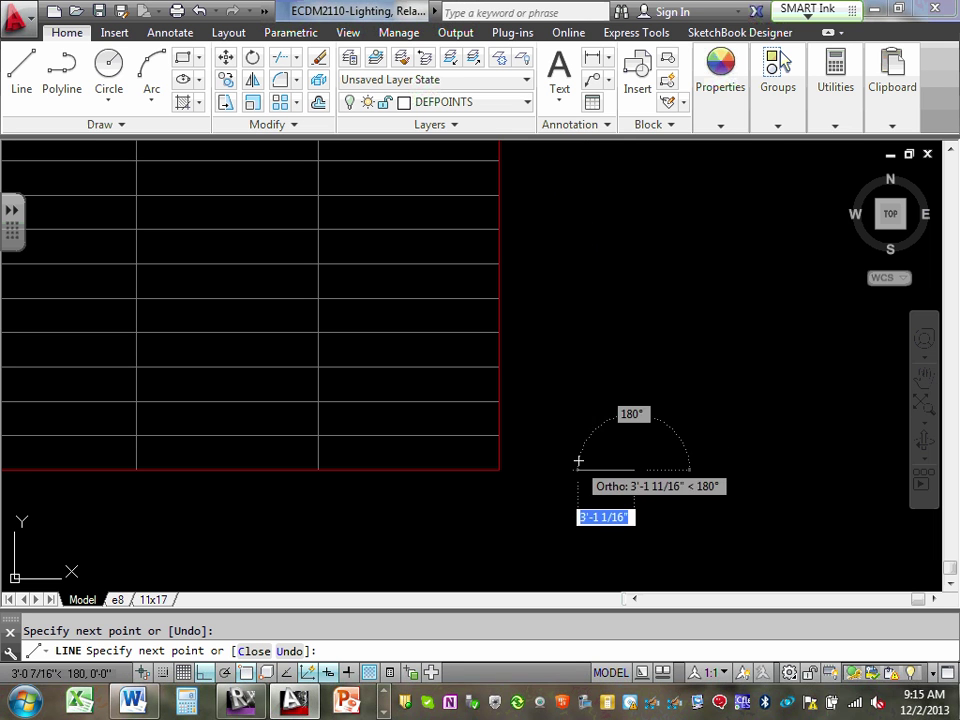
pyautogui.scroll(3, 692, 240)
pyautogui.scroll(-5, 671, 358)
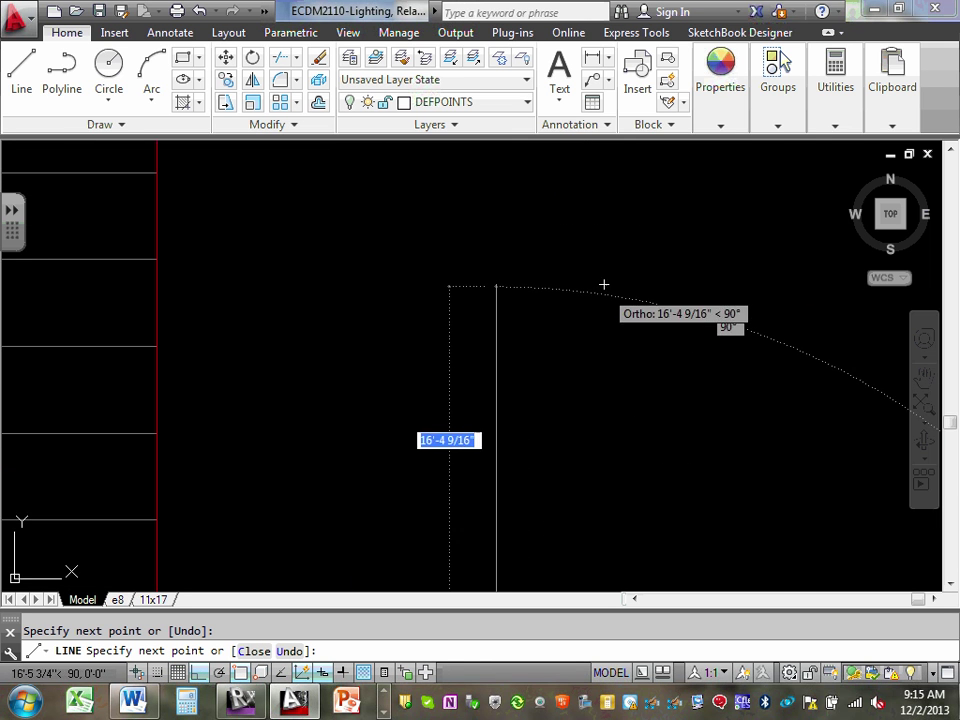
pyautogui.press('Escape')
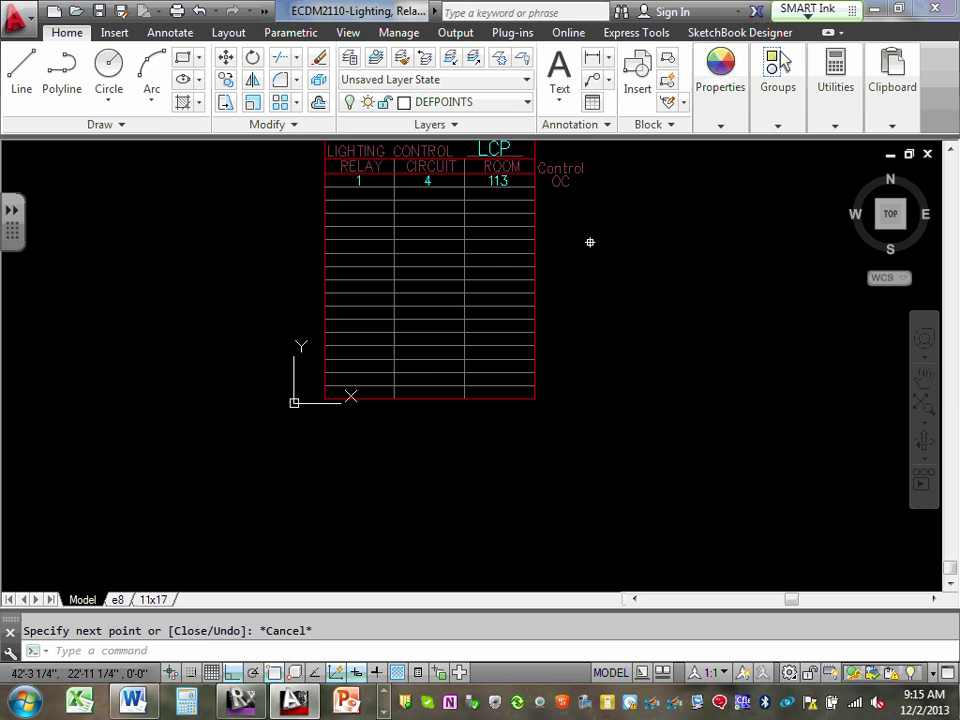
# Step: Draw a horizontal line under the Control heading from the table's right edge to just past the heading, and trace it back
pyautogui.scroll(2, 592, 290)
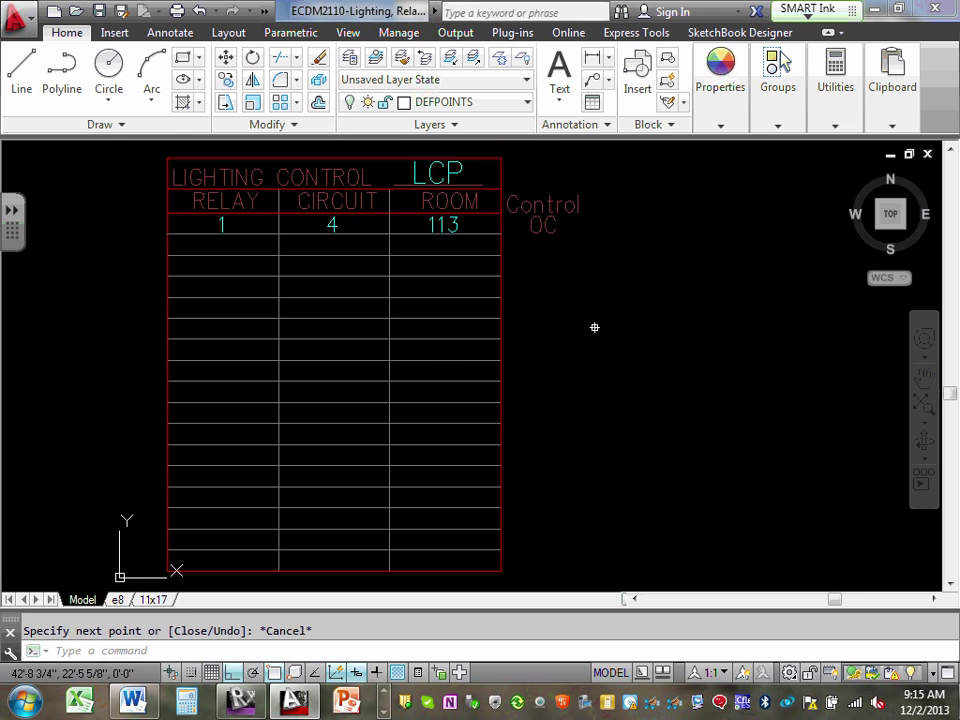
pyautogui.click(21, 68)
pyautogui.click(532, 214)
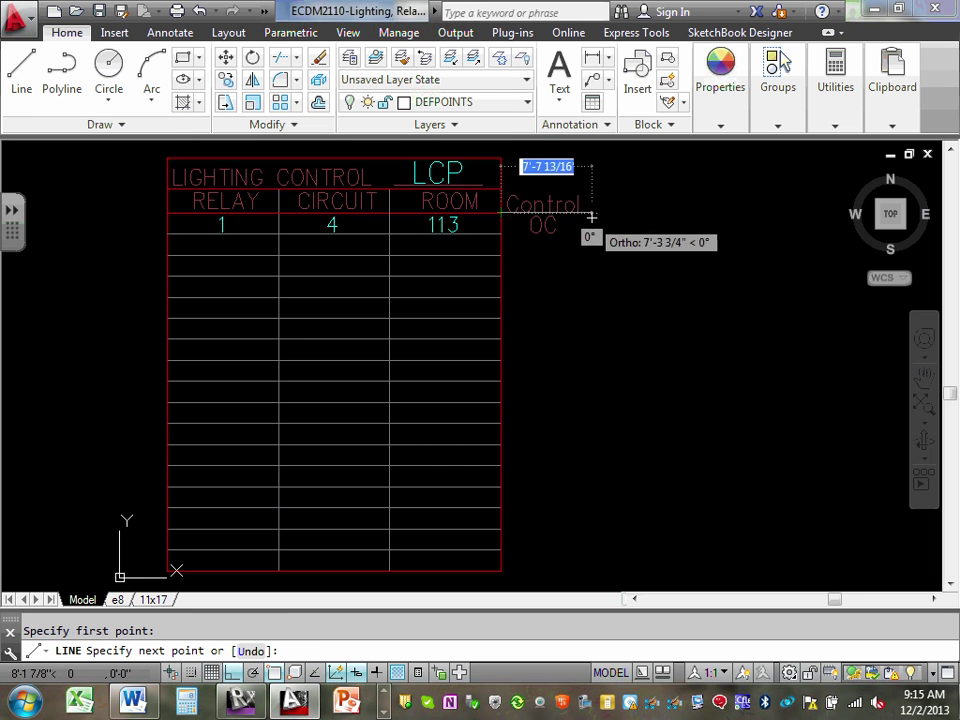
pyautogui.click(599, 213)
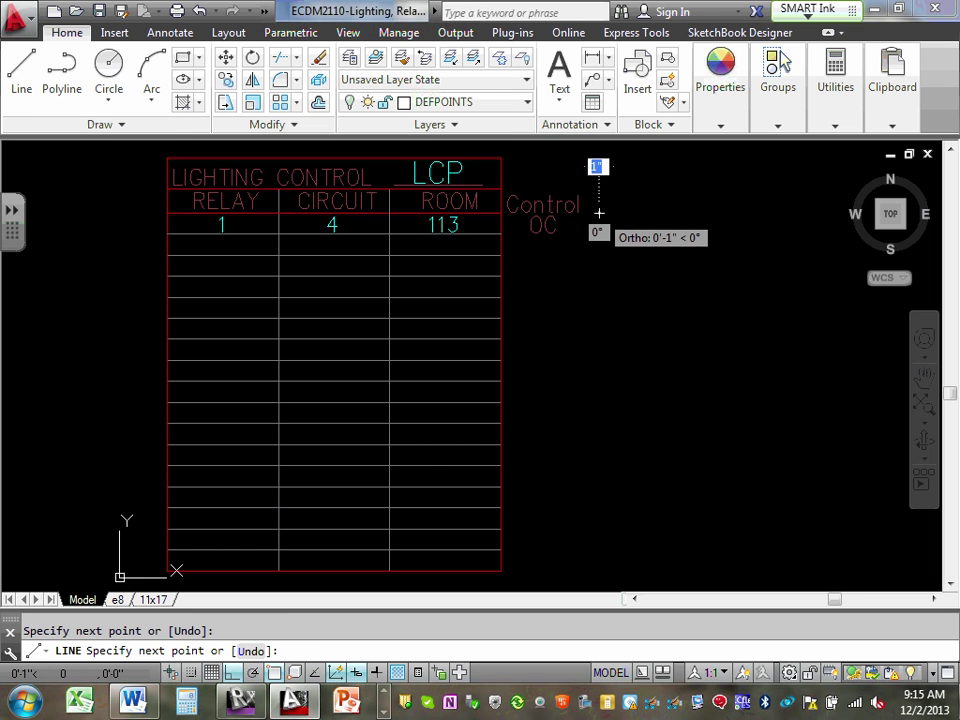
pyautogui.click(501, 212)
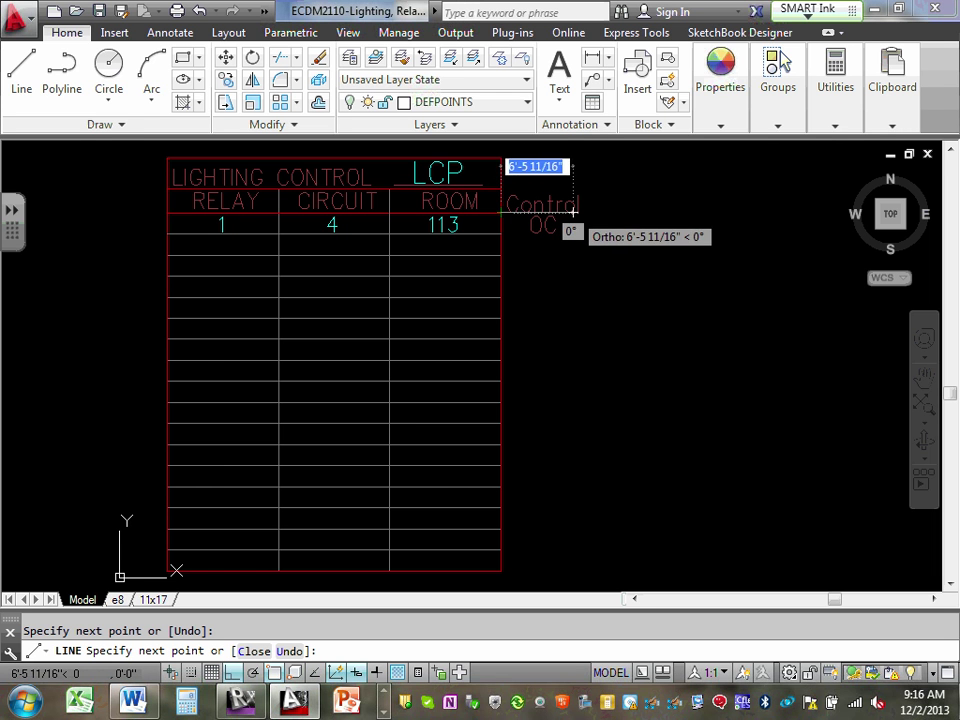
# Step: Turn on the DEFPOINTS layer that holds the new column lines and end the Line command
pyautogui.click(527, 104)
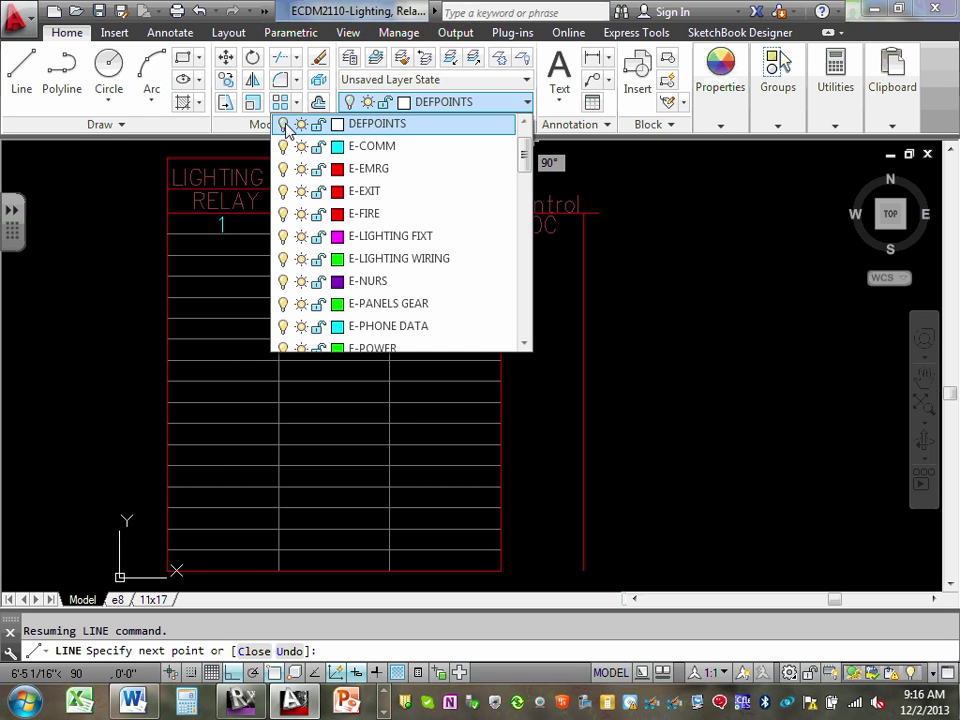
pyautogui.press('Escape')
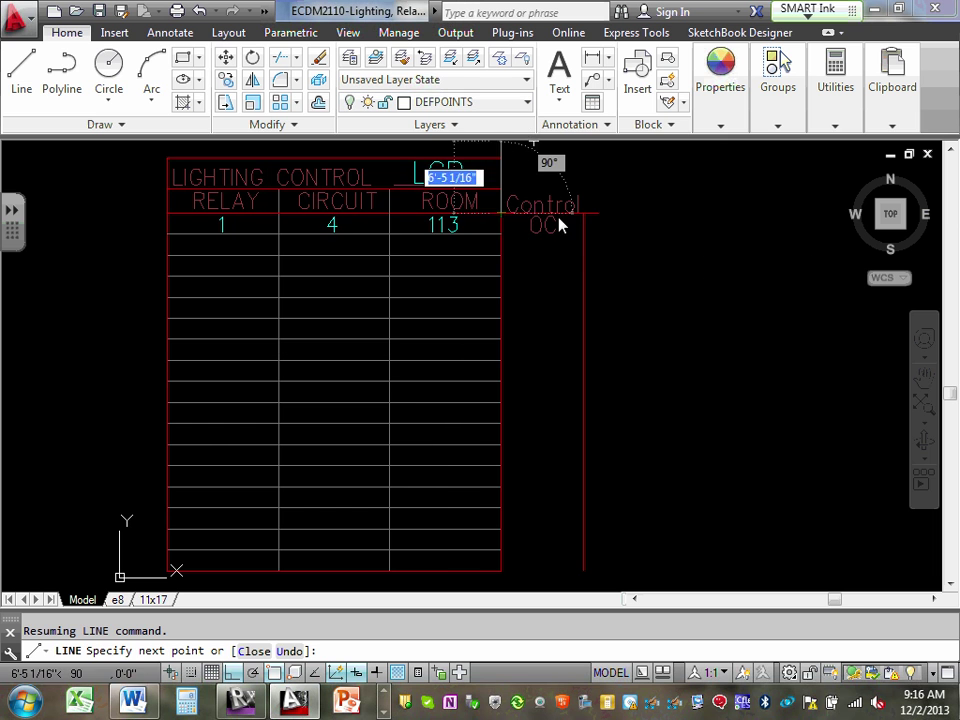
pyautogui.press('Escape')
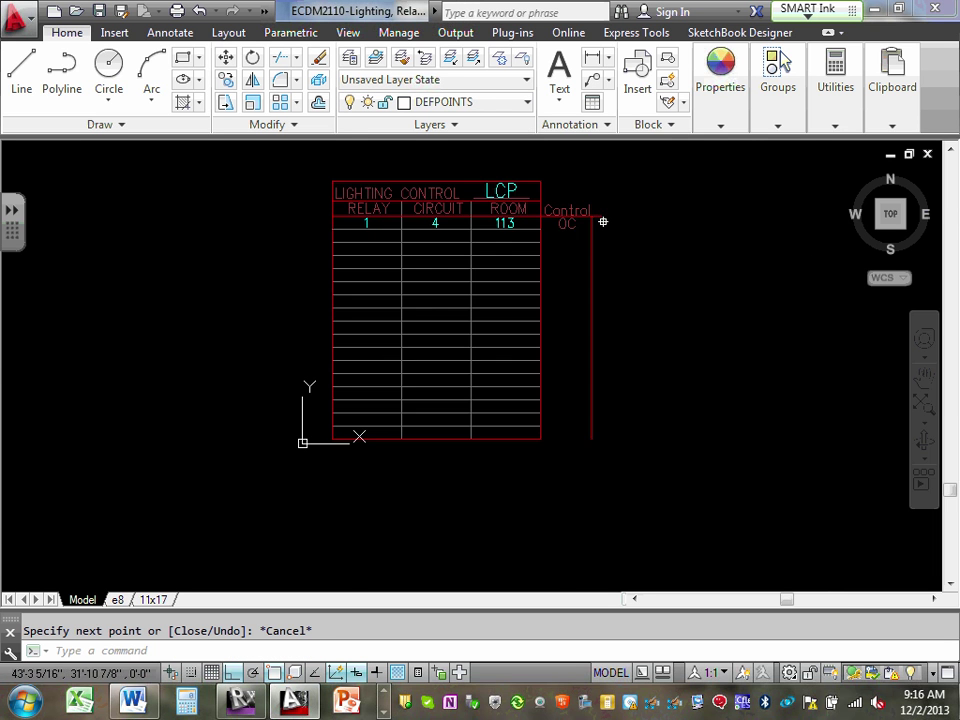
pyautogui.scroll(4, 601, 217)
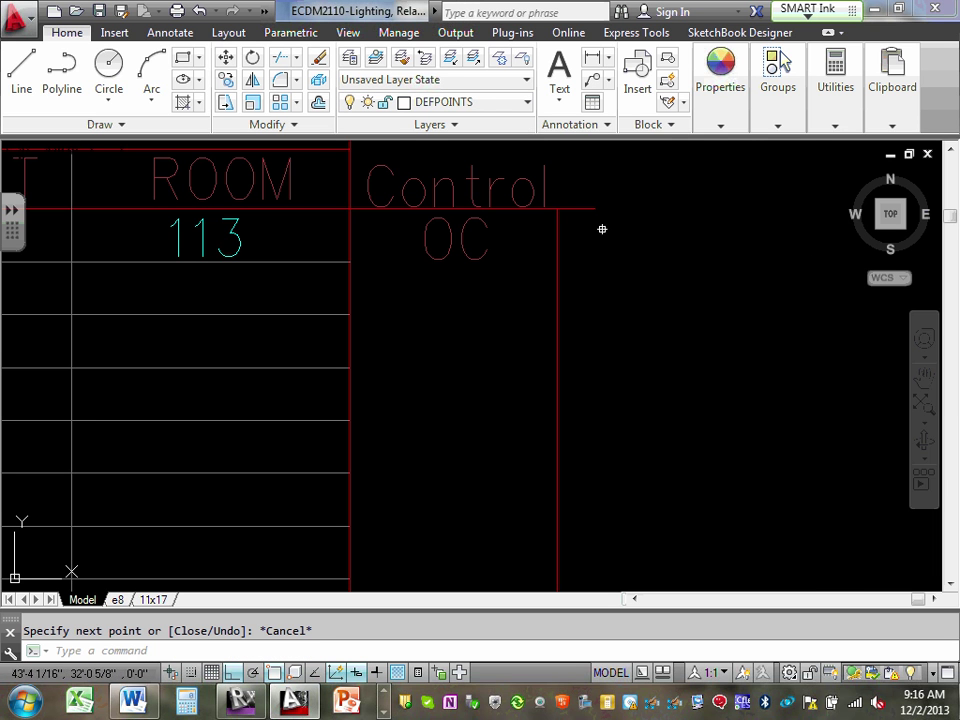
pyautogui.scroll(-4, 550, 237)
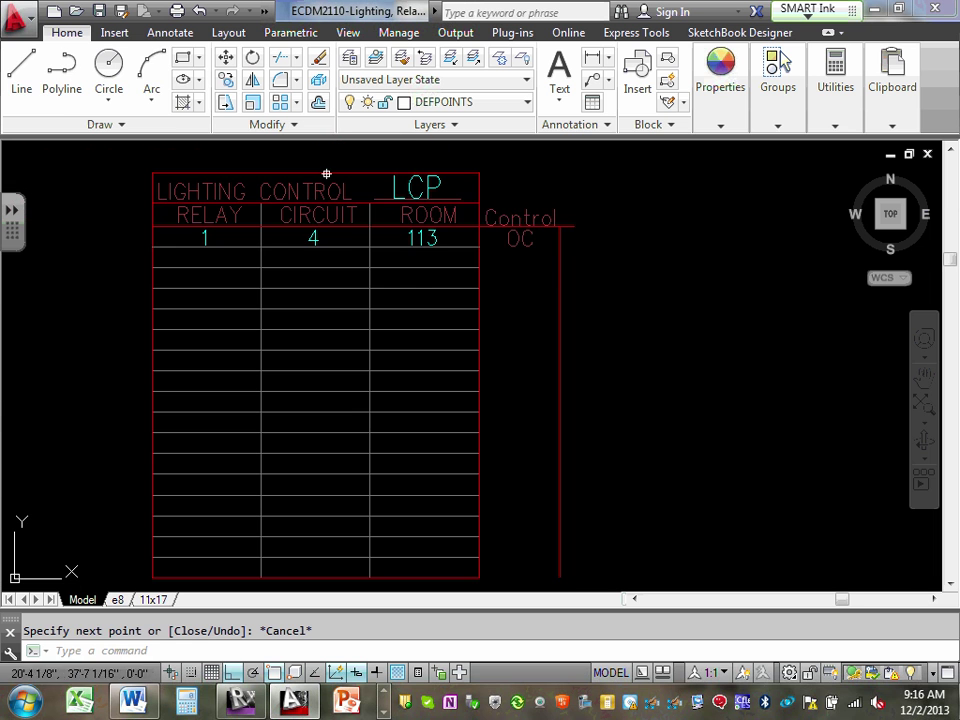
# Step: Draw a horizontal line below the OC text, from the first relay row's right end to the Control column's outer vertical line
pyautogui.press('Return')
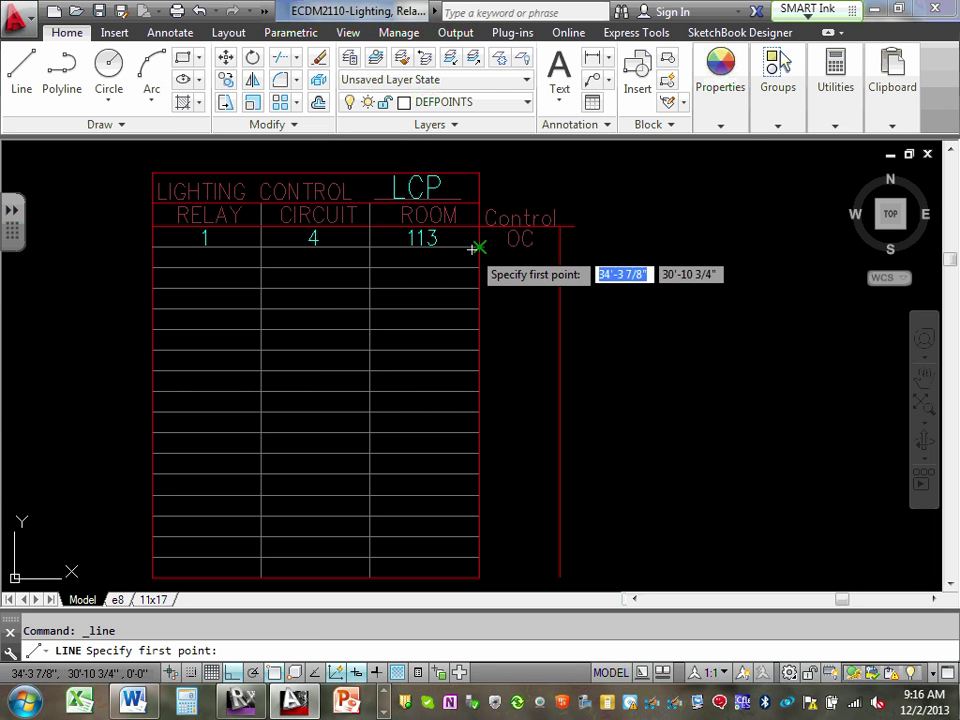
pyautogui.click(498, 253)
pyautogui.scroll(8, 561, 257)
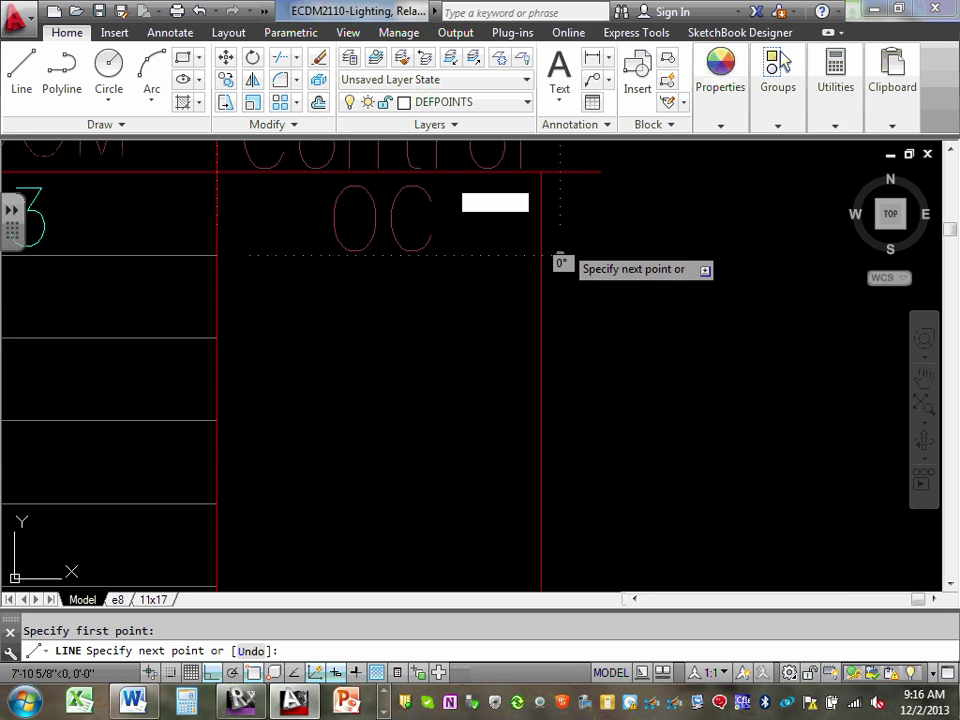
pyautogui.click(525, 260)
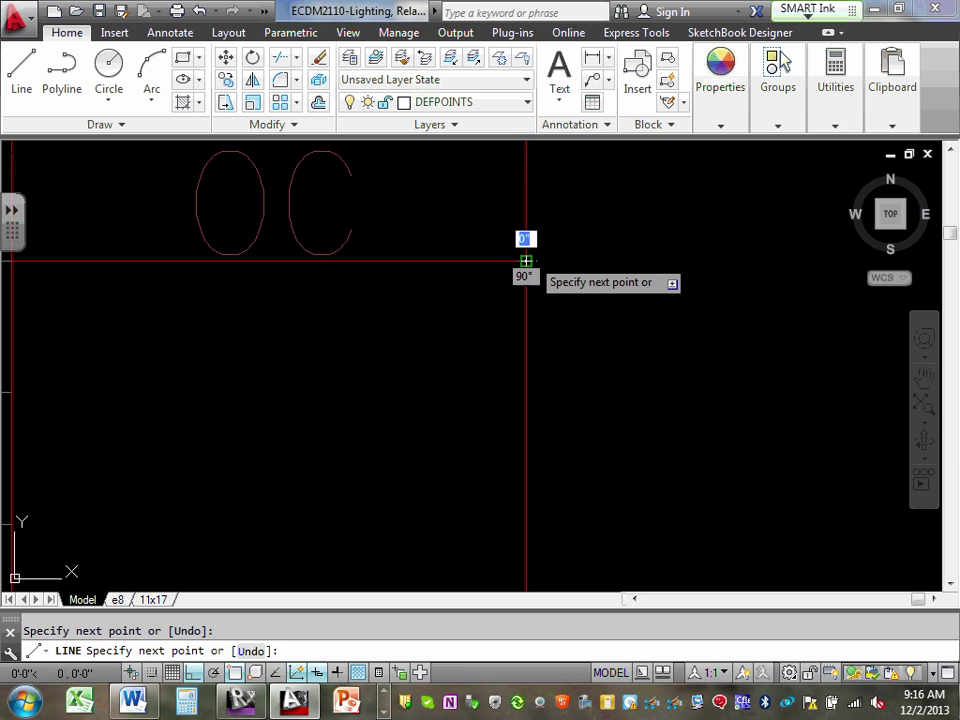
pyautogui.press('Escape')
pyautogui.scroll(-8, 527, 275)
pyautogui.scroll(4, 536, 267)
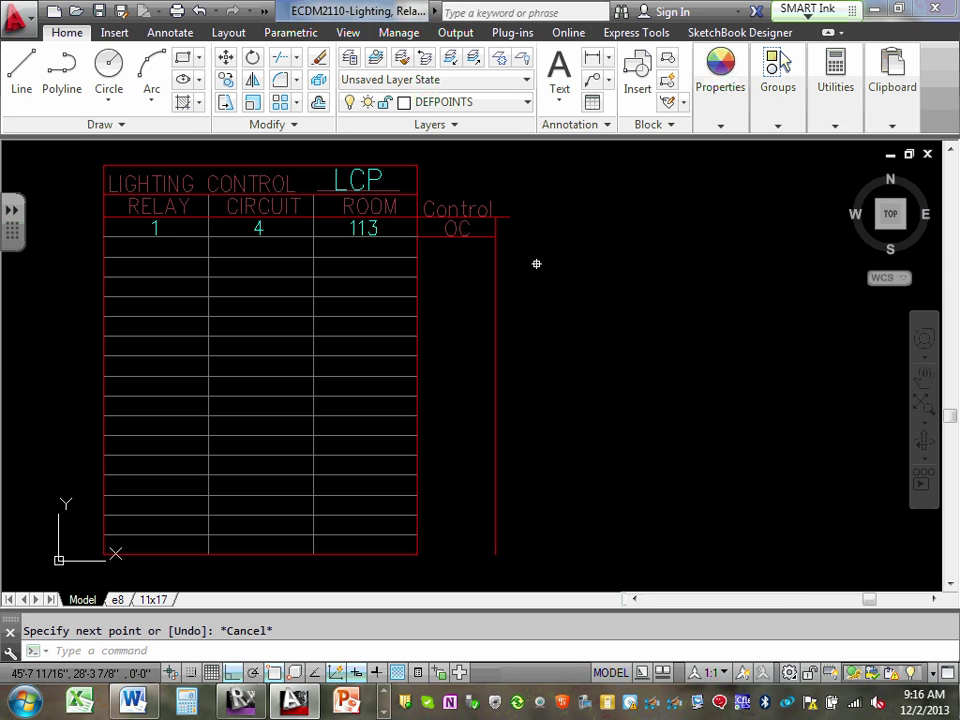
# Step: Draw a horizontal line above the Control heading, extending the divider between the title and heading rows from the table's right edge
pyautogui.click(21, 70)
pyautogui.click(417, 194)
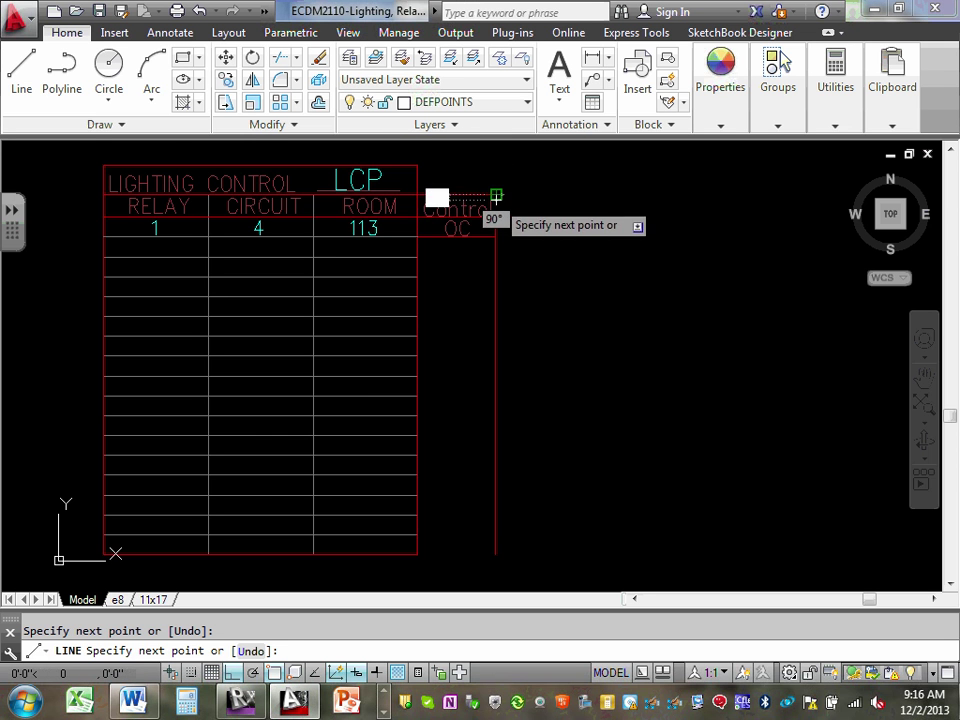
pyautogui.press('Escape')
pyautogui.scroll(9, 520, 237)
pyautogui.moveTo(520, 237)
pyautogui.mouseDown(button='middle')
pyautogui.moveTo(568, 315)
pyautogui.moveTo(705, 444)
pyautogui.mouseUp(button='middle')
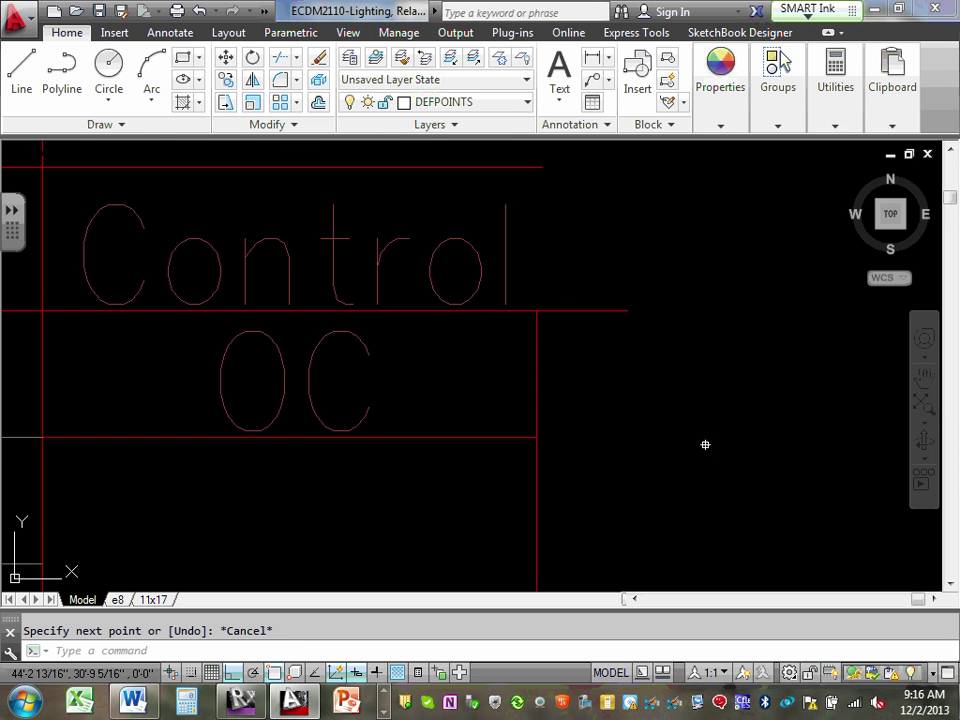
# Step: Try to close the right side of the Control heading cell with a line between its two horizontal lines, and delete that line
pyautogui.click(21, 70)
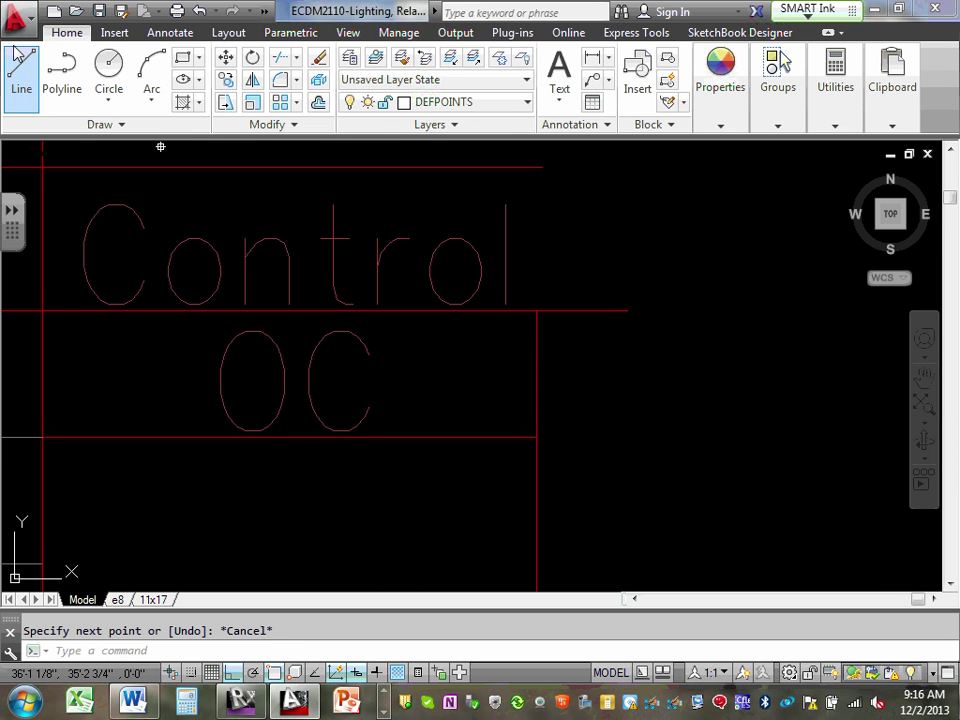
pyautogui.click(544, 314)
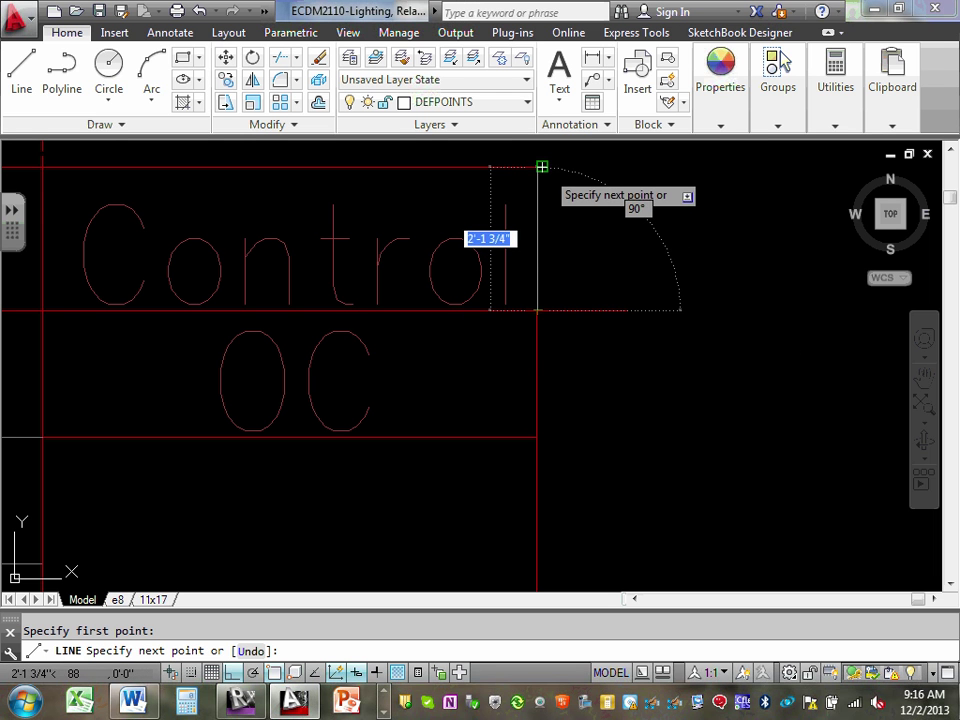
pyautogui.click(542, 170)
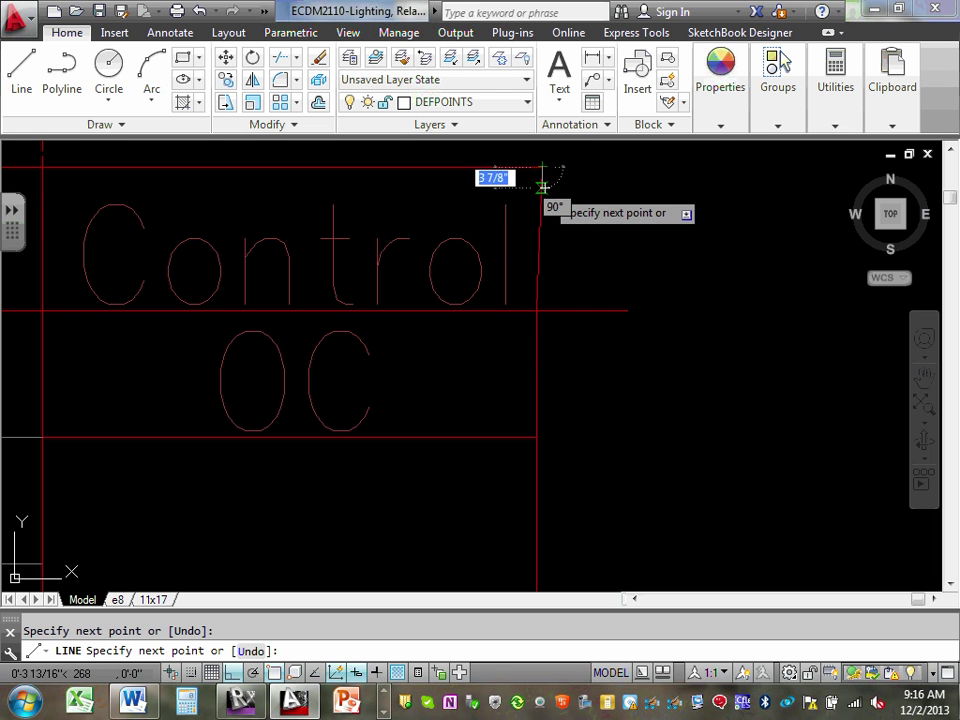
pyautogui.press('Escape')
pyautogui.click(541, 213)
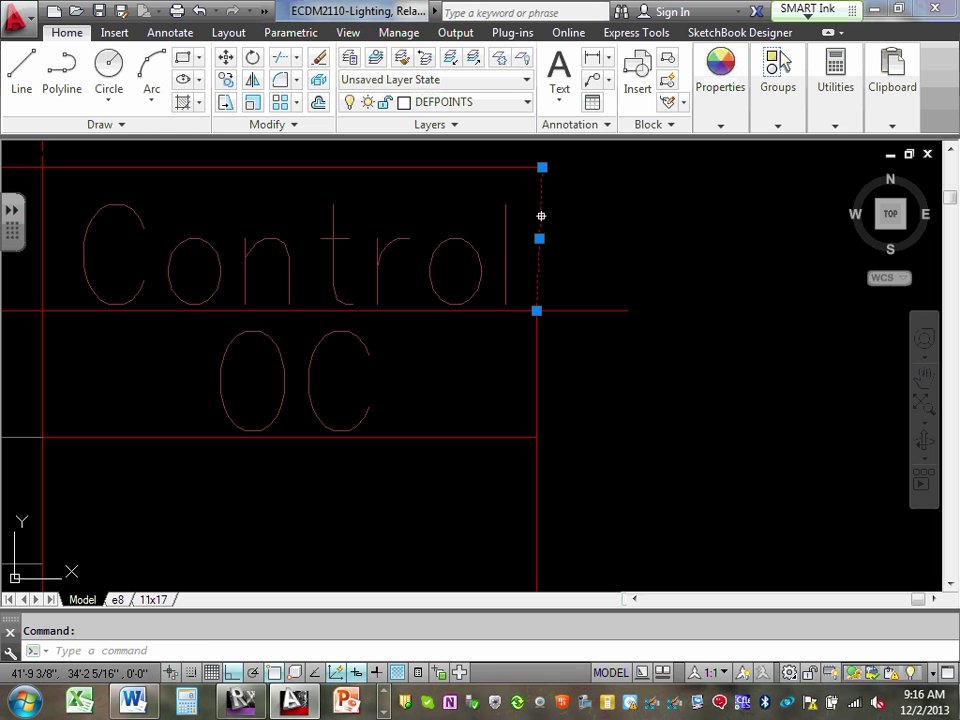
pyautogui.press('Delete')
# Step: Draw a vertical line closing the right side of the Control heading cell, from the outer vertical line's top end up to the heading's top line
pyautogui.click(21, 65)
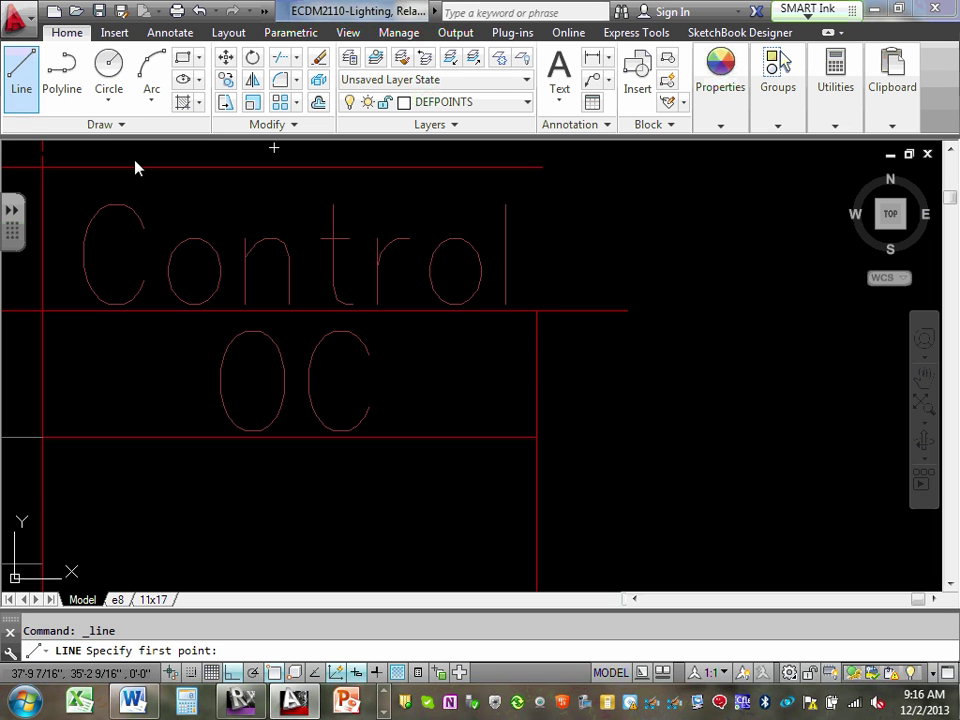
pyautogui.click(537, 311)
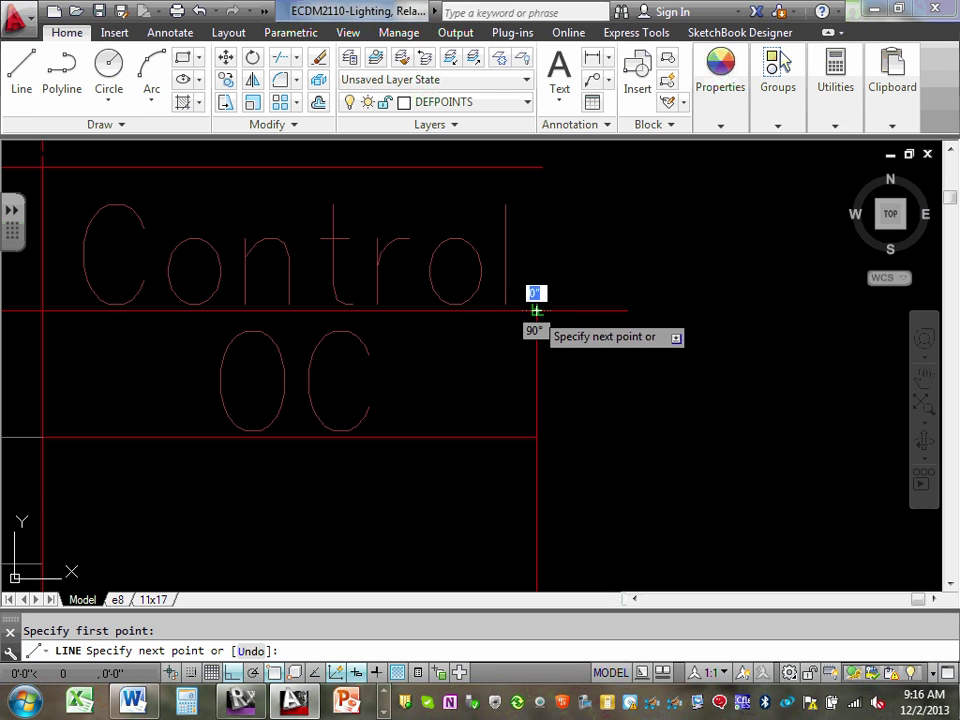
pyautogui.click(537, 167)
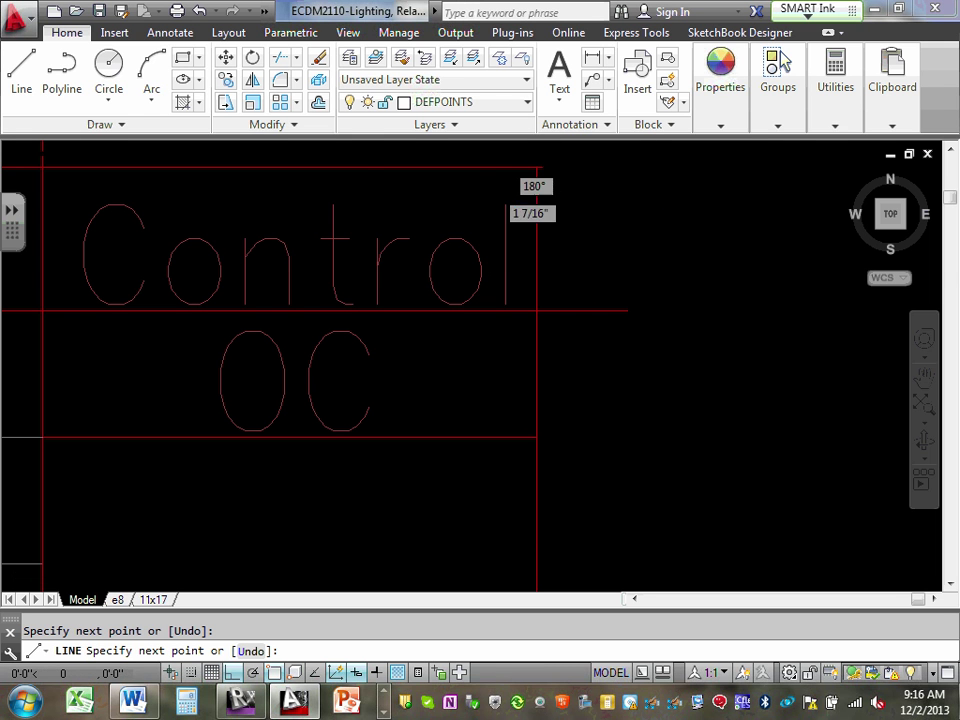
pyautogui.press('Escape')
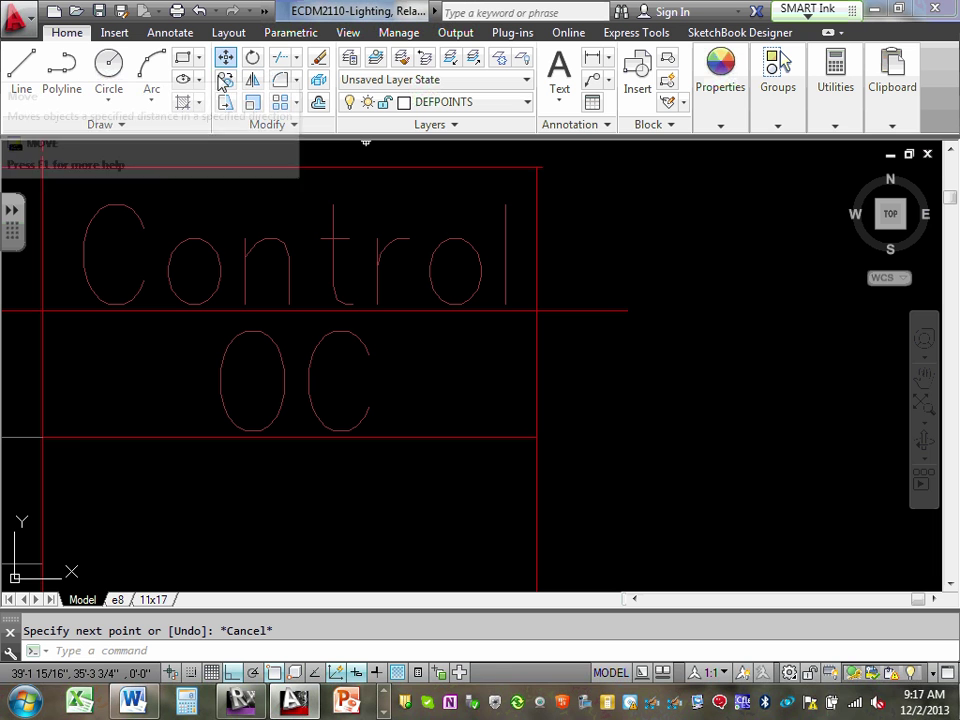
# Step: Trim the line below the Control heading where it overshoots the column's outer vertical line
pyautogui.click(285, 60)
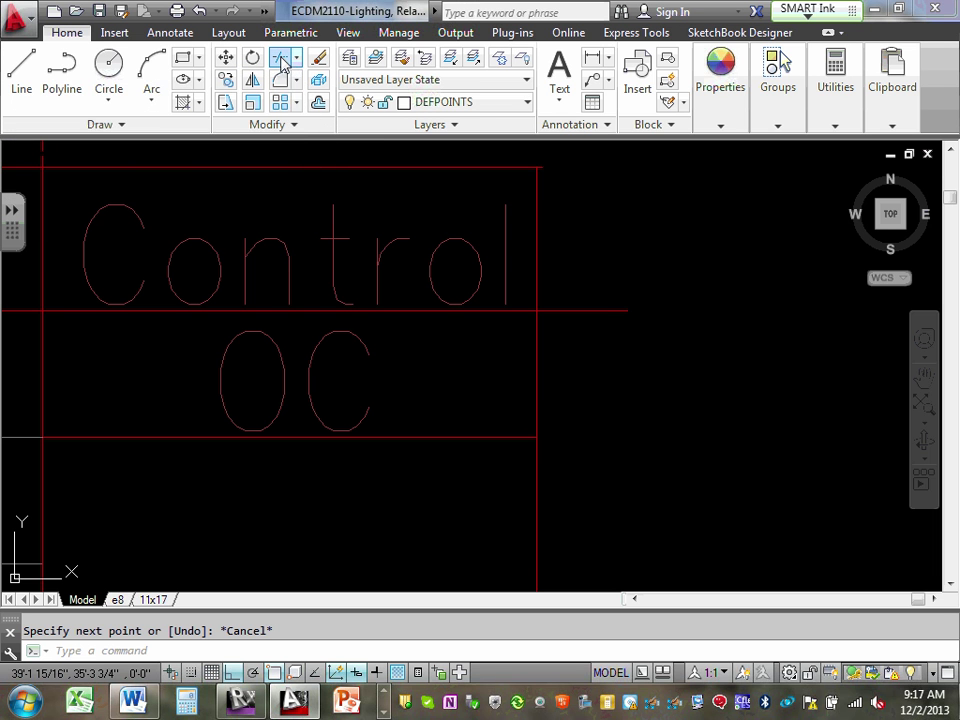
pyautogui.click(537, 267)
pyautogui.press('Return')
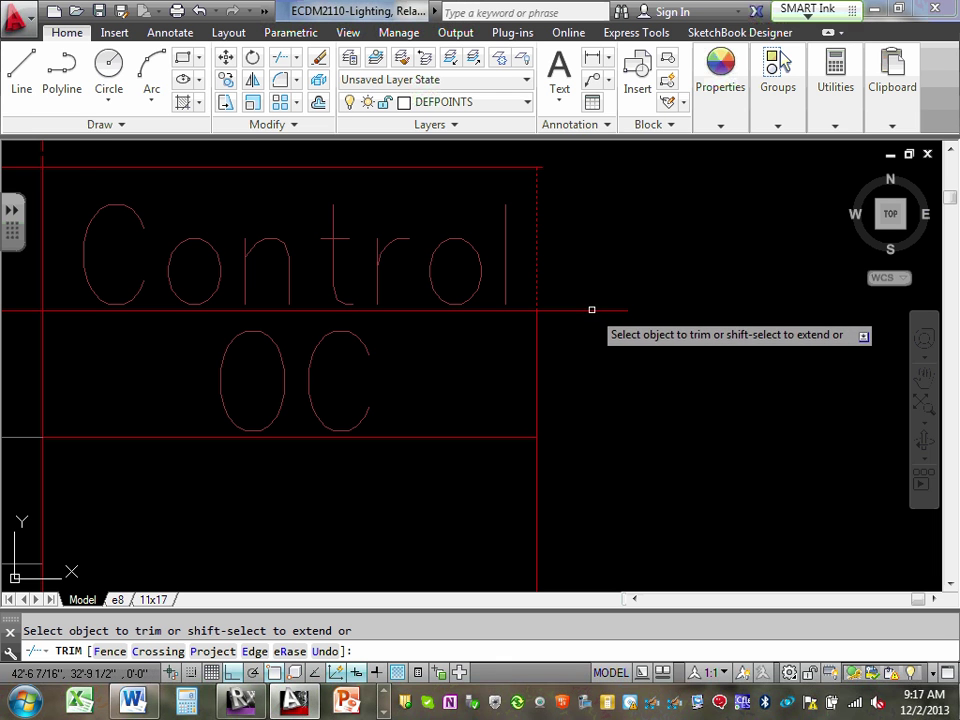
pyautogui.click(592, 311)
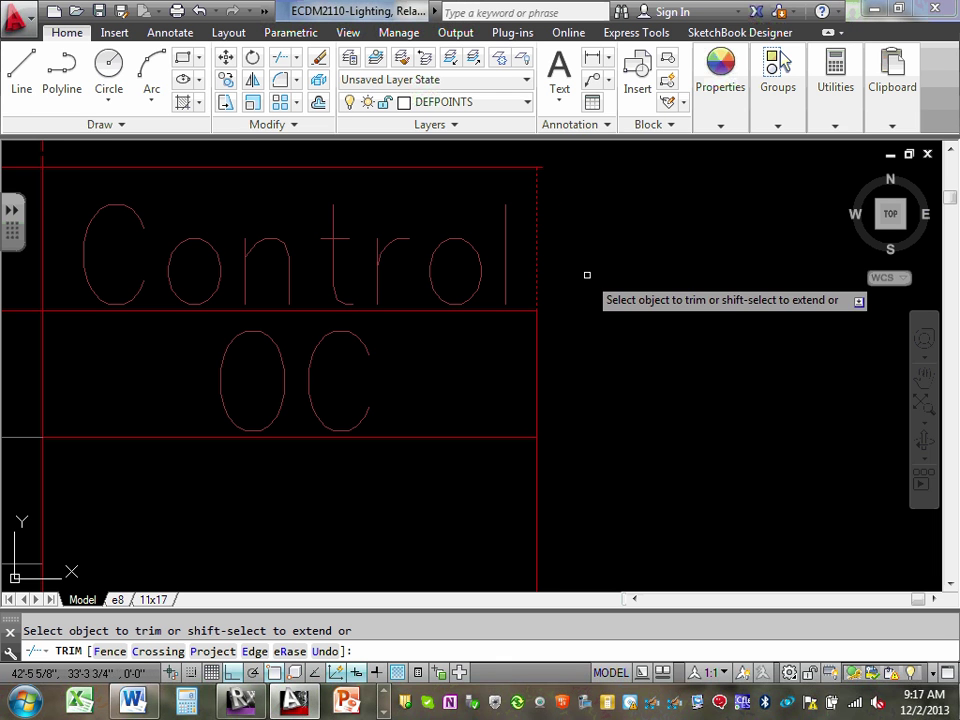
pyautogui.scroll(-2, 585, 274)
pyautogui.press('Escape')
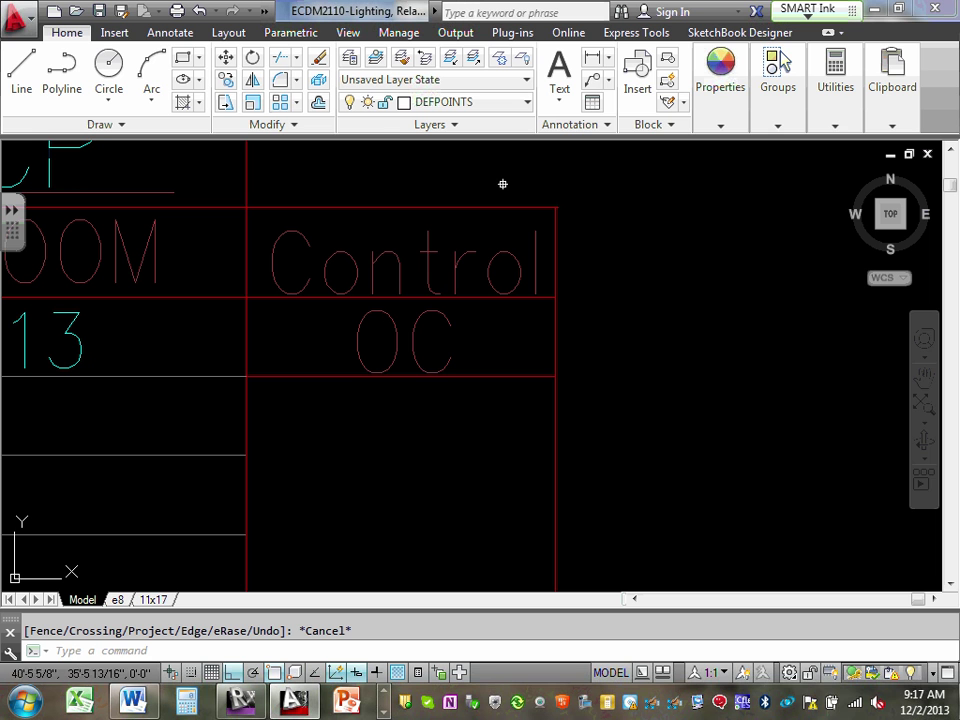
# Step: Trim the short overhang of the line above the Control heading, using the column's outer vertical line as the cutting edge
pyautogui.click(283, 60)
pyautogui.scroll(3, 583, 208)
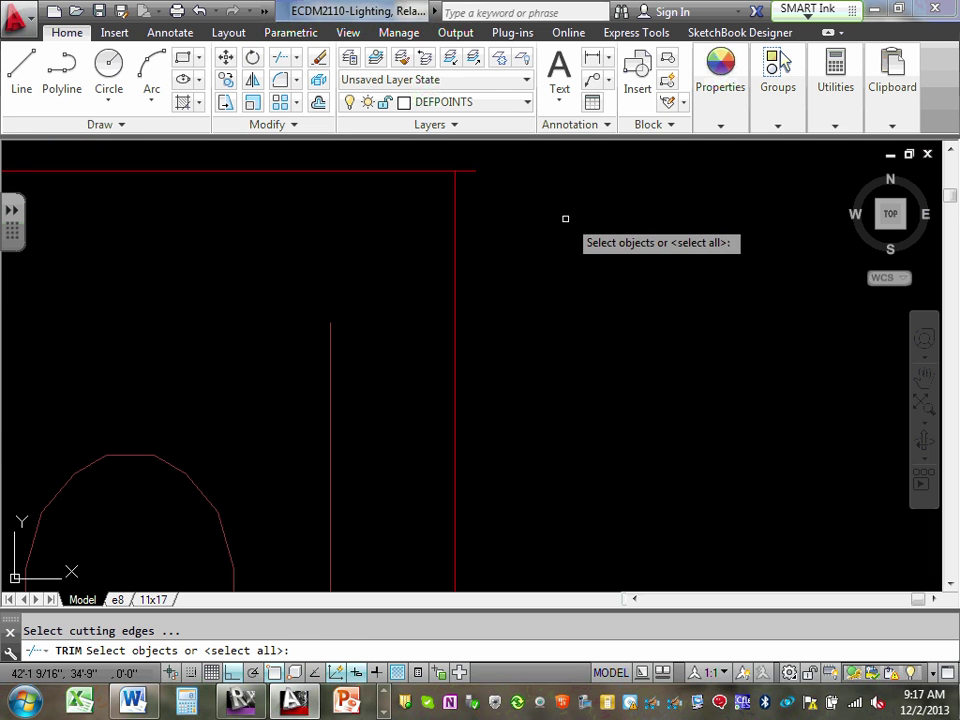
pyautogui.click(455, 205)
pyautogui.press('Return')
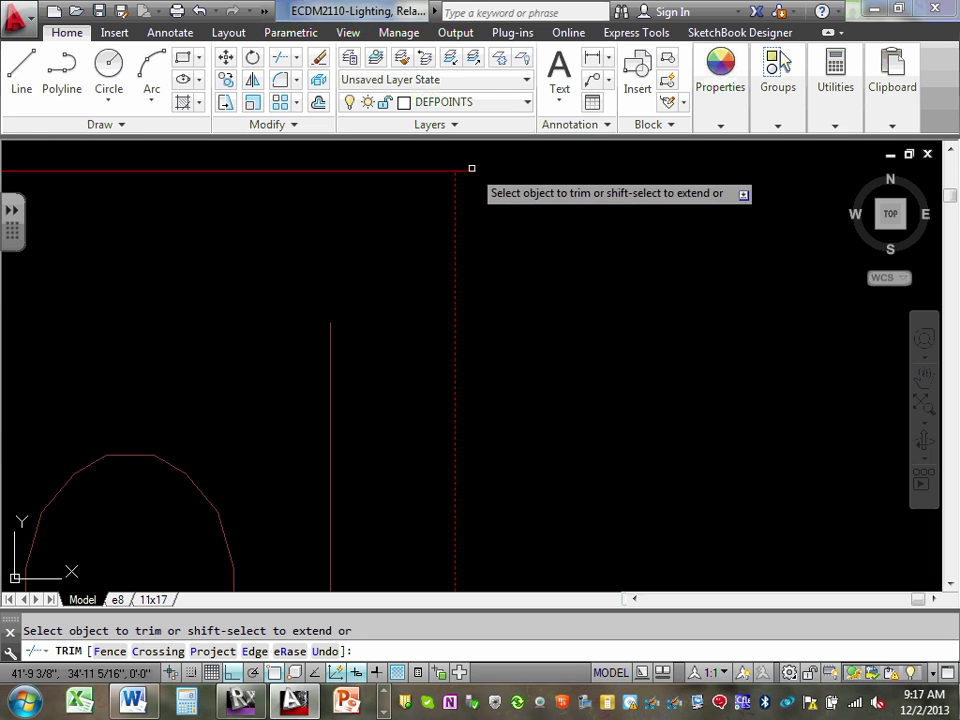
pyautogui.click(472, 166)
pyautogui.click(469, 171)
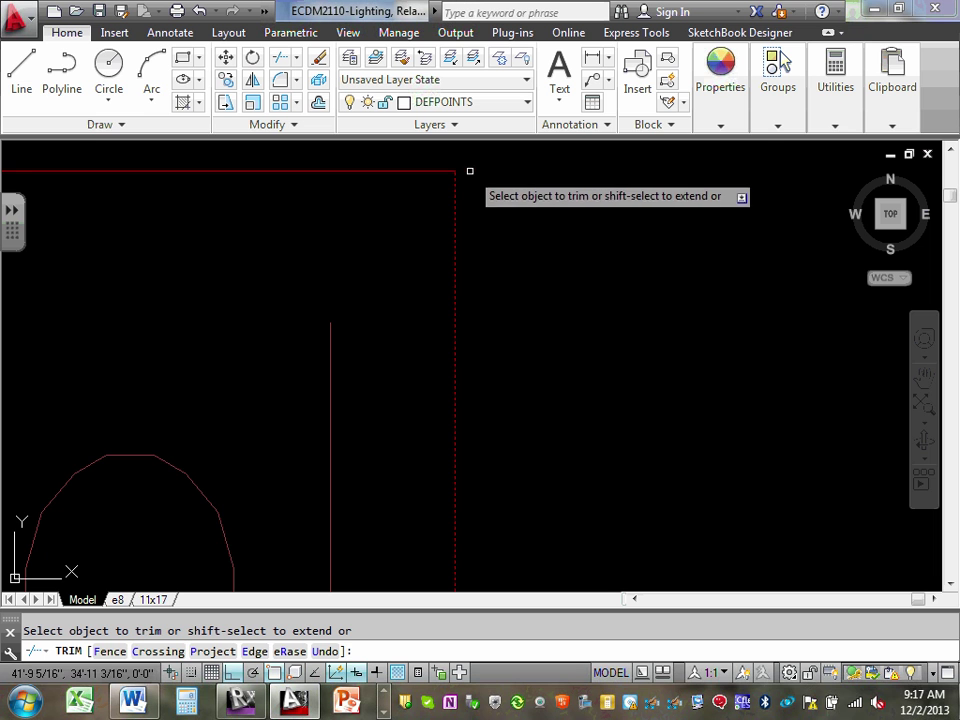
pyautogui.scroll(-5, 497, 190)
pyautogui.press('Escape')
pyautogui.scroll(-5, 553, 225)
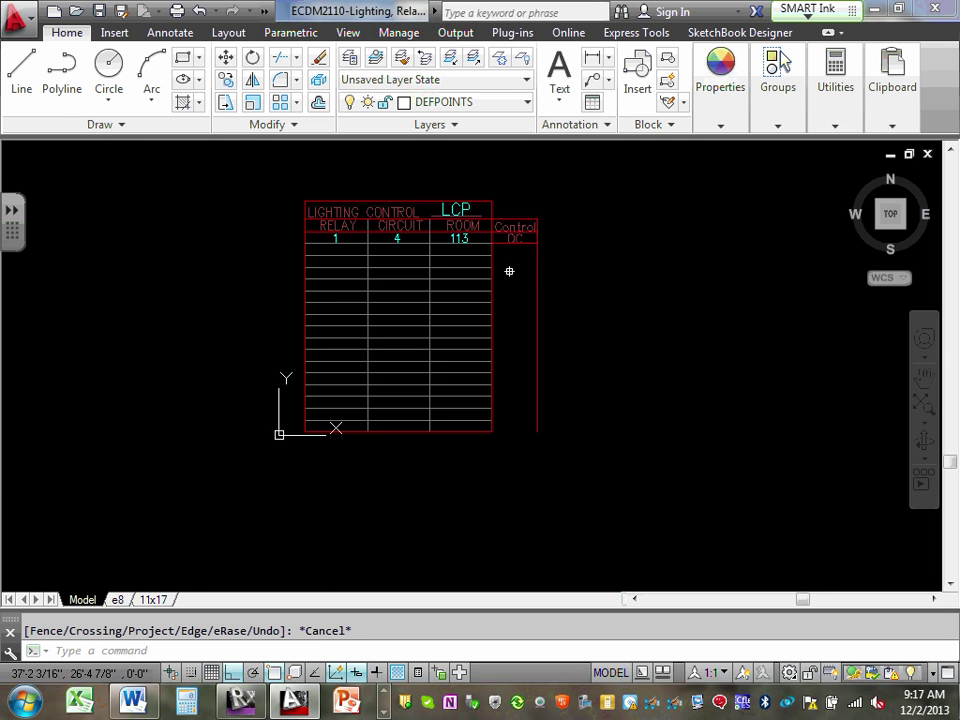
# Step: Draw a horizontal line across the Control column at the bottom of the second relay row
pyautogui.scroll(3, 508, 272)
pyautogui.moveTo(543, 270); pyautogui.dragTo(589, 349, button='middle')
pyautogui.scroll(2, 571, 345)
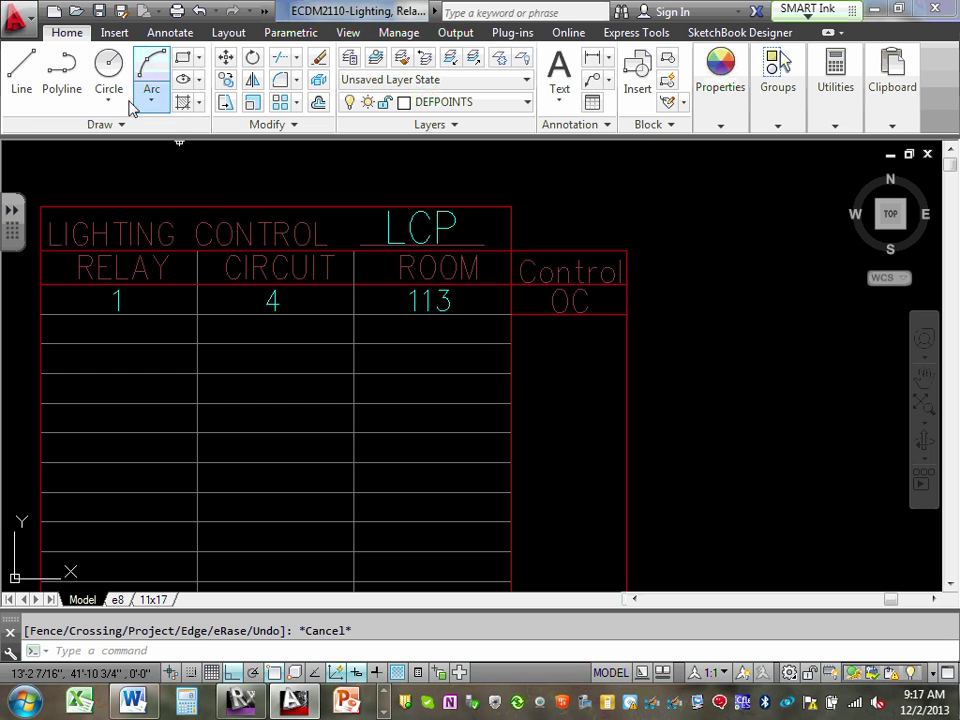
pyautogui.click(21, 66)
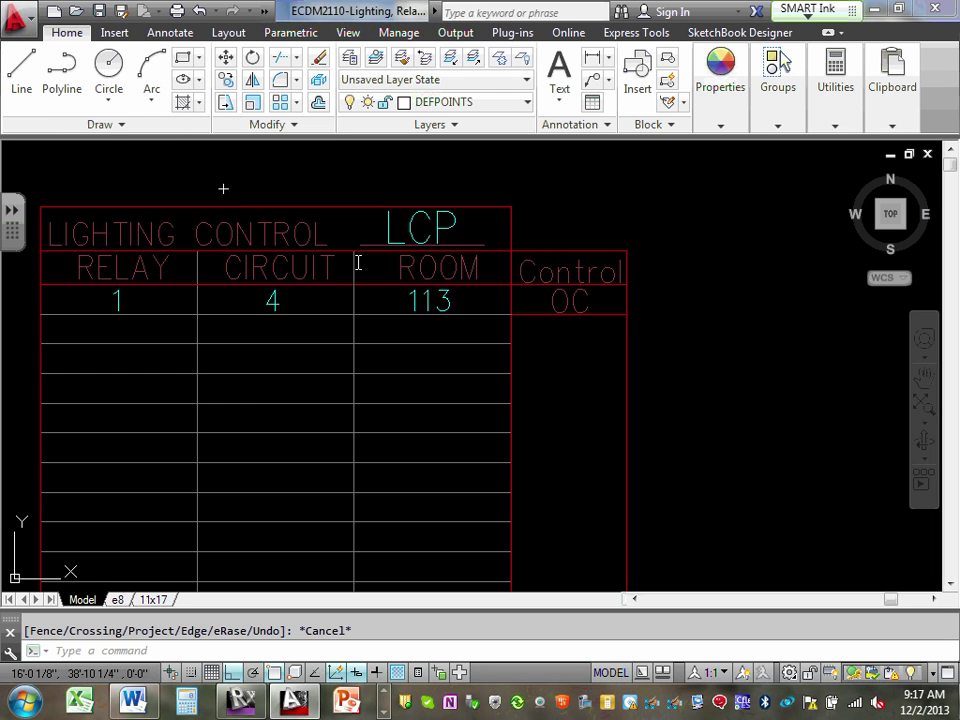
pyautogui.click(510, 343)
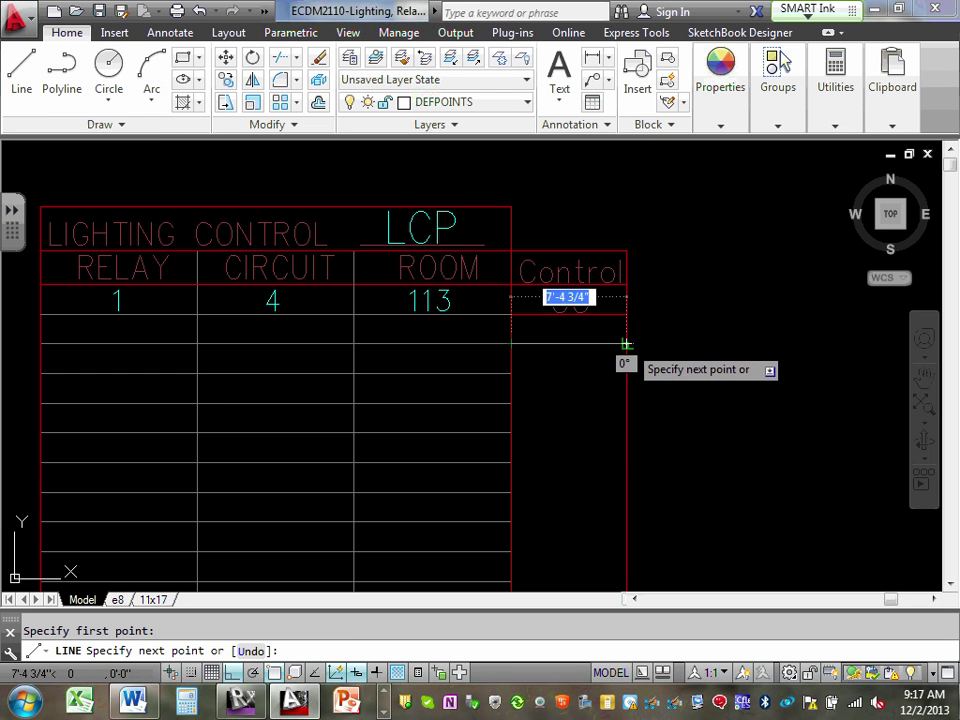
pyautogui.click(627, 343)
pyautogui.press('Escape')
pyautogui.scroll(-5, 593, 340)
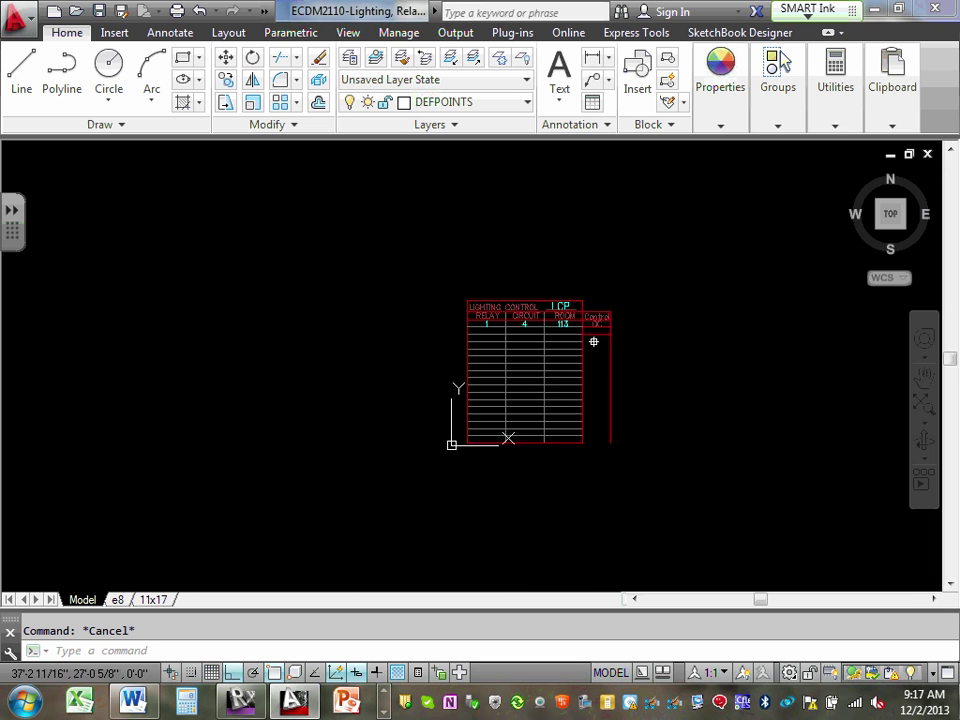
# Step: Compare how the first relay row's block and the OC text are selected and which layer they use
pyautogui.scroll(6, 594, 344)
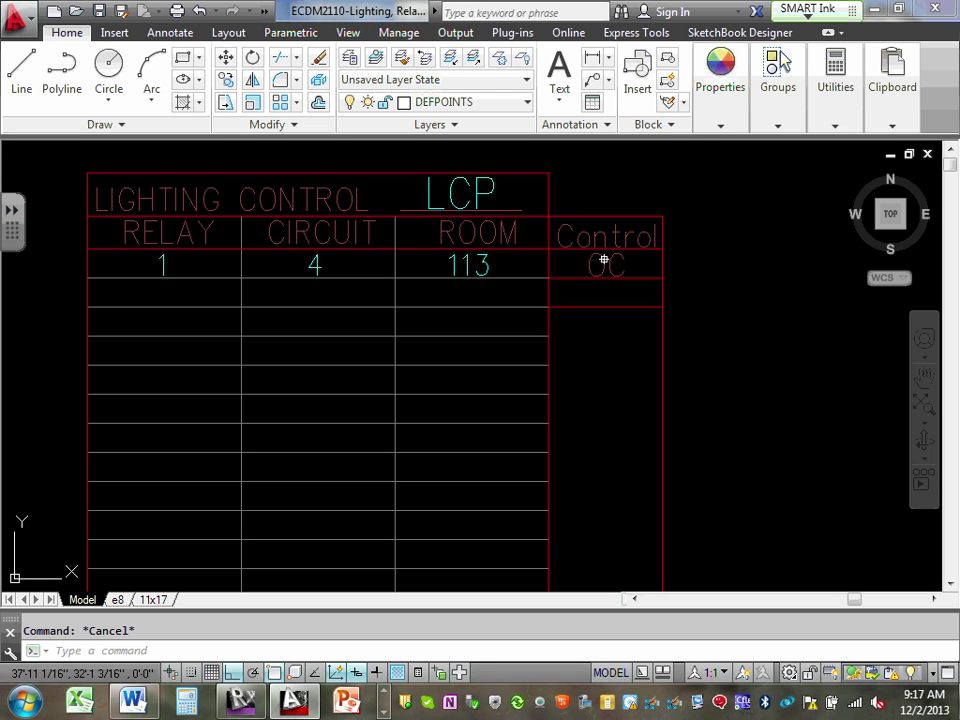
pyautogui.click(484, 261)
pyautogui.moveTo(484, 261)
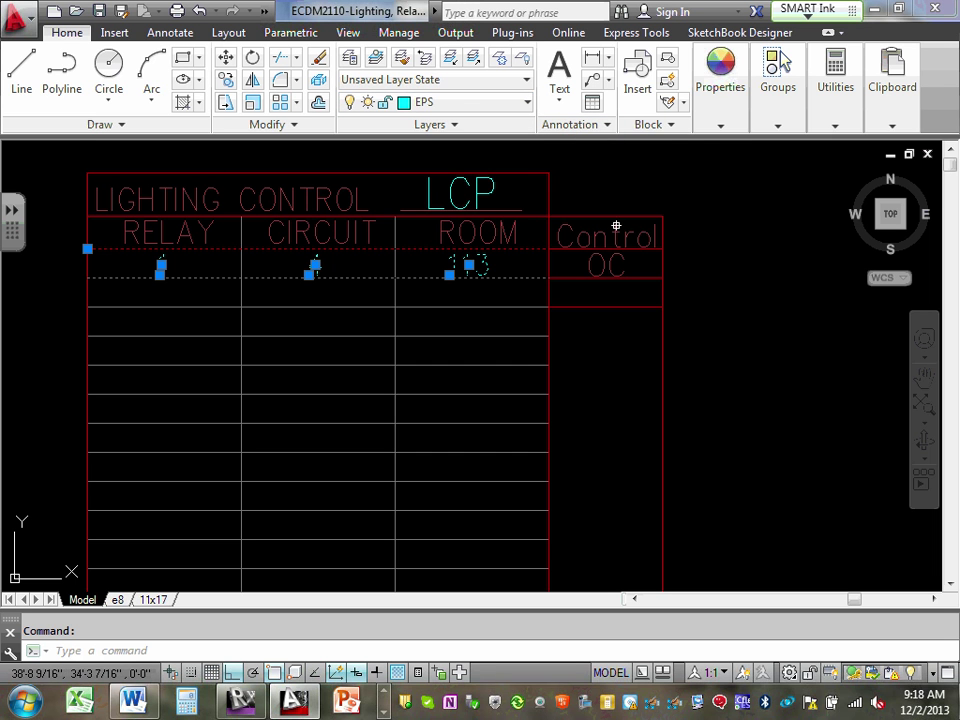
pyautogui.press('Escape')
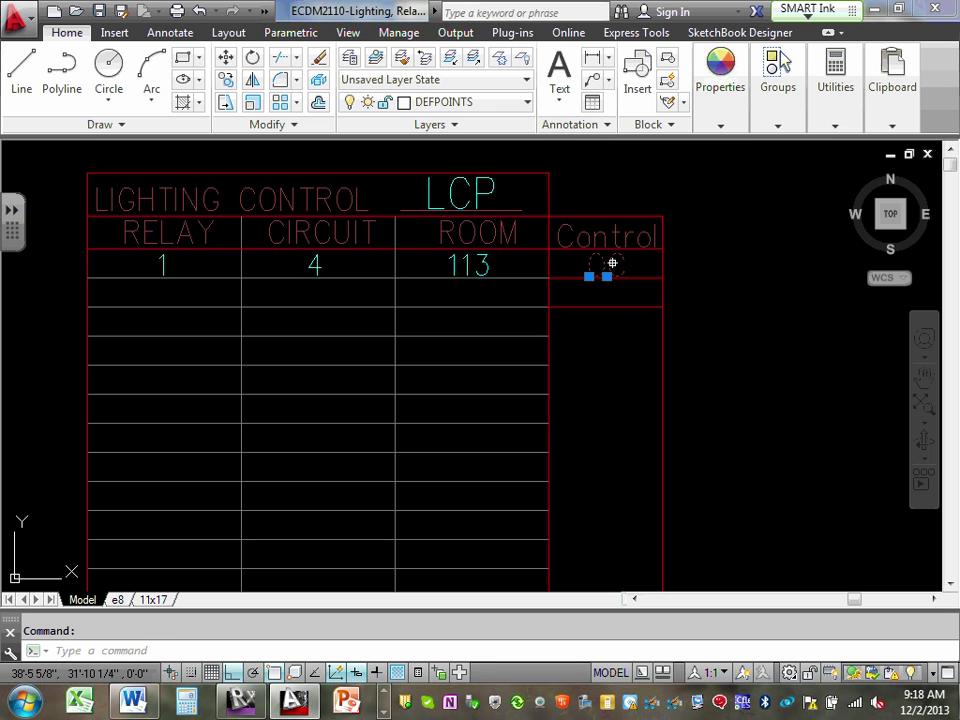
pyautogui.press('Escape')
pyautogui.click(480, 262)
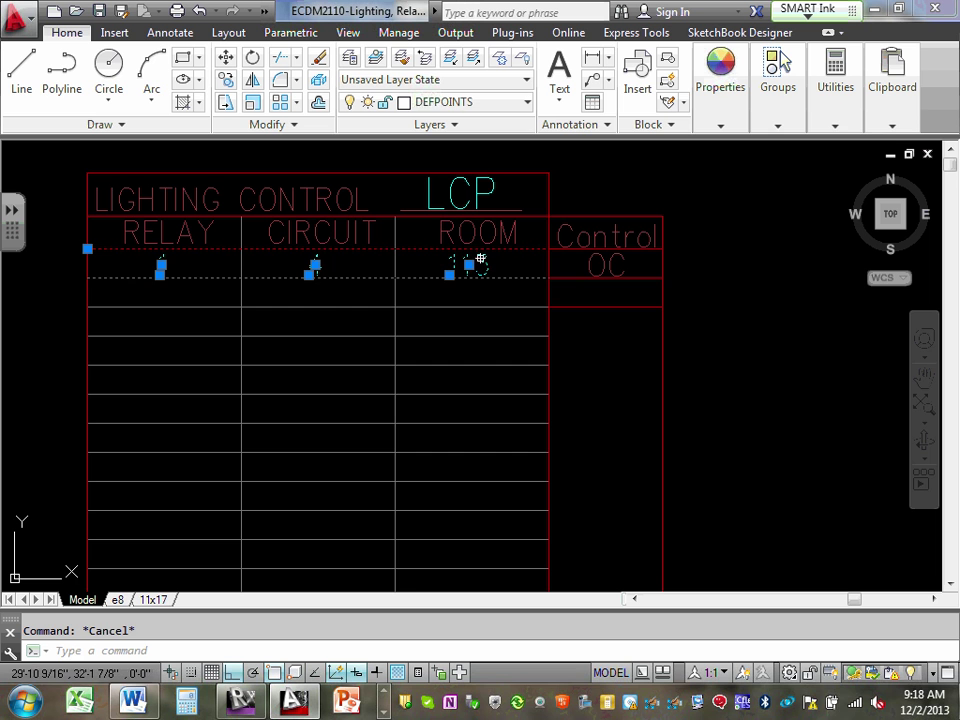
pyautogui.press('Escape')
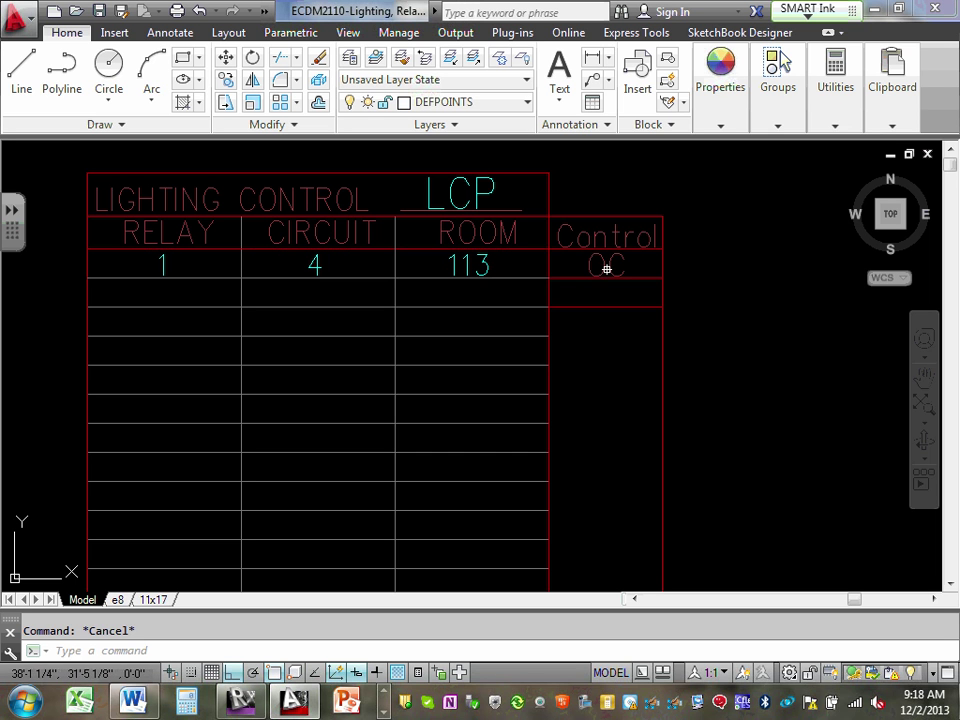
# Step: Assign the OC text in the Control column to the EPS layer
pyautogui.click(602, 262)
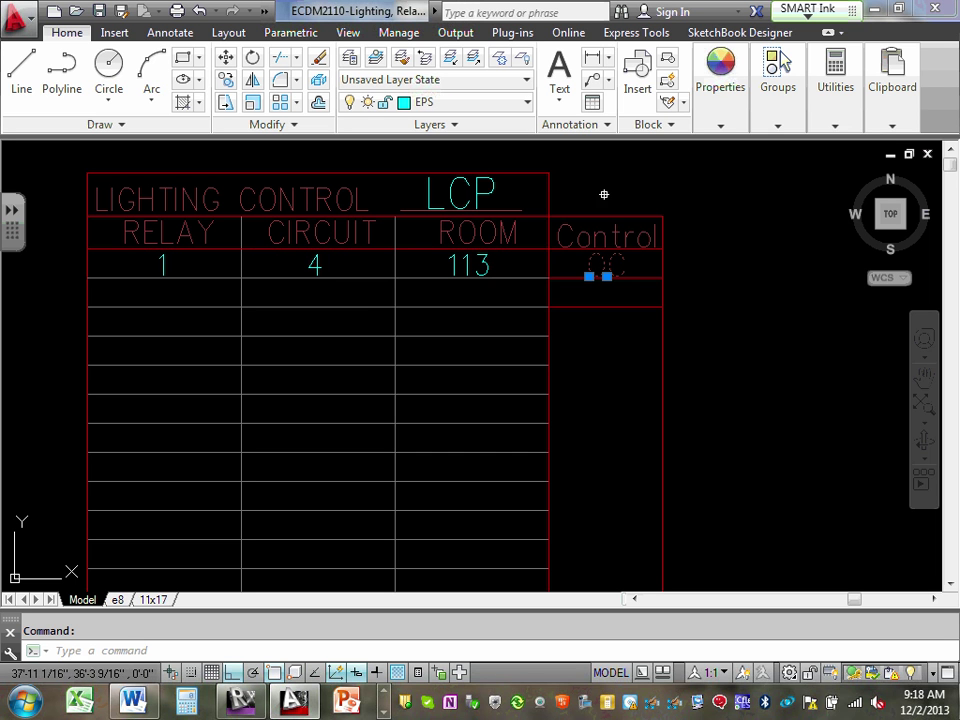
pyautogui.click(527, 82)
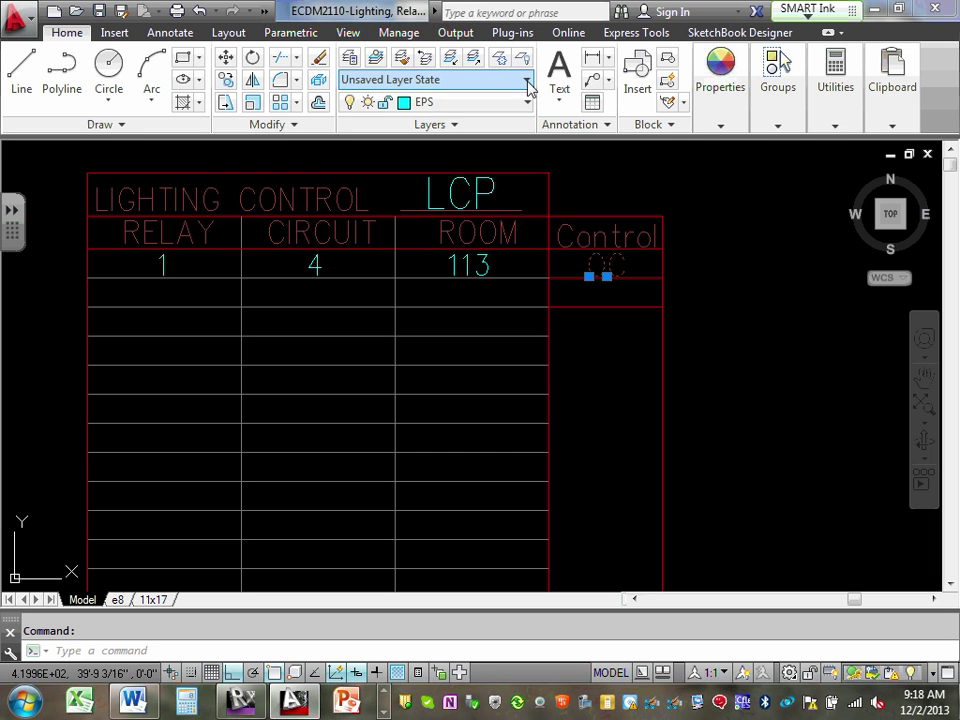
pyautogui.click(673, 174)
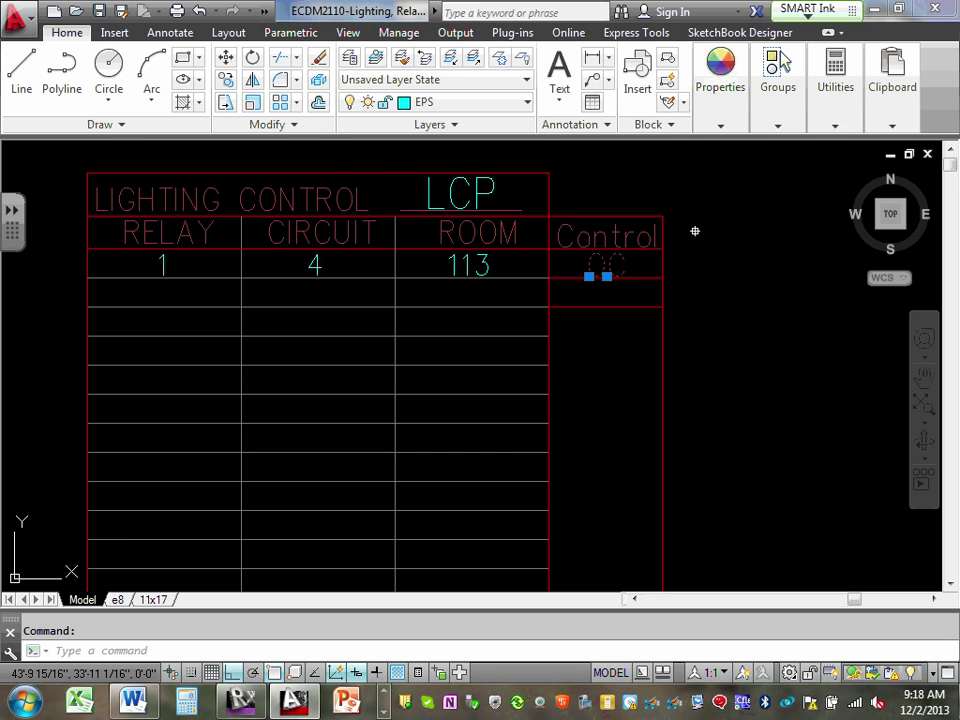
pyautogui.click(527, 103)
pyautogui.scroll(3, 430, 141)
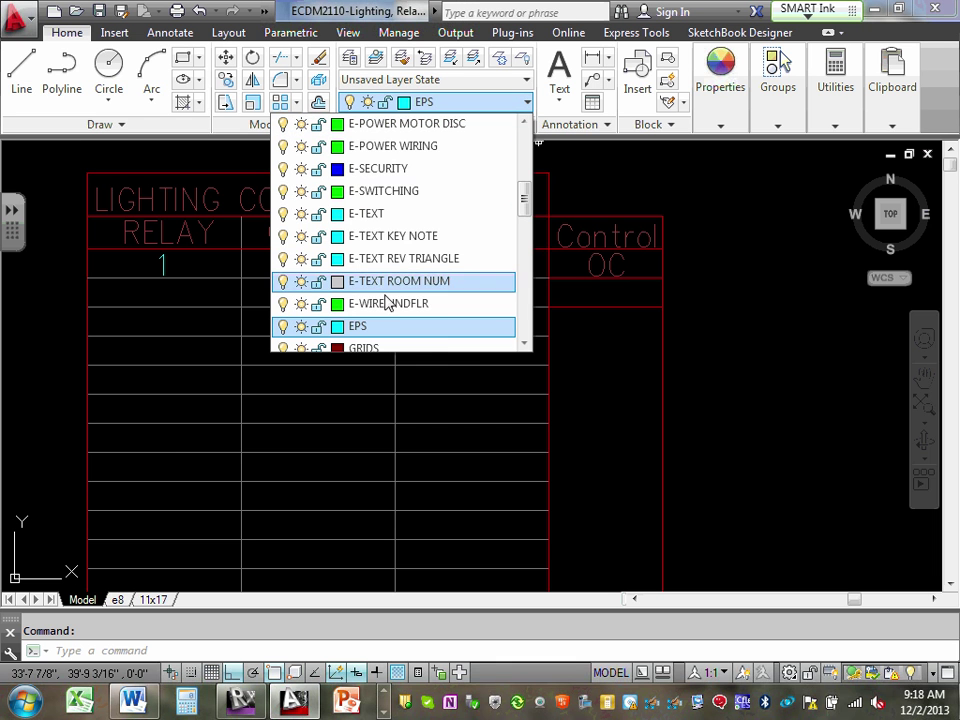
pyautogui.click(371, 328)
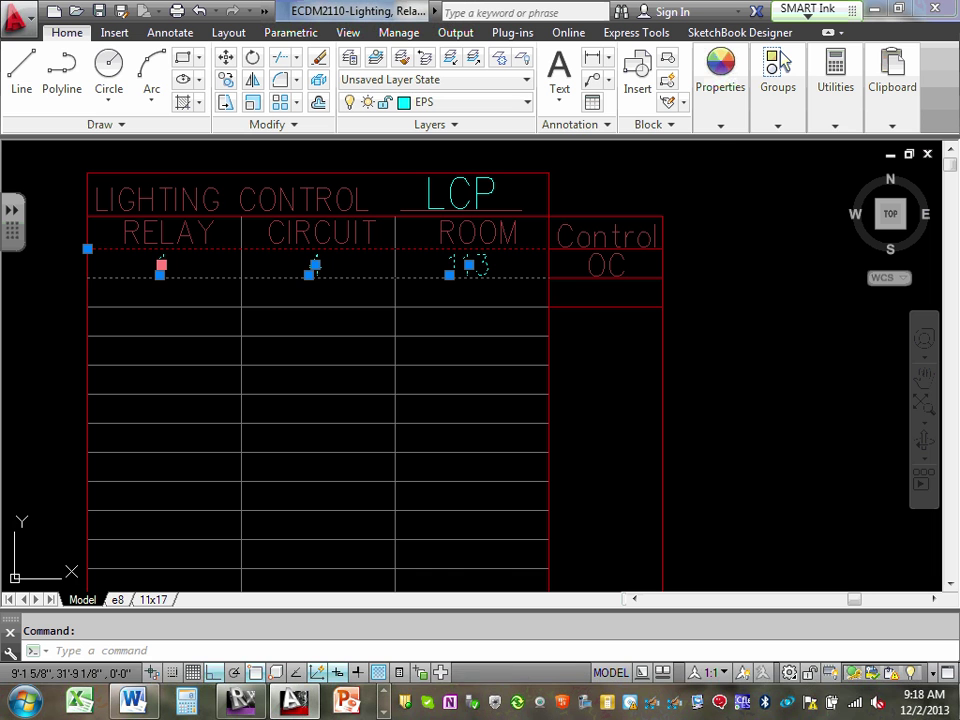
# Step: Copy the first relay row's block to the clipboard with the row's lower-left corner as base point
pyautogui.press('Escape')
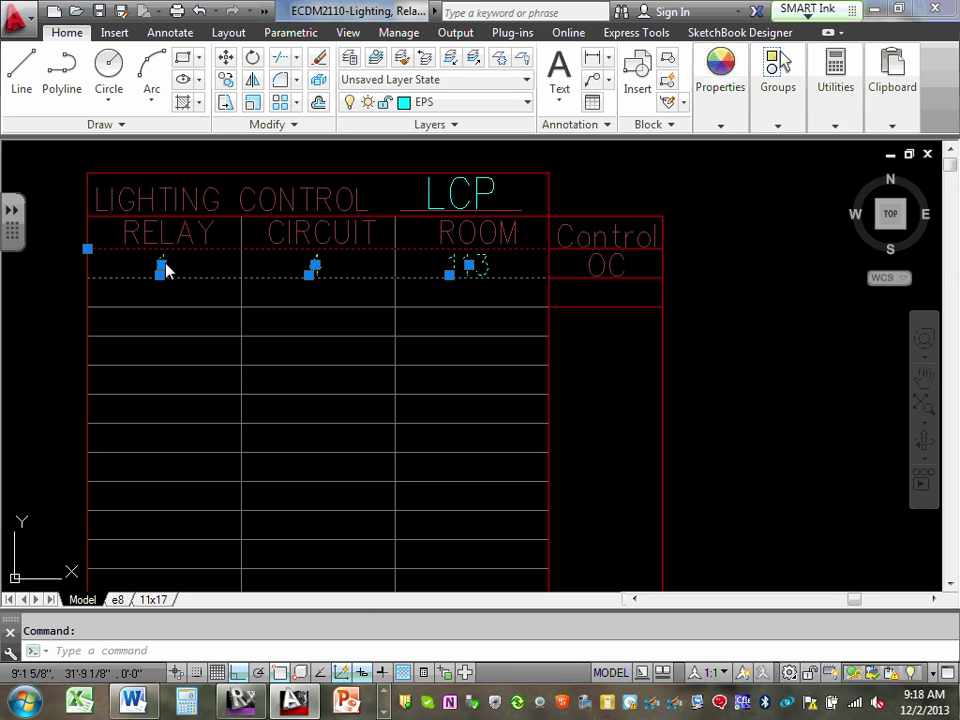
pyautogui.rightClick(166, 271)
pyautogui.moveTo(266, 236)
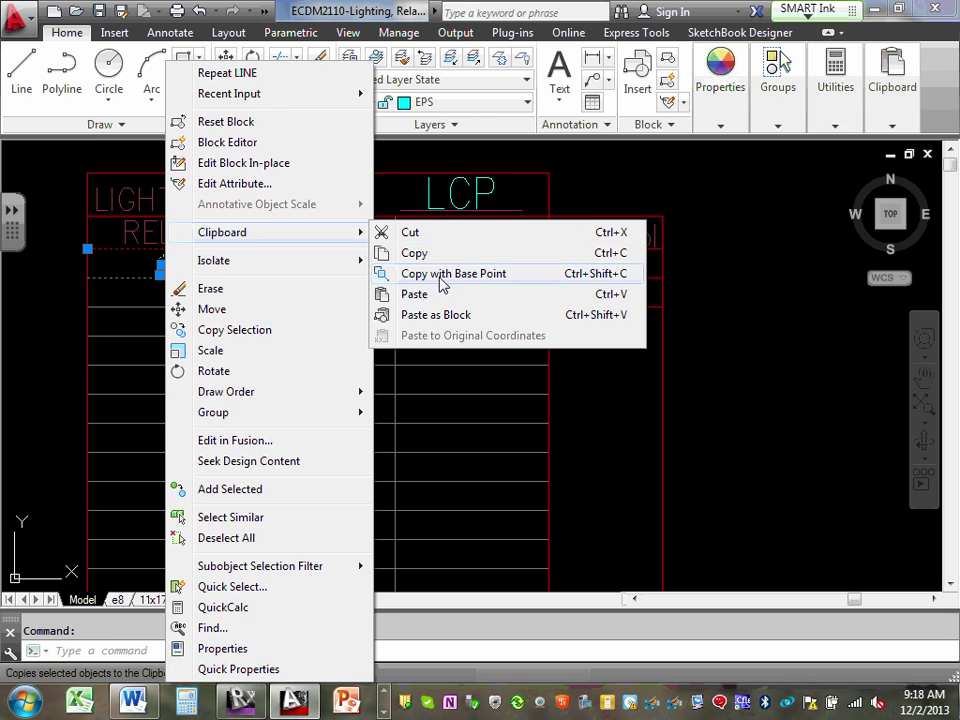
pyautogui.click(443, 274)
pyautogui.click(88, 277)
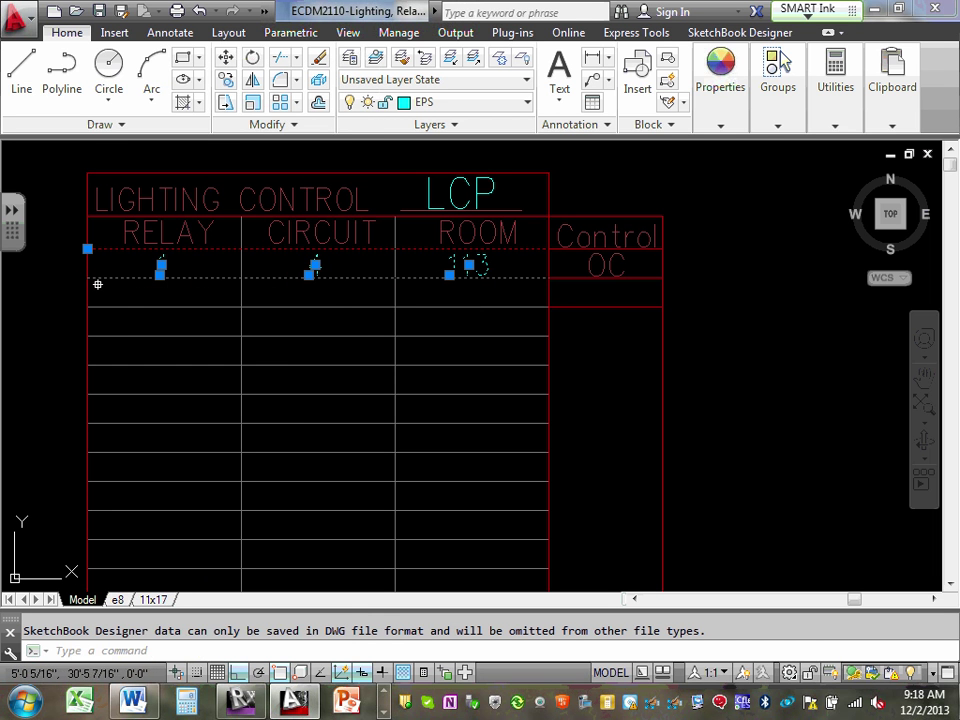
# Step: Paste the copied relay row into the second row, inserting it at that row's lower-left corner
pyautogui.rightClick(130, 305)
pyautogui.moveTo(240, 238)
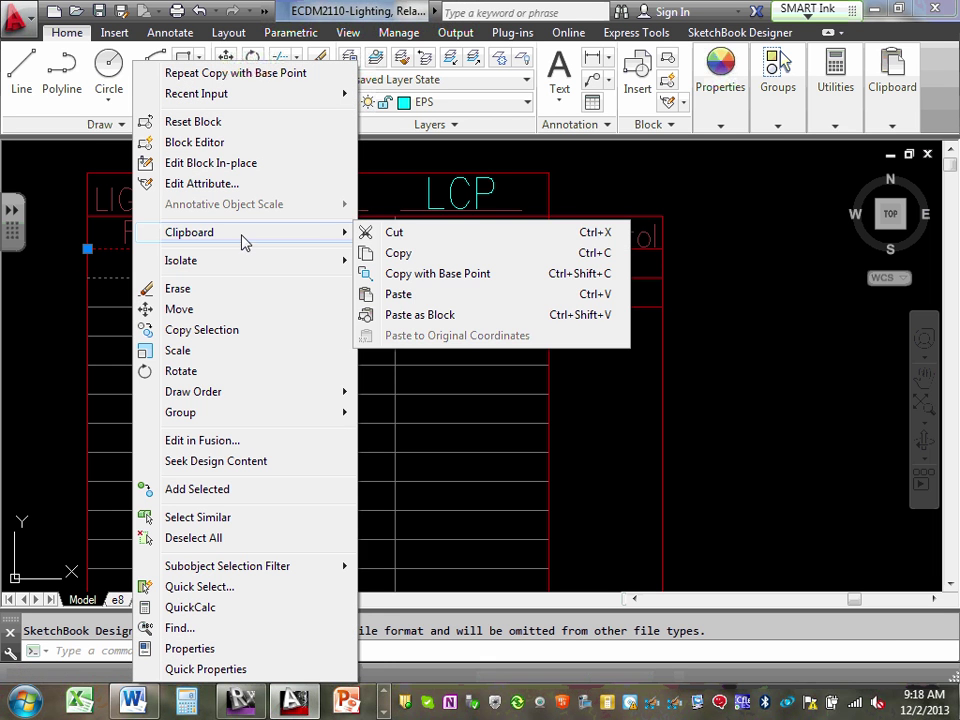
pyautogui.click(405, 300)
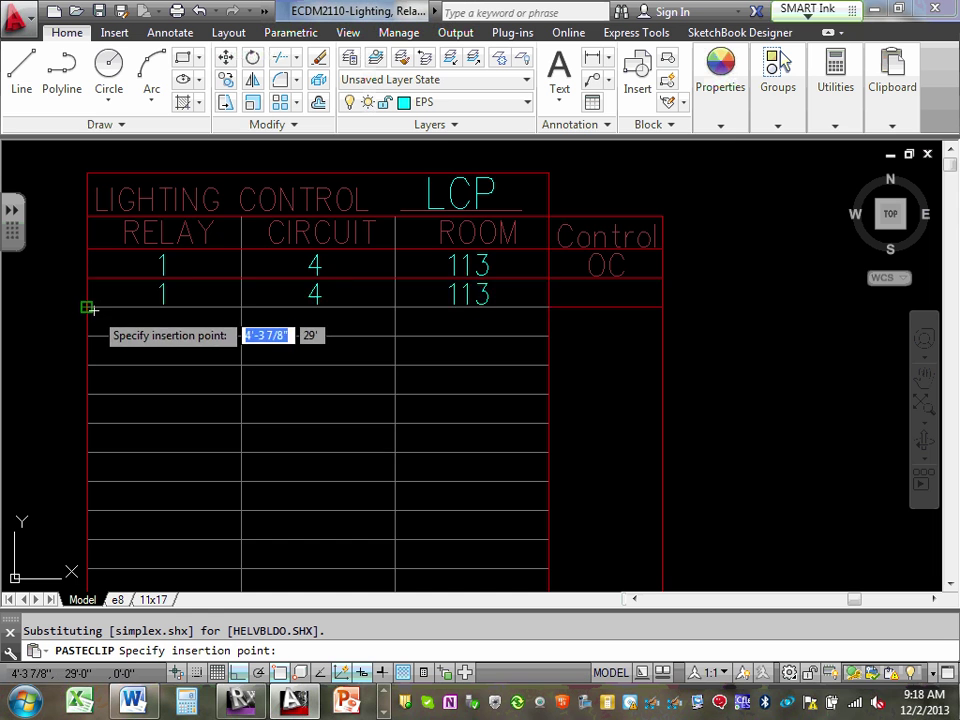
pyautogui.scroll(5, 87, 306)
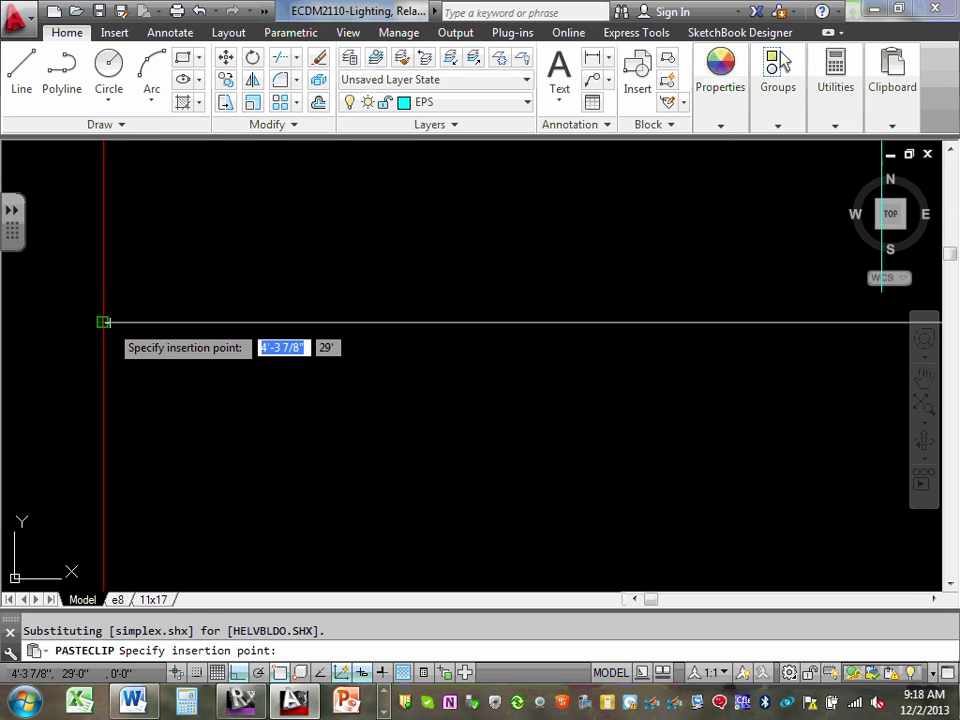
pyautogui.click(104, 322)
pyautogui.scroll(-5, 150, 330)
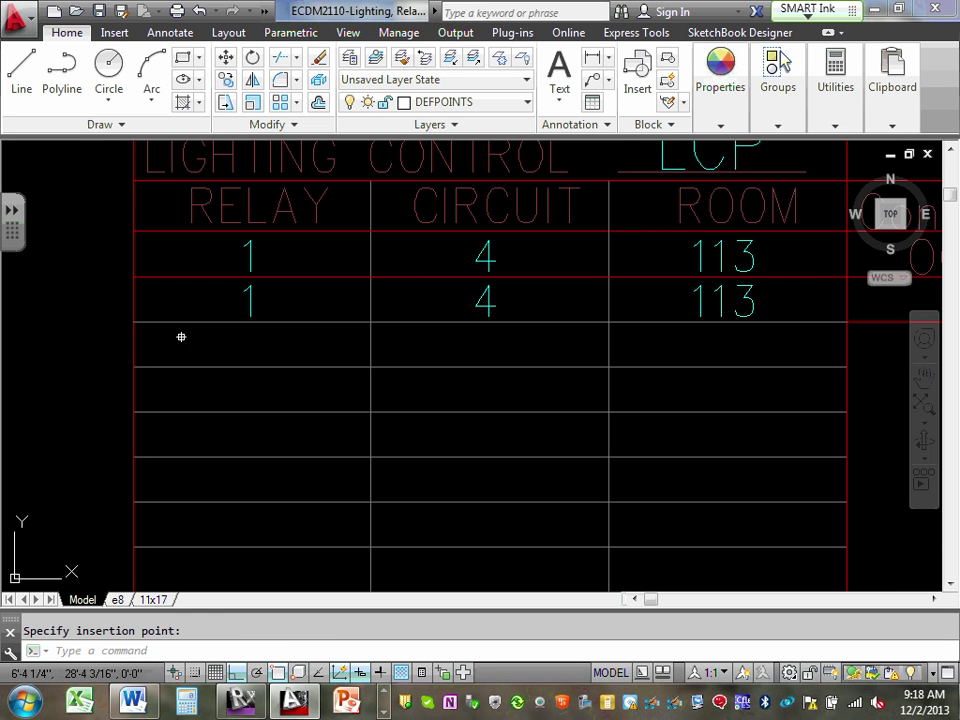
pyautogui.scroll(2, 314, 305)
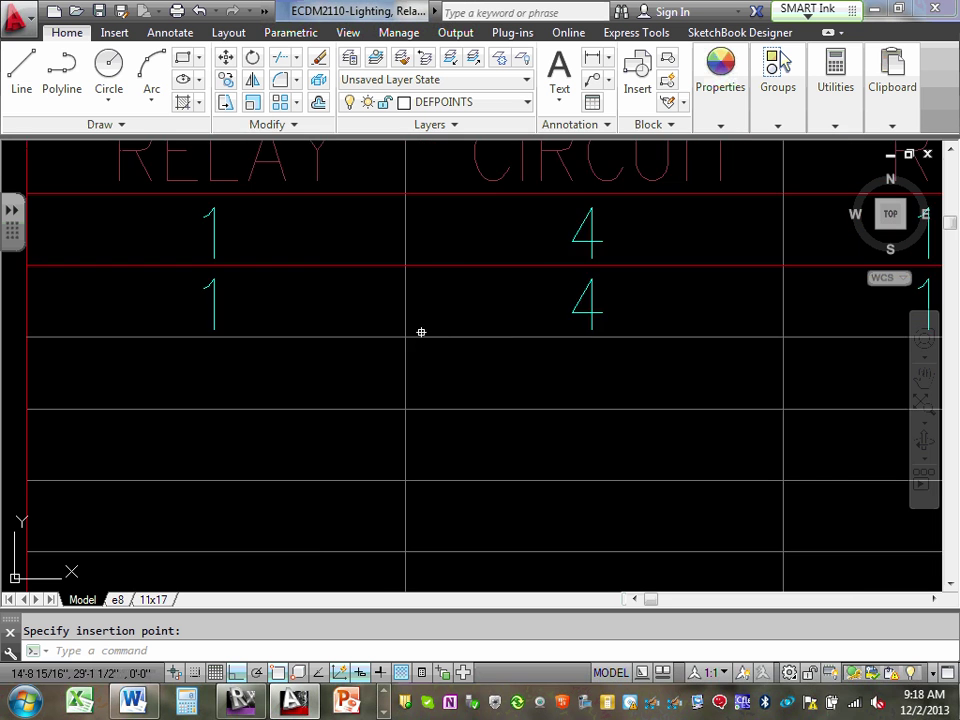
pyautogui.scroll(-6, 420, 330)
pyautogui.scroll(2, 547, 345)
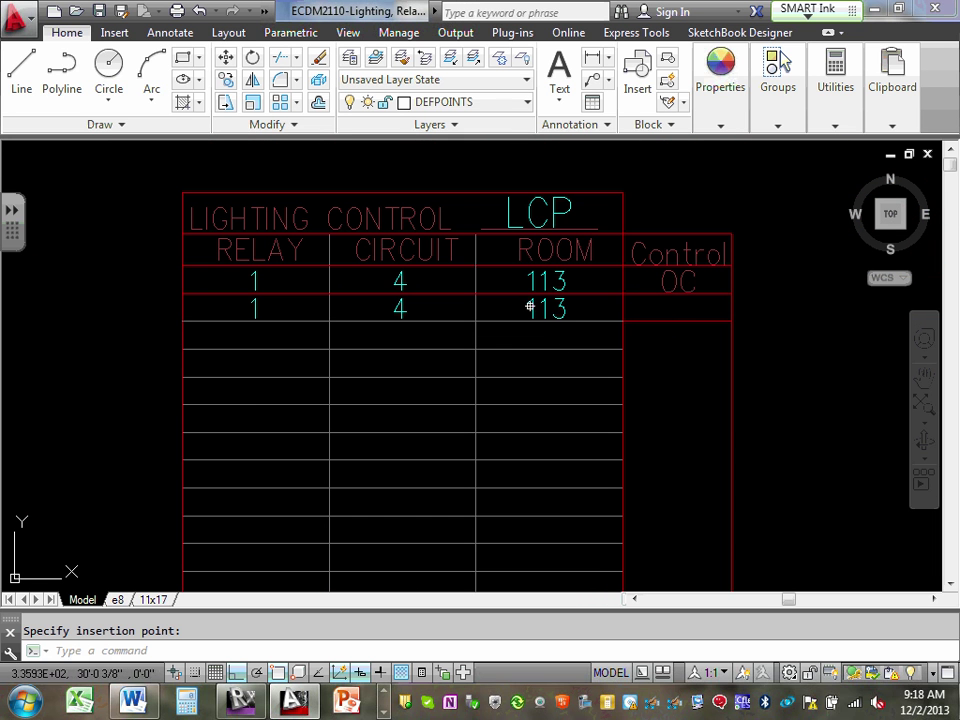
# Step: Copy the first row's OC text to the clipboard with its Control cell's lower-left corner as base point
pyautogui.click(678, 281)
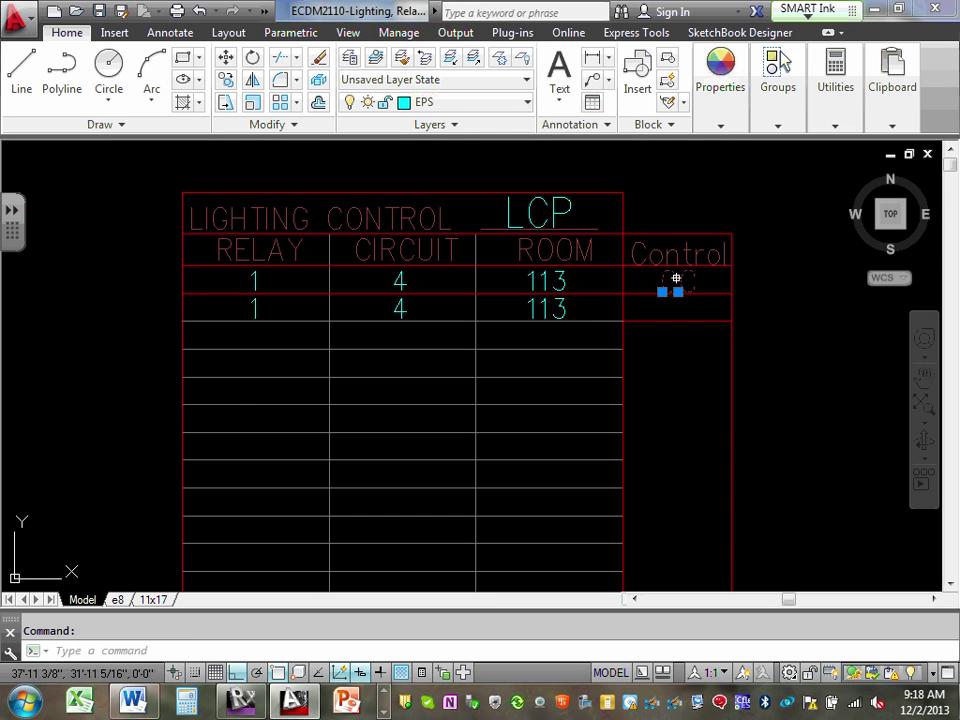
pyautogui.rightClick(678, 288)
pyautogui.moveTo(827, 283)
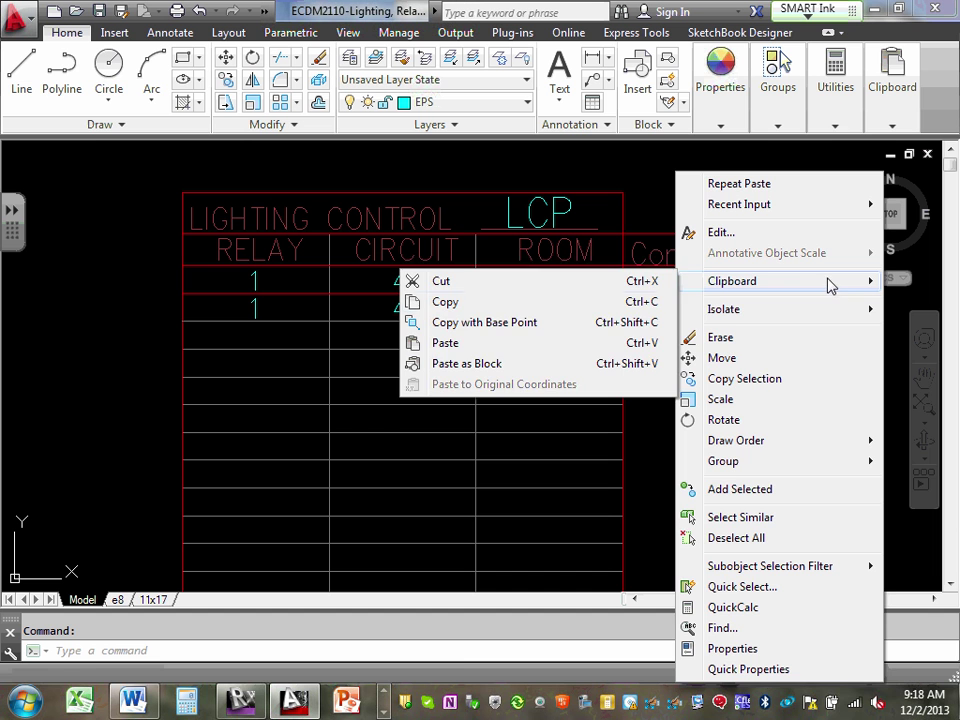
pyautogui.click(500, 322)
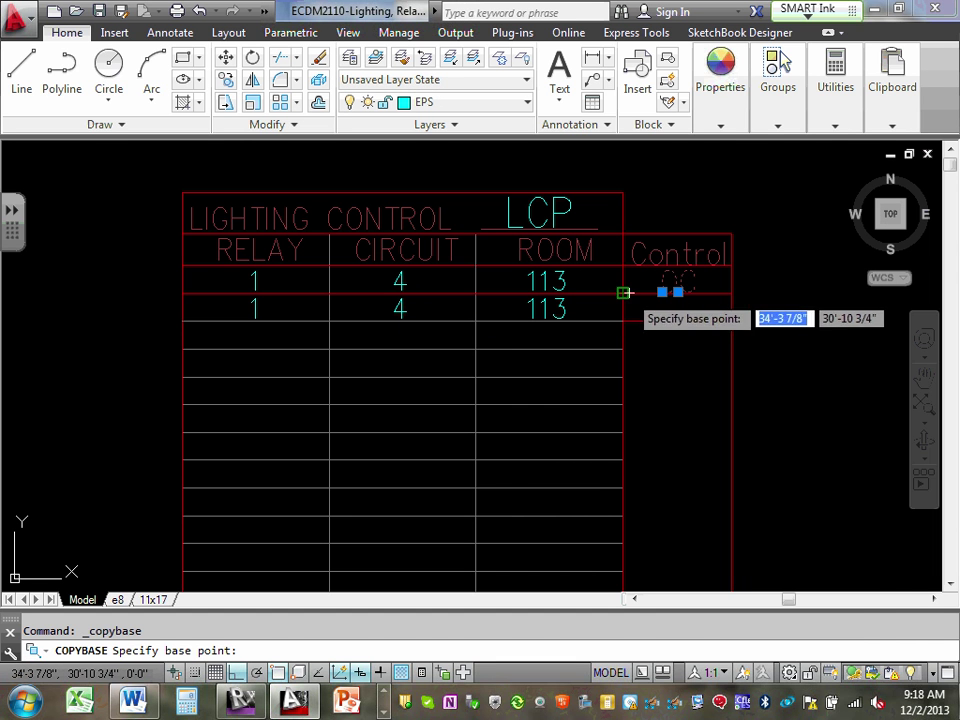
pyautogui.click(630, 297)
# Step: Paste the OC text into the second row's Control cell, inserting it at that cell's lower-left corner
pyautogui.rightClick(651, 306)
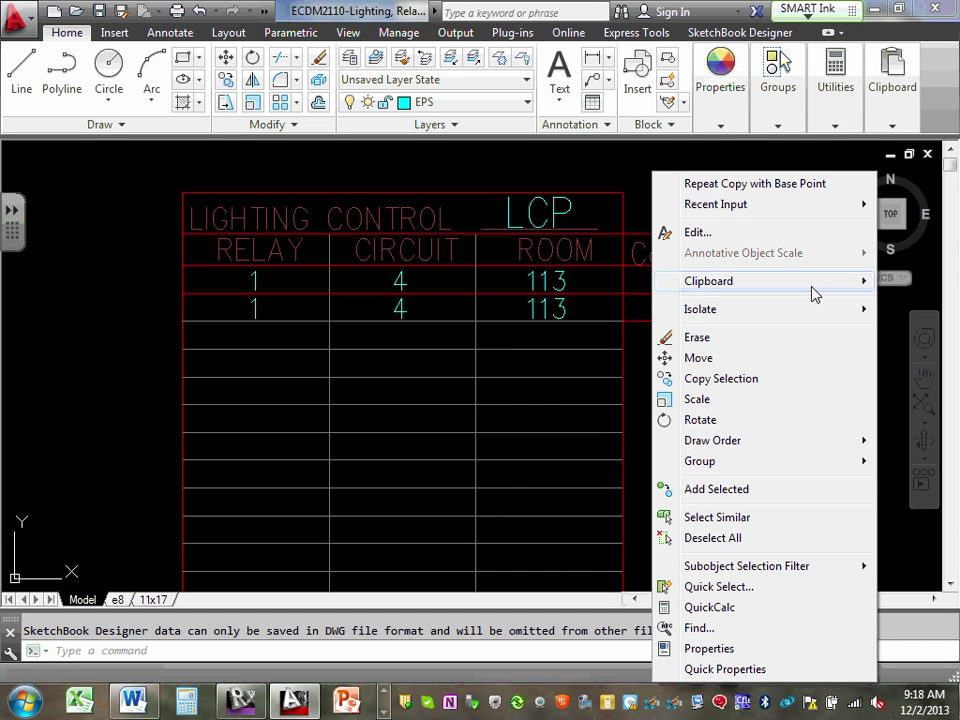
pyautogui.moveTo(810, 285)
pyautogui.click(428, 343)
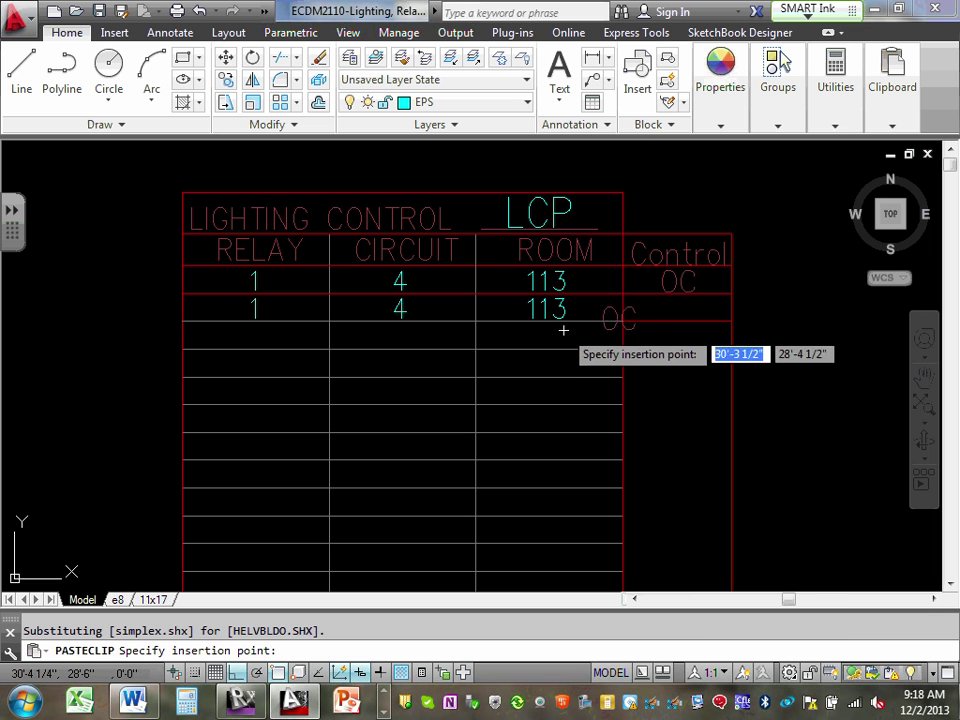
pyautogui.click(623, 321)
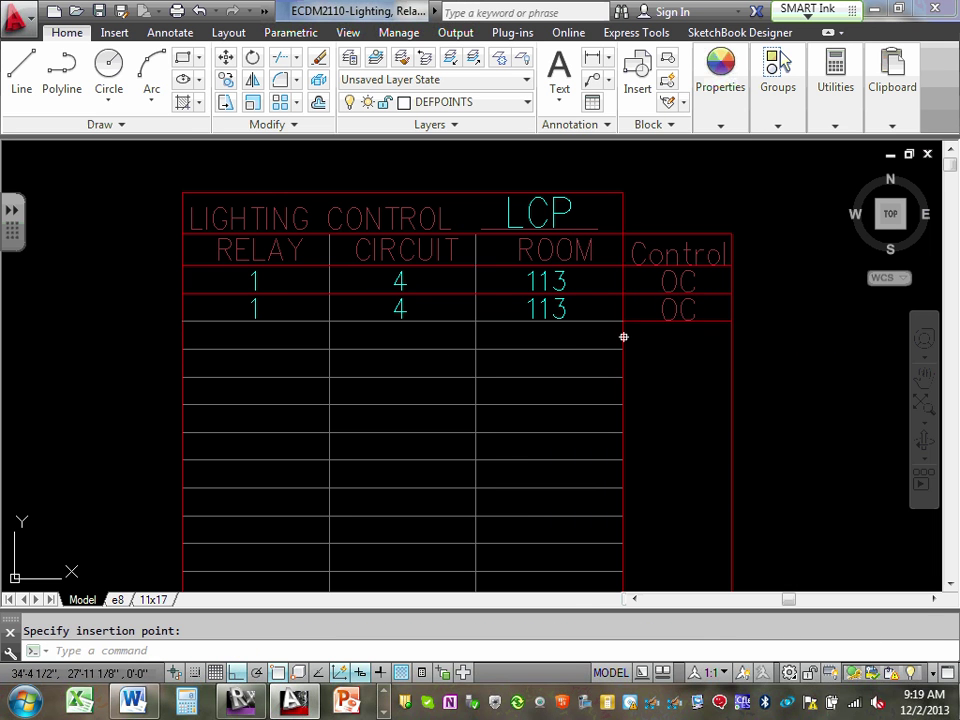
pyautogui.press('Escape')
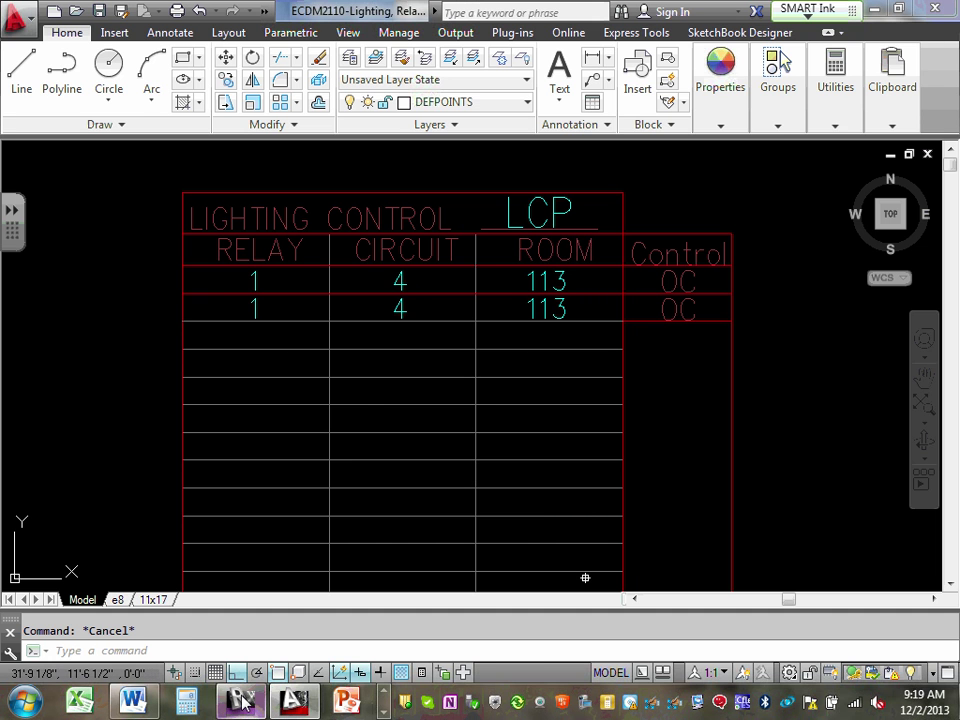
# Step: Switch to Revit to check the room fixtures and circuits on the lighting floor plan, and return to AutoCAD
pyautogui.hotkey('alt', 'Tab')
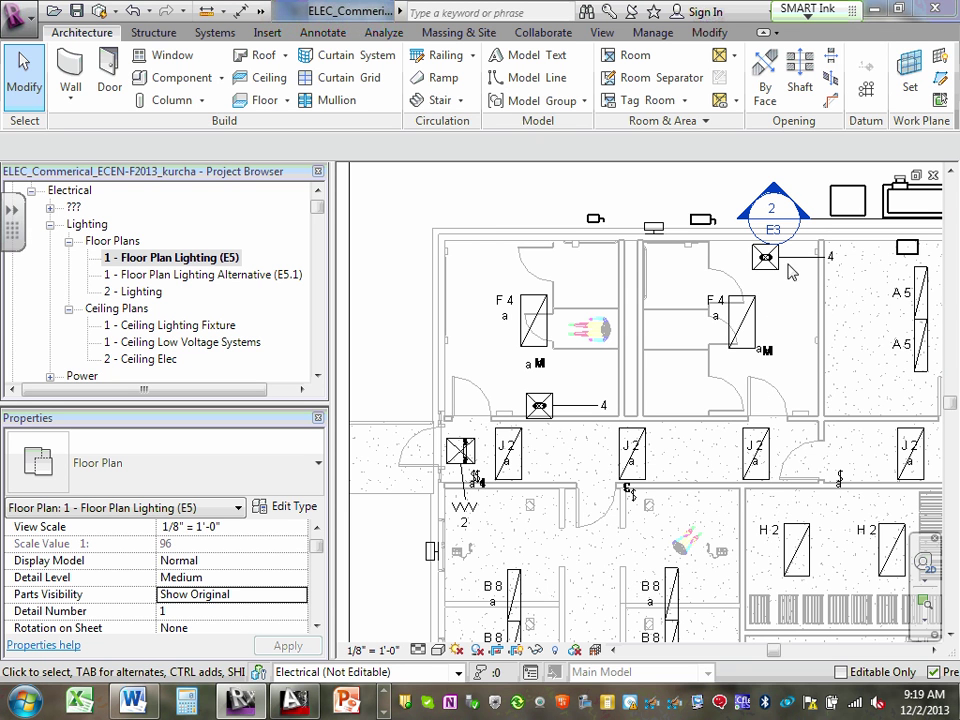
pyautogui.click(884, 11)
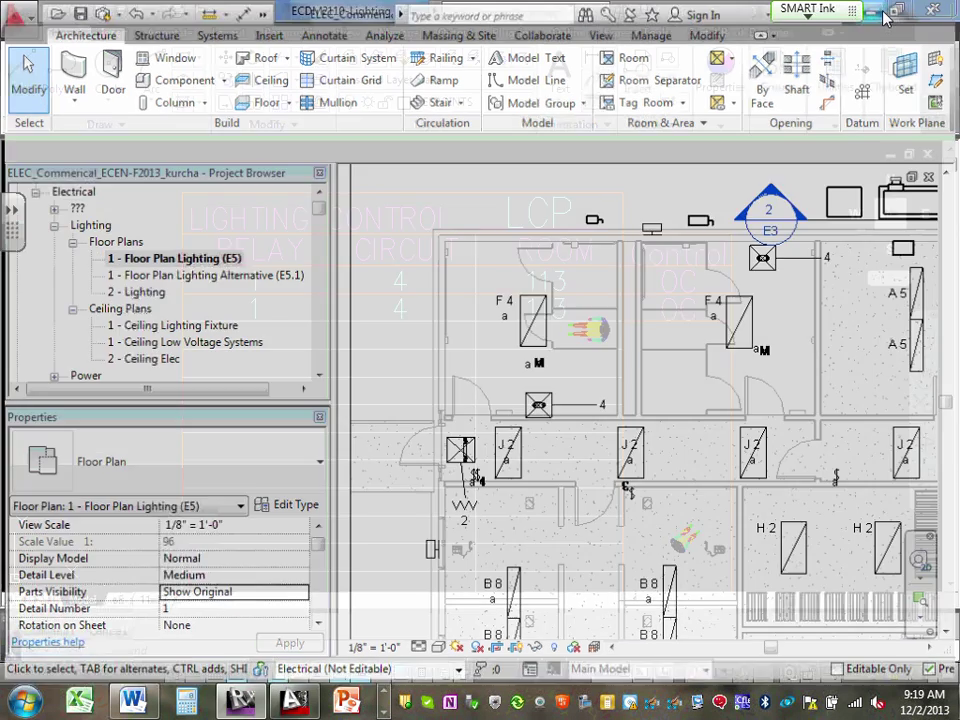
# Step: Edit the second relay row's block attributes, setting RELAY to 2 and ROOM to 114
pyautogui.click(254, 311)
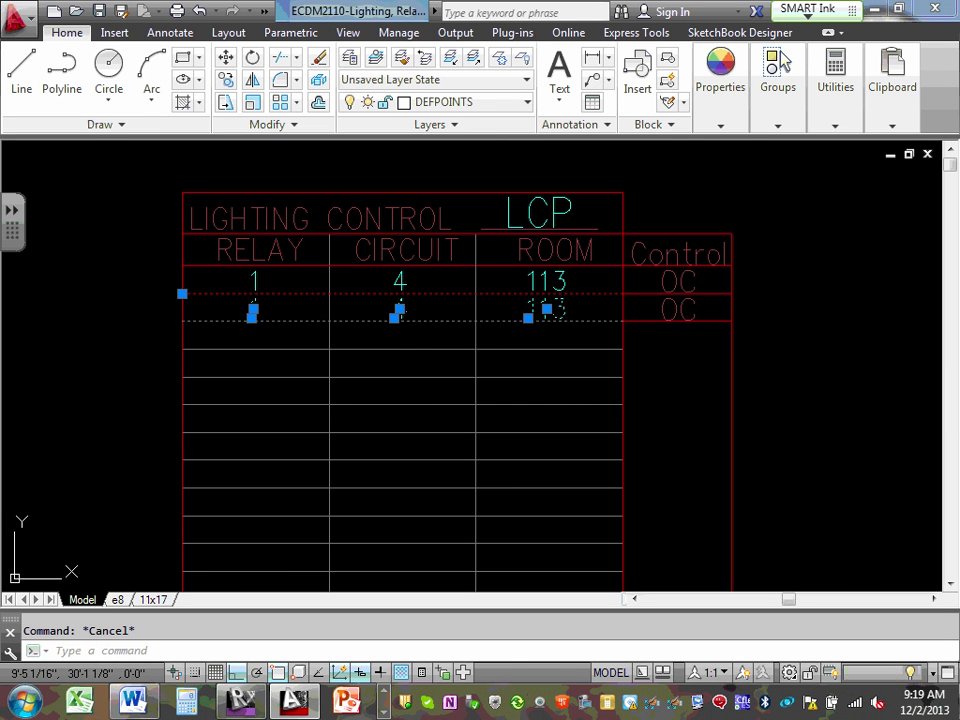
pyautogui.click(253, 309)
pyautogui.press('Escape')
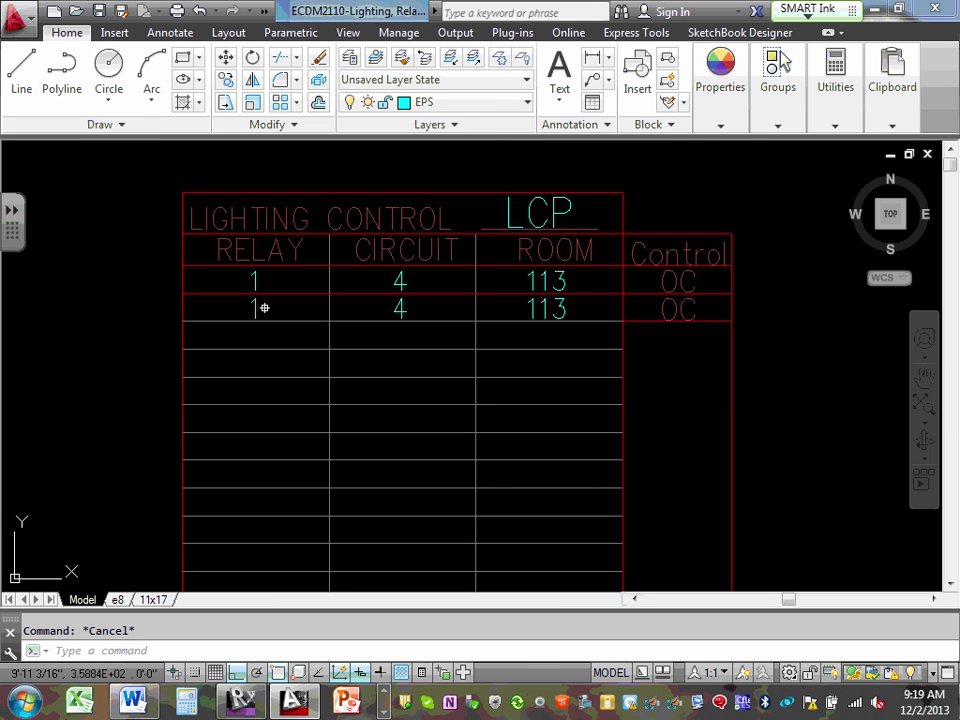
pyautogui.doubleClick(255, 311)
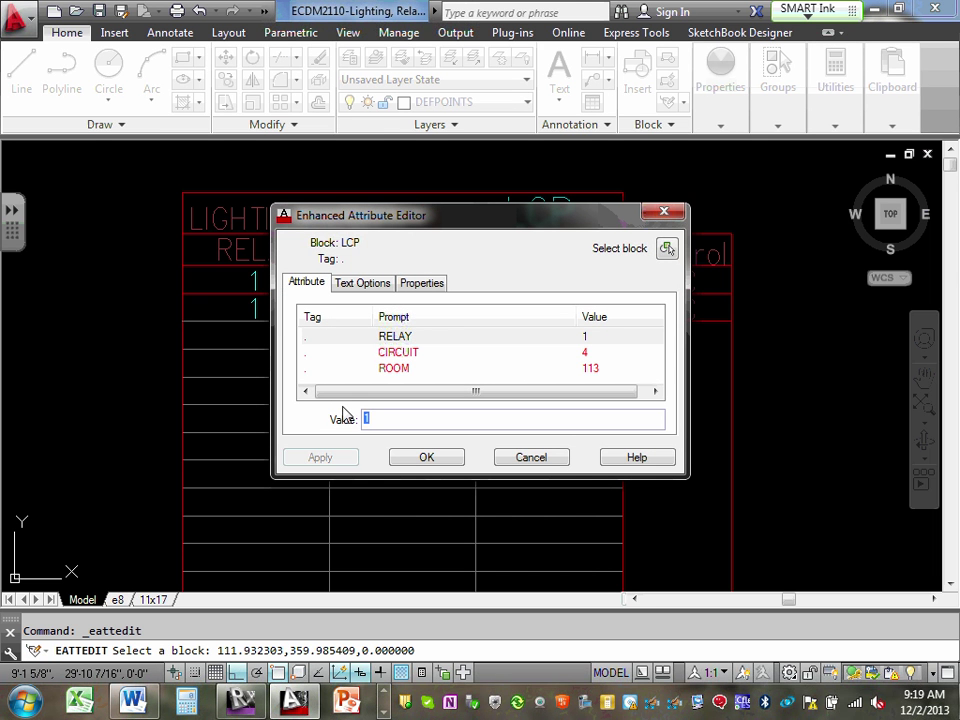
pyautogui.write('2')
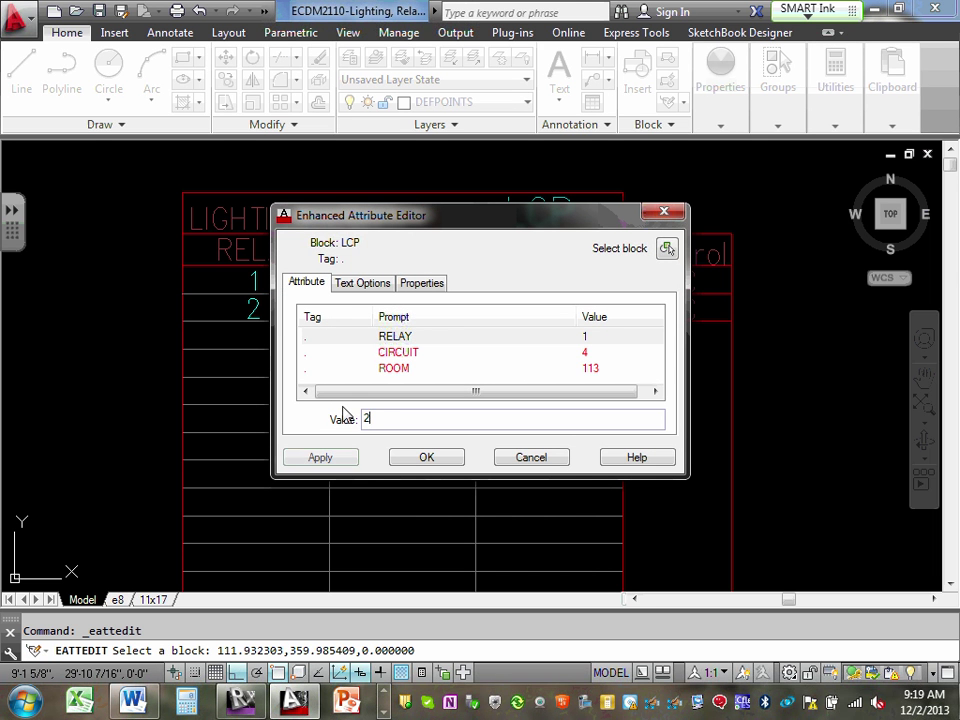
pyautogui.click(404, 355)
pyautogui.click(418, 374)
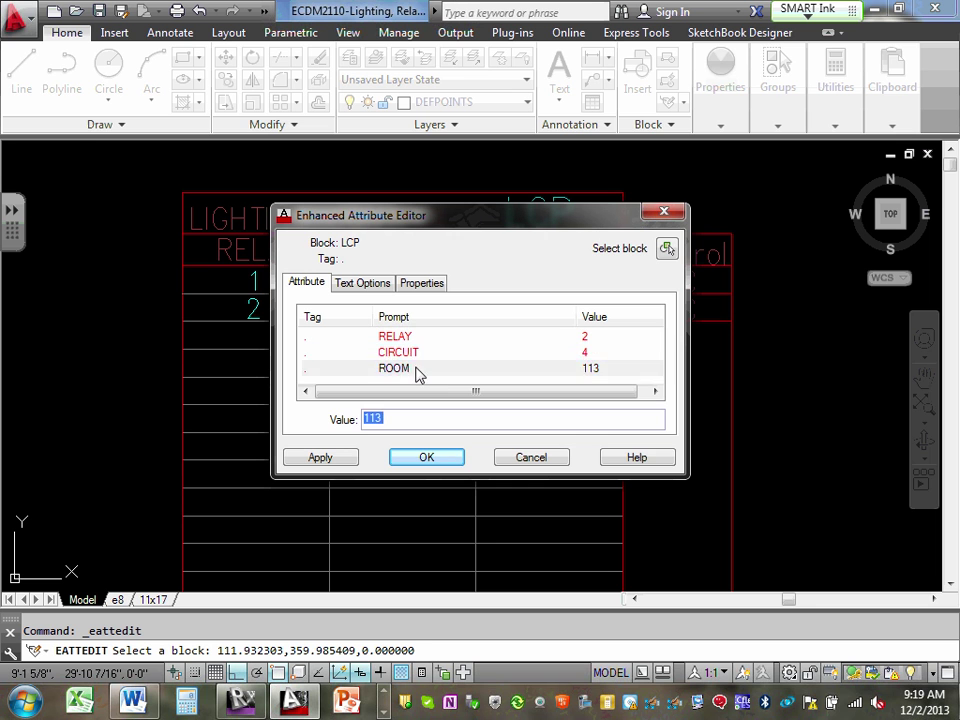
pyautogui.click(386, 420)
pyautogui.click(432, 459)
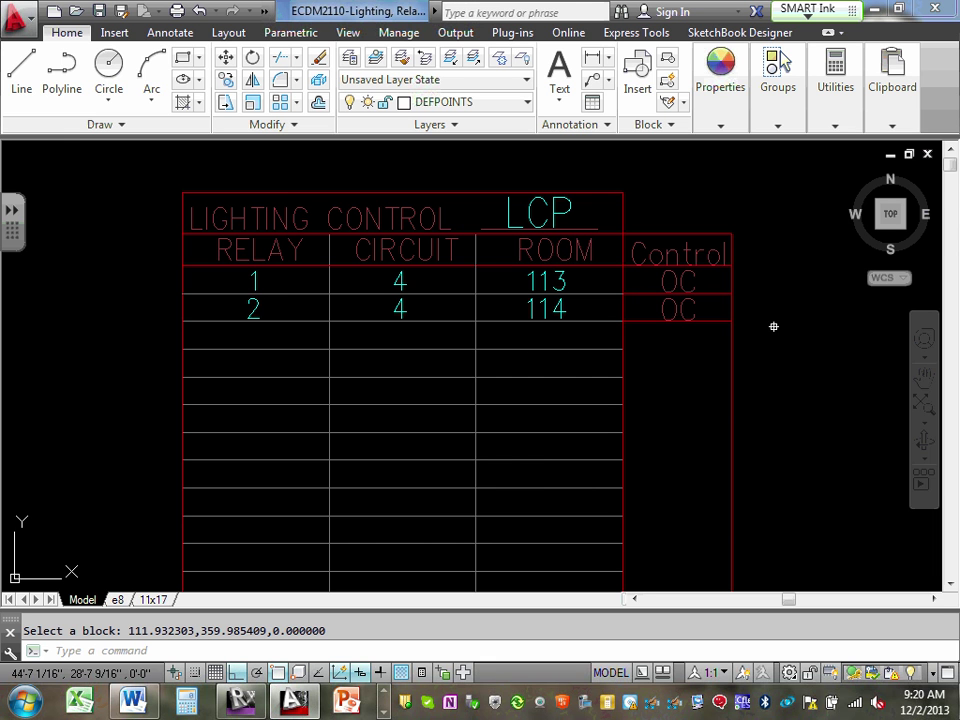
pyautogui.scroll(5, 698, 307)
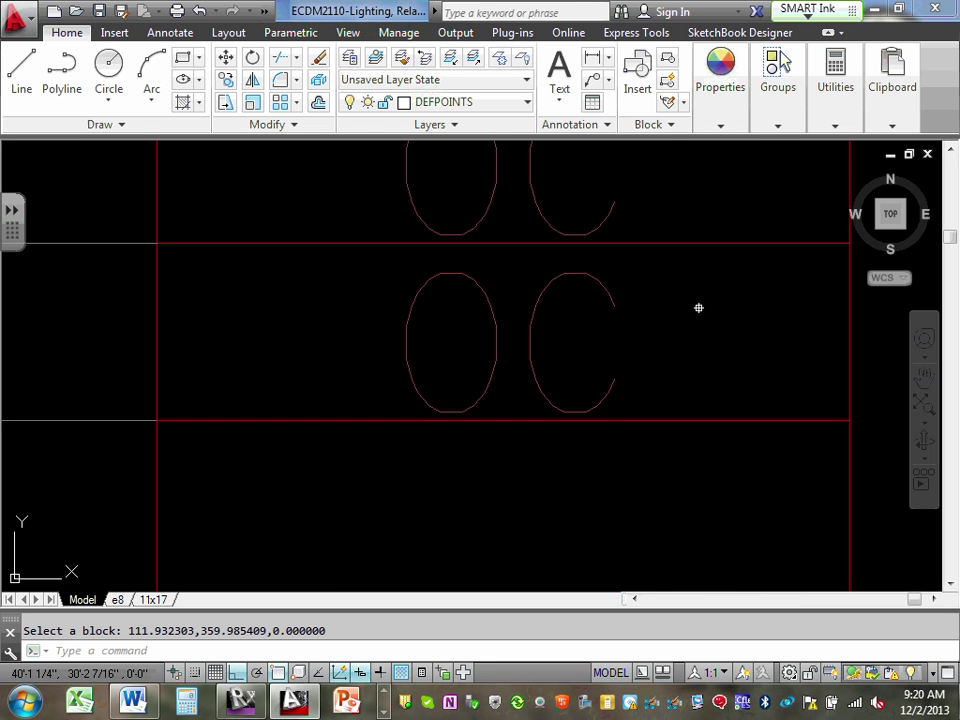
pyautogui.scroll(-5, 621, 315)
pyautogui.moveTo(621, 315)
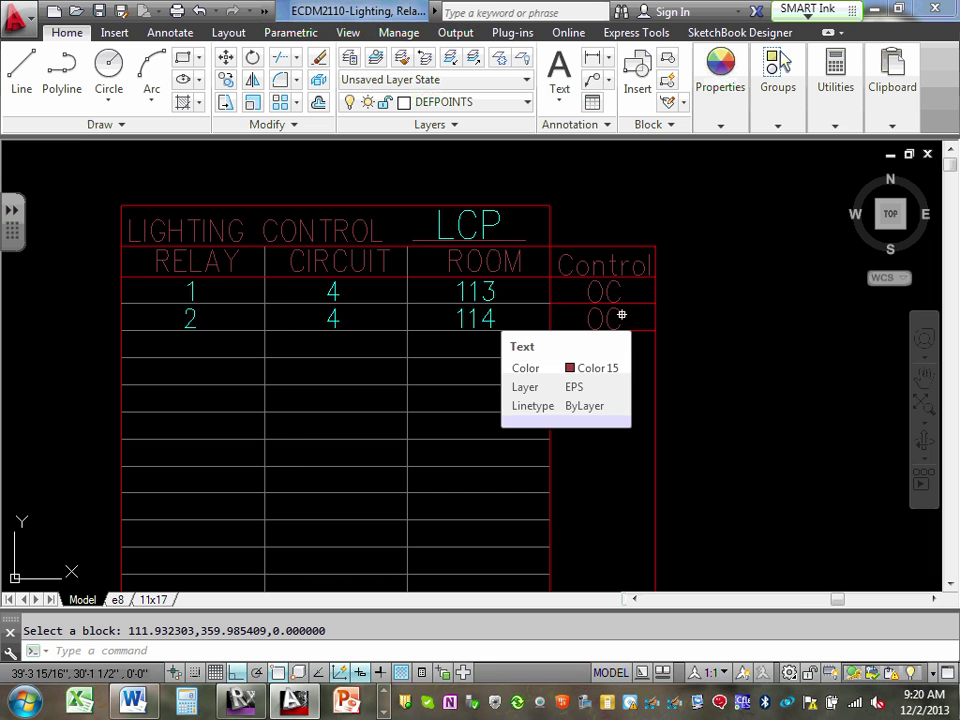
pyautogui.scroll(-3, 570, 277)
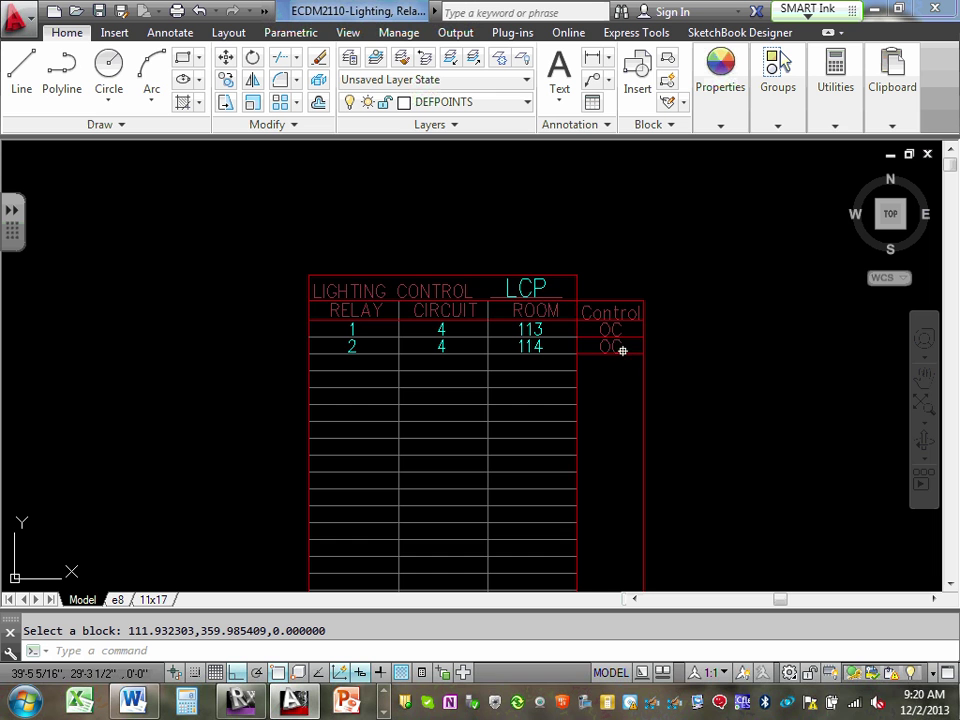
pyautogui.scroll(2, 619, 349)
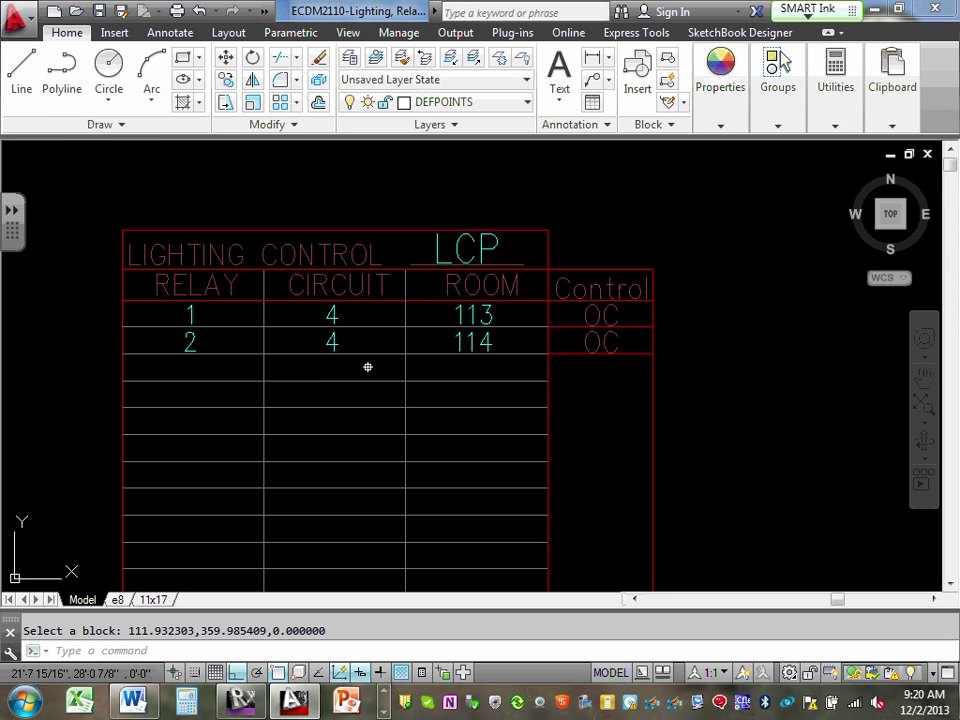
# Step: Copy the second relay row's block to the clipboard with the row's lower-left corner as base point
pyautogui.scroll(2, 400, 350)
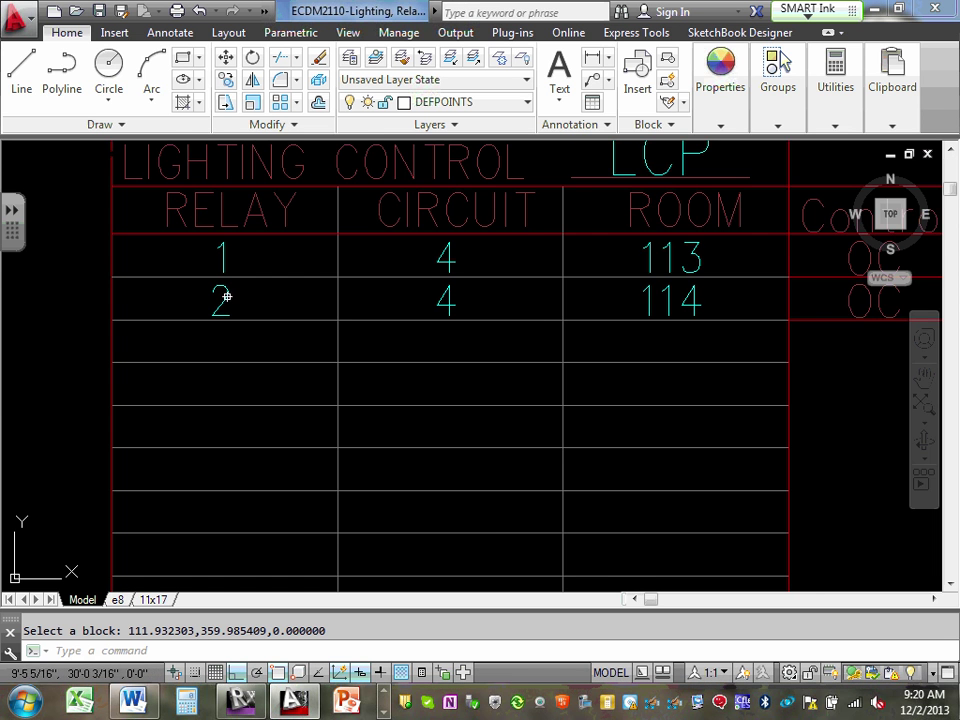
pyautogui.scroll(-2, 227, 297)
pyautogui.click(223, 297)
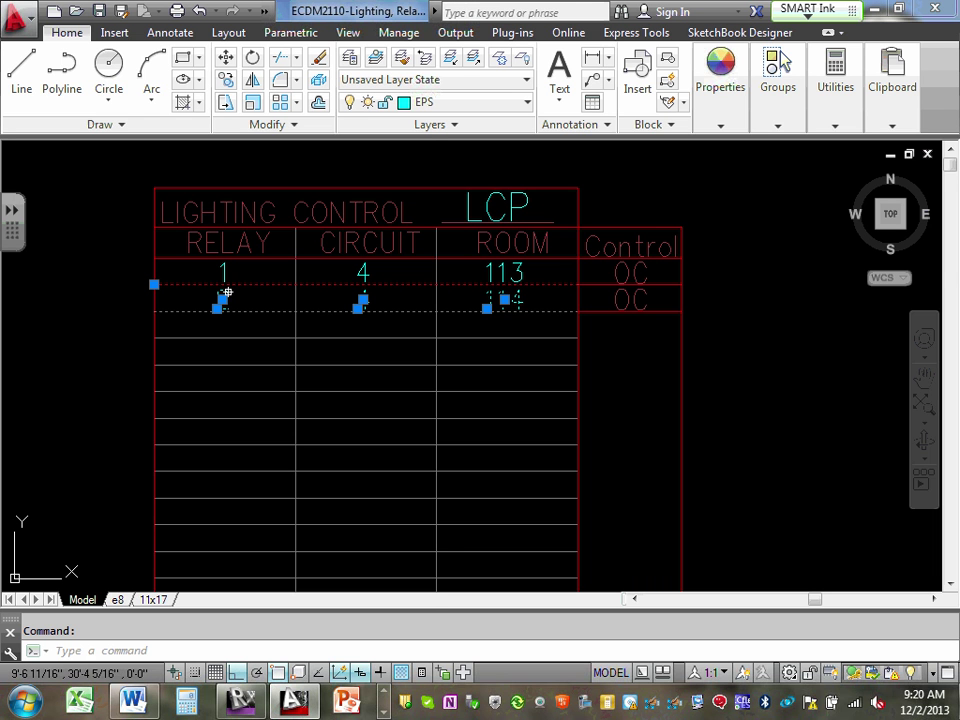
pyautogui.rightClick(227, 292)
pyautogui.moveTo(386, 236)
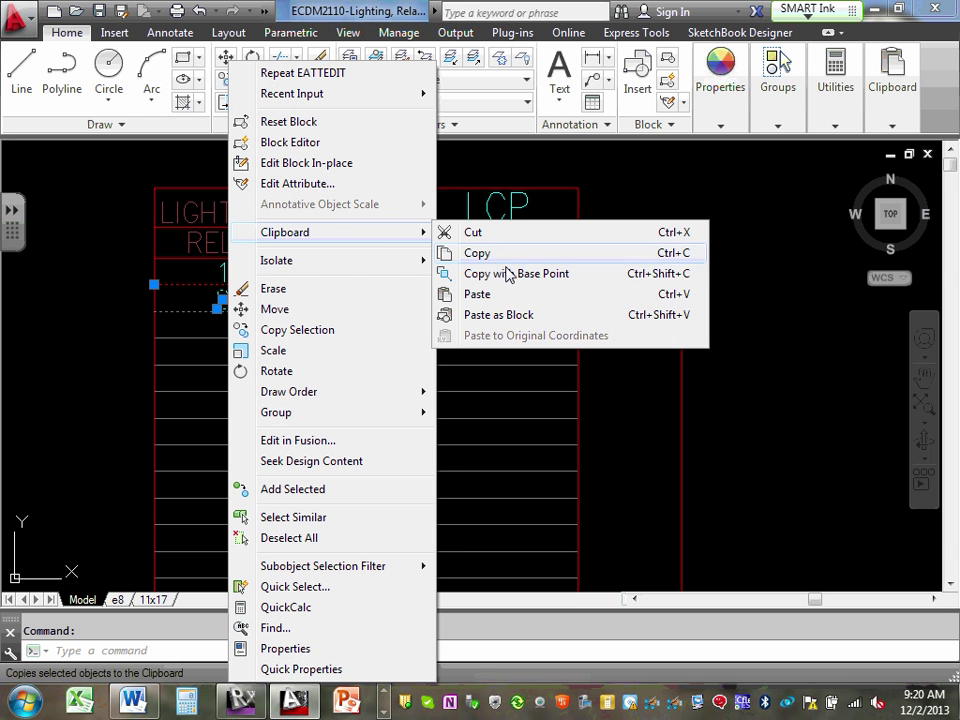
pyautogui.click(520, 280)
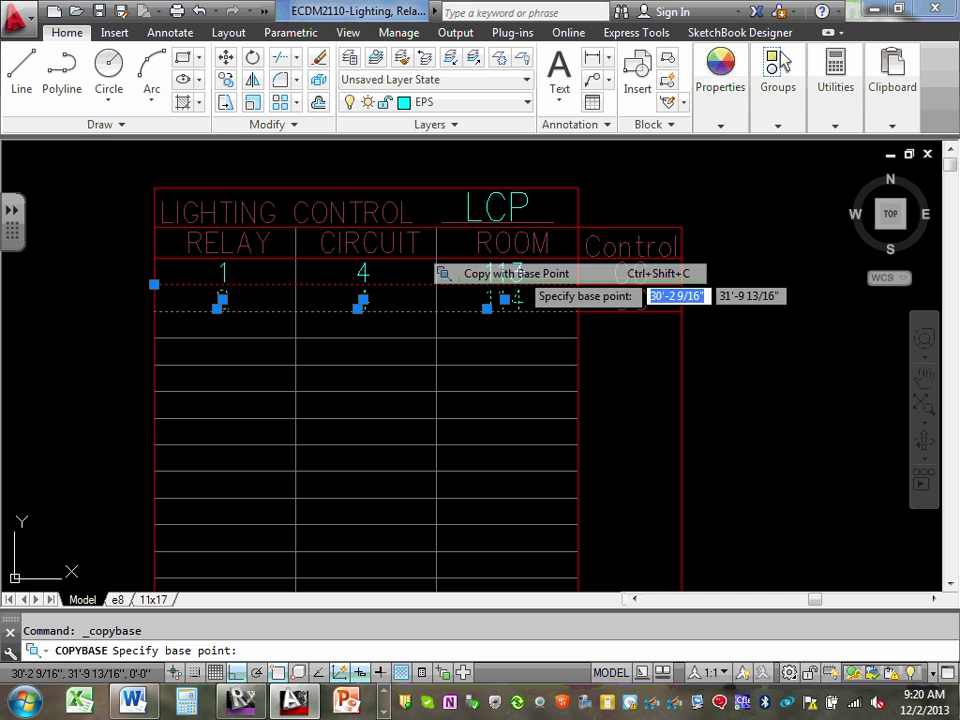
pyautogui.click(156, 311)
# Step: Paste the copied relay row into the third row, inserting it at that row's lower-left corner
pyautogui.rightClick(183, 320)
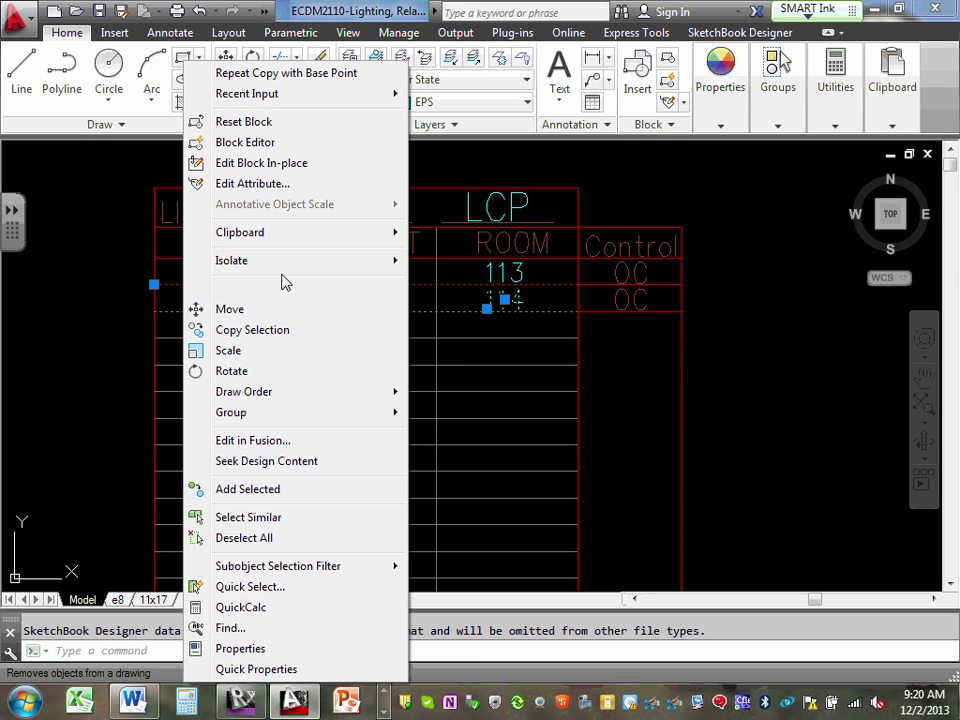
pyautogui.moveTo(336, 231)
pyautogui.click(462, 295)
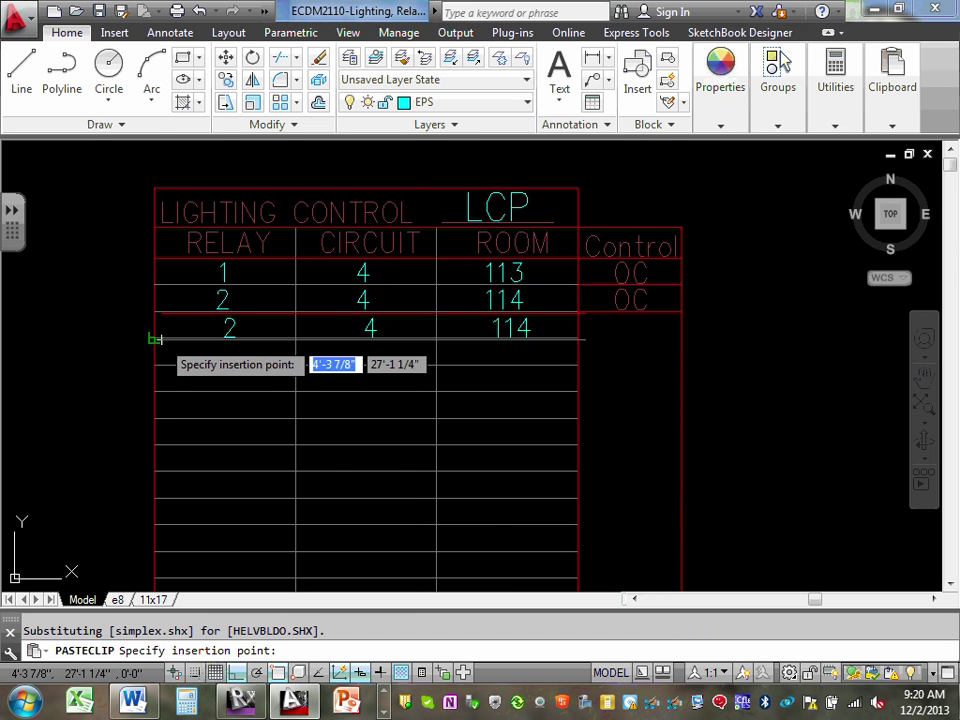
pyautogui.scroll(5, 155, 338)
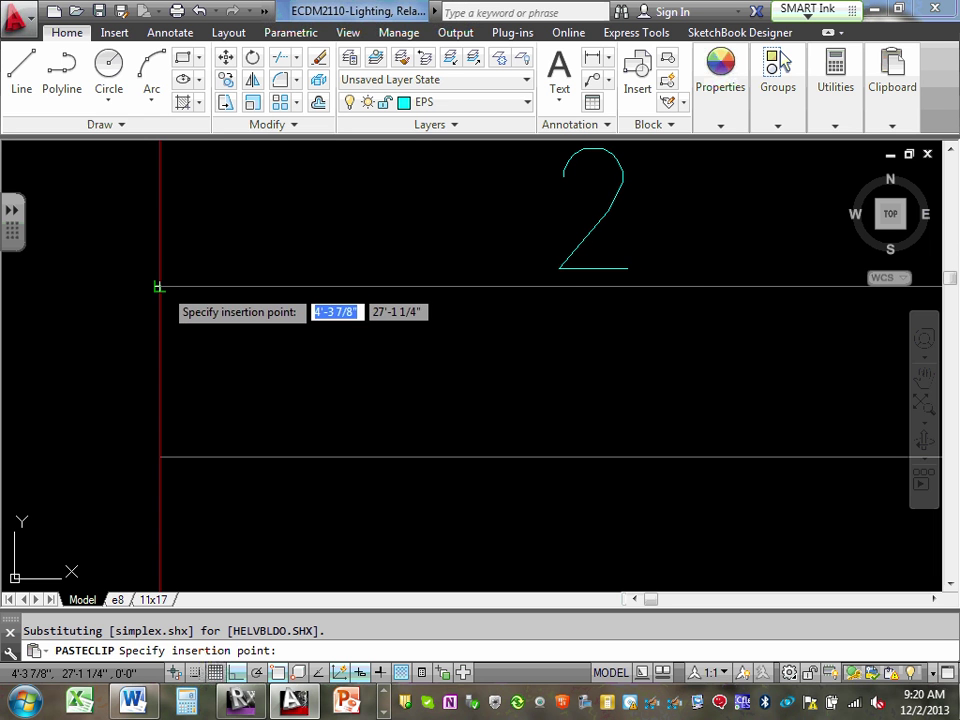
pyautogui.click(158, 287)
pyautogui.scroll(-3, 152, 304)
pyautogui.scroll(-3, 534, 326)
pyautogui.scroll(-2, 534, 326)
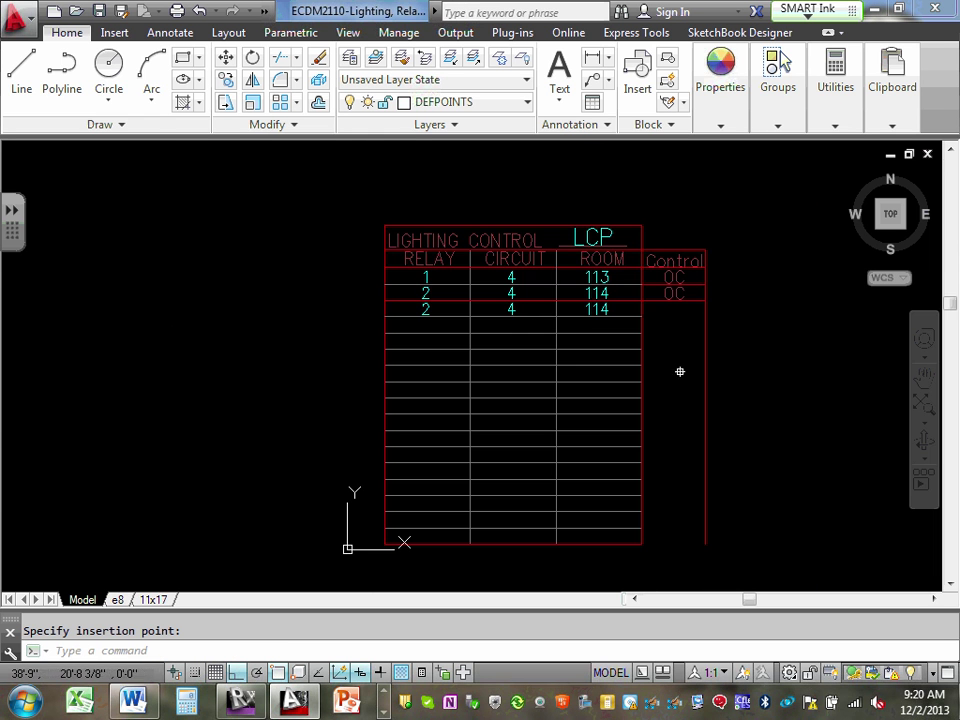
# Step: Draw a horizontal line across the Control column along the lower edge of the third relay row
pyautogui.scroll(5, 690, 322)
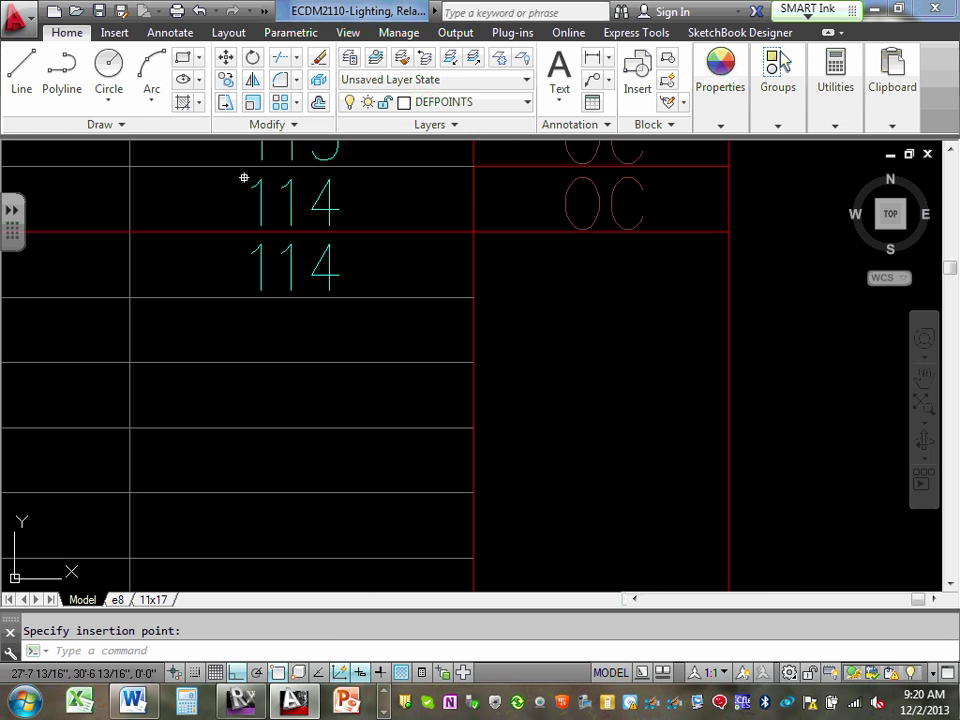
pyautogui.click(21, 70)
pyautogui.click(473, 297)
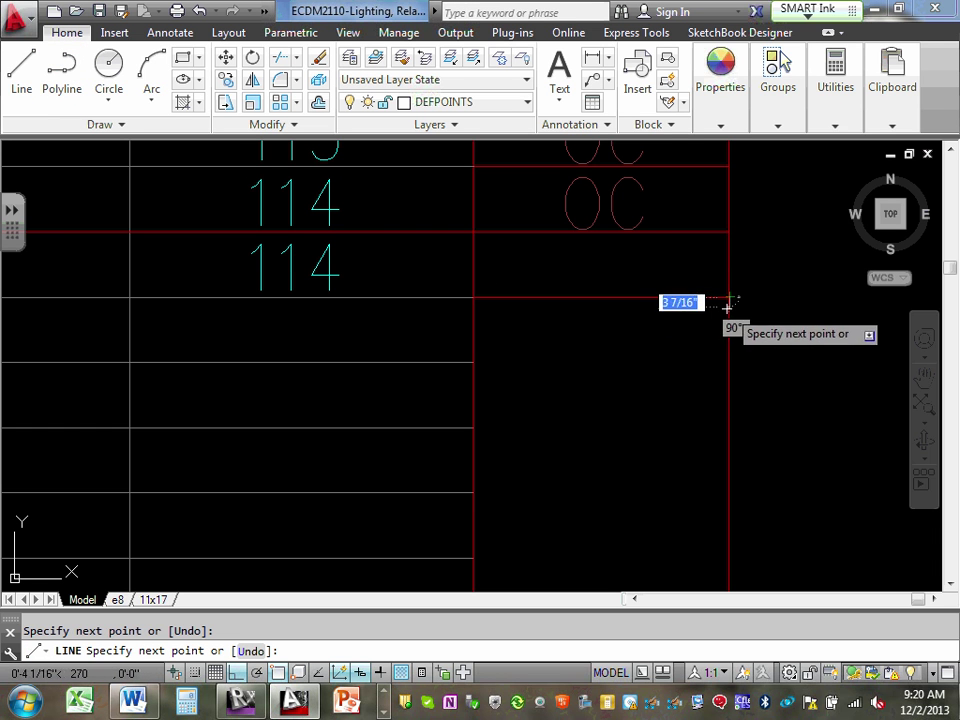
pyautogui.press('Escape')
# Step: Copy the second row's OC text to the clipboard with its Control cell's lower-left corner as base point
pyautogui.click(616, 199)
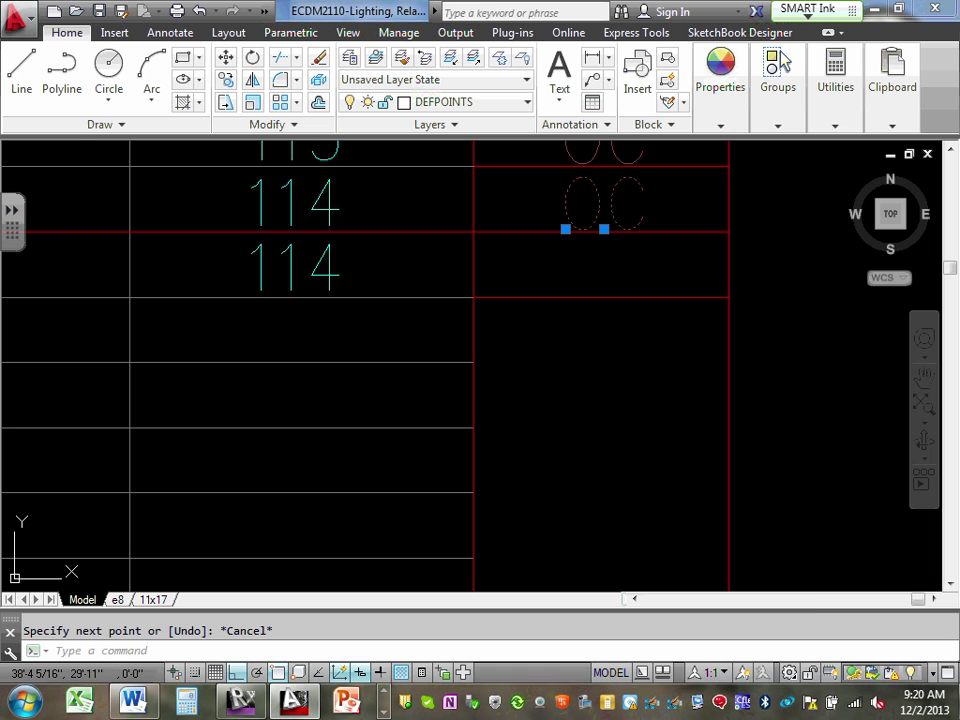
pyautogui.rightClick(615, 199)
pyautogui.moveTo(743, 284)
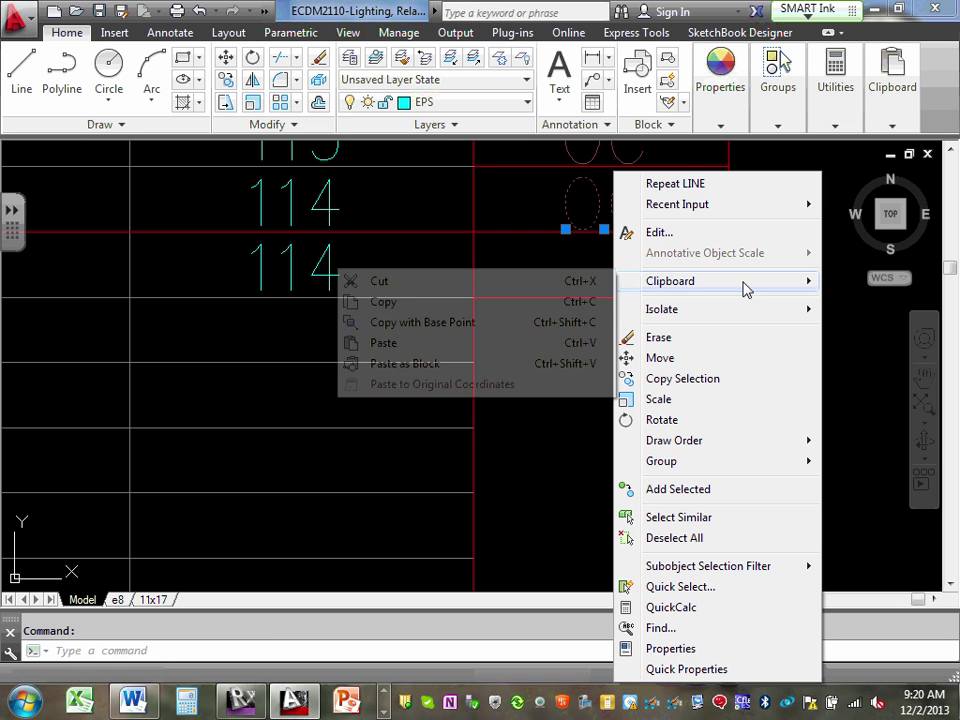
pyautogui.click(414, 322)
pyautogui.click(473, 232)
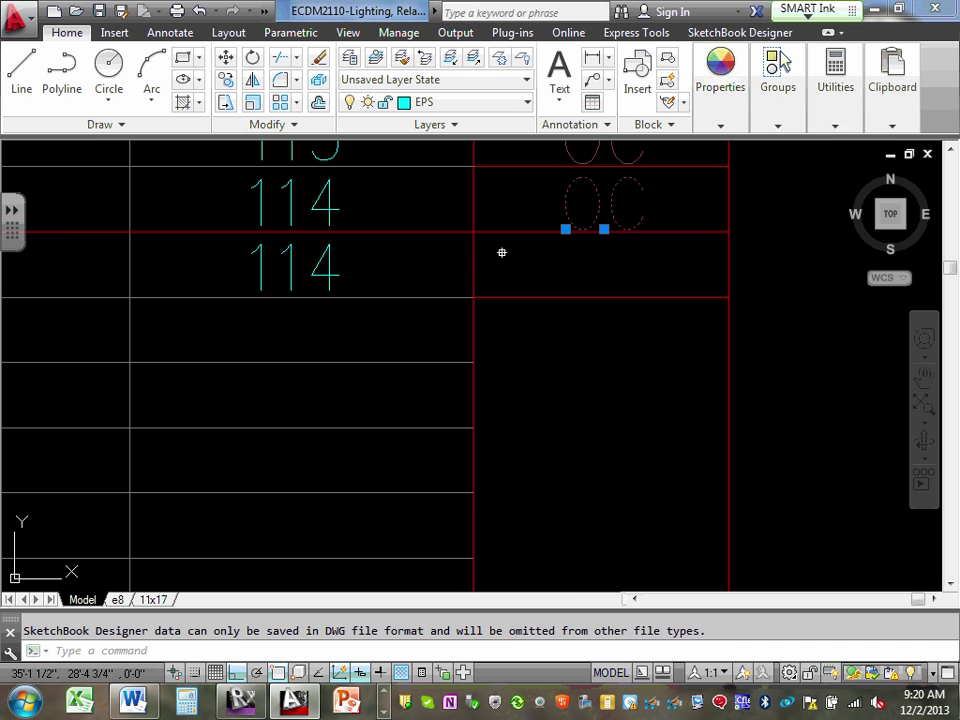
# Step: Paste the OC text into the third row's Control cell, inserting it at that cell's lower-left corner
pyautogui.rightClick(501, 253)
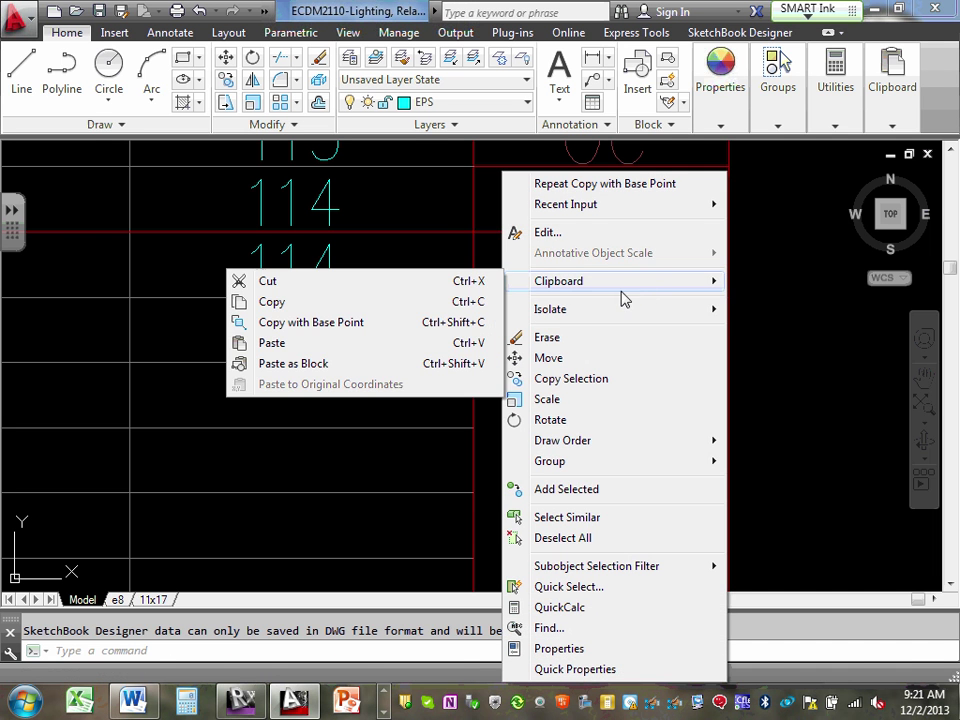
pyautogui.click(292, 342)
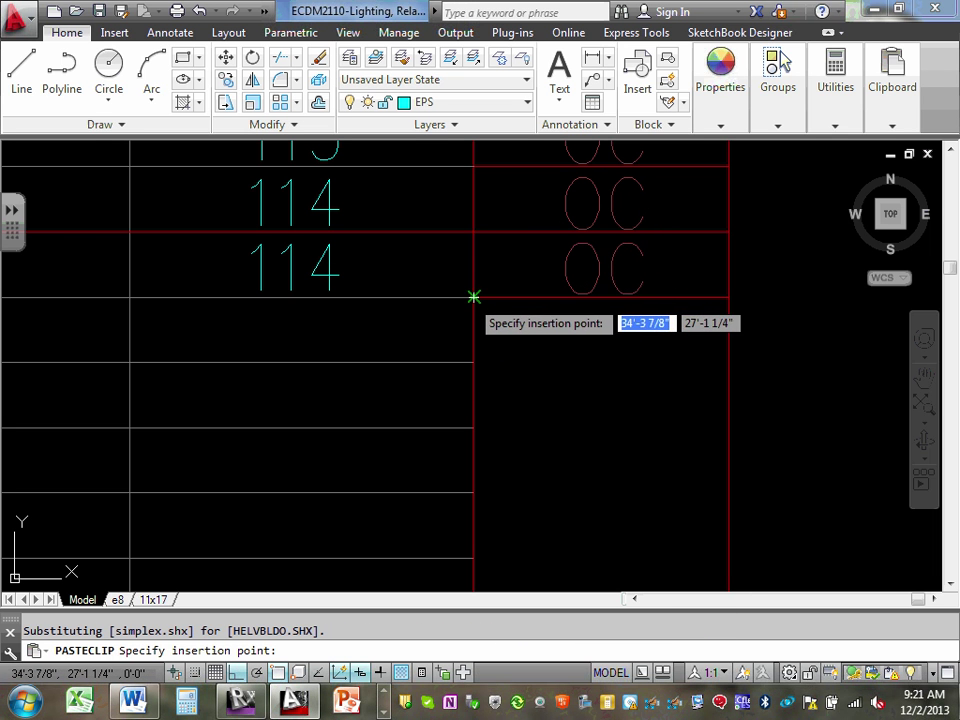
pyautogui.click(473, 296)
pyautogui.press('Escape')
pyautogui.scroll(-7, 474, 309)
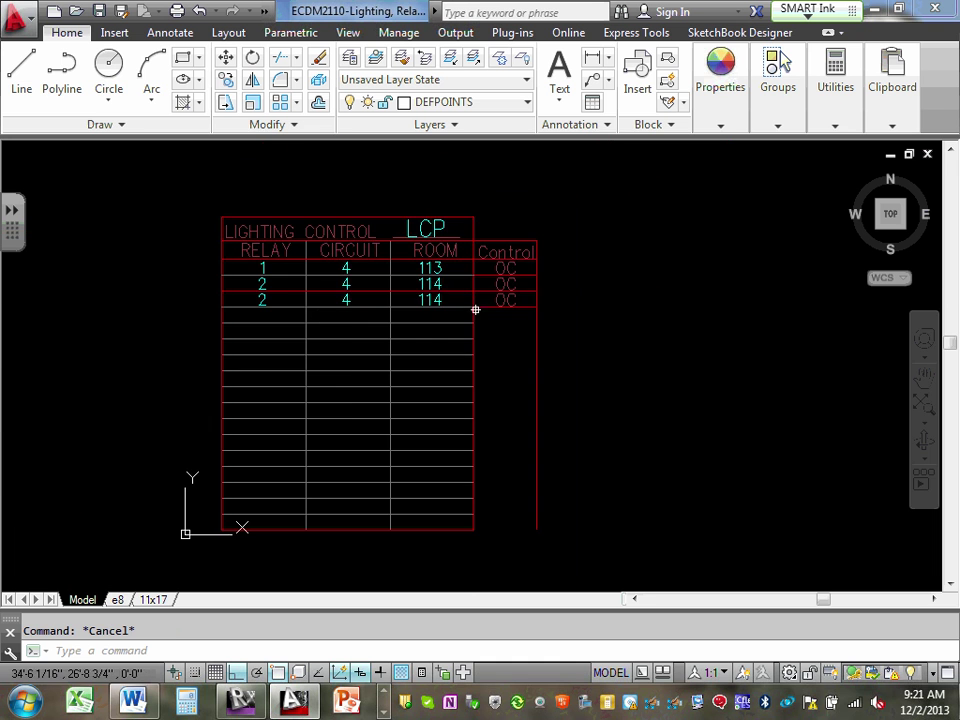
# Step: Switch to Revit and examine the circuit number and switching of the room with the A 5 fixtures on the lighting floor plan
pyautogui.moveTo(255, 281); pyautogui.dragTo(299, 304, button='middle')
pyautogui.scroll(4, 299, 304)
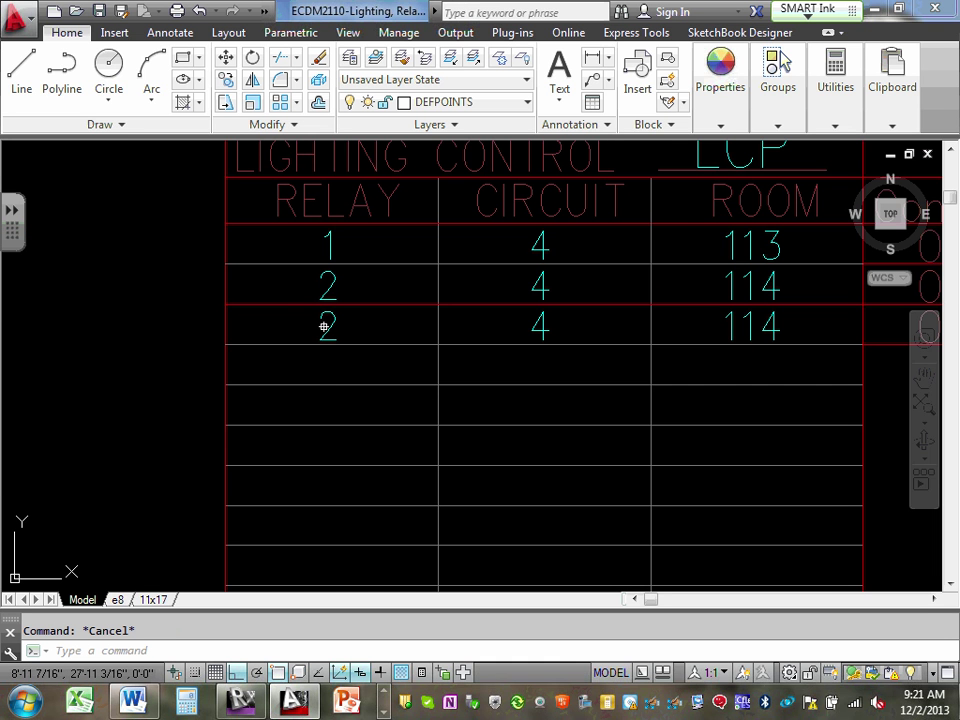
pyautogui.moveTo(324, 326)
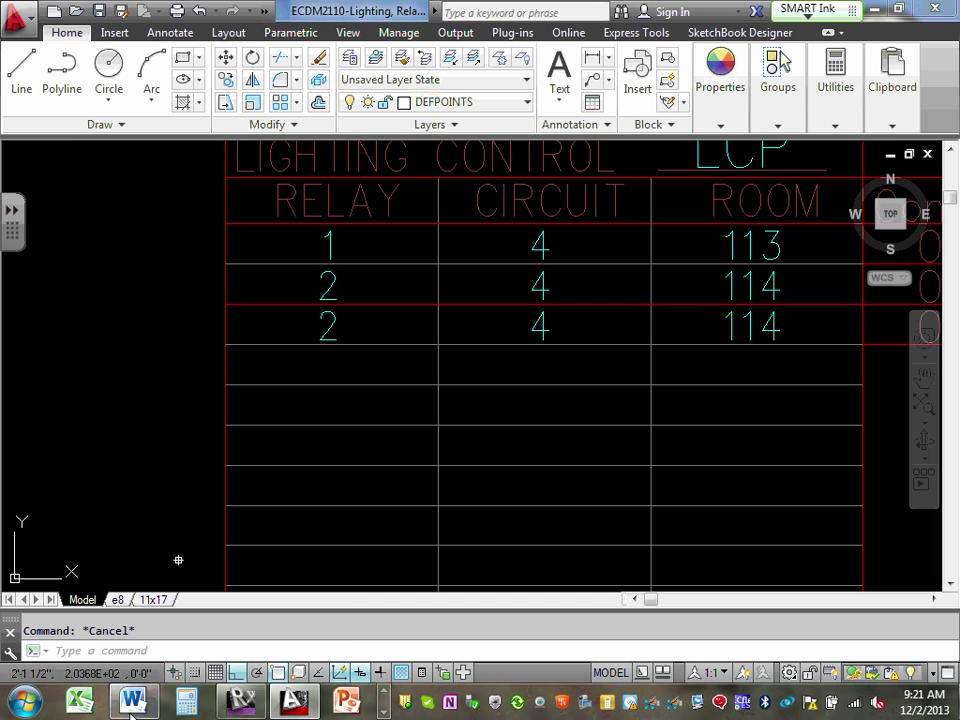
pyautogui.moveTo(258, 706)
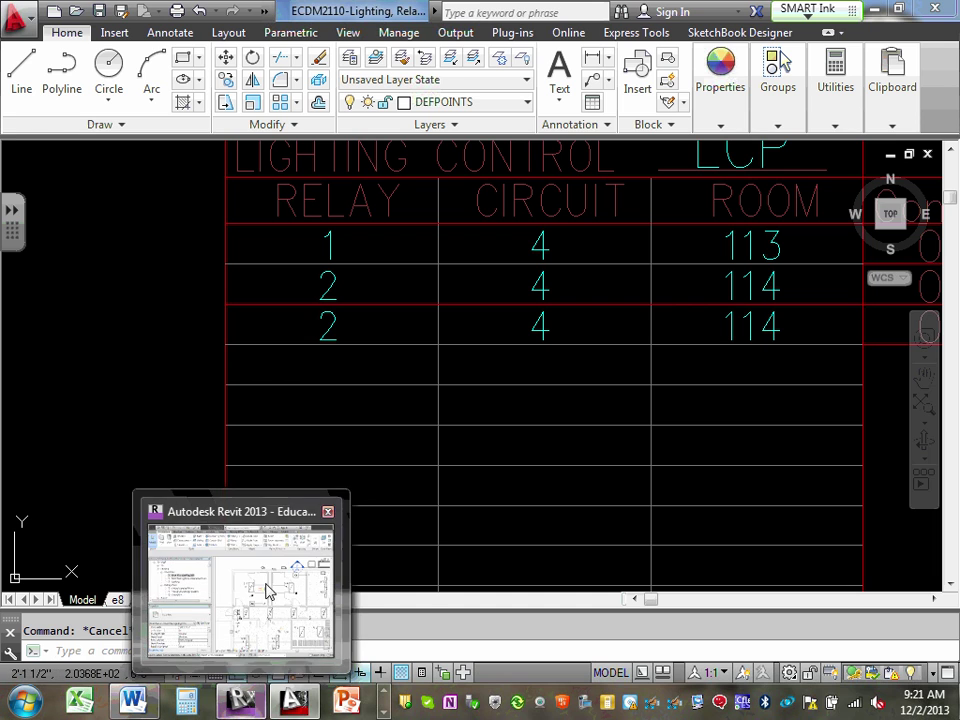
pyautogui.click(195, 535)
pyautogui.scroll(-3, 618, 370)
pyautogui.moveTo(618, 370); pyautogui.dragTo(398, 312, button='middle')
pyautogui.scroll(4, 564, 360)
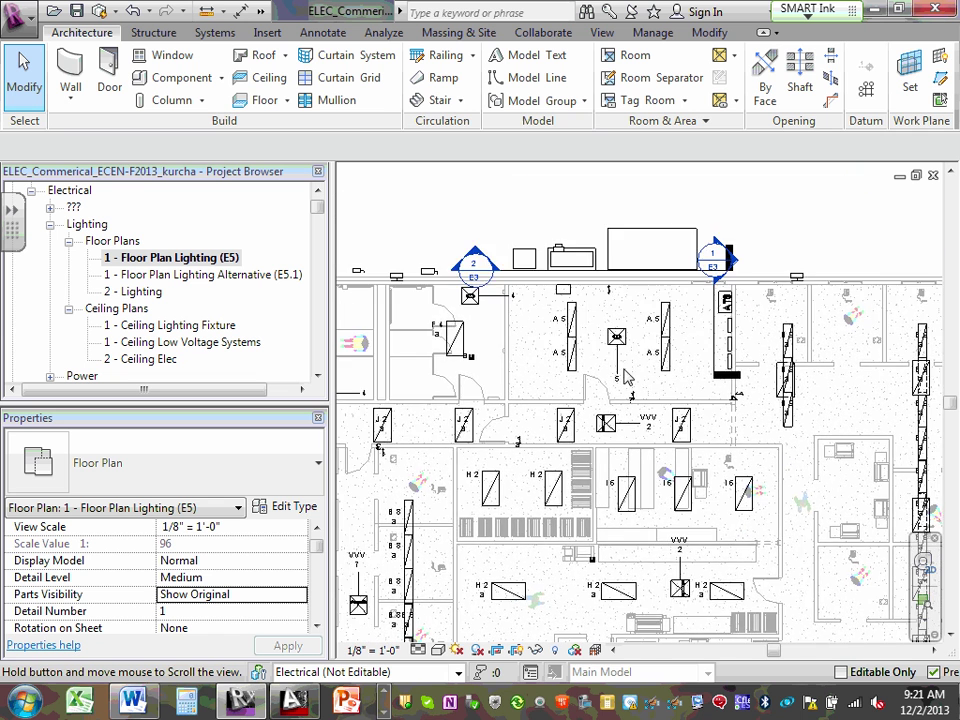
pyautogui.scroll(1, 580, 360)
pyautogui.scroll(1, 580, 360)
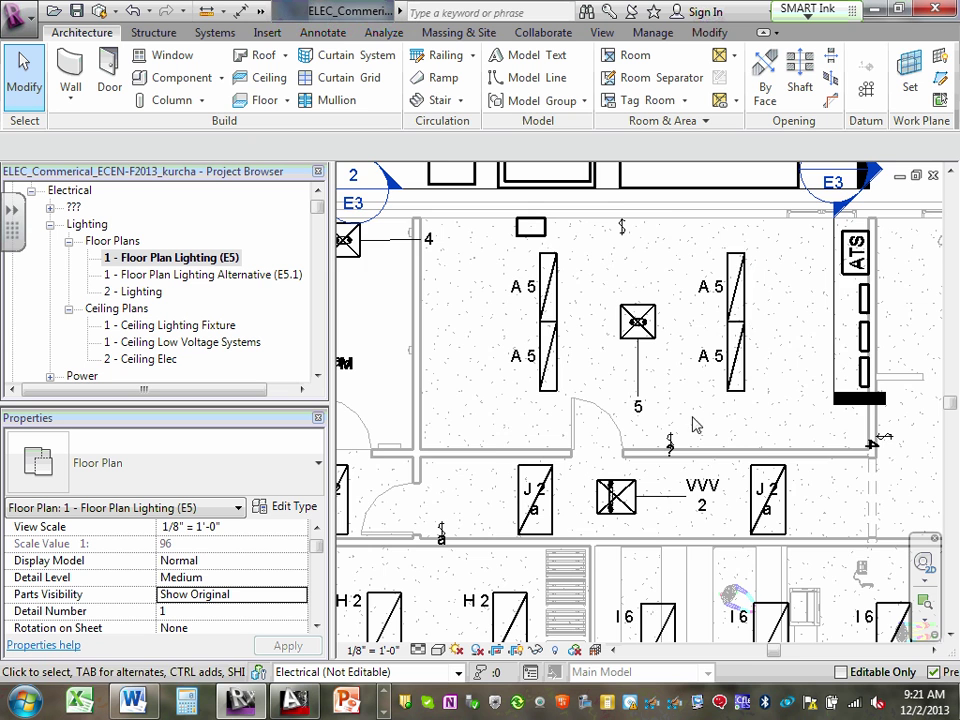
pyautogui.scroll(1, 676, 447)
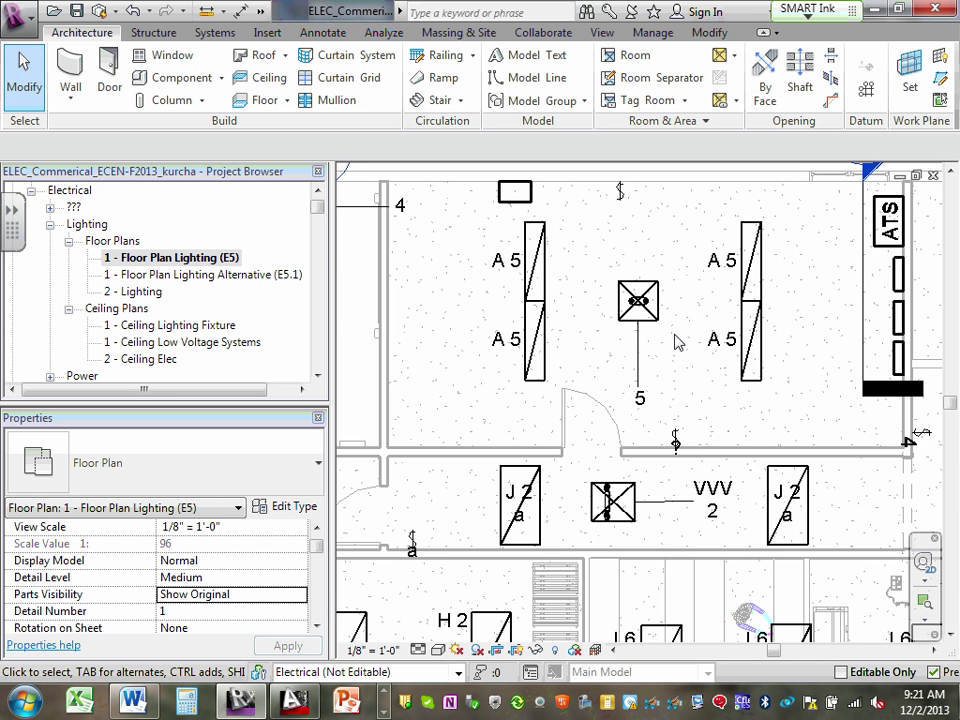
# Step: Return to AutoCAD and set the third row's block attributes to relay 3, circuit 5 and room 116
pyautogui.click(877, 10)
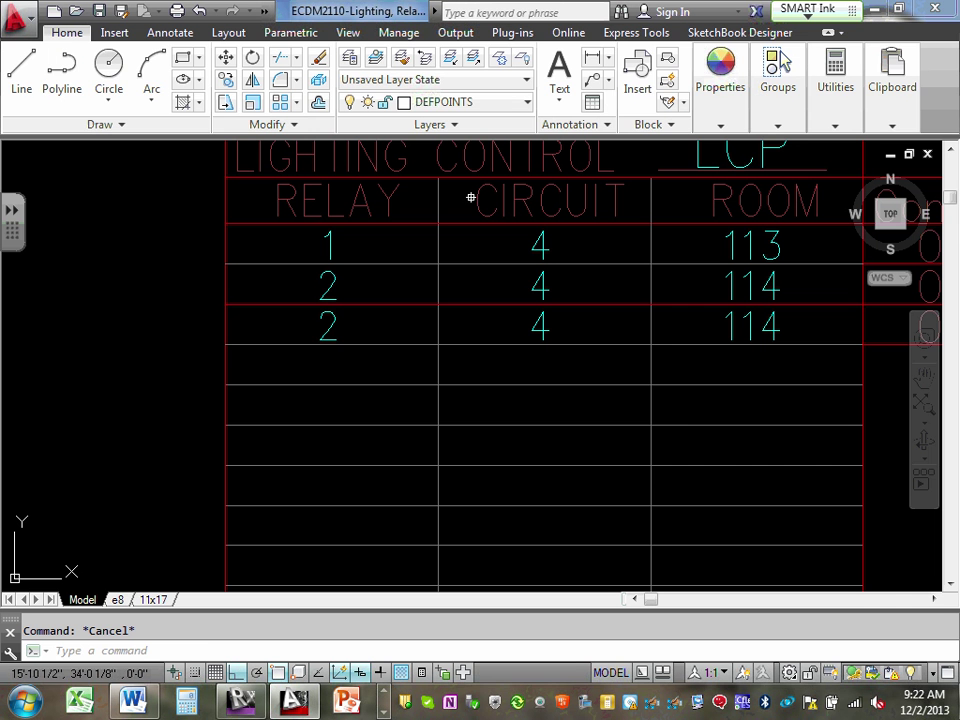
pyautogui.click(328, 322)
pyautogui.doubleClick(330, 322)
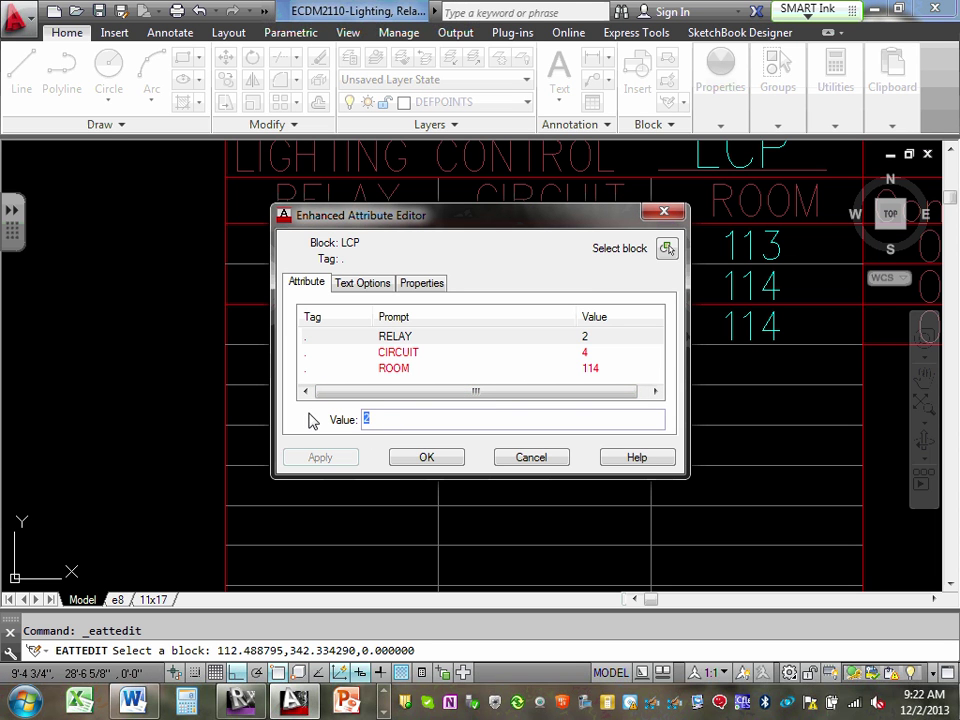
pyautogui.click(416, 353)
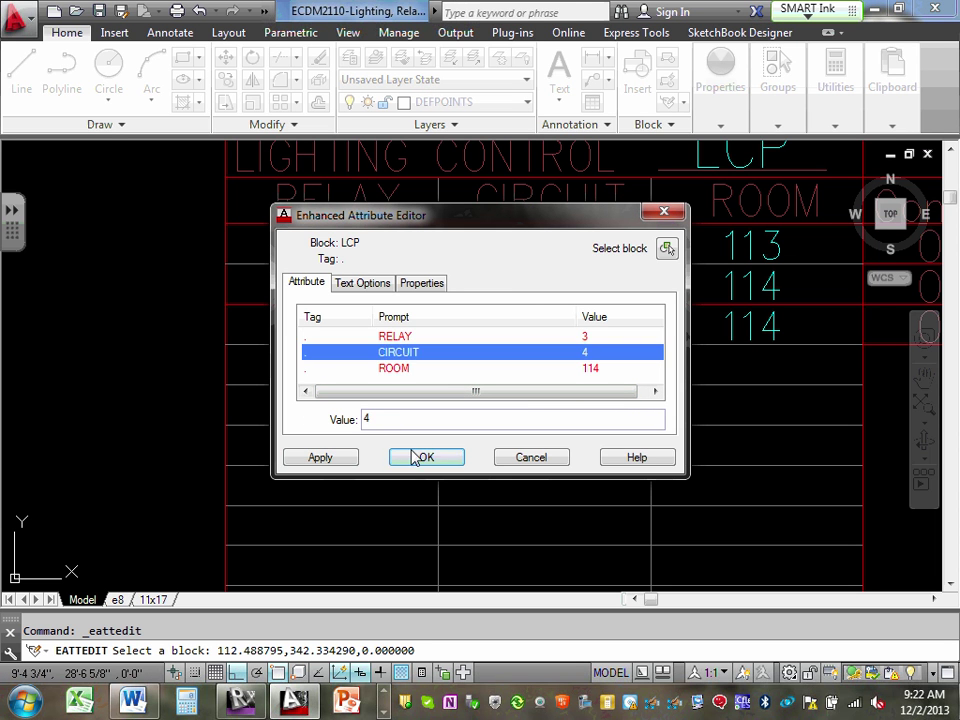
pyautogui.doubleClick(372, 418)
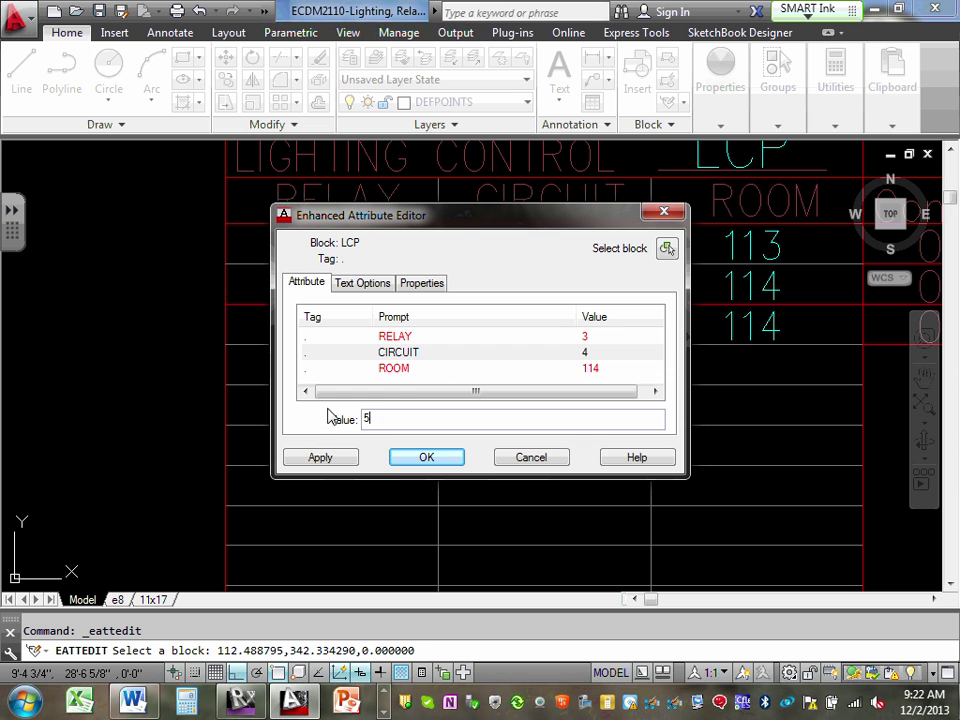
pyautogui.click(418, 369)
pyautogui.click(397, 419)
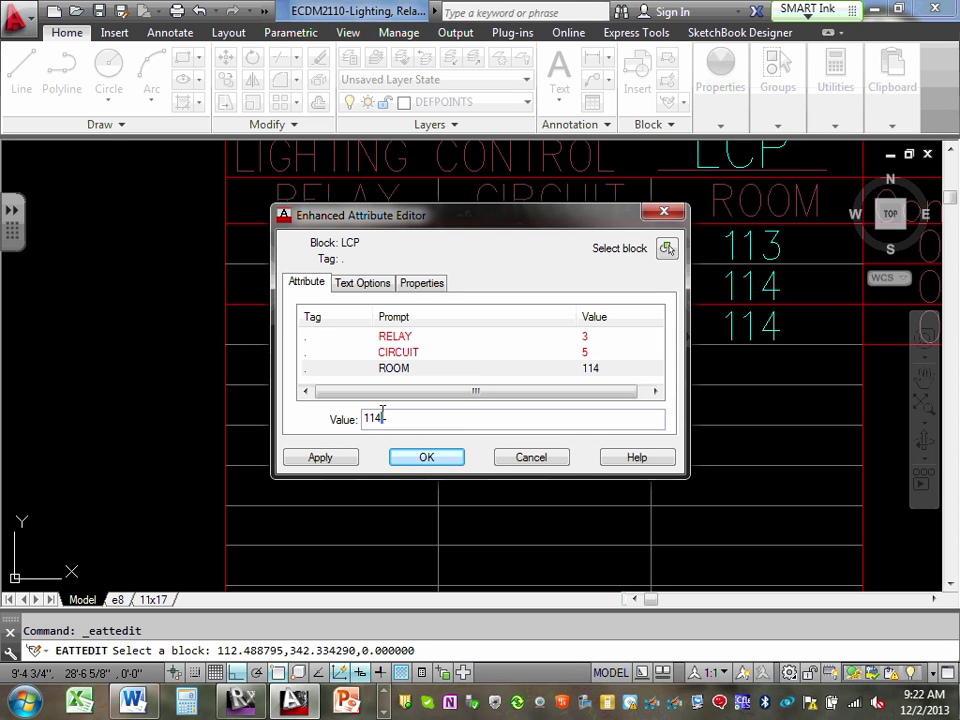
pyautogui.doubleClick(370, 418)
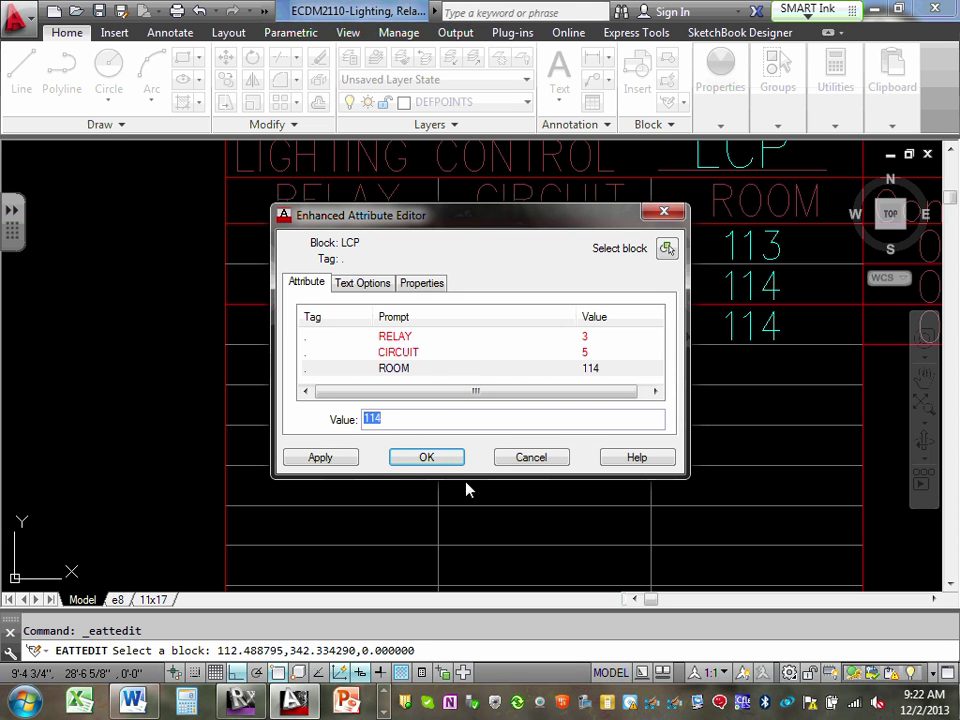
pyautogui.write('116')
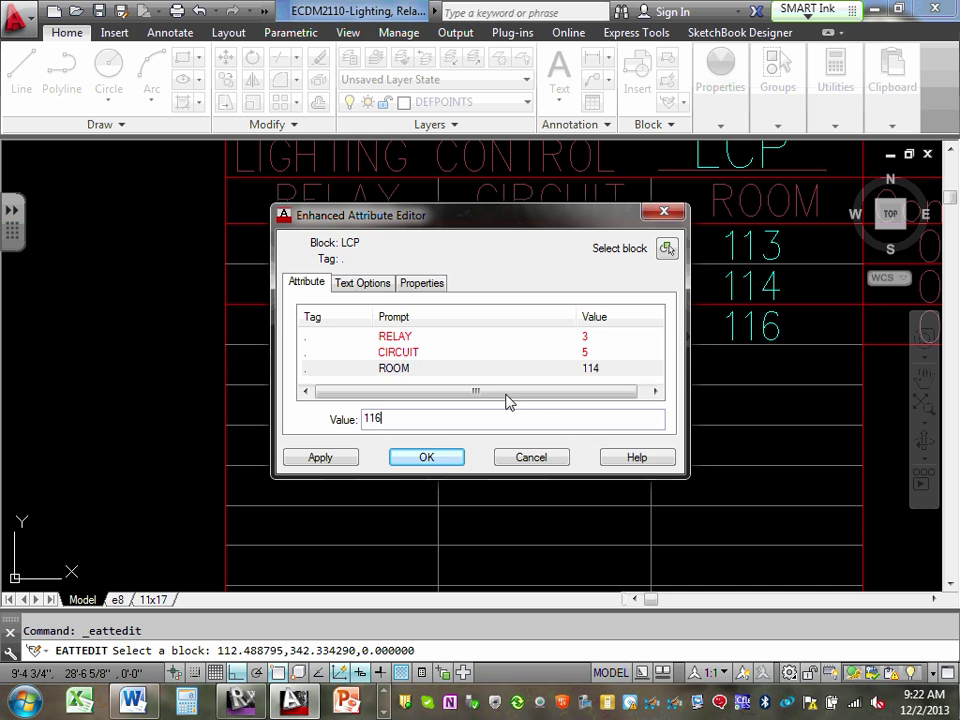
pyautogui.click(430, 459)
# Step: Change the third row's Control text to SW
pyautogui.scroll(-2, 571, 372)
pyautogui.scroll(-4, 696, 381)
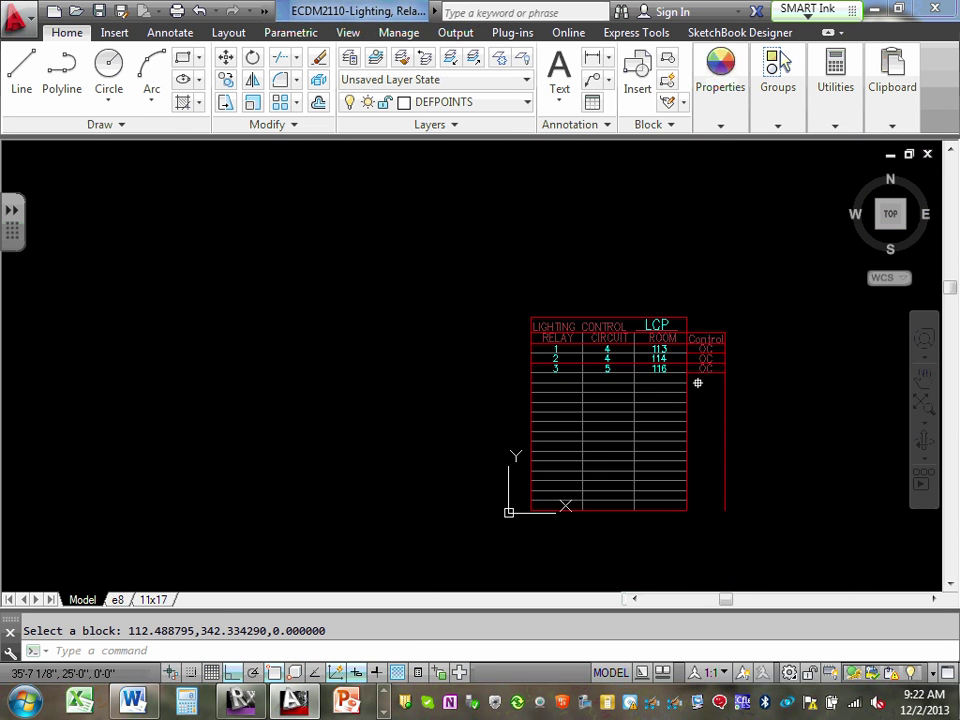
pyautogui.moveTo(696, 381); pyautogui.dragTo(534, 364, button='middle')
pyautogui.scroll(8, 534, 354)
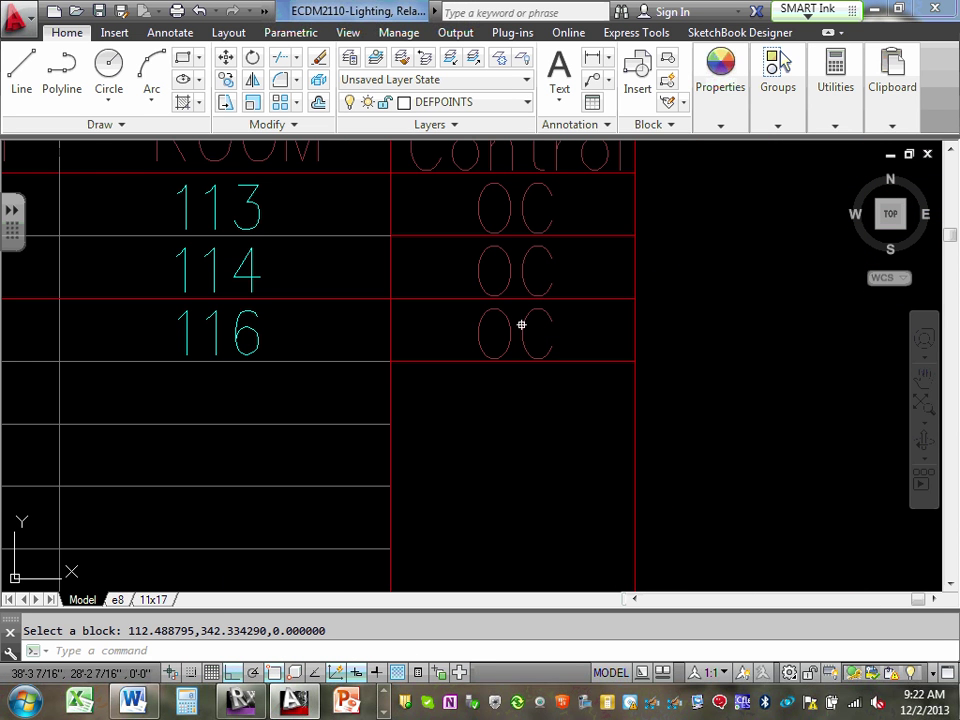
pyautogui.press('Escape')
pyautogui.doubleClick(524, 325)
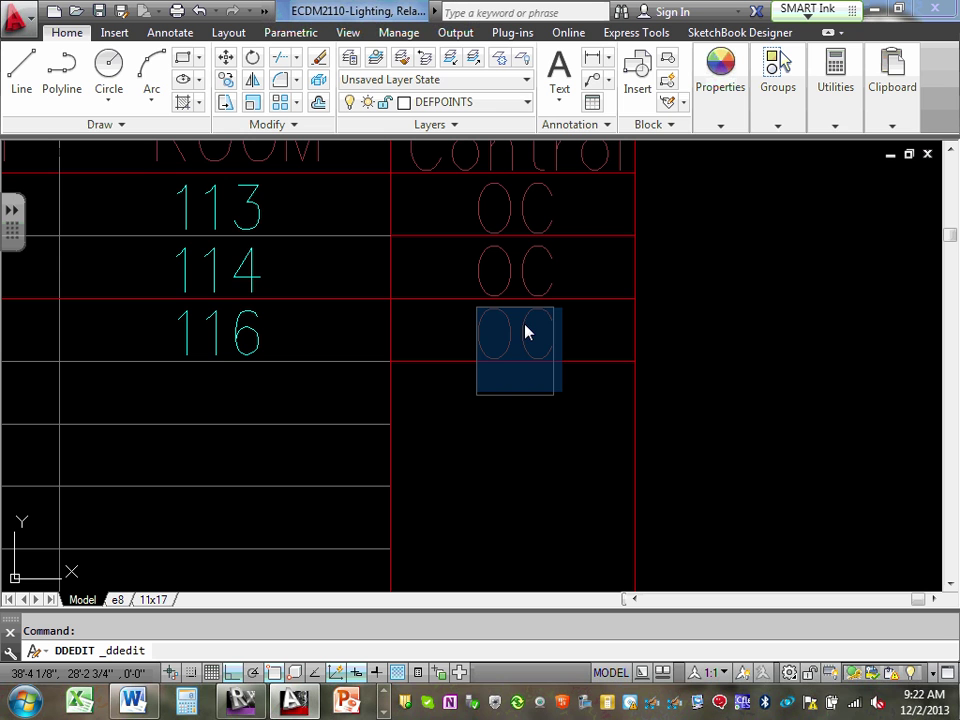
pyautogui.press('BackSpace')
pyautogui.write('SW')
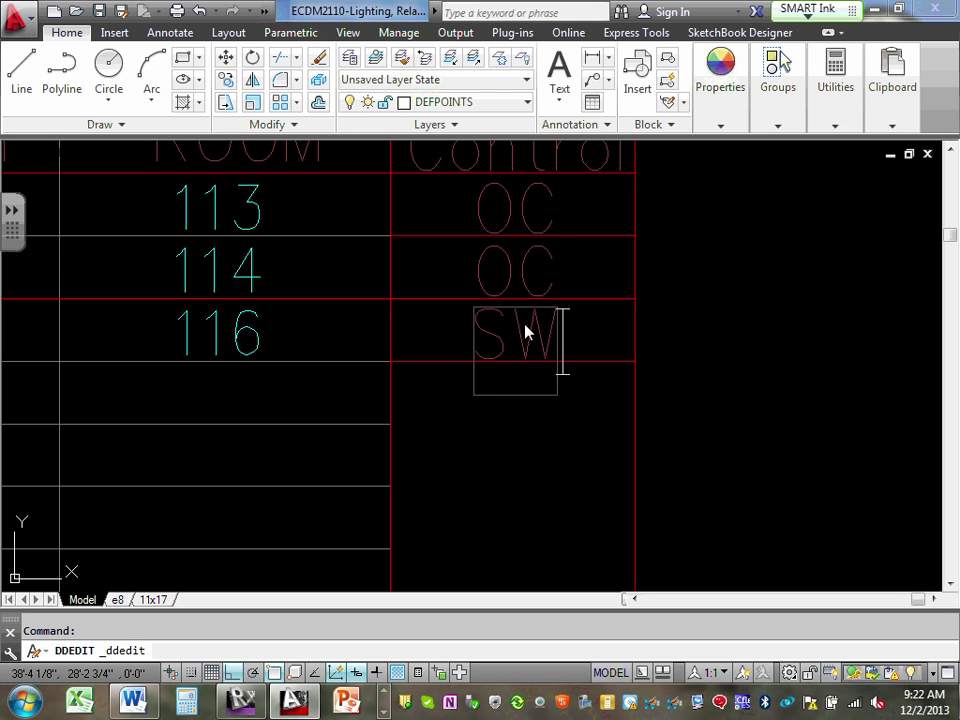
pyautogui.click(537, 455)
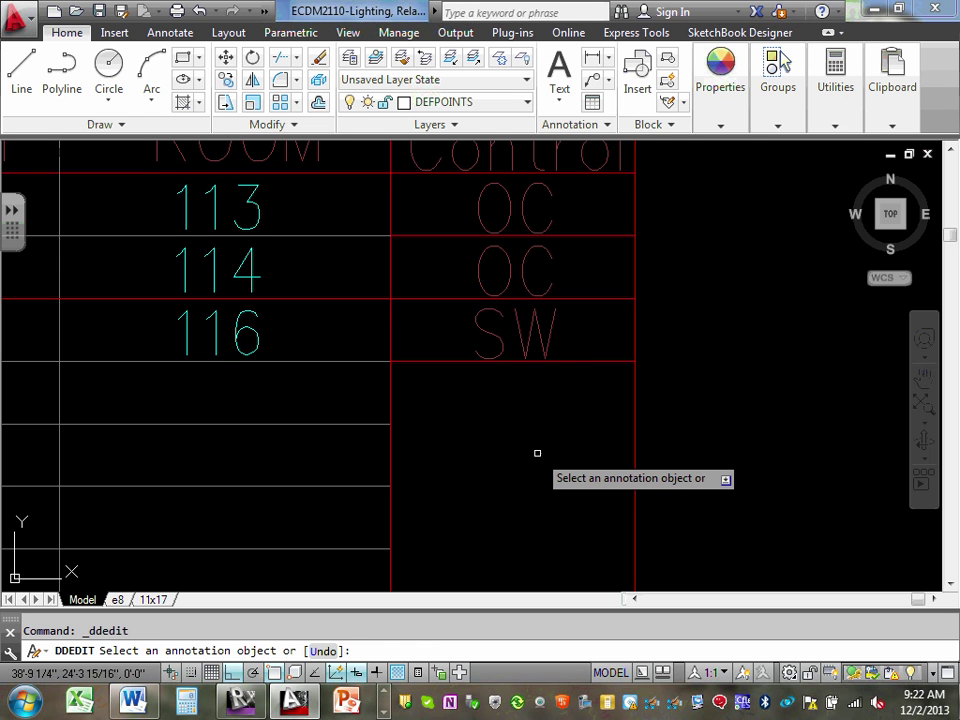
pyautogui.press('Escape')
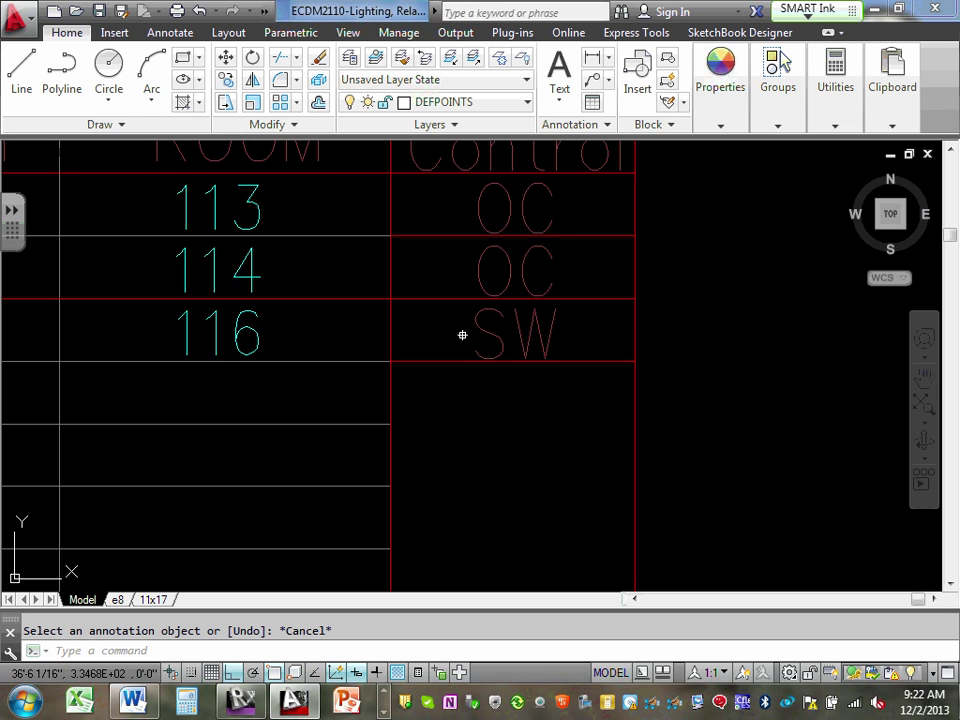
# Step: Set the color of the first row's OC text in the Control column to ByLayer
pyautogui.scroll(-5, 514, 324)
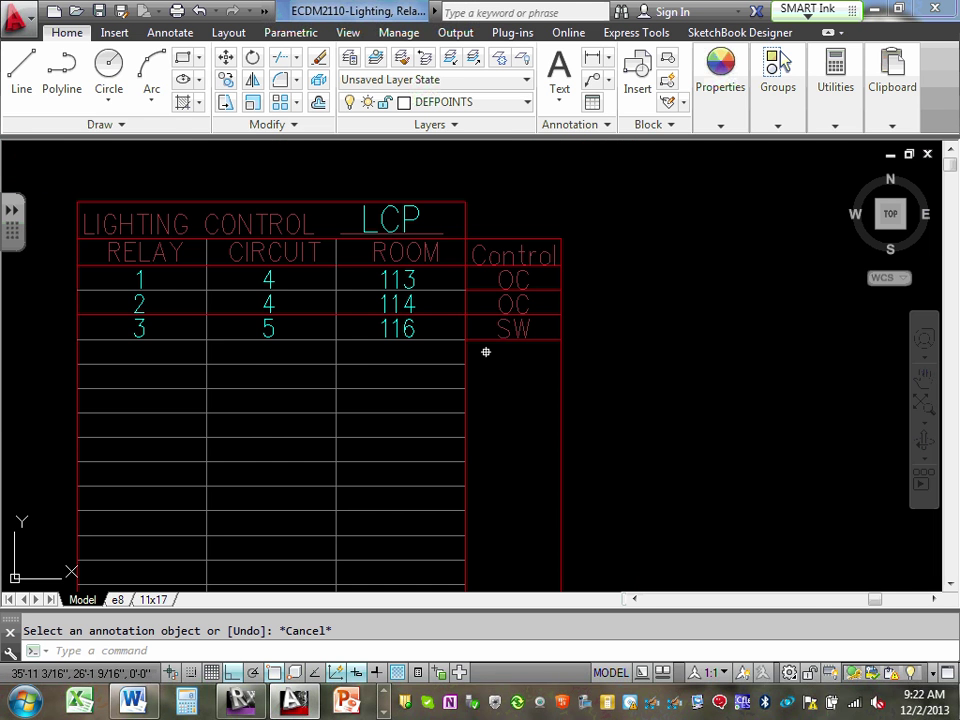
pyautogui.moveTo(375, 345); pyautogui.dragTo(507, 393, button='middle')
pyautogui.scroll(2, 433, 390)
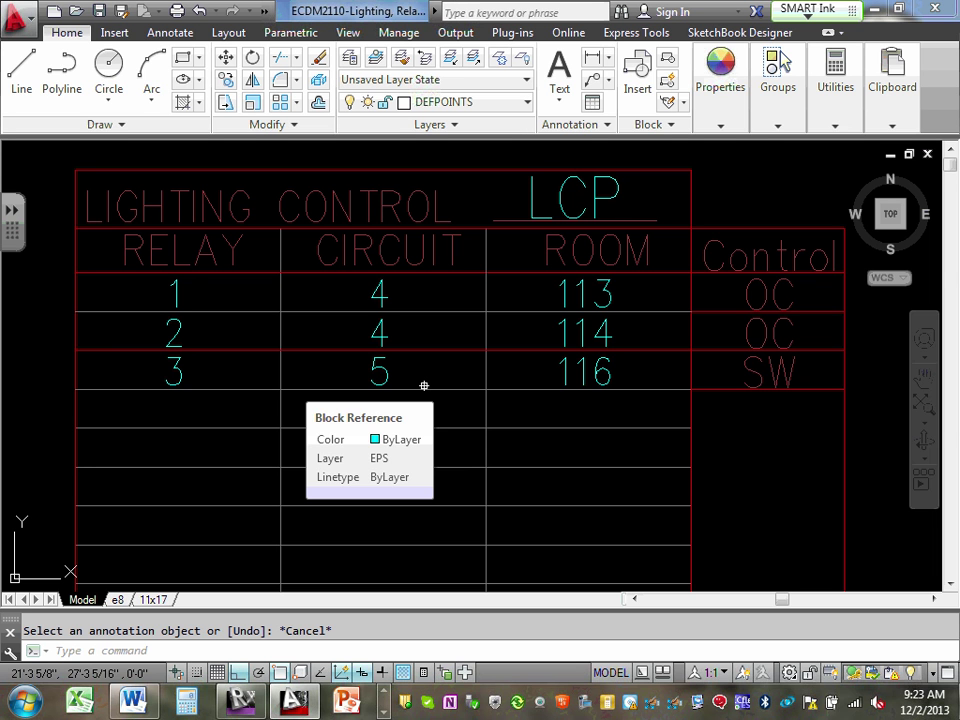
pyautogui.click(766, 288)
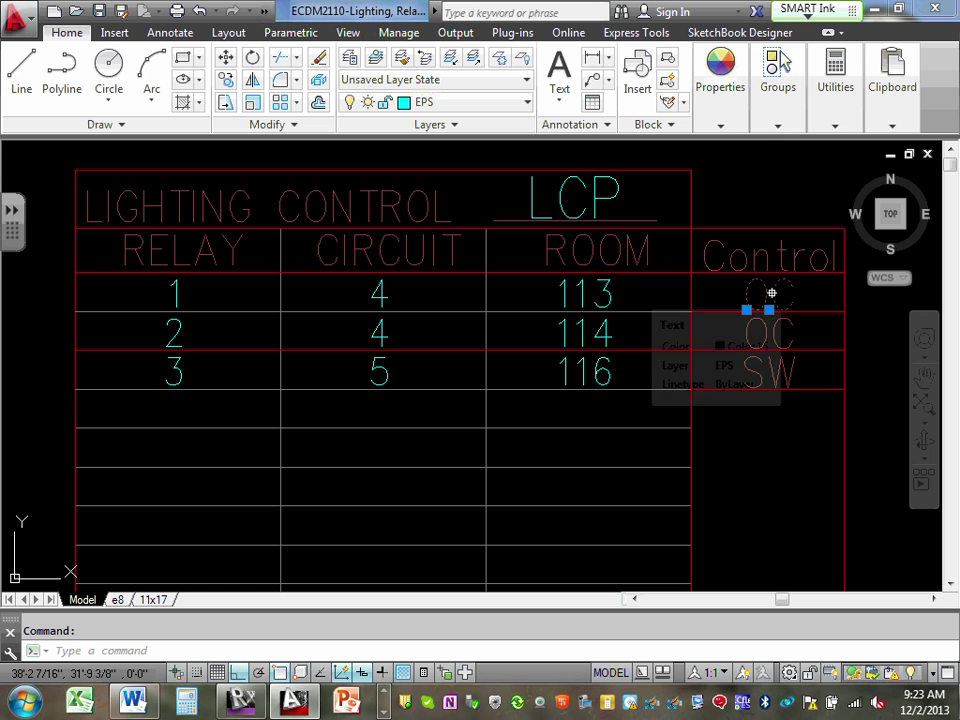
pyautogui.click(722, 125)
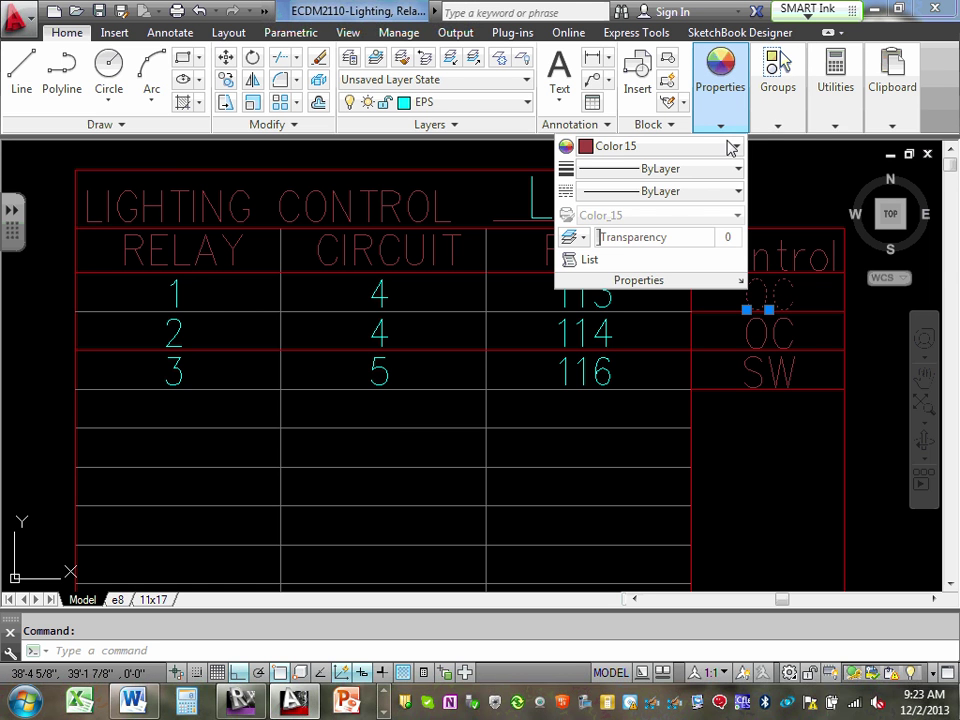
pyautogui.click(737, 146)
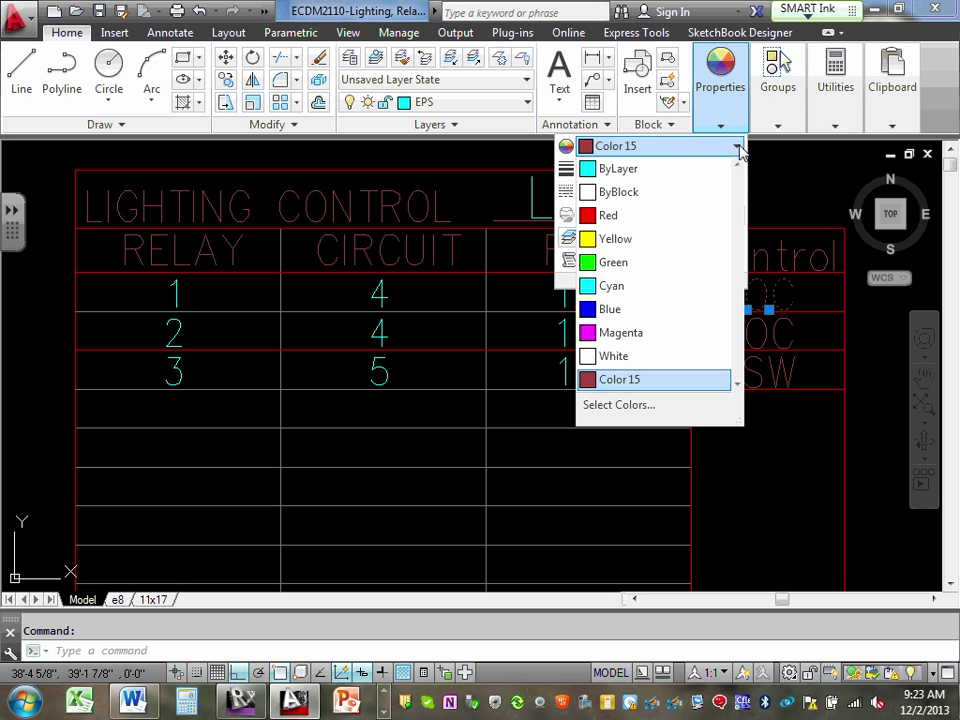
pyautogui.click(668, 169)
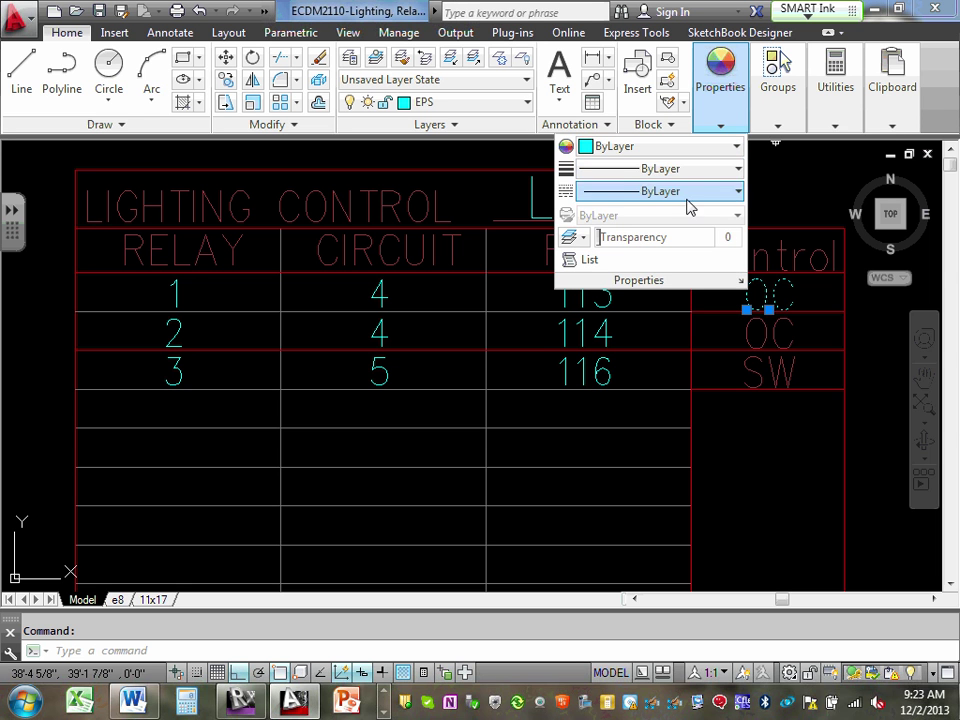
pyautogui.click(862, 320)
pyautogui.press('Escape')
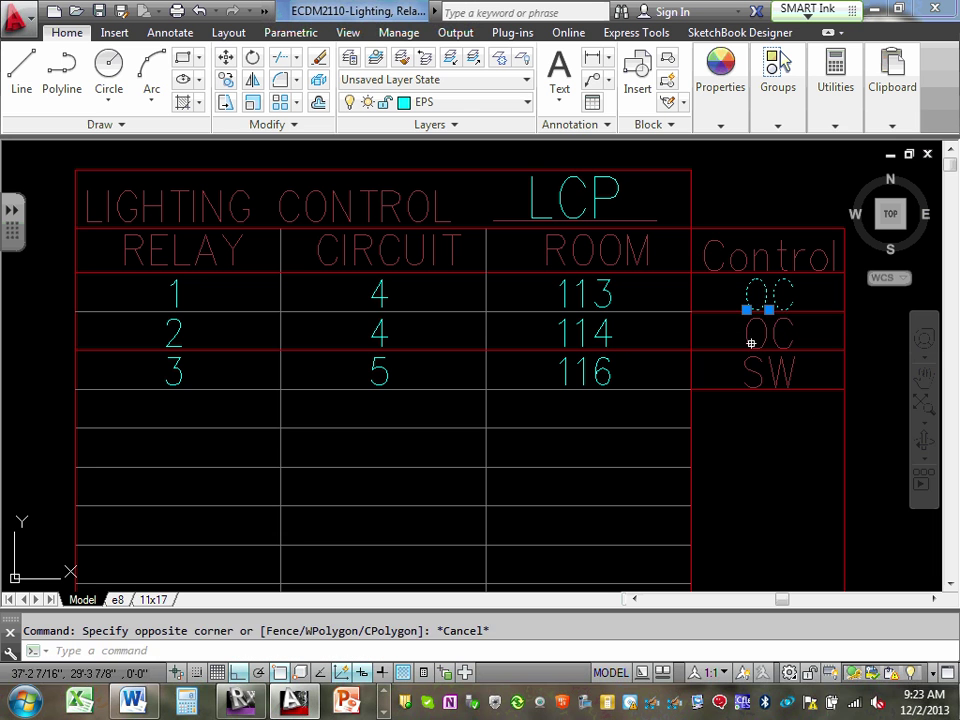
pyautogui.press('Escape')
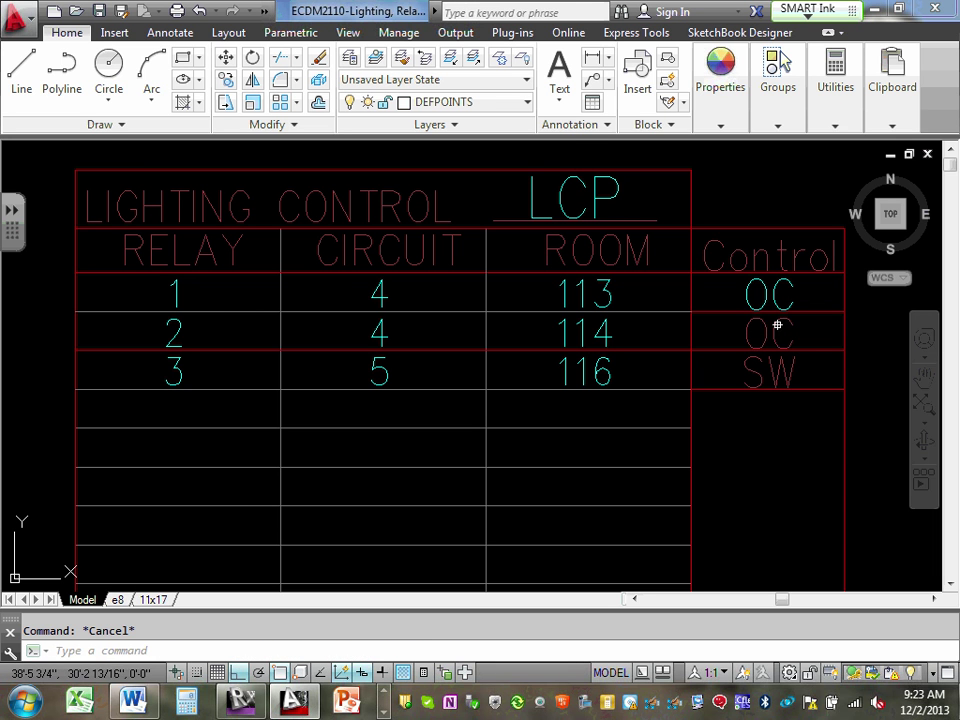
# Step: Set the color of the second row's OC text in the Control column to ByLayer
pyautogui.click(781, 325)
pyautogui.click(722, 127)
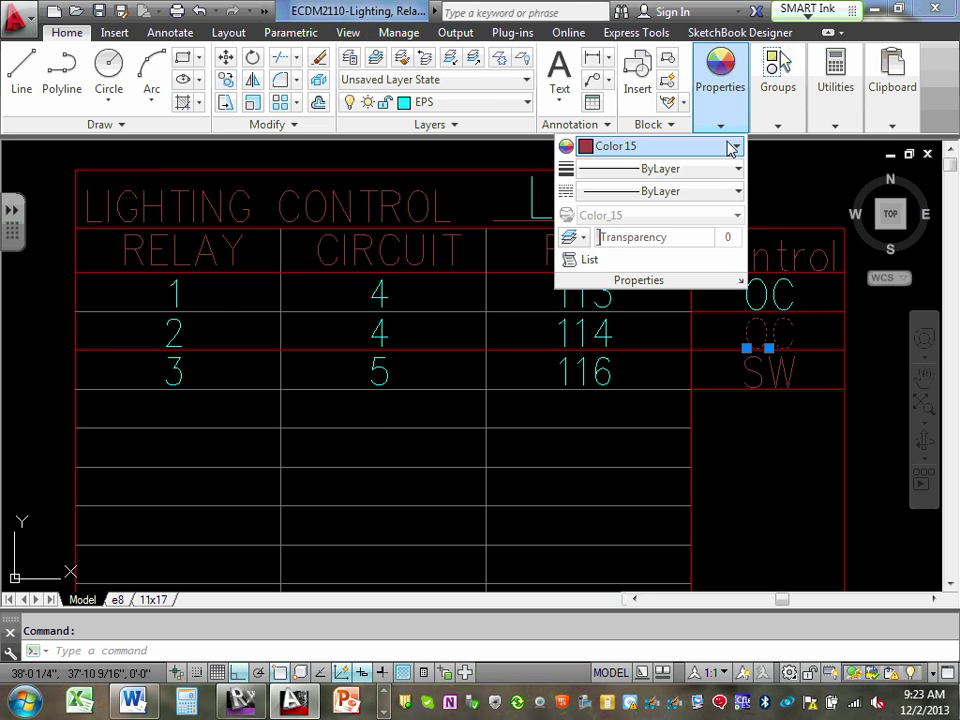
pyautogui.click(738, 150)
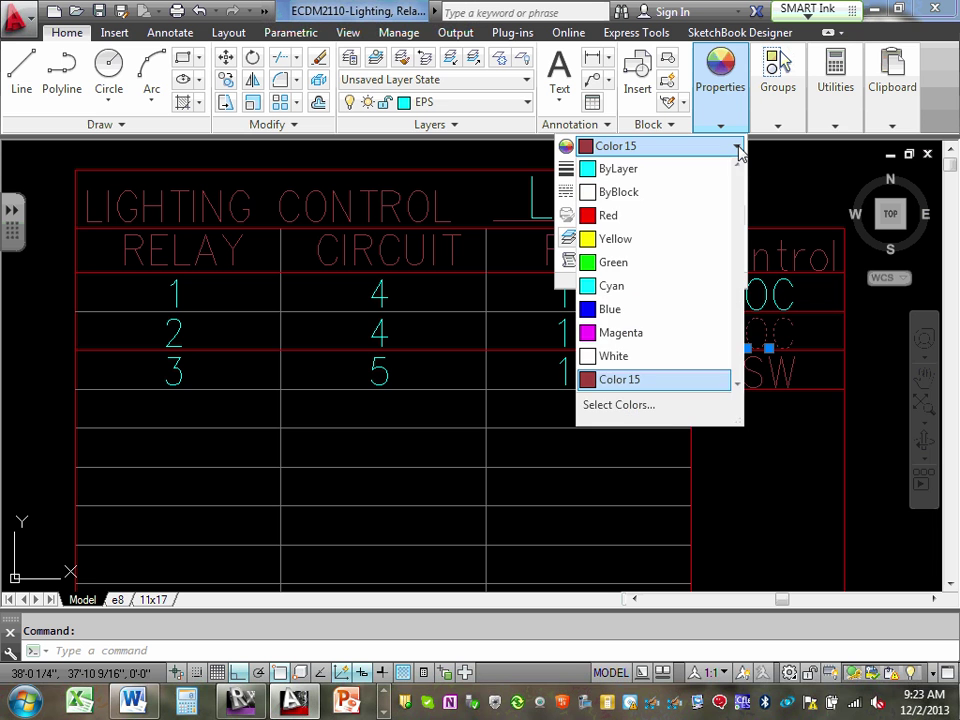
pyautogui.click(650, 176)
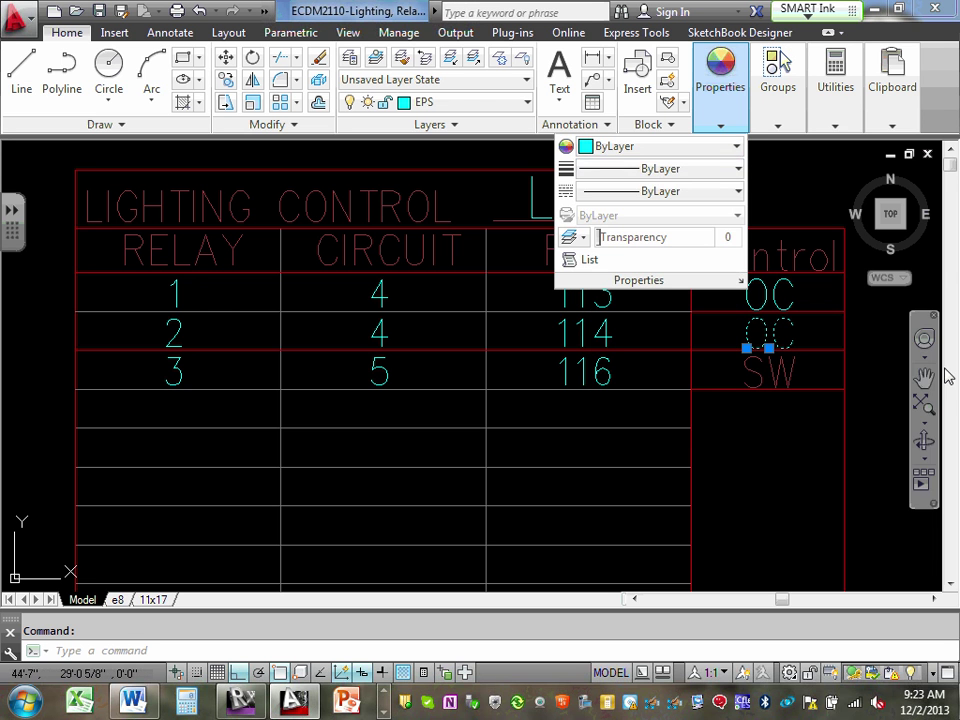
pyautogui.press('Escape')
# Step: Set the color of the third row's SW text in the Control column to ByLayer
pyautogui.click(780, 372)
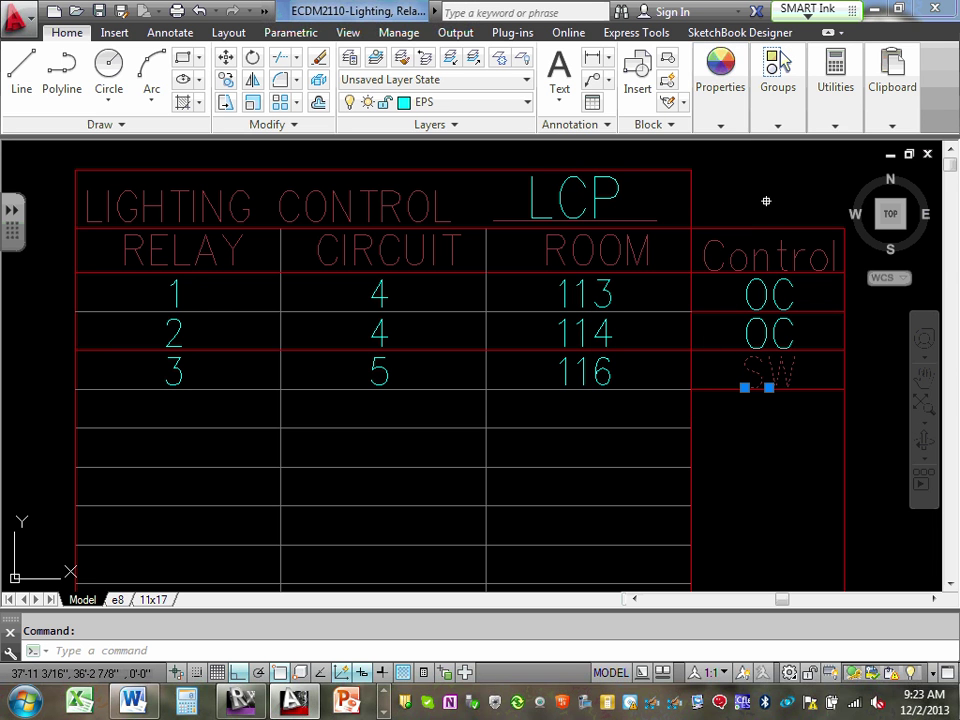
pyautogui.click(721, 130)
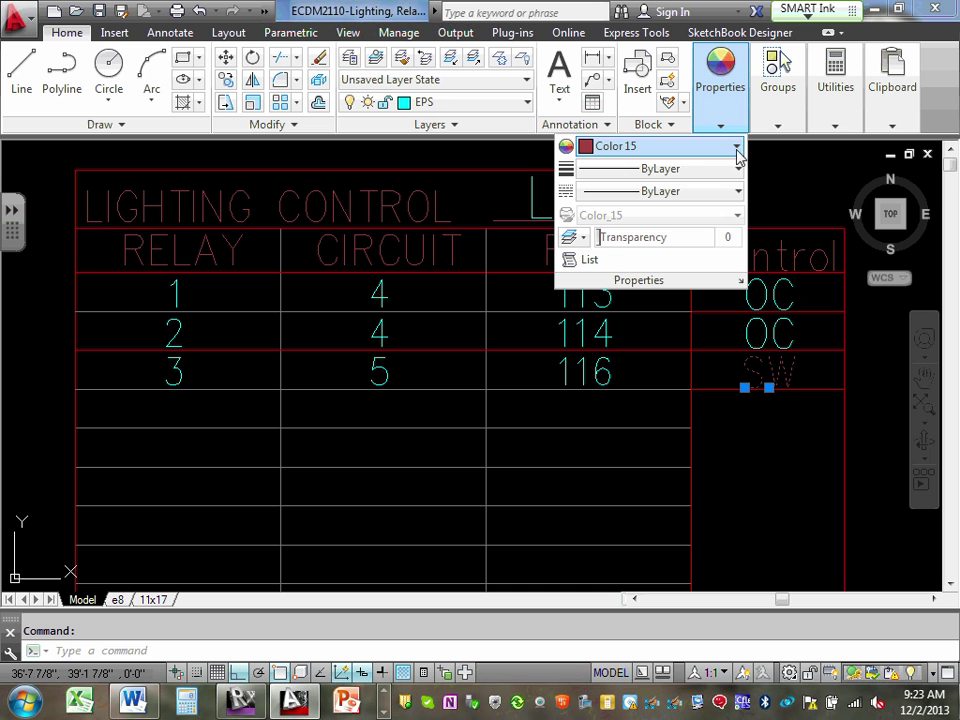
pyautogui.click(738, 148)
pyautogui.click(655, 178)
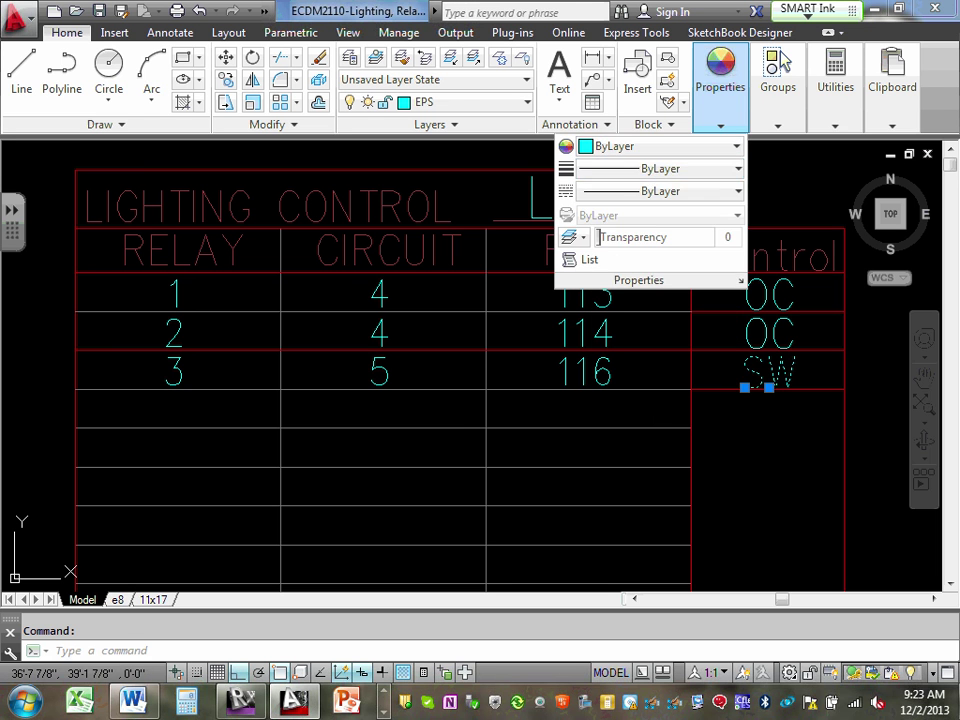
pyautogui.press('Escape')
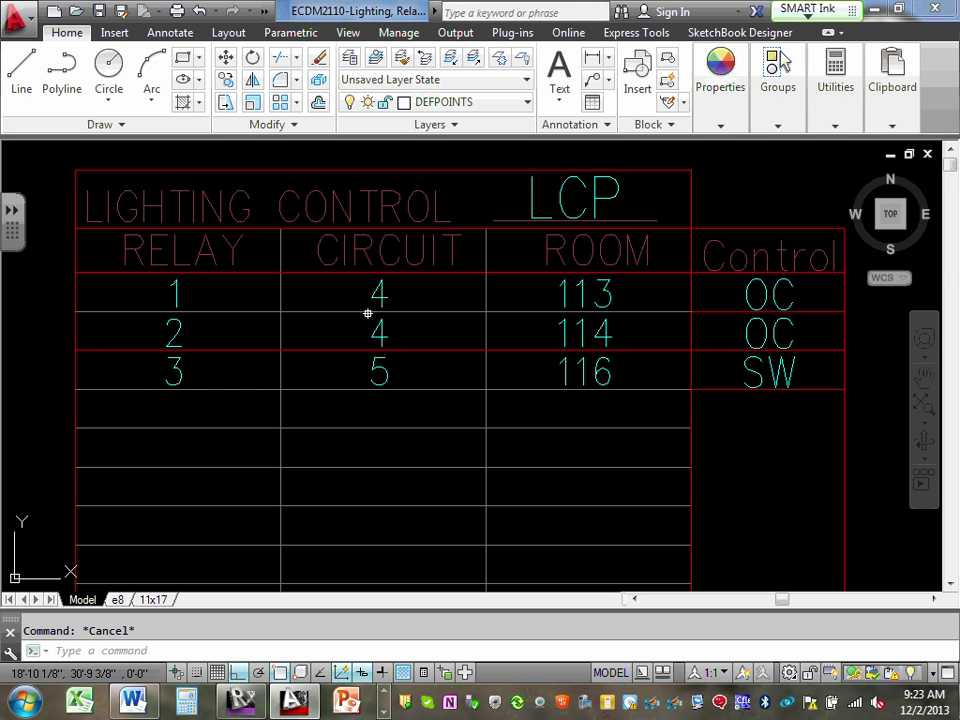
# Step: Examine the color and layer properties of the blocks in the second and third relay rows
pyautogui.click(319, 348)
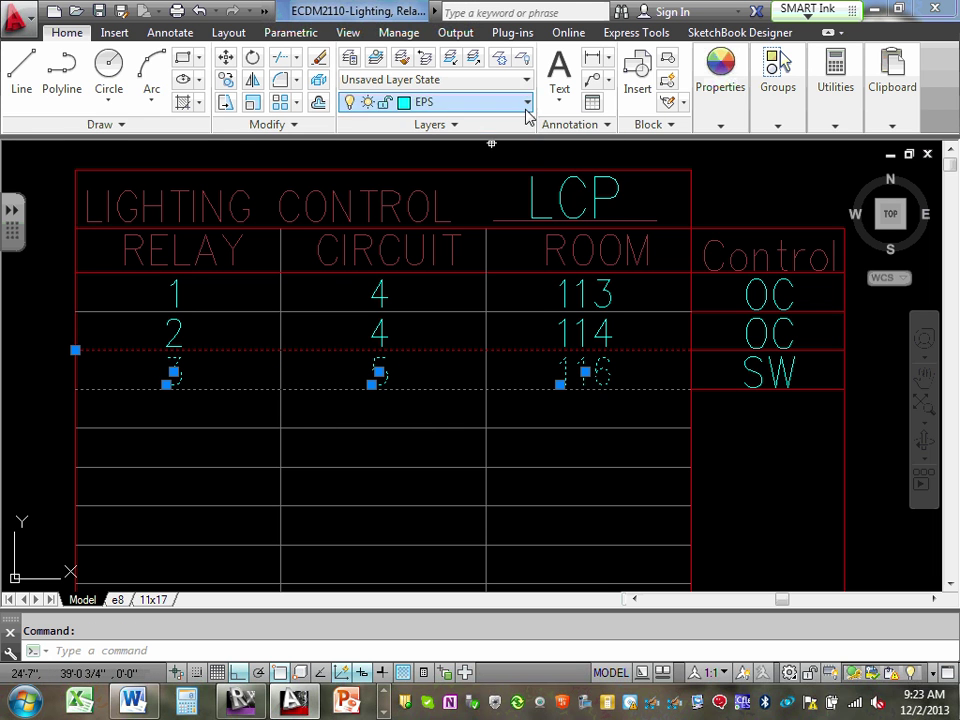
pyautogui.click(721, 128)
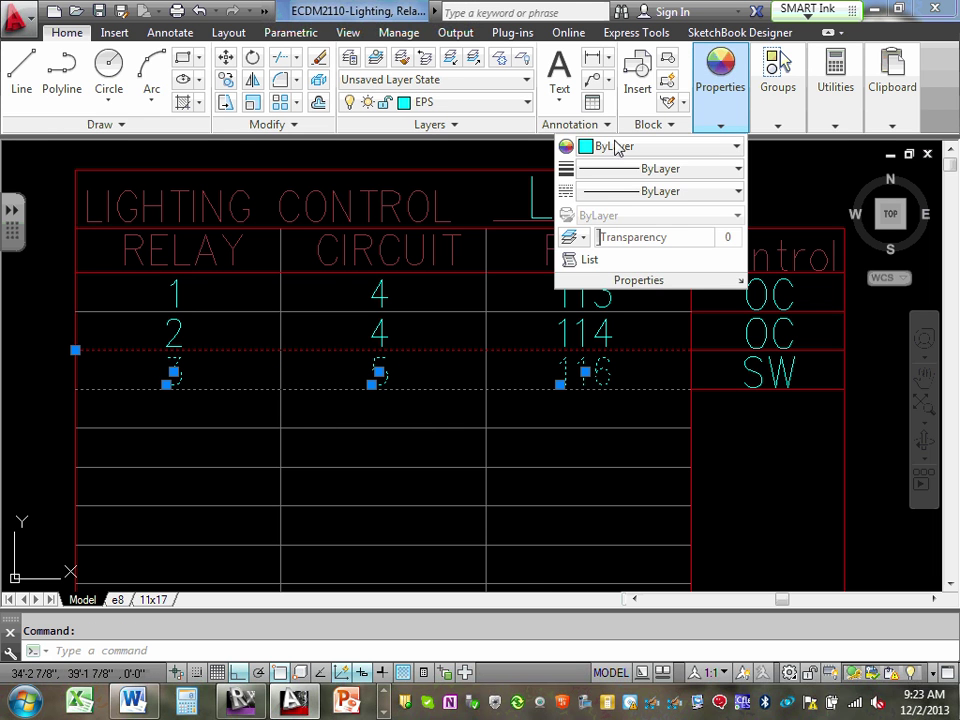
pyautogui.click(454, 312)
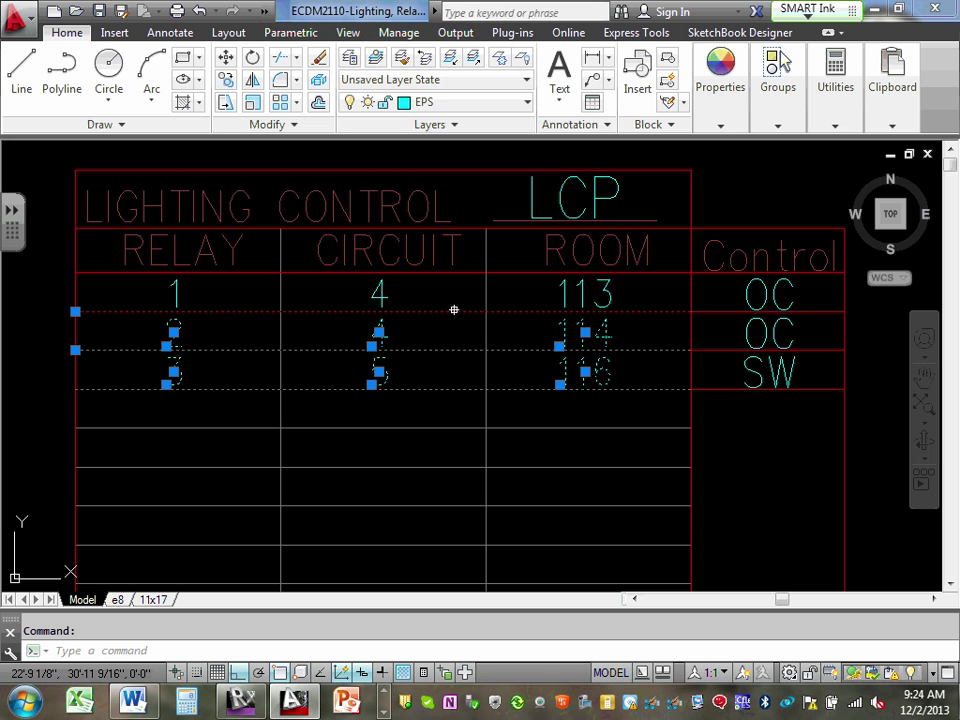
pyautogui.click(709, 128)
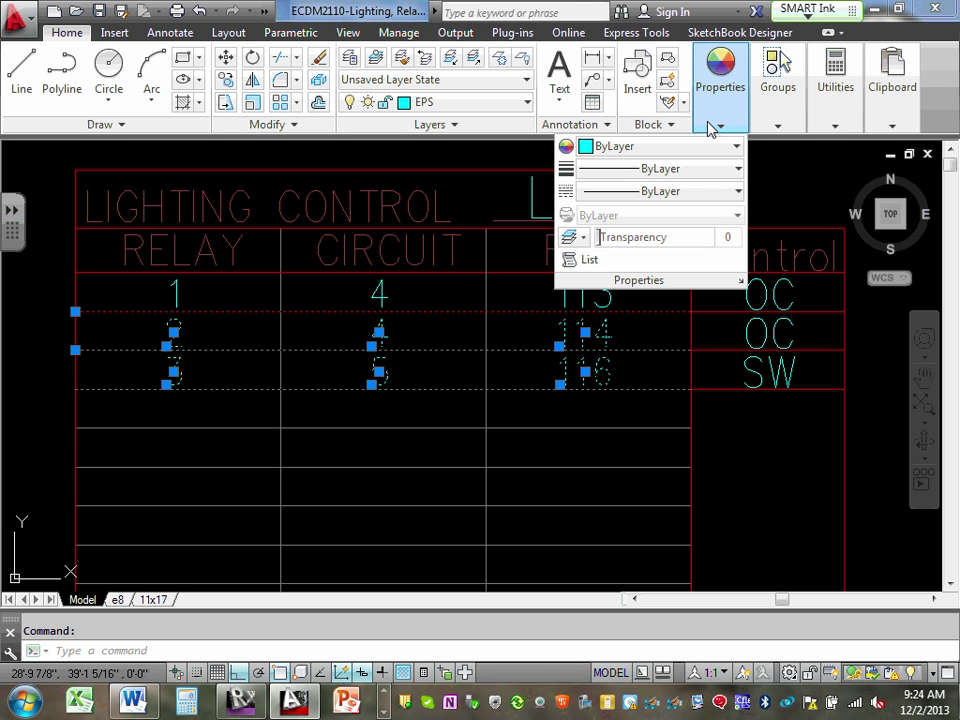
pyautogui.press('Escape')
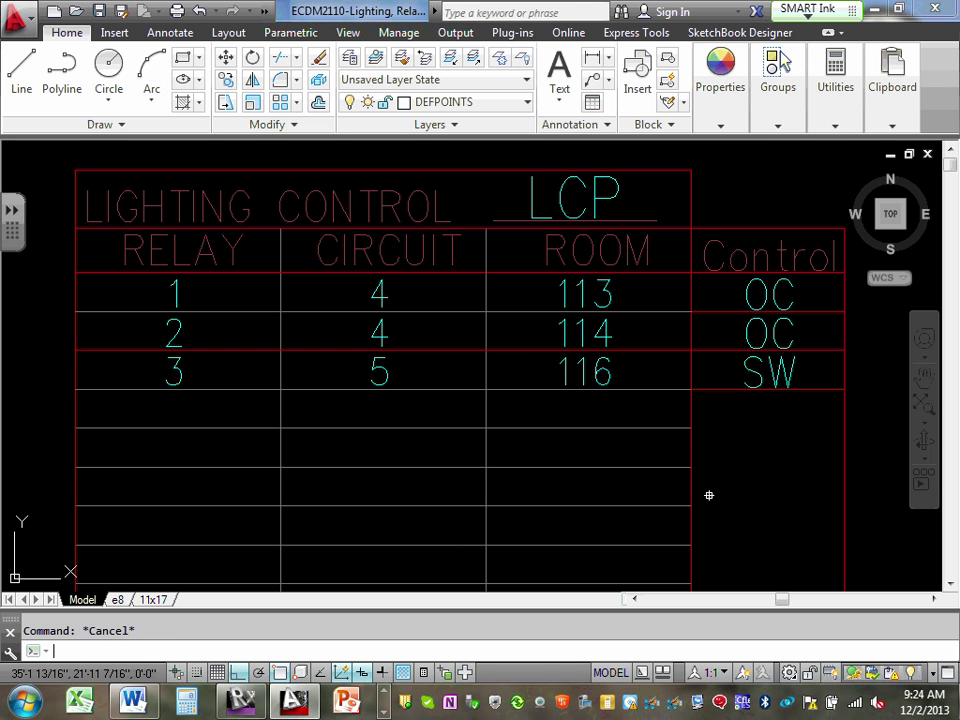
pyautogui.click(305, 315)
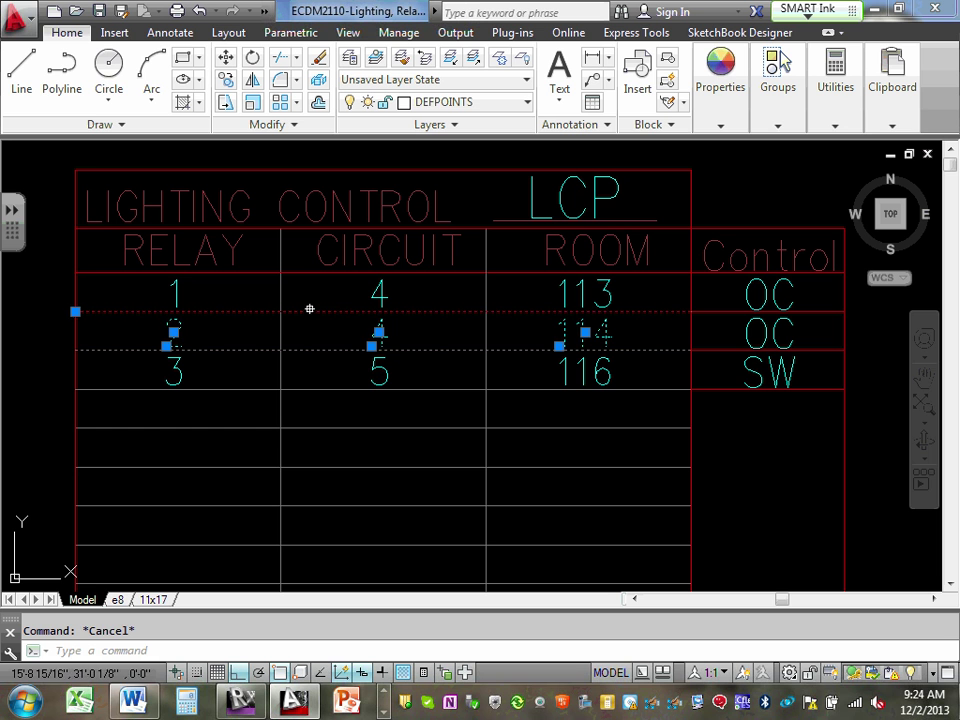
pyautogui.press('Escape')
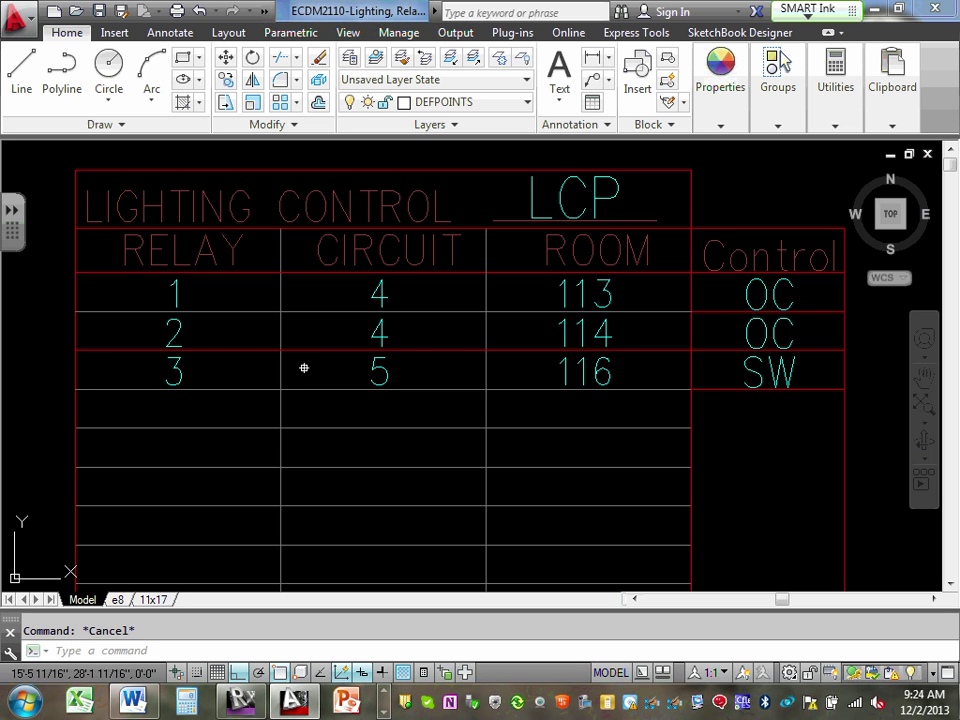
pyautogui.click(320, 348)
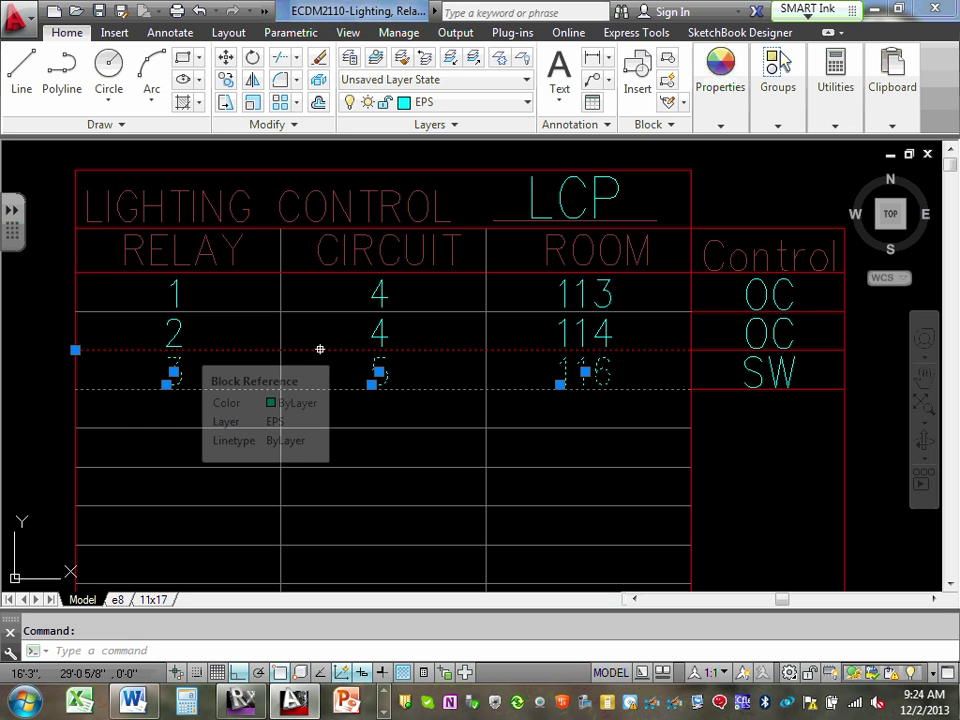
pyautogui.press('Escape')
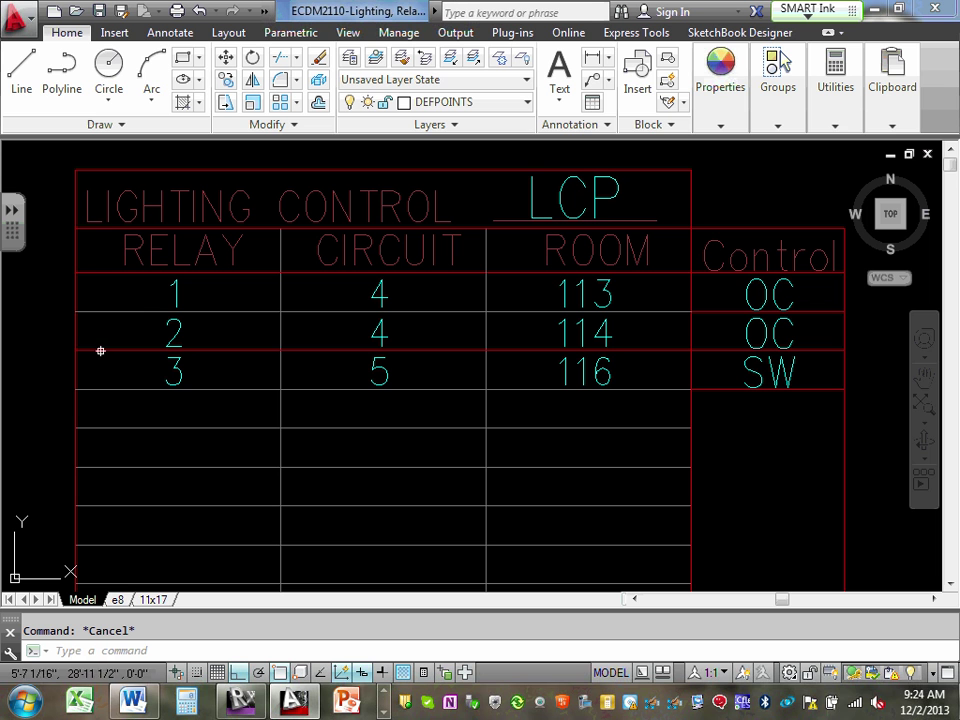
pyautogui.click(641, 310)
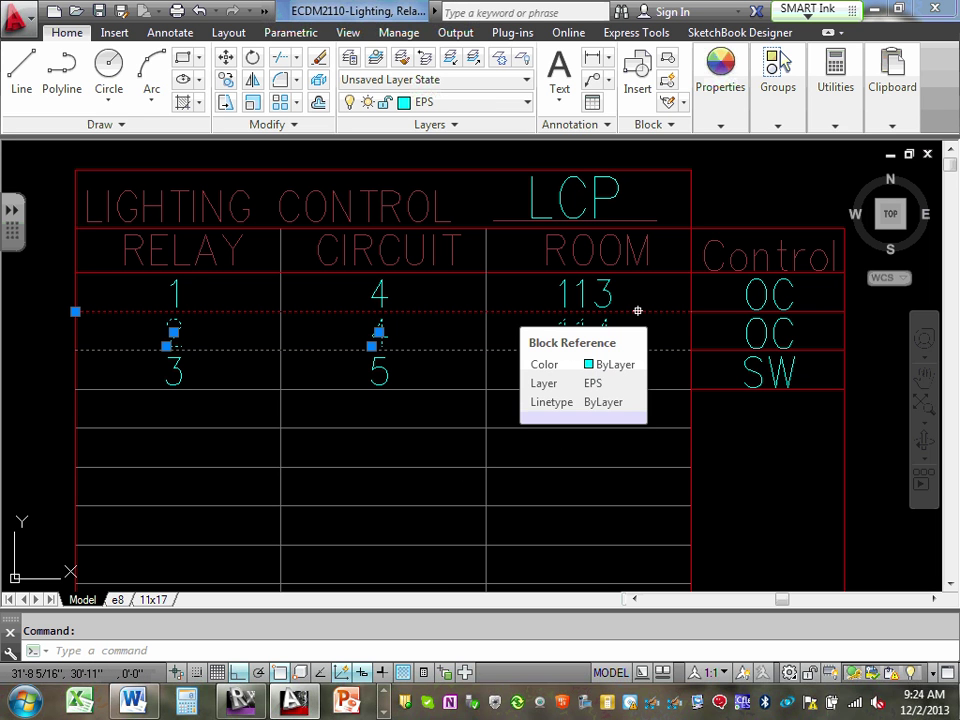
pyautogui.press('Escape')
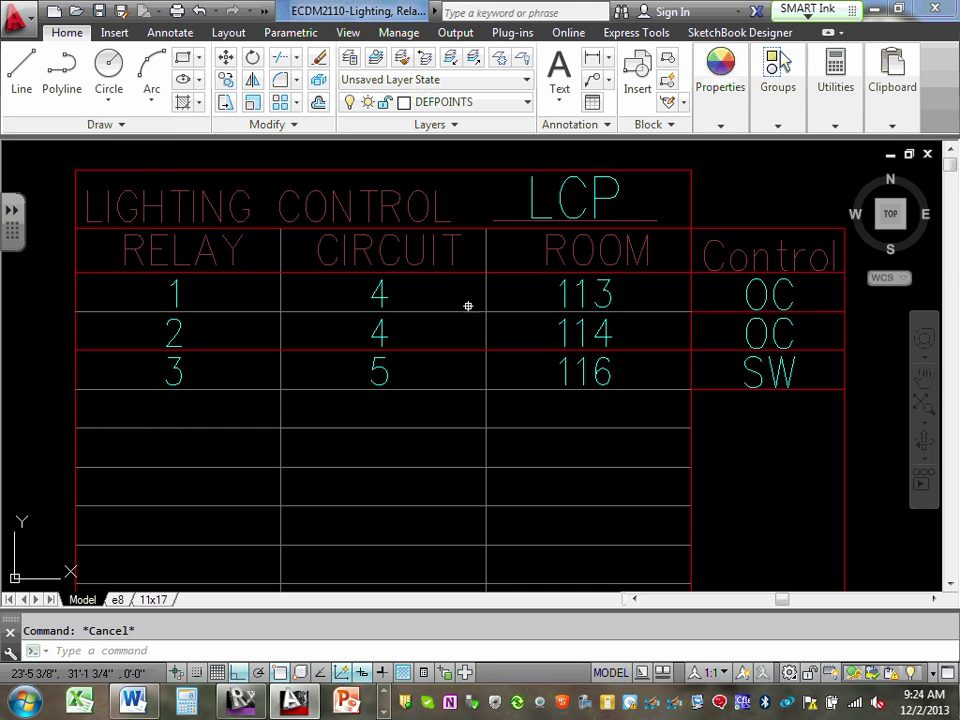
# Step: Review the lighting control schedule's filled and empty rows, from the title down to the table's lower edge
pyautogui.scroll(-2, 487, 331)
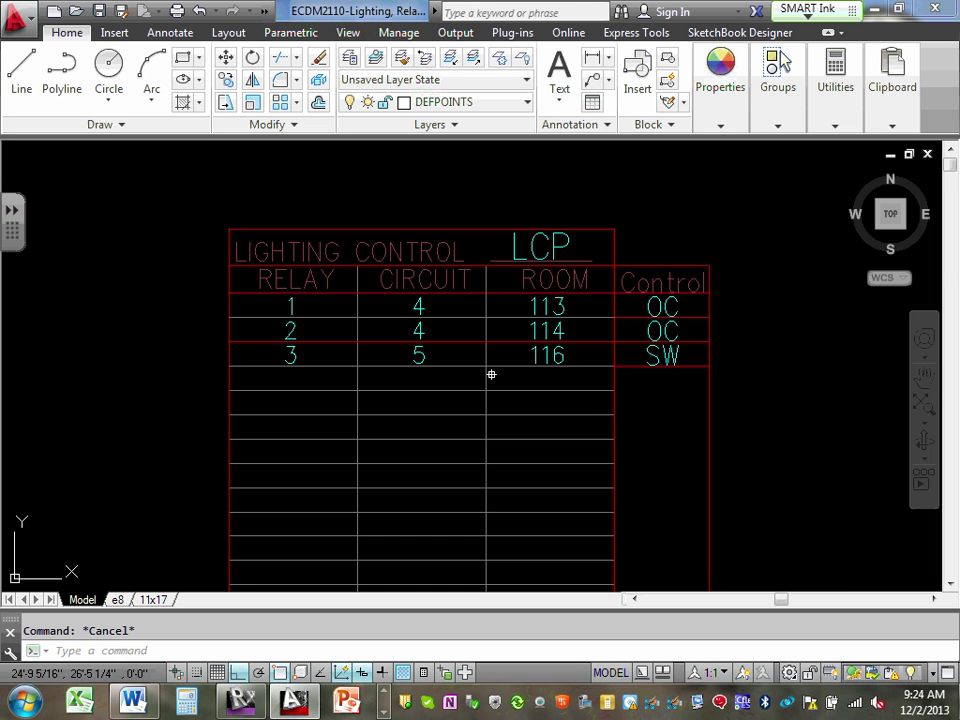
pyautogui.scroll(2, 296, 319)
pyautogui.scroll(4, 296, 317)
pyautogui.scroll(-4, 296, 317)
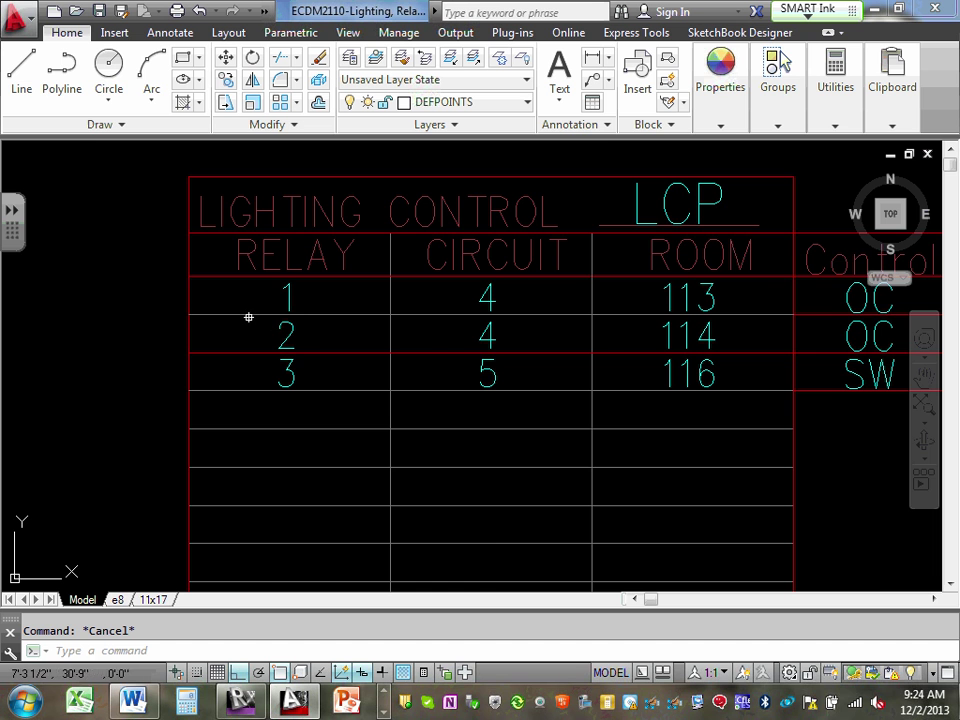
pyautogui.scroll(-4, 334, 318)
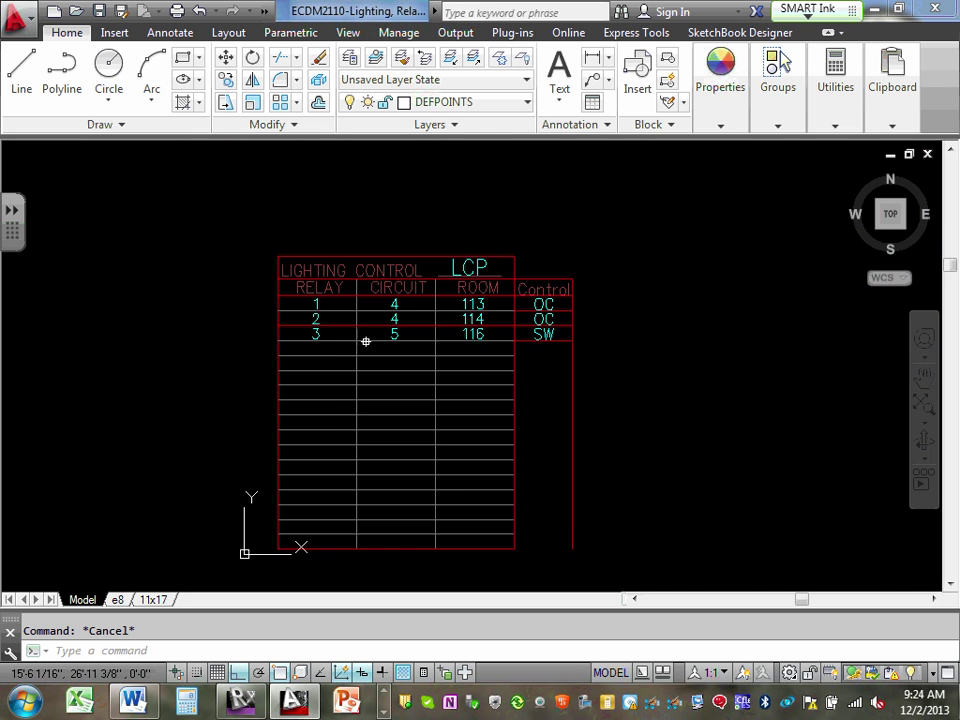
pyautogui.scroll(4, 366, 342)
pyautogui.scroll(2, 505, 368)
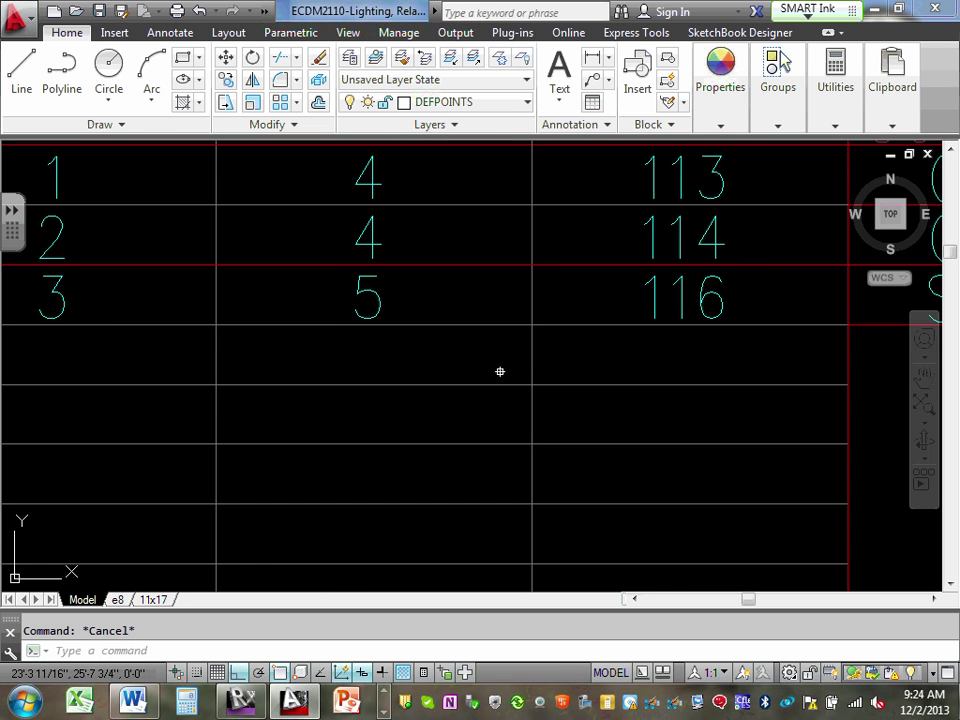
pyautogui.scroll(-4, 500, 371)
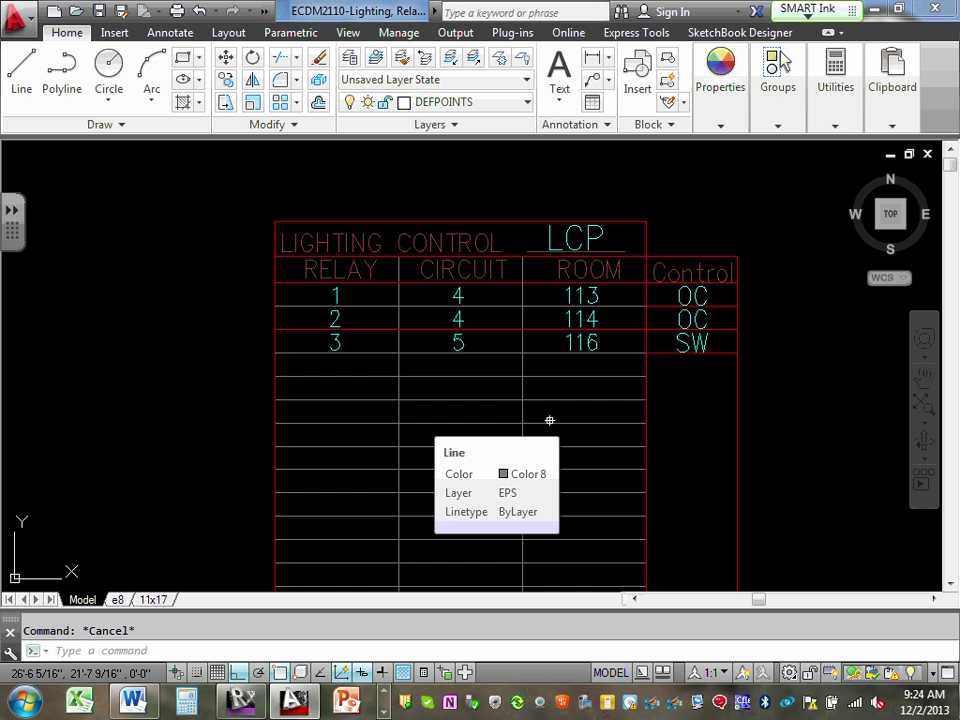
pyautogui.scroll(-6, 459, 381)
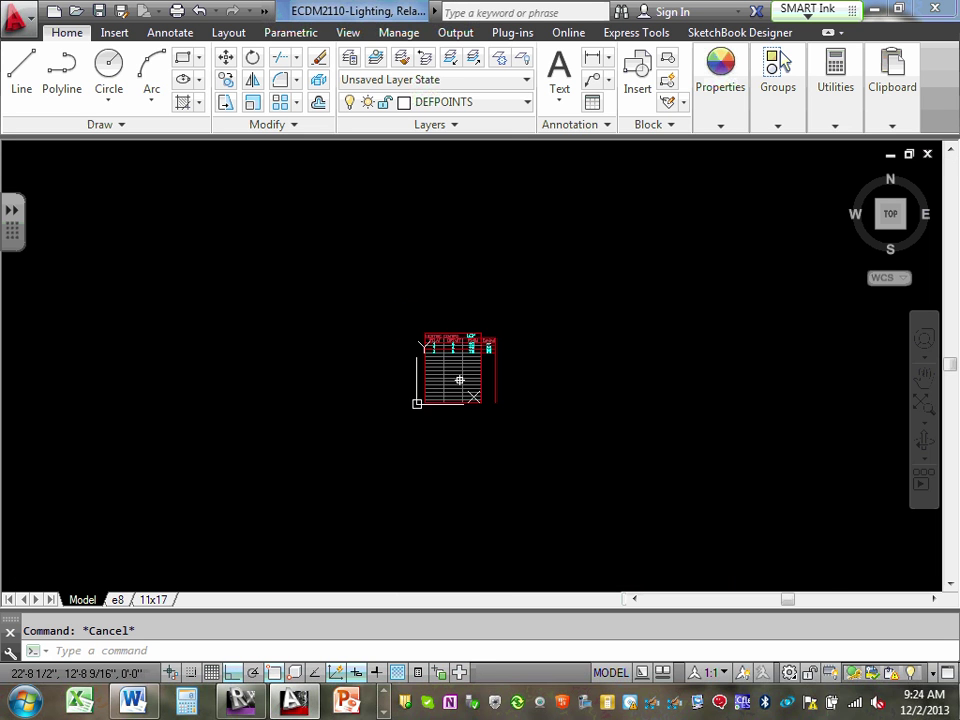
pyautogui.scroll(5, 458, 430)
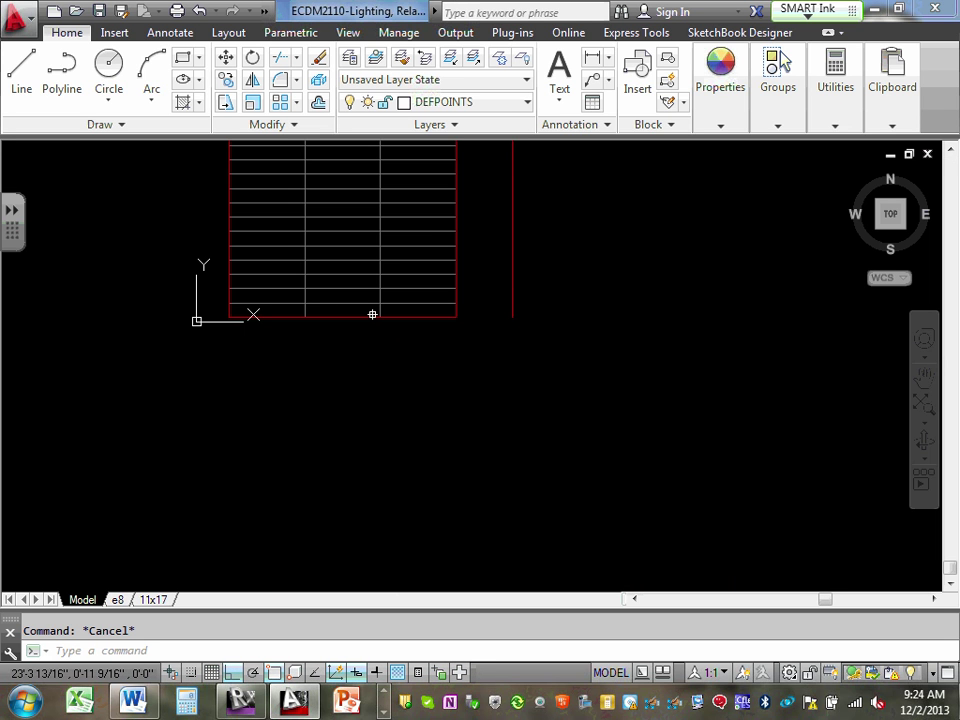
pyautogui.moveTo(372, 314)
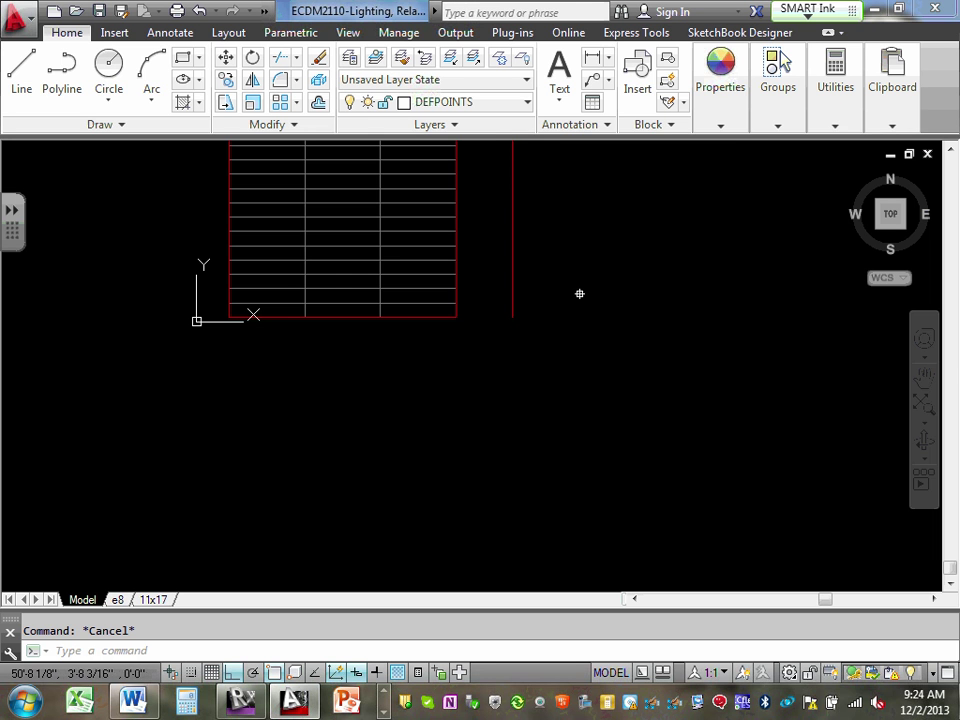
pyautogui.moveTo(579, 294); pyautogui.dragTo(688, 489, button='middle')
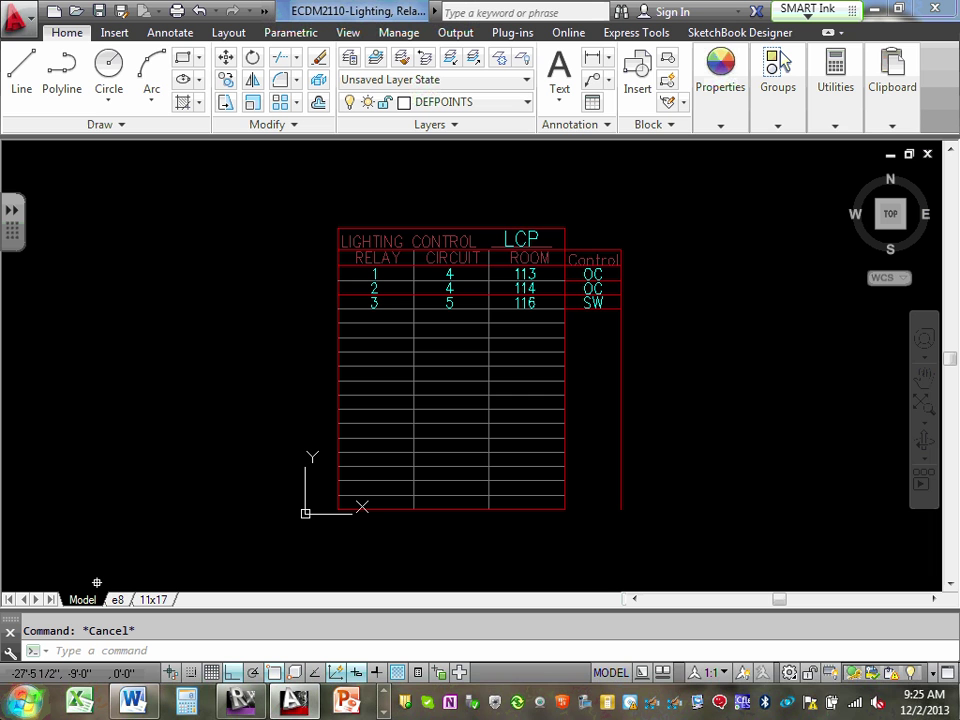
# Step: Save the schedule drawing and close AutoCAD, switching to the AutoCad drawings folder in Windows Explorer
pyautogui.click(100, 11)
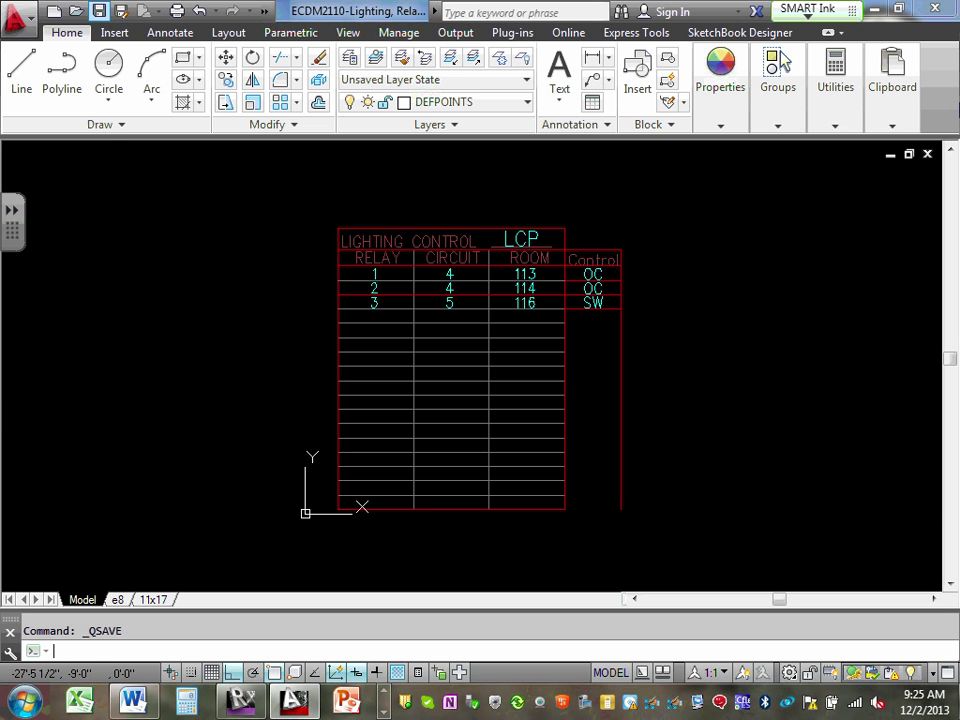
pyautogui.click(937, 10)
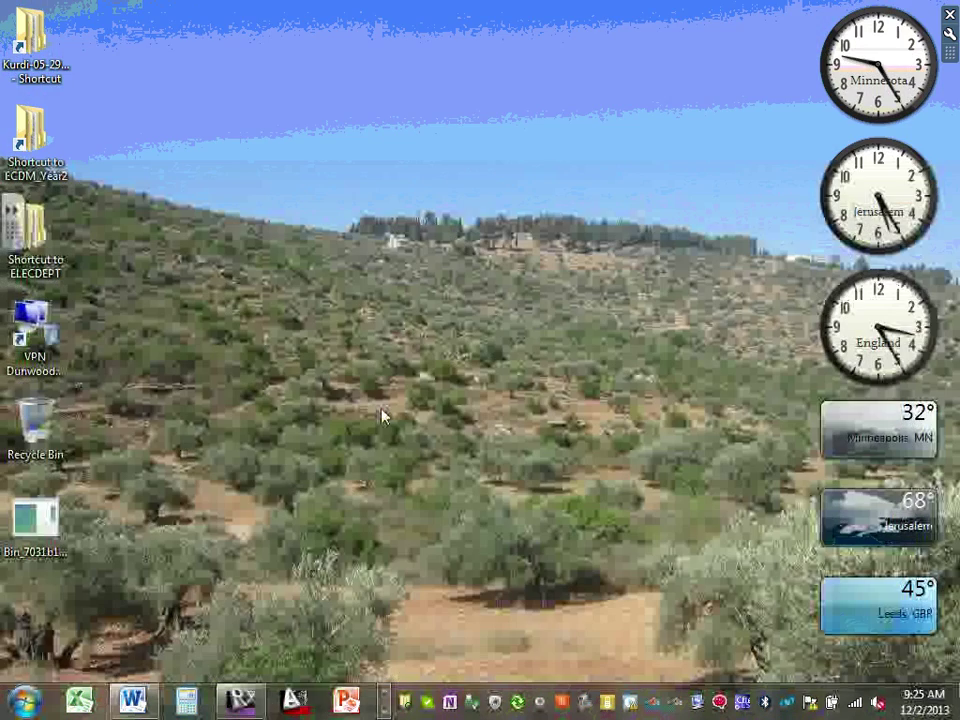
pyautogui.click(386, 693)
pyautogui.click(363, 706)
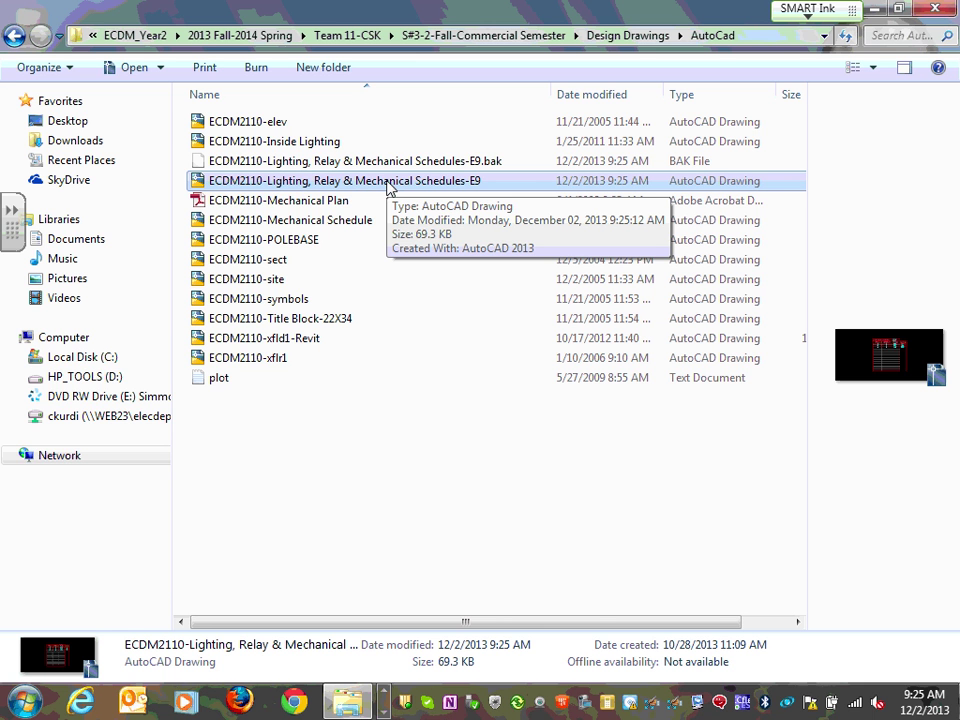
# Step: Rename the ECDM2110-Lighting, Relay & Mechanical Schedules-E9 drawing file as ECDM2110-Relay Schedule-E9
pyautogui.rightClick(386, 189)
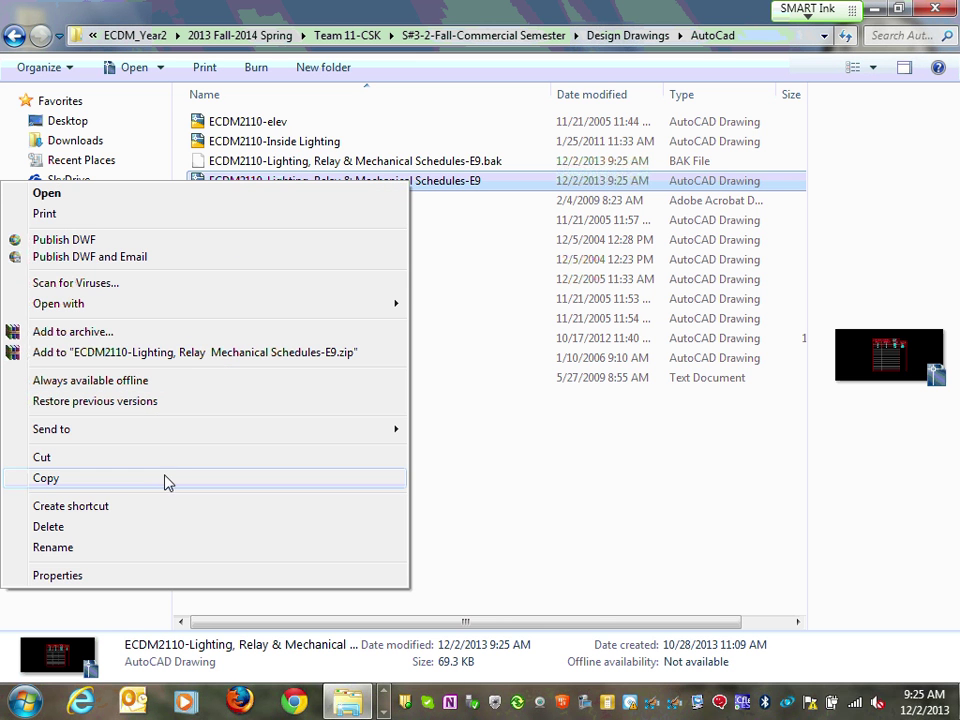
pyautogui.click(113, 550)
pyautogui.click(310, 181)
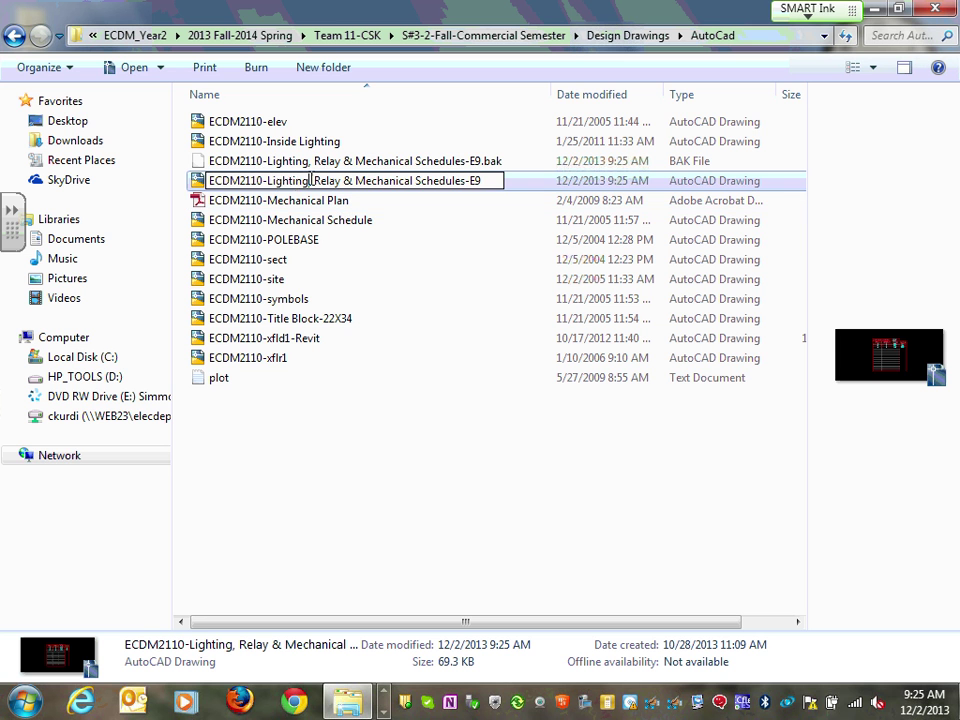
pyautogui.moveTo(284, 181); pyautogui.dragTo(316, 181)
pyautogui.press('BackSpace')
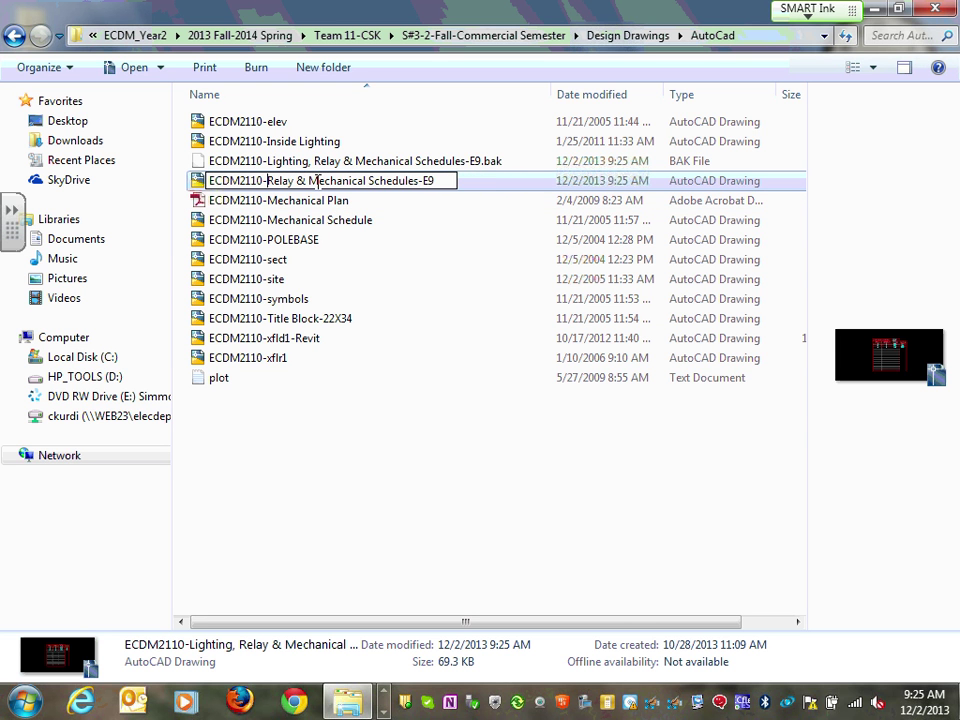
pyautogui.moveTo(298, 181); pyautogui.dragTo(369, 176)
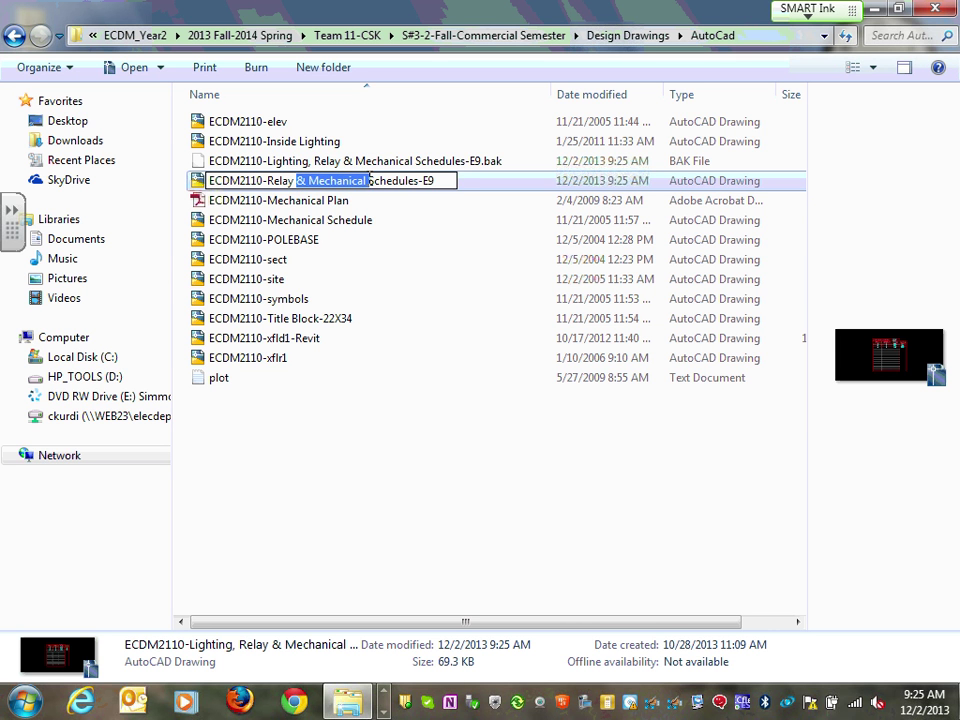
pyautogui.press('BackSpace')
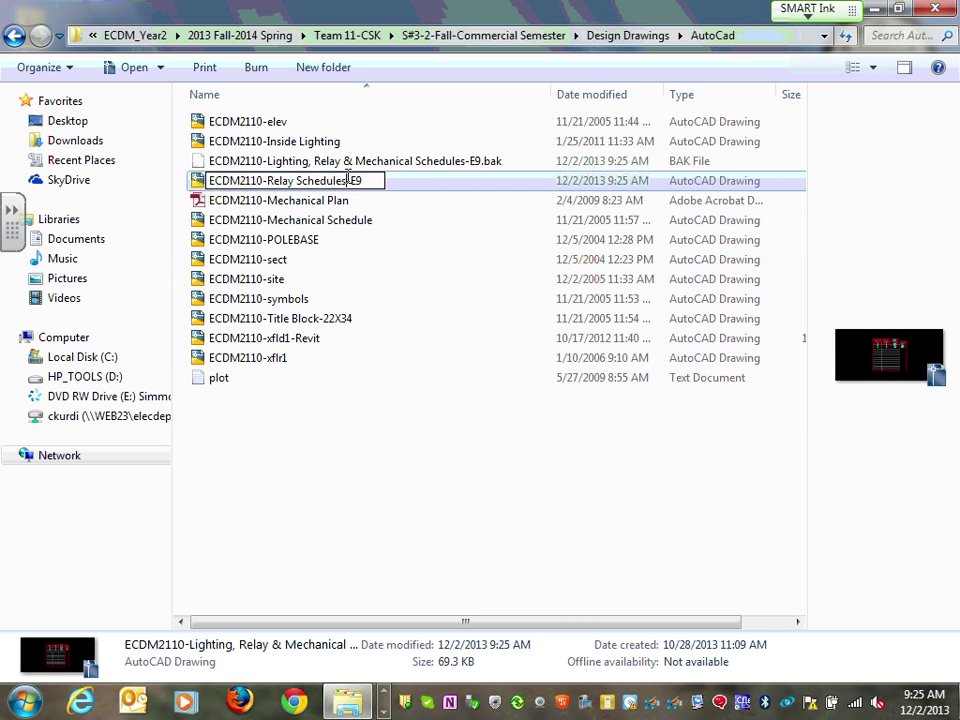
pyautogui.press('BackSpace')
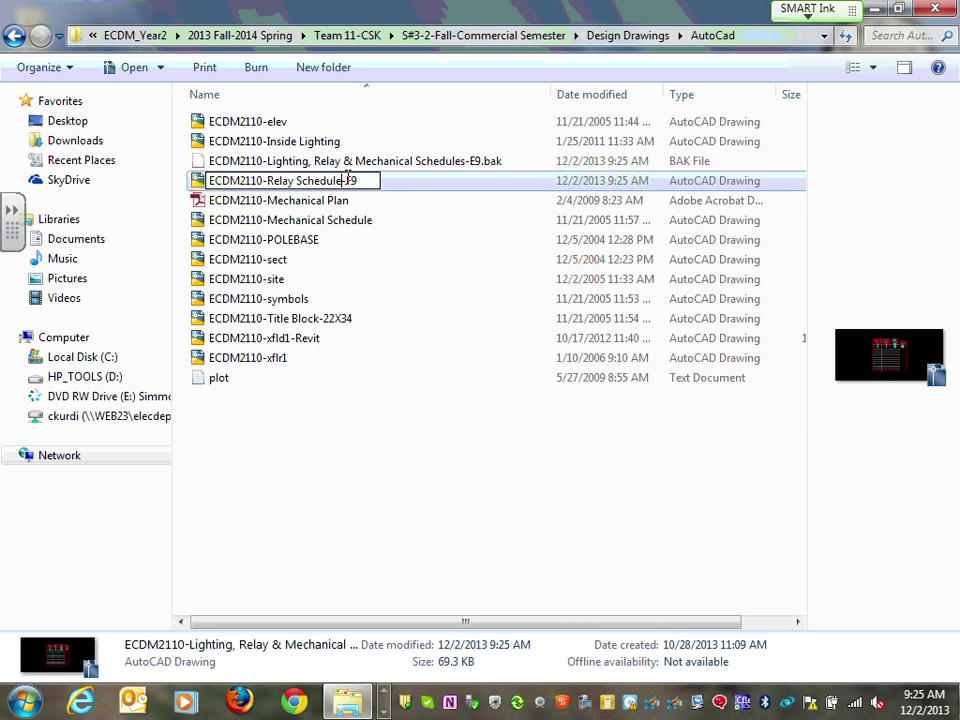
pyautogui.click(305, 205)
pyautogui.click(325, 183)
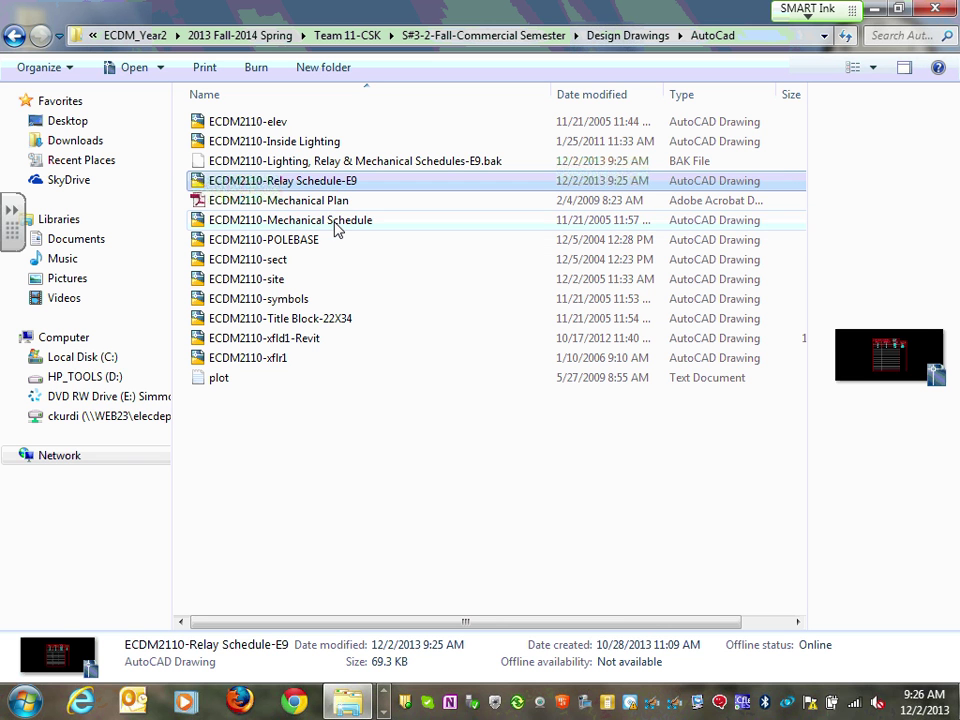
# Step: Rename the ECDM2110-Mechanical Schedule drawing file as ECDM2110-Mechanical Schedule-E9
pyautogui.click(335, 221)
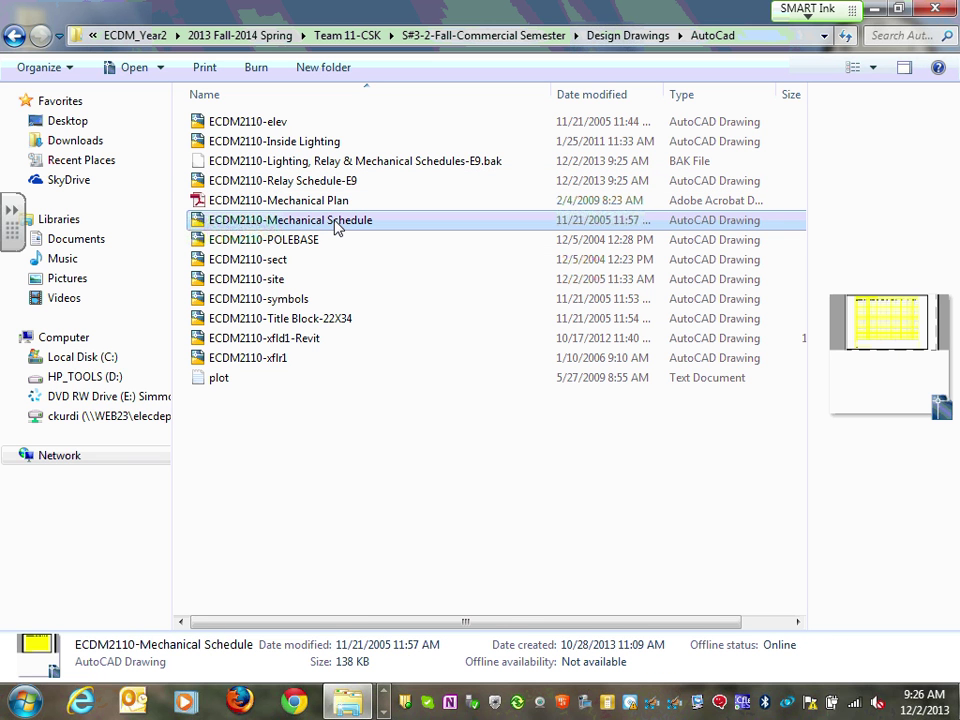
pyautogui.rightClick(335, 224)
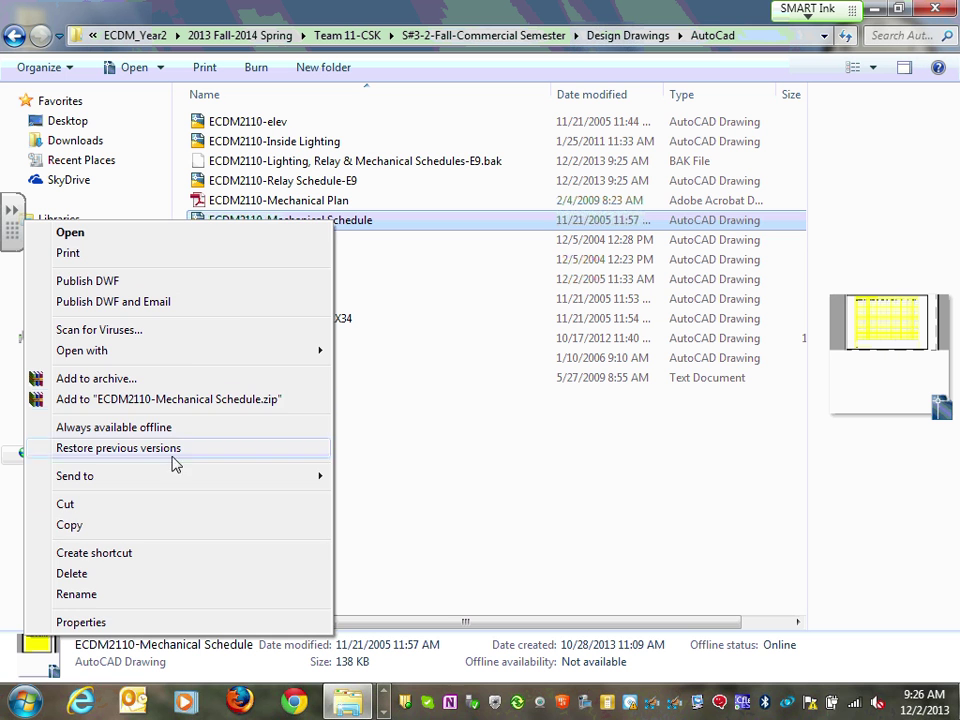
pyautogui.click(76, 594)
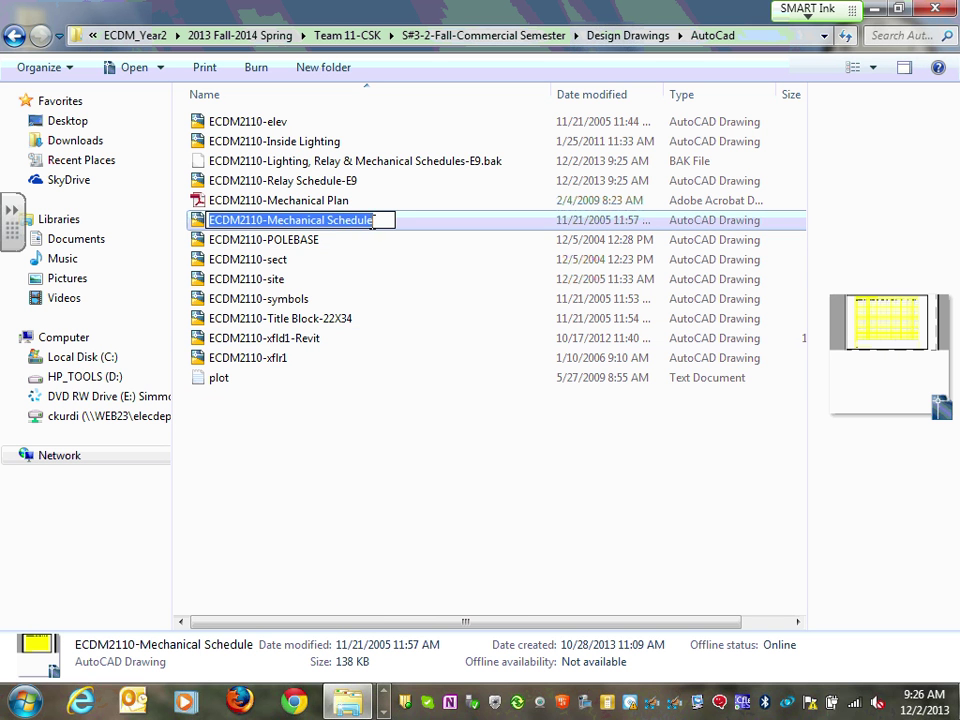
pyautogui.press('End')
pyautogui.write('-')
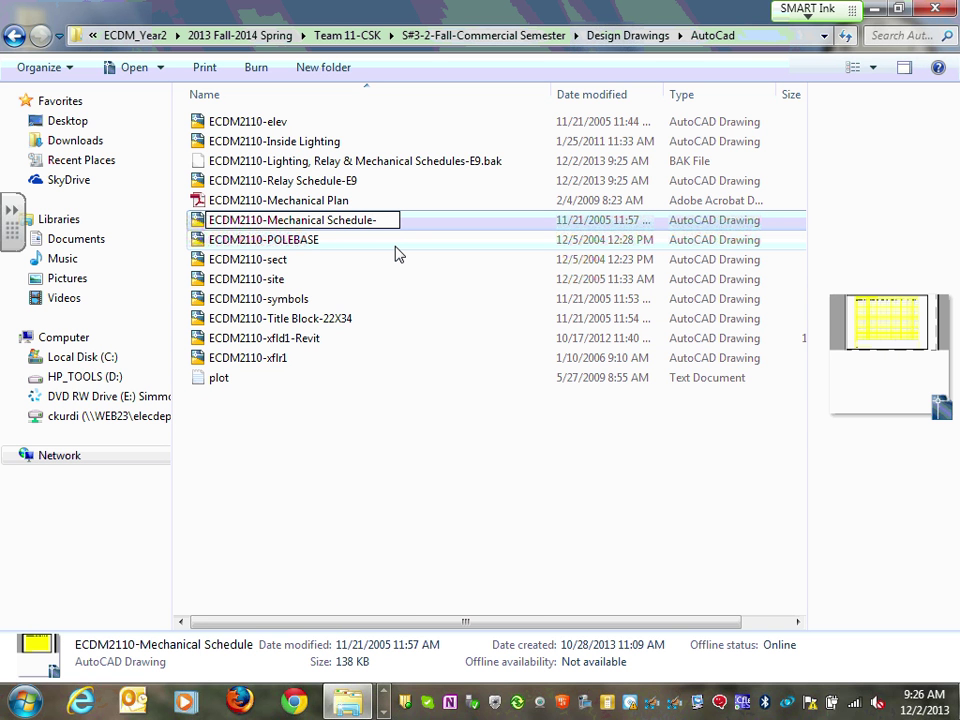
pyautogui.write('E9')
pyautogui.press('Return')
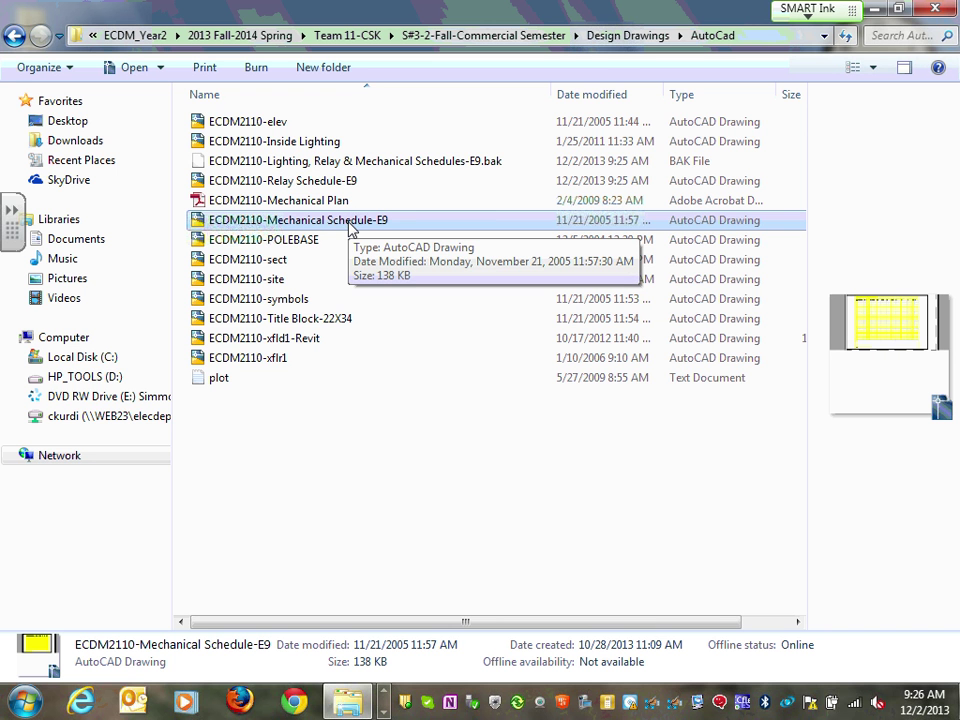
# Step: Open the ECDM2110-Mechanical Schedule-E9 drawing in AutoCAD, continuing past the borrowed-license and educational plot stamp notices
pyautogui.doubleClick(352, 220)
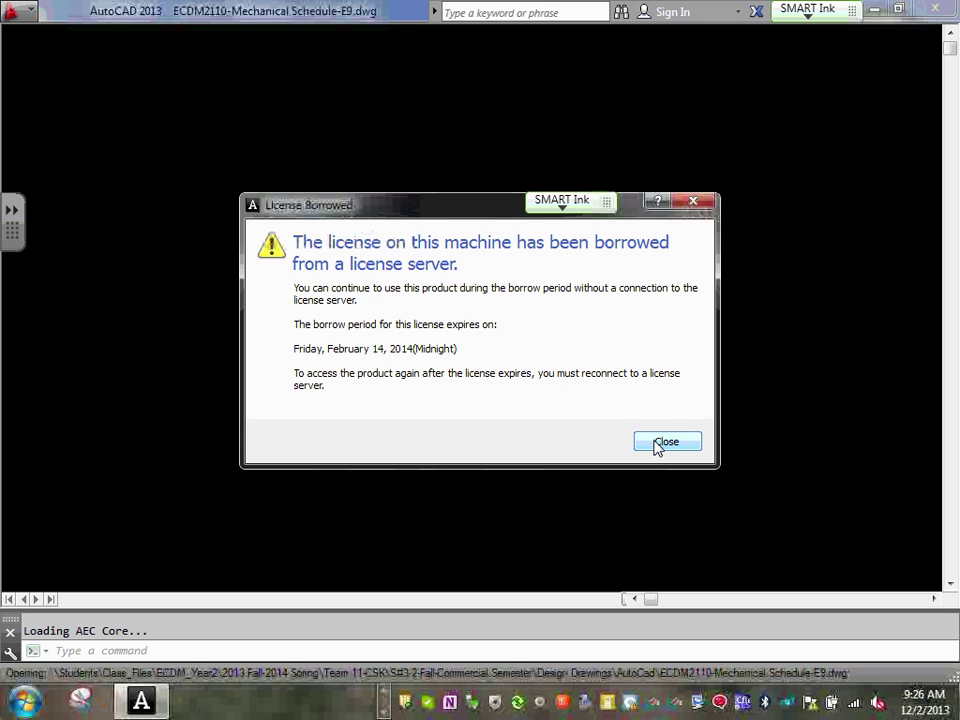
pyautogui.click(665, 441)
pyautogui.click(625, 396)
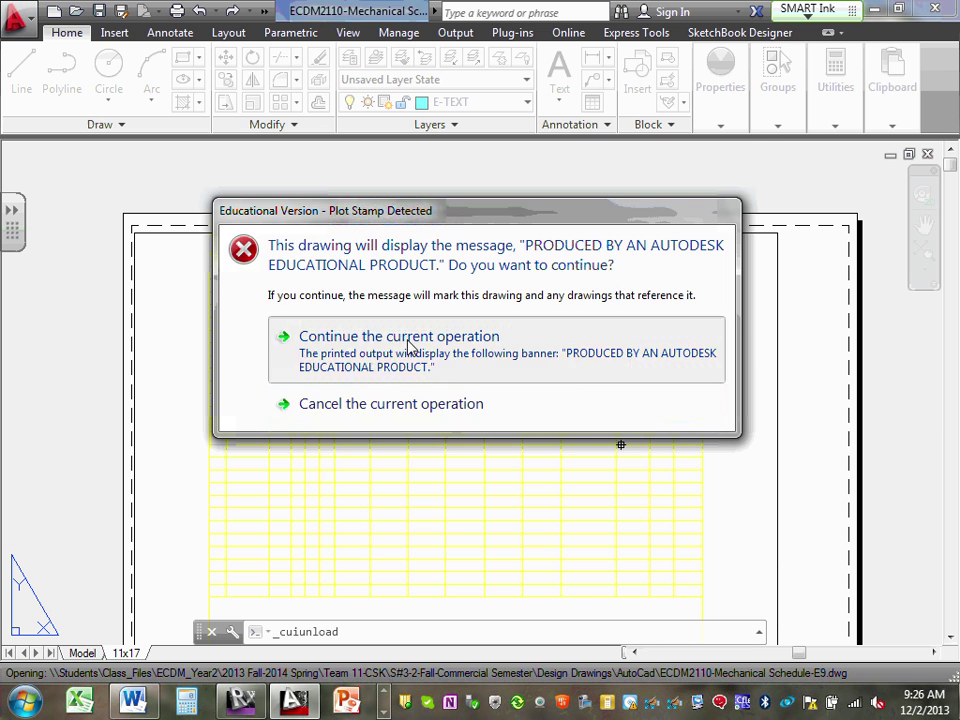
pyautogui.click(408, 345)
pyautogui.click(511, 410)
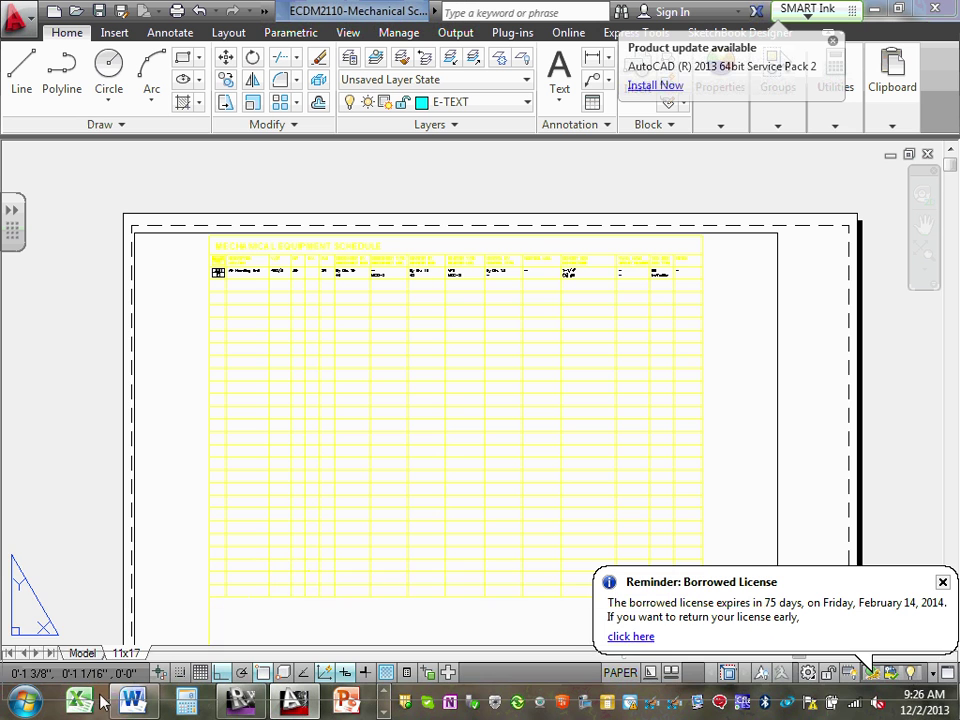
pyautogui.click(942, 582)
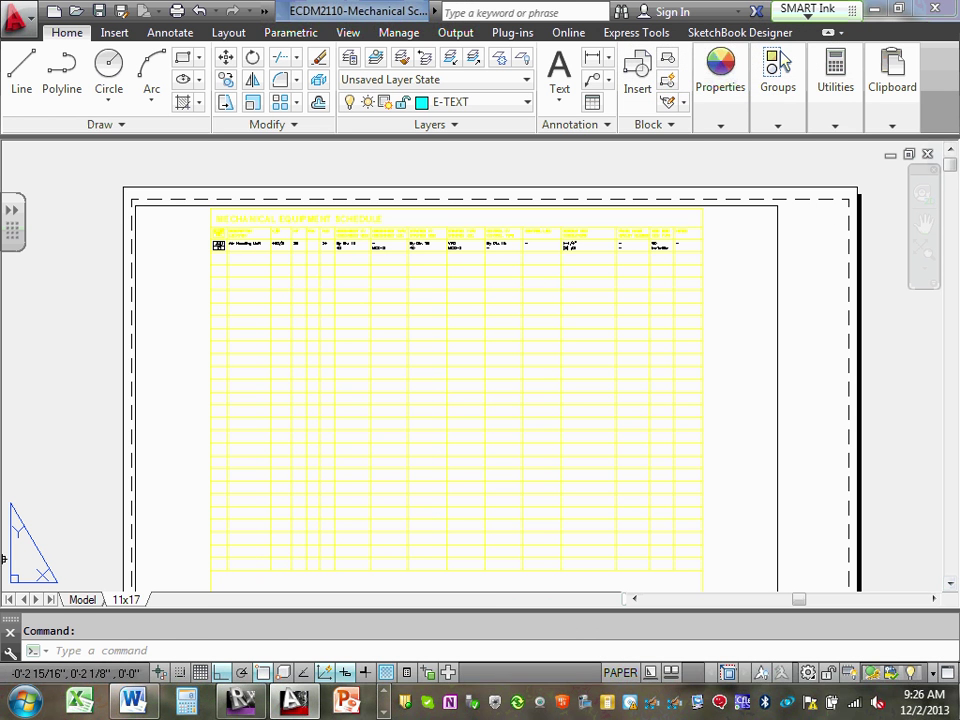
# Step: Switch to model space and look over the whole mechanical equipment schedule, fitting it to the drawing extents
pyautogui.click(82, 600)
pyautogui.scroll(-5, 435, 390)
pyautogui.scroll(3, 462, 355)
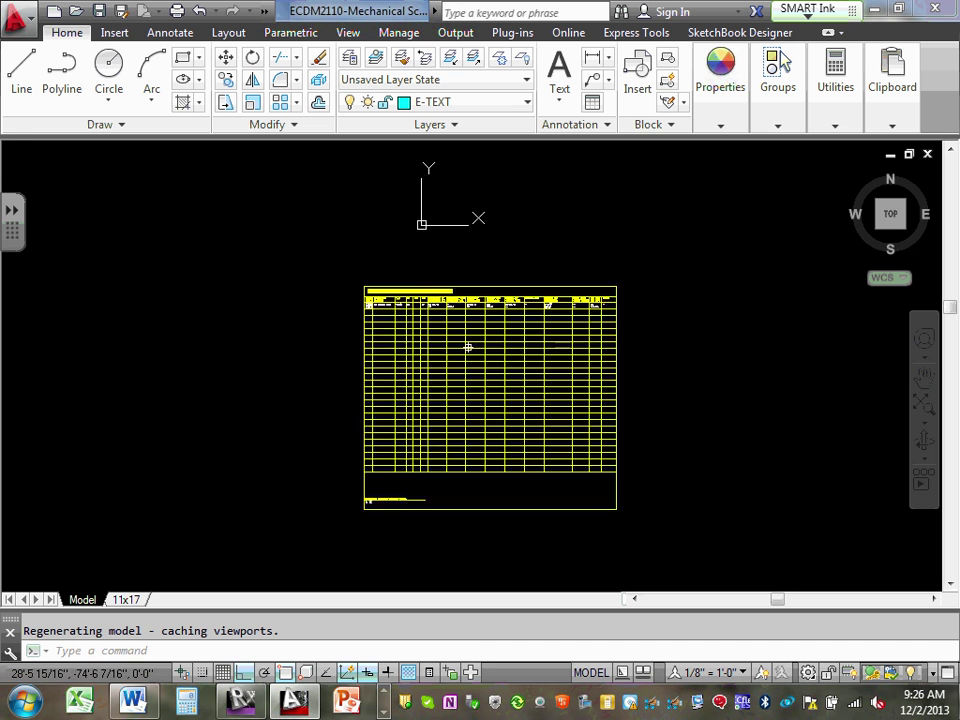
pyautogui.scroll(5, 475, 350)
pyautogui.scroll(-4, 420, 330)
pyautogui.scroll(1, 365, 267)
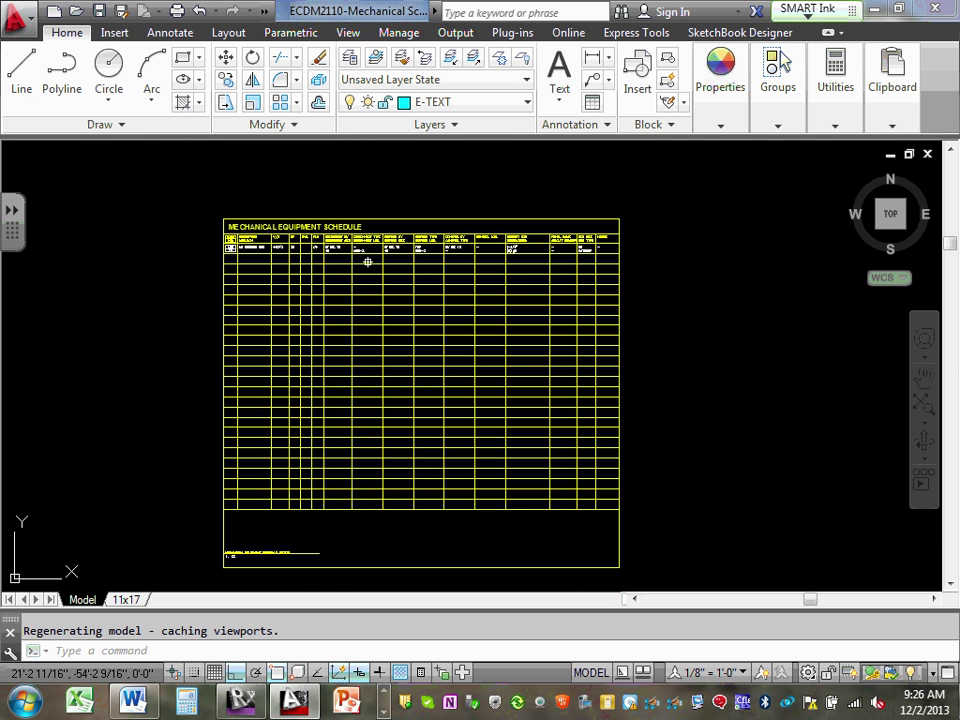
pyautogui.click(349, 280)
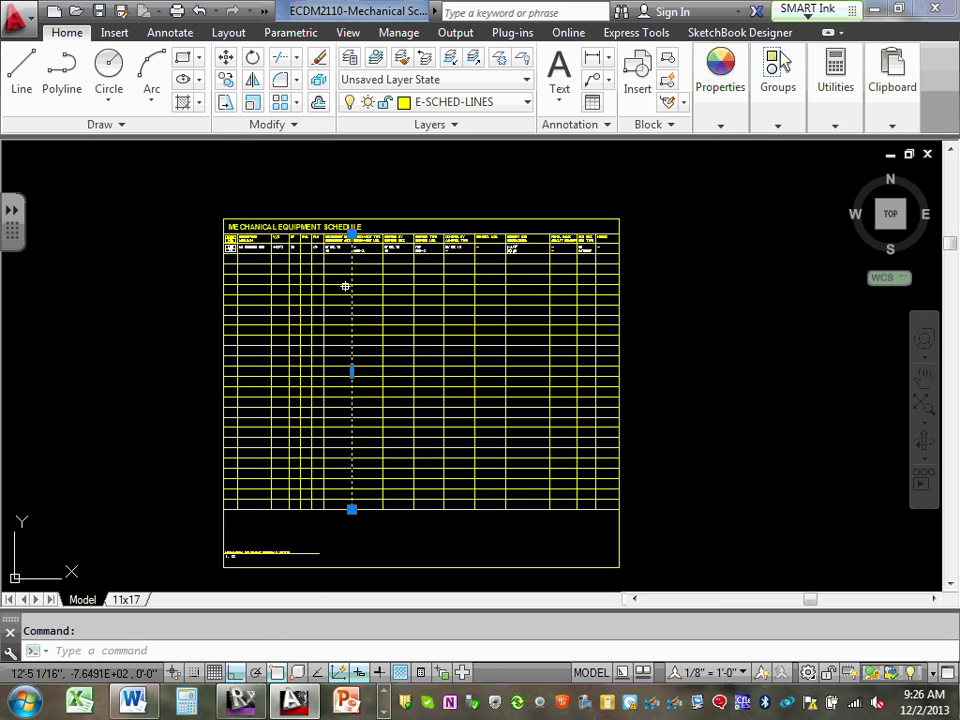
pyautogui.scroll(-1, 345, 290)
pyautogui.press('Escape')
pyautogui.scroll(4, 299, 220)
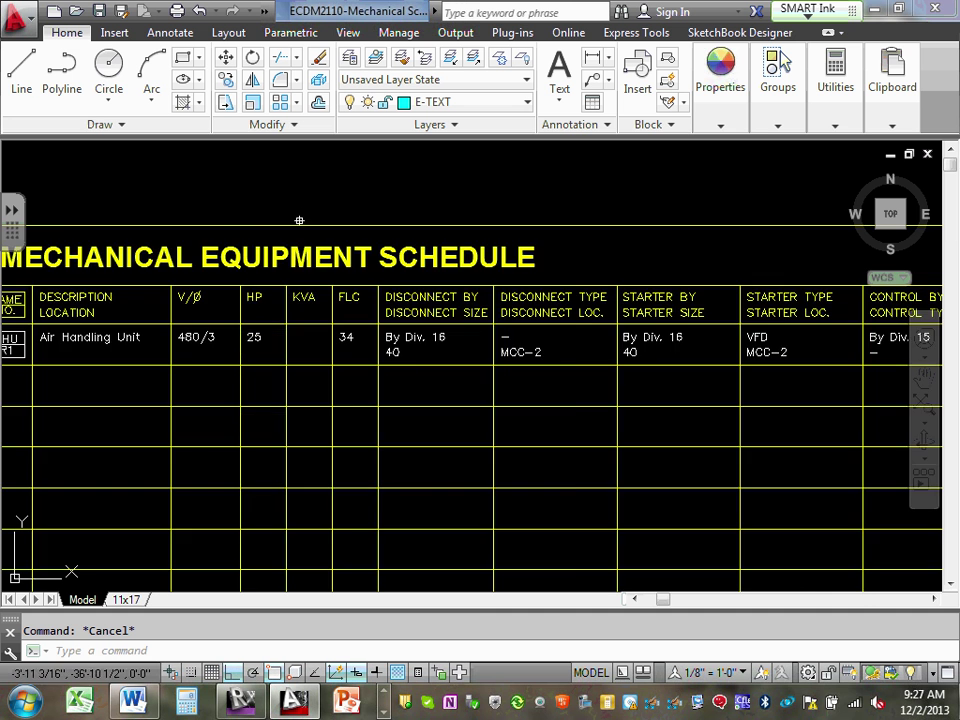
pyautogui.scroll(-5, 299, 220)
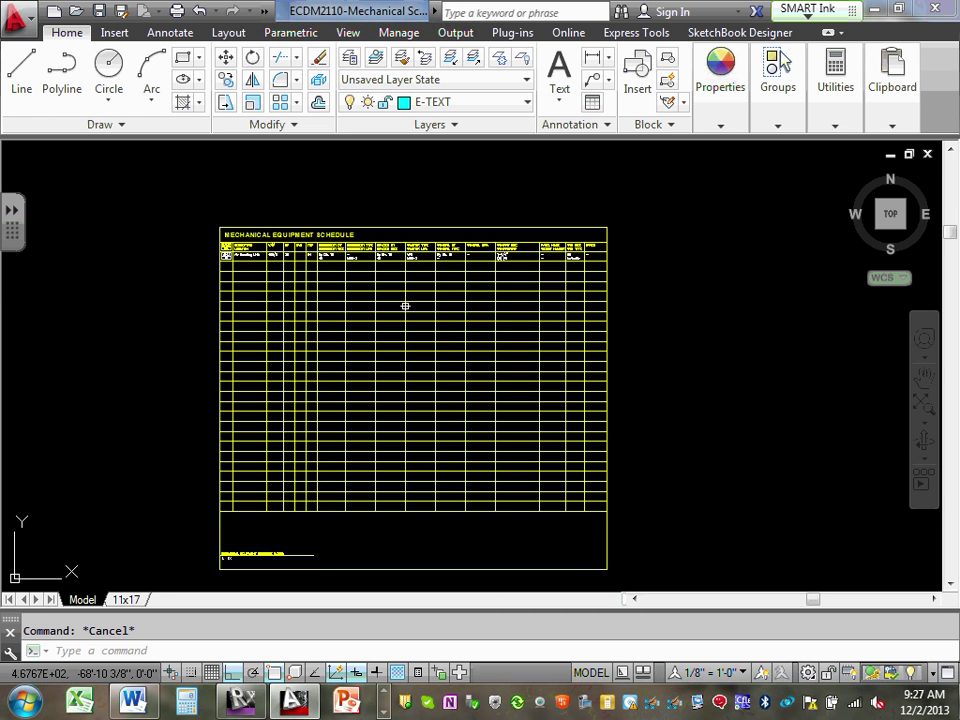
pyautogui.write('z')
pyautogui.press('Return')
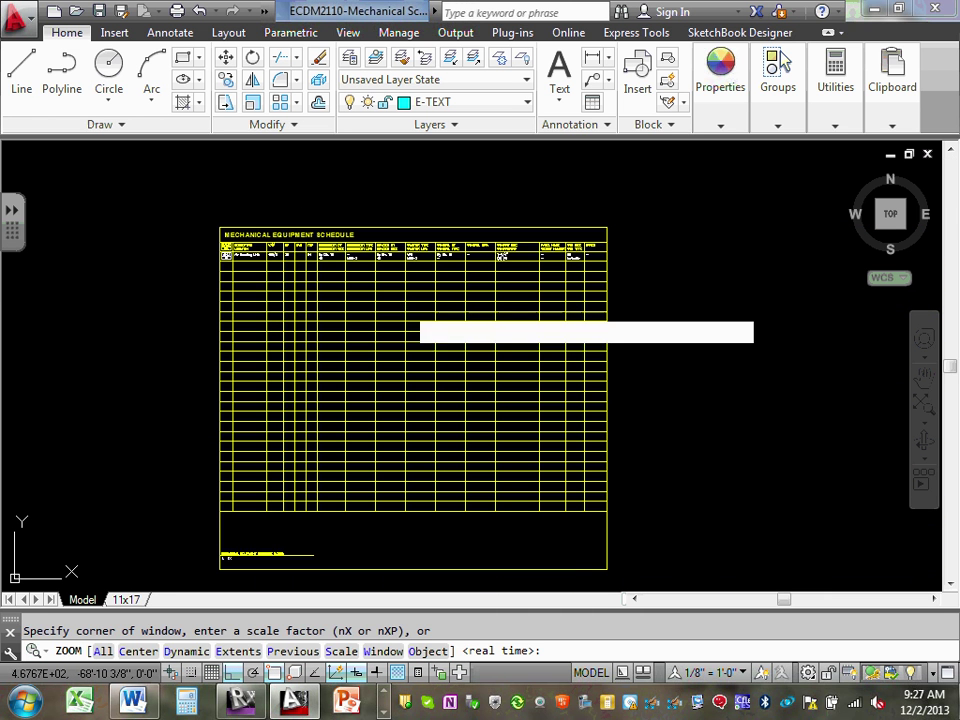
pyautogui.write('e')
pyautogui.press('Return')
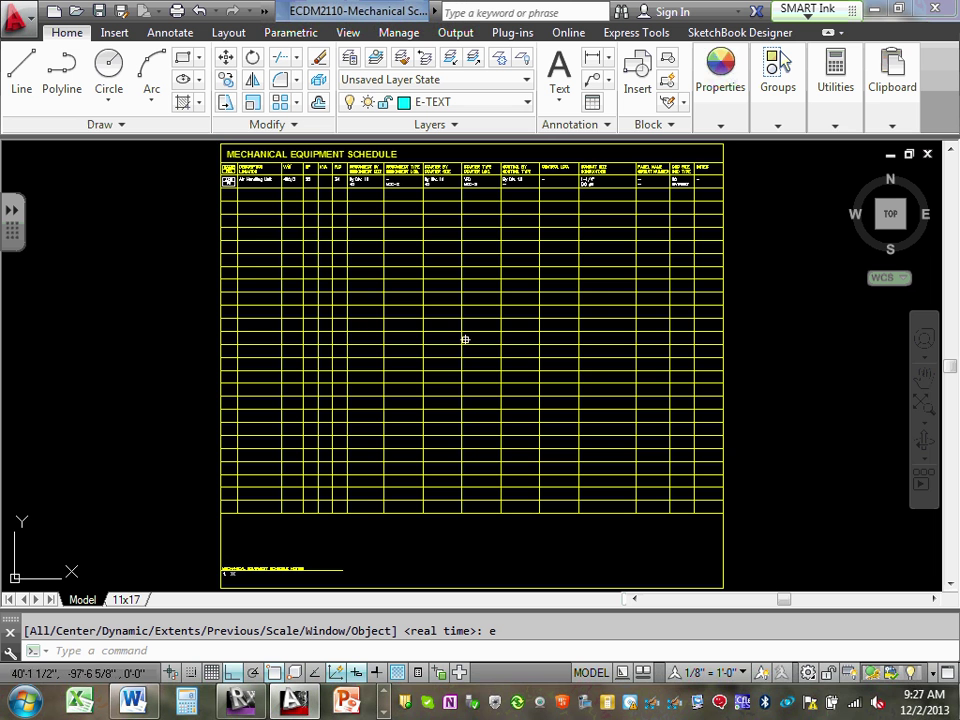
# Step: Examine the schedule's column headings and the Air Handling Unit sample row, including its V/Ø, HP, KVA and FLC entries
pyautogui.moveTo(411, 277); pyautogui.dragTo(401, 422, button='middle')
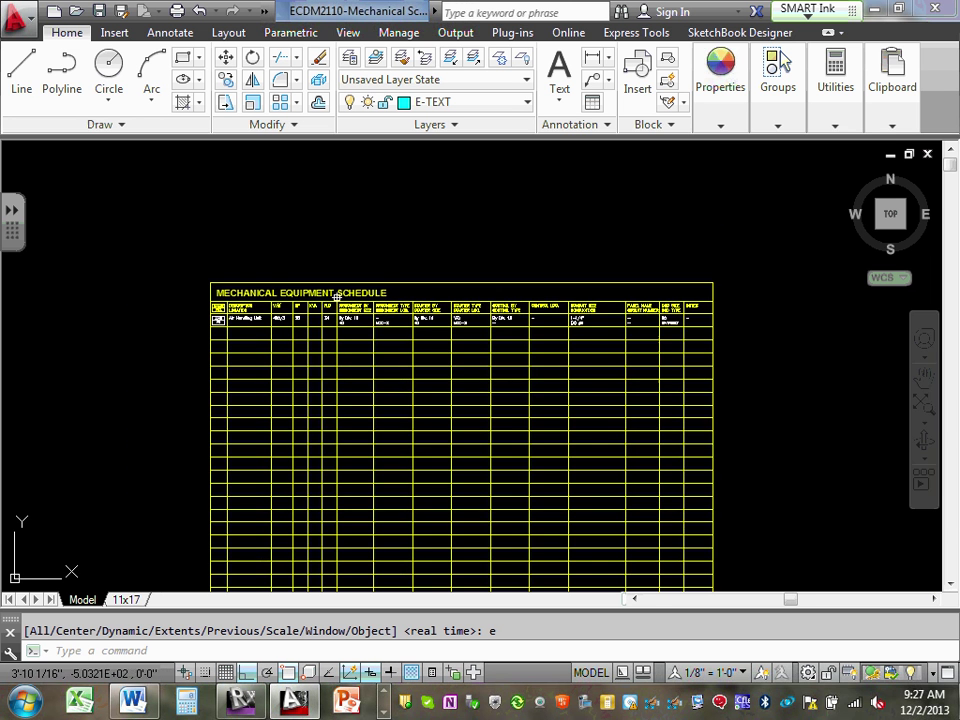
pyautogui.scroll(4, 336, 296)
pyautogui.moveTo(256, 351); pyautogui.dragTo(262, 338, button='middle')
pyautogui.scroll(2, 300, 291)
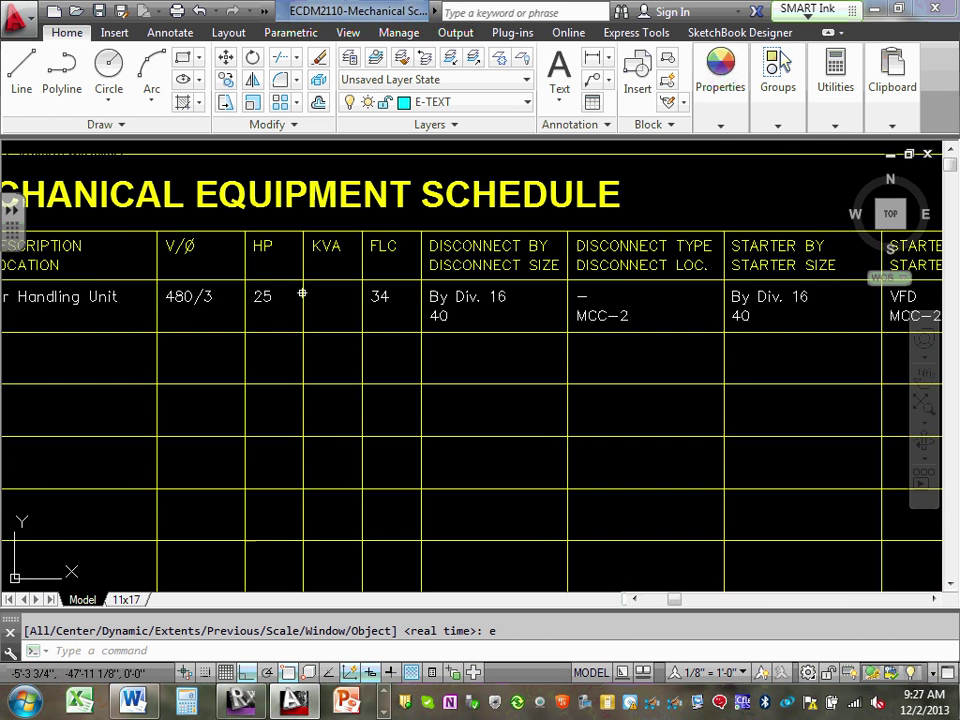
pyautogui.scroll(-2, 302, 293)
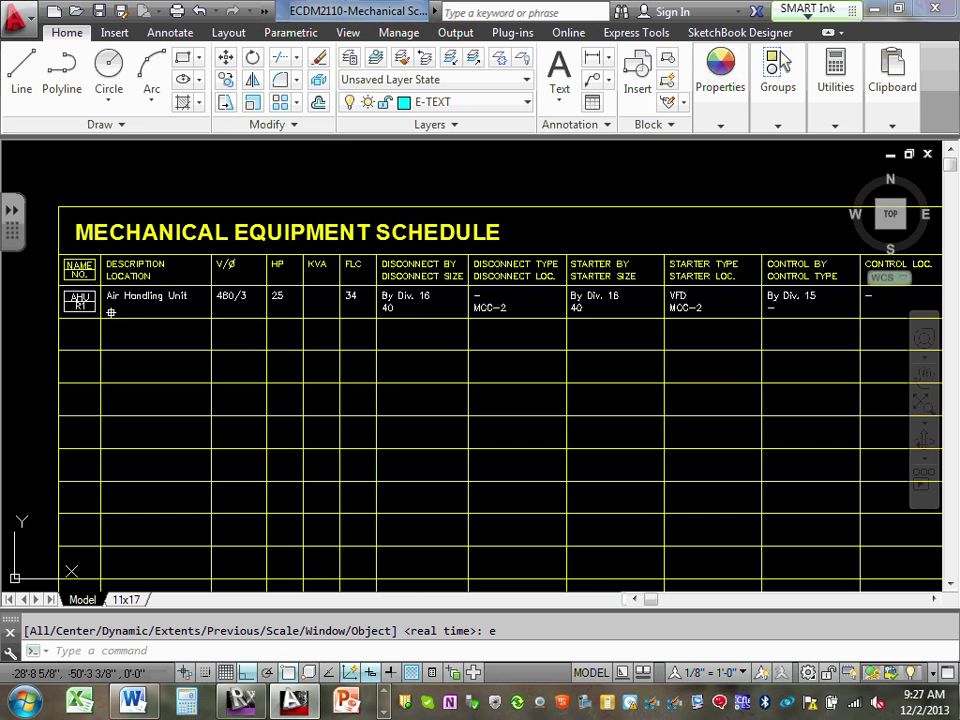
pyautogui.scroll(2, 111, 312)
pyautogui.scroll(-4, 113, 320)
pyautogui.scroll(2, 162, 316)
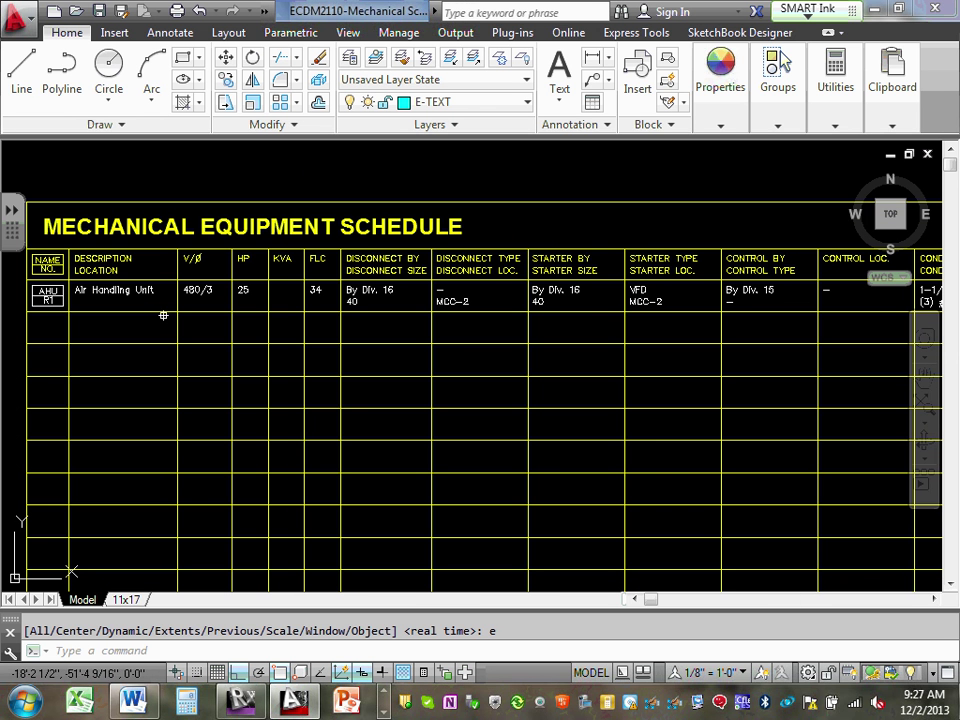
pyautogui.click(85, 292)
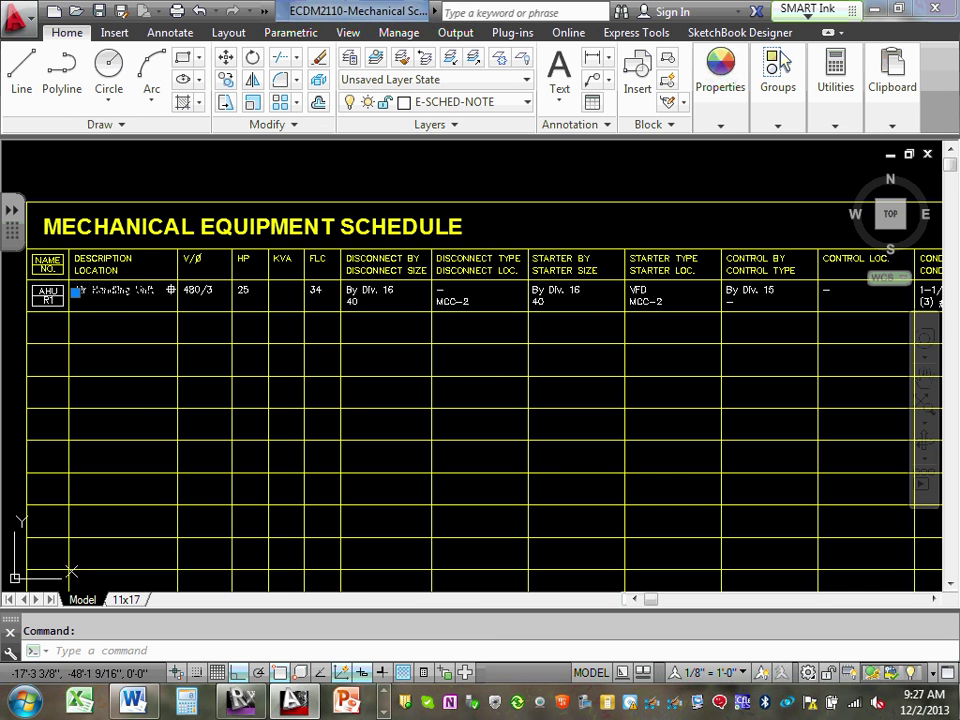
pyautogui.click(195, 290)
pyautogui.press('Escape')
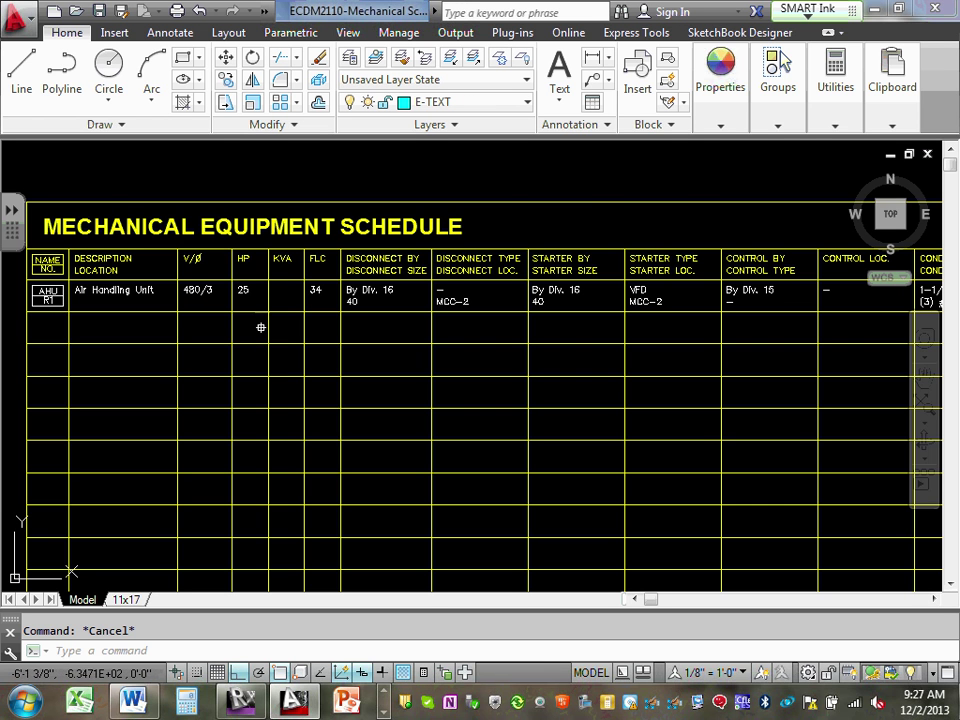
pyautogui.scroll(4, 44, 291)
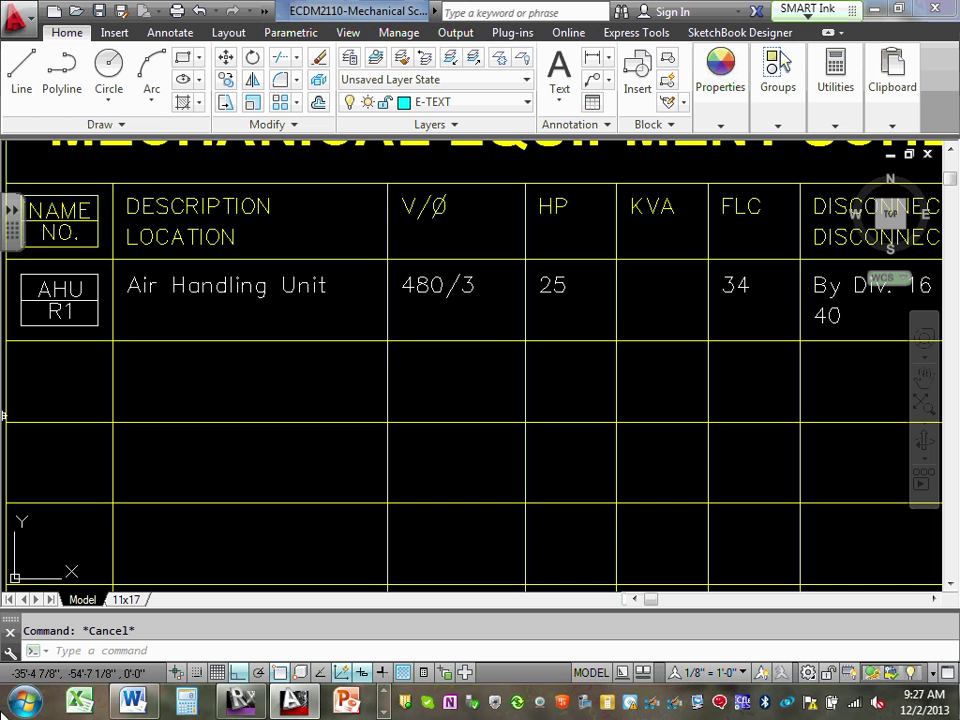
# Step: Switch to Windows Explorer and go back from the AutoCad folder to the 2013 Fall-2014 Spring folder
pyautogui.click(387, 697)
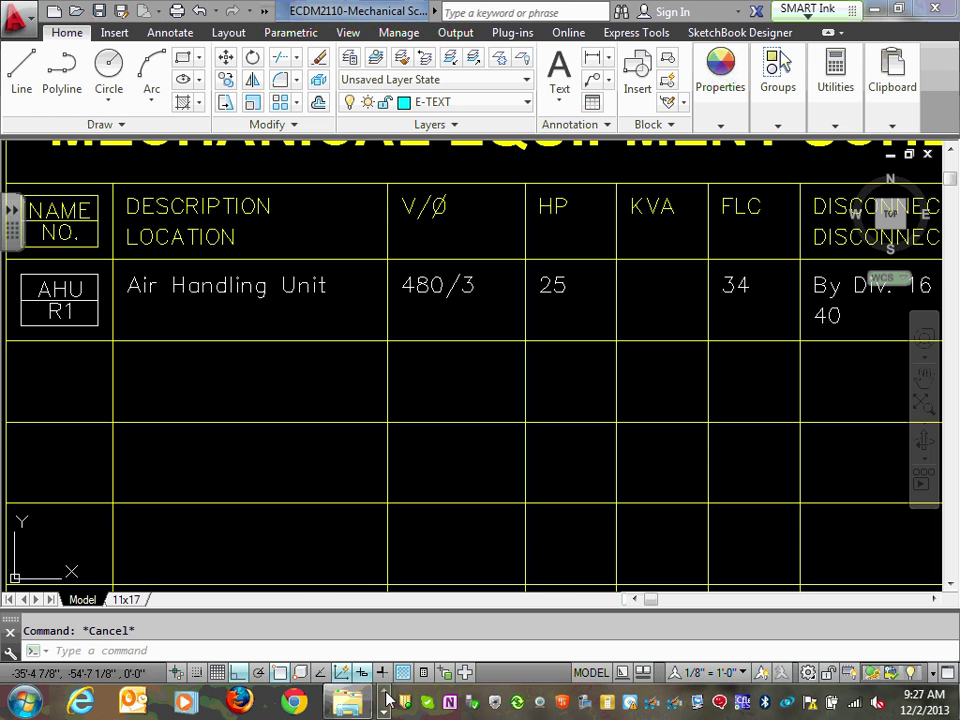
pyautogui.click(347, 700)
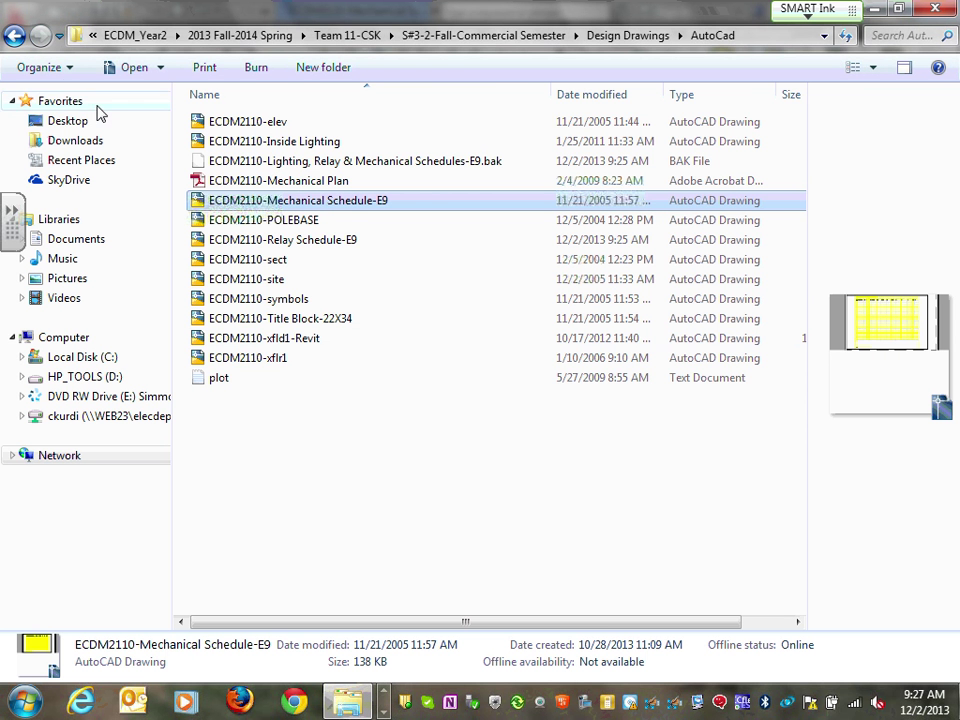
pyautogui.click(14, 36)
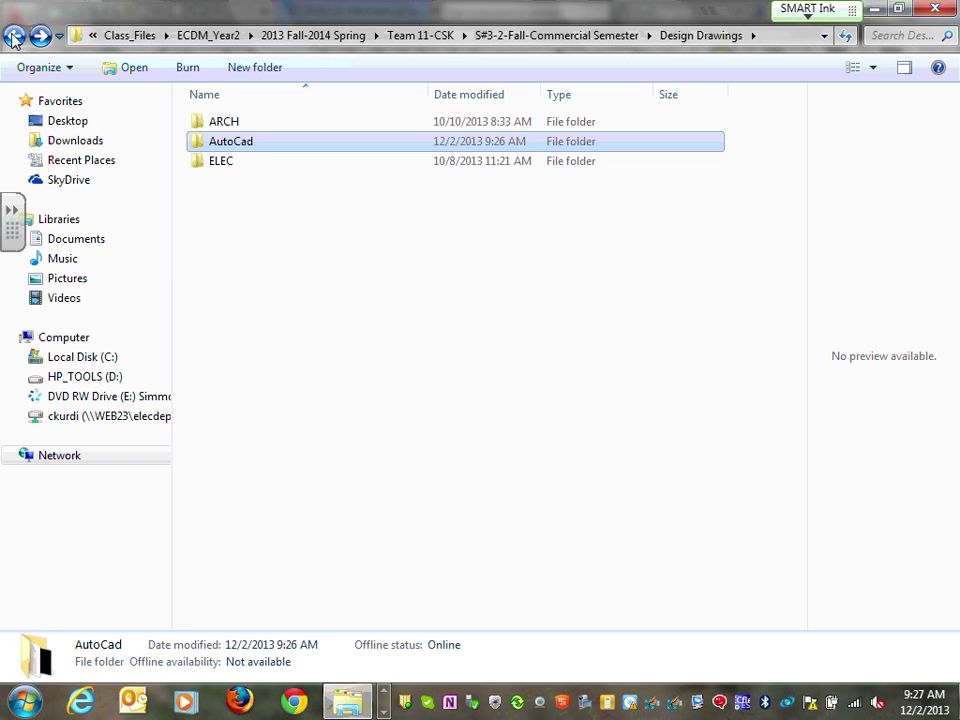
pyautogui.click(14, 36)
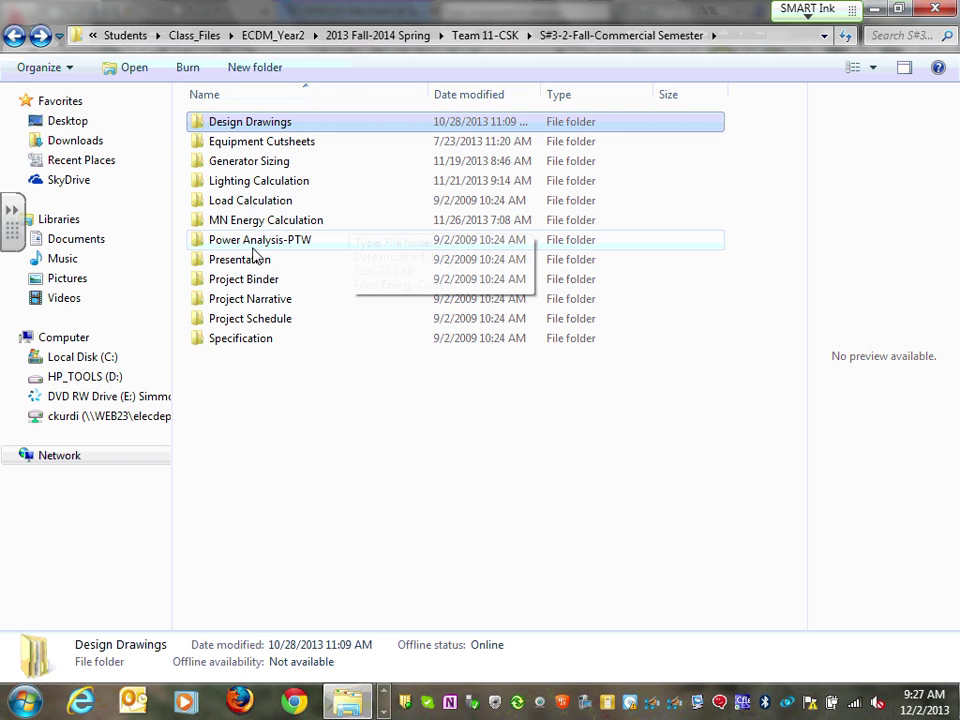
pyautogui.click(14, 36)
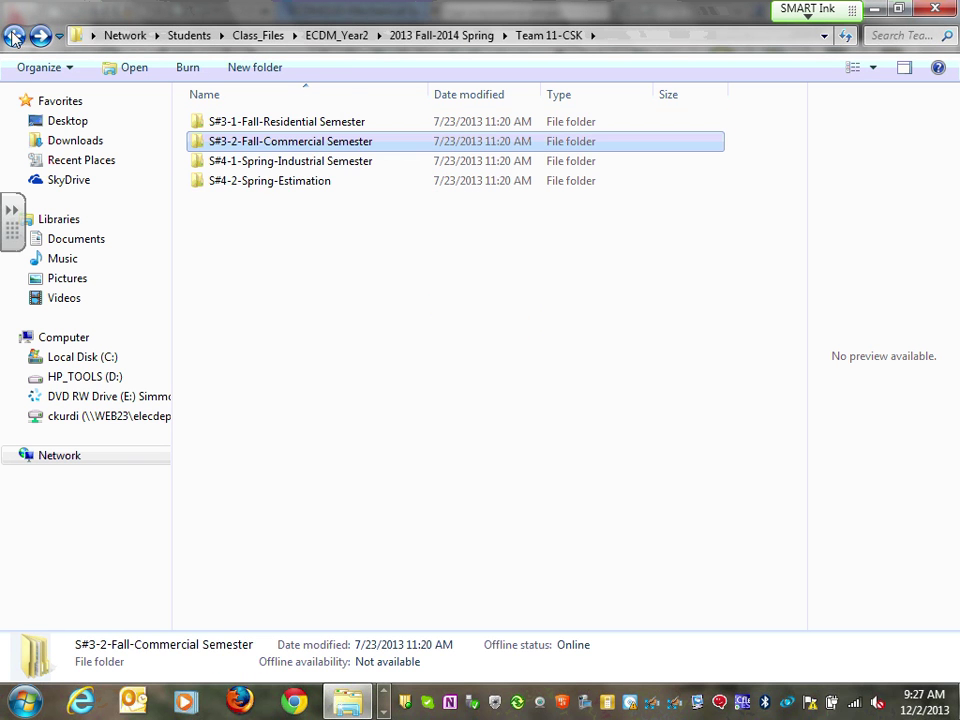
pyautogui.click(14, 36)
# Step: Open the instructor's Work Scope & Schedules folder for the ECDM2110-Electrical Commercial Design Project, under S#3-2-Fall-Commercial Semester
pyautogui.click(229, 122)
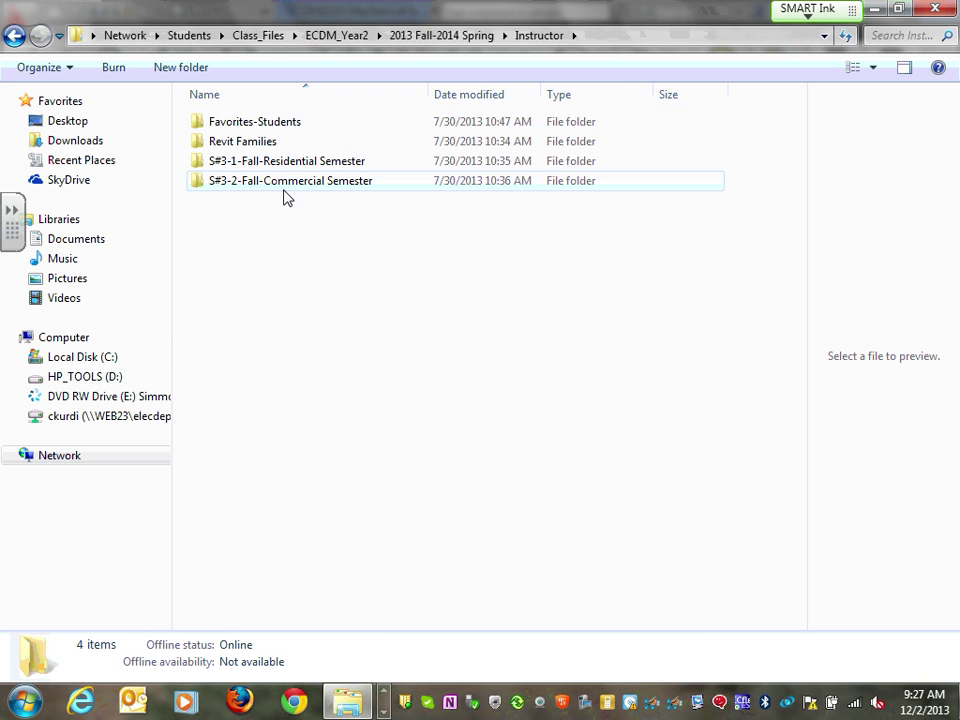
pyautogui.doubleClick(297, 188)
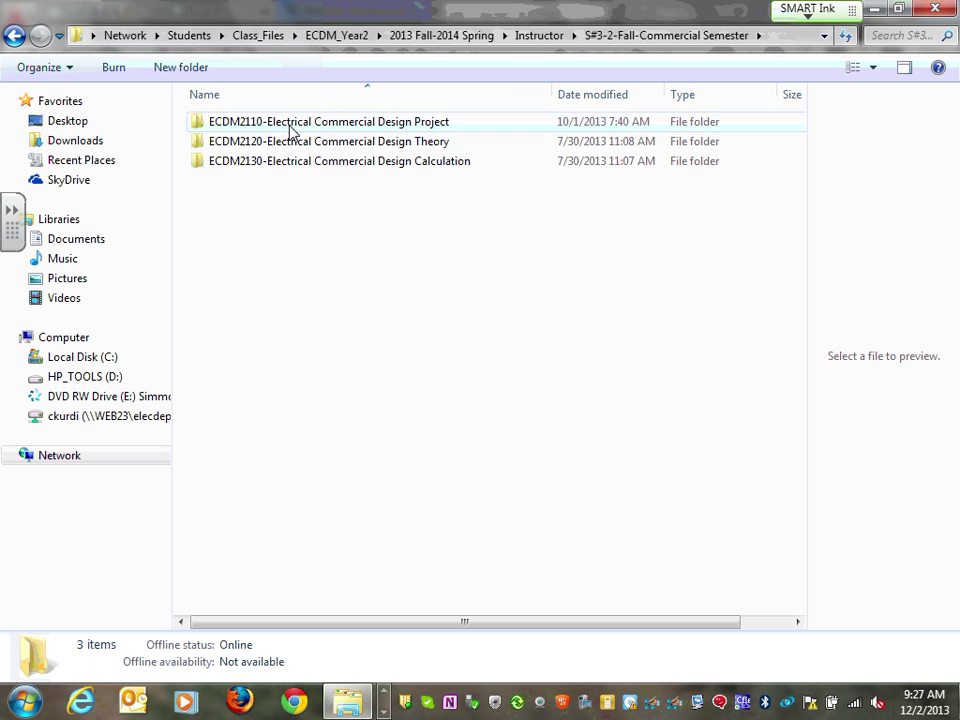
pyautogui.doubleClick(291, 128)
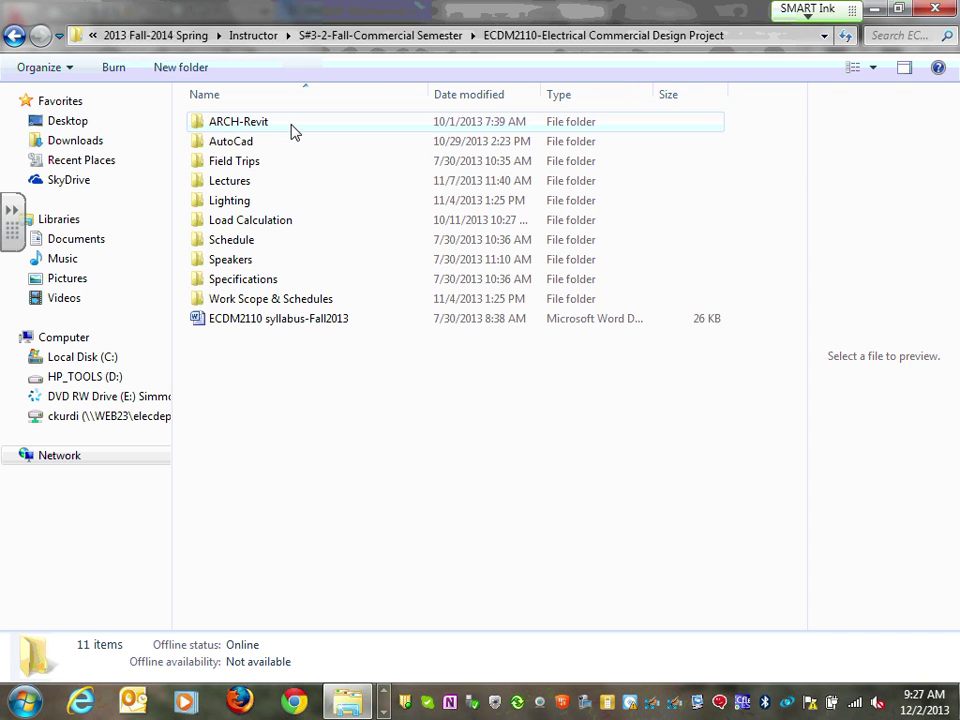
pyautogui.click(296, 301)
pyautogui.doubleClick(296, 302)
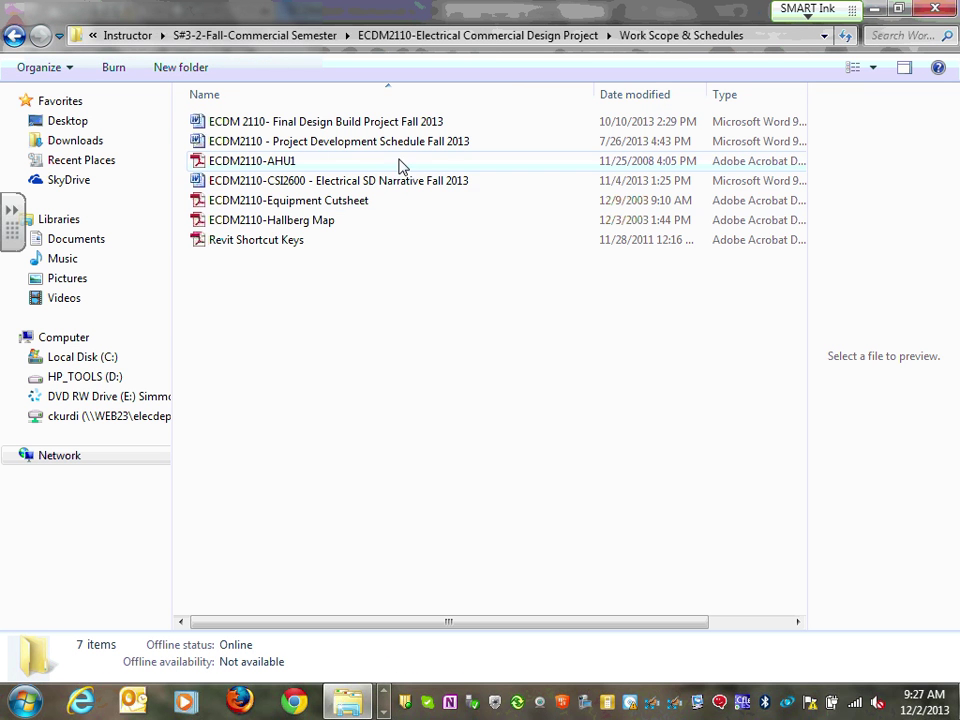
# Step: Dismiss the ink tools notice and open the ECDM2110-CSI2600 - Electrical SD Narrative Fall 2013 document in Word
pyautogui.click(333, 147)
pyautogui.doubleClick(333, 147)
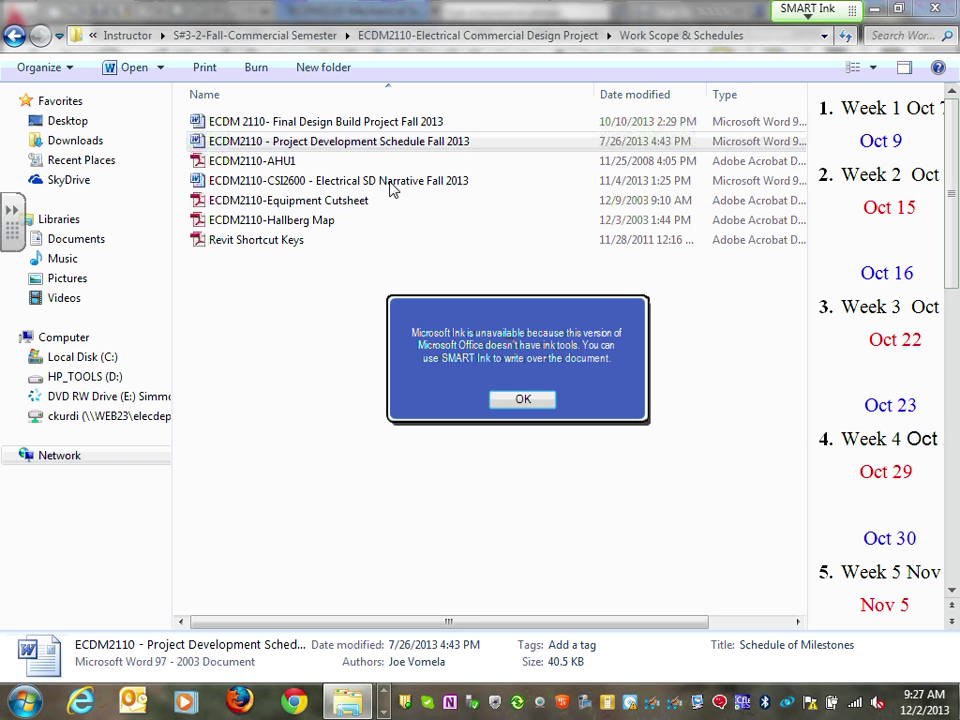
pyautogui.click(521, 400)
pyautogui.doubleClick(400, 185)
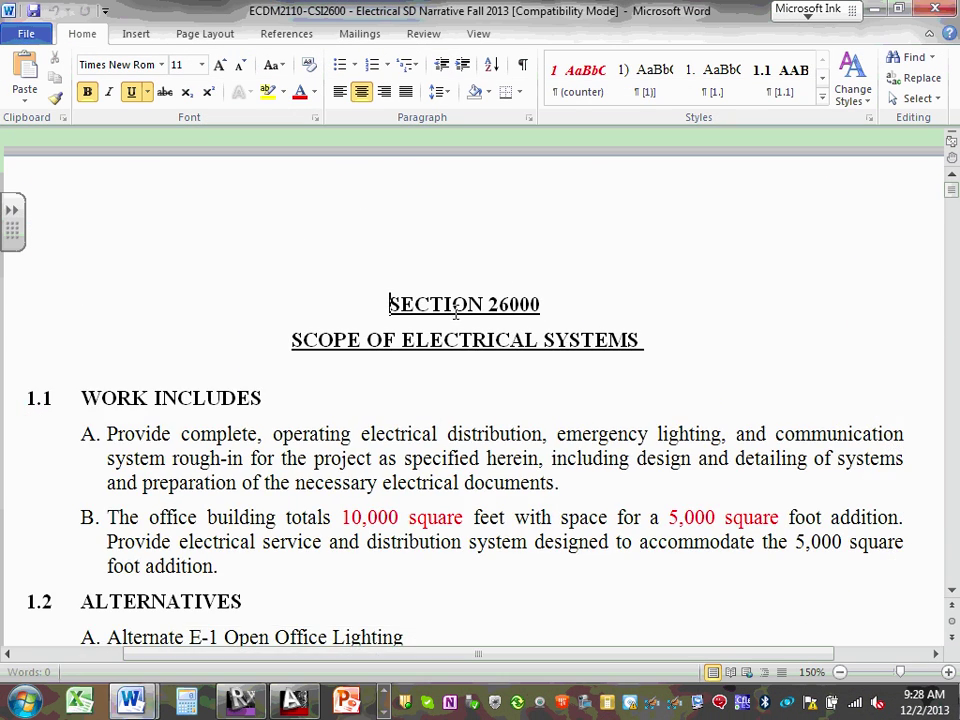
# Step: Find section 2.5 Mechanical Equipment in the narrative and read its equipment list at 130% zoom
pyautogui.scroll(-12, 447, 326)
pyautogui.scroll(-20, 447, 326)
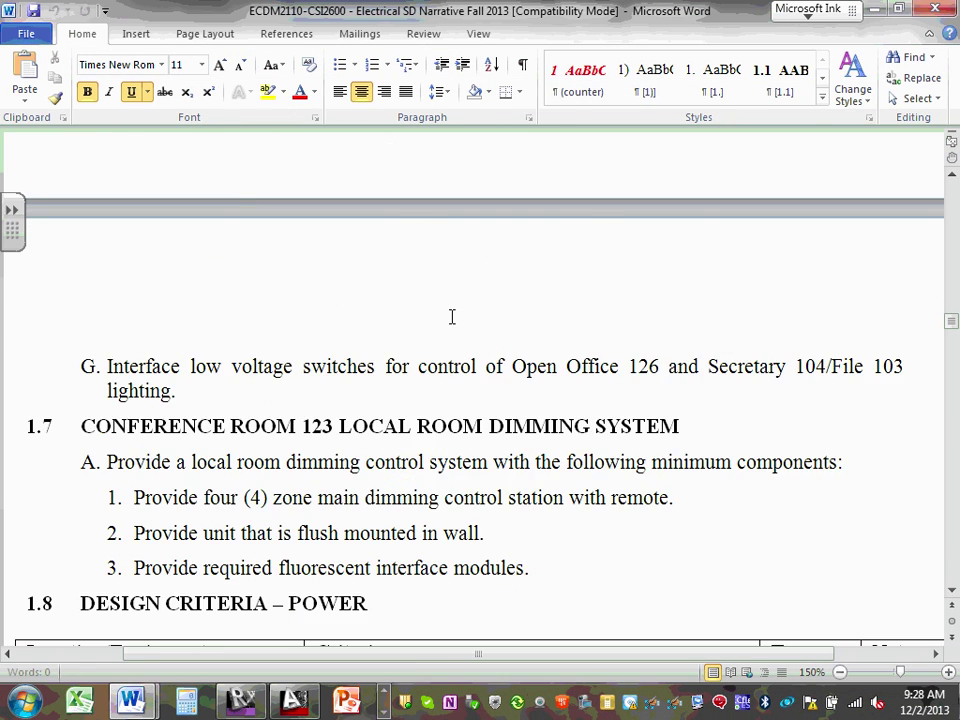
pyautogui.scroll(-15, 452, 316)
pyautogui.scroll(-15, 452, 316)
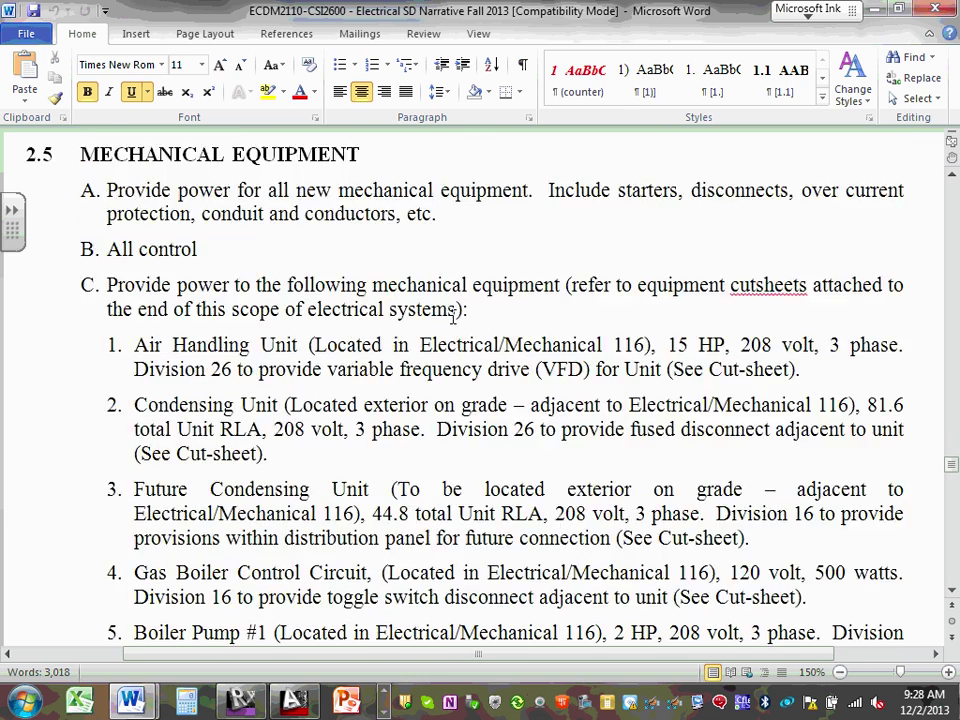
pyautogui.scroll(1, 452, 316)
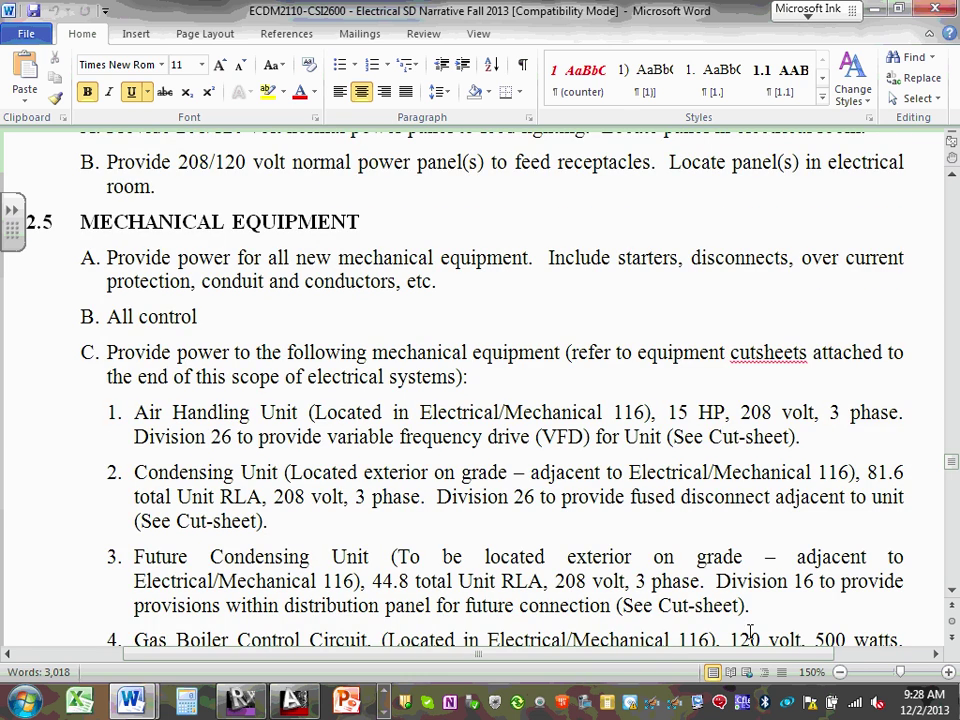
pyautogui.click(840, 672)
pyautogui.click(840, 672)
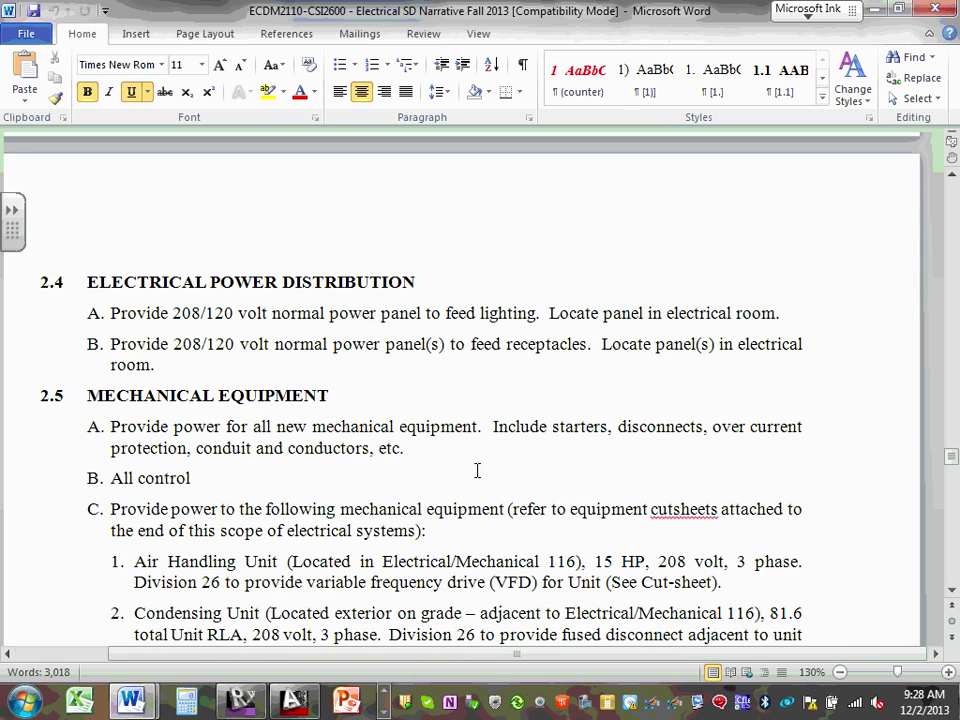
pyautogui.scroll(-3, 477, 470)
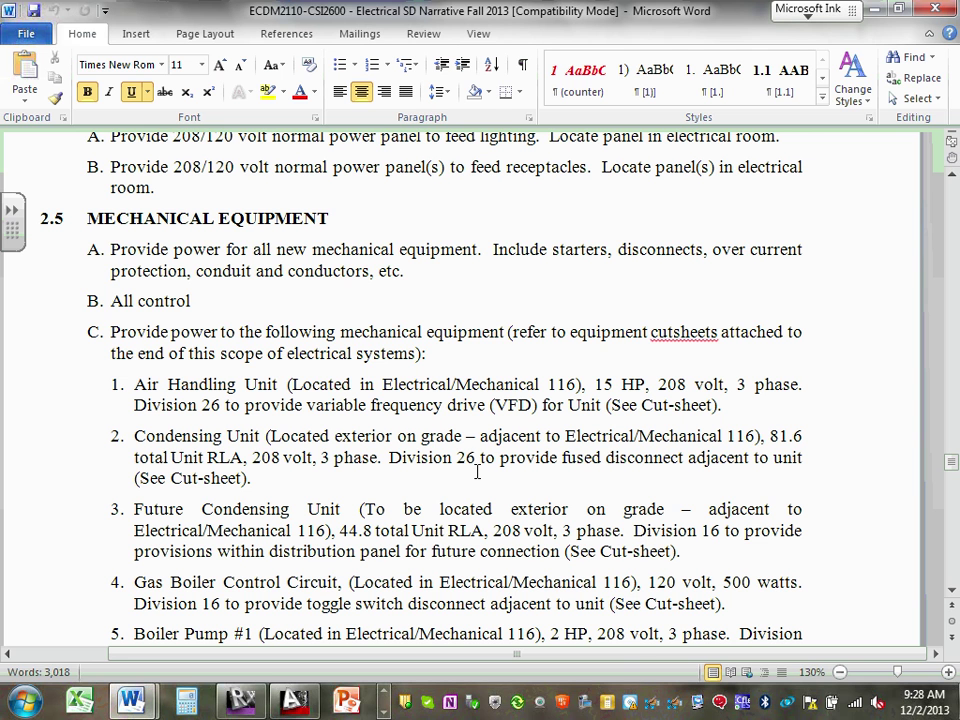
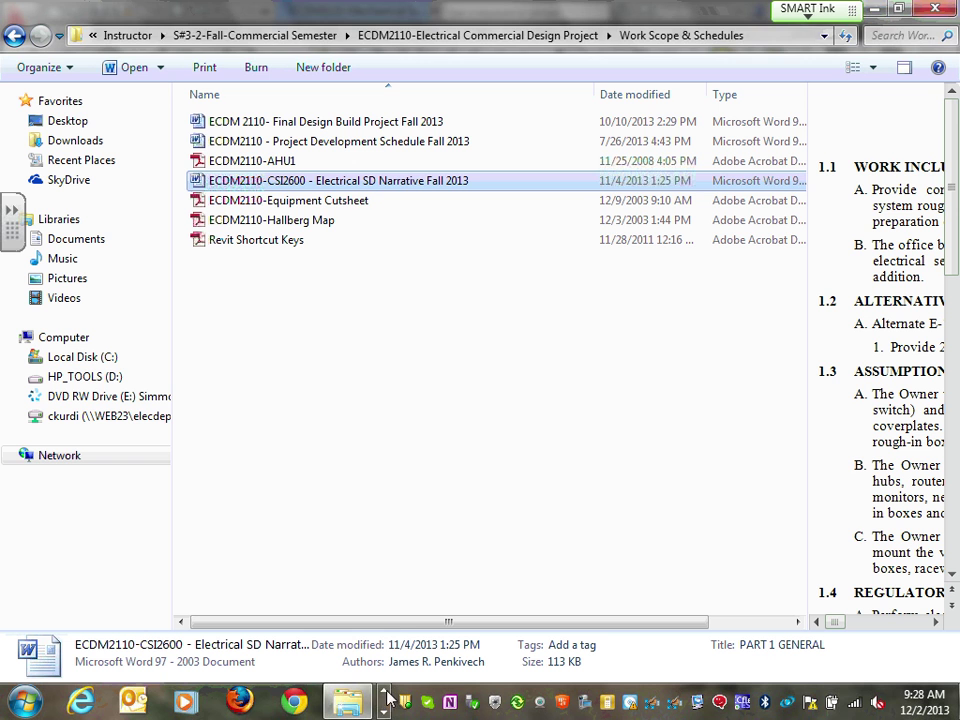
# Step: Switch to the Mechanical Equipment Schedule in AutoCAD and set the equipment number in the air handling unit's tag block to 1
pyautogui.click(386, 697)
pyautogui.click(384, 712)
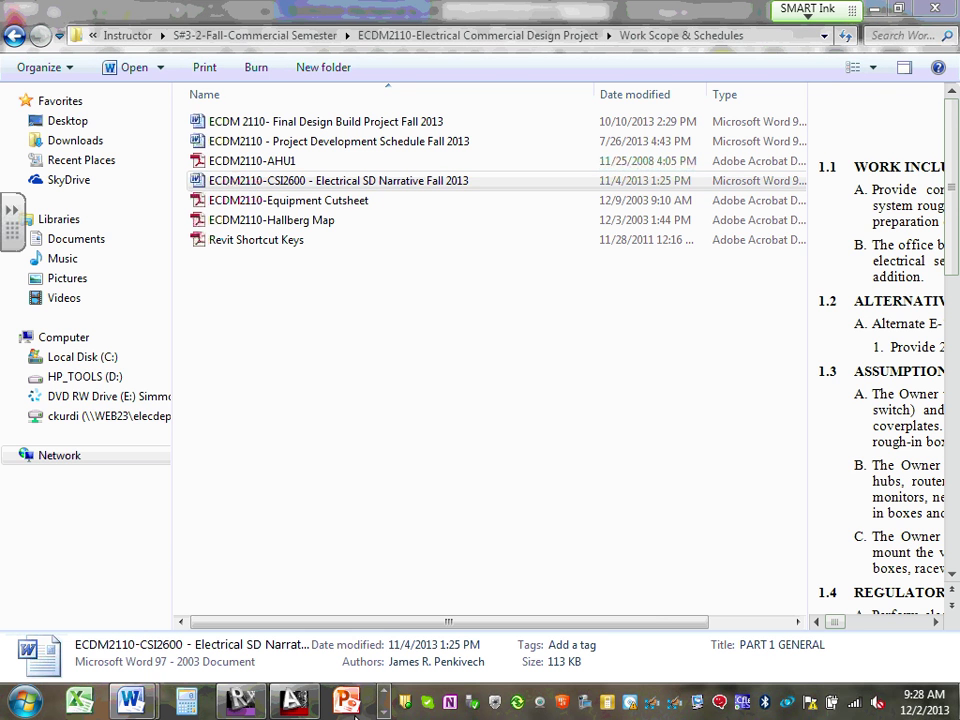
pyautogui.click(296, 705)
pyautogui.scroll(-5, 157, 244)
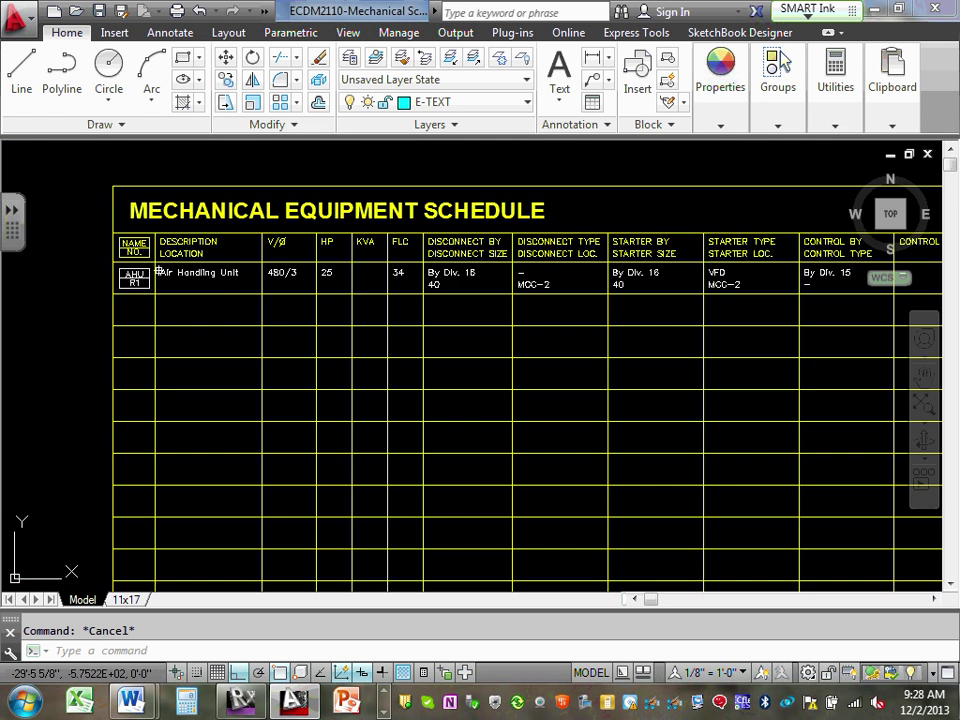
pyautogui.scroll(7, 150, 280)
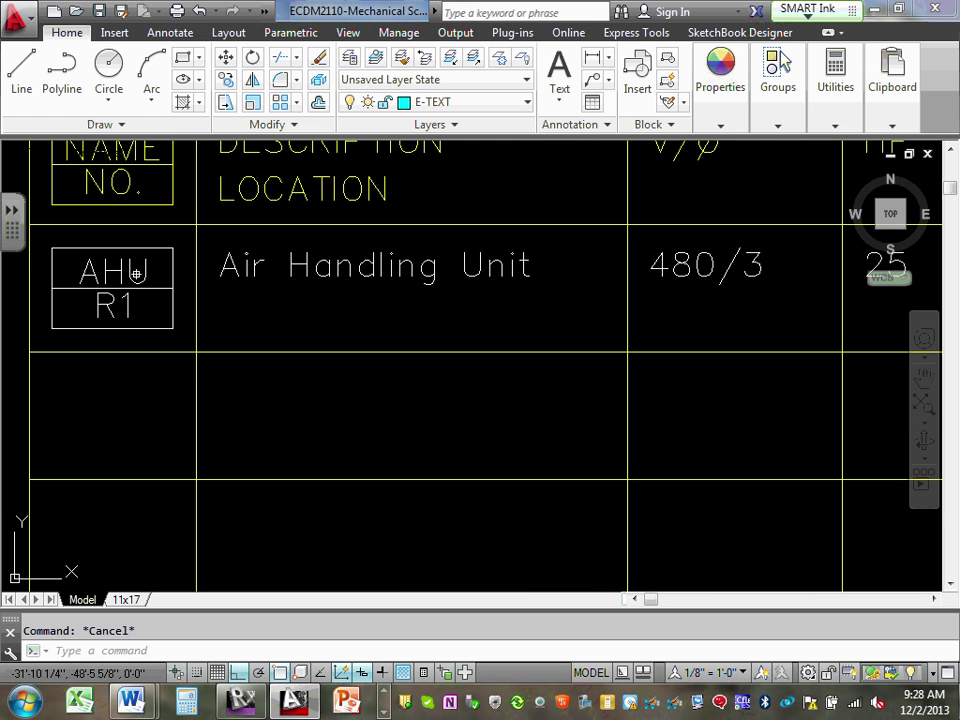
pyautogui.doubleClick(96, 303)
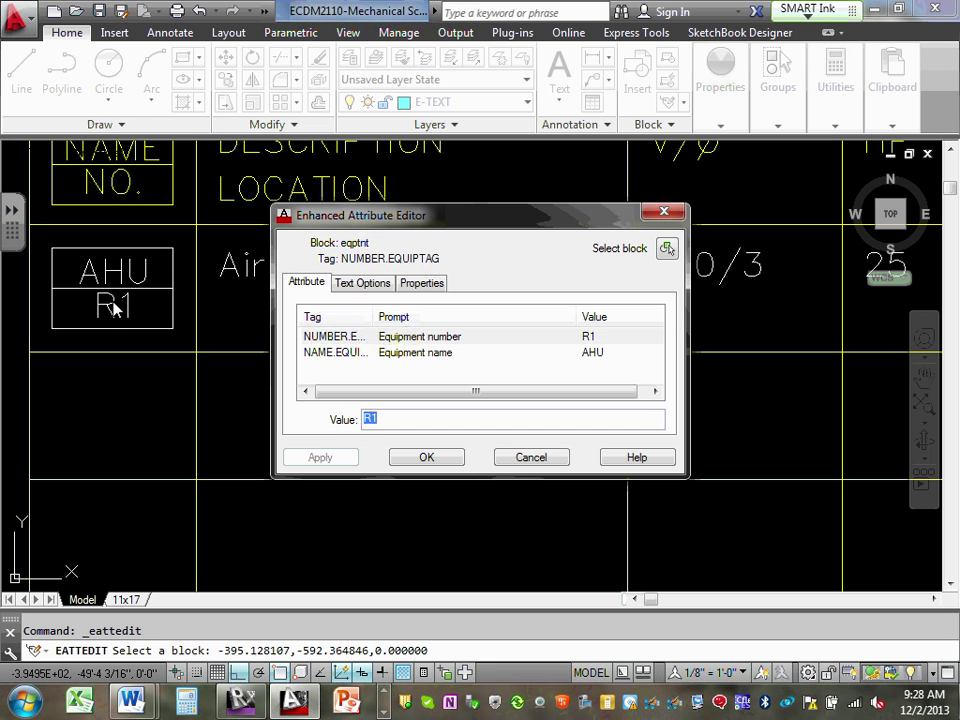
pyautogui.click(418, 351)
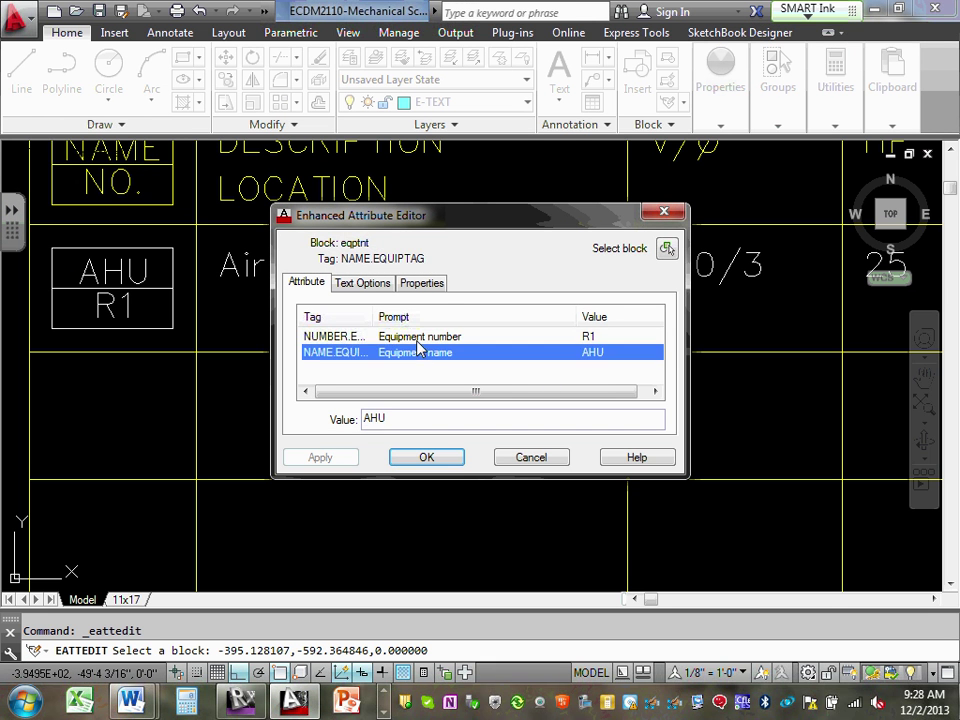
pyautogui.press('Up')
pyautogui.moveTo(373, 421); pyautogui.dragTo(340, 425)
pyautogui.press('BackSpace')
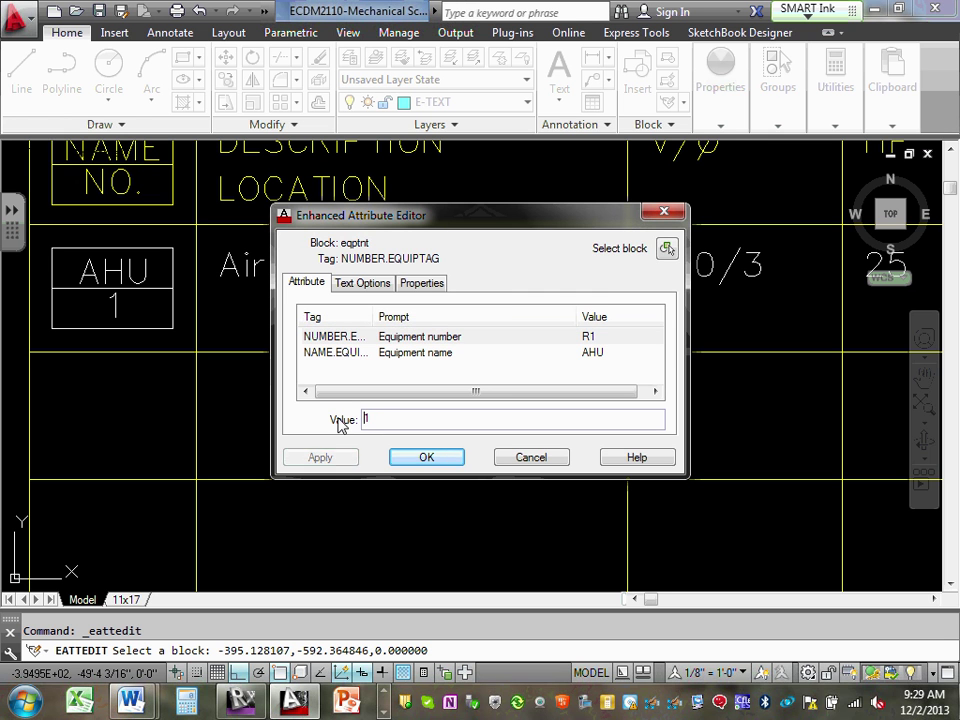
pyautogui.click(431, 459)
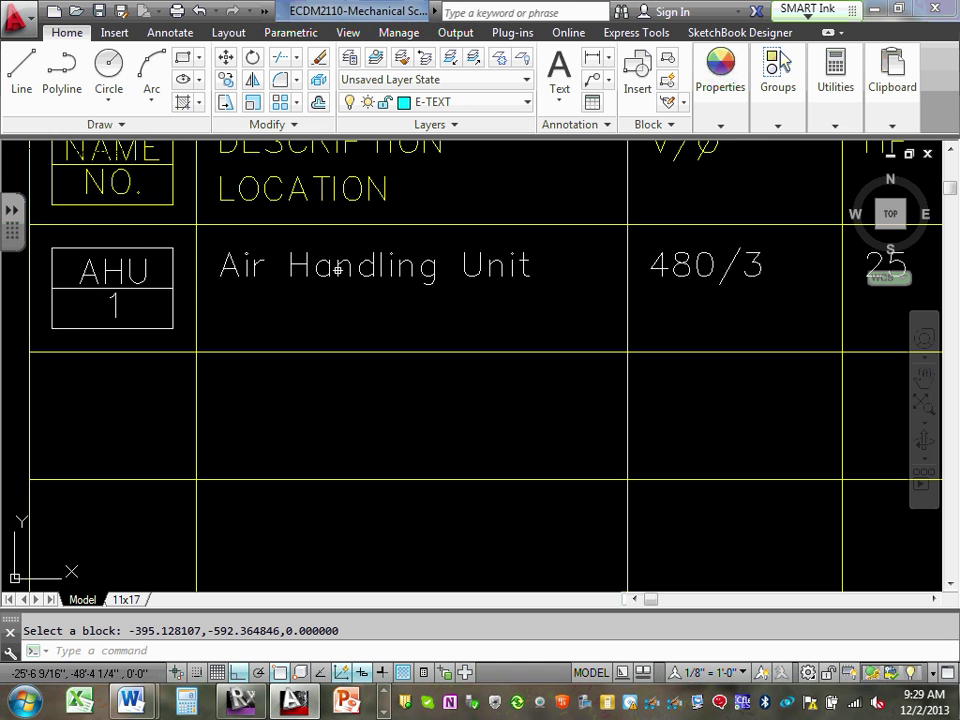
# Step: Try to change the voltage in the air handling unit's V/Ø entry to 208, keeping three phase
pyautogui.moveTo(336, 266); pyautogui.dragTo(336, 326, button='middle')
pyautogui.scroll(2, 336, 327)
pyautogui.doubleClick(336, 326)
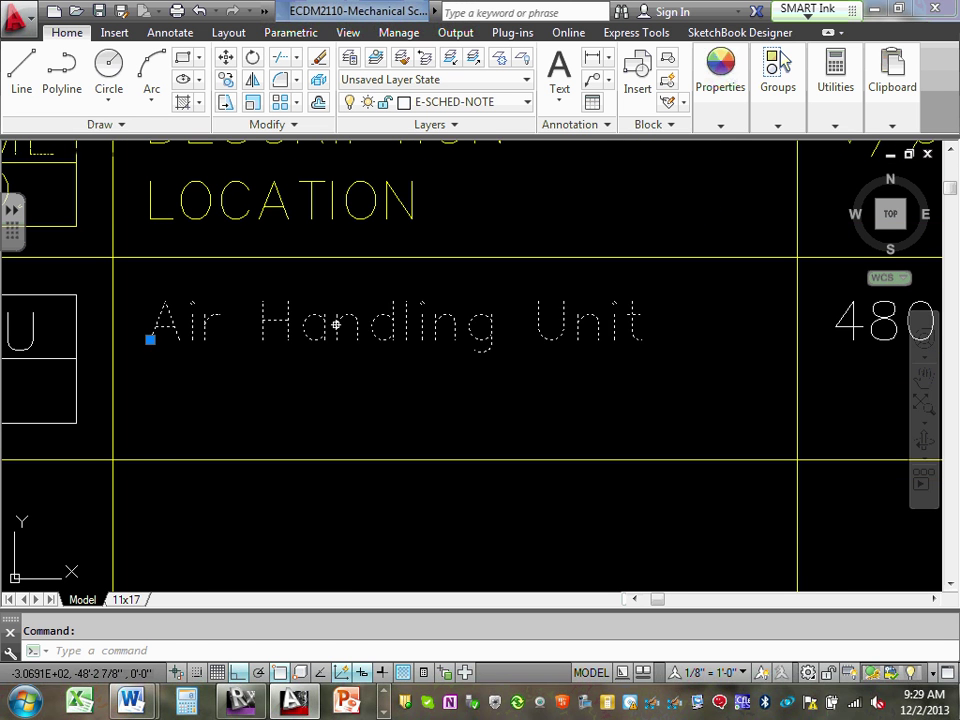
pyautogui.press('Return')
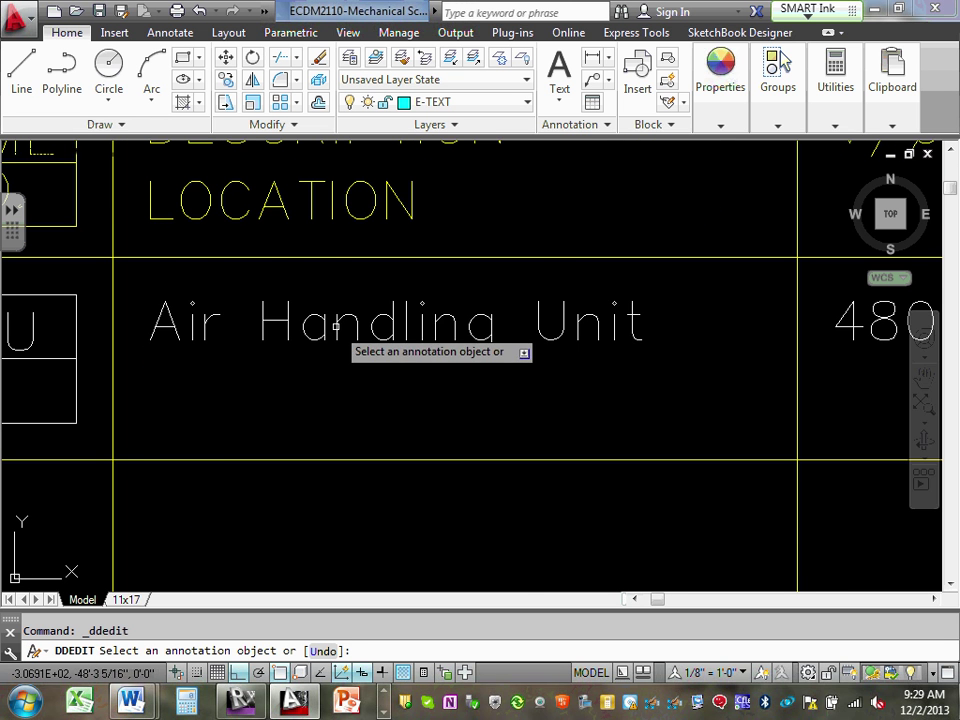
pyautogui.scroll(-5, 340, 340)
pyautogui.scroll(3, 430, 345)
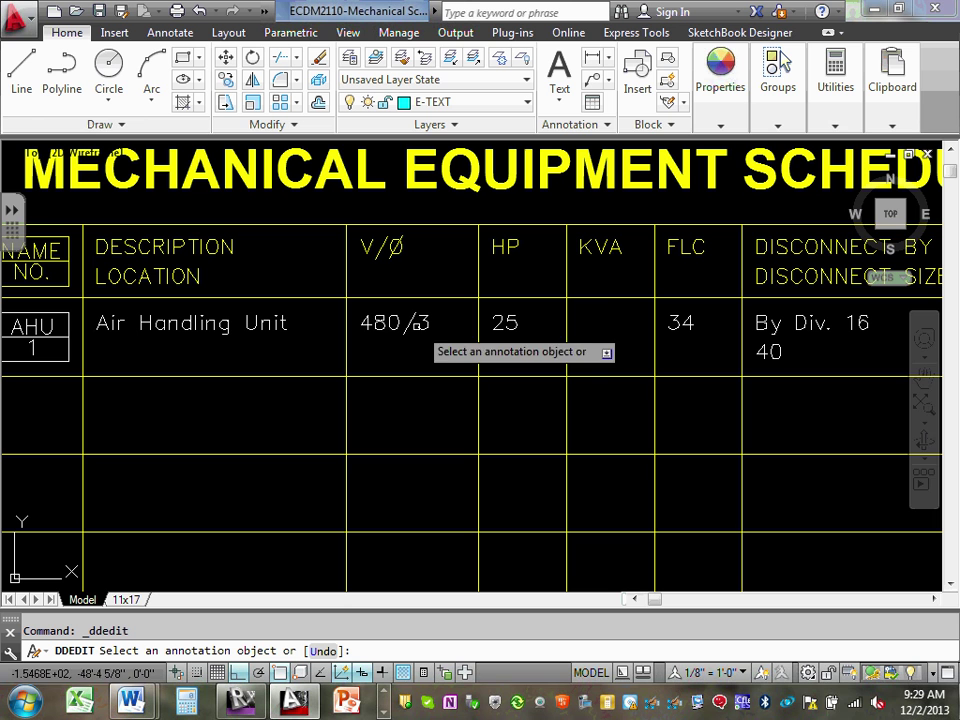
pyautogui.click(381, 328)
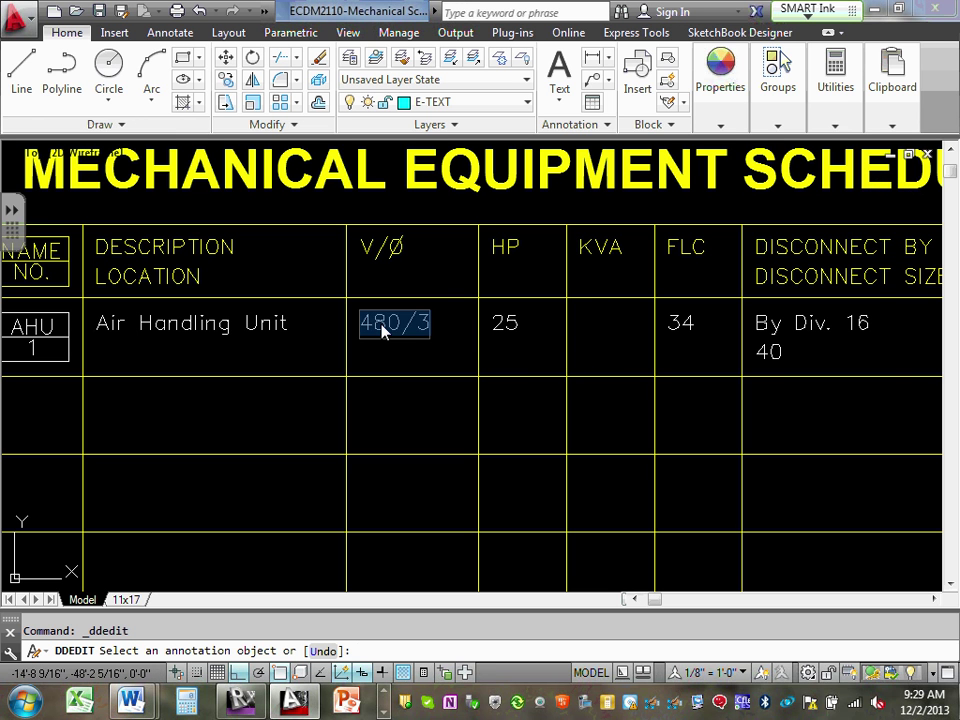
pyautogui.moveTo(390, 322); pyautogui.dragTo(355, 320)
pyautogui.write('208')
pyautogui.press('Delete')
pyautogui.press('Escape')
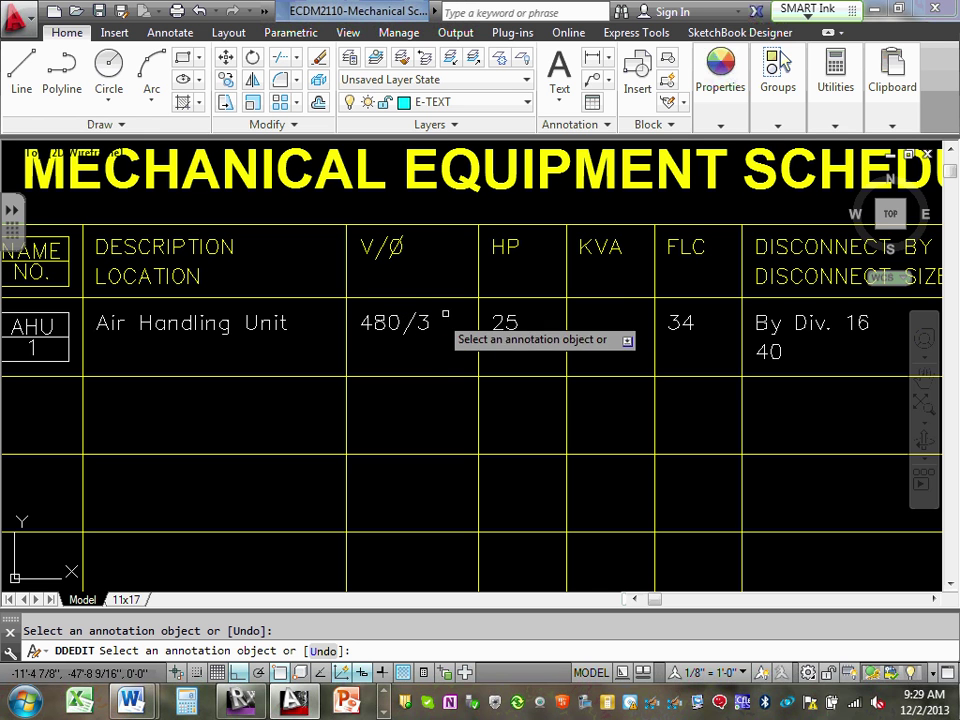
# Step: Try to change the air handling unit's HP entry to 15
pyautogui.click(510, 326)
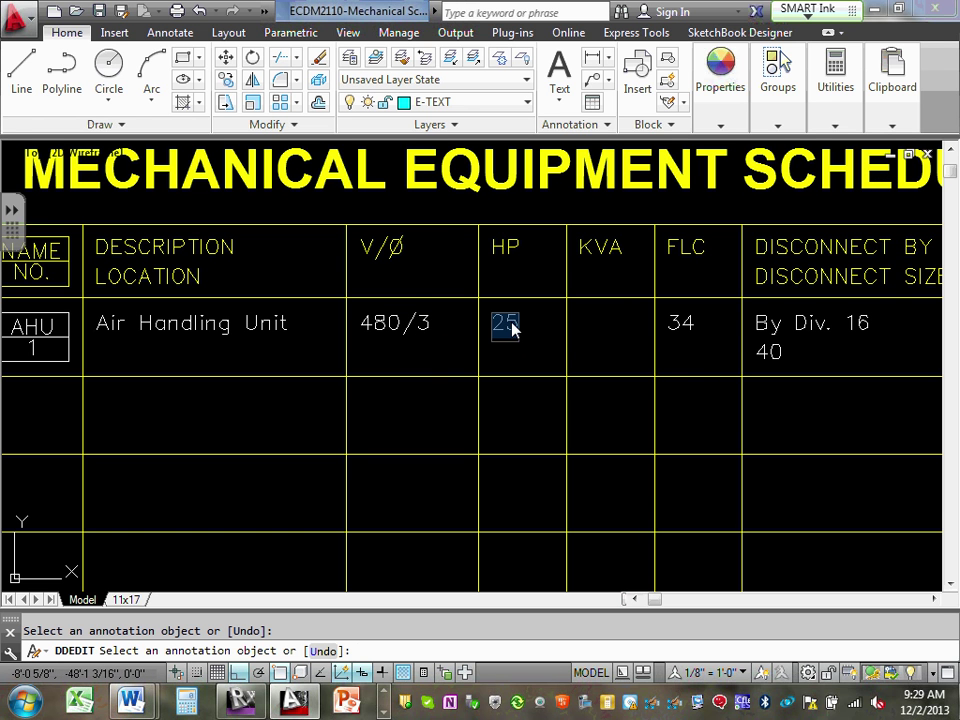
pyautogui.click(493, 324)
pyautogui.press('Delete')
pyautogui.write('1')
pyautogui.press('Escape')
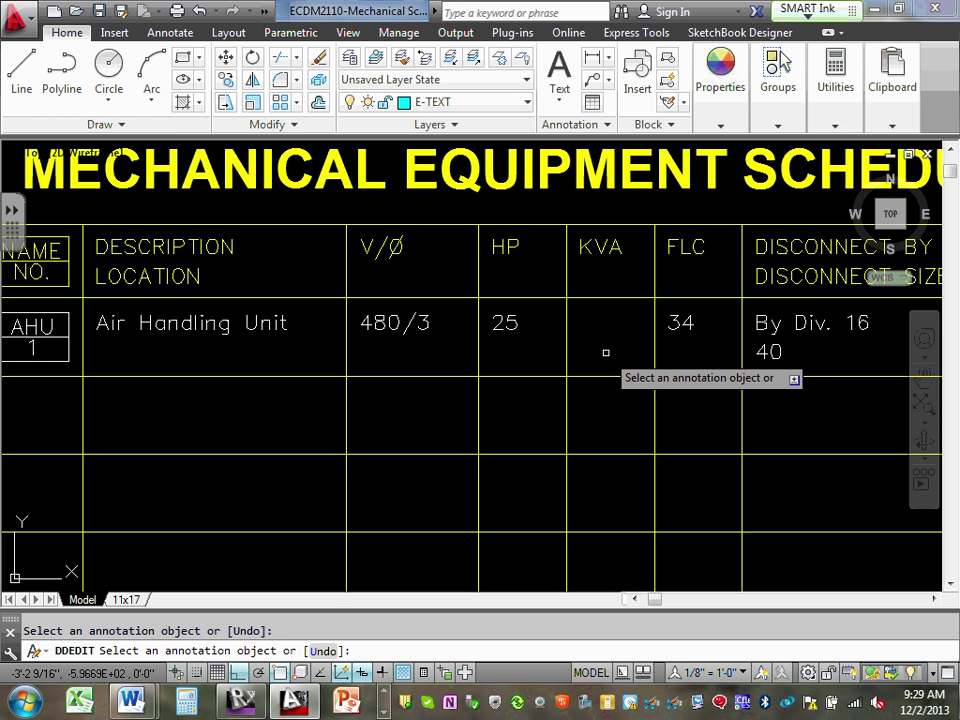
# Step: Set the air handling unit's FLC entry to 46.2
pyautogui.click(684, 325)
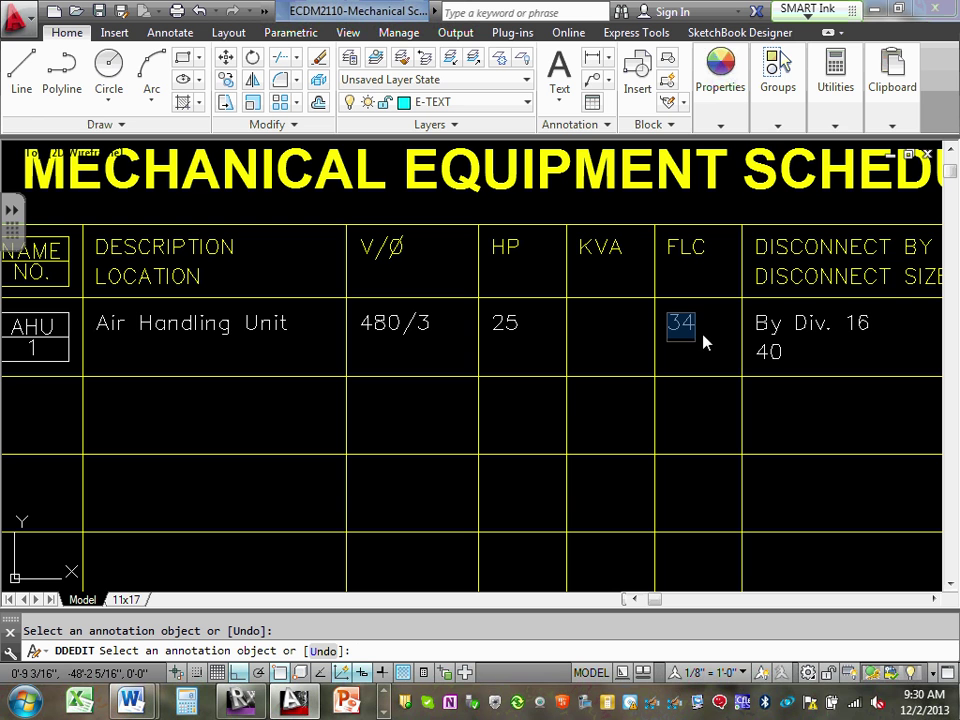
pyautogui.write('4')
pyautogui.press('Return')
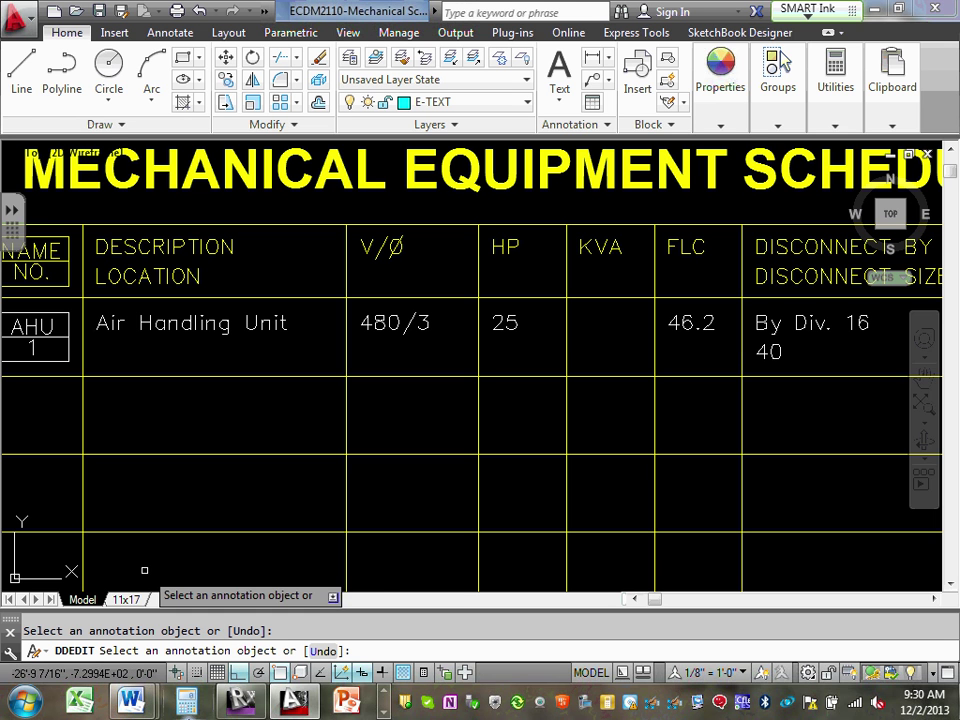
# Step: Open the ElectriCalc Pro calculator, accept its license agreement and reduce the calculator's picture size
pyautogui.click(384, 696)
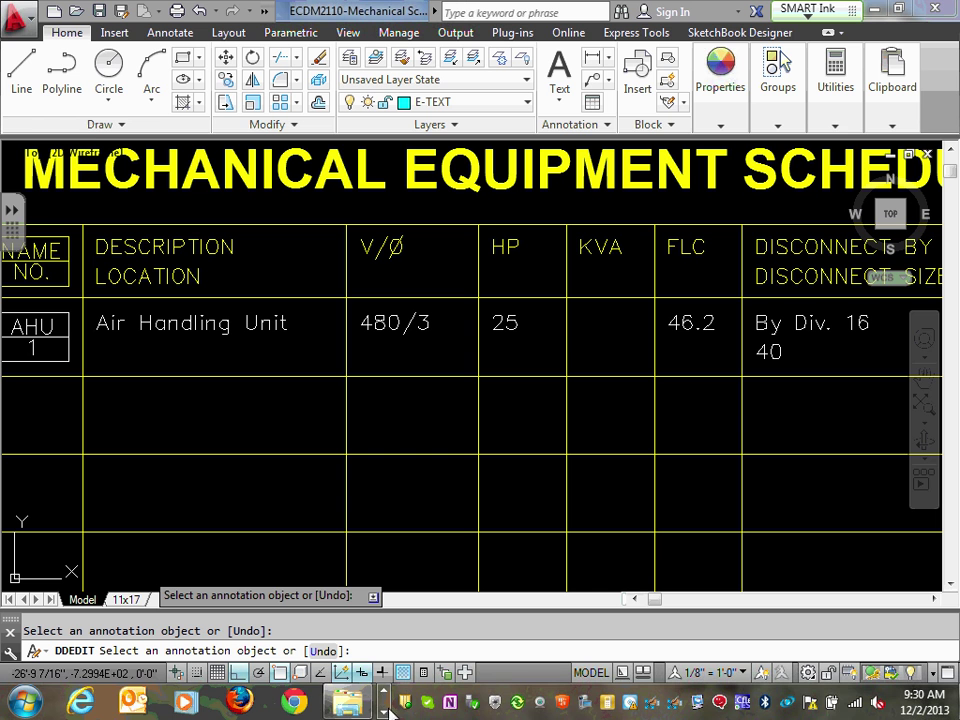
pyautogui.click(384, 712)
pyautogui.click(384, 712)
pyautogui.click(384, 712)
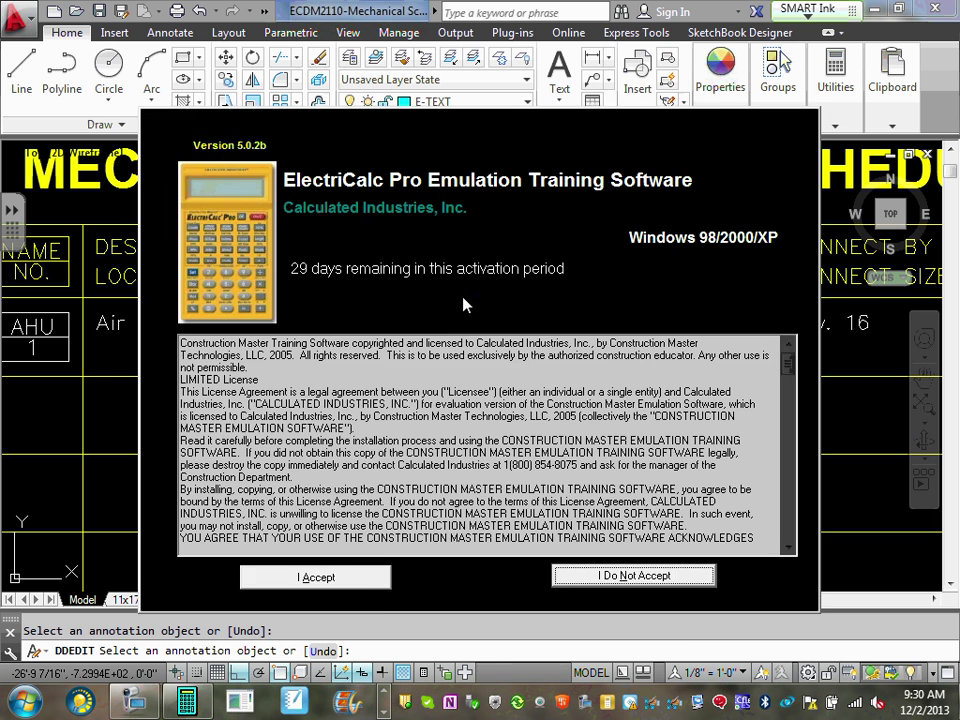
pyautogui.click(316, 578)
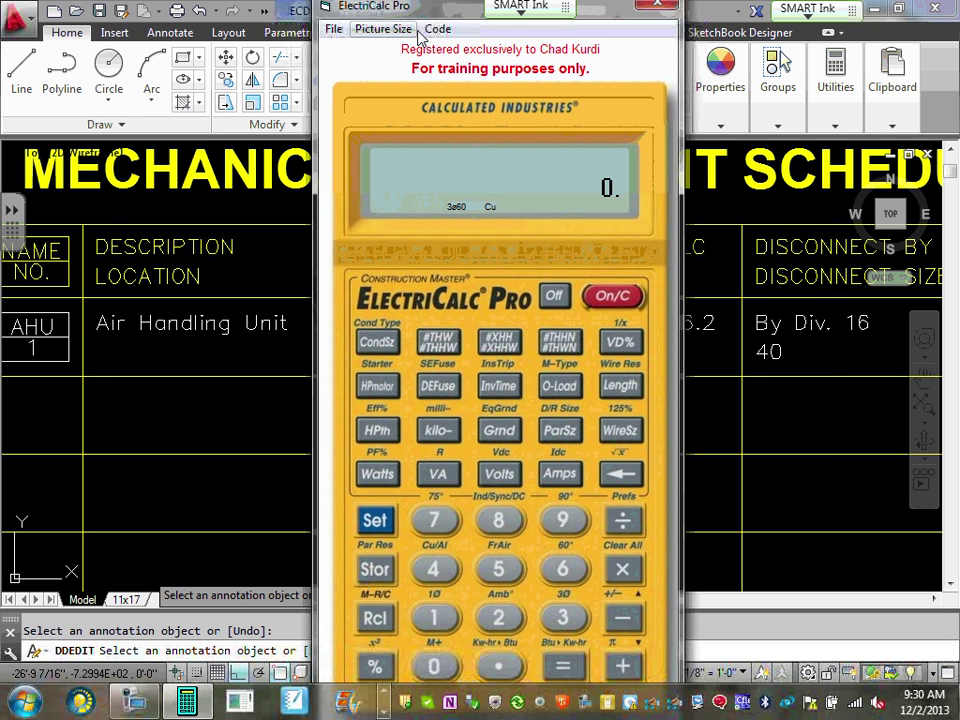
pyautogui.click(386, 28)
pyautogui.click(381, 55)
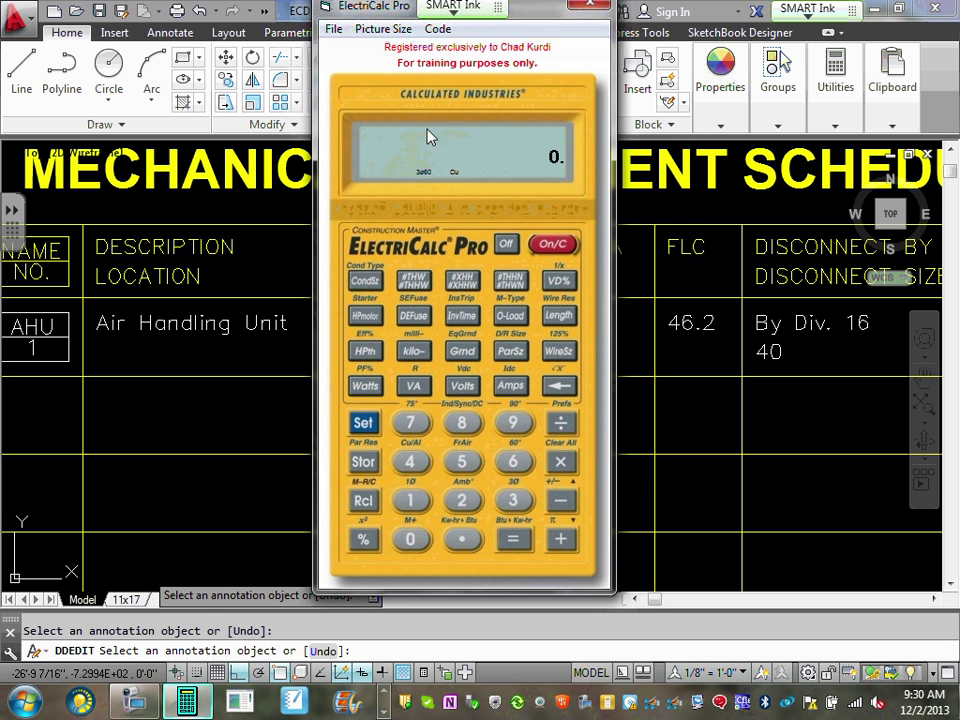
# Step: Calculate the full load current of a 15 HP motor at 208 volts in ElectriCalc Pro, using the 75° rating
pyautogui.click(363, 422)
pyautogui.click(412, 422)
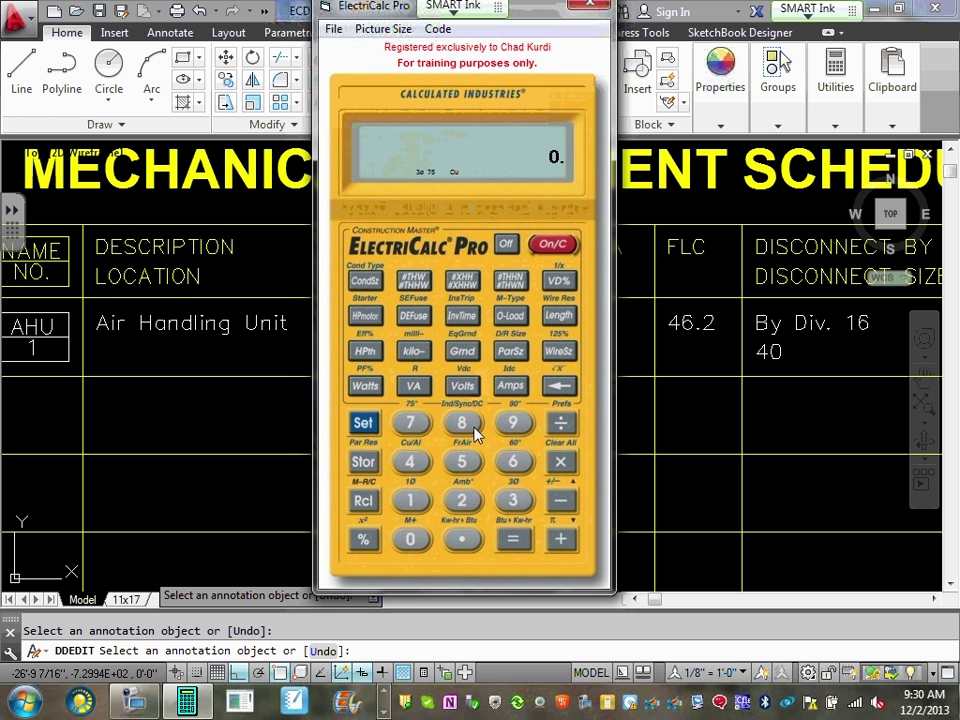
pyautogui.click(460, 501)
pyautogui.click(409, 540)
pyautogui.click(463, 425)
pyautogui.click(463, 385)
pyautogui.click(410, 500)
pyautogui.click(462, 461)
pyautogui.click(366, 314)
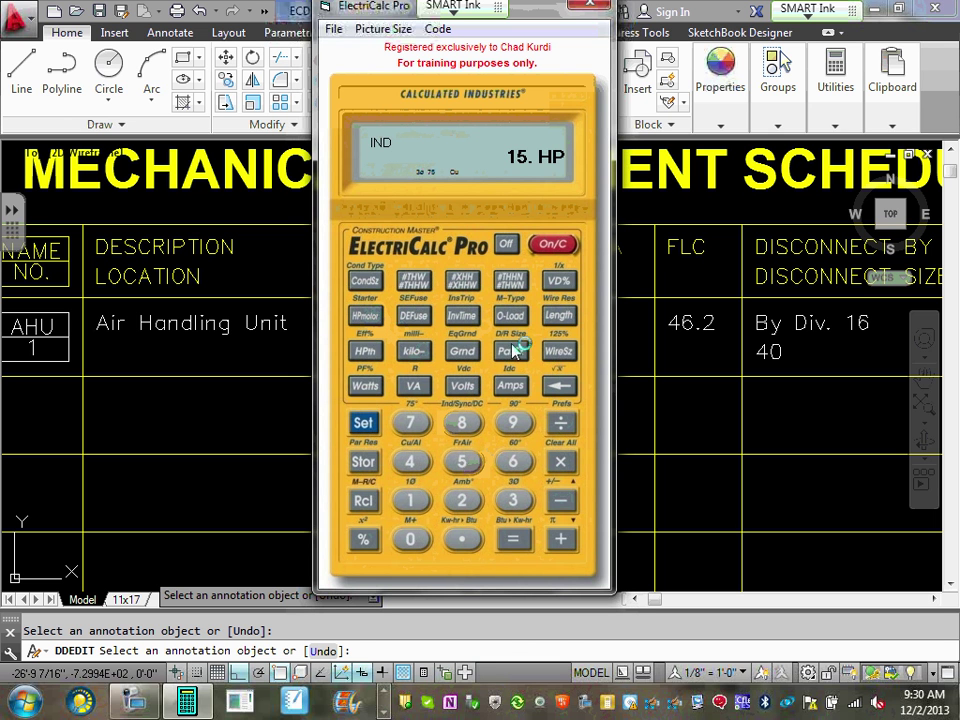
pyautogui.click(511, 386)
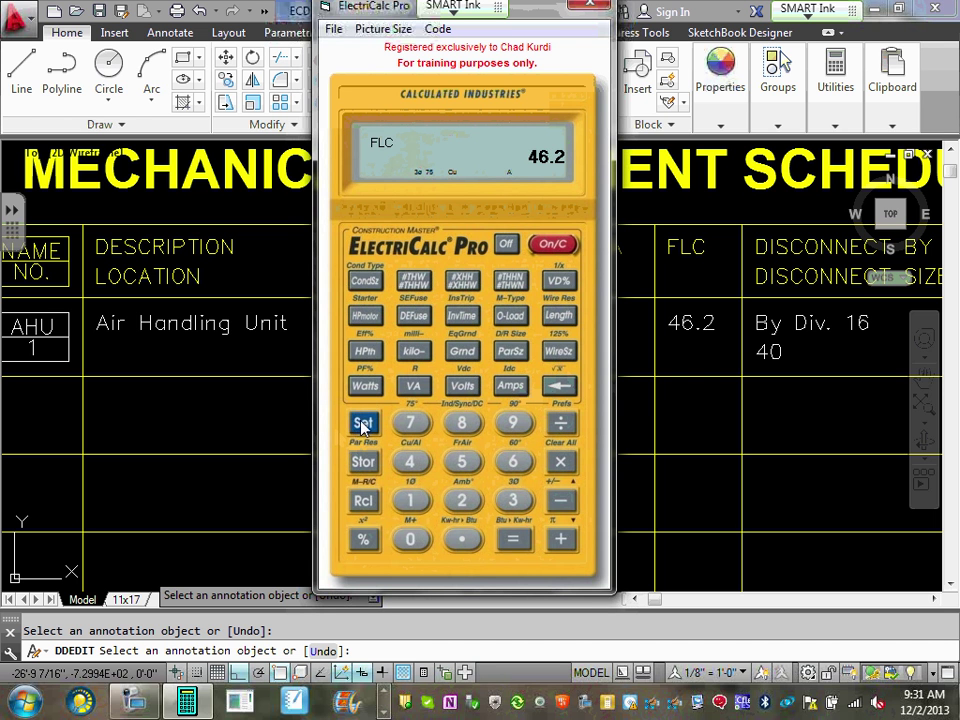
# Step: Check the secondary amps function, recall the motor's full load current and move the calculator clear of the schedule
pyautogui.click(362, 423)
pyautogui.click(510, 387)
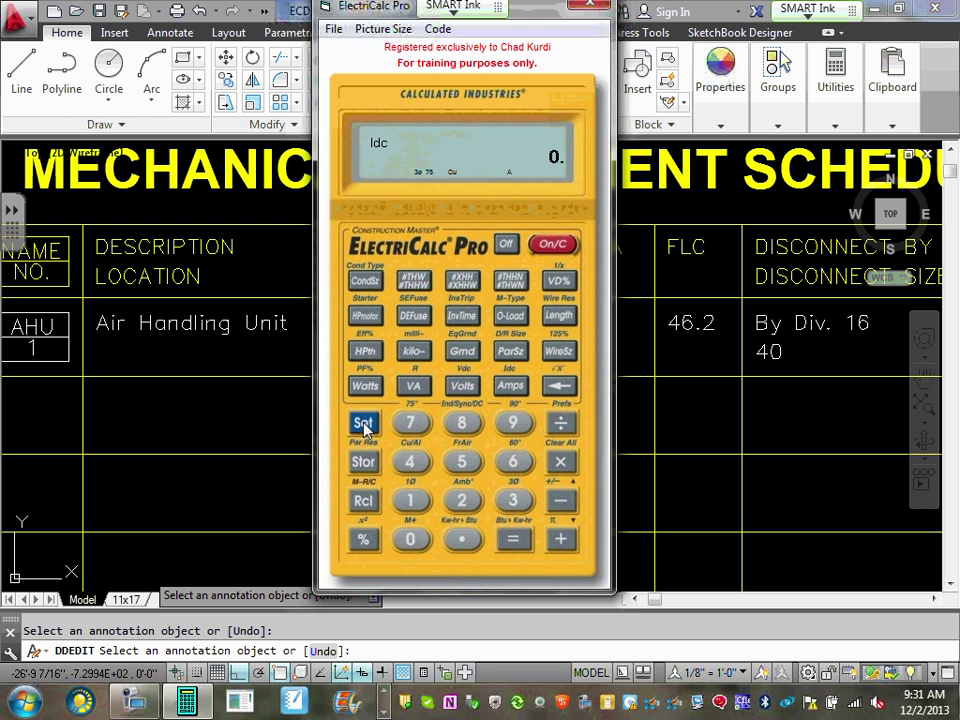
pyautogui.click(364, 423)
pyautogui.click(508, 387)
pyautogui.click(510, 387)
pyautogui.moveTo(430, 8); pyautogui.dragTo(718, 632)
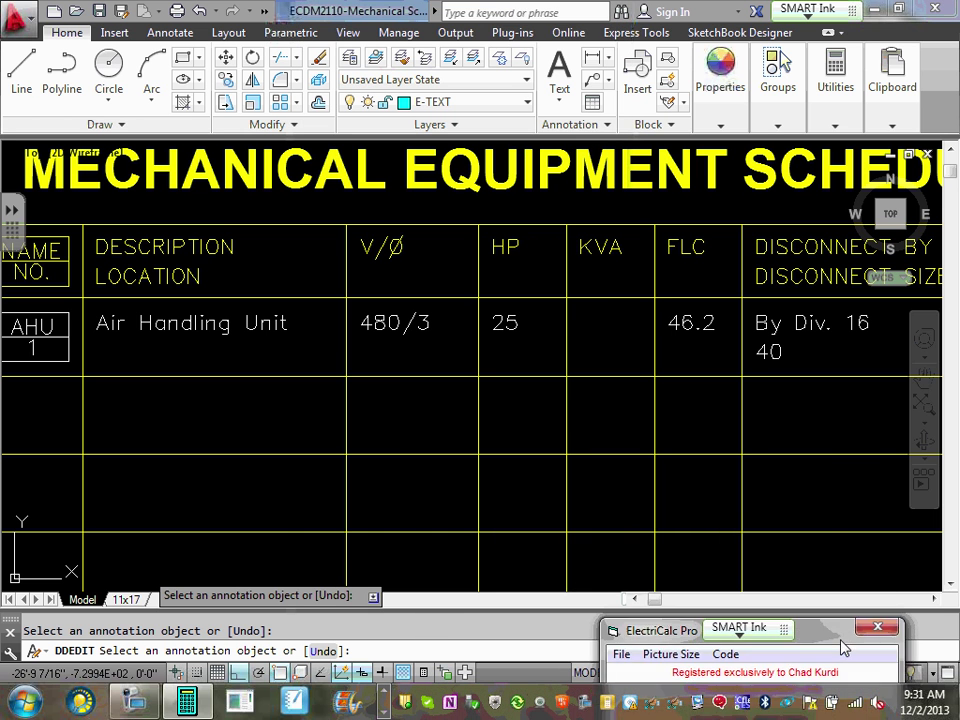
pyautogui.moveTo(842, 648); pyautogui.dragTo(862, 656)
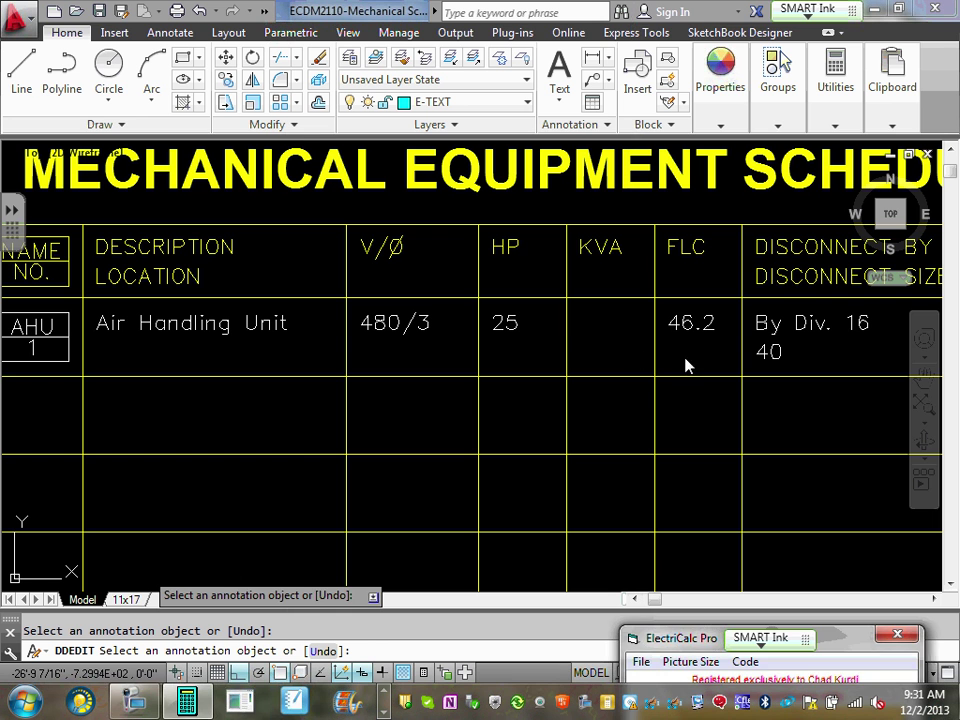
# Step: Return to the AutoCAD schedule and change the air handling unit's disconnect provider to By Div. 26
pyautogui.click(707, 338)
pyautogui.scroll(-3, 795, 354)
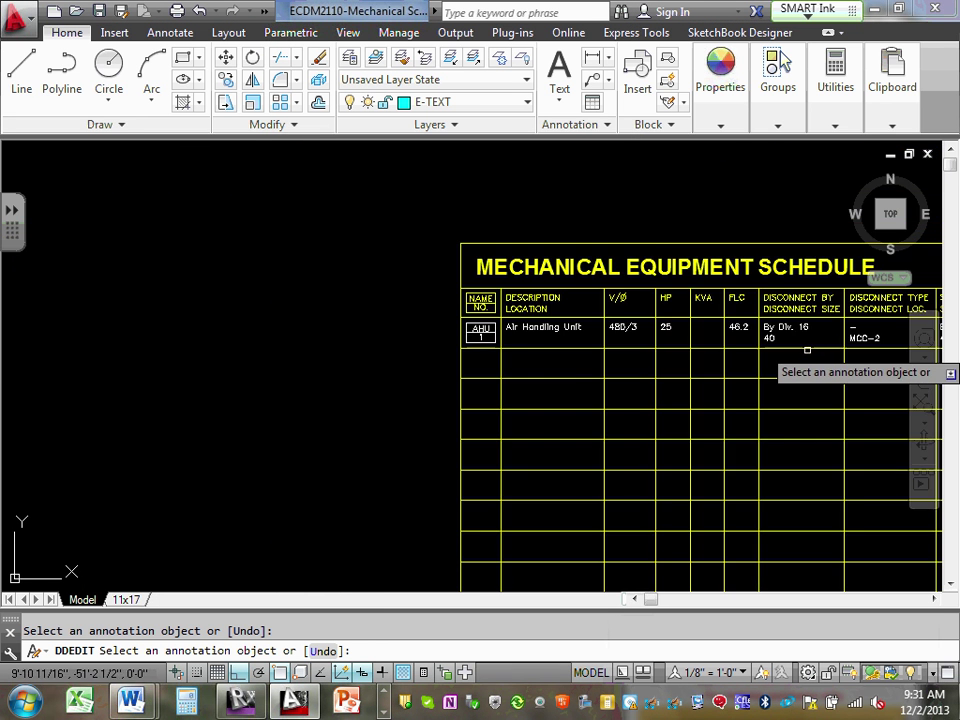
pyautogui.scroll(4, 807, 350)
pyautogui.scroll(-1, 613, 418)
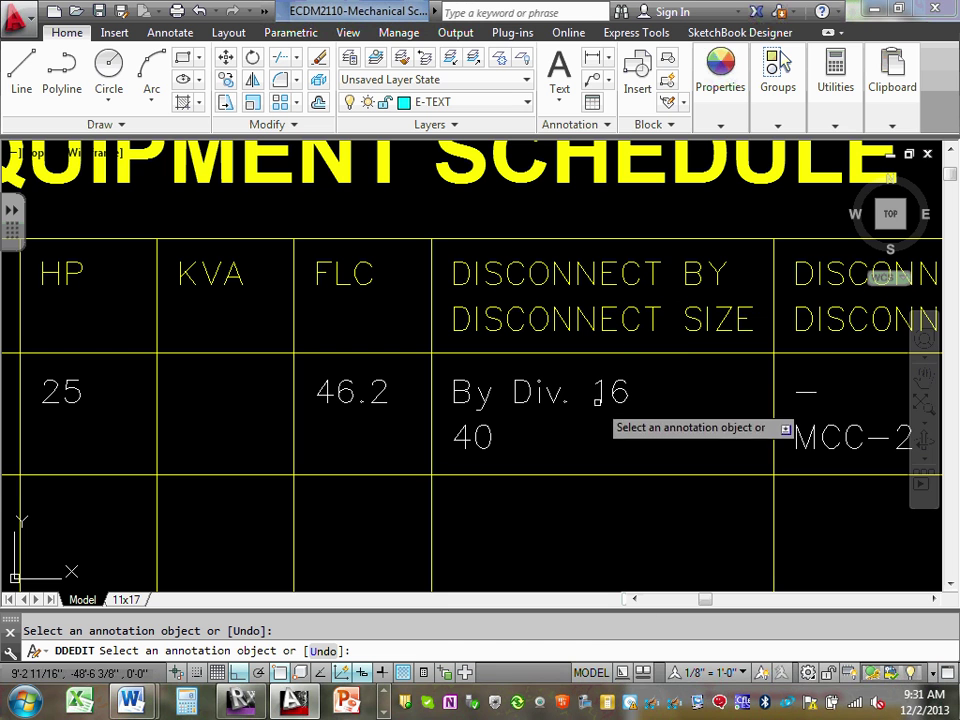
pyautogui.click(613, 392)
pyautogui.click(613, 392)
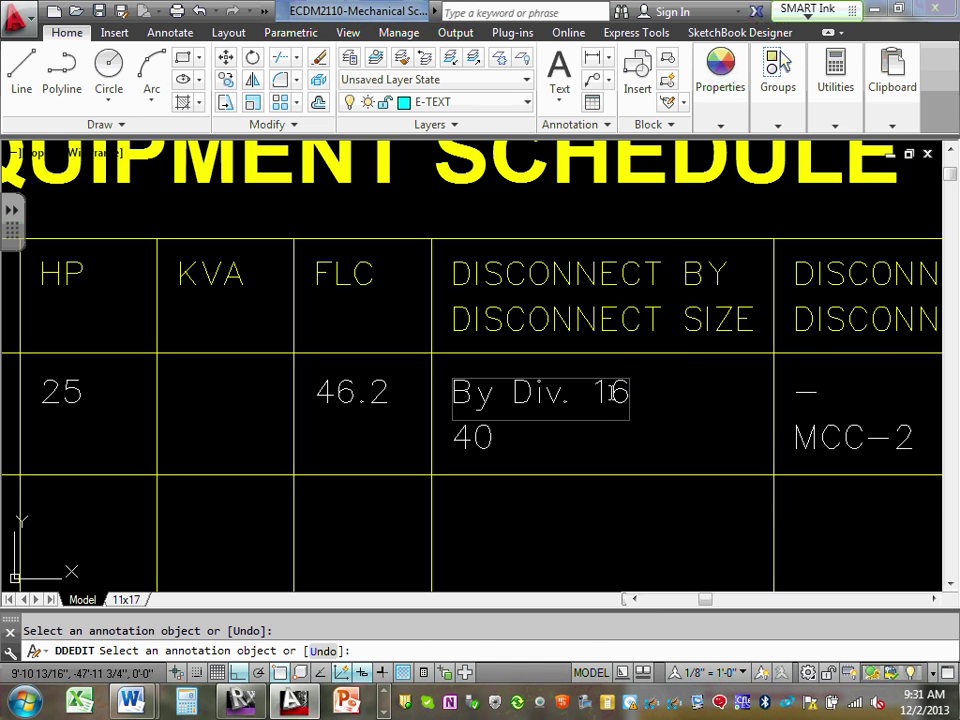
pyautogui.moveTo(598, 392); pyautogui.dragTo(608, 392)
pyautogui.write('2')
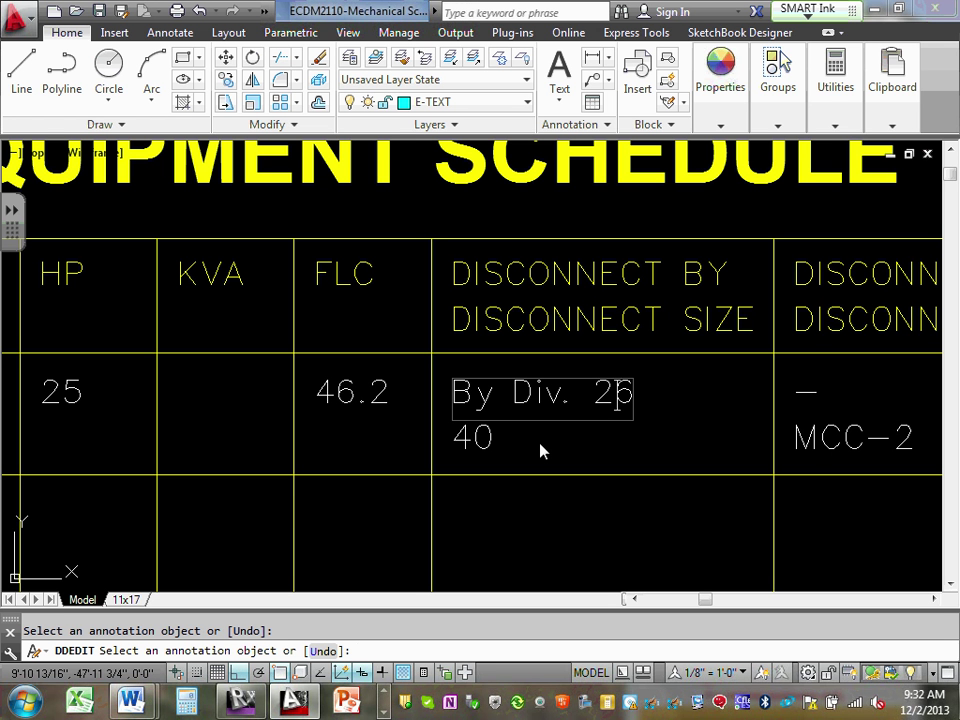
pyautogui.press('Left')
# Step: Switch back to ElectriCalc Pro and multiply the motor's full load current by 1.15 for sizing the disconnect
pyautogui.click(383, 712)
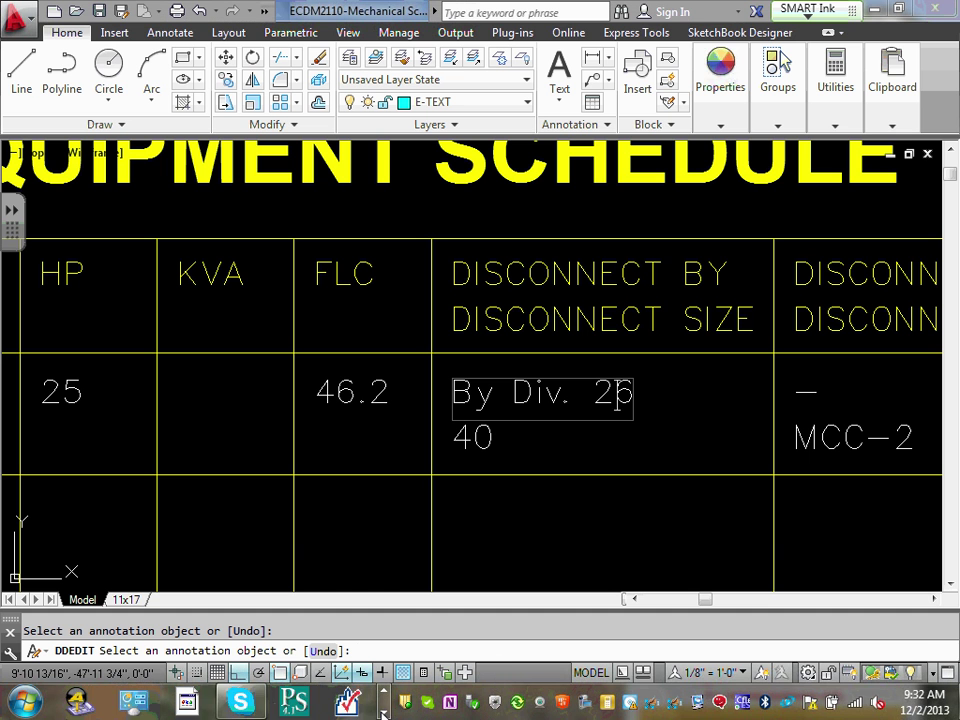
pyautogui.click(186, 700)
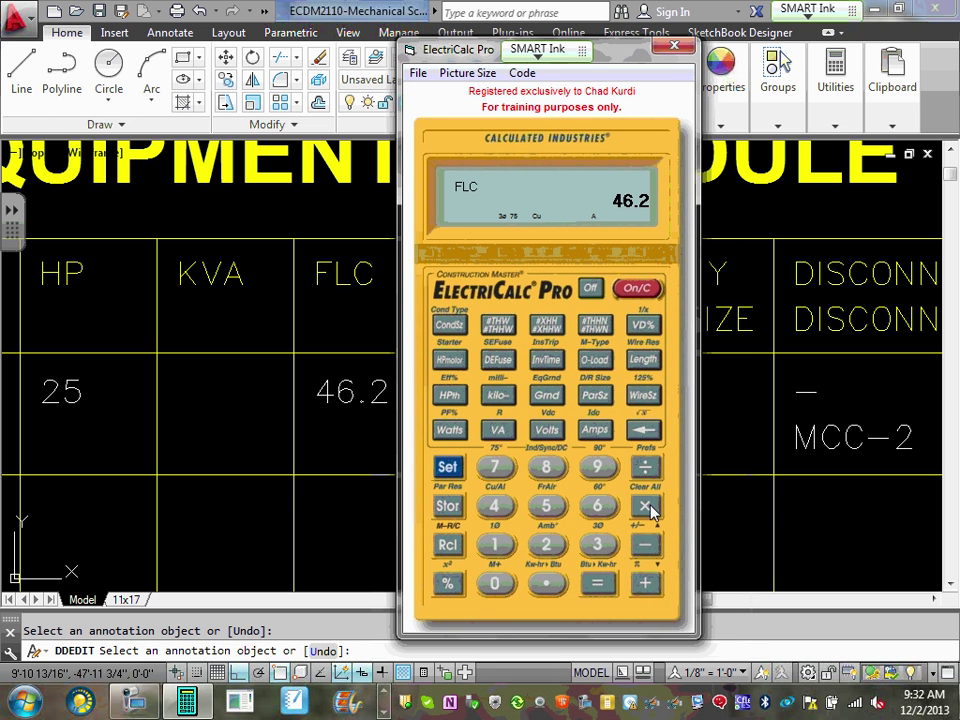
pyautogui.click(645, 505)
pyautogui.click(494, 545)
pyautogui.click(548, 584)
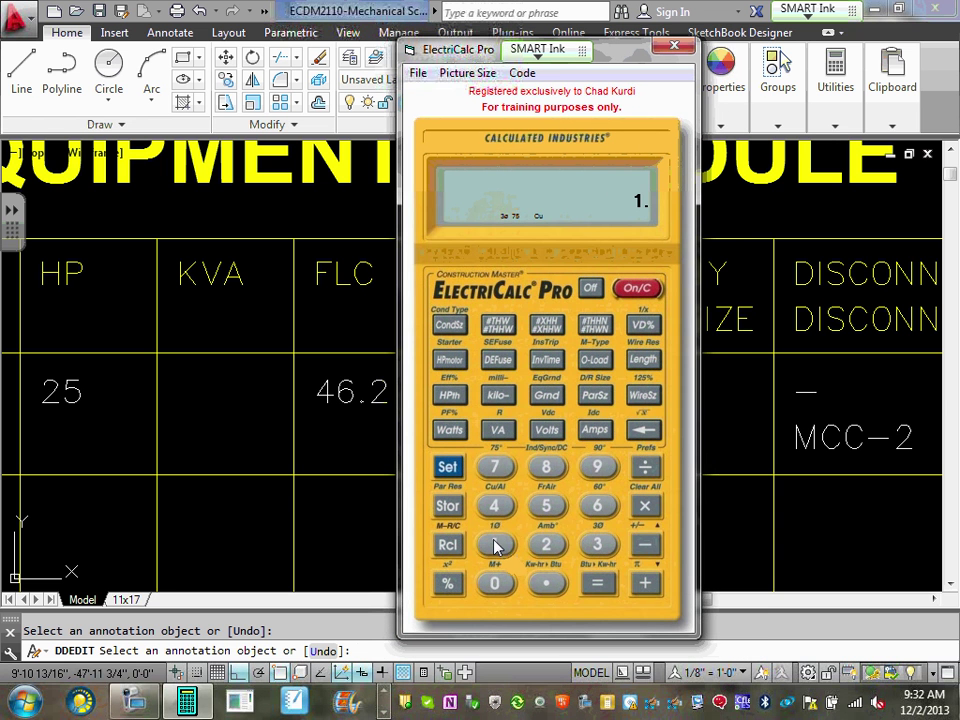
pyautogui.click(494, 545)
pyautogui.click(546, 506)
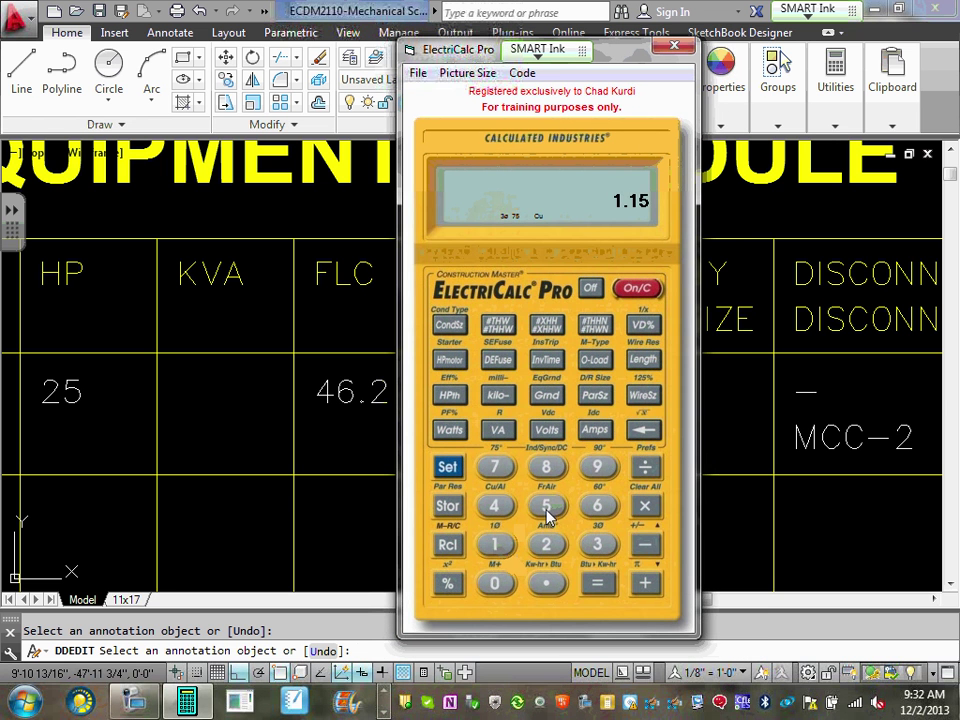
pyautogui.click(599, 585)
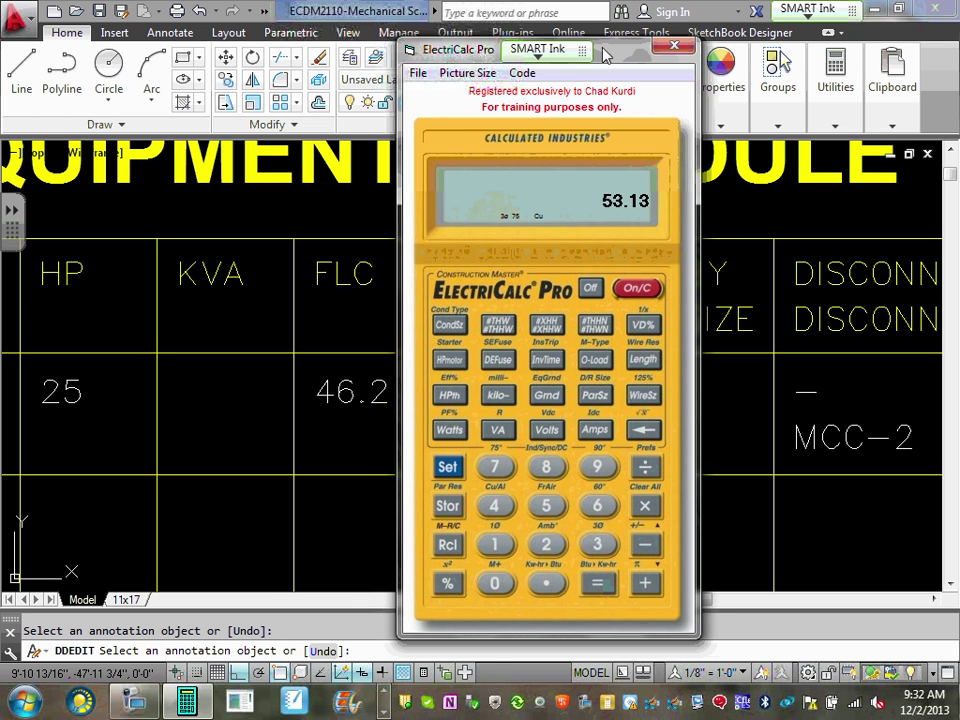
# Step: Move the calculator clear of the AutoCAD schedule and set the air handling unit's disconnect size to 60
pyautogui.moveTo(600, 52); pyautogui.dragTo(555, 513)
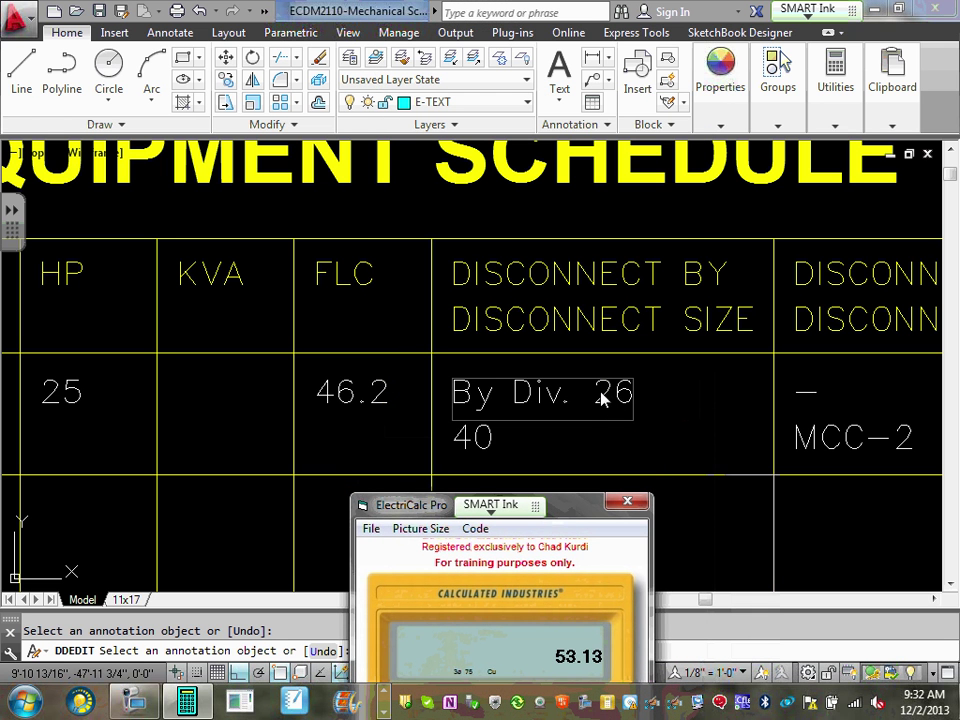
pyautogui.click(484, 440)
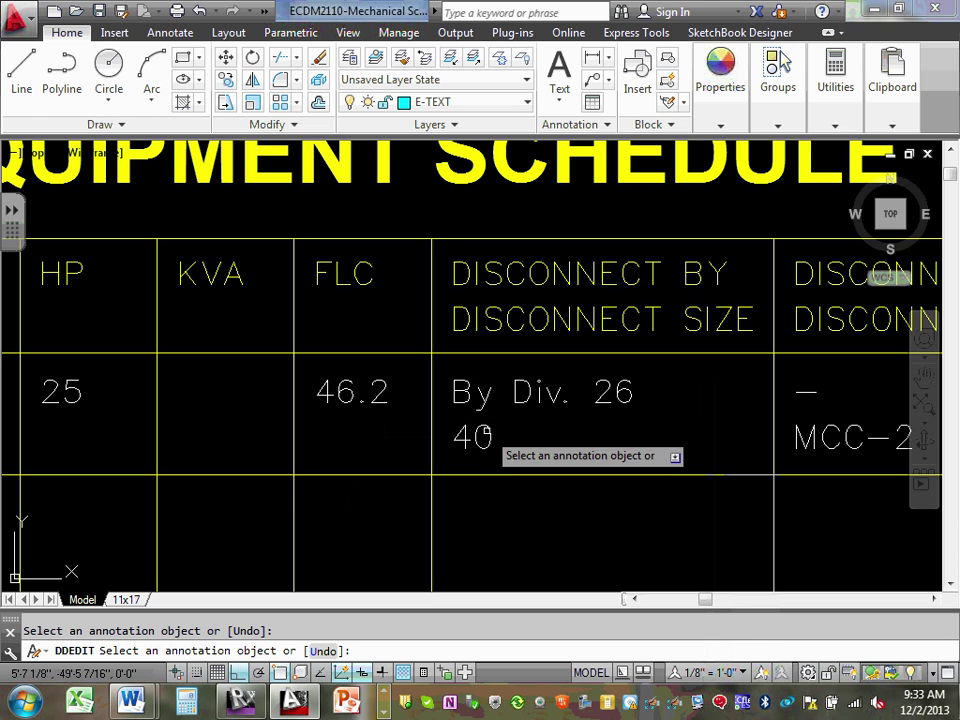
pyautogui.click(479, 445)
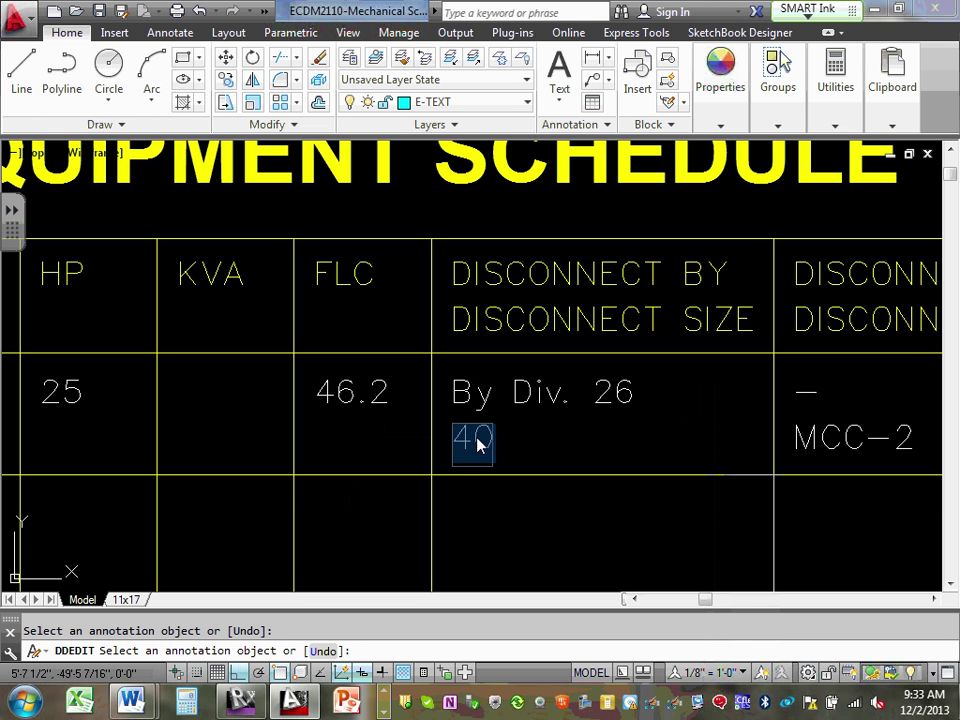
pyautogui.write('60')
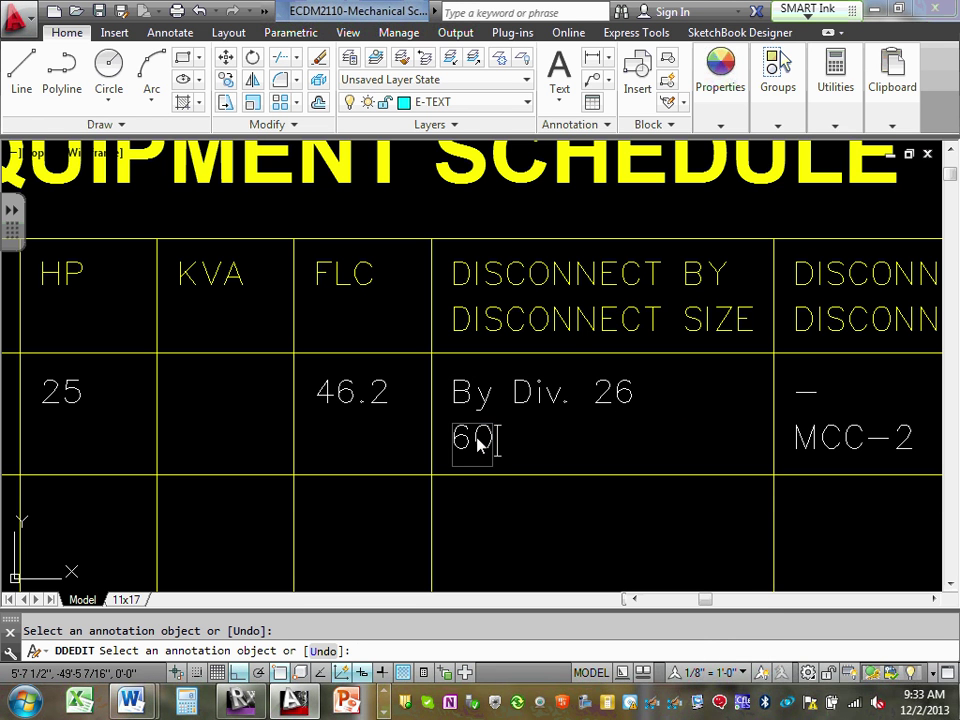
# Step: Set the air handling unit's disconnect type to Non Fused and its disconnect location to R116
pyautogui.scroll(-4, 500, 440)
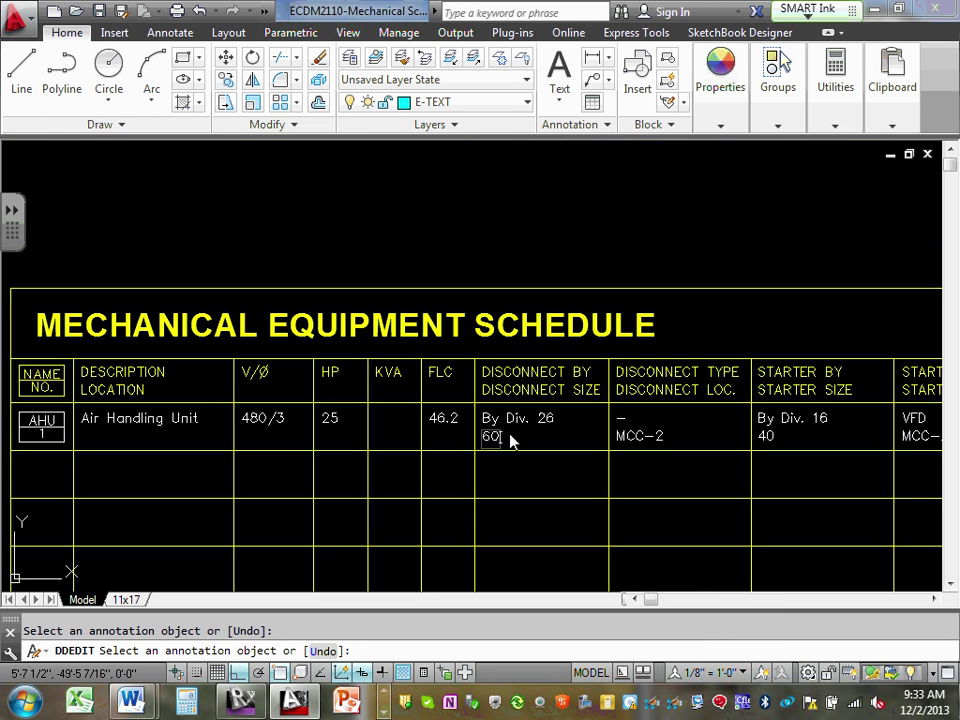
pyautogui.click(640, 436)
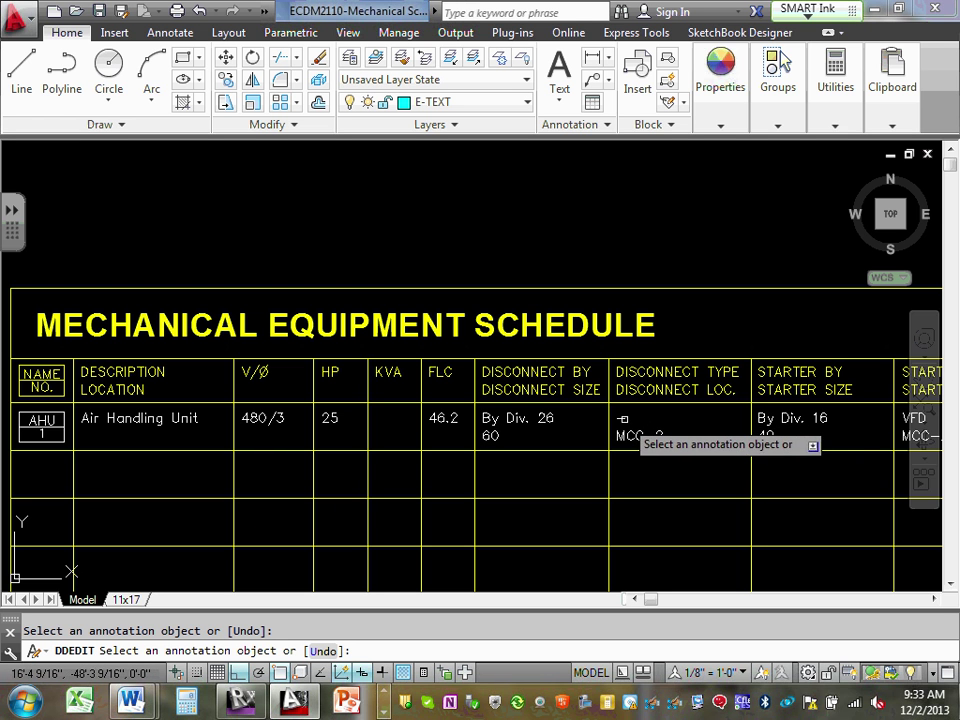
pyautogui.click(622, 420)
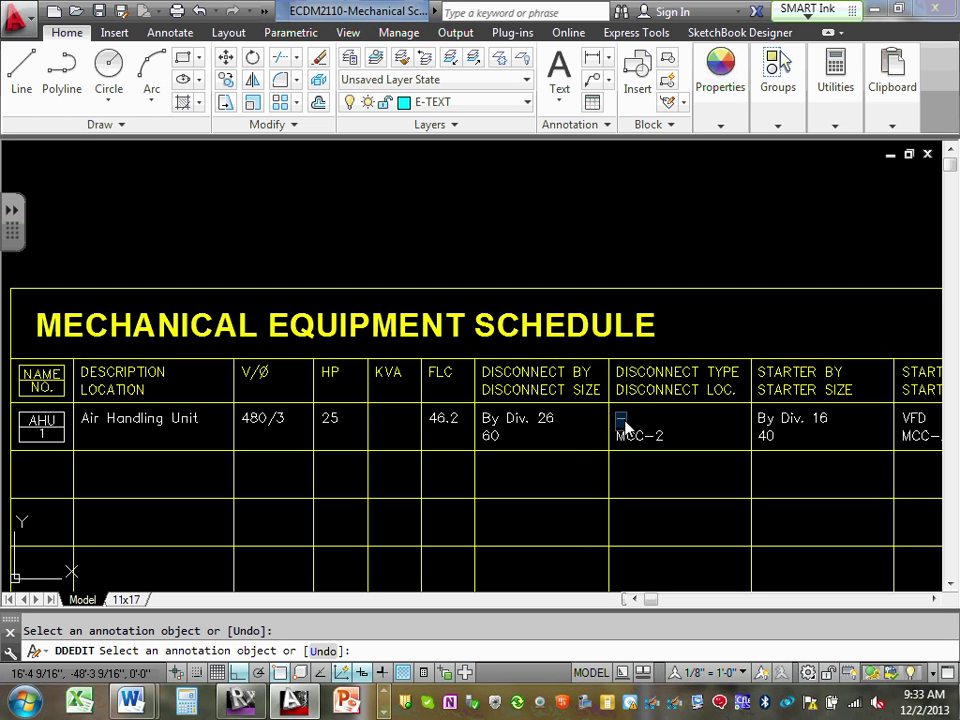
pyautogui.write('Non Fused')
pyautogui.press('Return')
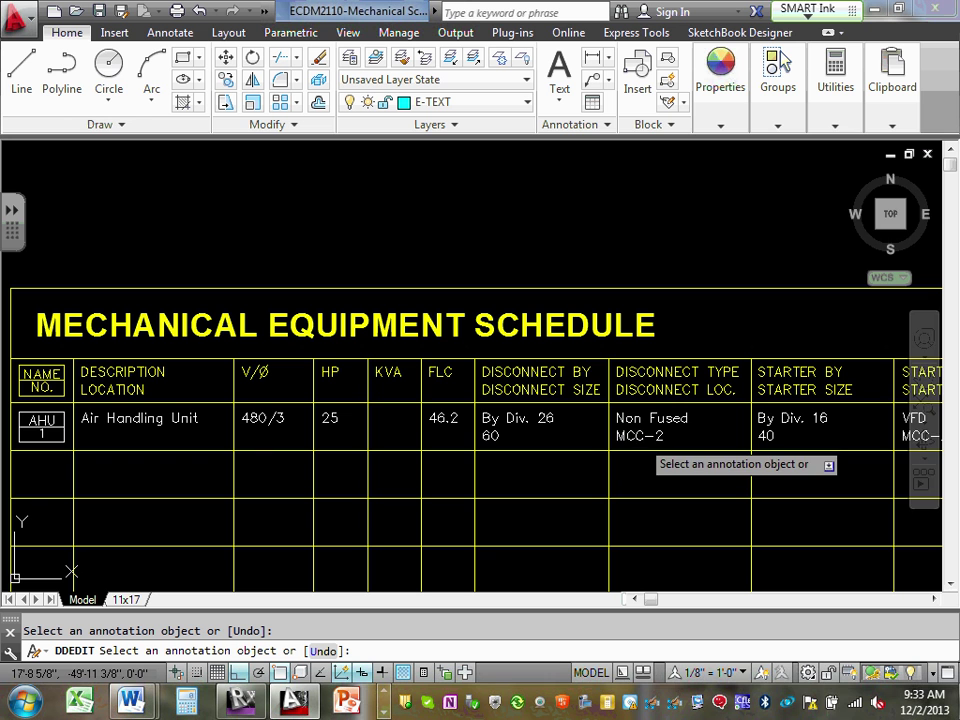
pyautogui.click(640, 437)
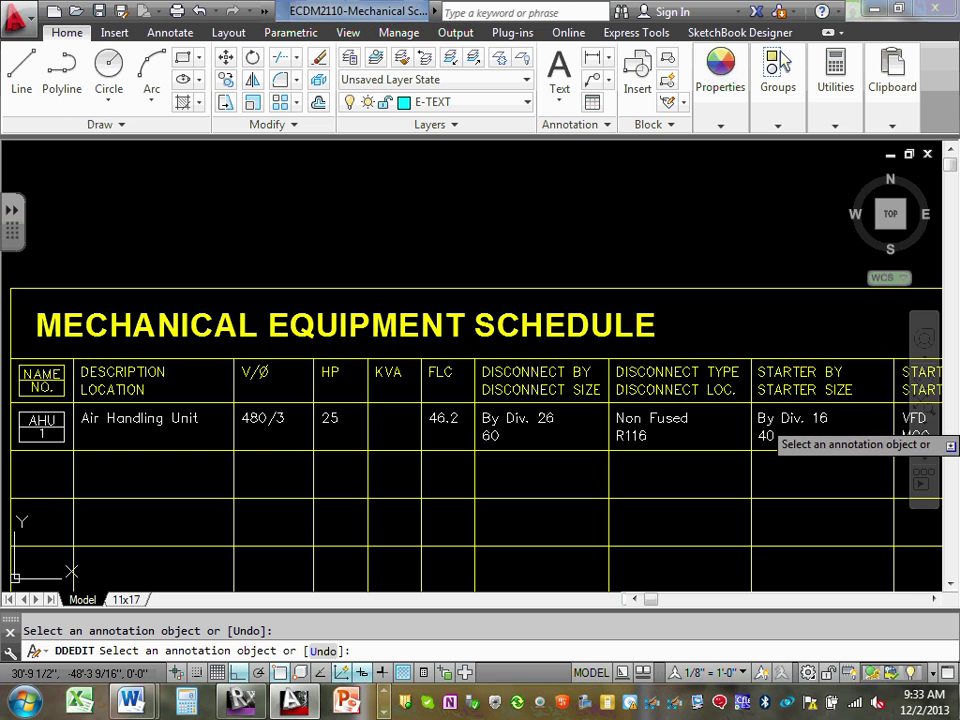
# Step: Change the air handling unit's starter provider to By Div. 26 and its starter size to VFD
pyautogui.click(795, 420)
pyautogui.click(817, 420)
pyautogui.doubleClick(817, 420)
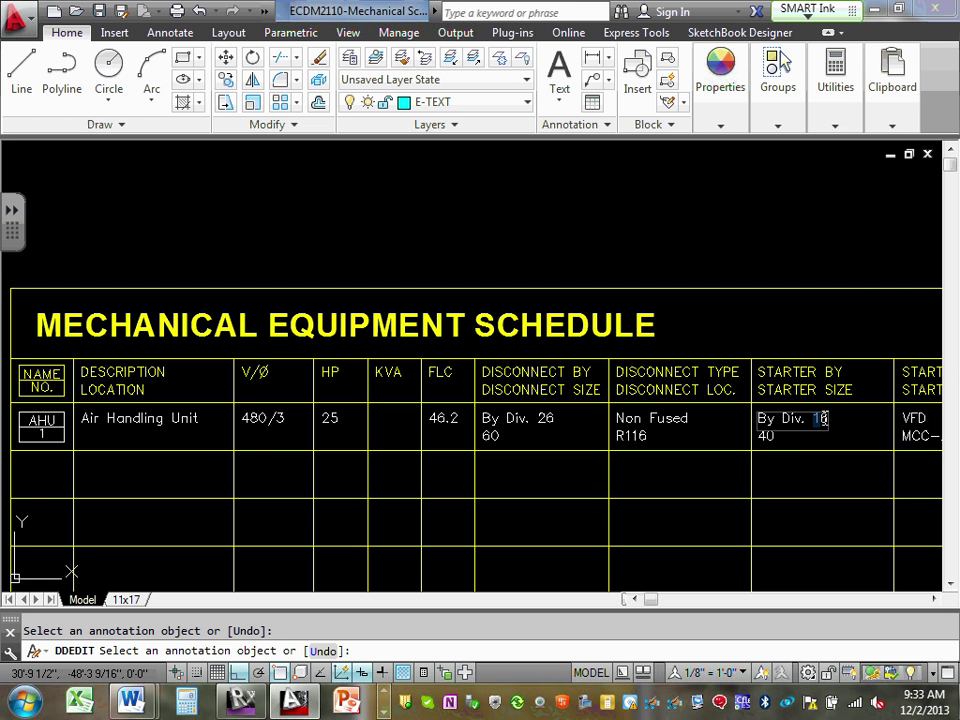
pyautogui.write('26')
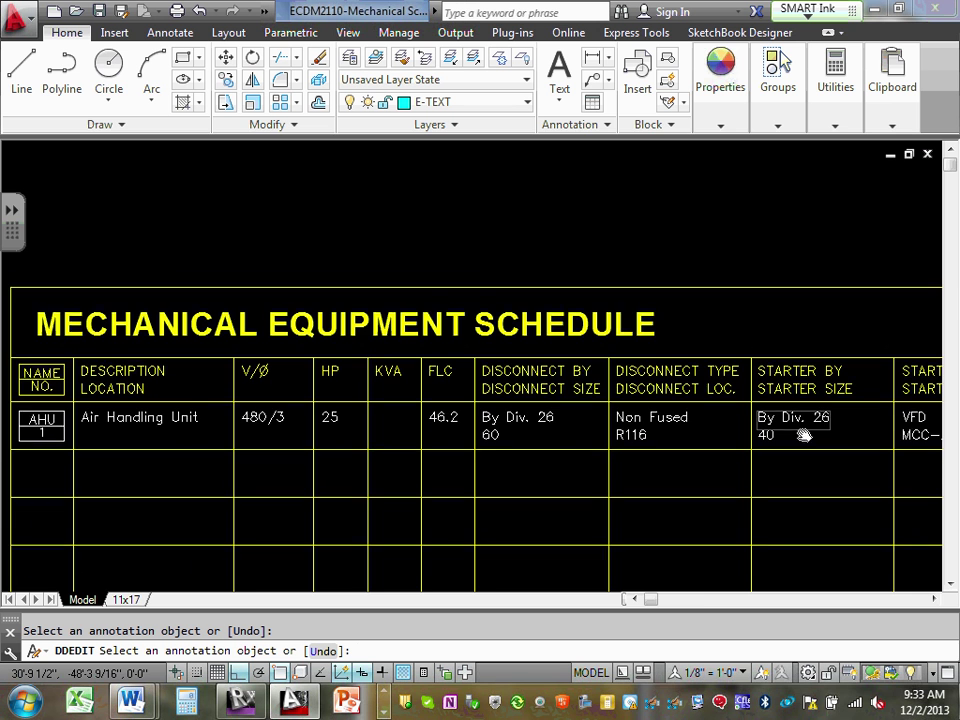
pyautogui.scroll(3, 561, 396)
pyautogui.scroll(2, 540, 425)
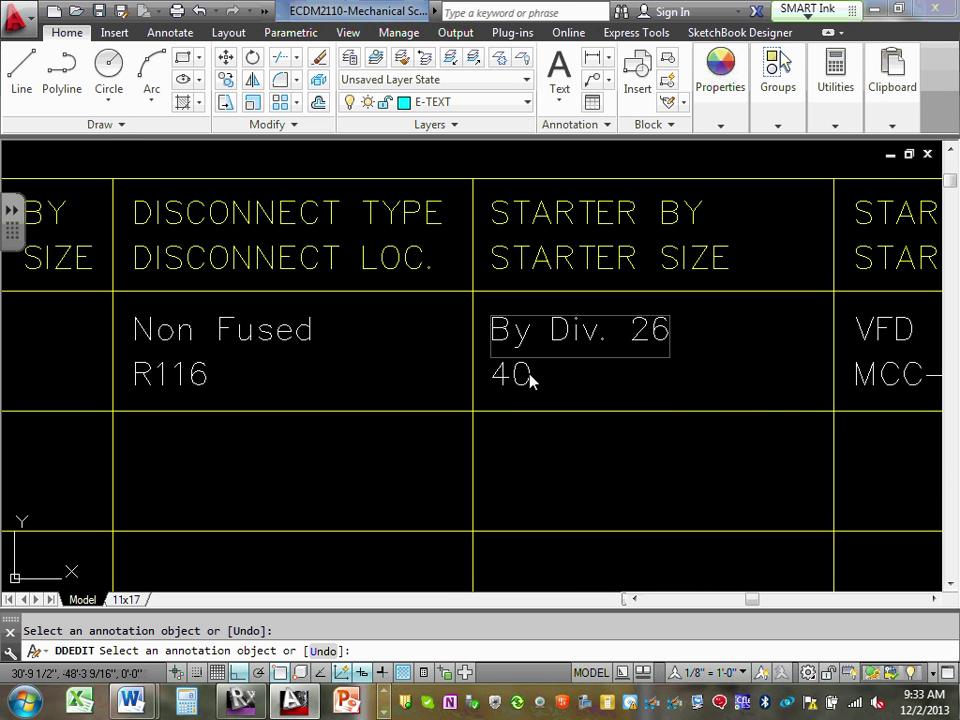
pyautogui.press('Return')
pyautogui.click(516, 374)
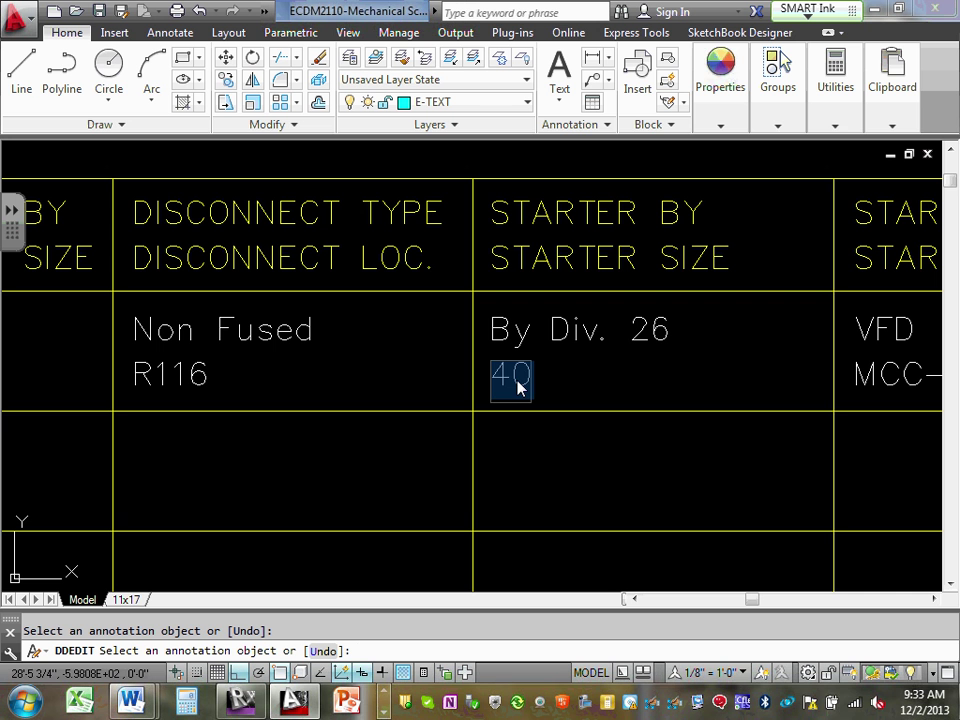
pyautogui.write('VFD')
# Step: Set the air handling unit's starter location to R116, keeping VFD as the starter type
pyautogui.scroll(-3, 518, 388)
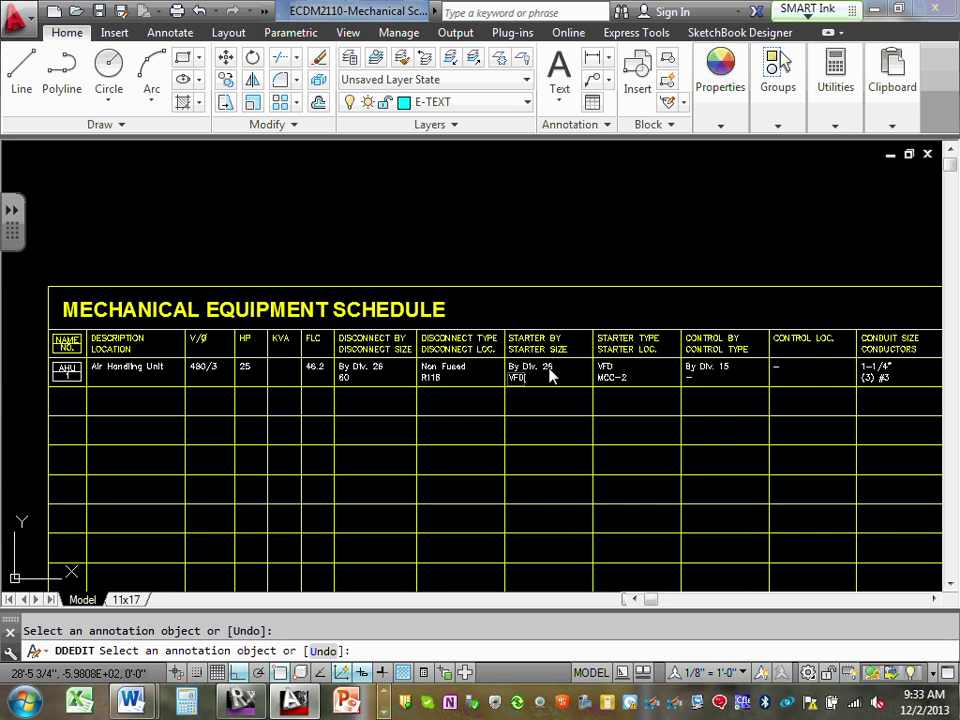
pyautogui.scroll(2, 706, 378)
pyautogui.moveTo(732, 345); pyautogui.dragTo(624, 337, button='middle')
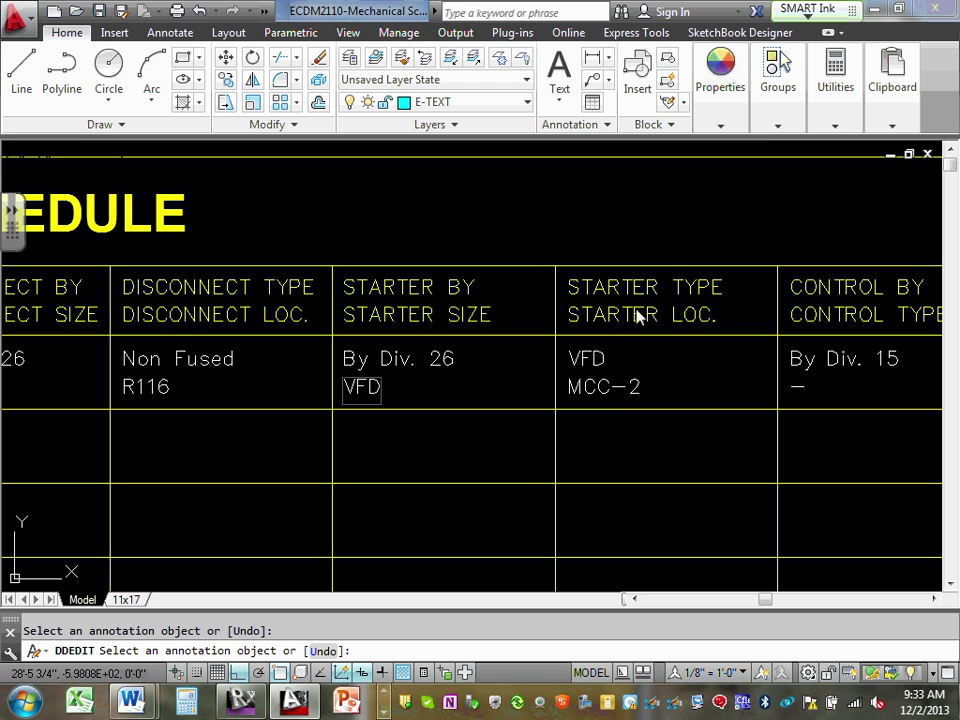
pyautogui.click(596, 358)
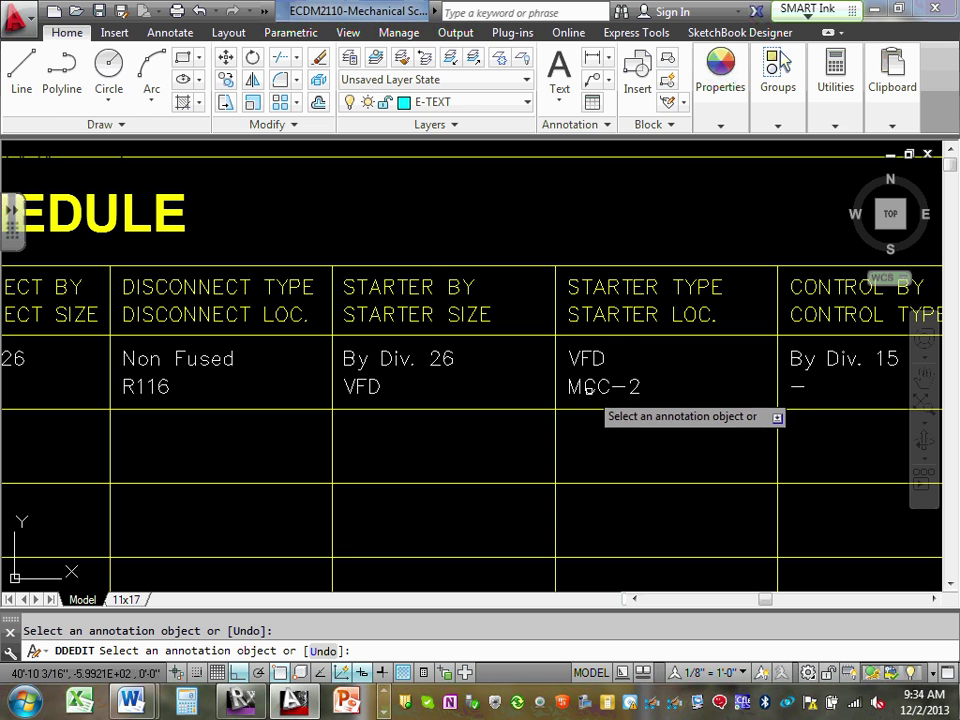
pyautogui.click(590, 396)
pyautogui.click(587, 389)
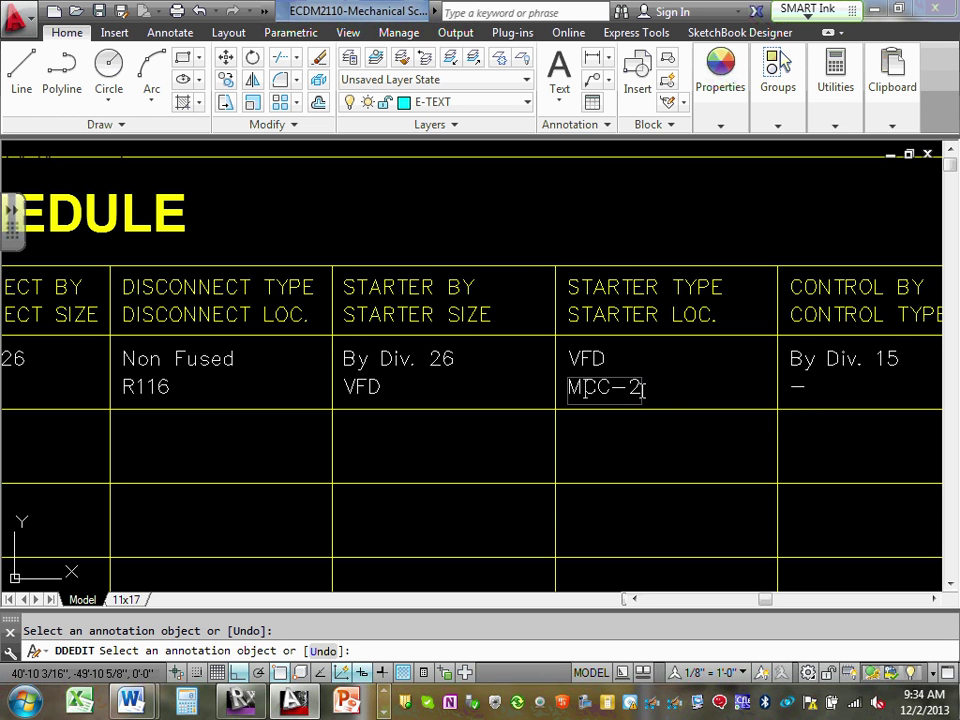
pyautogui.moveTo(642, 390); pyautogui.dragTo(542, 382)
pyautogui.write('R116')
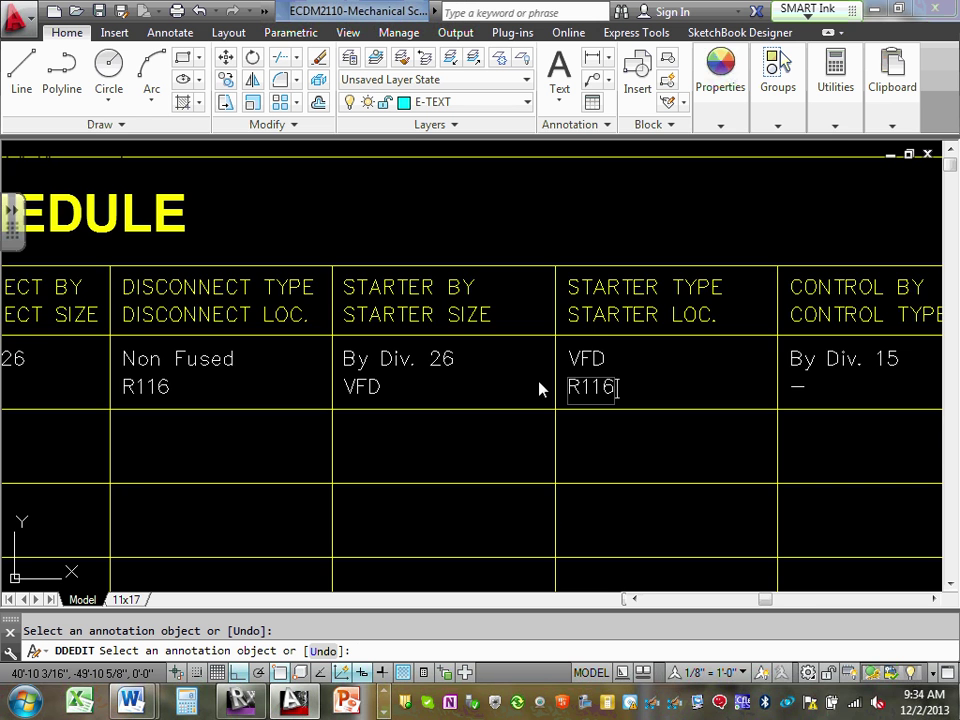
pyautogui.press('Return')
# Step: Open the air handling unit's control provider text for editing
pyautogui.scroll(-4, 540, 389)
pyautogui.scroll(3, 665, 378)
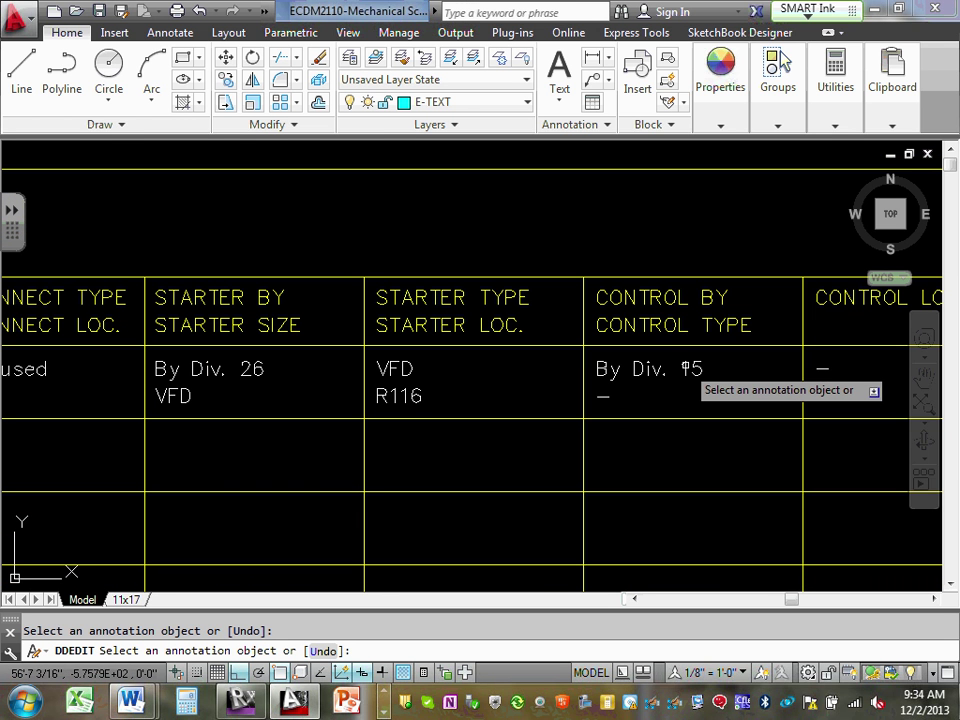
pyautogui.click(688, 370)
pyautogui.click(684, 371)
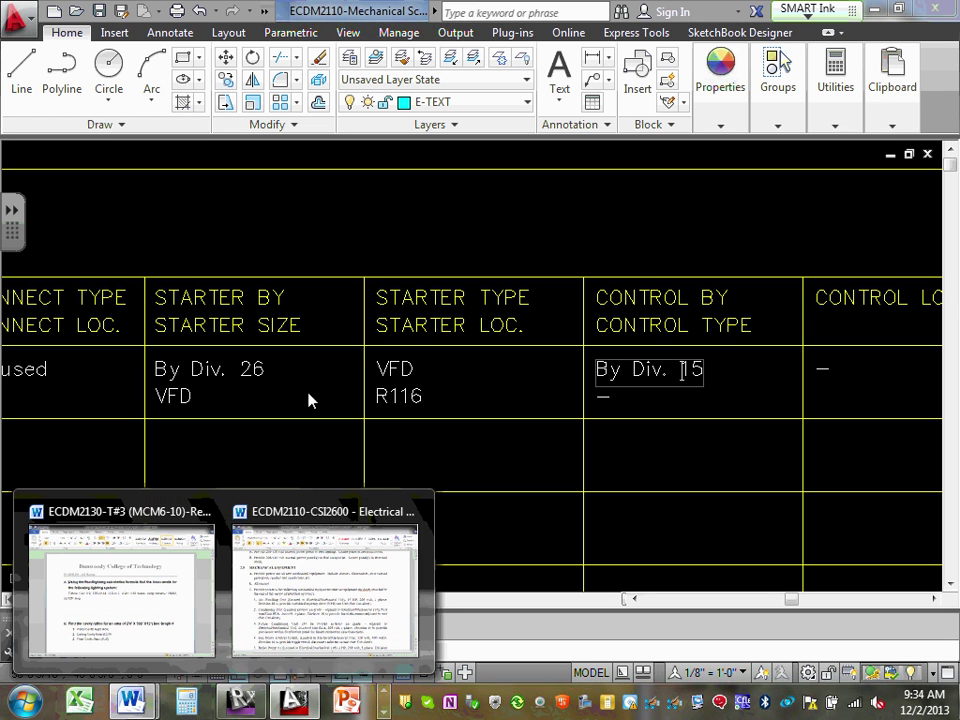
# Step: Switch to the electrical narrative in Word and review the mechanical equipment section for control requirements
pyautogui.click(306, 597)
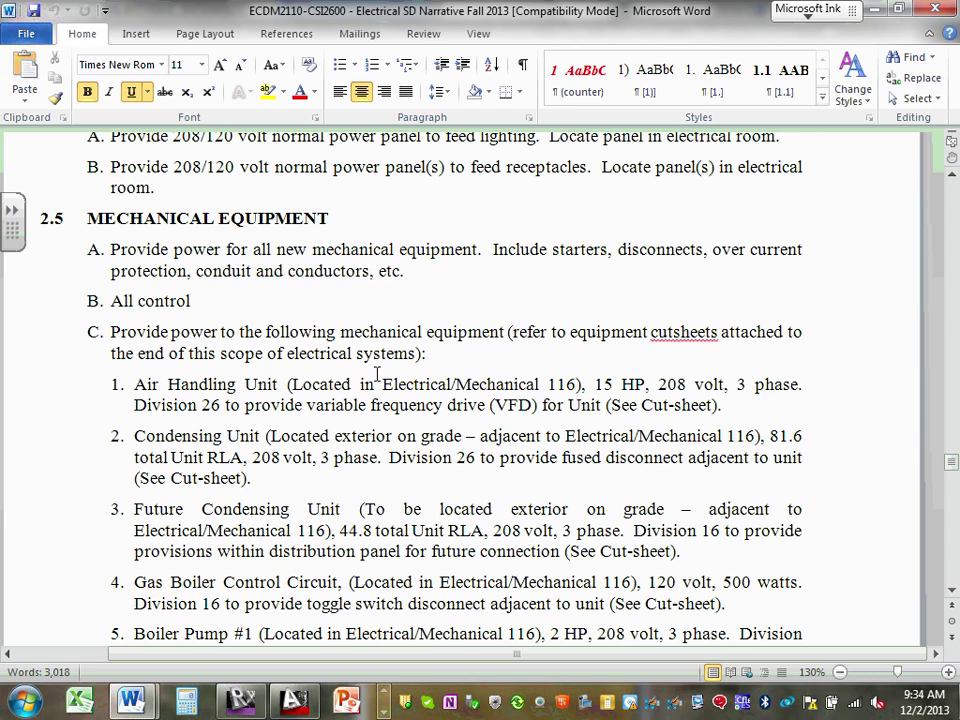
pyautogui.scroll(-2, 376, 375)
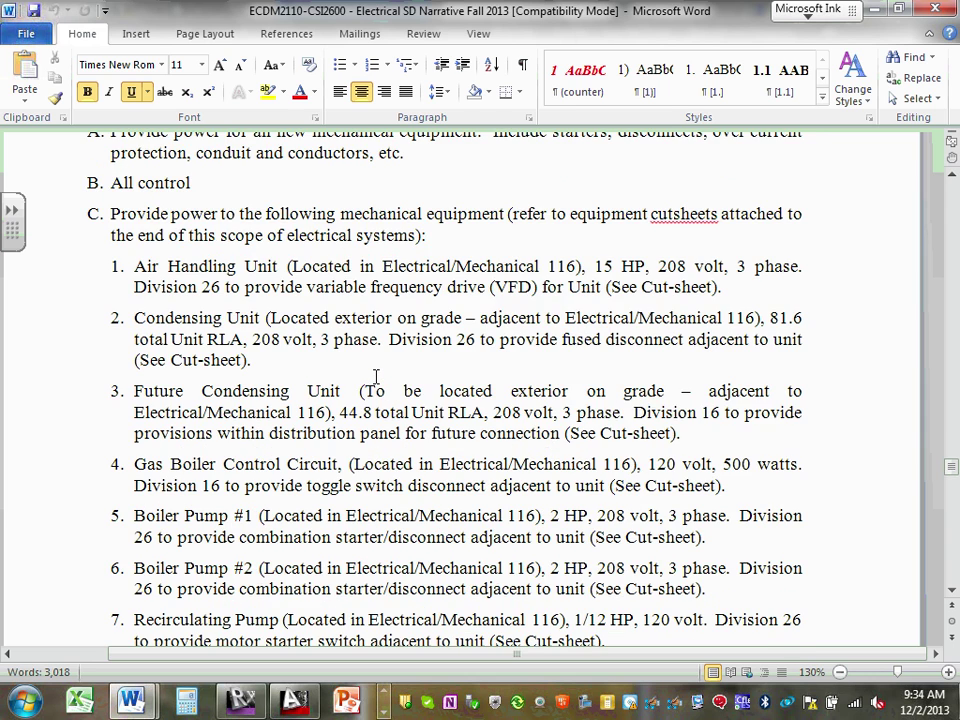
pyautogui.scroll(-3, 376, 376)
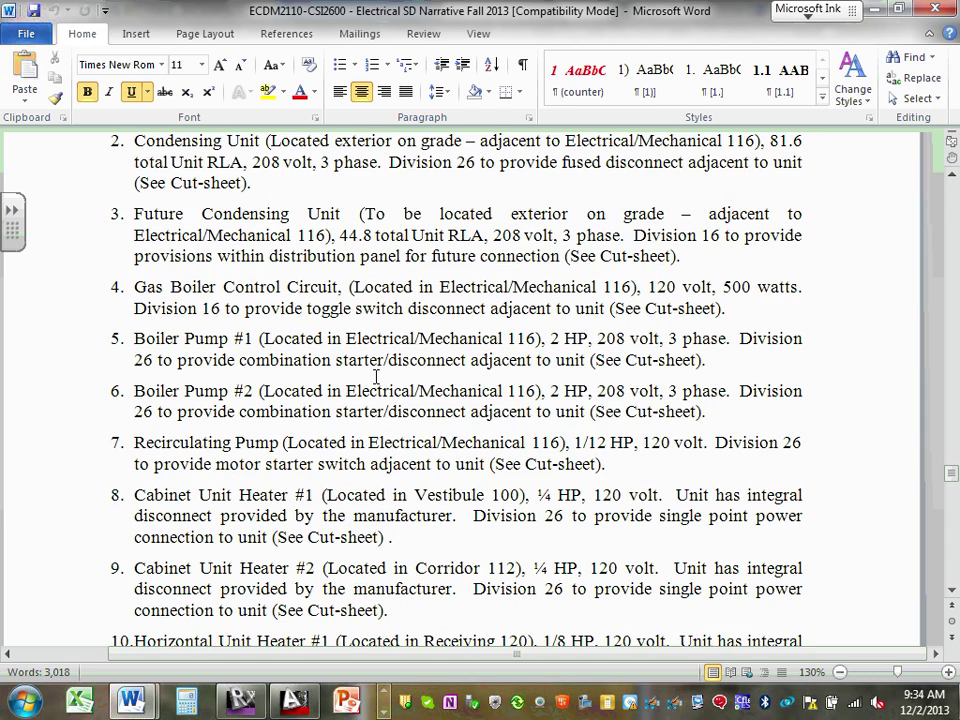
# Step: Review the mechanical equipment connections and the standby power, security and fire alarm sections of the electrical narrative
pyautogui.scroll(-13, 376, 376)
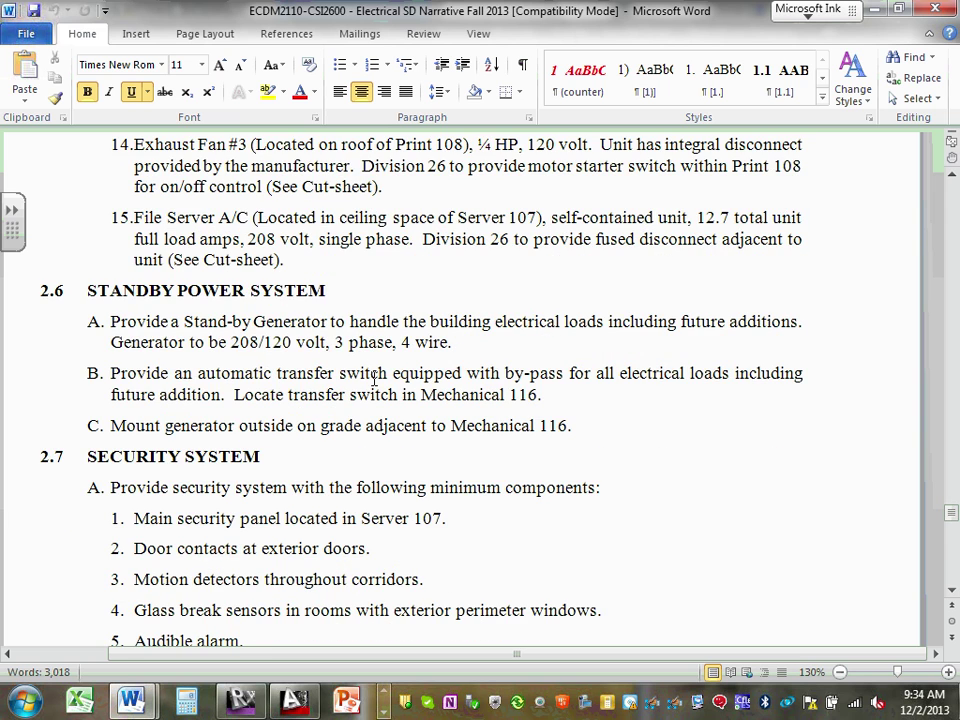
pyautogui.scroll(-9, 375, 378)
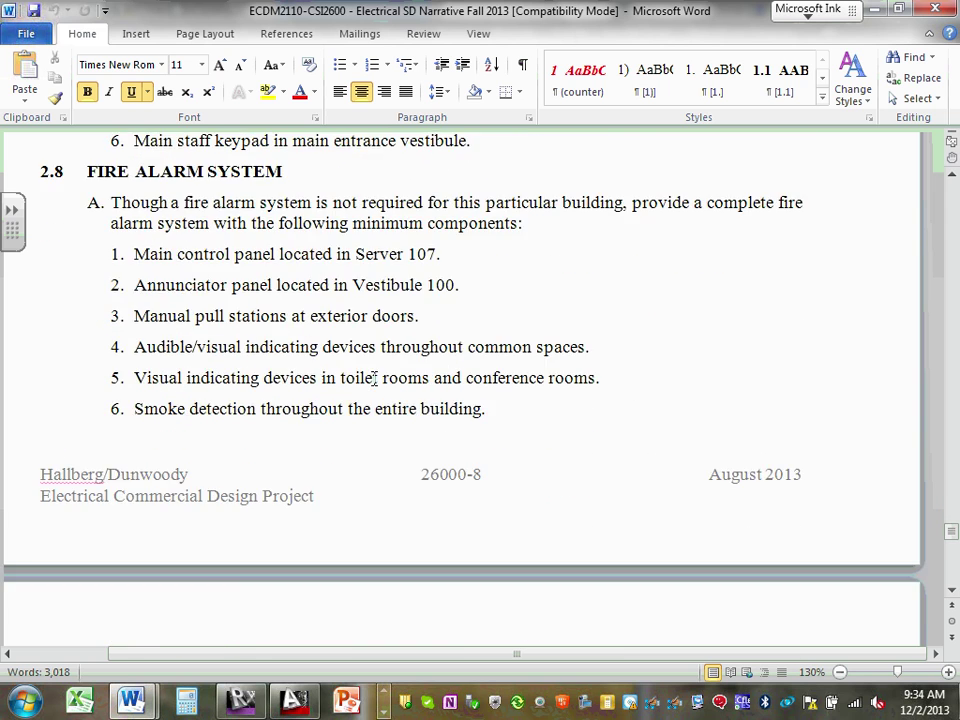
pyautogui.scroll(9, 375, 378)
pyautogui.scroll(3, 375, 379)
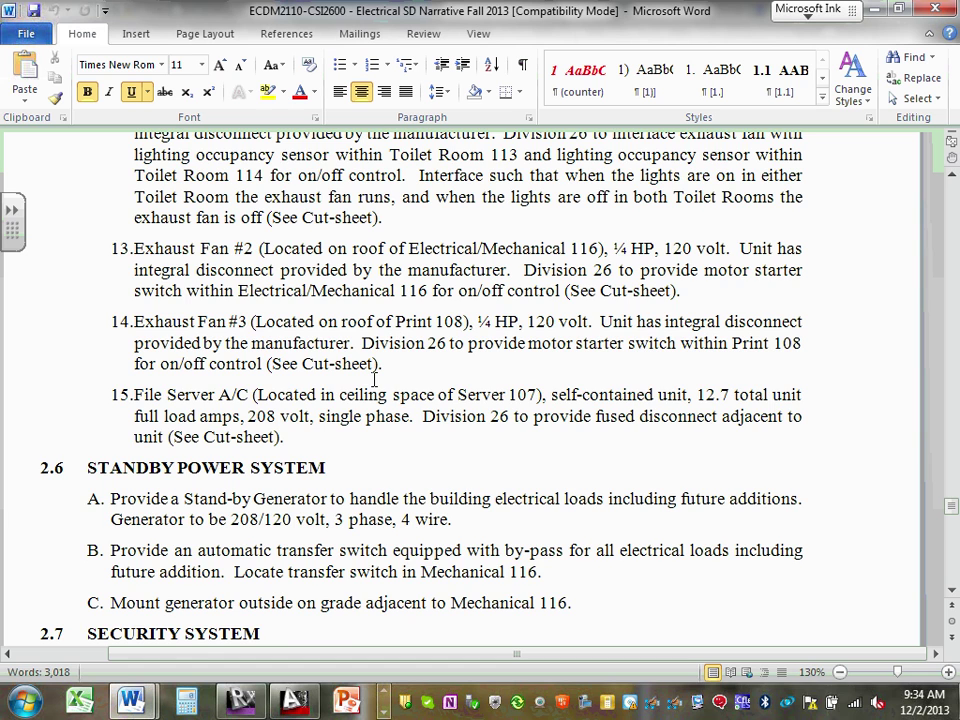
pyautogui.scroll(2, 375, 380)
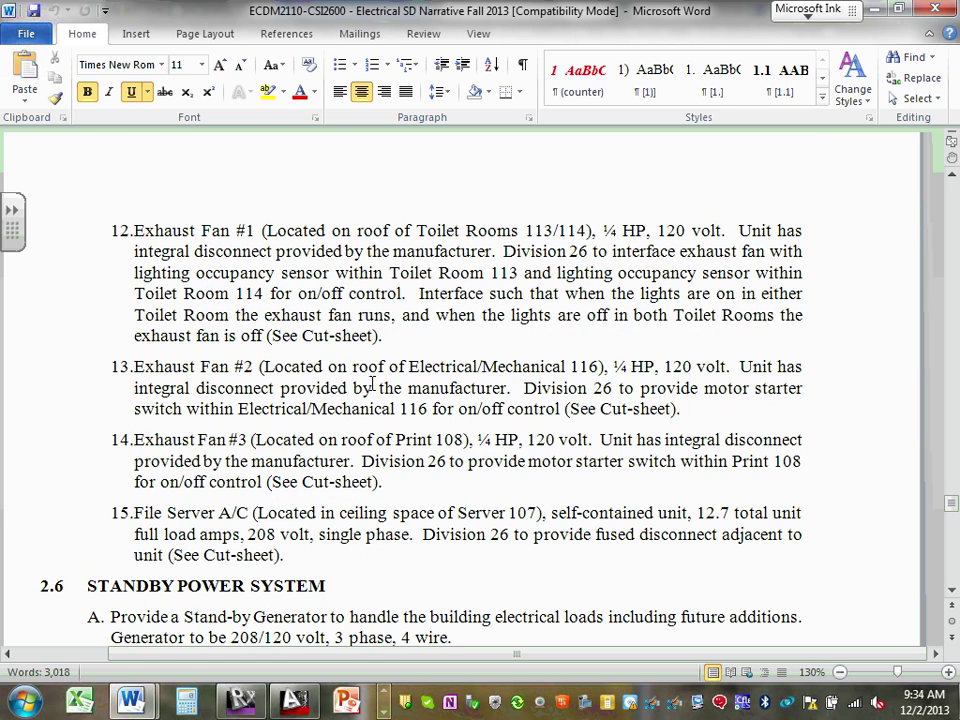
pyautogui.scroll(10, 371, 384)
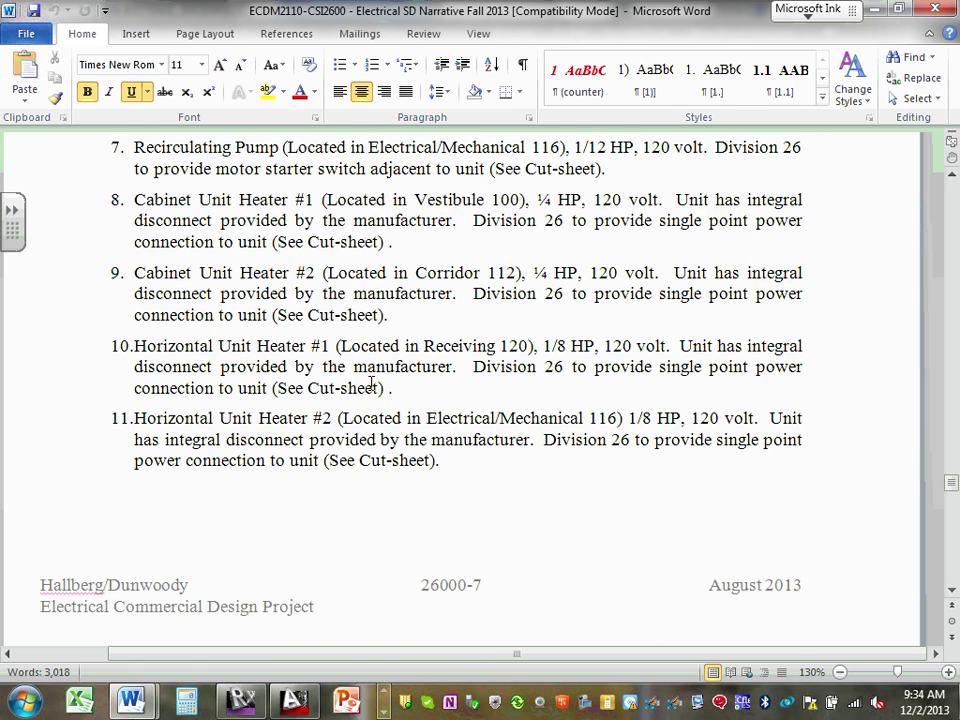
pyautogui.scroll(2, 372, 384)
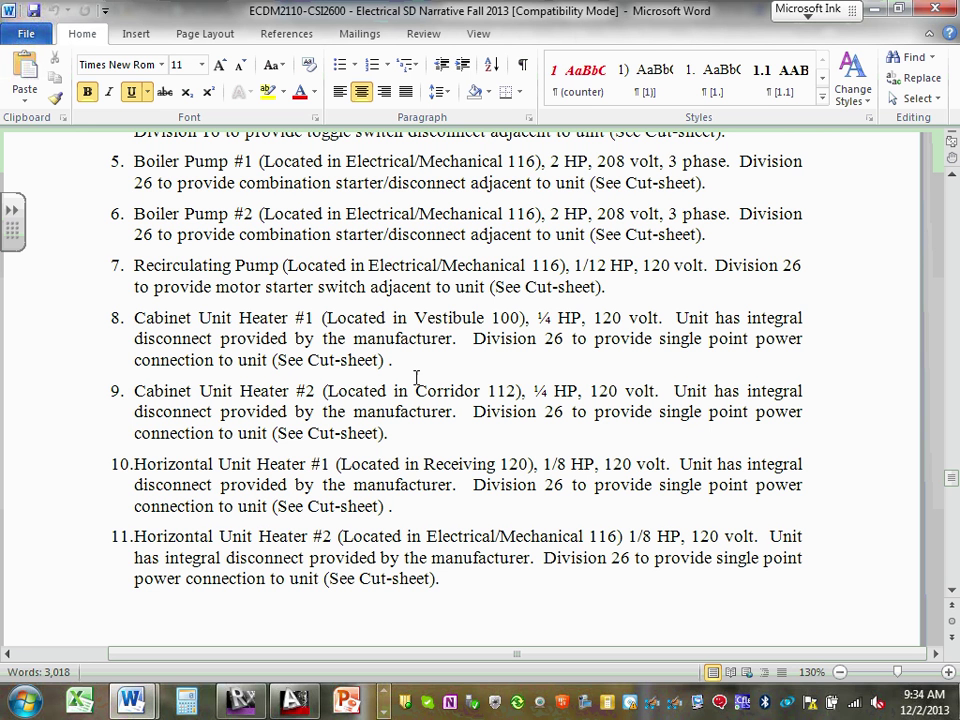
# Step: Switch back to the AutoCAD equipment schedule, finish editing the Control By entry, and bring up the conduit size and conductors column
pyautogui.click(886, 10)
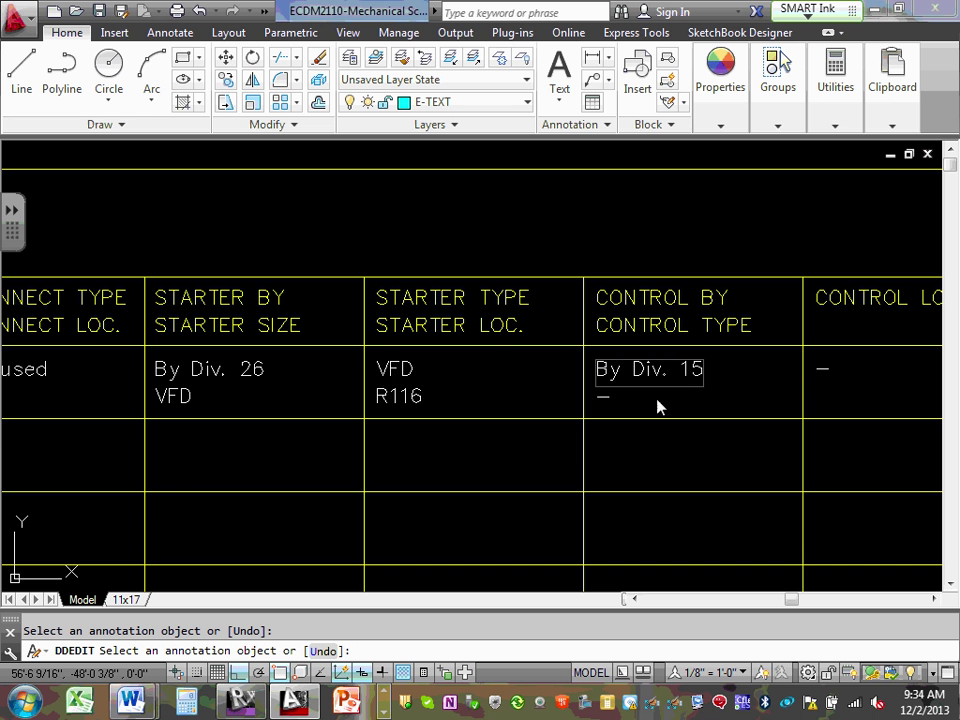
pyautogui.click(604, 414)
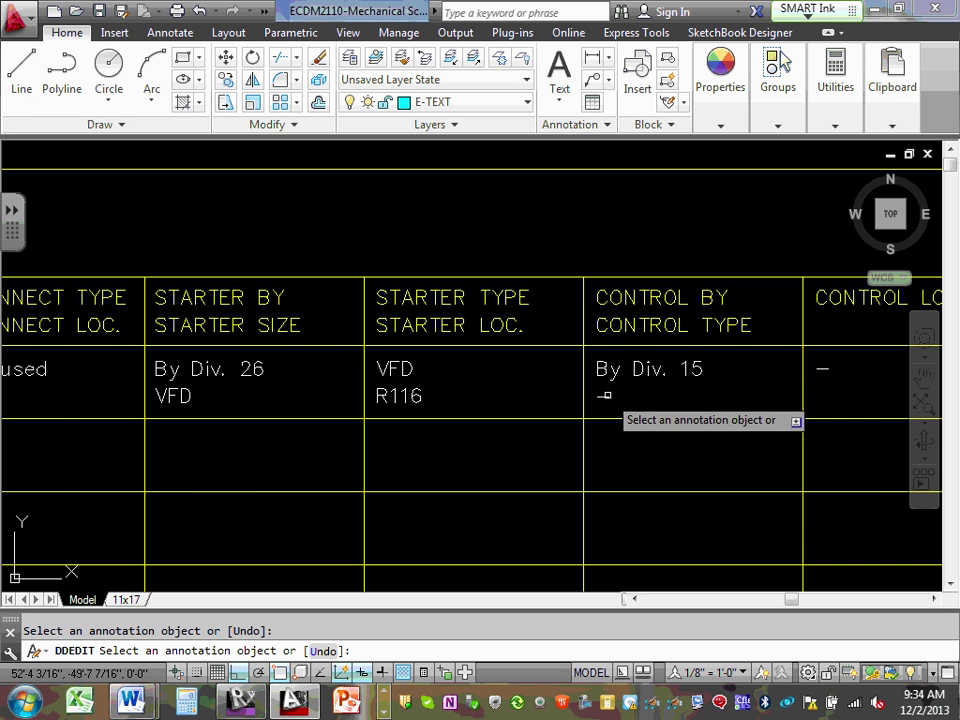
pyautogui.scroll(-2, 660, 390)
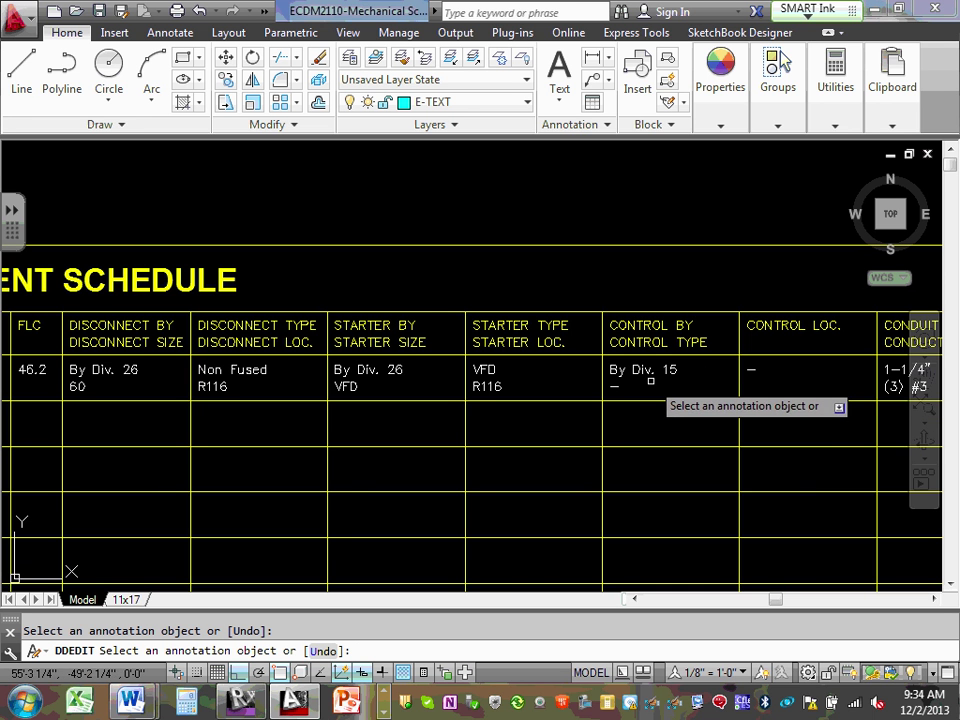
pyautogui.moveTo(659, 380); pyautogui.dragTo(532, 367, button='middle')
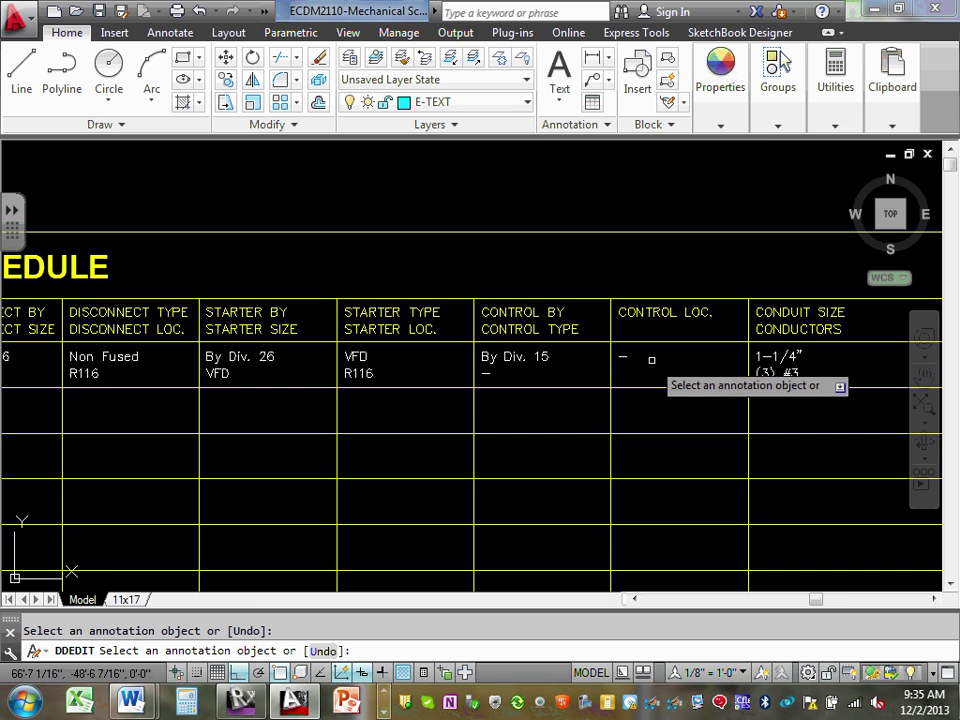
pyautogui.moveTo(651, 360); pyautogui.dragTo(564, 361, button='middle')
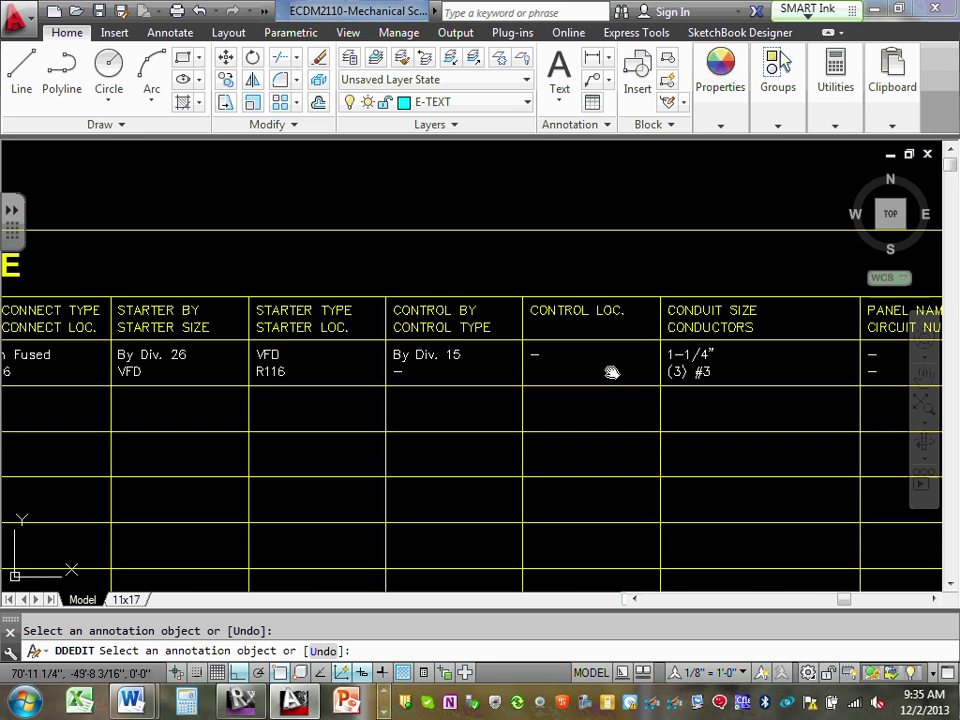
pyautogui.scroll(2, 611, 371)
pyautogui.moveTo(683, 362); pyautogui.dragTo(551, 354, button='middle')
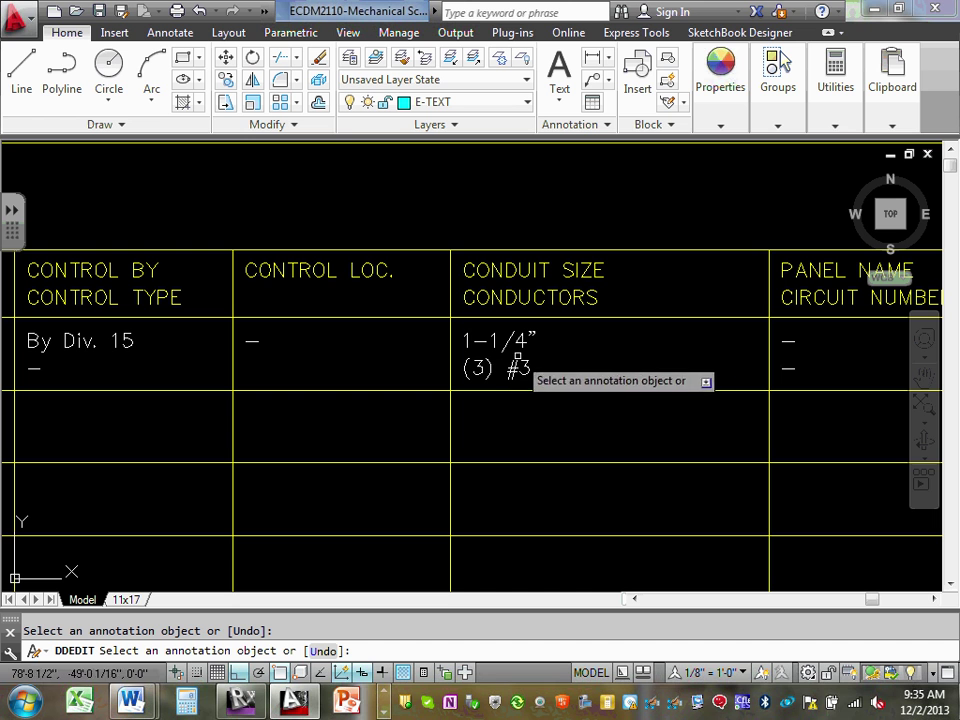
# Step: Switch to ElectriCalc Pro, clear it, and calculate the wire size for 46.2 amps at 125%
pyautogui.click(384, 713)
pyautogui.click(384, 713)
pyautogui.click(384, 713)
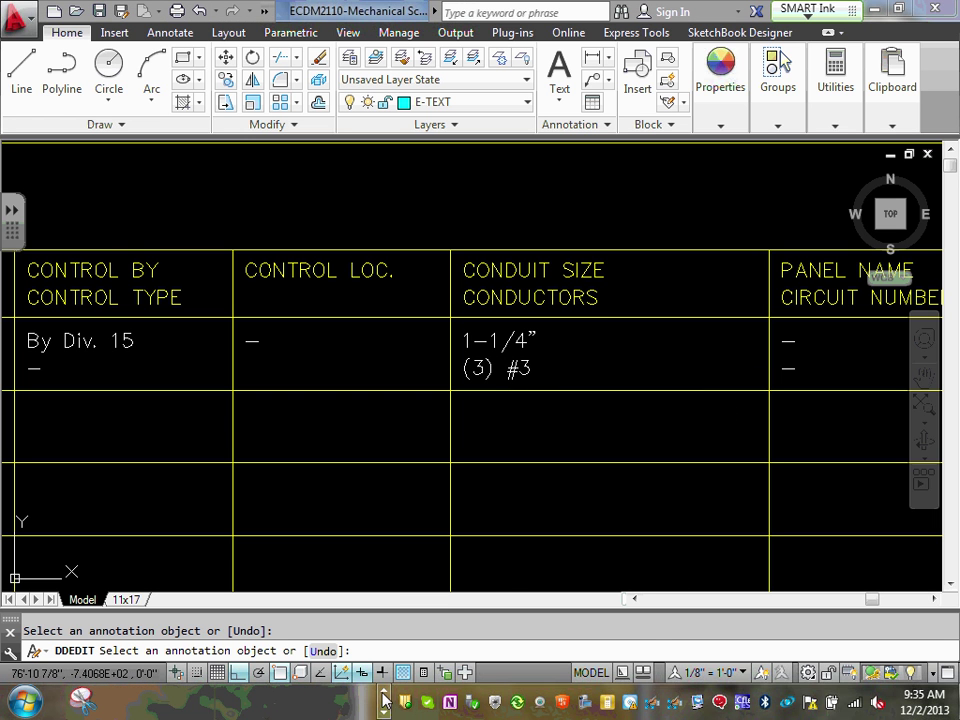
pyautogui.click(384, 713)
pyautogui.click(187, 700)
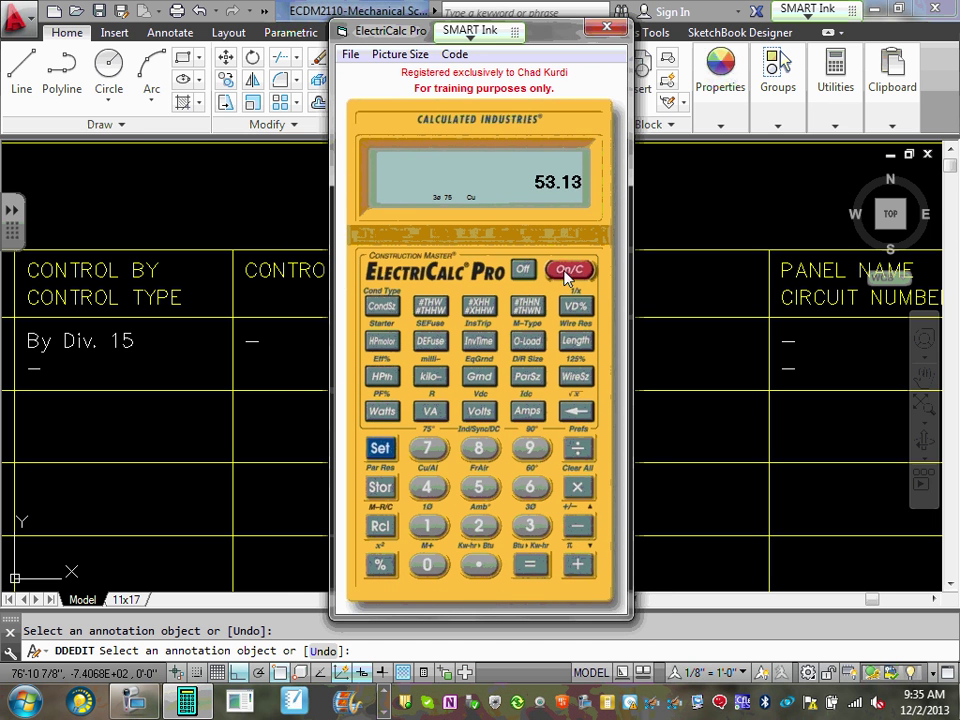
pyautogui.click(569, 269)
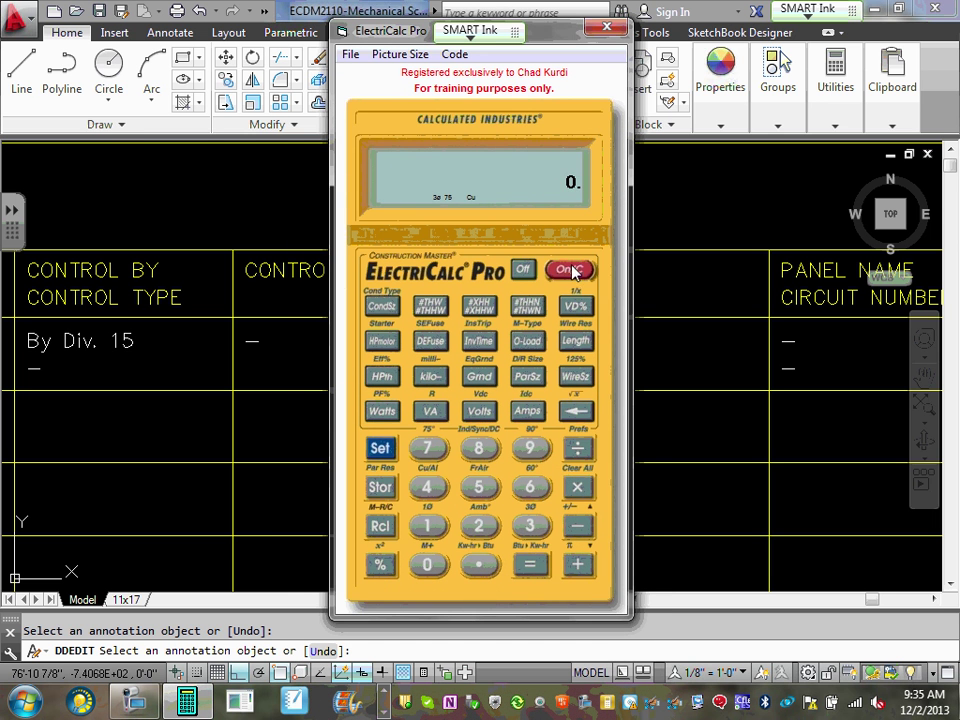
pyautogui.click(527, 414)
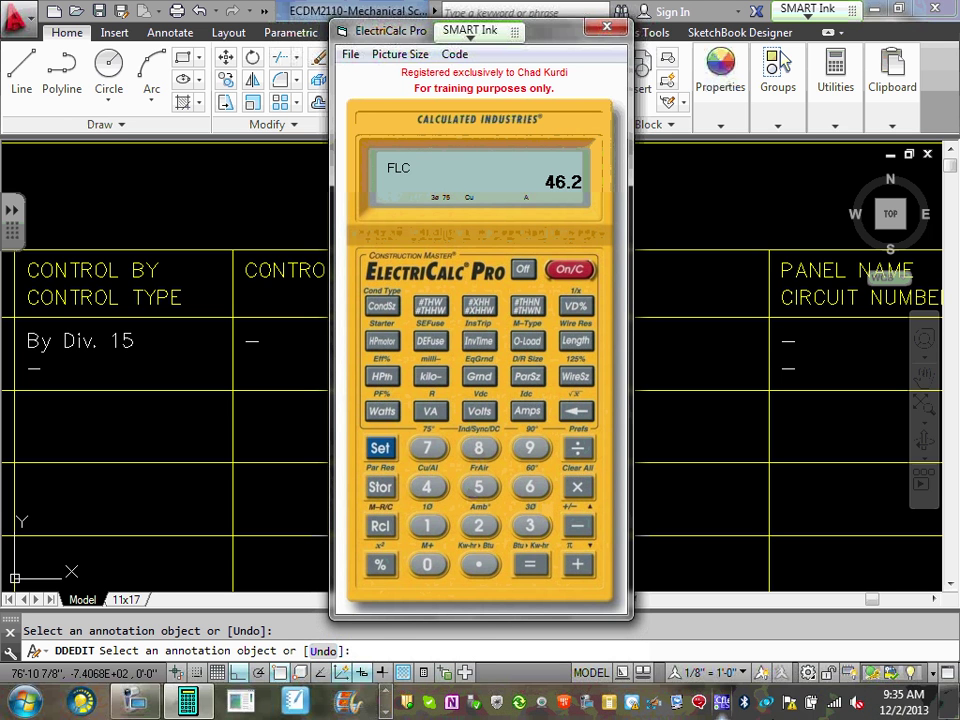
pyautogui.click(385, 450)
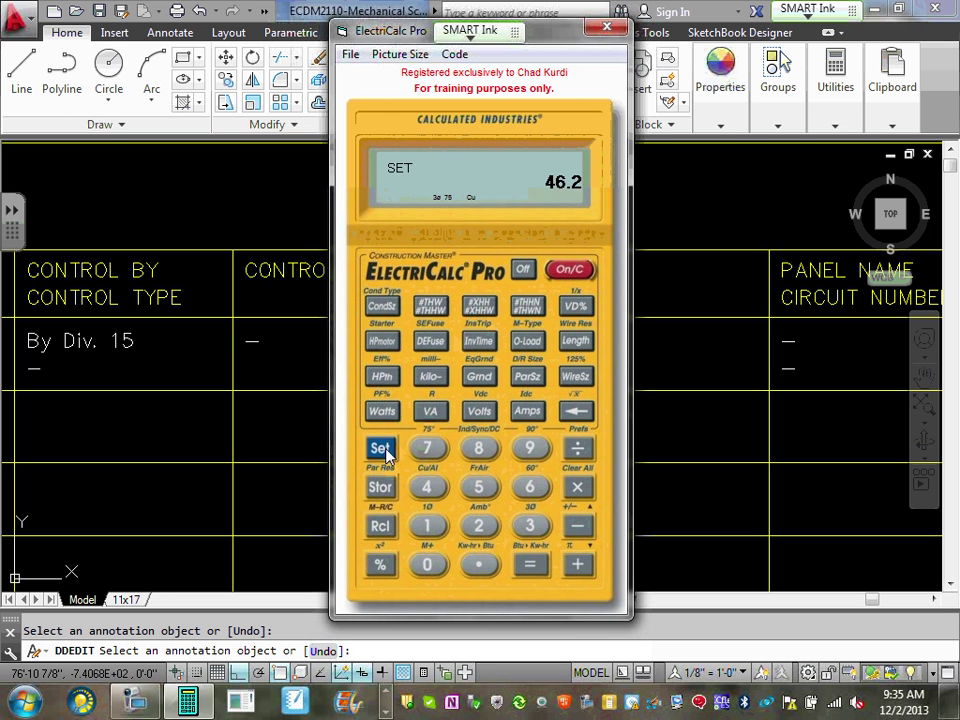
pyautogui.click(578, 378)
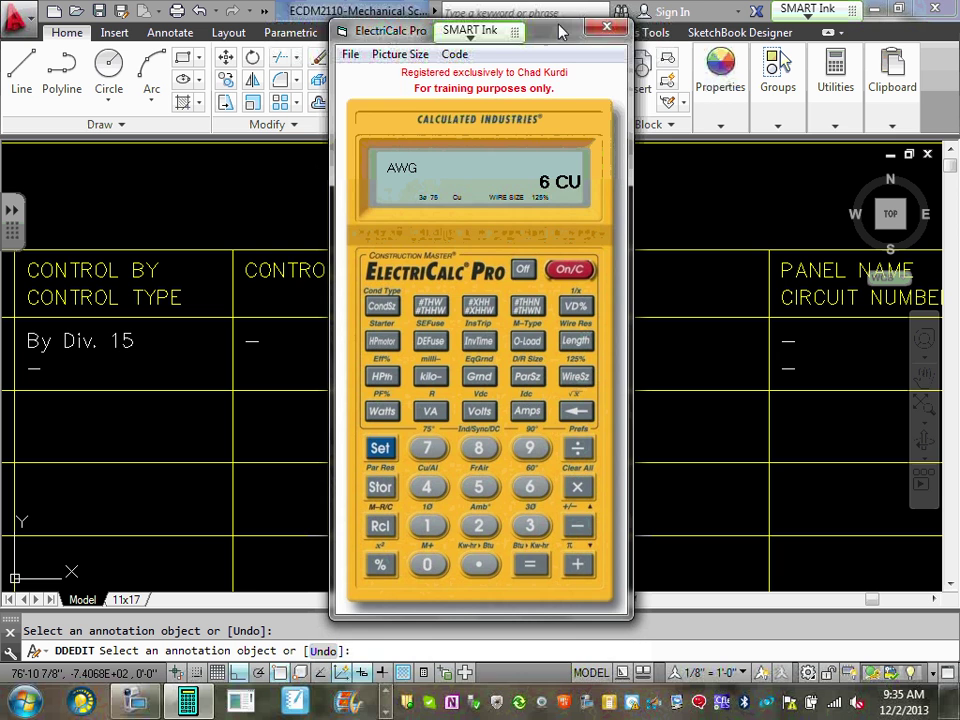
# Step: Move the calculator aside and set the conductors entry in the AutoCAD schedule's first row to (3) #6
pyautogui.moveTo(562, 32); pyautogui.dragTo(556, 503)
pyautogui.click(531, 386)
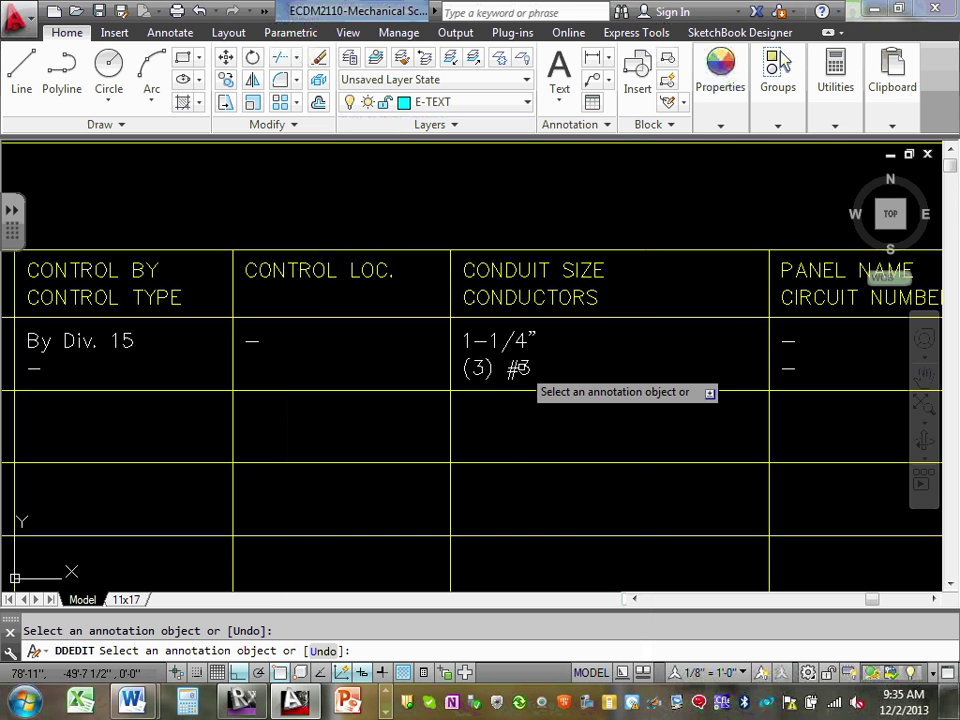
pyautogui.click(527, 373)
pyautogui.doubleClick(529, 369)
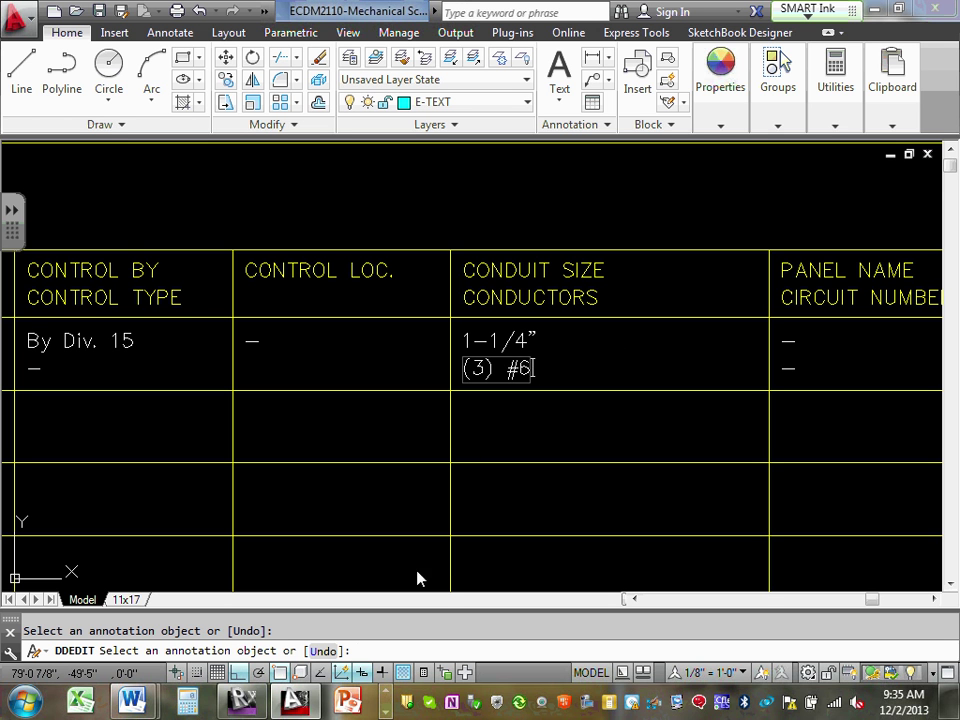
pyautogui.click(512, 340)
# Step: Bring ElectriCalc Pro back up, clear it, and enter 6 as the wire size
pyautogui.scroll(-4, 519, 341)
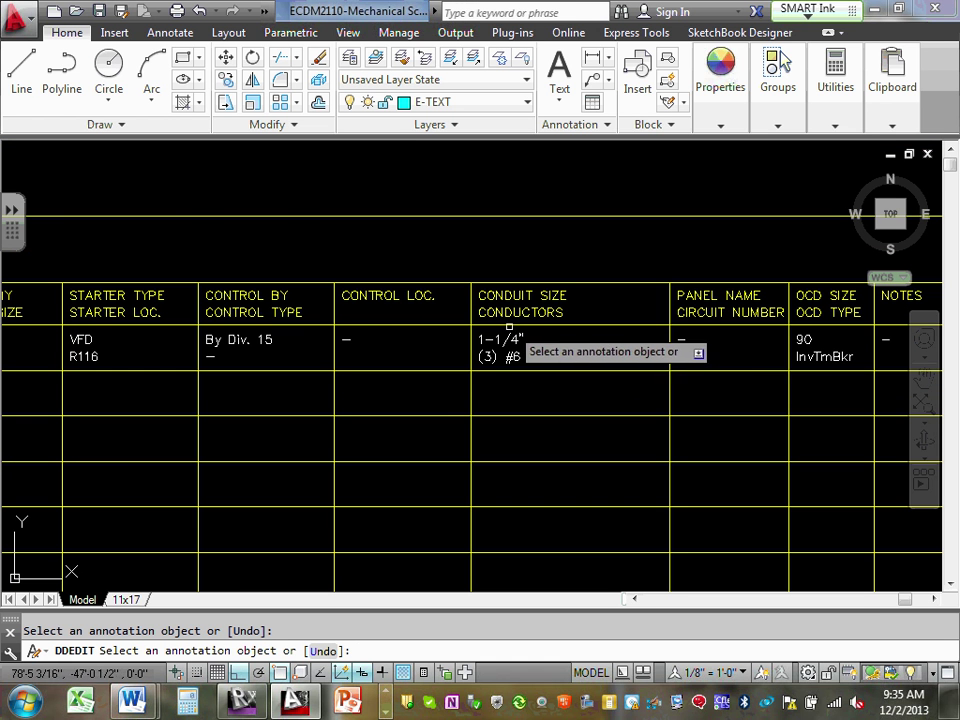
pyautogui.scroll(4, 499, 347)
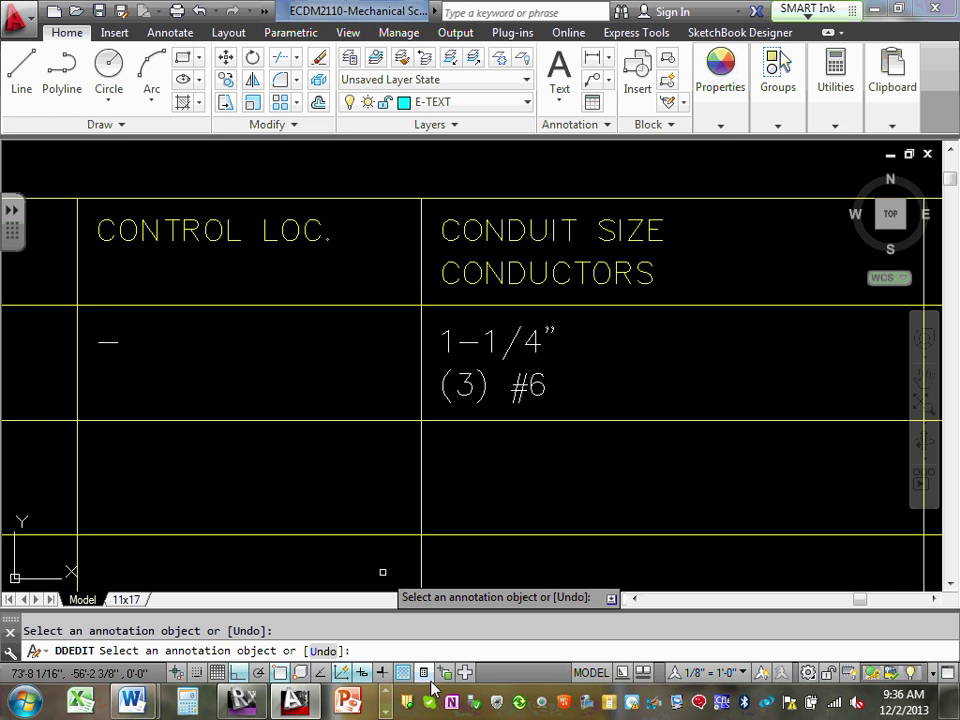
pyautogui.click(388, 698)
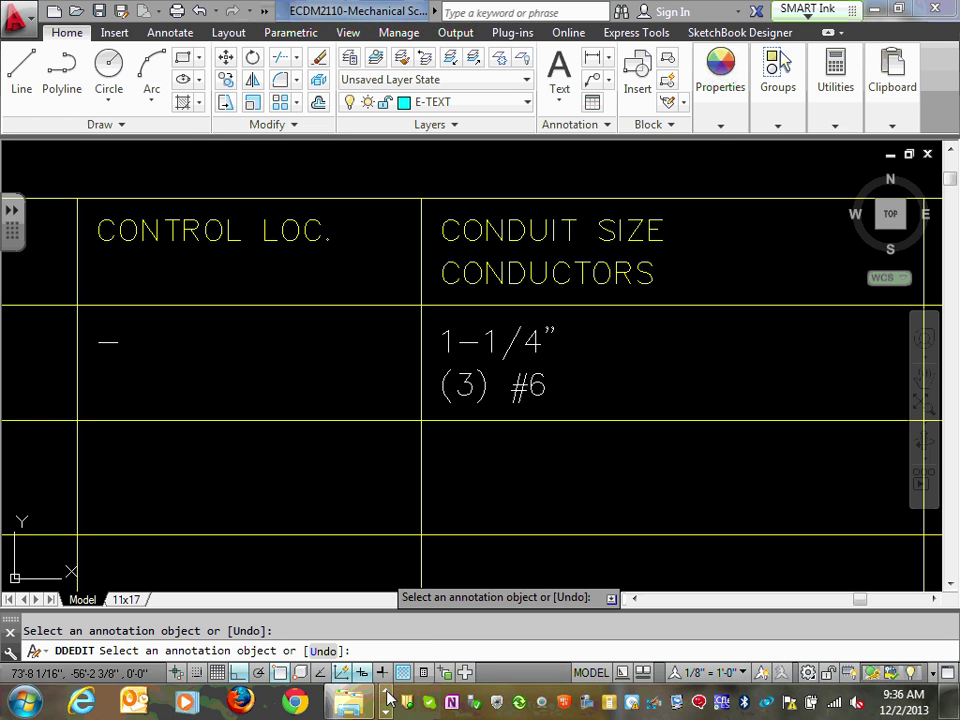
pyautogui.click(387, 712)
pyautogui.click(387, 712)
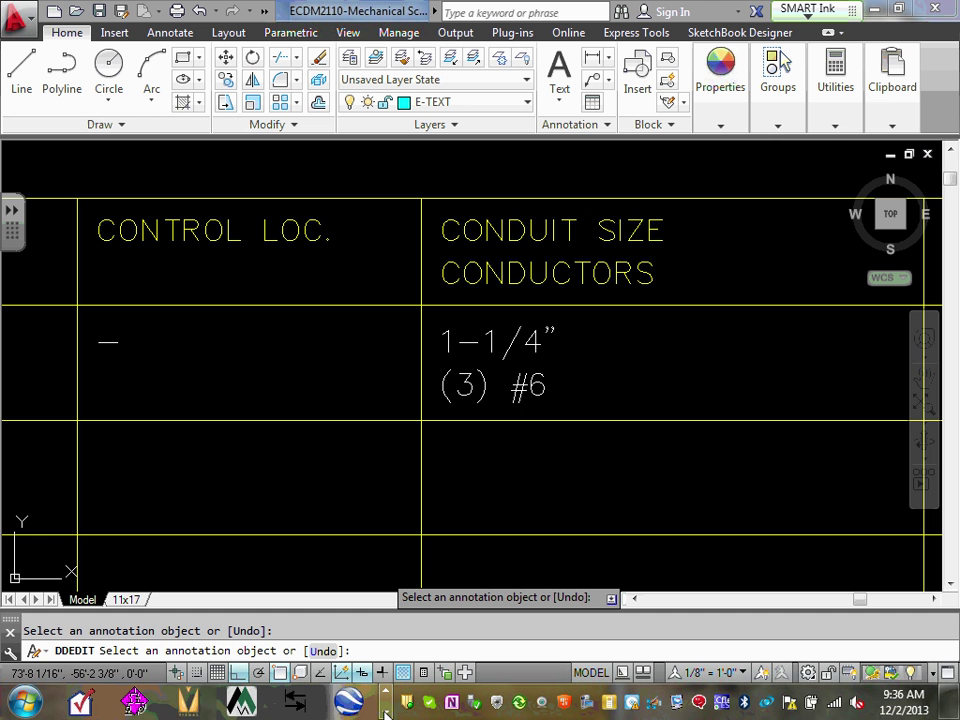
pyautogui.click(387, 712)
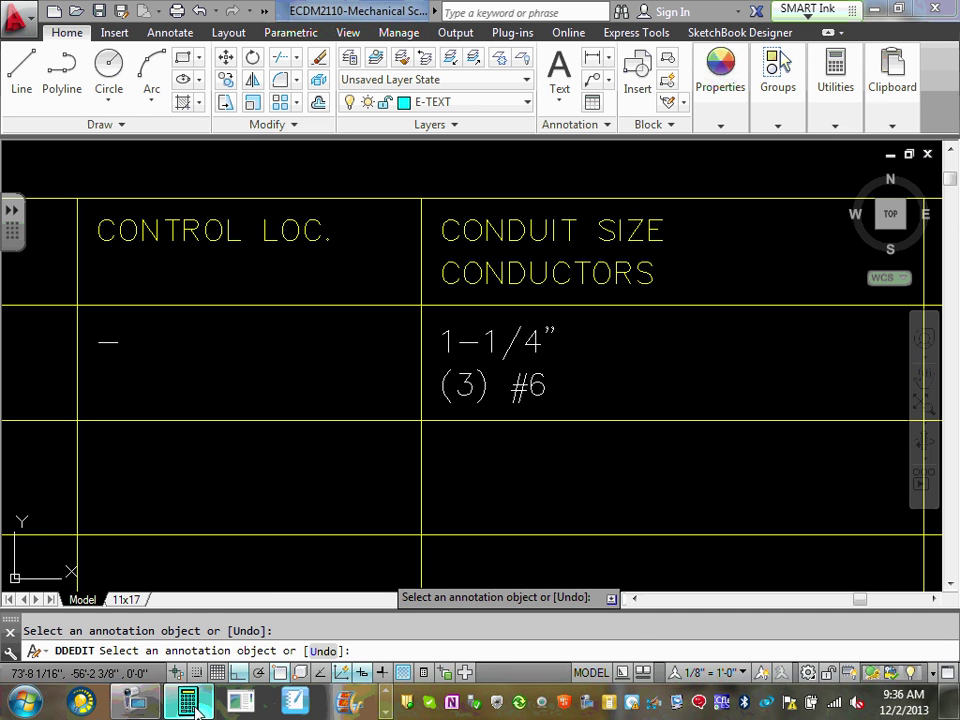
pyautogui.moveTo(197, 708)
pyautogui.click(199, 611)
pyautogui.moveTo(505, 505); pyautogui.dragTo(600, 30)
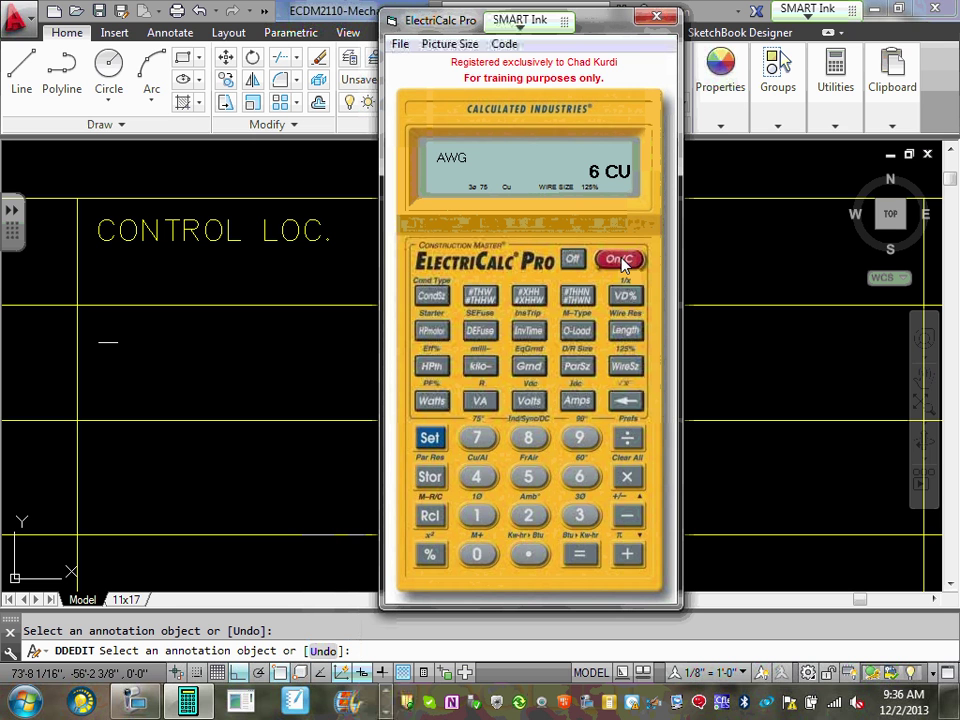
pyautogui.click(622, 259)
pyautogui.click(579, 479)
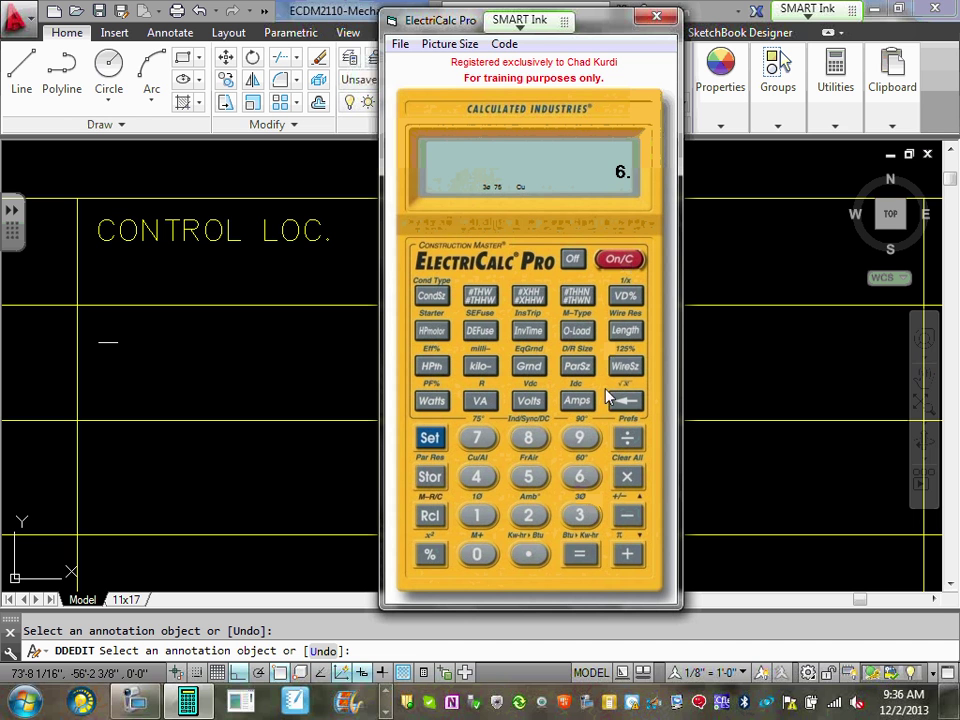
pyautogui.click(622, 368)
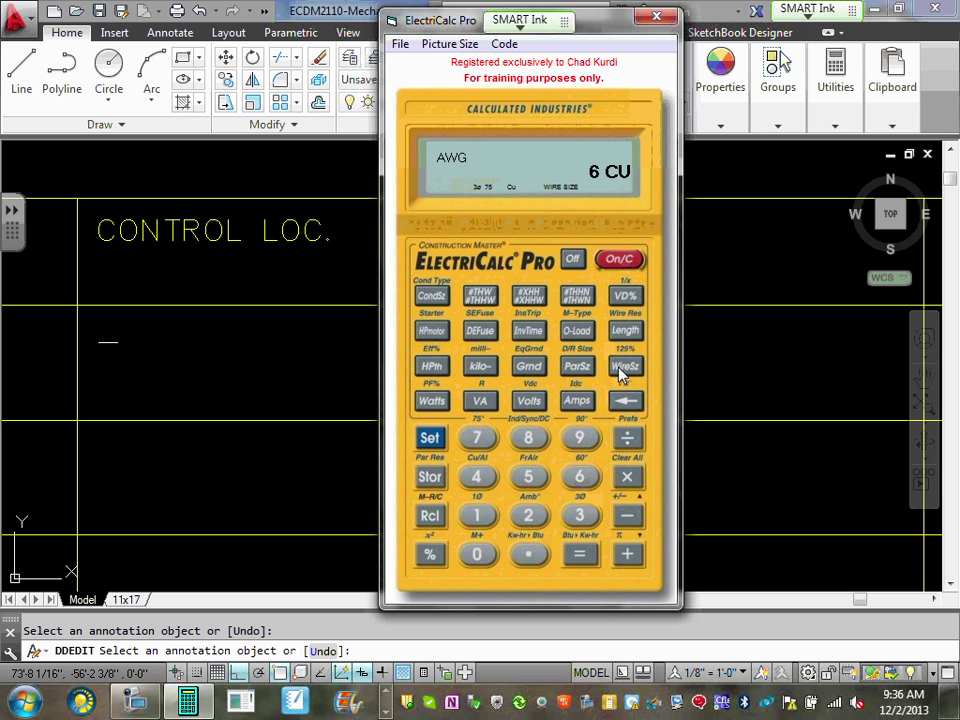
# Step: Enter three THHN/THWN wires in the calculator and calculate the EMT conduit size
pyautogui.click(580, 516)
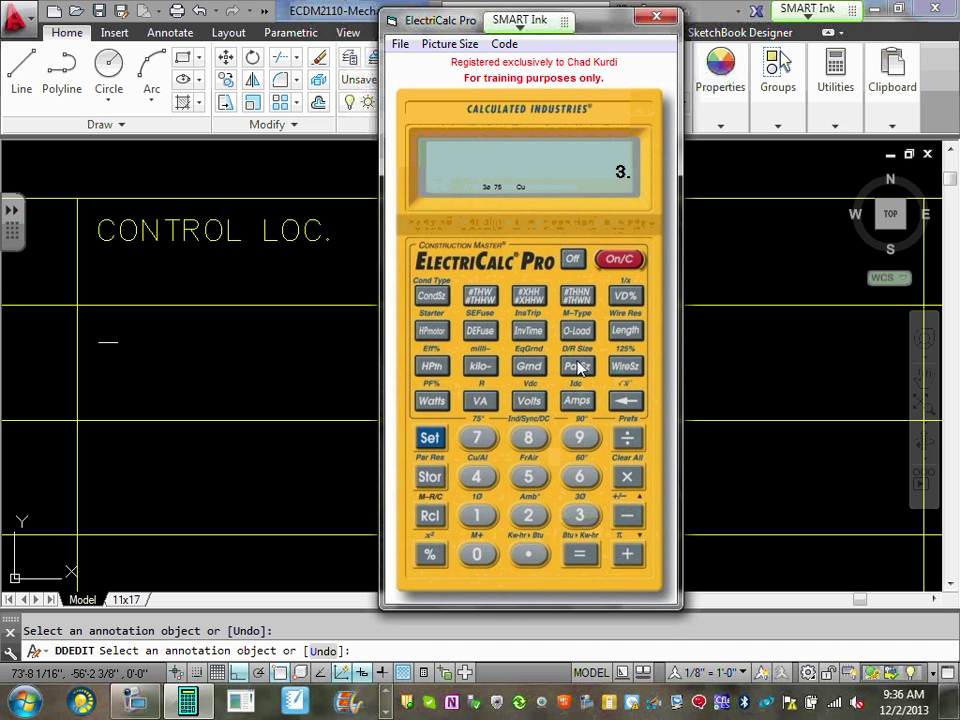
pyautogui.click(580, 300)
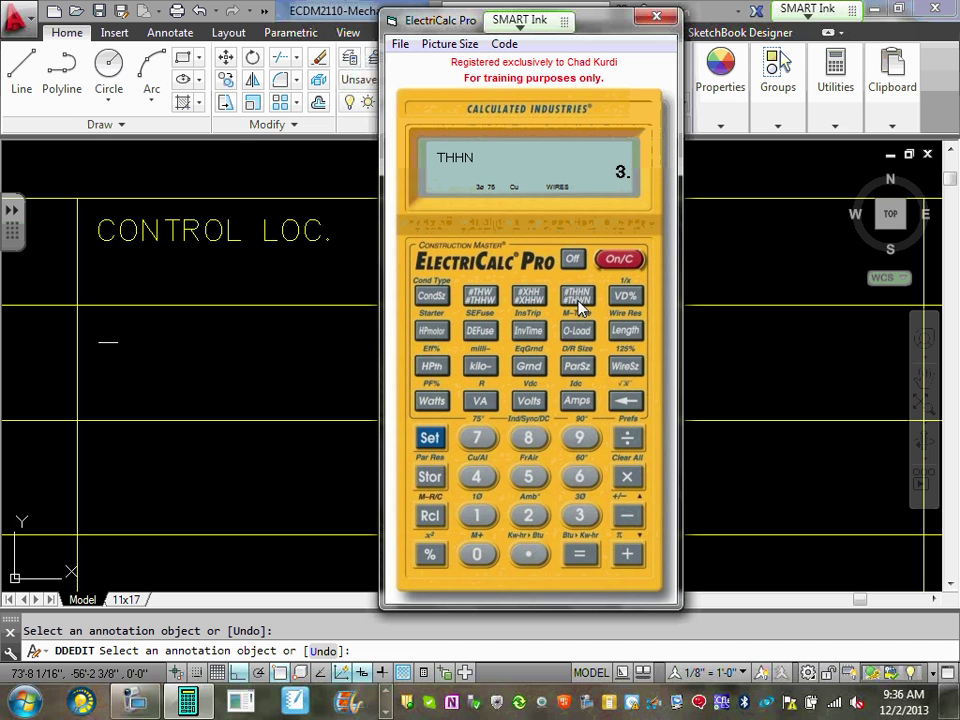
pyautogui.click(580, 306)
pyautogui.click(431, 296)
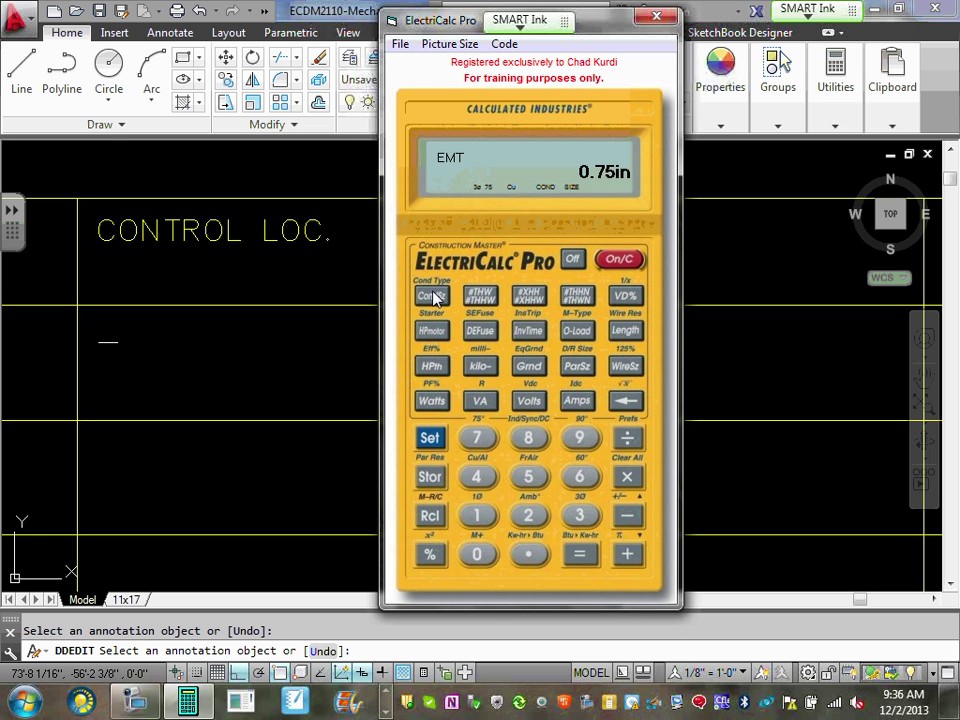
# Step: Move the calculator aside and set the conduit size in the AutoCAD schedule's first row to 3/4"
pyautogui.moveTo(605, 30); pyautogui.dragTo(548, 487)
pyautogui.click(527, 344)
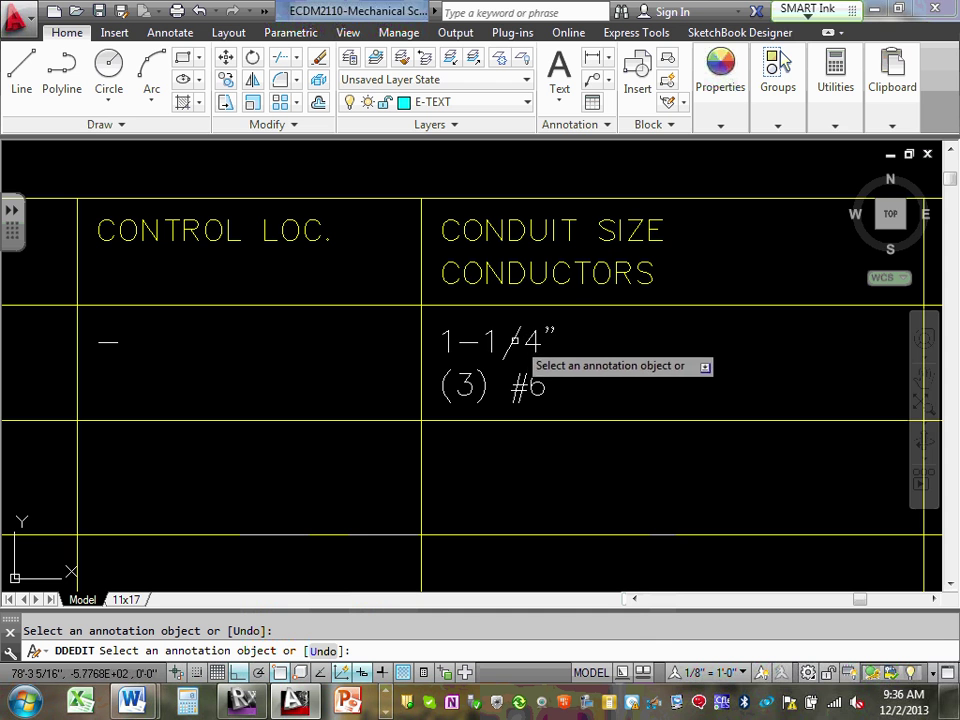
pyautogui.click(507, 347)
pyautogui.click(507, 347)
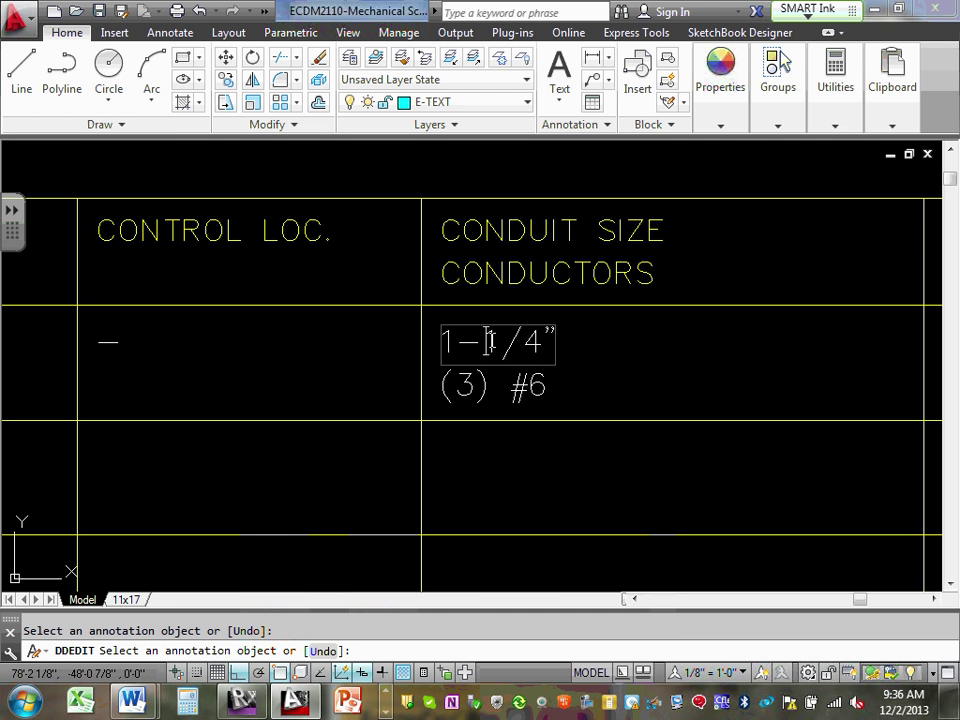
pyautogui.moveTo(488, 340); pyautogui.dragTo(502, 342)
pyautogui.write('3')
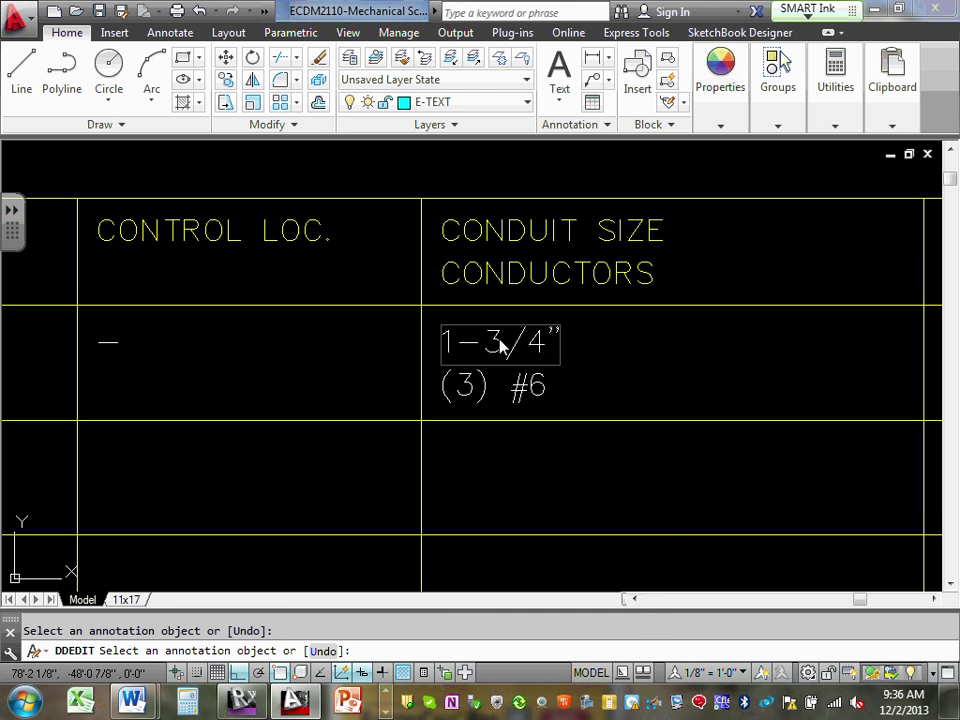
pyautogui.click(486, 342)
pyautogui.press('BackSpace')
pyautogui.press('BackSpace')
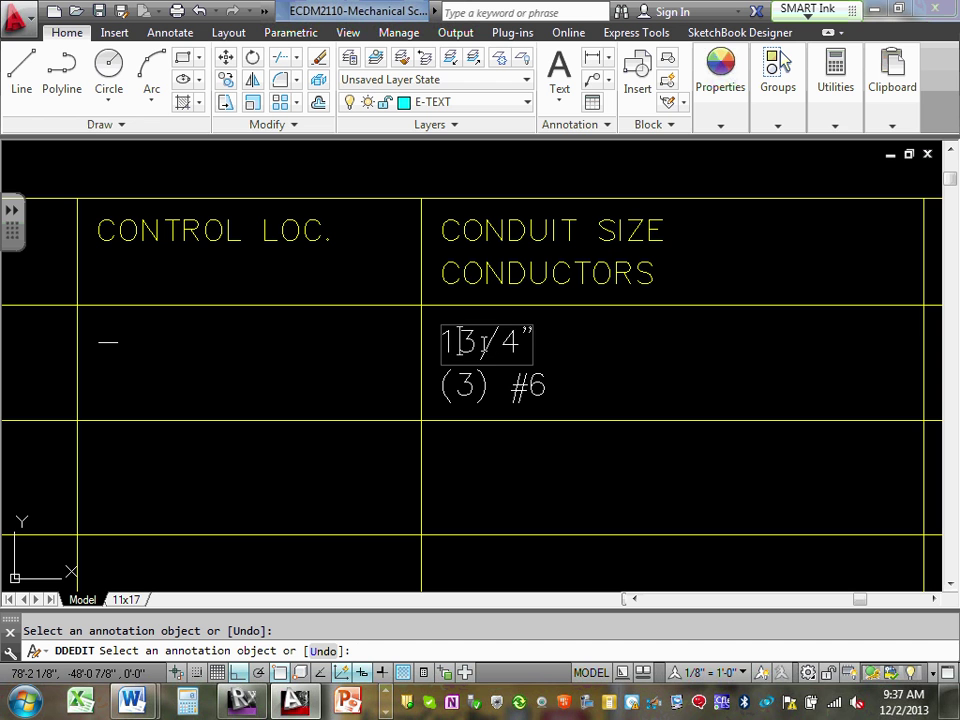
pyautogui.press('Return')
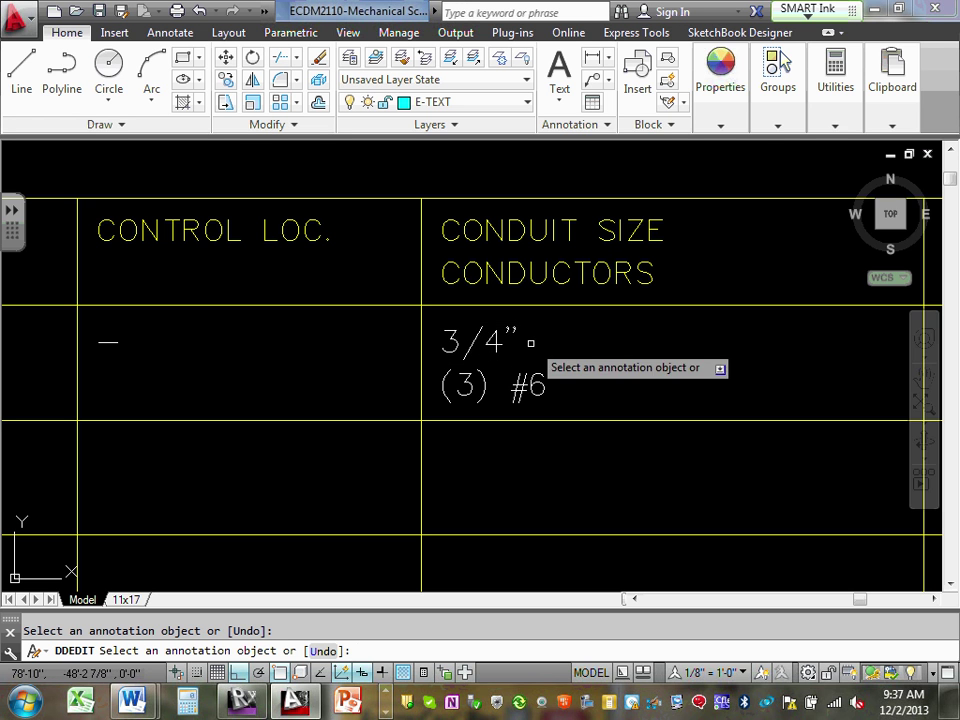
# Step: Add the conduit type to the first row's conduit size so that it reads 3/4" EMT
pyautogui.click(514, 340)
pyautogui.click(514, 343)
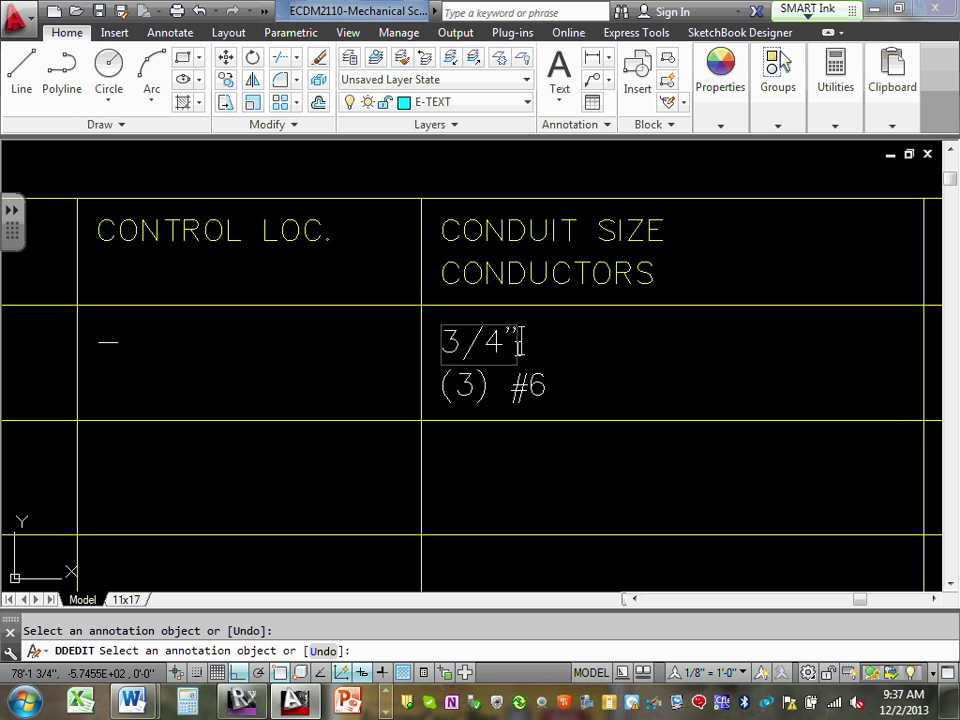
pyautogui.write('EMT')
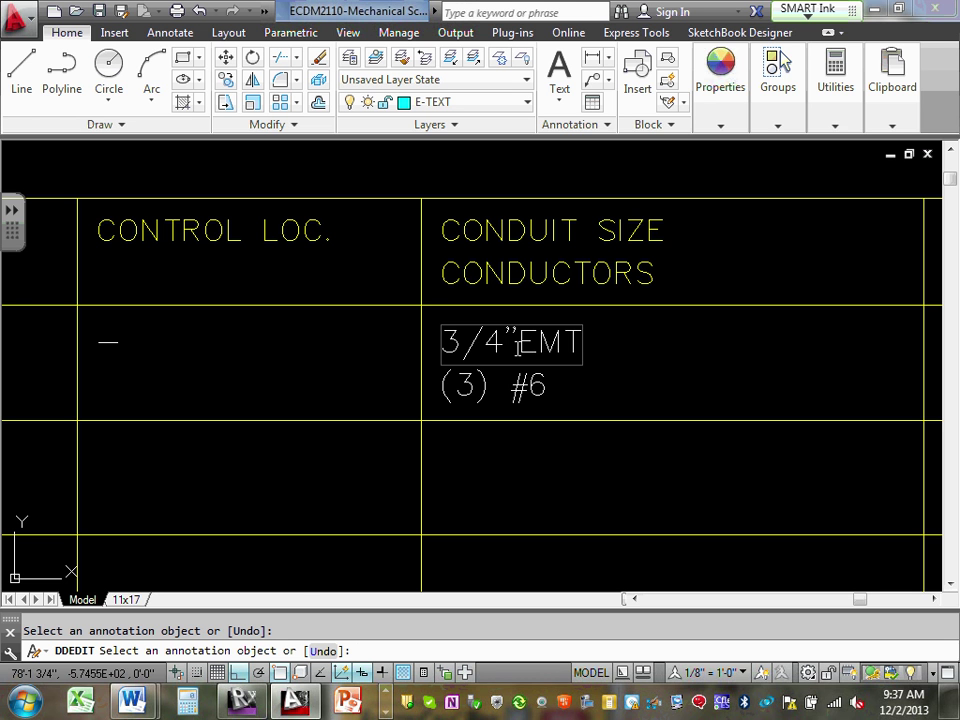
pyautogui.press('Return')
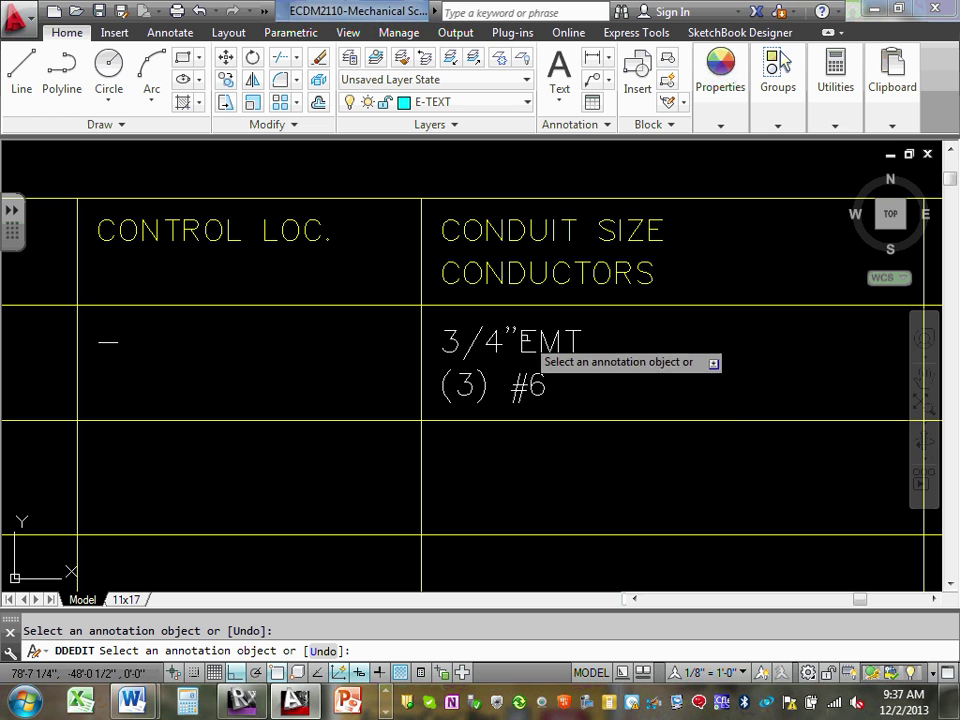
pyautogui.doubleClick(536, 345)
pyautogui.click(525, 345)
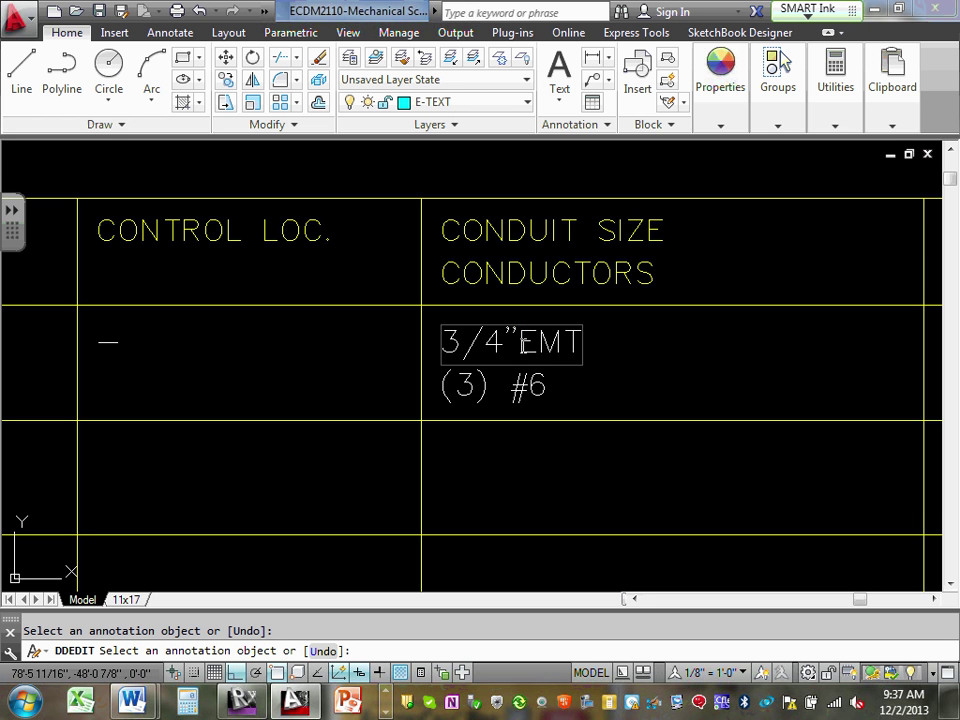
pyautogui.click(514, 400)
# Step: Add MP to the panel name entry in the schedule's first row
pyautogui.scroll(-2, 525, 385)
pyautogui.moveTo(644, 353); pyautogui.dragTo(437, 306, button='middle')
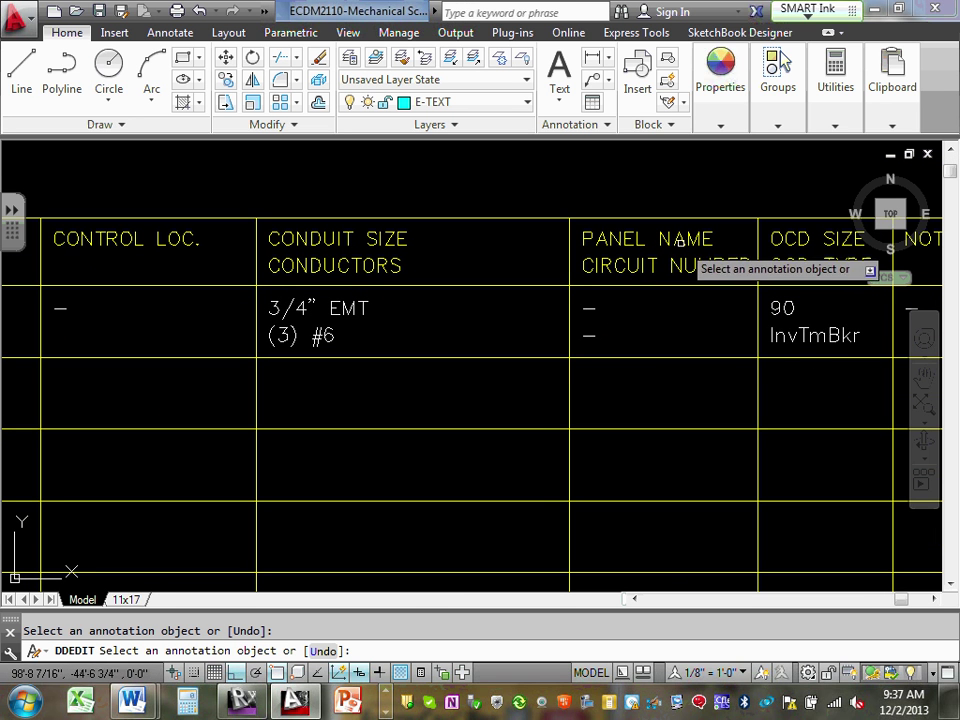
pyautogui.click(592, 309)
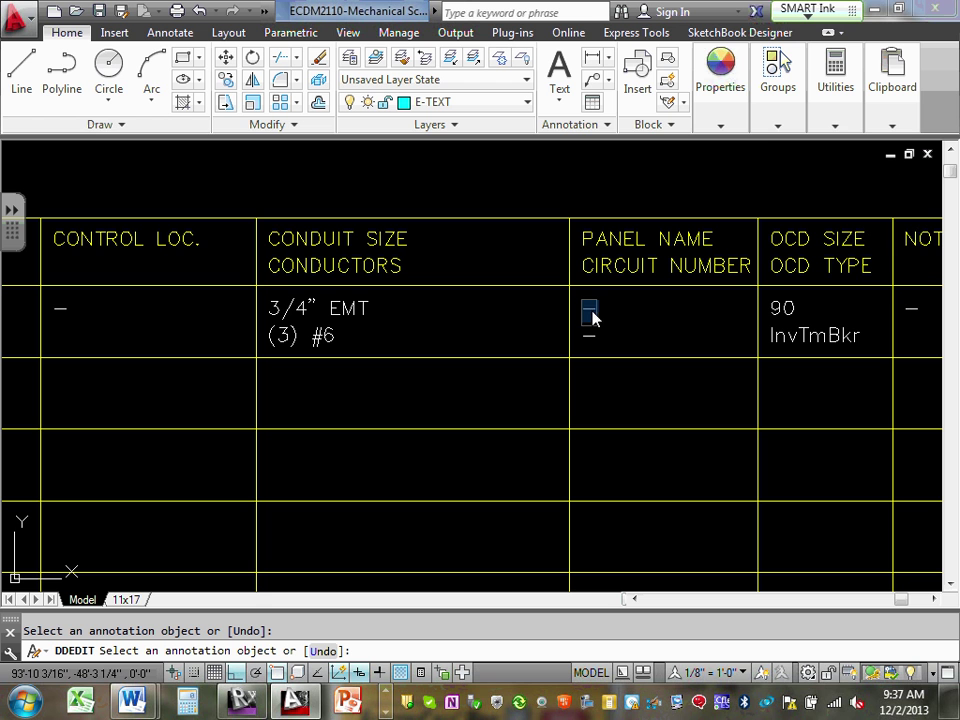
pyautogui.write('MP')
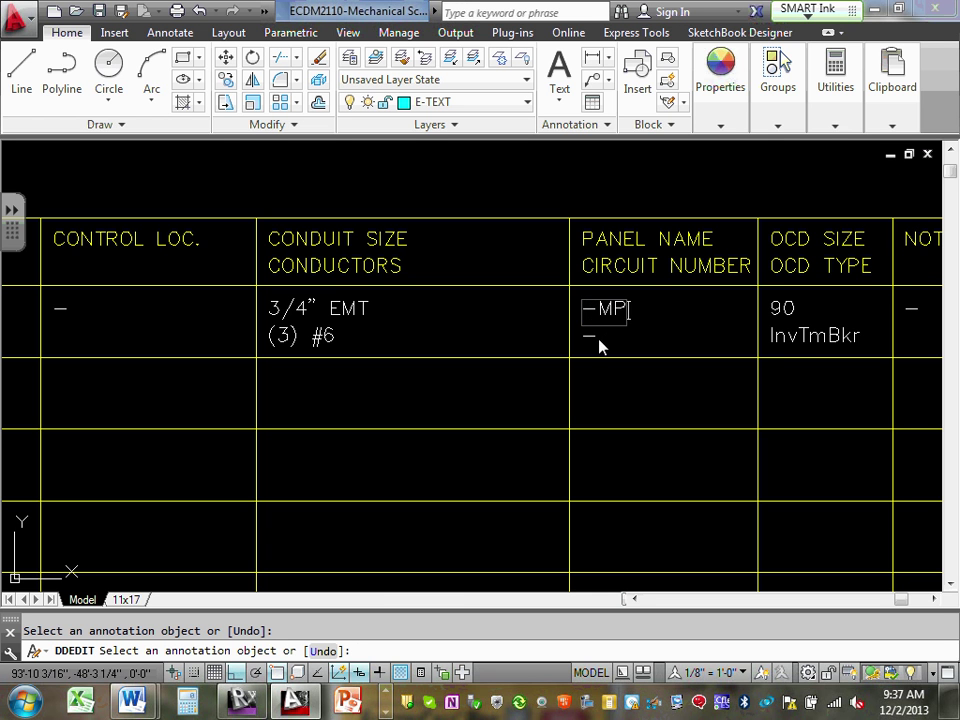
pyautogui.press('Return')
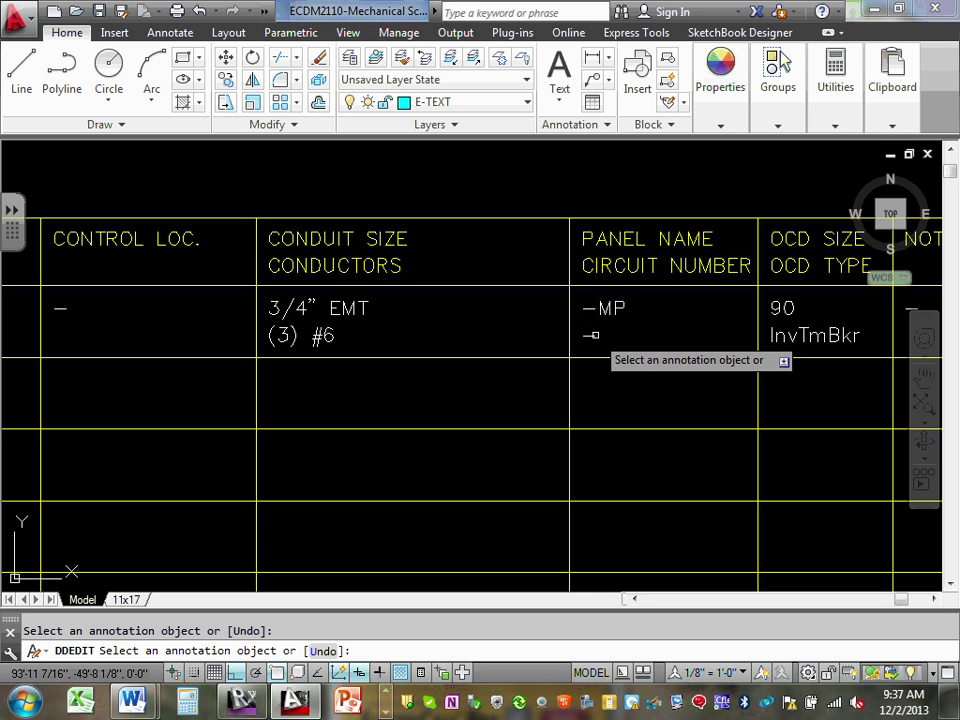
# Step: Switch to Revit and open the 1 - Floor Plan Power (E6) view
pyautogui.click(245, 704)
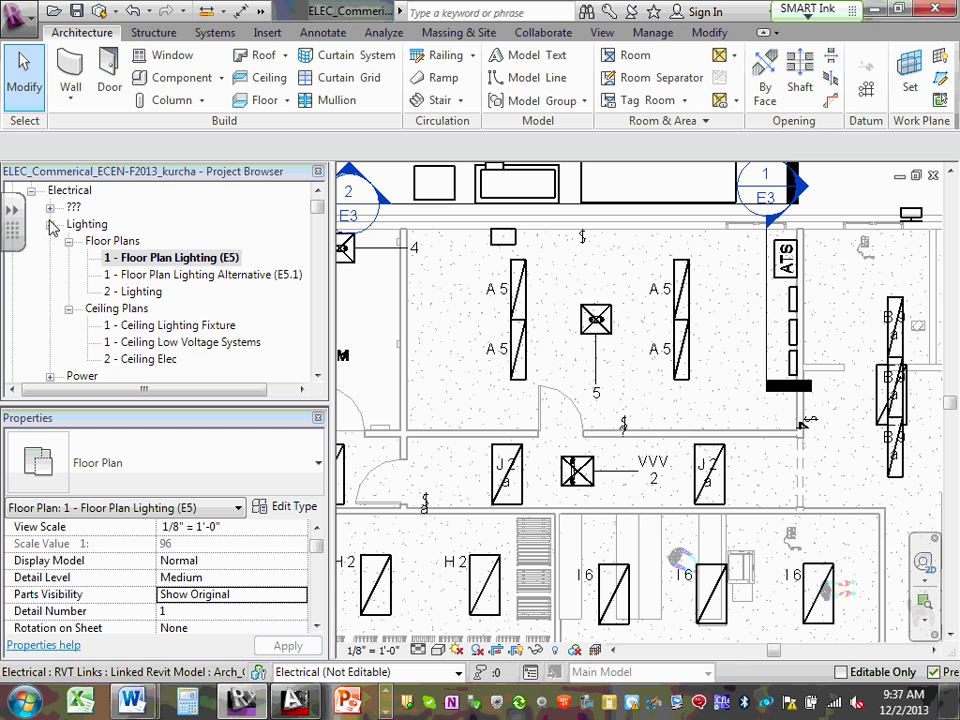
pyautogui.click(50, 207)
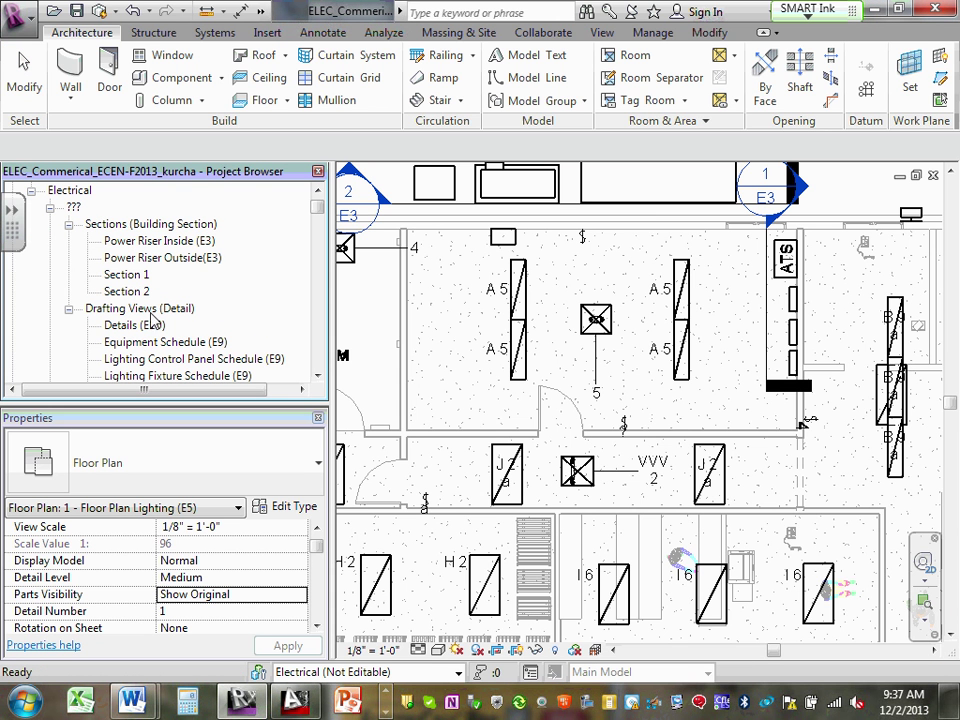
pyautogui.scroll(-1, 150, 300)
pyautogui.scroll(-5, 130, 310)
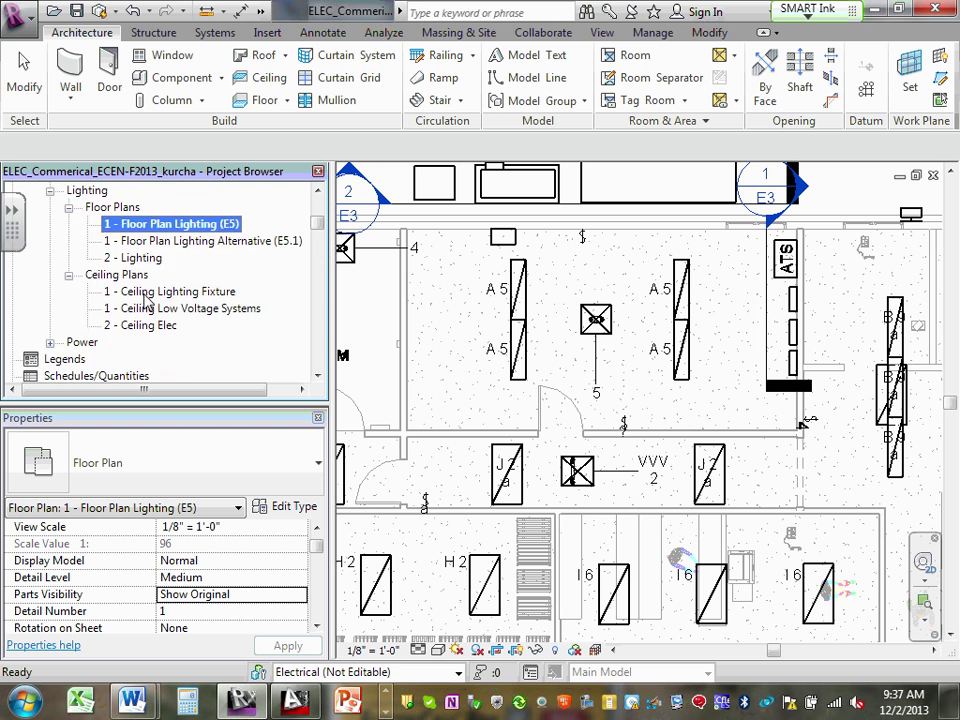
pyautogui.click(50, 291)
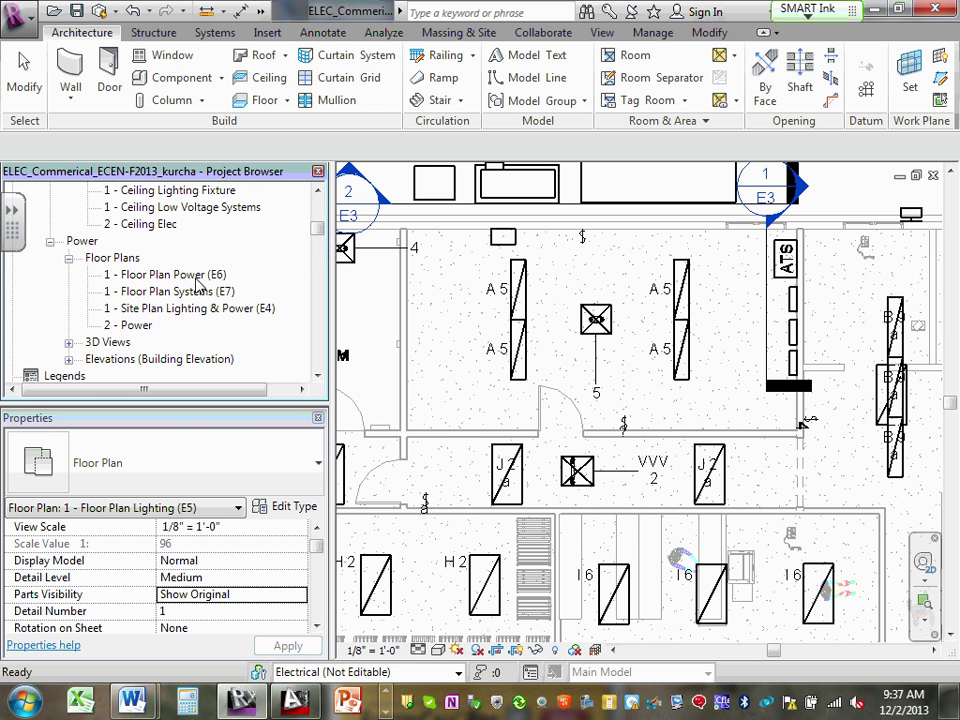
pyautogui.doubleClick(190, 275)
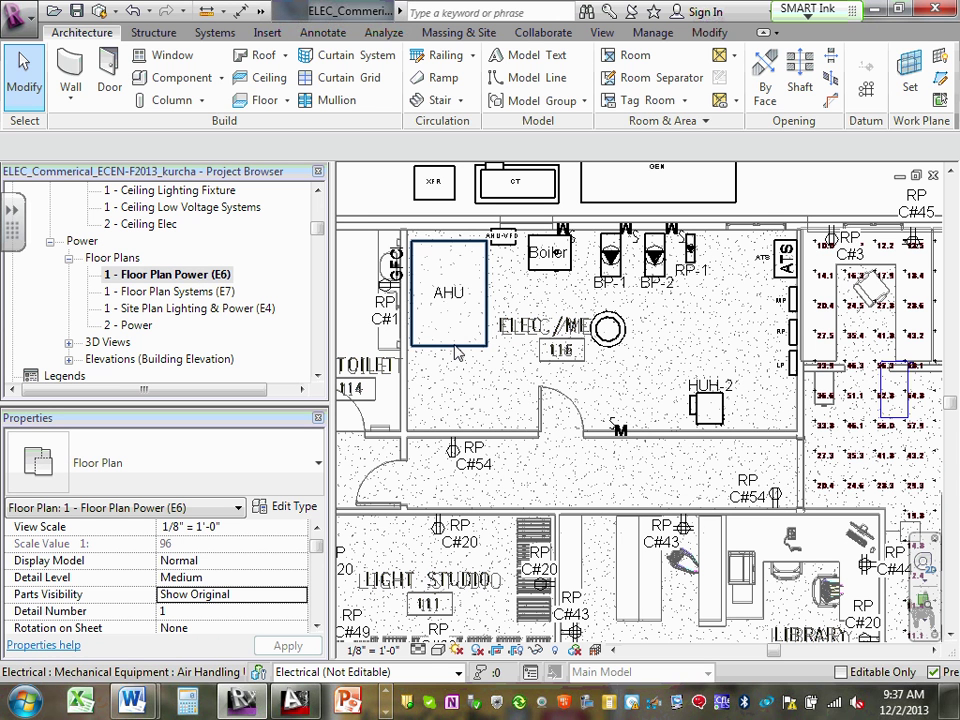
# Step: Select the AHU in the electrical/mechanical room and examine its panel and circuit number properties
pyautogui.click(456, 353)
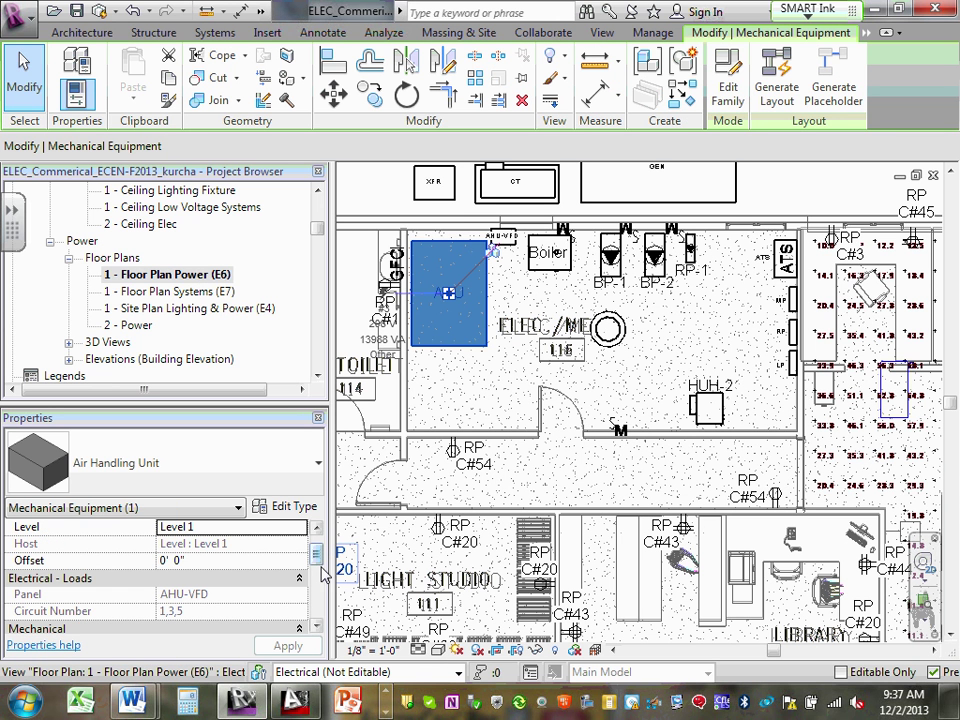
pyautogui.click(316, 626)
pyautogui.click(316, 626)
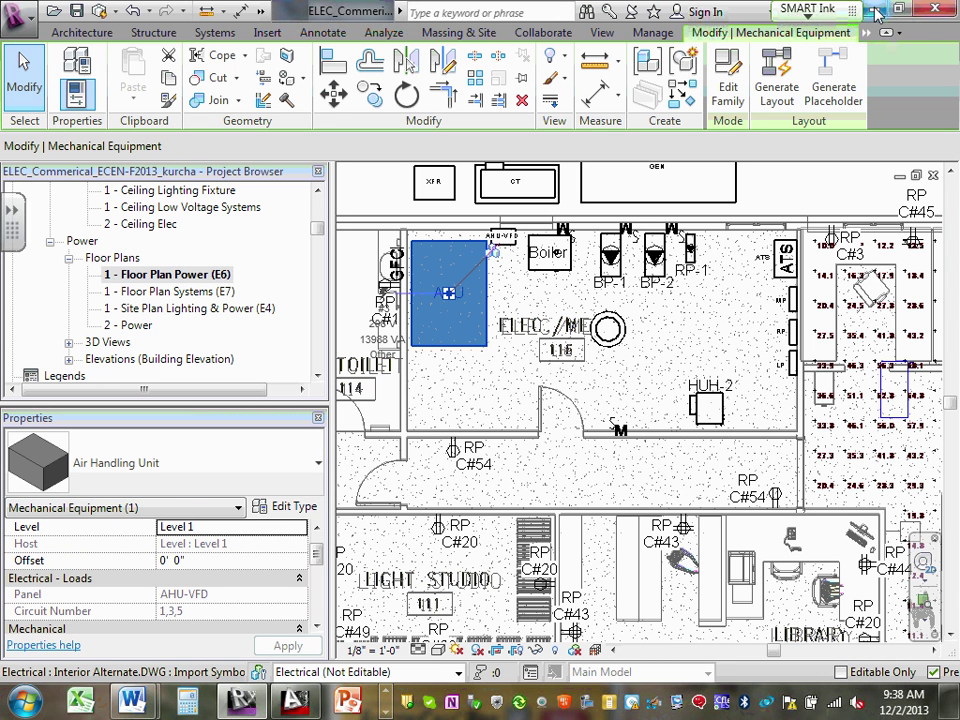
# Step: Return to AutoCAD and set the circuit number in the schedule's first row to 1,3,5
pyautogui.hotkey('alt', 'Tab')
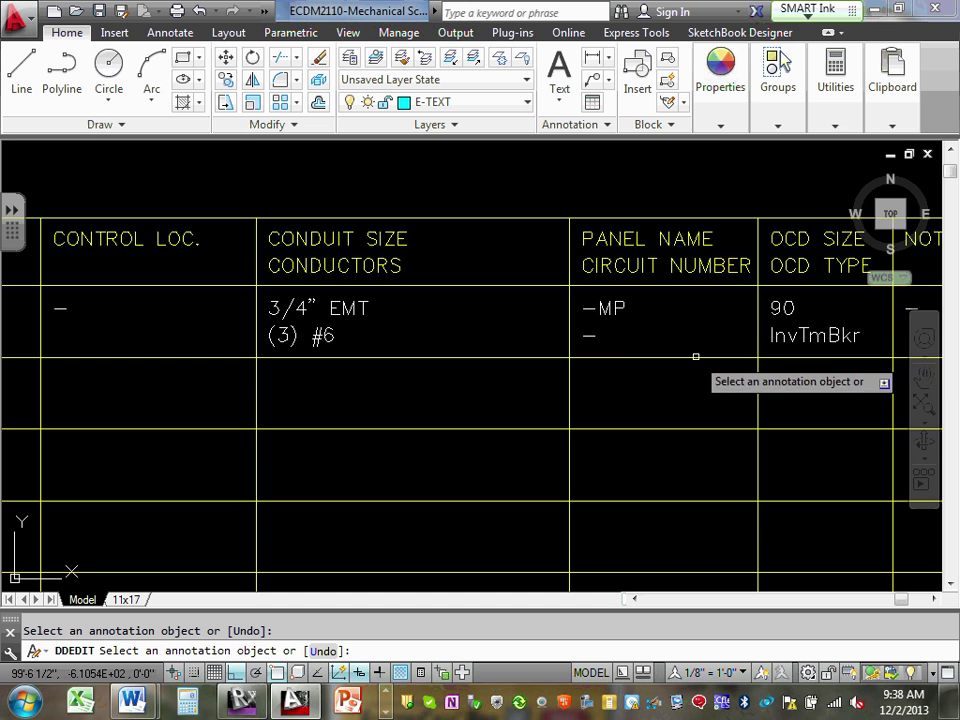
pyautogui.click(590, 337)
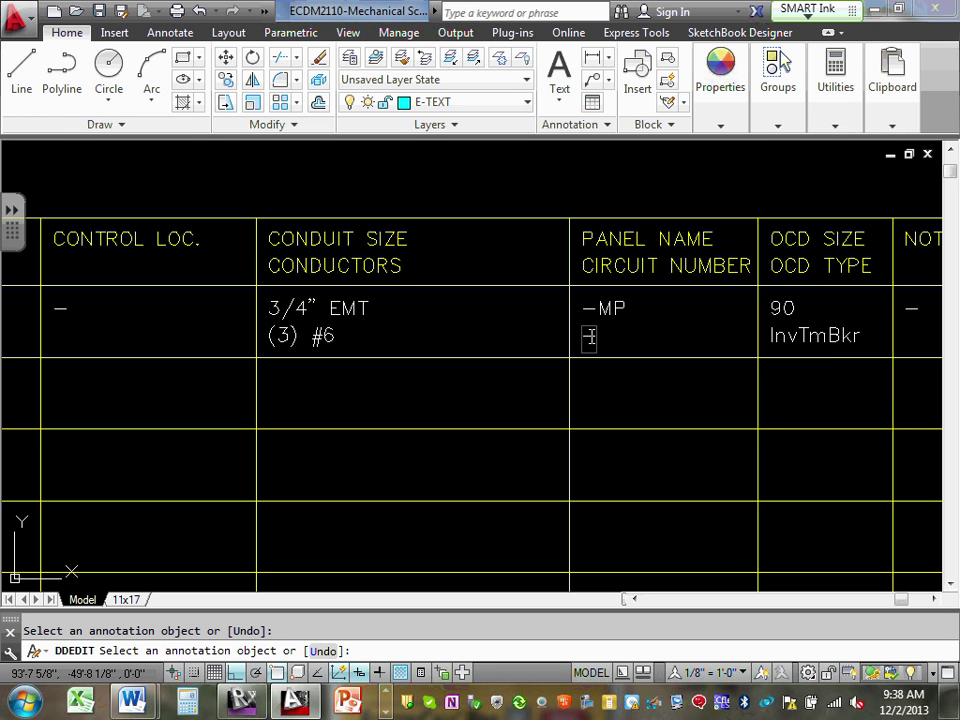
pyautogui.write('1,3,5')
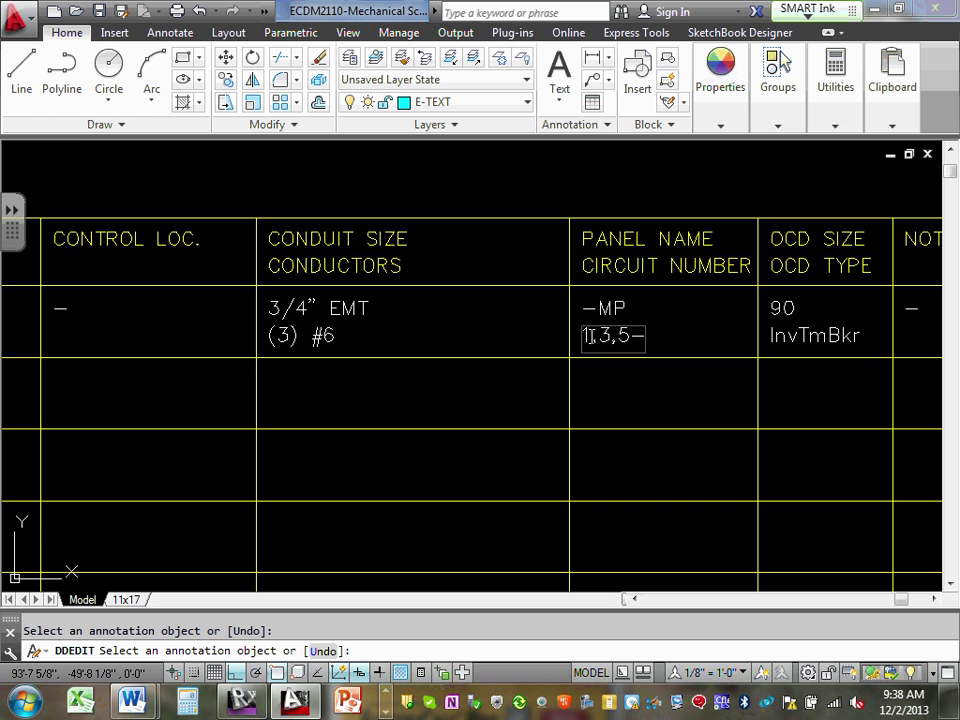
pyautogui.press('Delete')
pyautogui.click(658, 360)
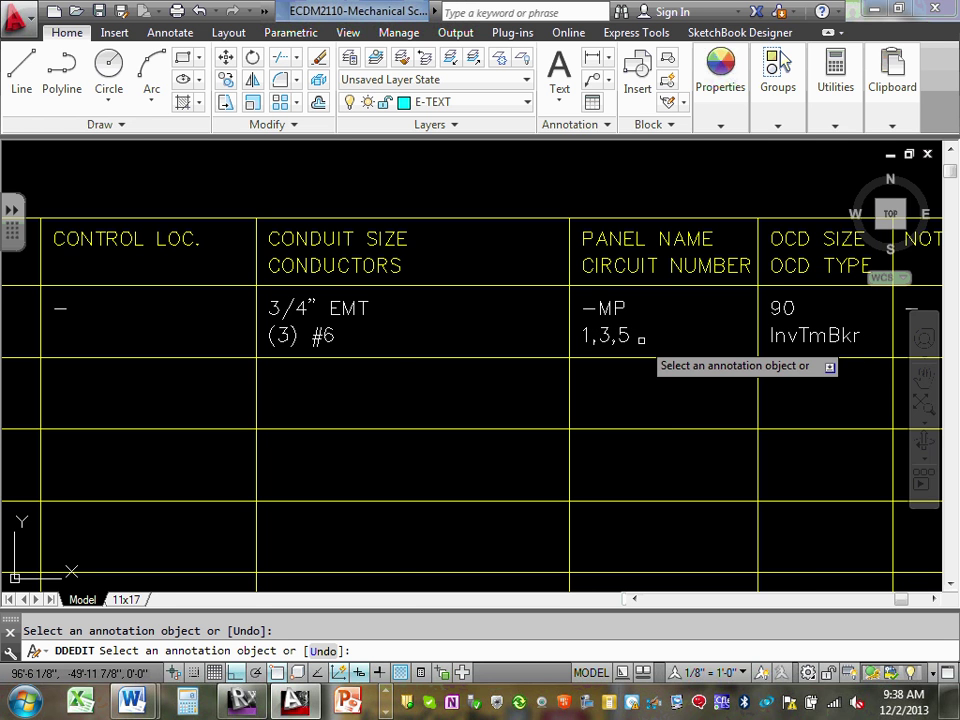
# Step: Remove the leading dash from the first row's panel name so that it reads MP
pyautogui.scroll(-2, 658, 355)
pyautogui.moveTo(659, 341); pyautogui.dragTo(491, 343, button='middle')
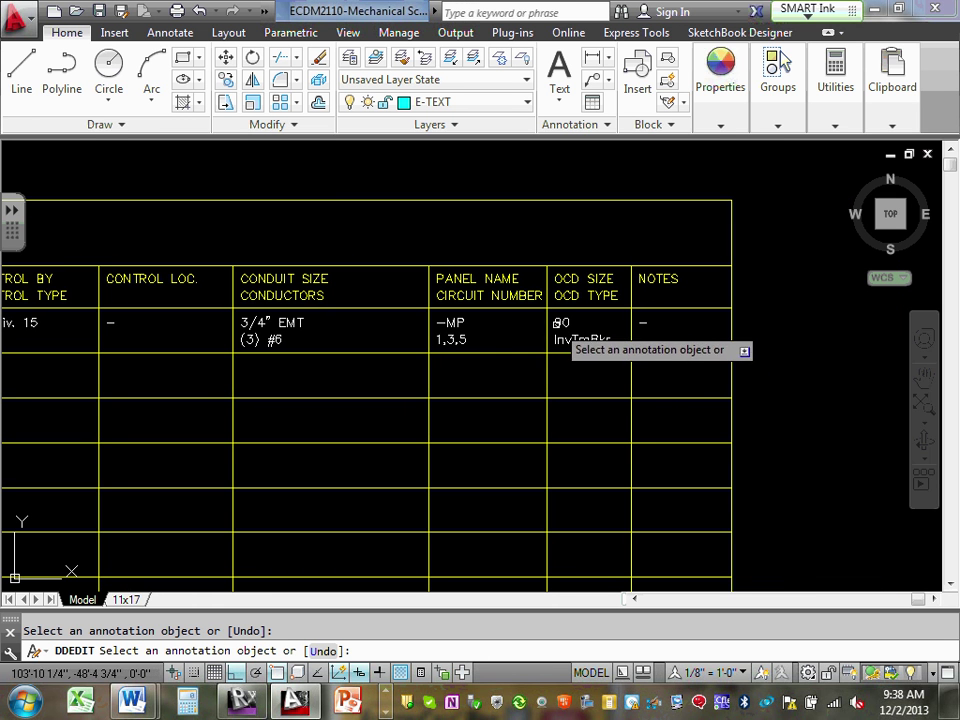
pyautogui.click(453, 330)
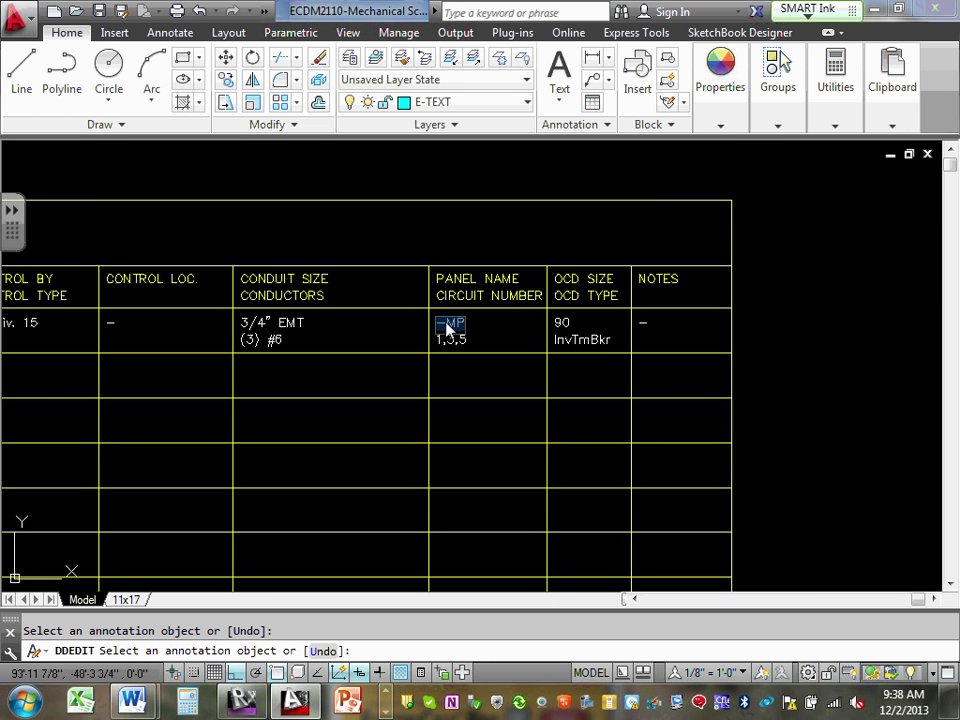
pyautogui.click(449, 323)
pyautogui.press('BackSpace')
pyautogui.press('Return')
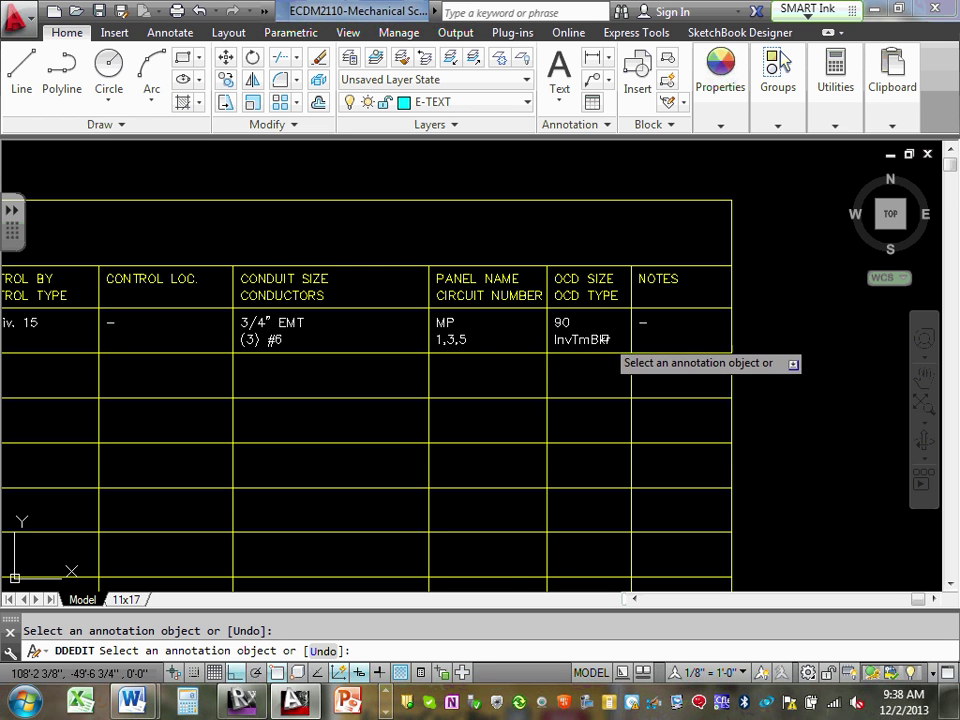
# Step: Bring ElectriCalc Pro back up, recall its amps value, and clear it for a new calculation
pyautogui.scroll(4, 606, 339)
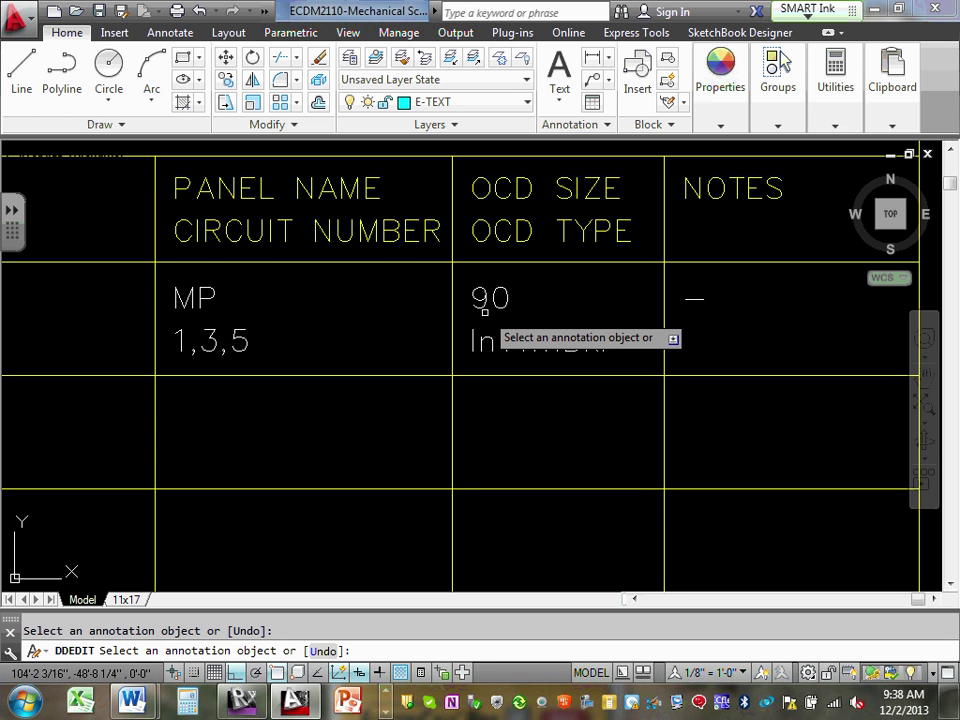
pyautogui.click(389, 697)
pyautogui.click(387, 711)
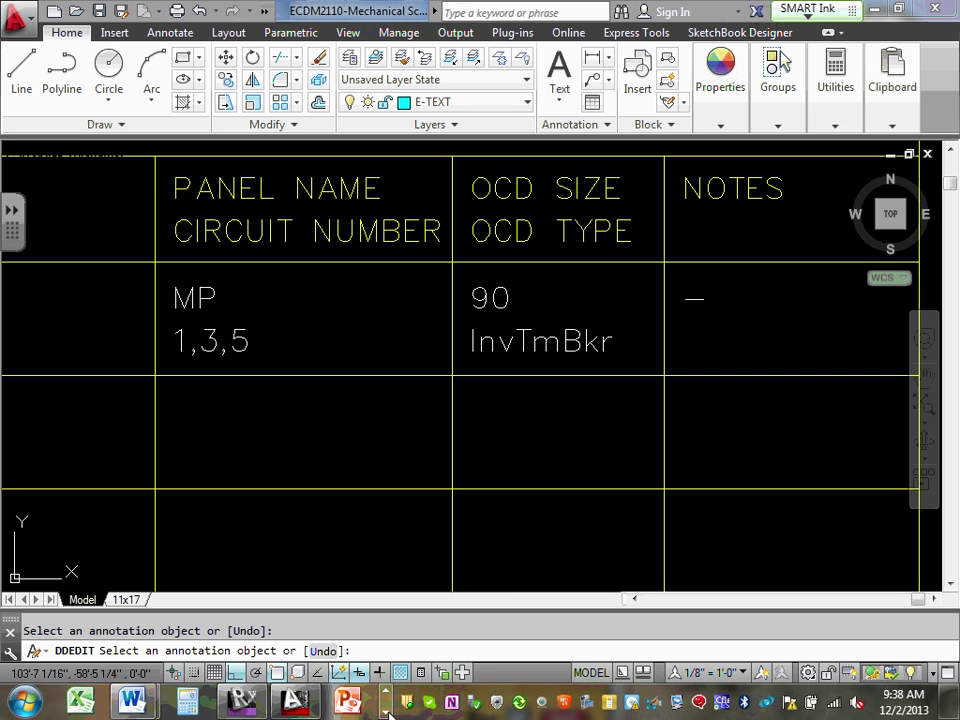
pyautogui.click(387, 711)
pyautogui.click(387, 711)
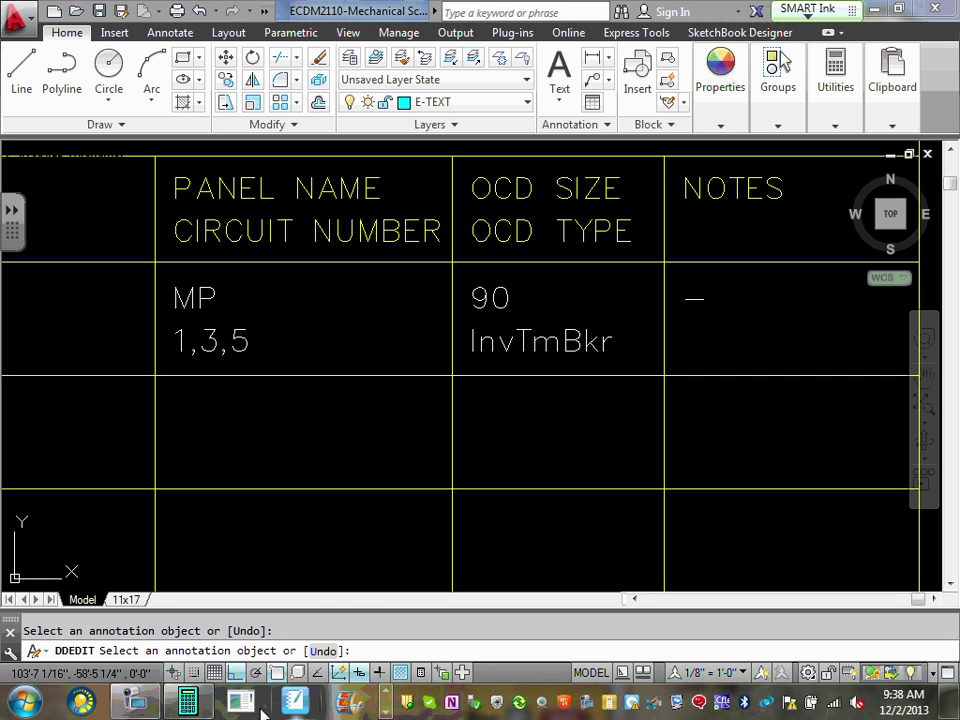
pyautogui.click(187, 700)
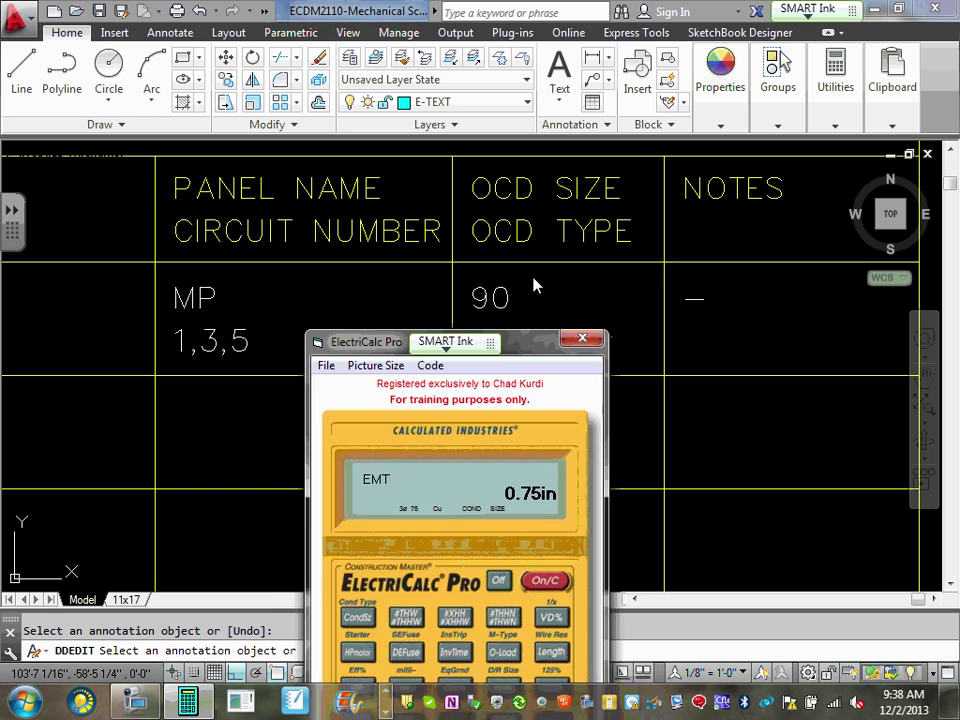
pyautogui.click(594, 288)
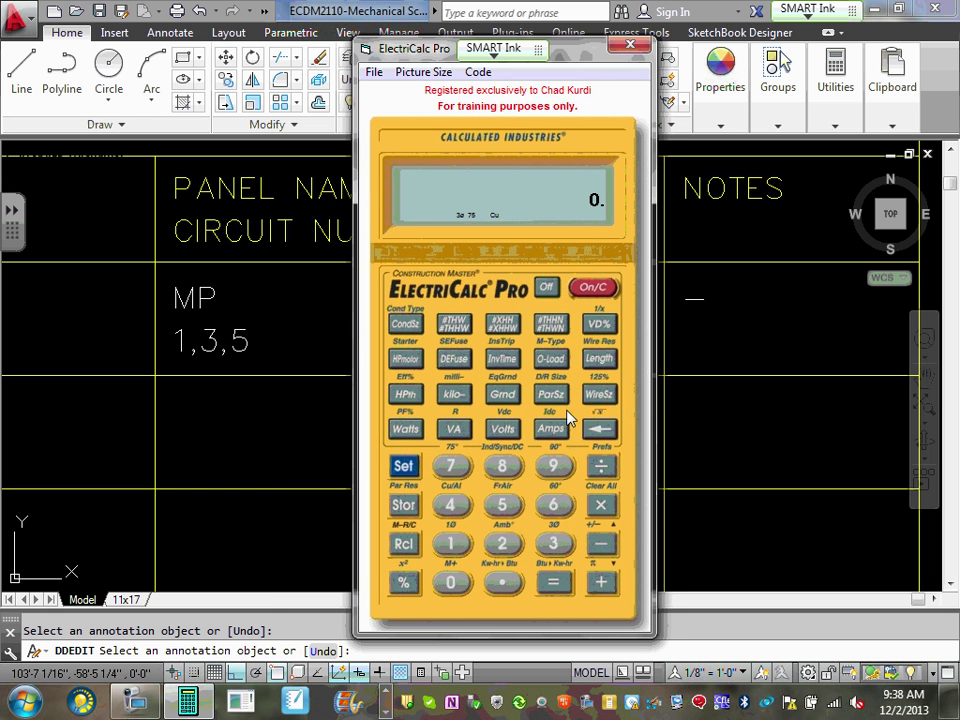
pyautogui.click(551, 430)
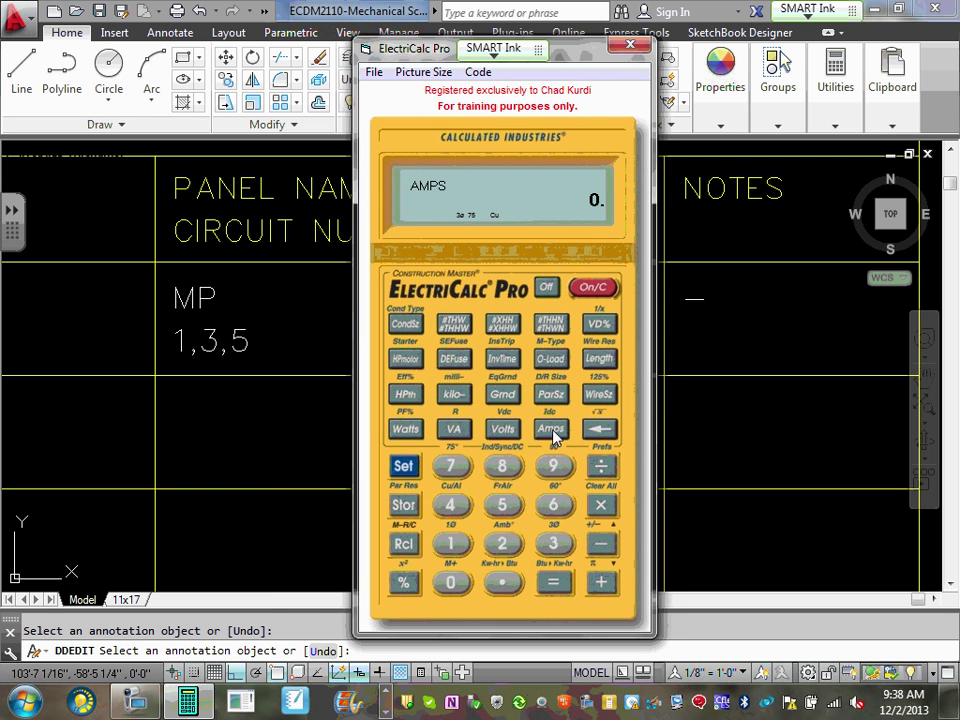
pyautogui.click(594, 288)
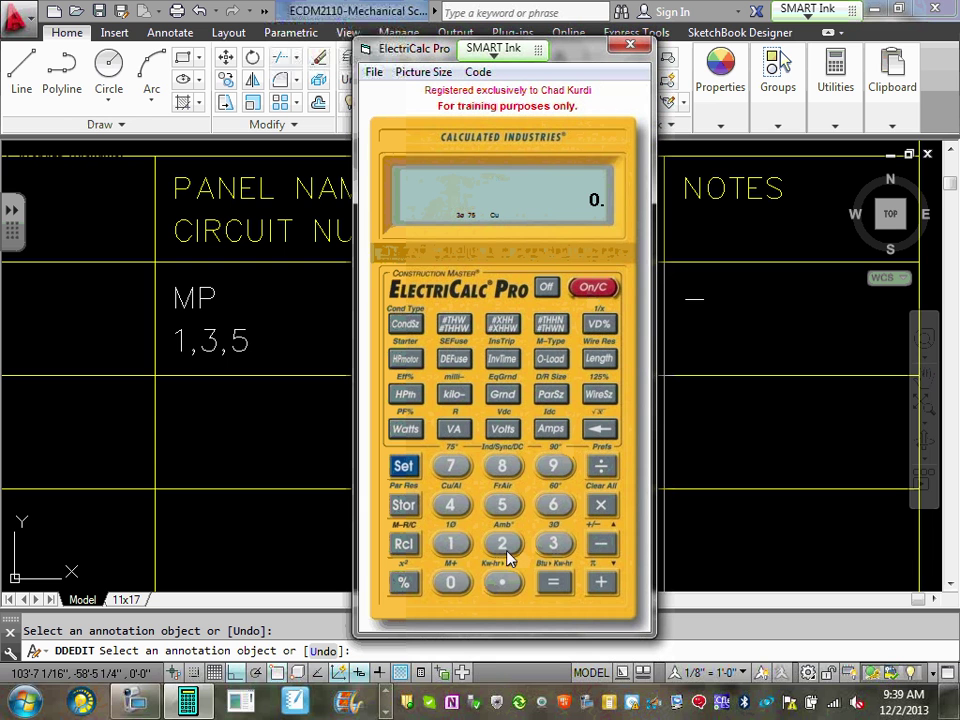
# Step: Enter 208 volts and a 15 HP motor in the calculator
pyautogui.click(503, 542)
pyautogui.click(450, 581)
pyautogui.click(503, 467)
pyautogui.click(503, 429)
pyautogui.click(450, 543)
pyautogui.click(500, 506)
pyautogui.click(407, 360)
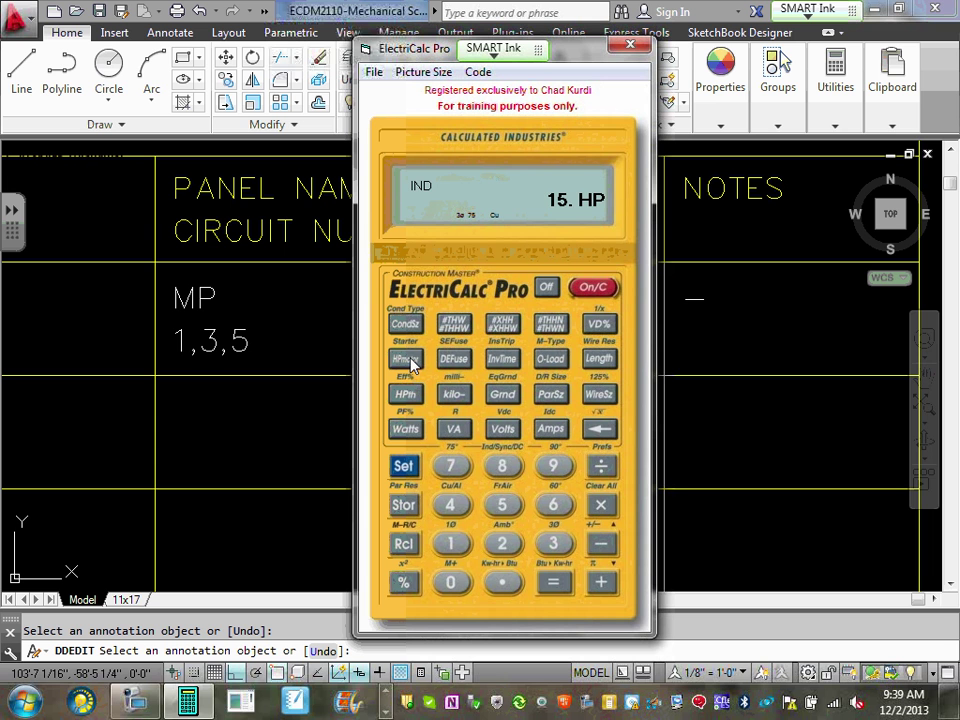
# Step: Calculate the 15 HP motor's full-load current and multiply it by 2.5
pyautogui.click(548, 430)
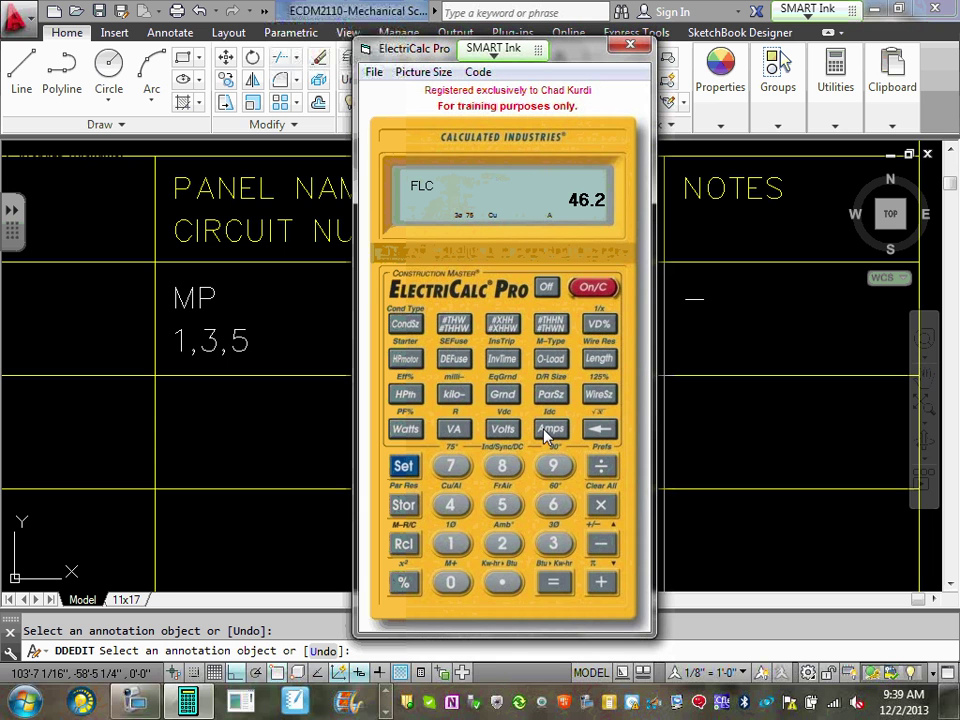
pyautogui.click(601, 514)
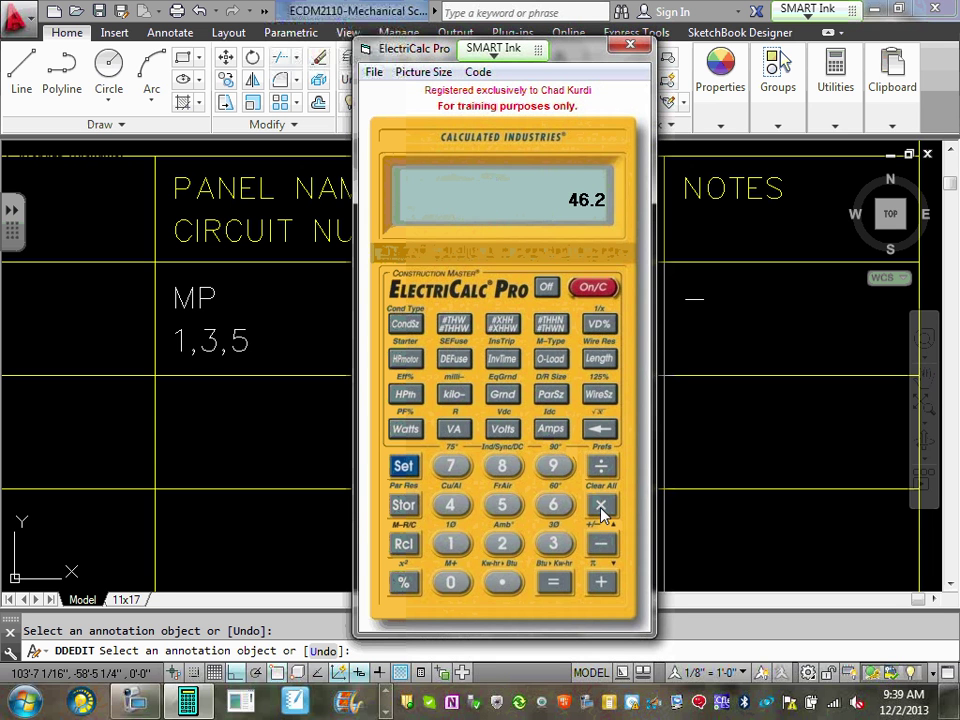
pyautogui.click(503, 545)
pyautogui.click(503, 580)
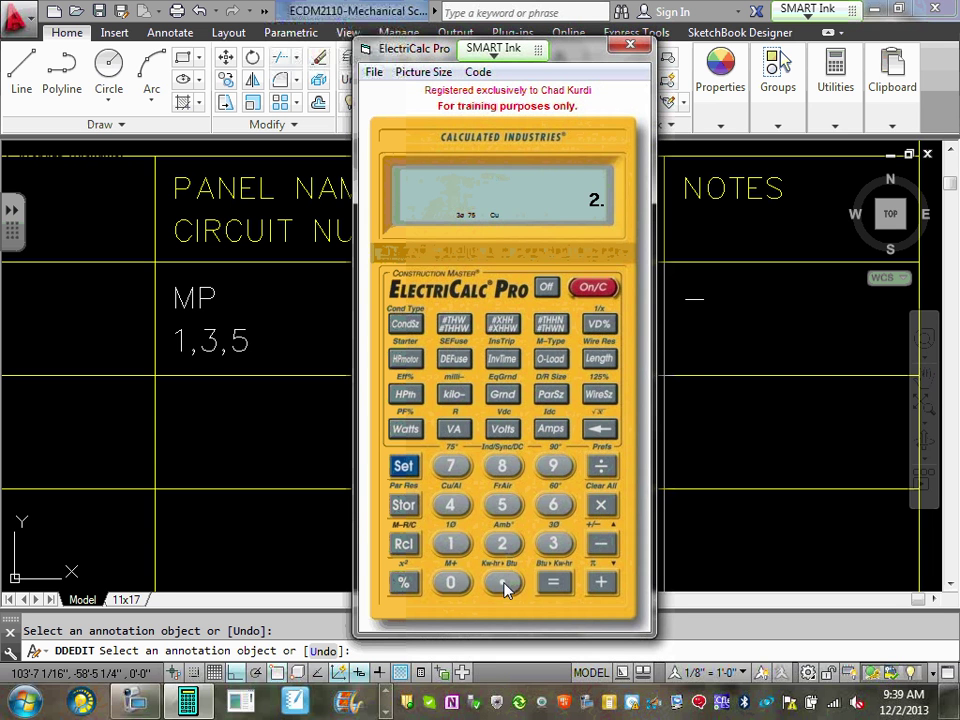
pyautogui.click(505, 510)
pyautogui.click(553, 581)
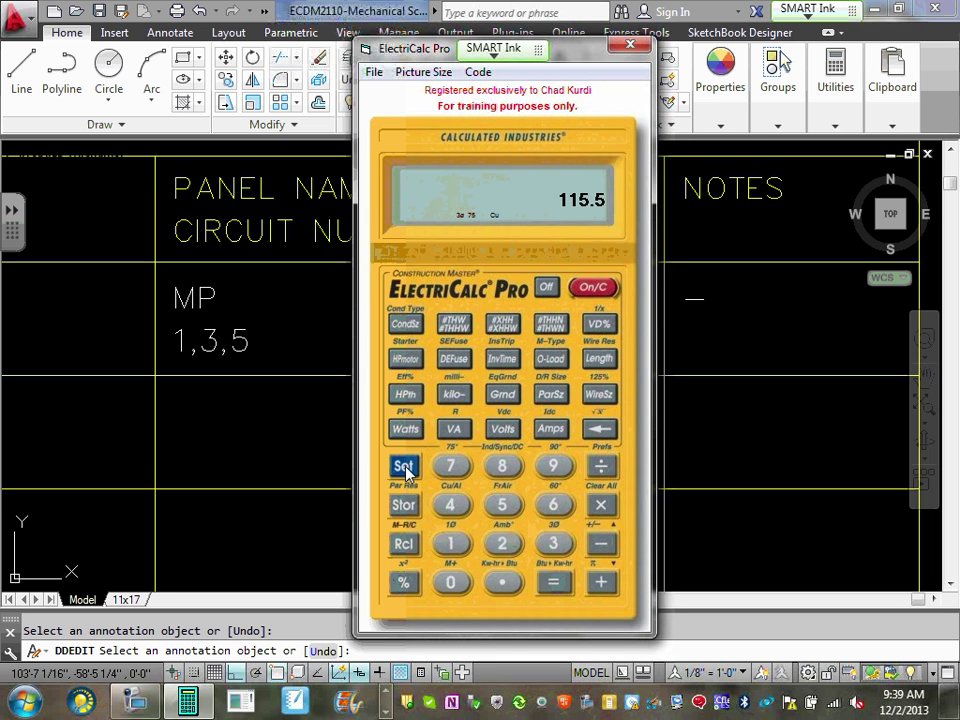
# Step: Calculate the motor's instantaneous-trip breaker rating twice, clearing the calculator after each attempt
pyautogui.click(593, 287)
pyautogui.click(403, 466)
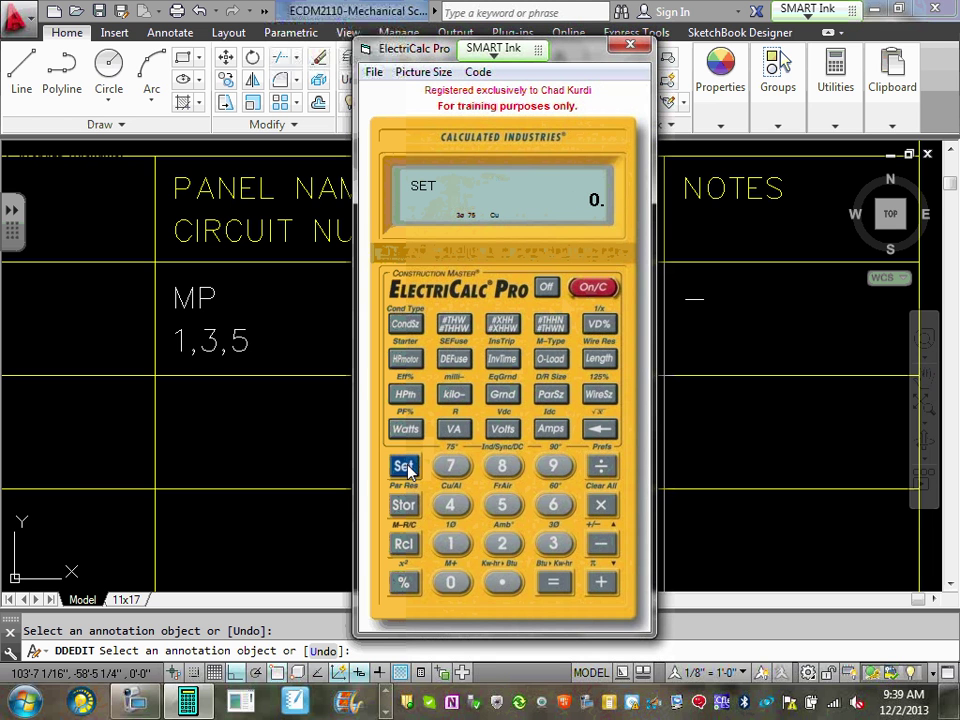
pyautogui.click(493, 362)
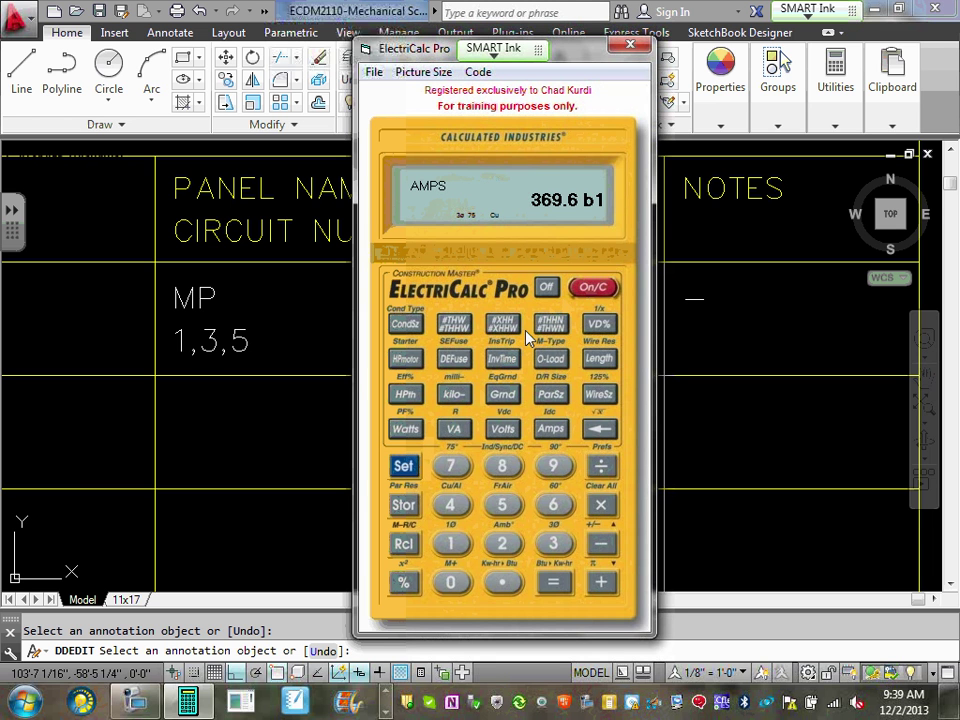
pyautogui.click(597, 287)
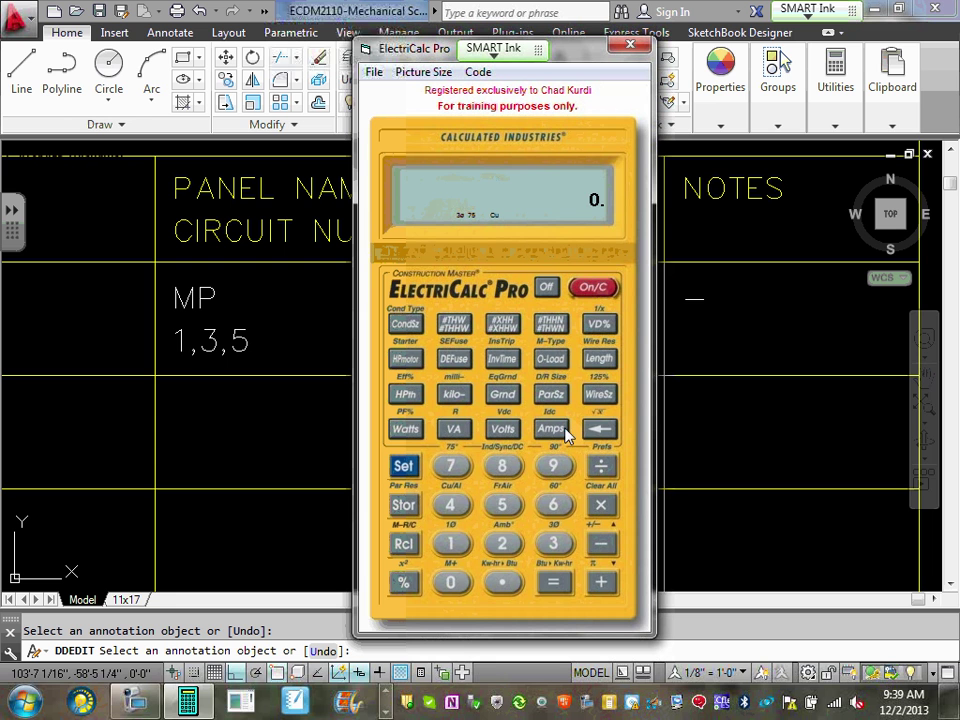
pyautogui.click(567, 430)
pyautogui.click(597, 288)
pyautogui.click(405, 470)
pyautogui.click(502, 362)
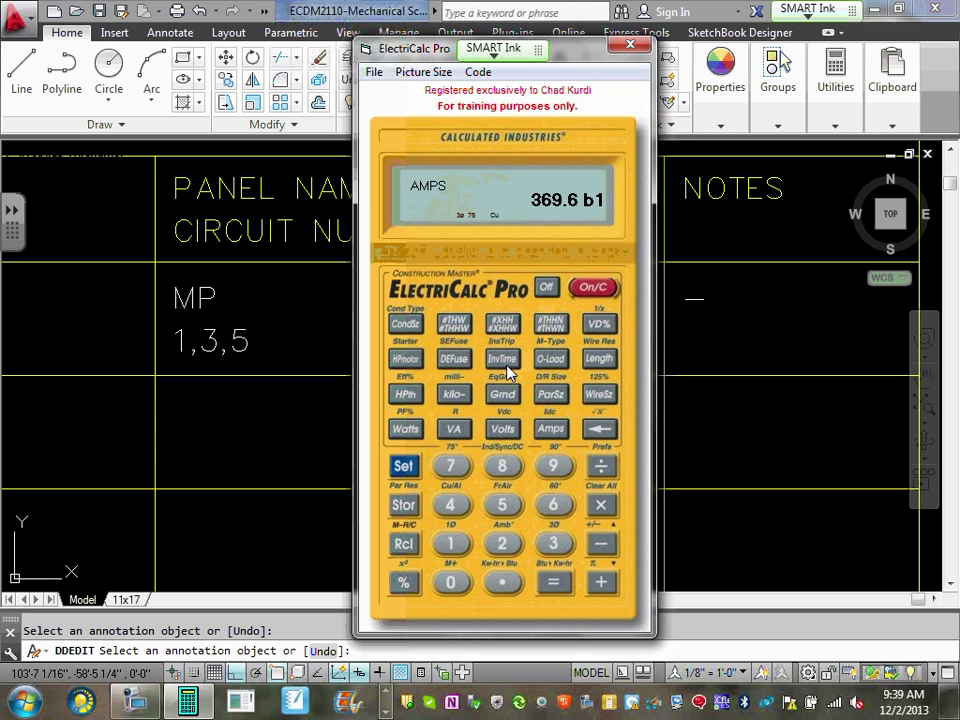
pyautogui.click(593, 288)
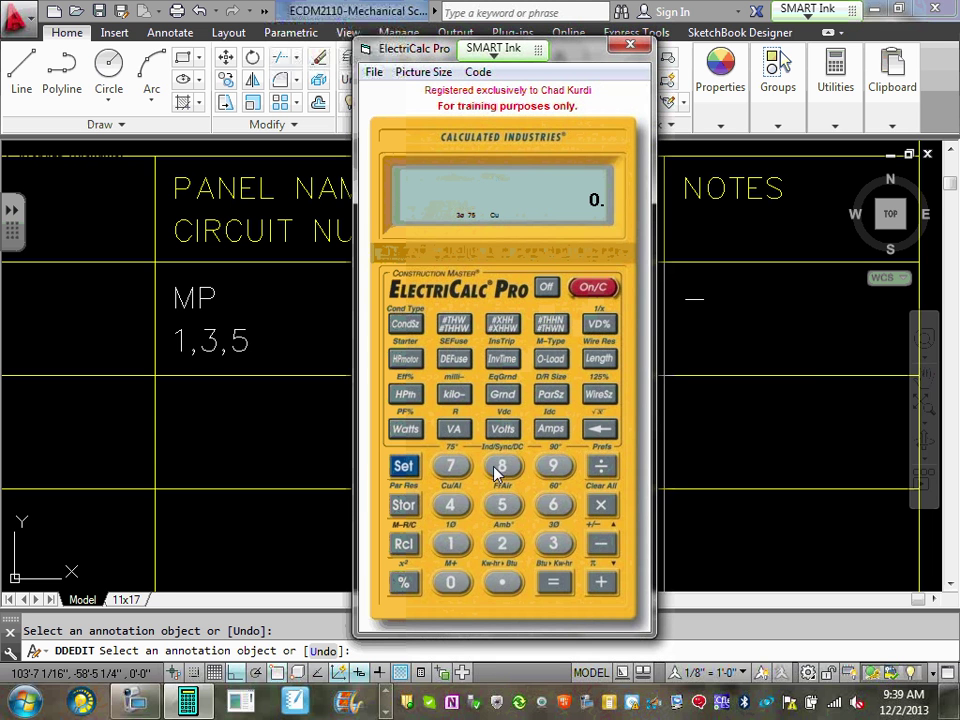
# Step: Enter a 15 HP motor and calculate its full-load current and inverse-time breaker rating
pyautogui.click(452, 543)
pyautogui.click(495, 512)
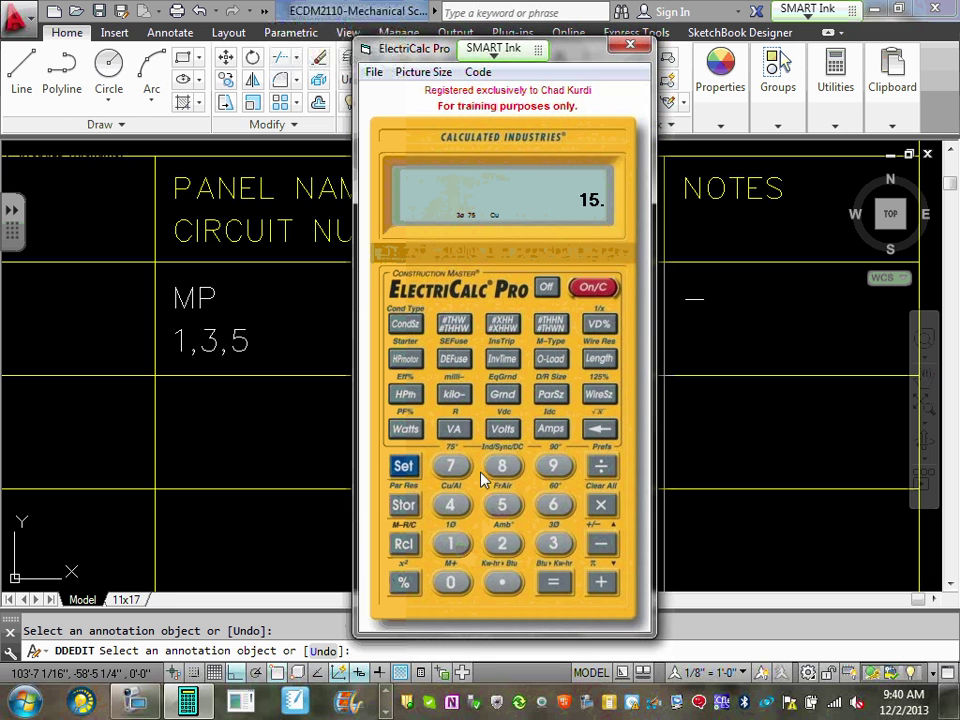
pyautogui.click(405, 358)
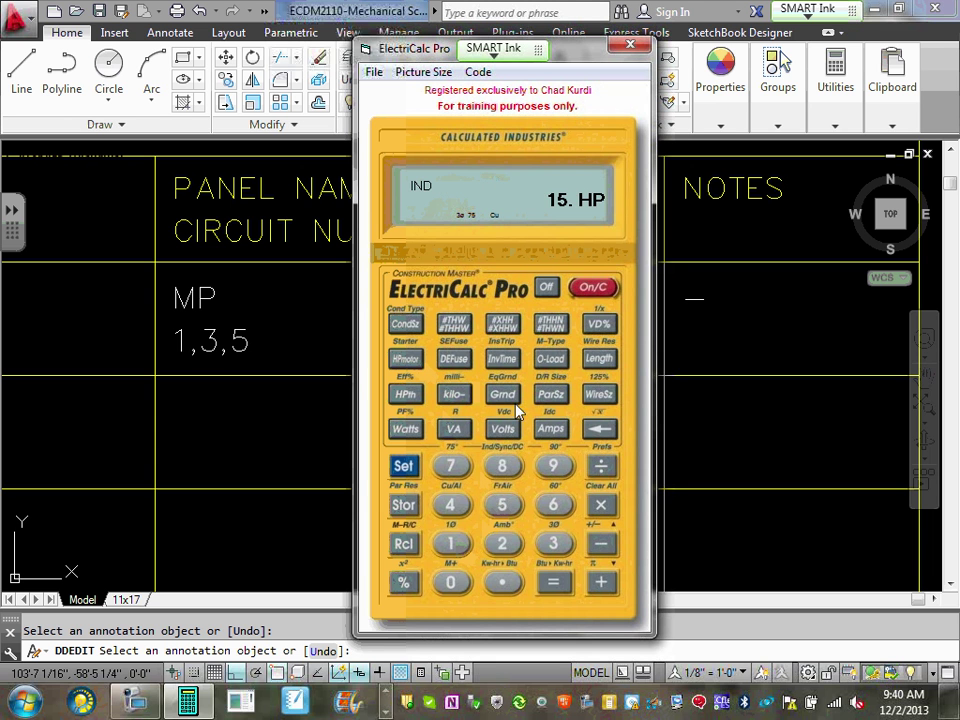
pyautogui.click(562, 432)
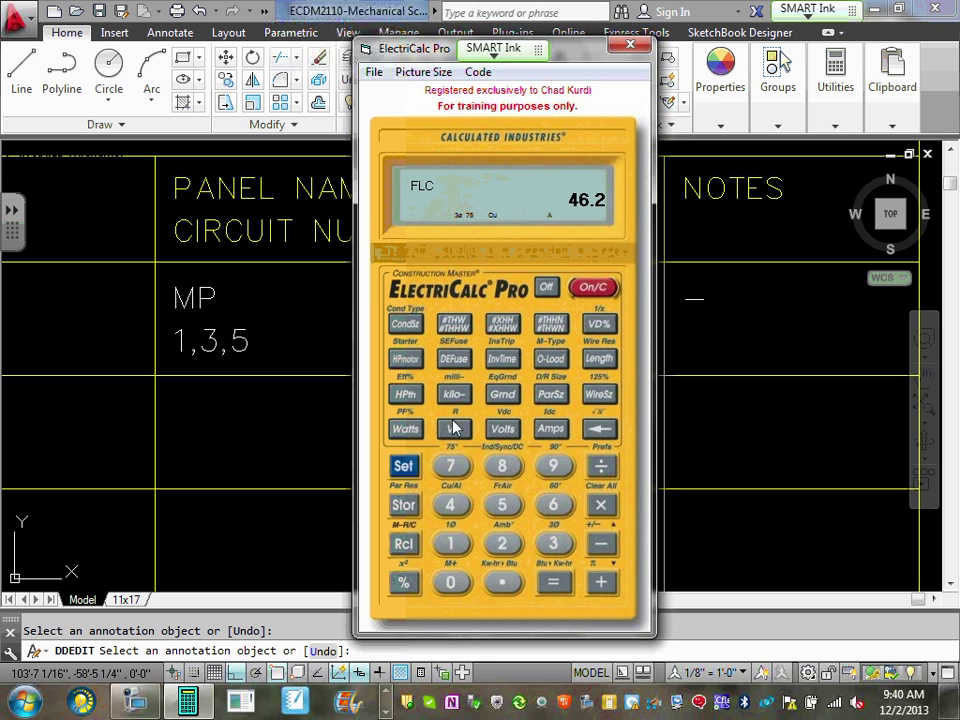
pyautogui.click(504, 359)
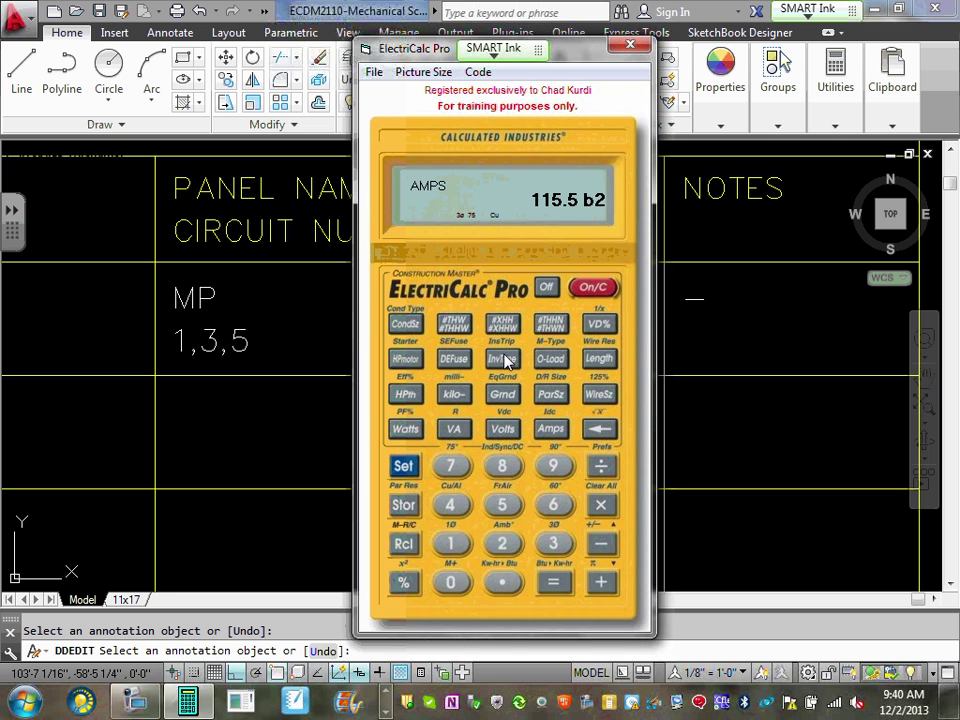
# Step: Return to AutoCAD and set the OCD size in the schedule's first row to 125
pyautogui.moveTo(436, 46)
pyautogui.mouseDown()
pyautogui.moveTo(521, 338)
pyautogui.moveTo(529, 488)
pyautogui.mouseUp()
pyautogui.click(503, 314)
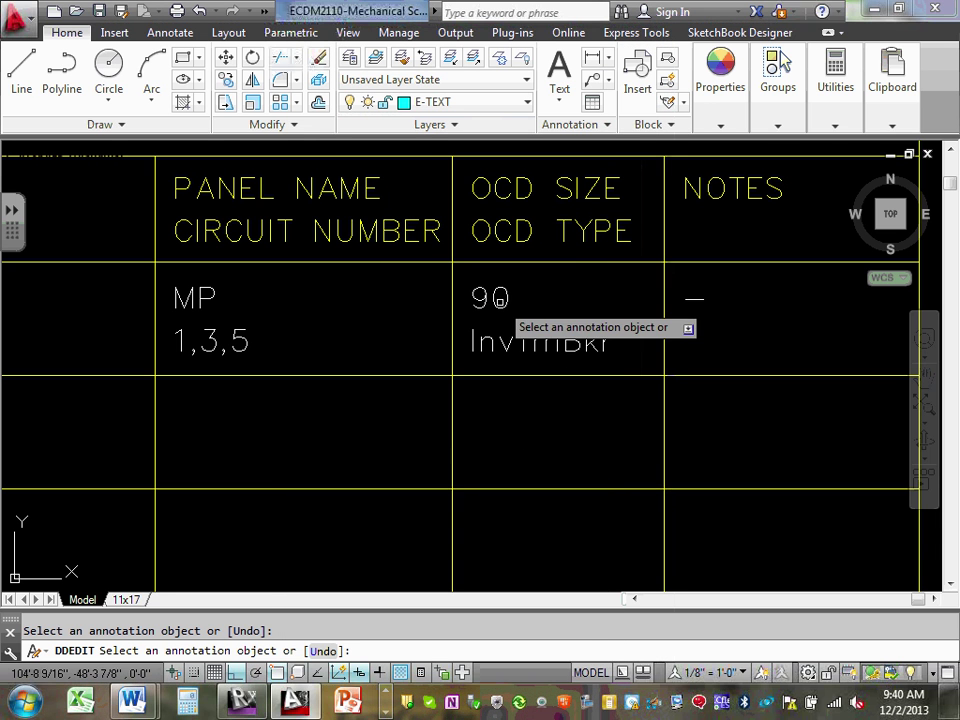
pyautogui.click(496, 305)
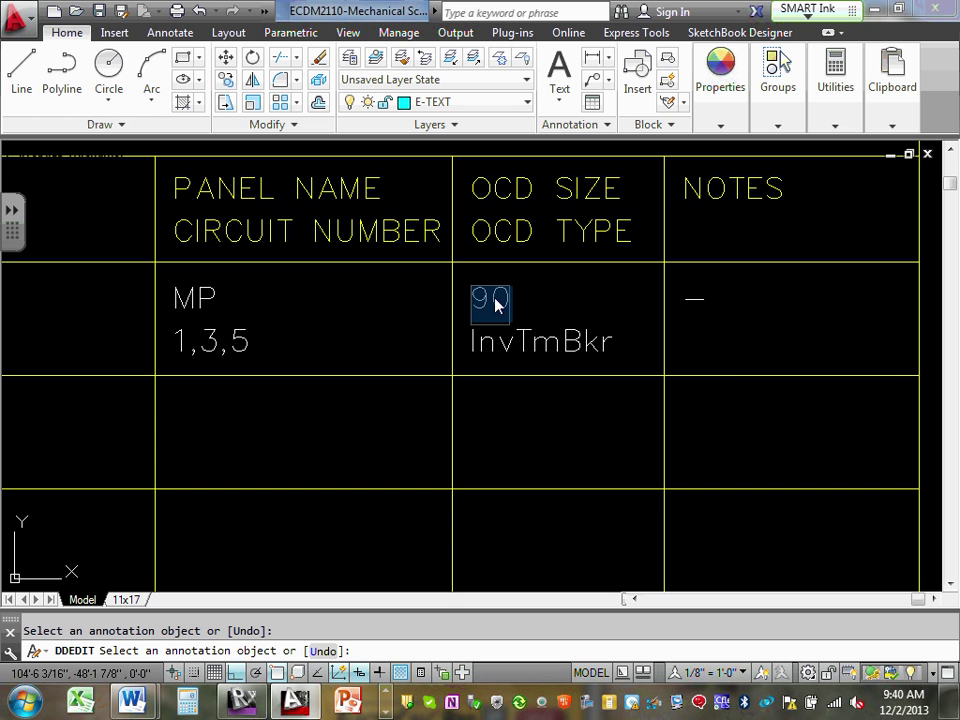
pyautogui.write('125')
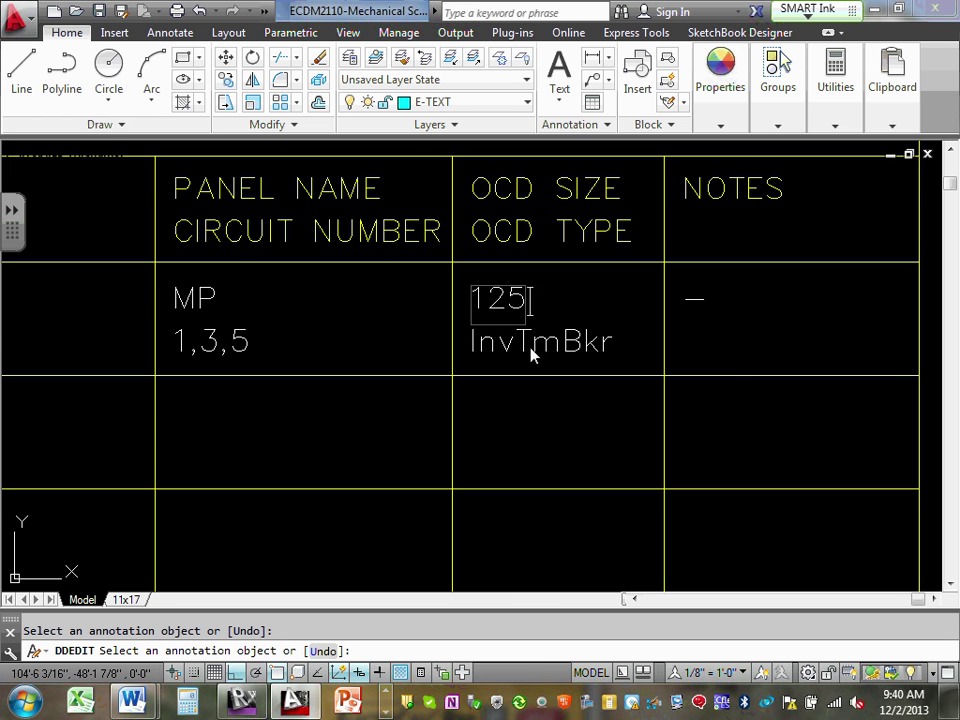
pyautogui.press('Return')
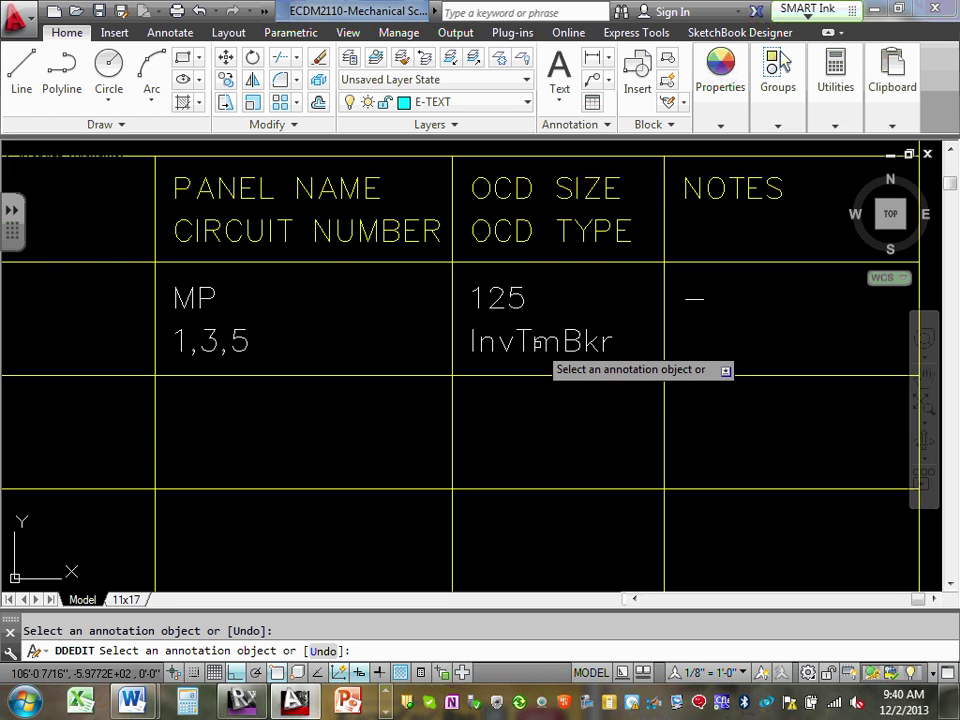
# Step: Keep the dash as the first row's notes entry and finish editing the schedule text
pyautogui.scroll(-2, 515, 347)
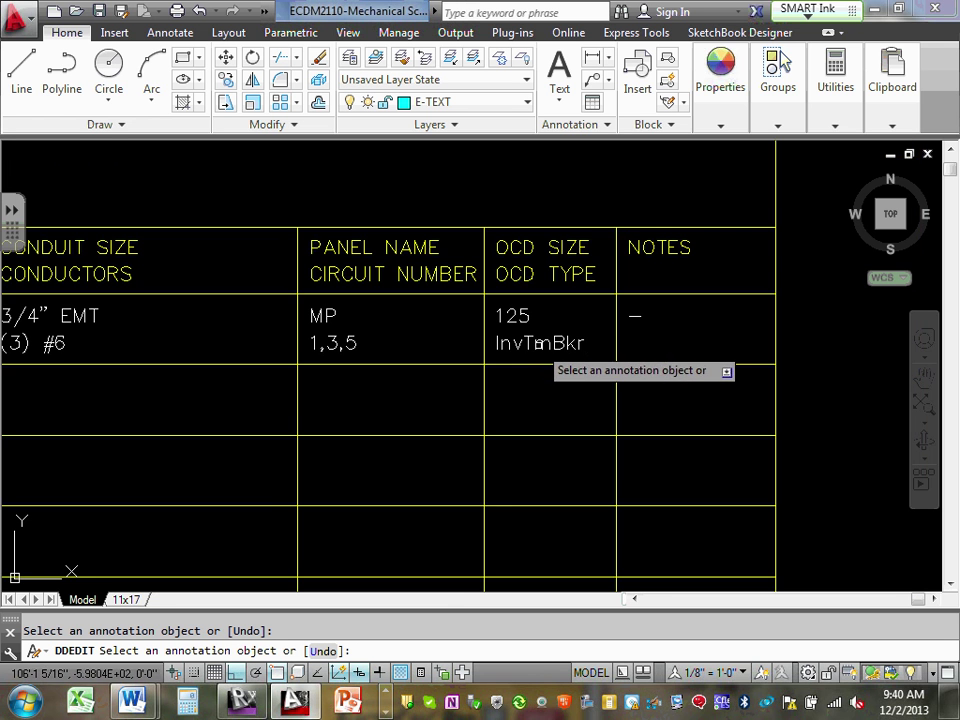
pyautogui.click(633, 314)
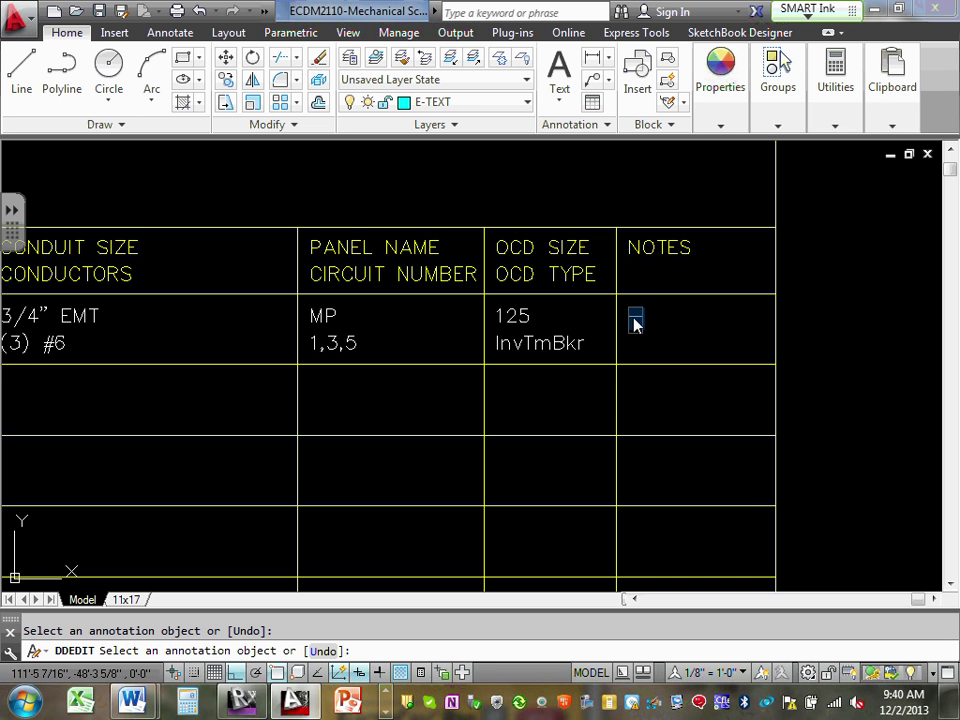
pyautogui.press('Return')
pyautogui.press('Escape')
# Step: Review the air handling unit's row across the schedule, including its starter, control, conduit, circuit and overcurrent device entries
pyautogui.scroll(-4, 525, 316)
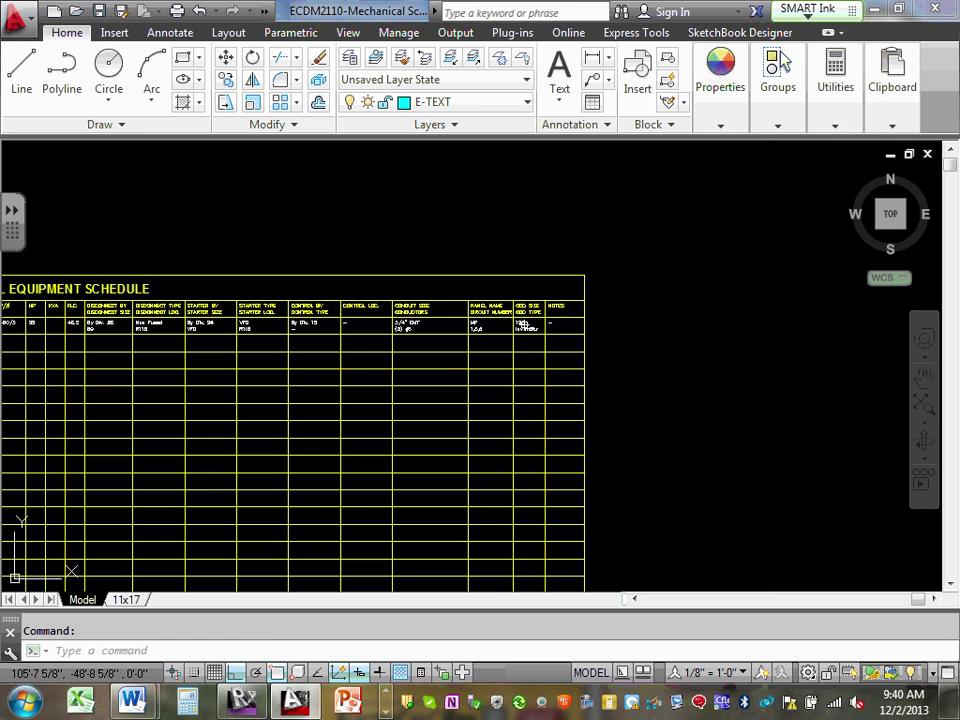
pyautogui.moveTo(416, 375)
pyautogui.mouseDown(button='middle')
pyautogui.moveTo(444, 343)
pyautogui.moveTo(628, 343)
pyautogui.mouseUp(button='middle')
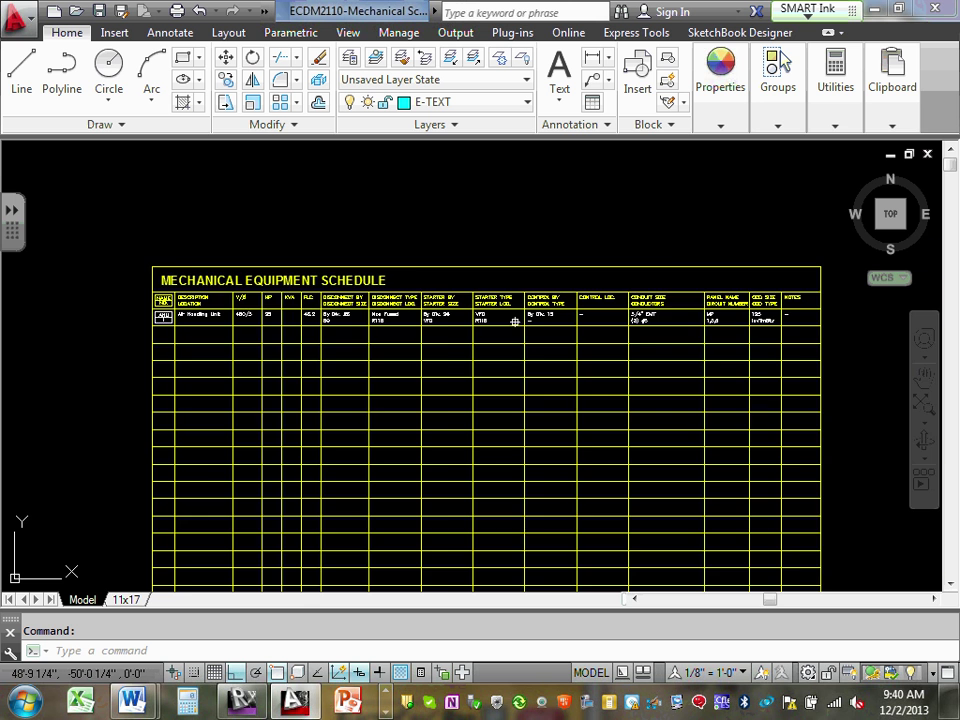
pyautogui.scroll(4, 515, 321)
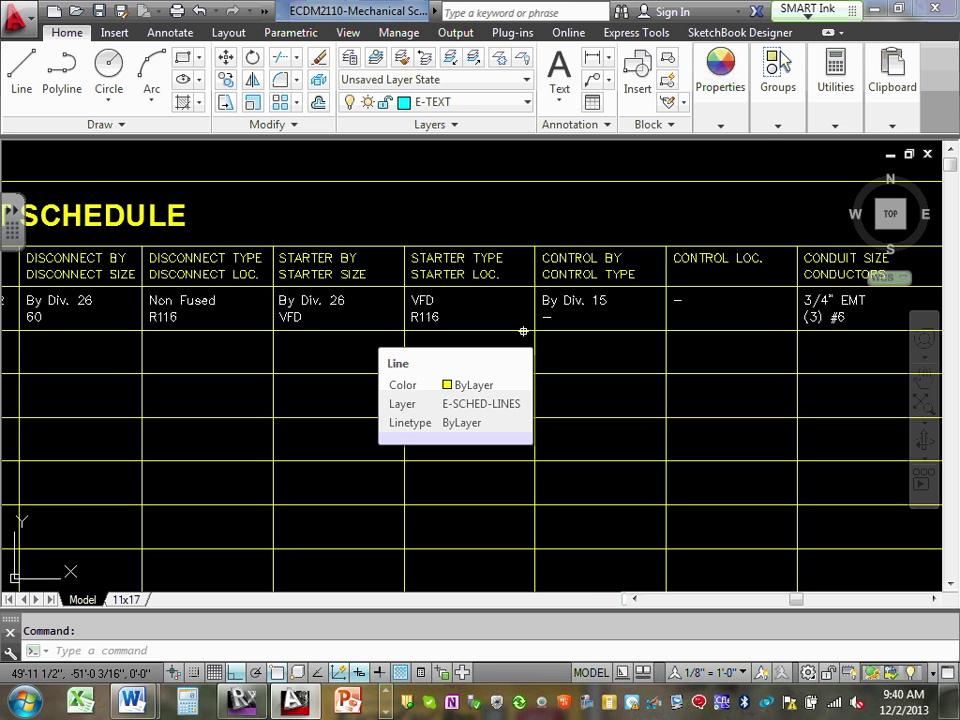
pyautogui.moveTo(850, 301); pyautogui.dragTo(681, 390, button='middle')
pyautogui.scroll(2, 681, 390)
pyautogui.scroll(-4, 733, 339)
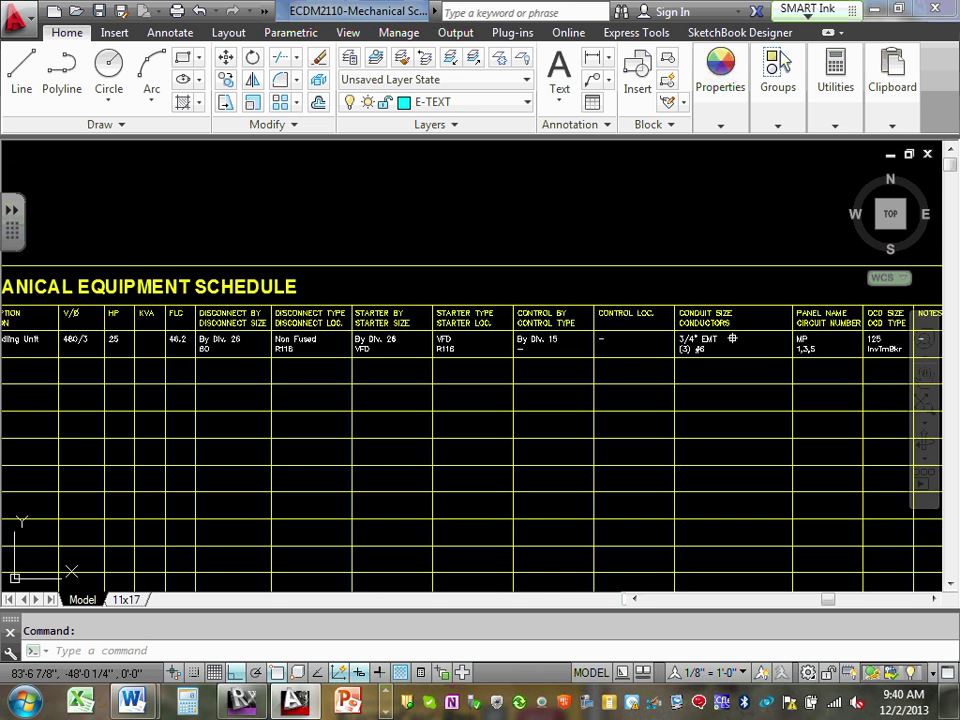
pyautogui.scroll(8, 733, 339)
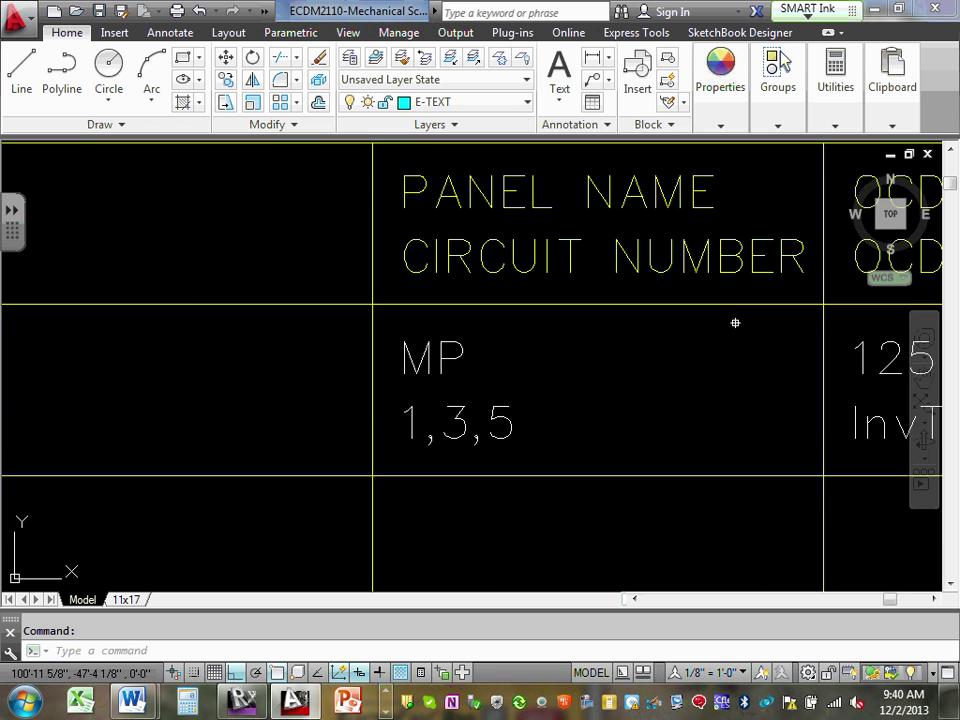
pyautogui.moveTo(735, 323); pyautogui.dragTo(527, 328, button='middle')
pyautogui.scroll(2, 711, 353)
pyautogui.scroll(-6, 749, 354)
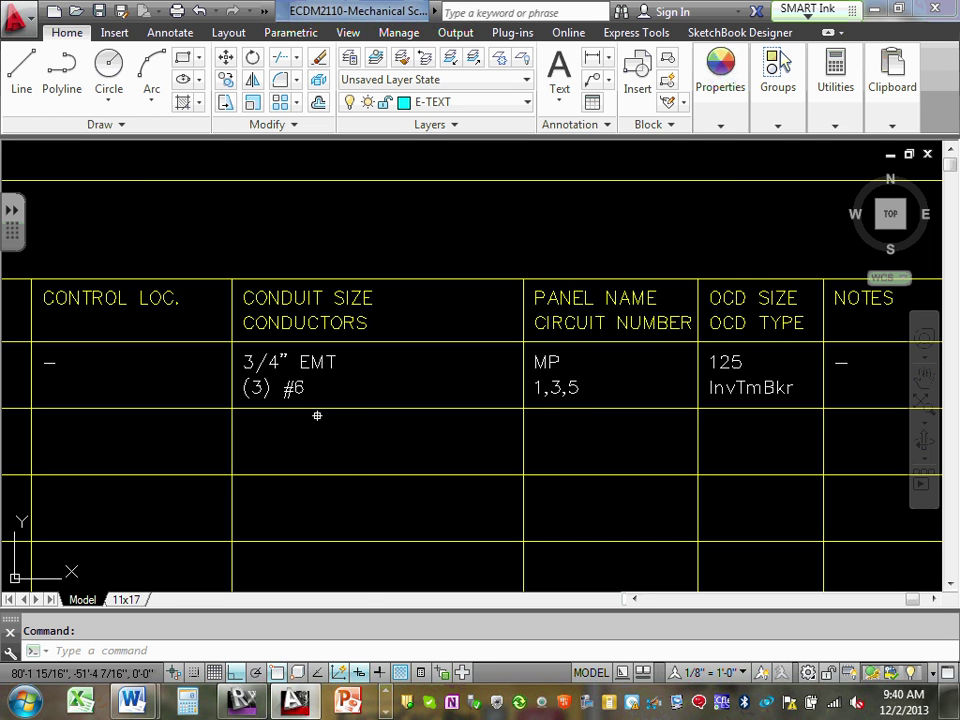
pyautogui.moveTo(341, 407)
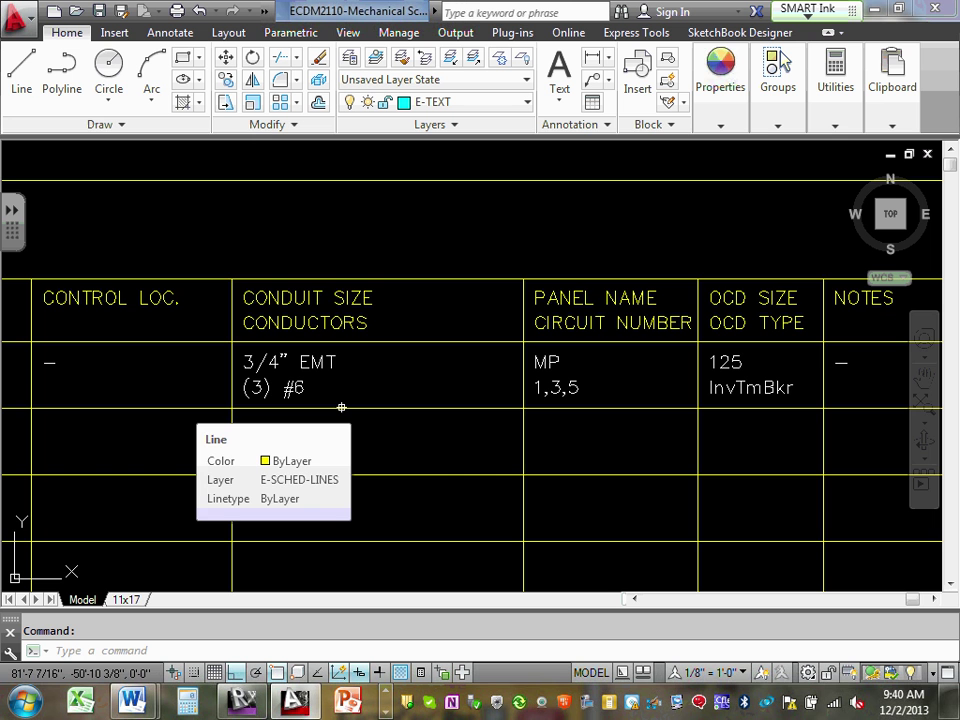
pyautogui.scroll(-6, 369, 392)
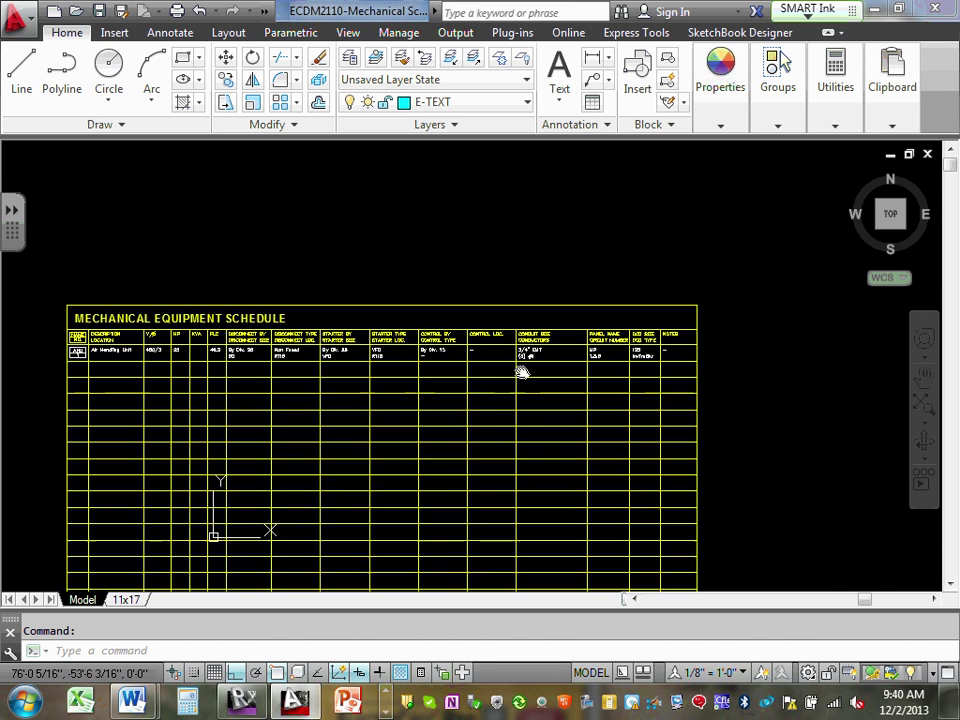
pyautogui.moveTo(521, 372); pyautogui.dragTo(527, 368, button='middle')
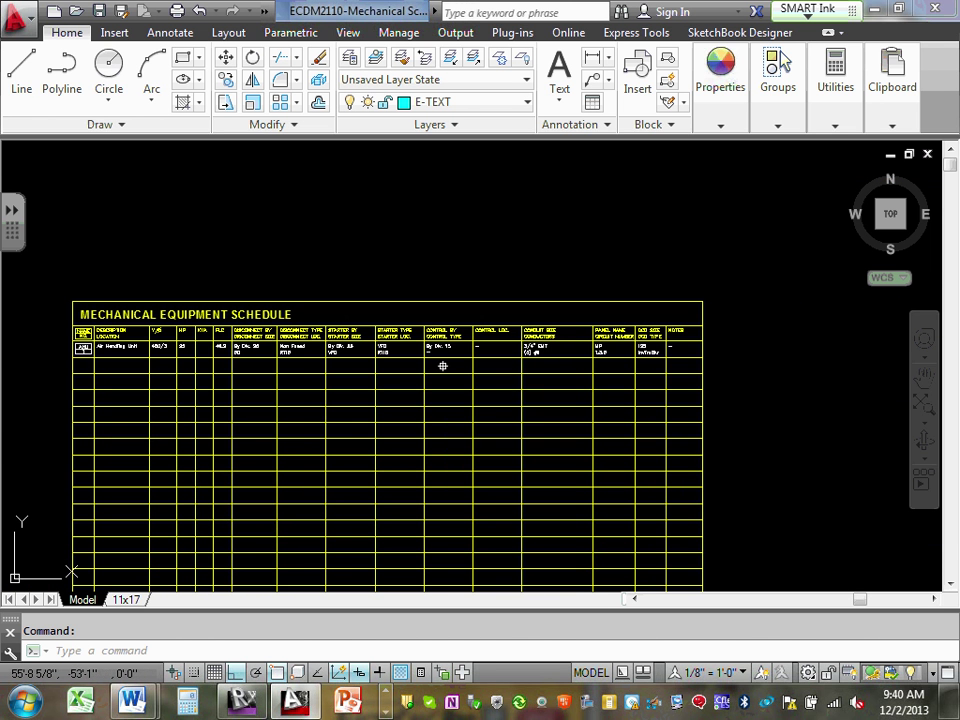
# Step: Select the first row's AHU 1 tag together with its description, voltage/phase, HP and FLC entries
pyautogui.scroll(2, 257, 369)
pyautogui.moveTo(257, 369); pyautogui.dragTo(413, 375, button='middle')
pyautogui.scroll(4, 170, 362)
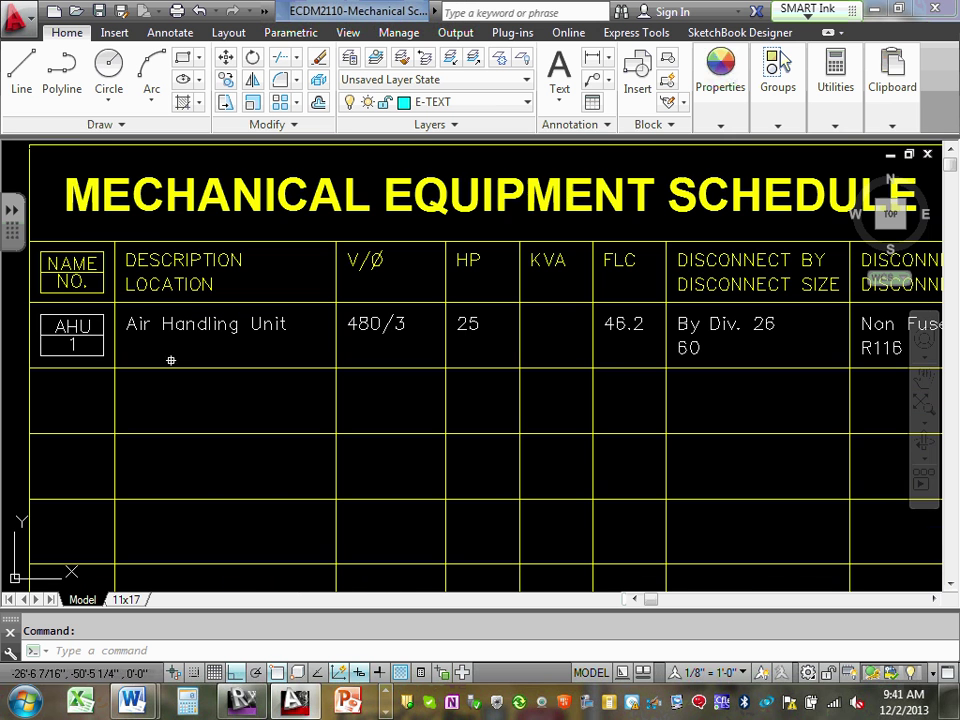
pyautogui.click(71, 340)
pyautogui.click(50, 335)
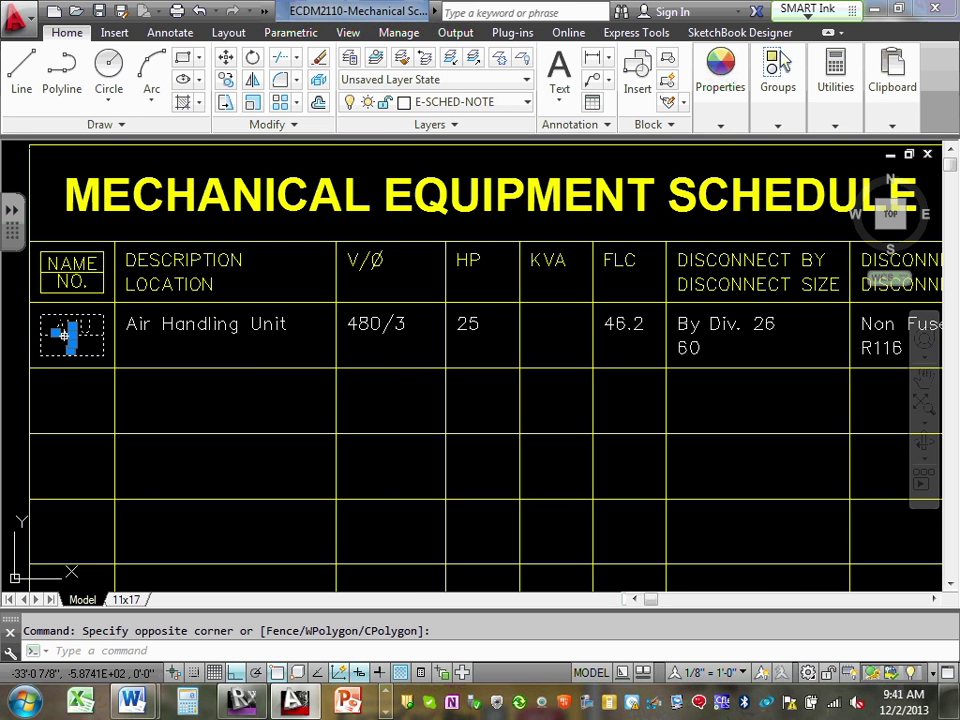
pyautogui.click(199, 322)
pyautogui.click(353, 331)
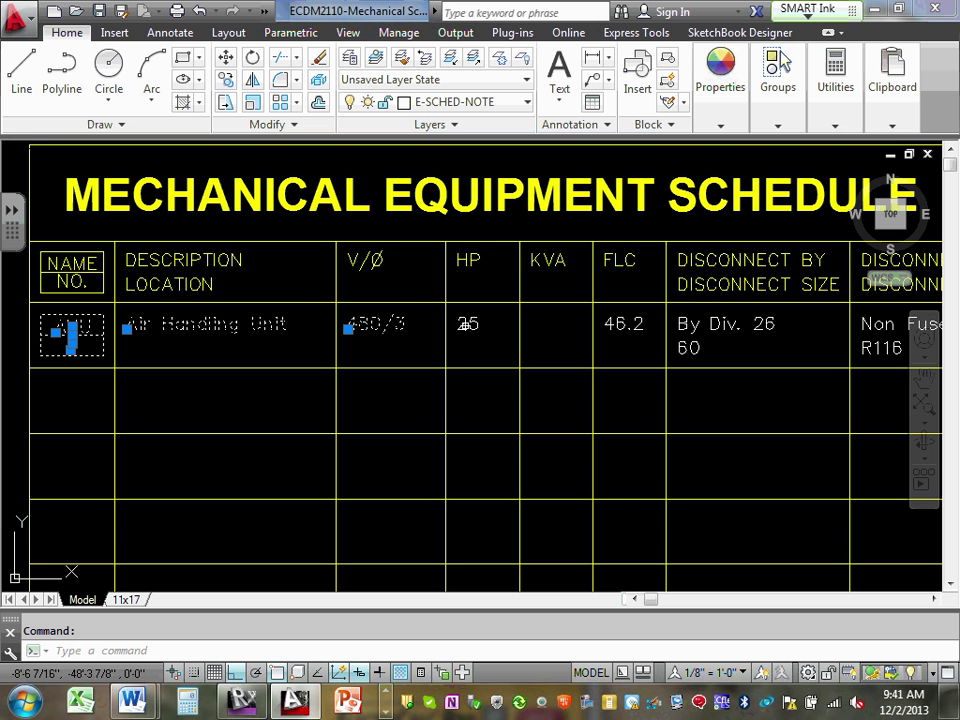
pyautogui.click(466, 325)
pyautogui.scroll(-2, 510, 328)
pyautogui.click(573, 325)
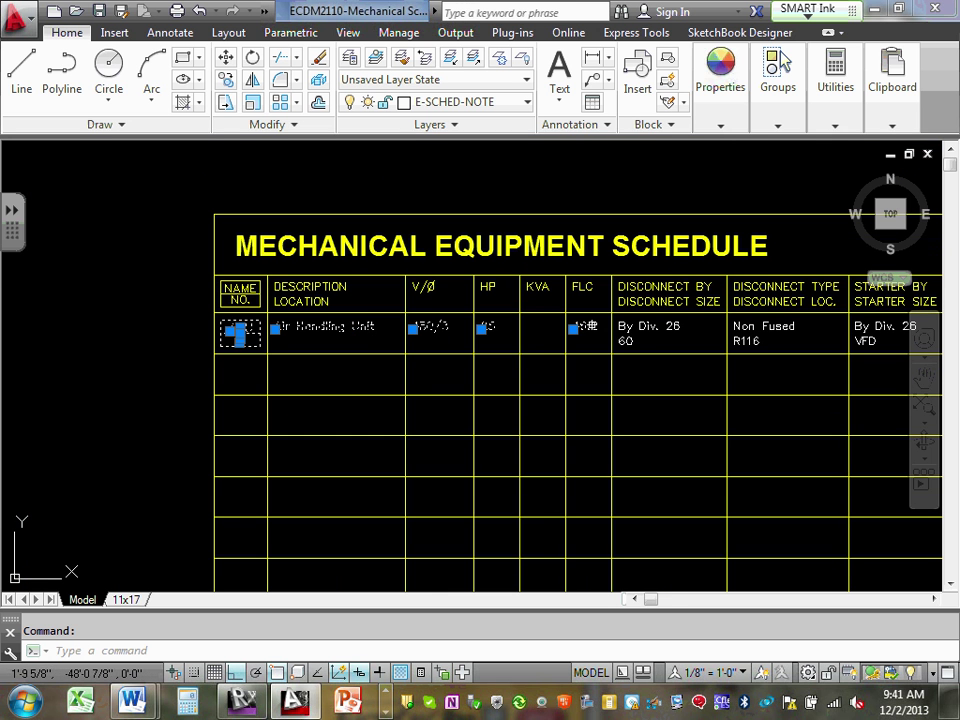
# Step: Add the first row's disconnect provider, size, type and location entries to the selection
pyautogui.click(640, 326)
pyautogui.click(625, 341)
pyautogui.scroll(2, 759, 322)
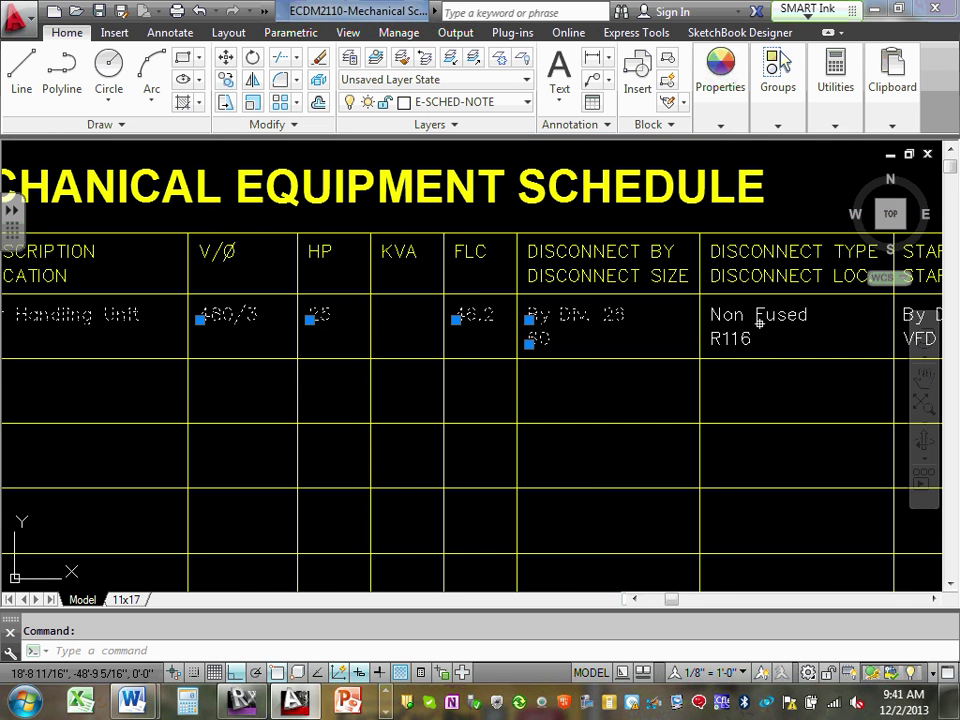
pyautogui.click(757, 316)
pyautogui.click(731, 339)
# Step: Add the first row's starter provider, size, type and location entries to the selection
pyautogui.scroll(-5, 735, 352)
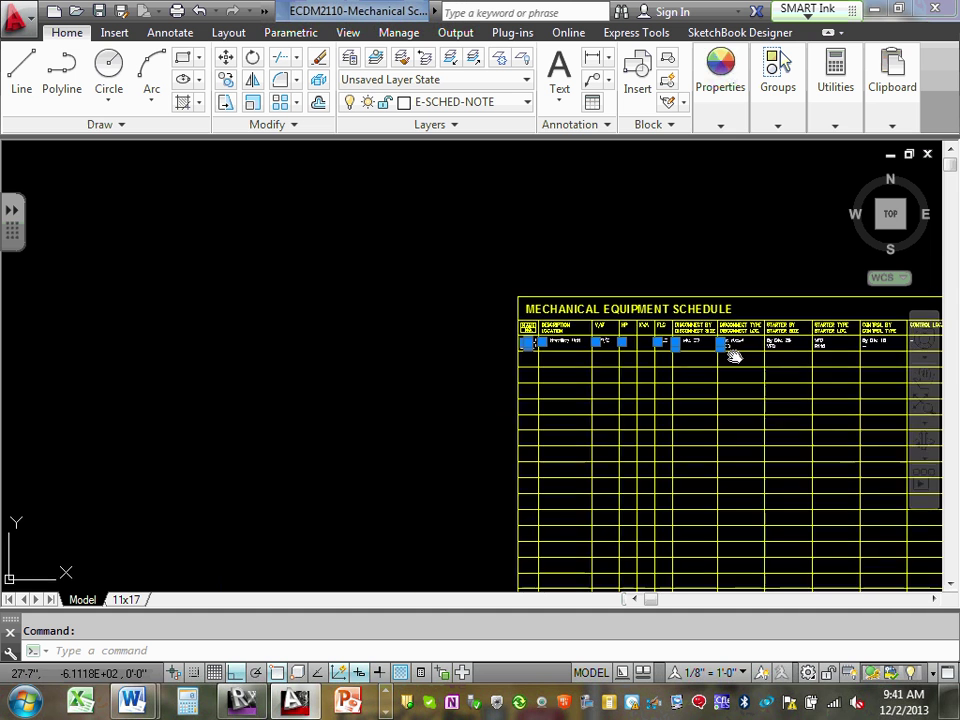
pyautogui.scroll(9, 735, 355)
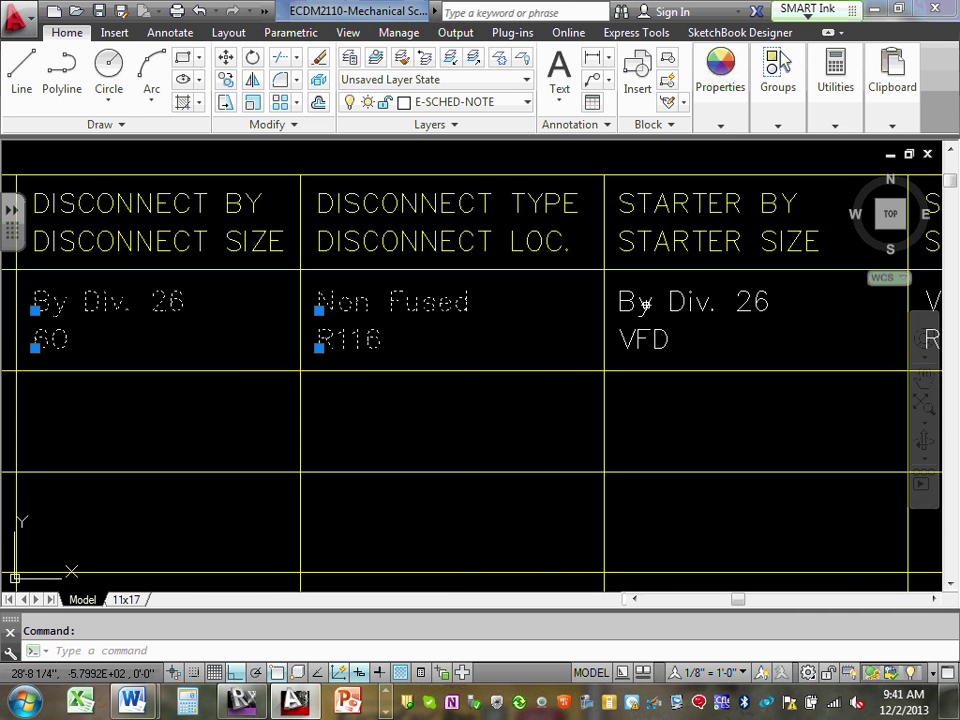
pyautogui.click(646, 303)
pyautogui.click(645, 341)
pyautogui.scroll(-5, 645, 340)
pyautogui.scroll(5, 653, 330)
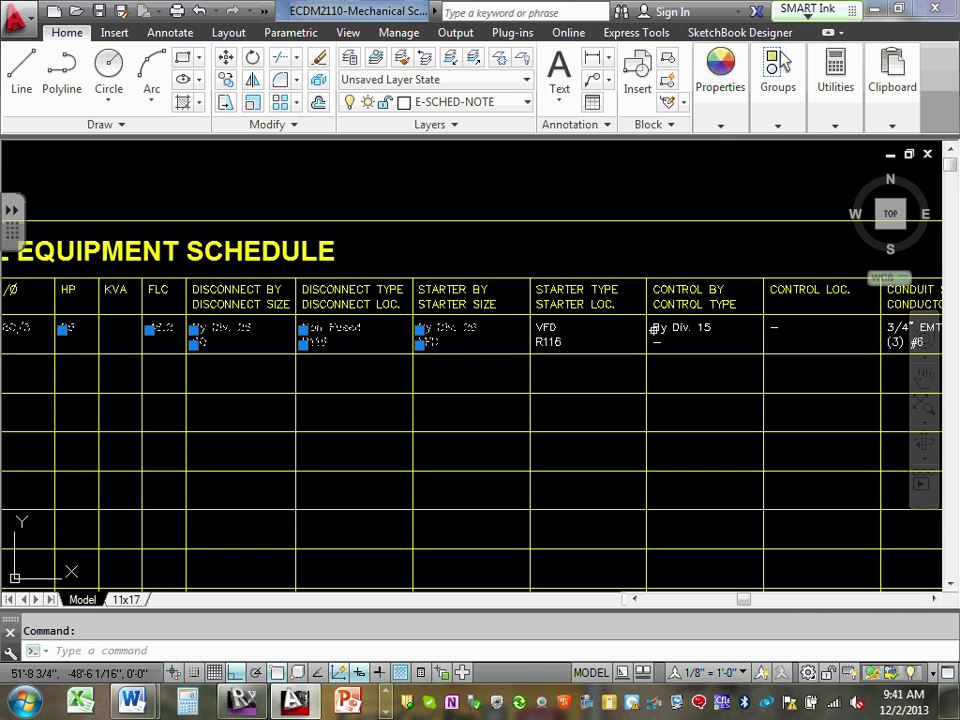
pyautogui.click(545, 327)
pyautogui.click(547, 341)
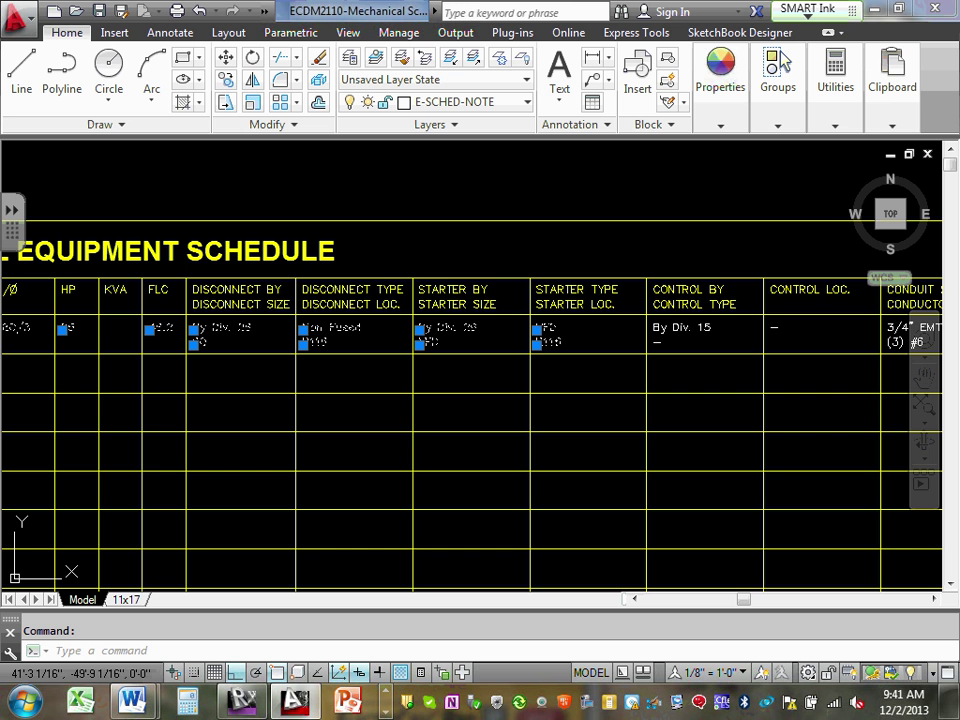
# Step: Add the first row's control provider, type and location entries plus its conduit and conductor entries to the selection
pyautogui.click(673, 327)
pyautogui.click(658, 341)
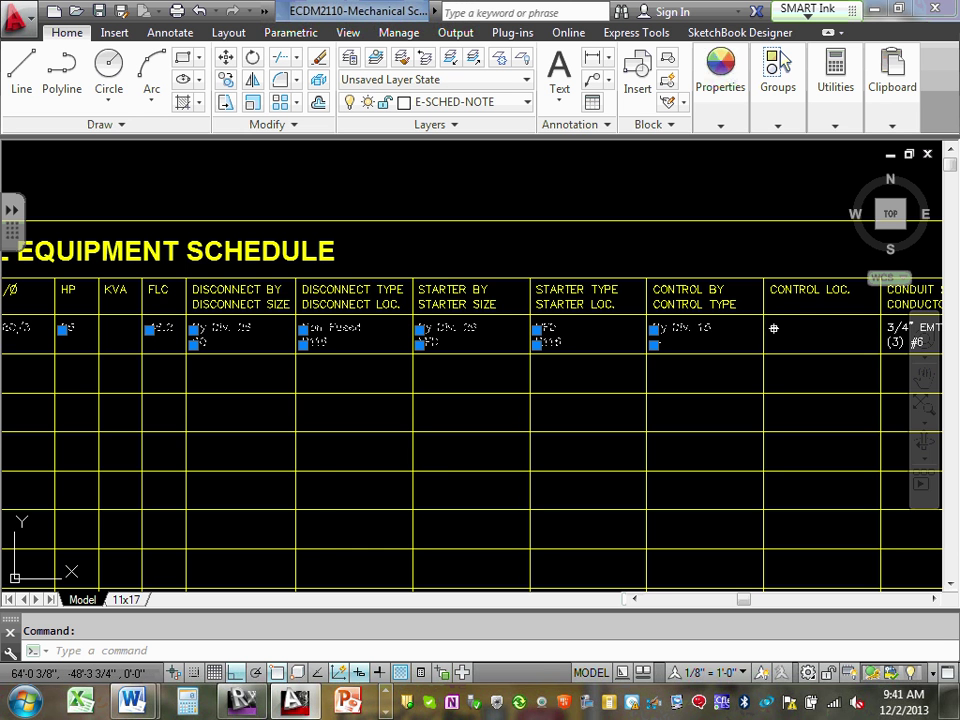
pyautogui.click(773, 328)
pyautogui.scroll(-5, 780, 340)
pyautogui.moveTo(786, 349); pyautogui.dragTo(501, 349, button='middle')
pyautogui.scroll(1, 520, 337)
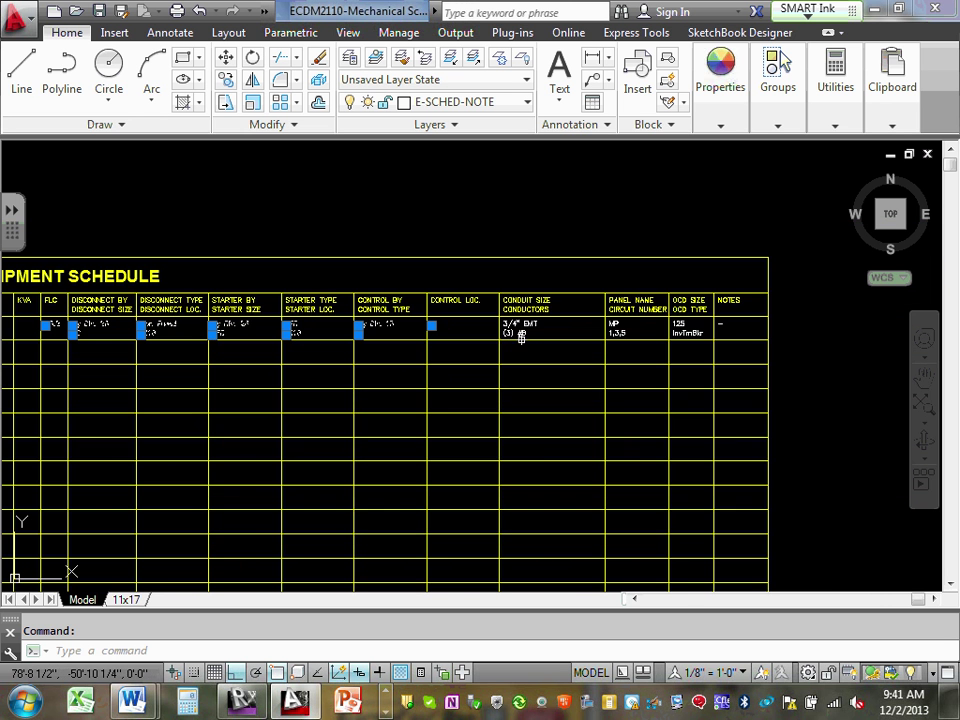
pyautogui.scroll(3, 523, 330)
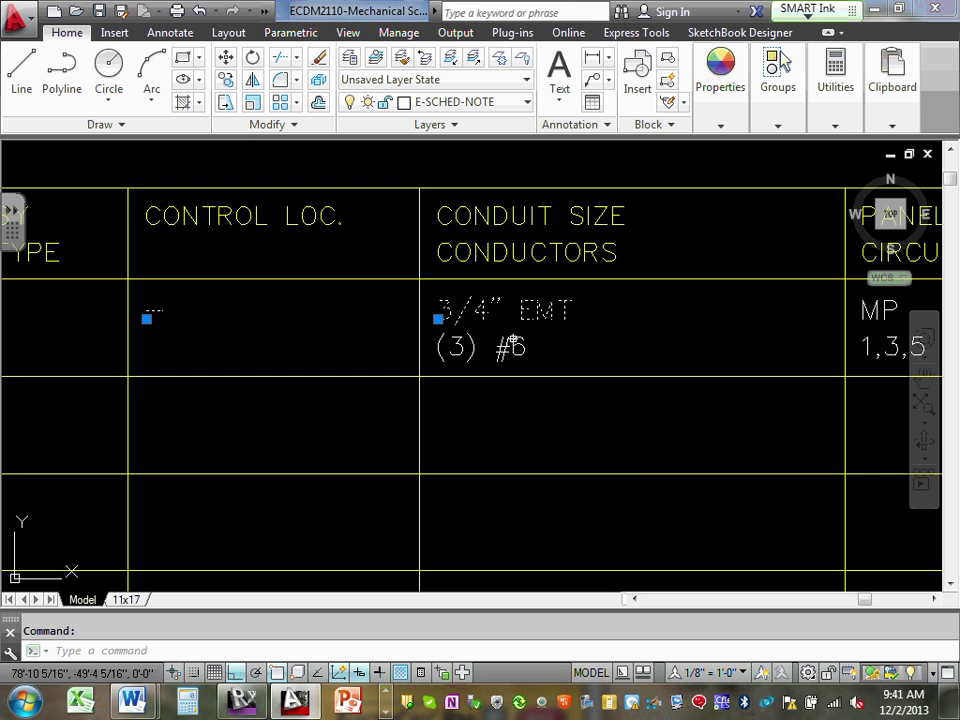
pyautogui.scroll(-3, 514, 347)
pyautogui.scroll(2, 609, 337)
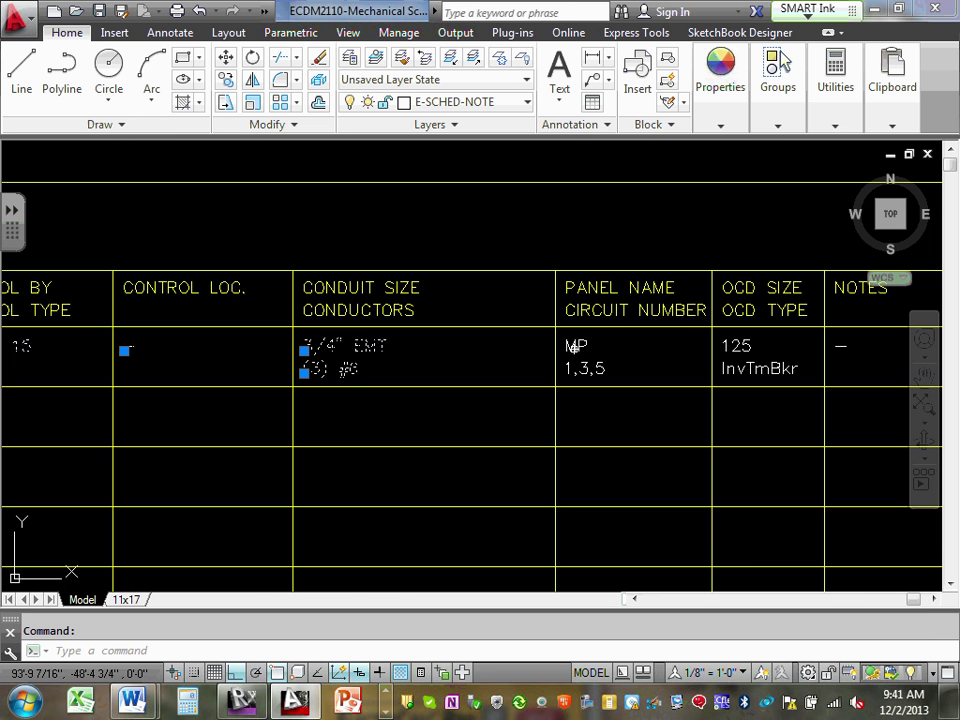
# Step: Add the first row's panel name, circuit number, OCD size and type, and notes entries to the selection
pyautogui.click(578, 350)
pyautogui.click(724, 347)
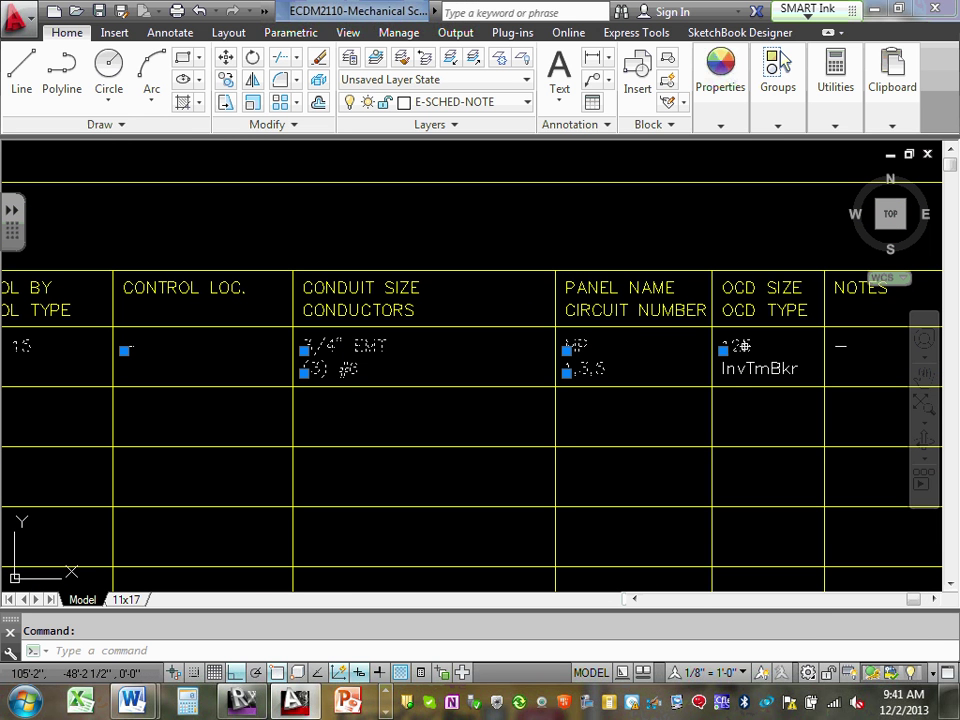
pyautogui.click(729, 368)
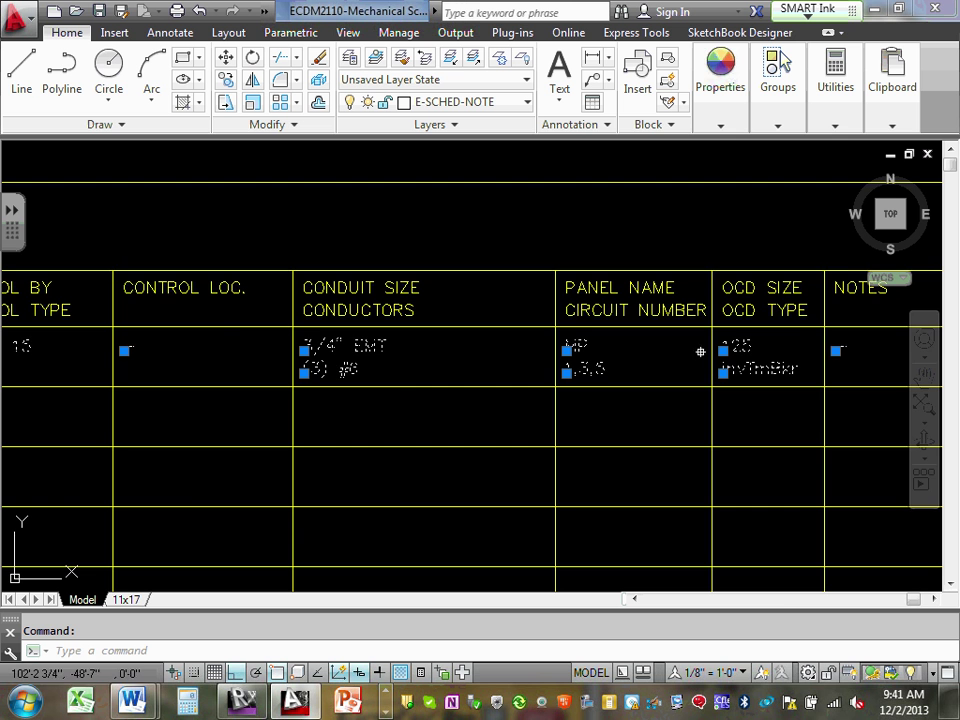
# Step: Copy the selected row entries to the clipboard with the lower-left corner of the first row's name cell as base point
pyautogui.scroll(-3, 700, 349)
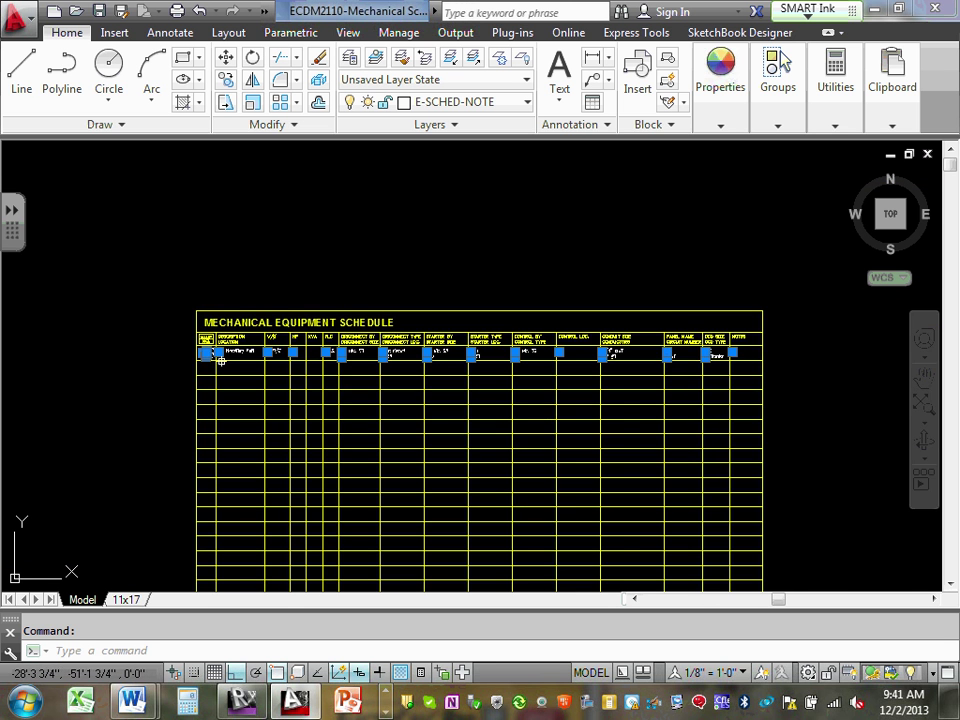
pyautogui.scroll(3, 205, 352)
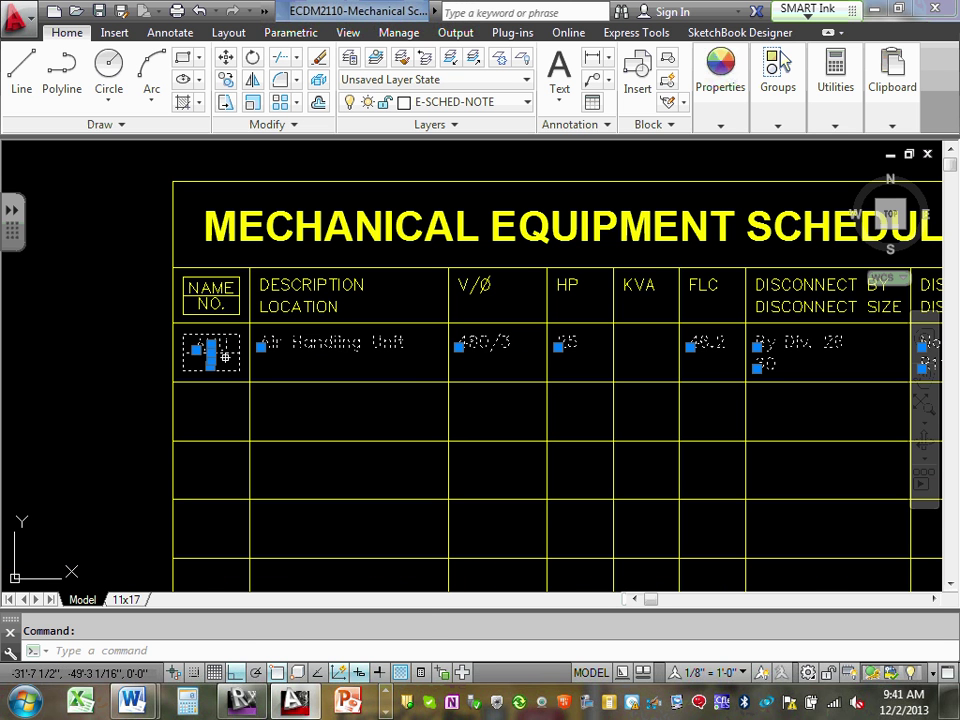
pyautogui.rightClick(226, 357)
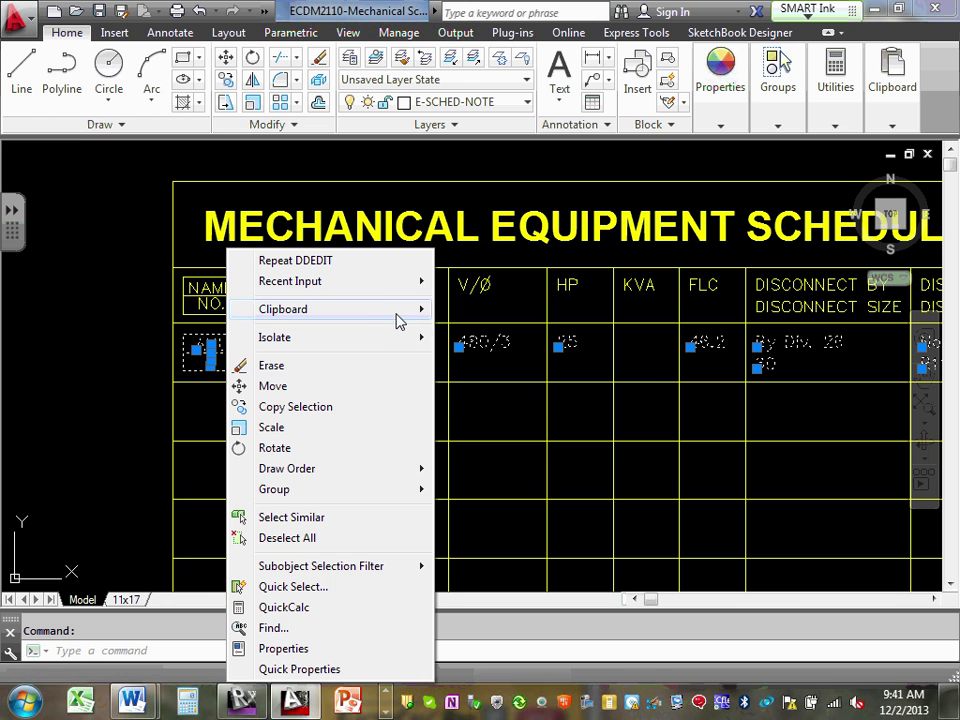
pyautogui.moveTo(400, 320)
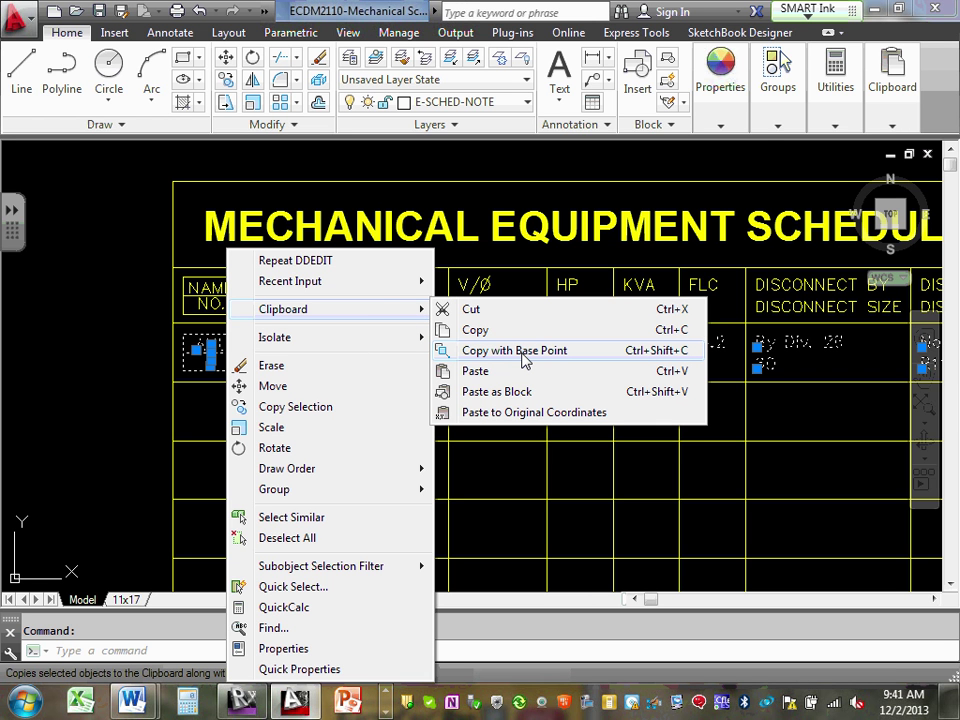
pyautogui.click(522, 360)
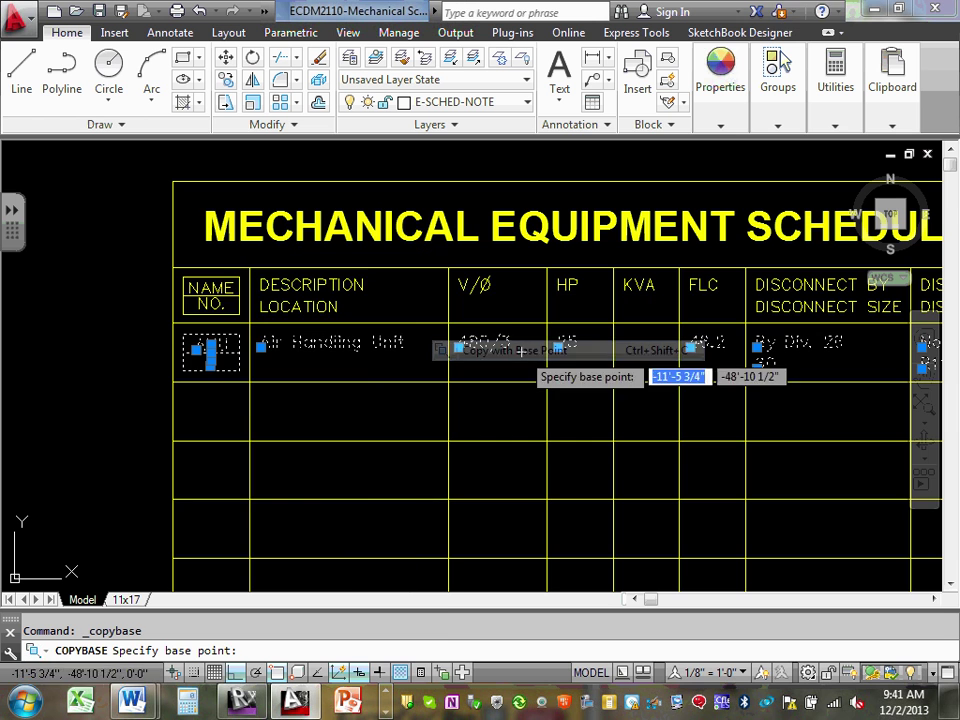
pyautogui.scroll(5, 190, 398)
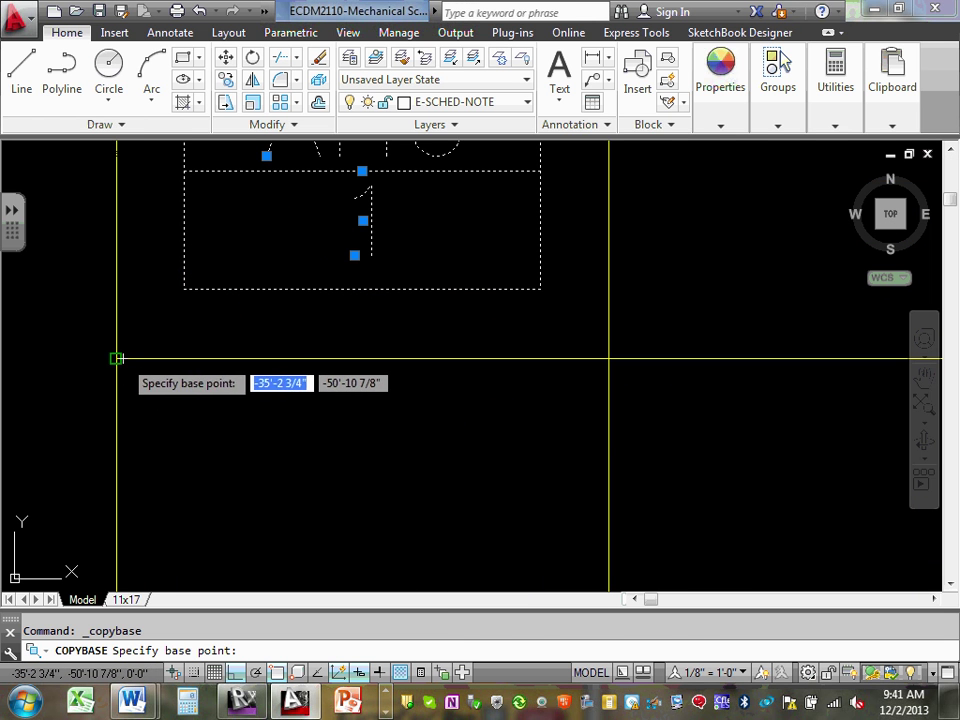
pyautogui.click(118, 358)
pyautogui.scroll(-2, 119, 358)
pyautogui.scroll(-3, 119, 358)
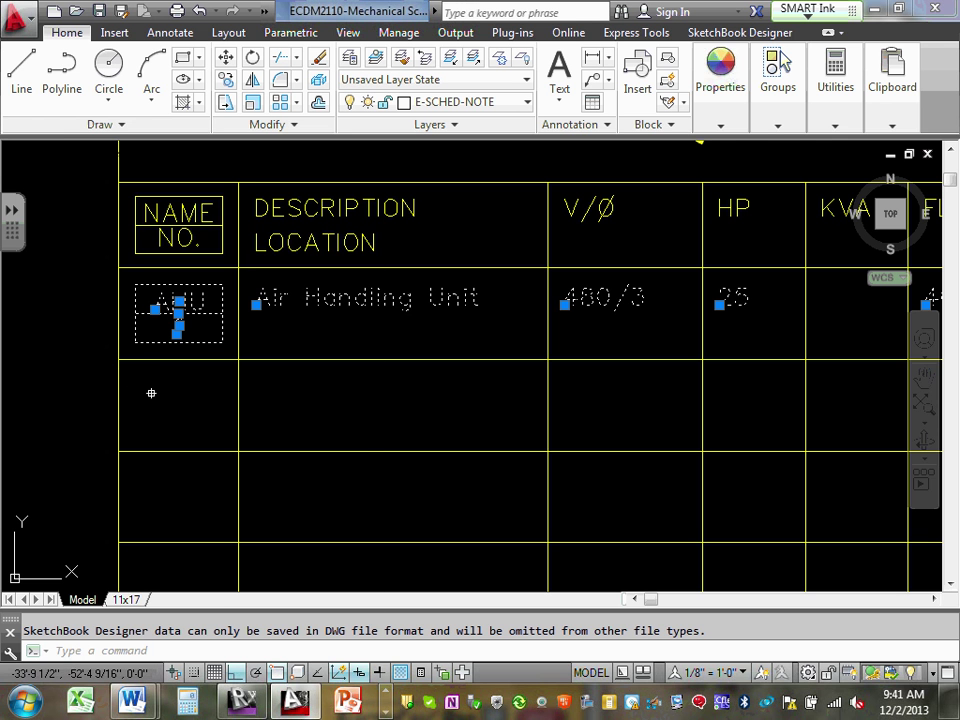
# Step: Paste the copied entries into the schedule's second row at the lower-left corner of its name cell
pyautogui.rightClick(150, 392)
pyautogui.moveTo(330, 321)
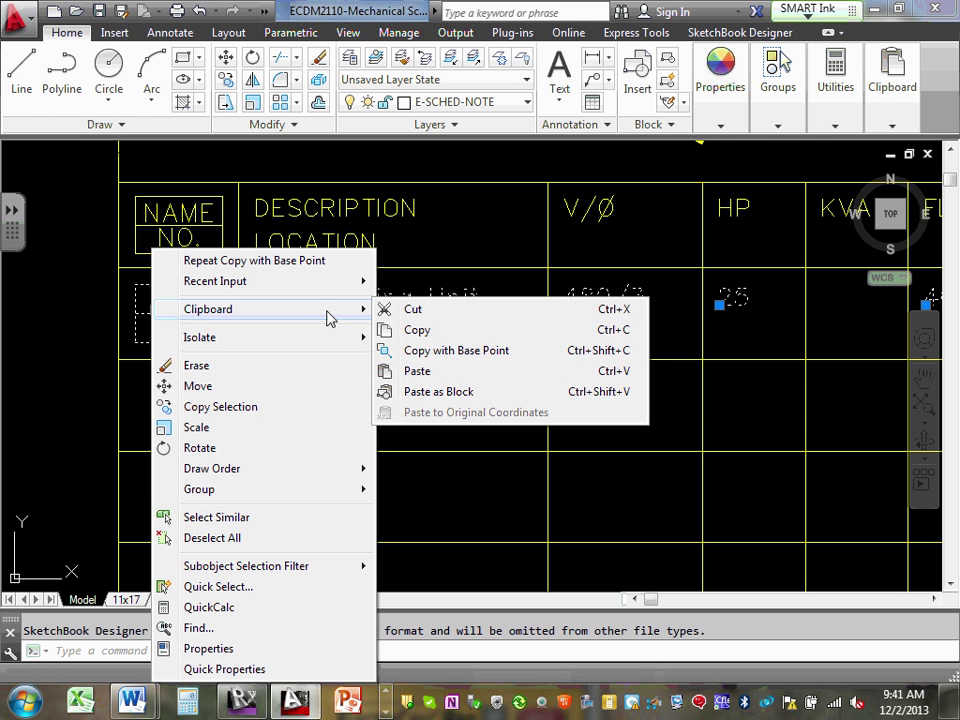
pyautogui.click(420, 372)
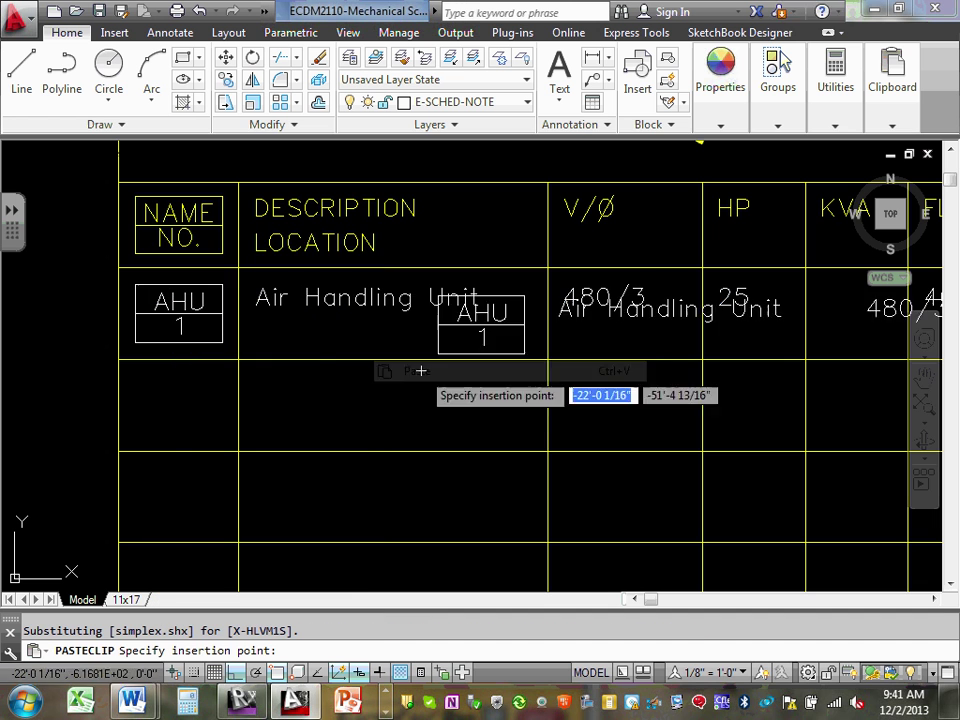
pyautogui.scroll(6, 150, 435)
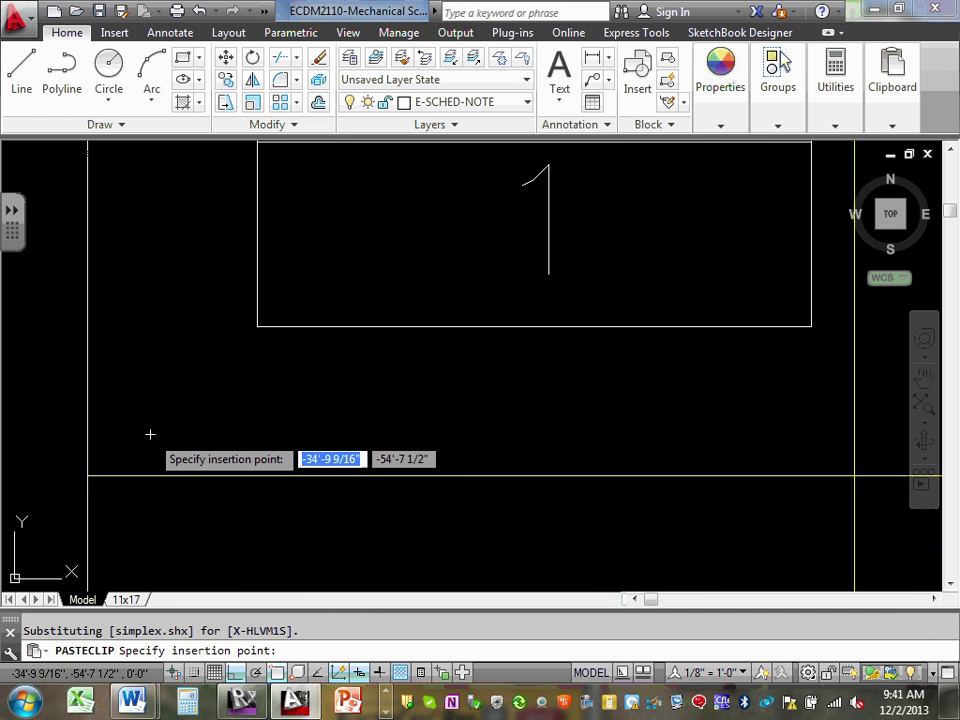
pyautogui.click(88, 475)
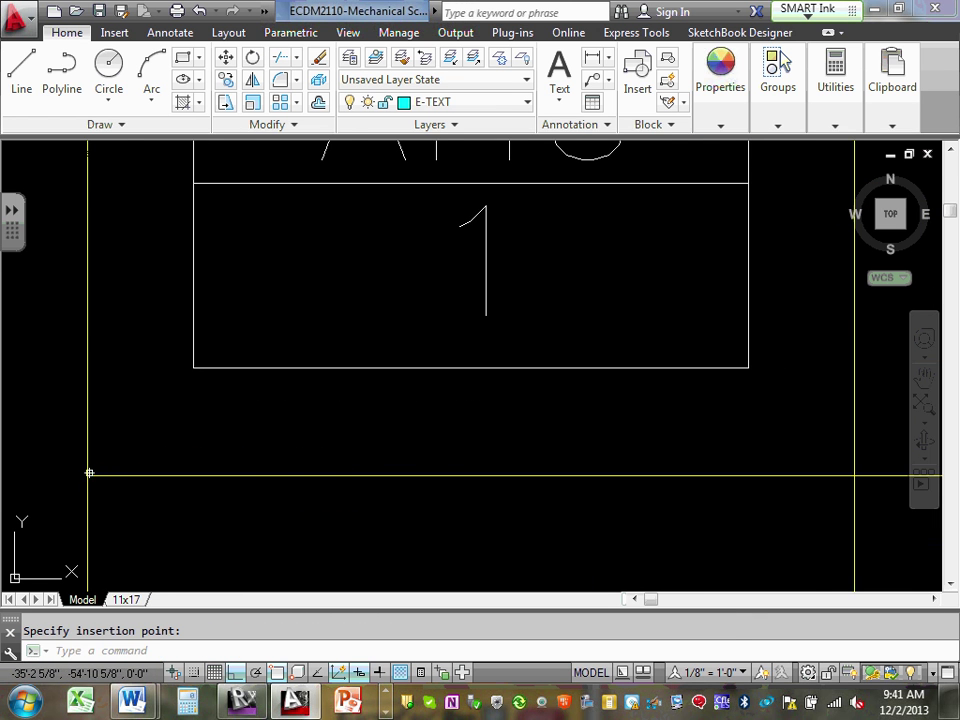
pyautogui.scroll(-4, 88, 472)
pyautogui.scroll(-5, 223, 465)
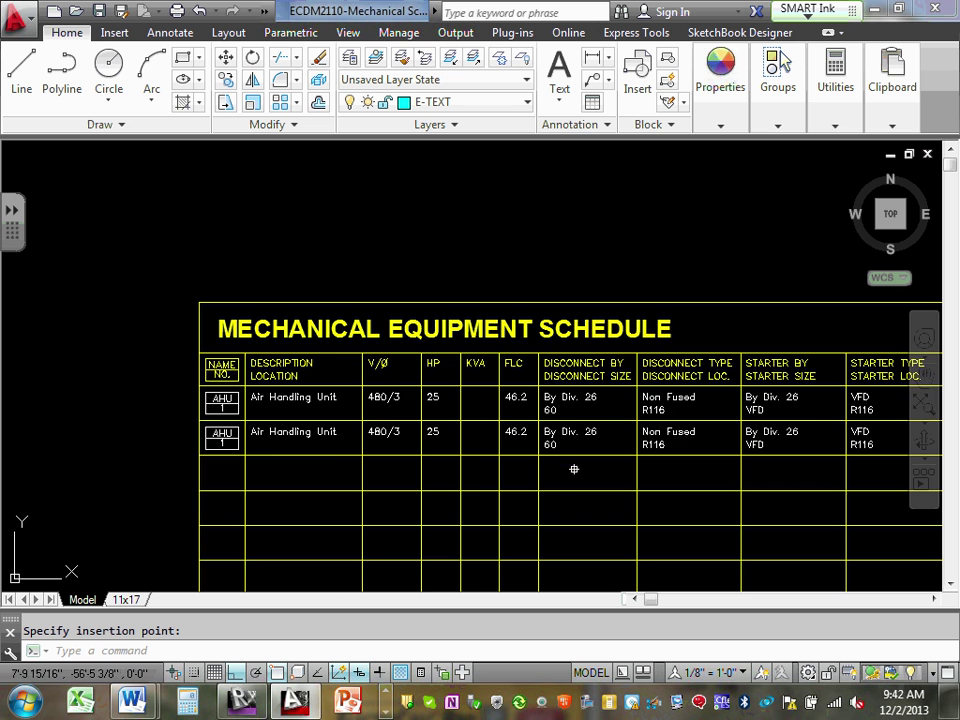
pyautogui.scroll(-2, 574, 467)
pyautogui.moveTo(604, 489)
pyautogui.mouseDown(button='middle')
pyautogui.moveTo(594, 433)
pyautogui.moveTo(574, 414)
pyautogui.mouseUp(button='middle')
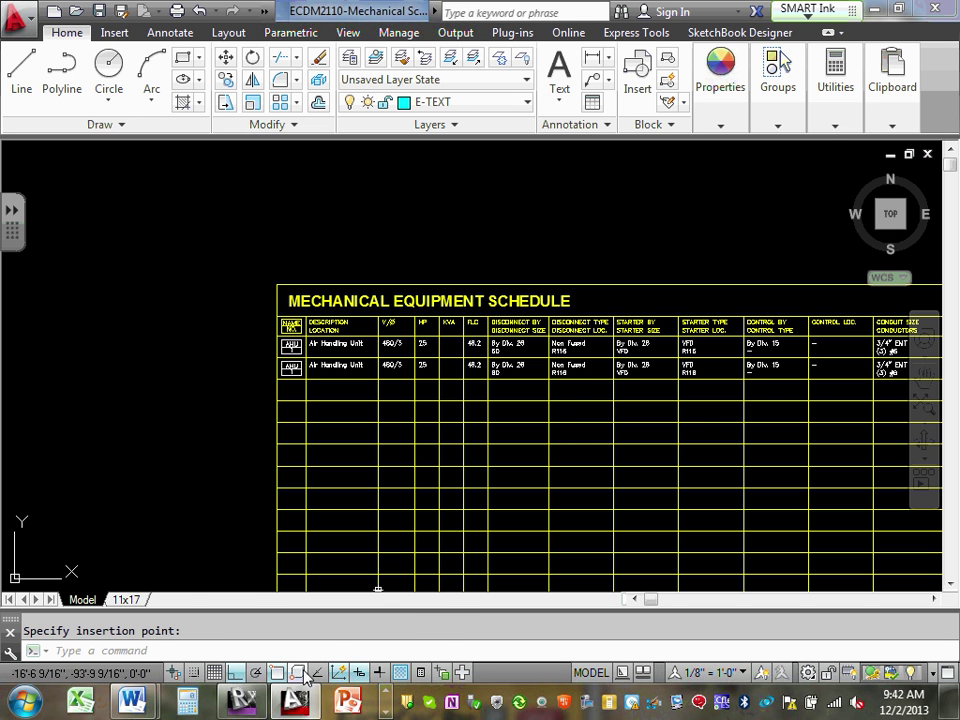
# Step: Switch to the Electrical SD Narrative in Word and colour the Condensing Unit item under Mechanical Equipment red
pyautogui.moveTo(145, 708)
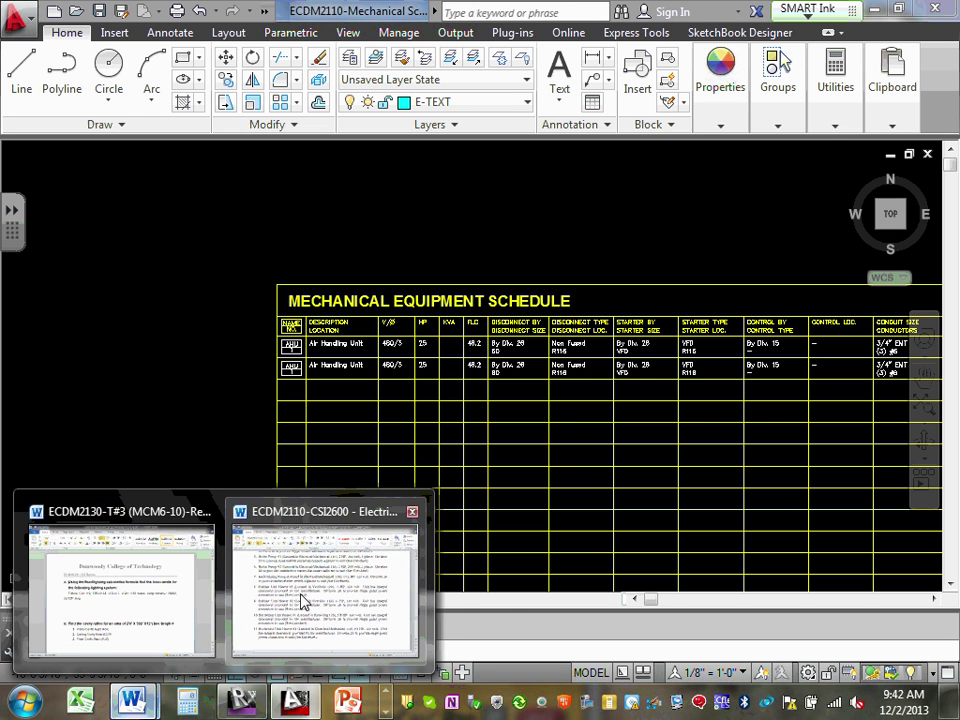
pyautogui.click(306, 594)
pyautogui.scroll(8, 235, 383)
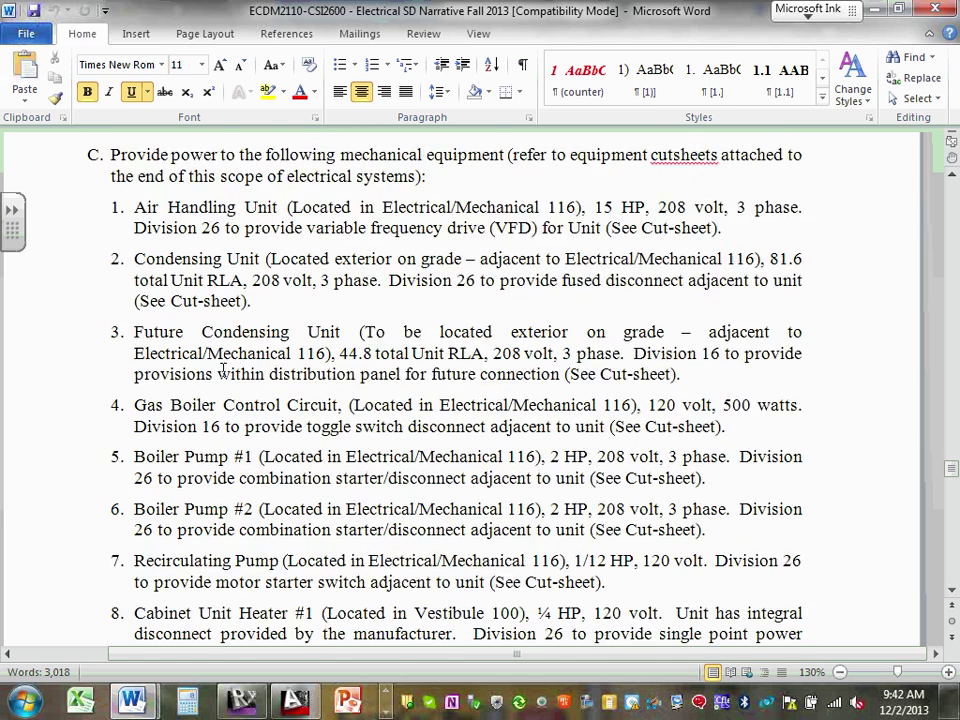
pyautogui.moveTo(130, 442); pyautogui.dragTo(257, 478)
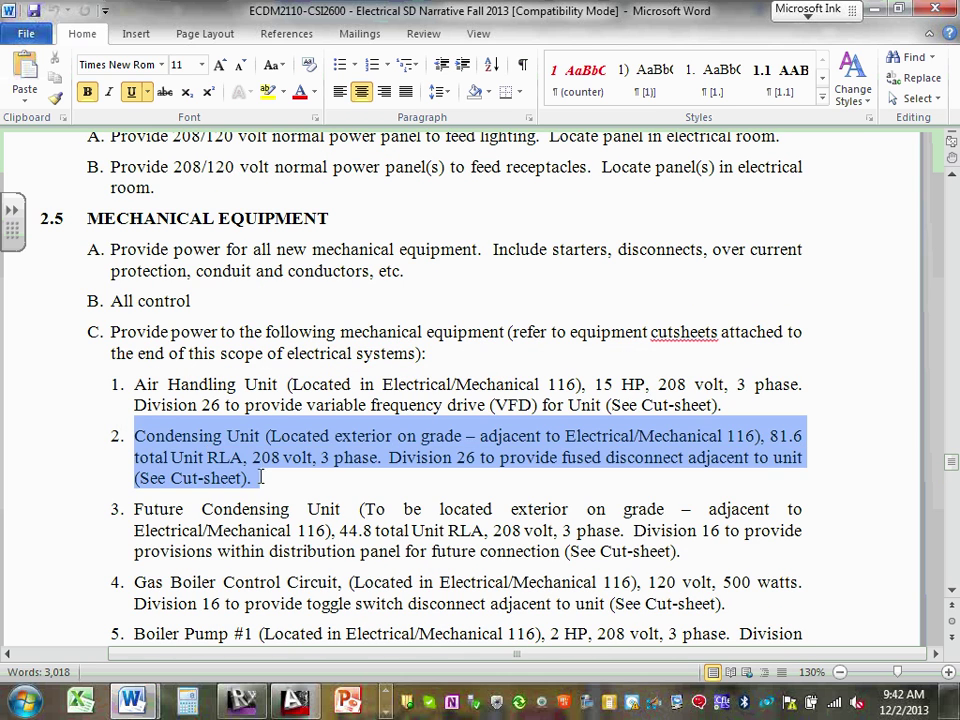
pyautogui.click(298, 92)
pyautogui.click(416, 304)
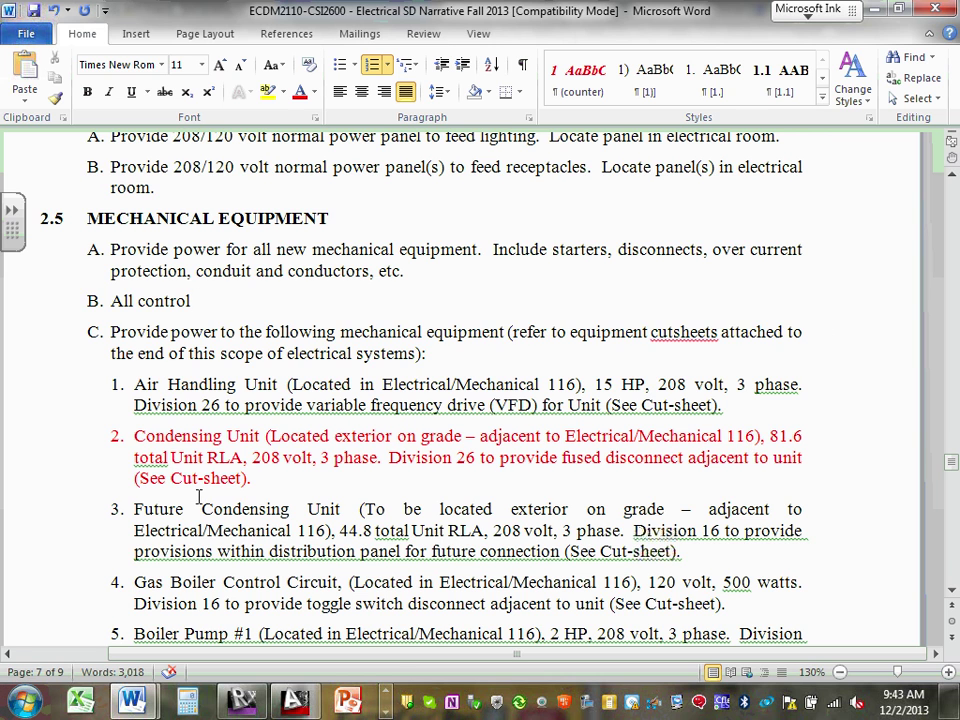
# Step: Look through the narrative's sections after Mechanical Equipment for the attached equipment cutsheets and return to section 2.5
pyautogui.scroll(-3, 193, 488)
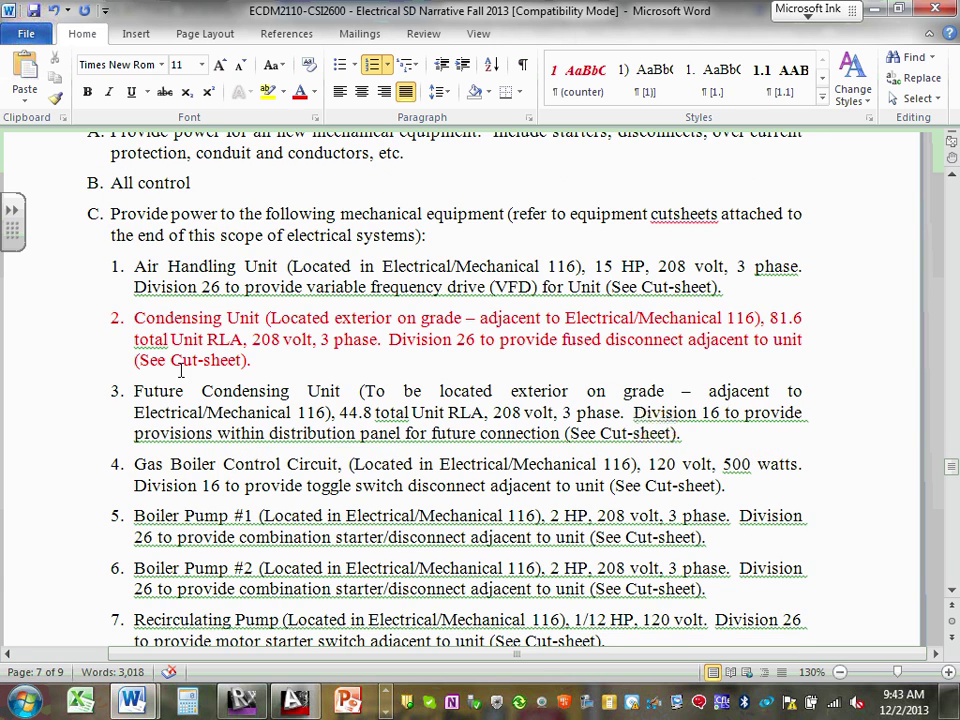
pyautogui.scroll(-1, 175, 377)
pyautogui.scroll(-15, 175, 380)
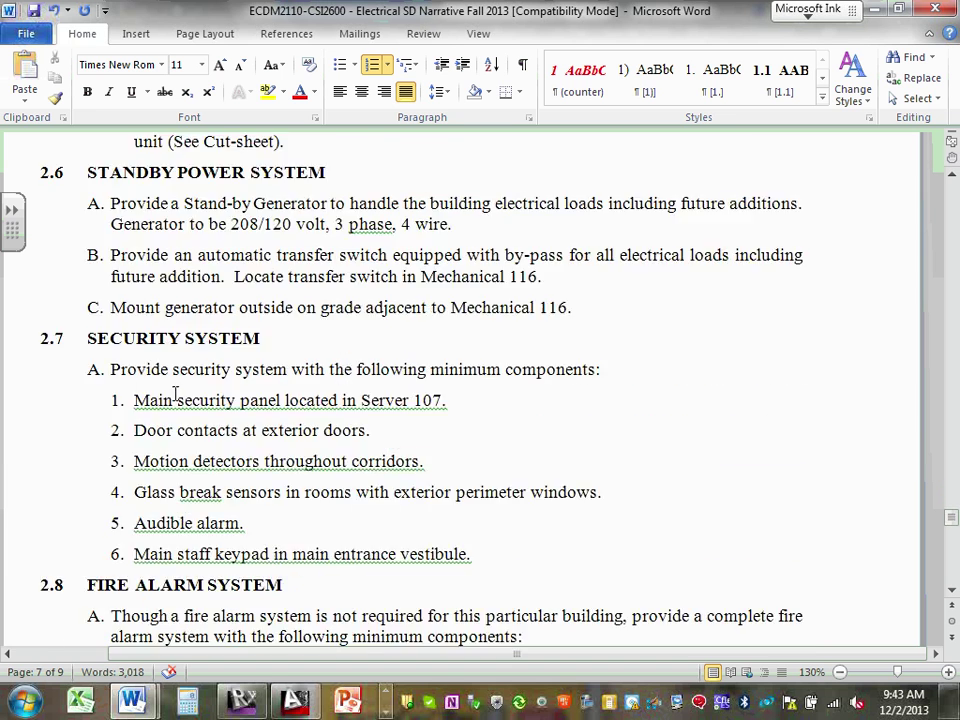
pyautogui.scroll(-15, 177, 397)
pyautogui.scroll(10, 301, 395)
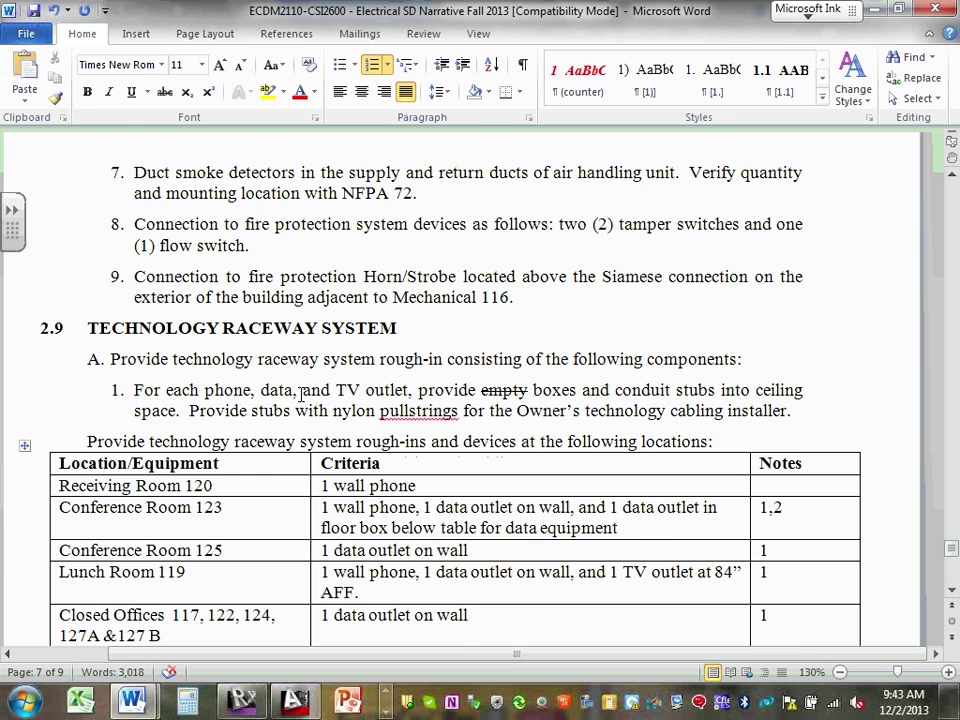
pyautogui.scroll(20, 301, 395)
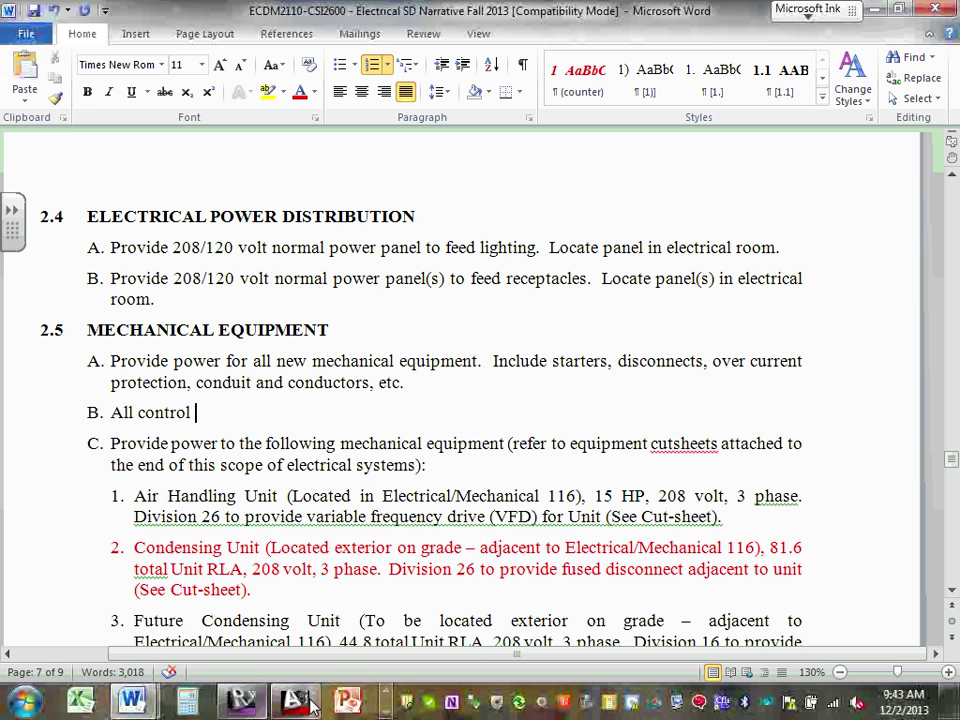
# Step: Switch to the Work Scope & Schedules folder in Windows Explorer
pyautogui.click(387, 696)
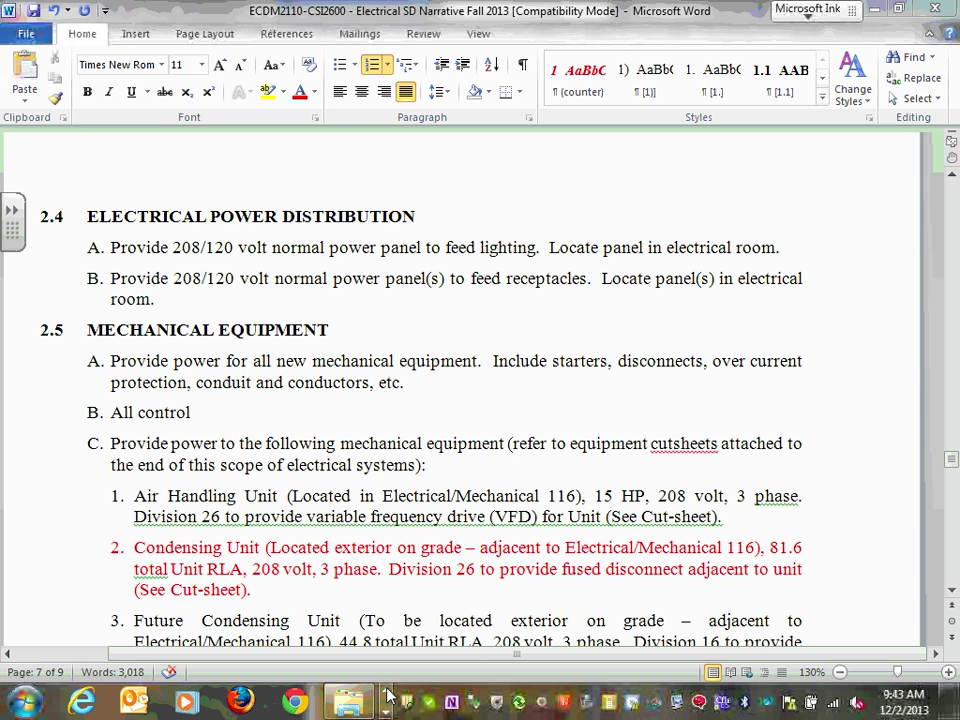
pyautogui.moveTo(343, 700)
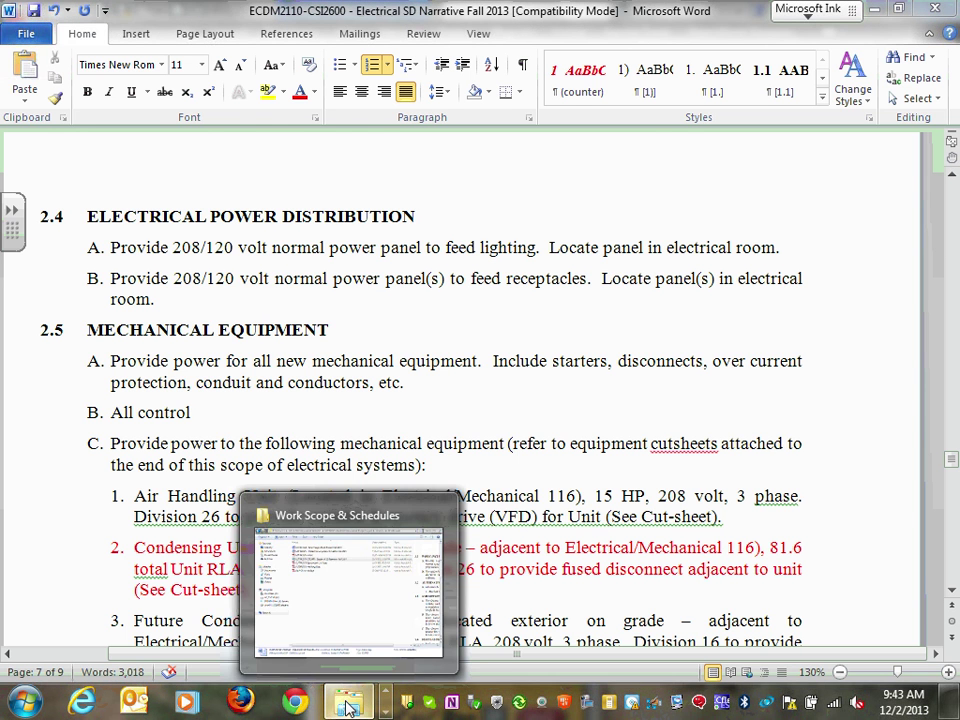
pyautogui.click(339, 600)
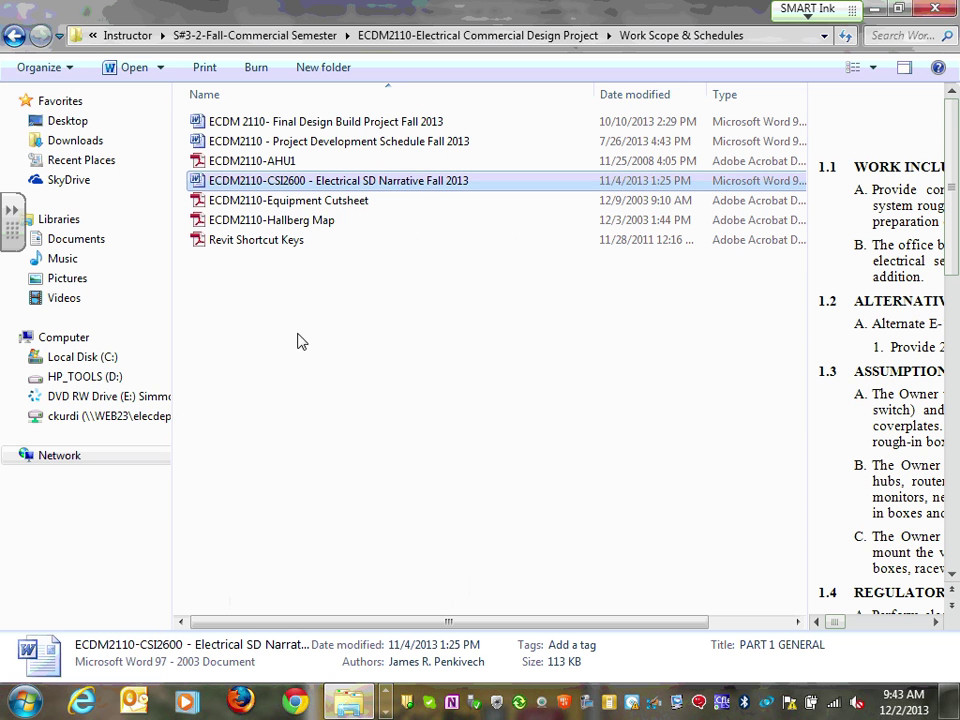
# Step: Open the ECDM2110-Equipment Cutsheet PDF and find the Addison condensing unit cutsheet
pyautogui.doubleClick(310, 202)
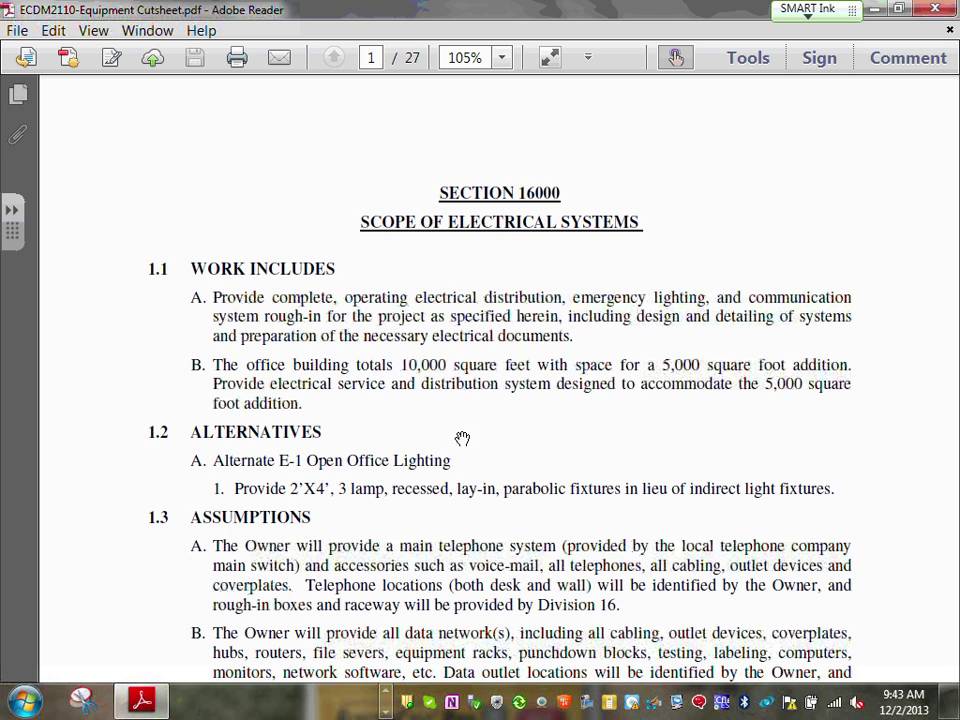
pyautogui.scroll(-20, 381, 636)
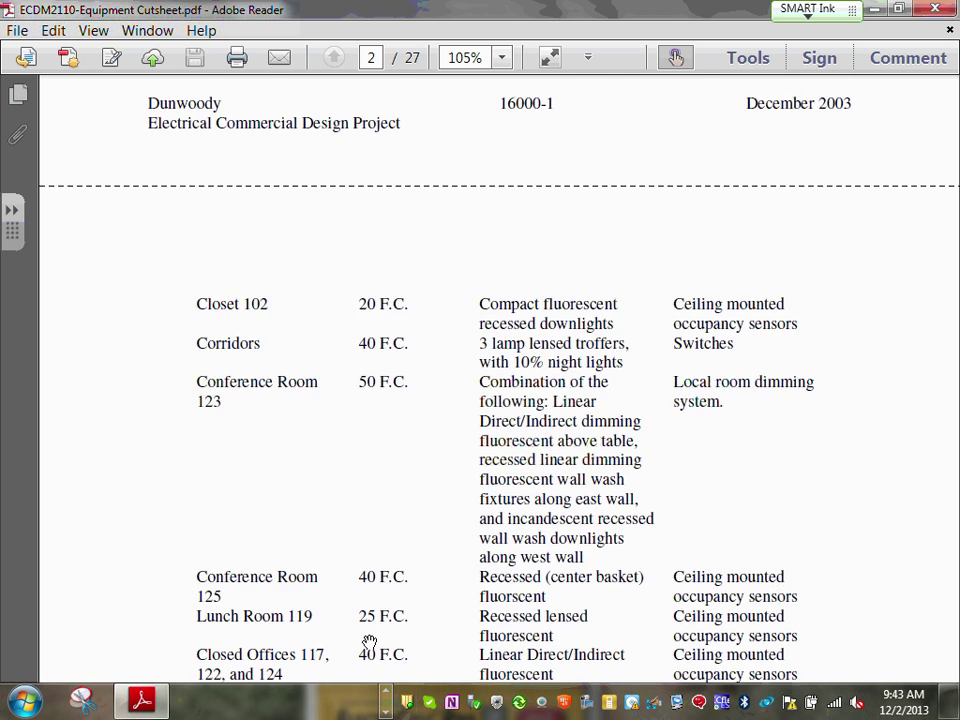
pyautogui.scroll(-20, 472, 413)
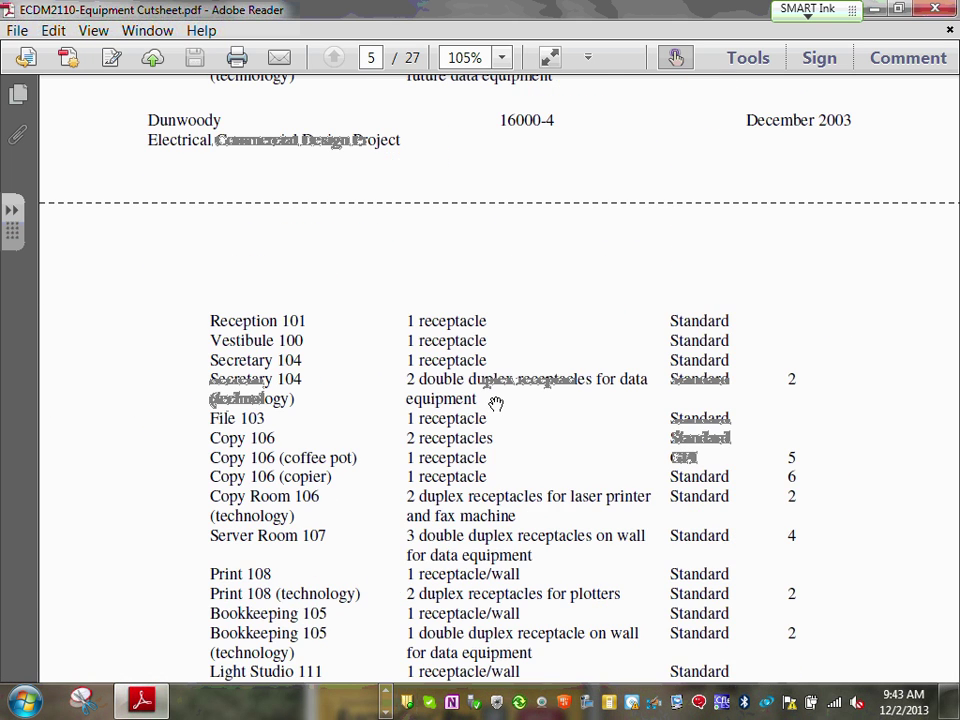
pyautogui.scroll(-20, 495, 402)
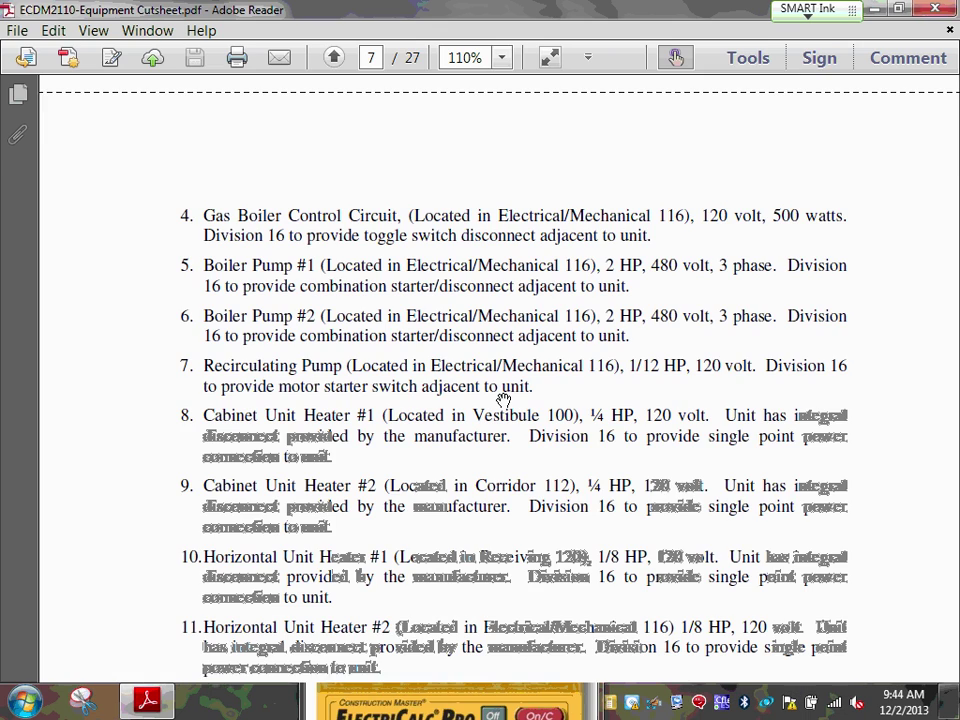
pyautogui.scroll(-10, 505, 400)
pyautogui.scroll(-20, 508, 396)
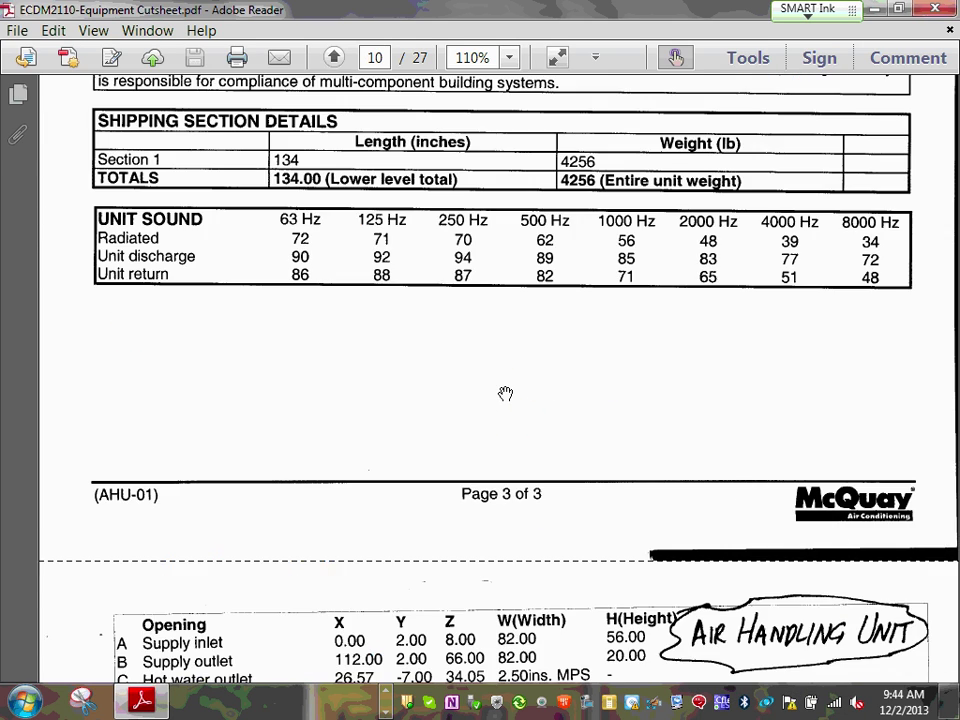
pyautogui.scroll(-6, 506, 391)
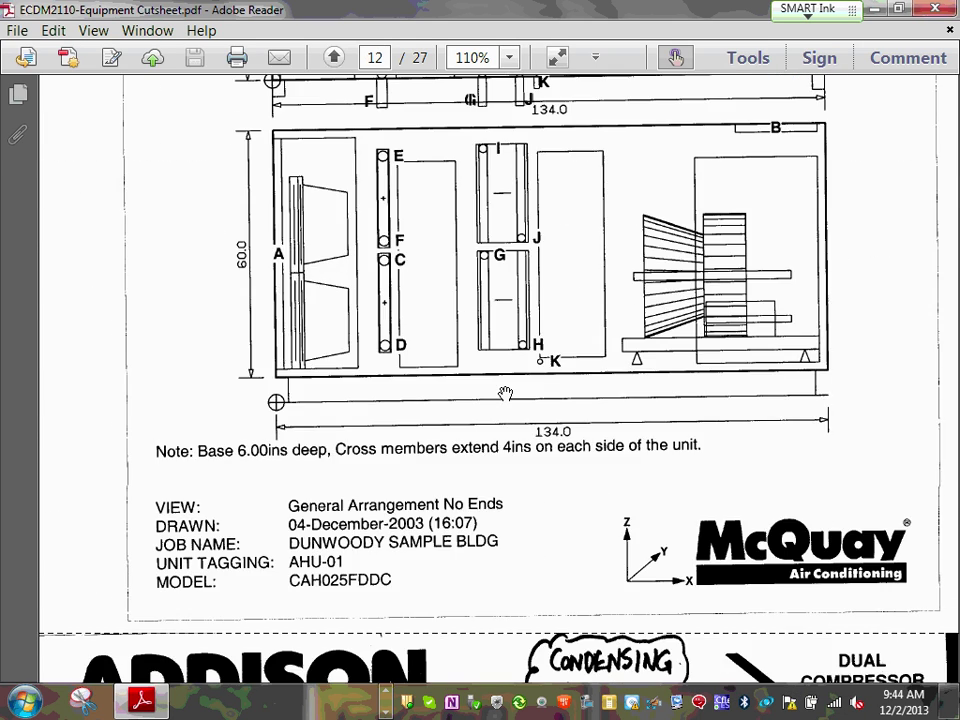
pyautogui.scroll(-10, 505, 393)
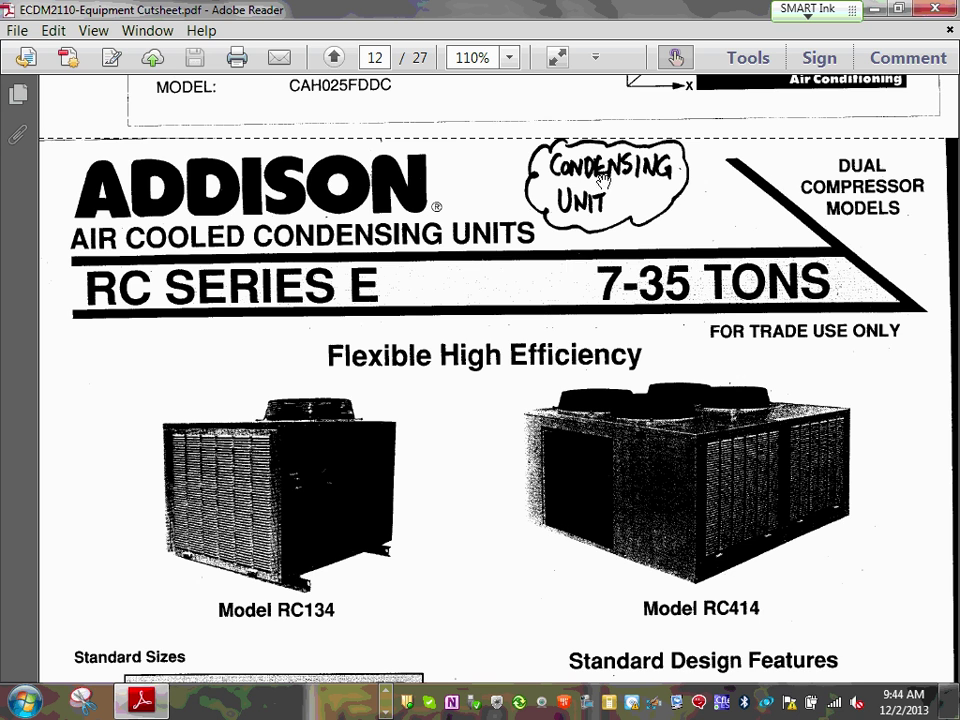
# Step: Examine the circled condensing unit model in the Standard Sizes table and its row in the Electrical Data table
pyautogui.scroll(-7, 560, 195)
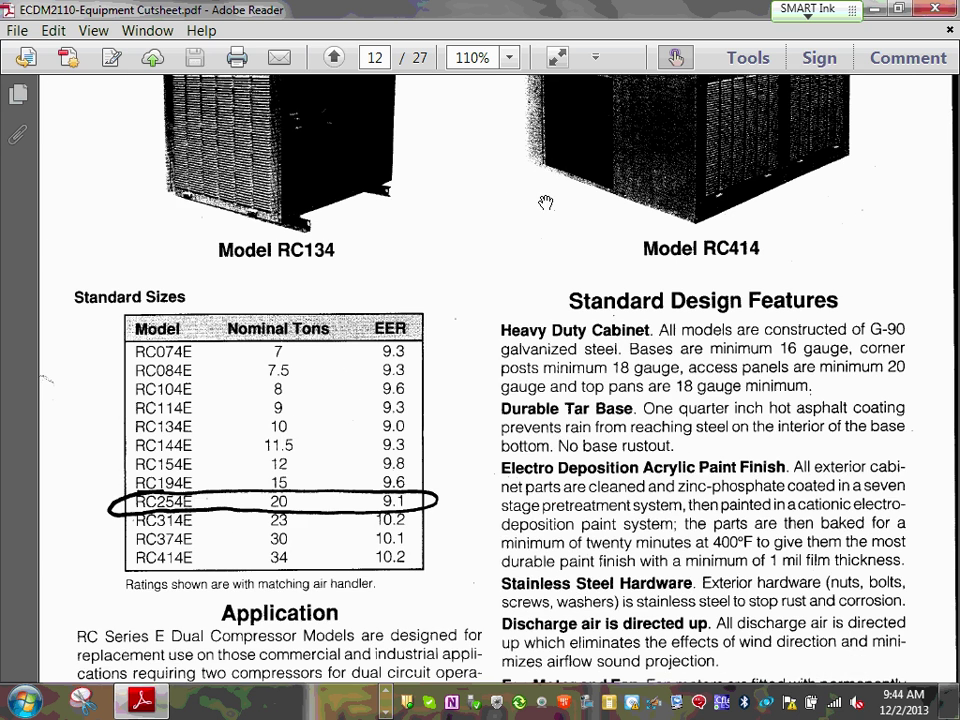
pyautogui.scroll(-5, 534, 219)
pyautogui.scroll(-1, 527, 226)
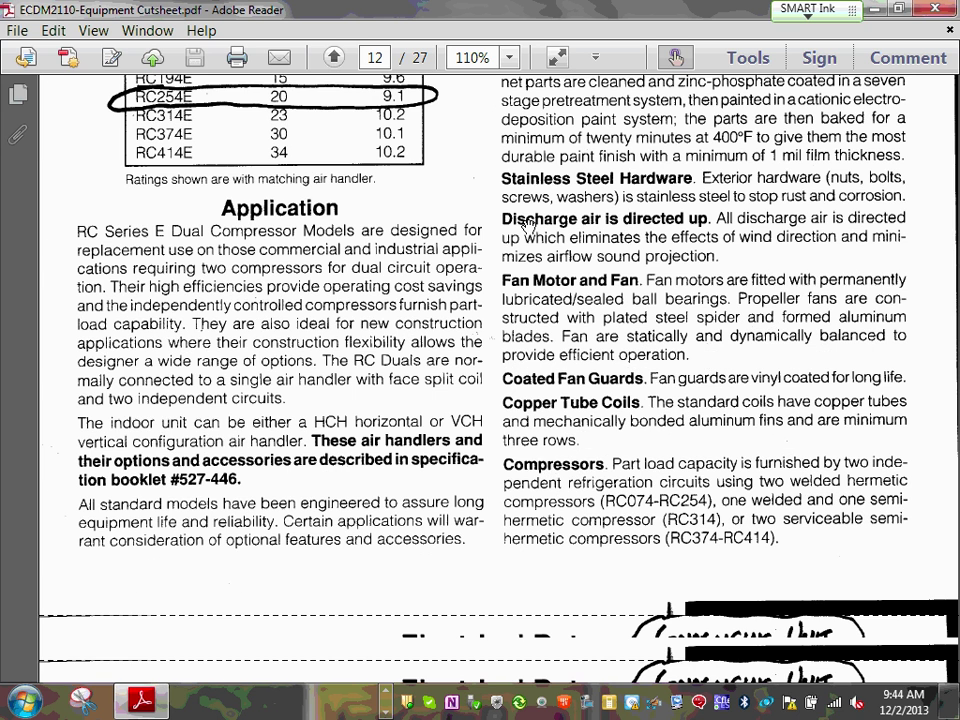
pyautogui.scroll(-10, 527, 226)
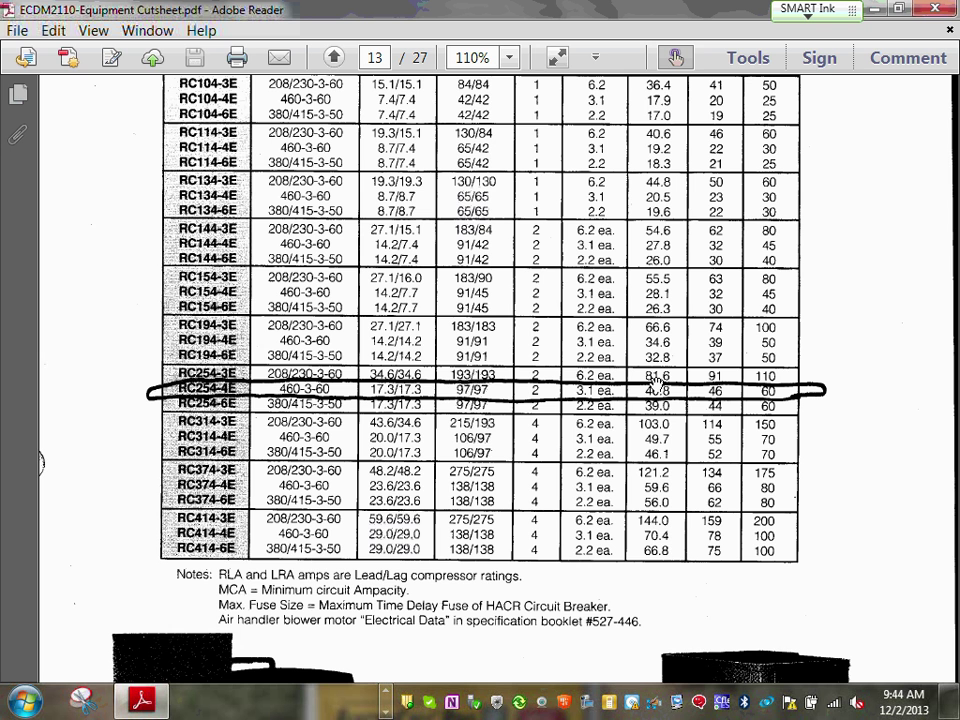
pyautogui.scroll(5, 790, 220)
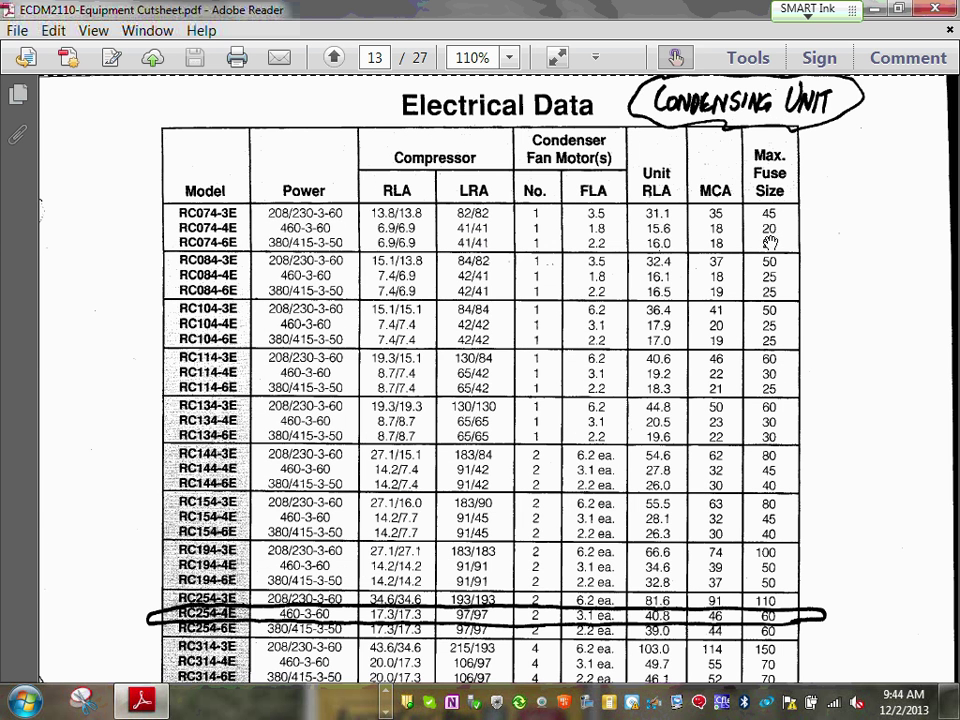
pyautogui.scroll(-1, 742, 500)
pyautogui.scroll(-1, 742, 500)
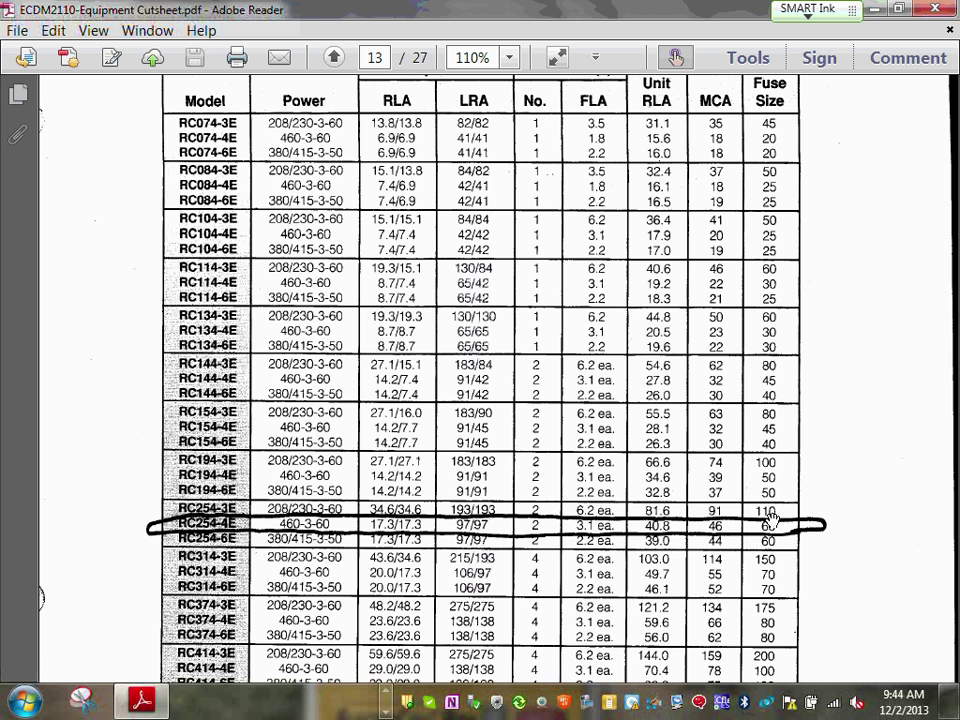
# Step: Switch back to the AutoCAD schedule and set the equipment name in the second row's tag to CU
pyautogui.click(875, 11)
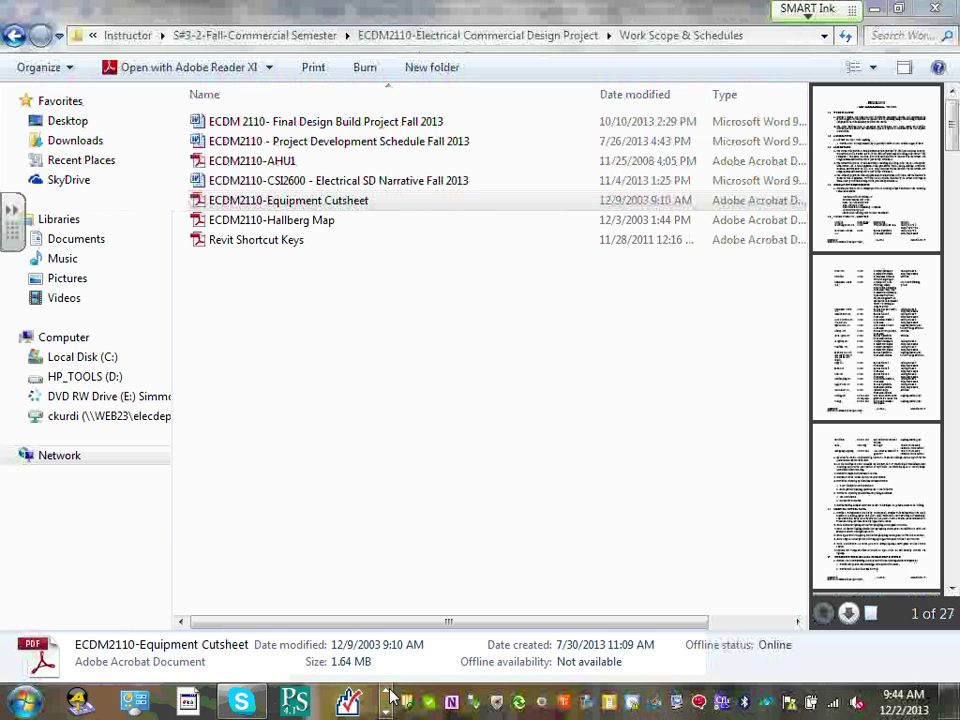
pyautogui.click(295, 700)
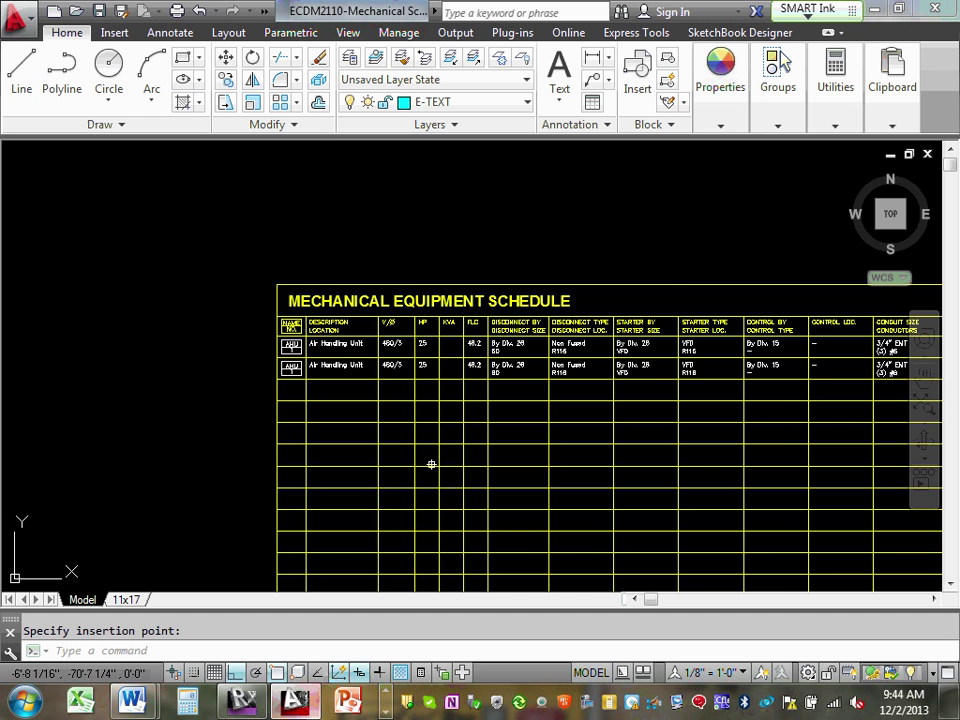
pyautogui.scroll(8, 305, 375)
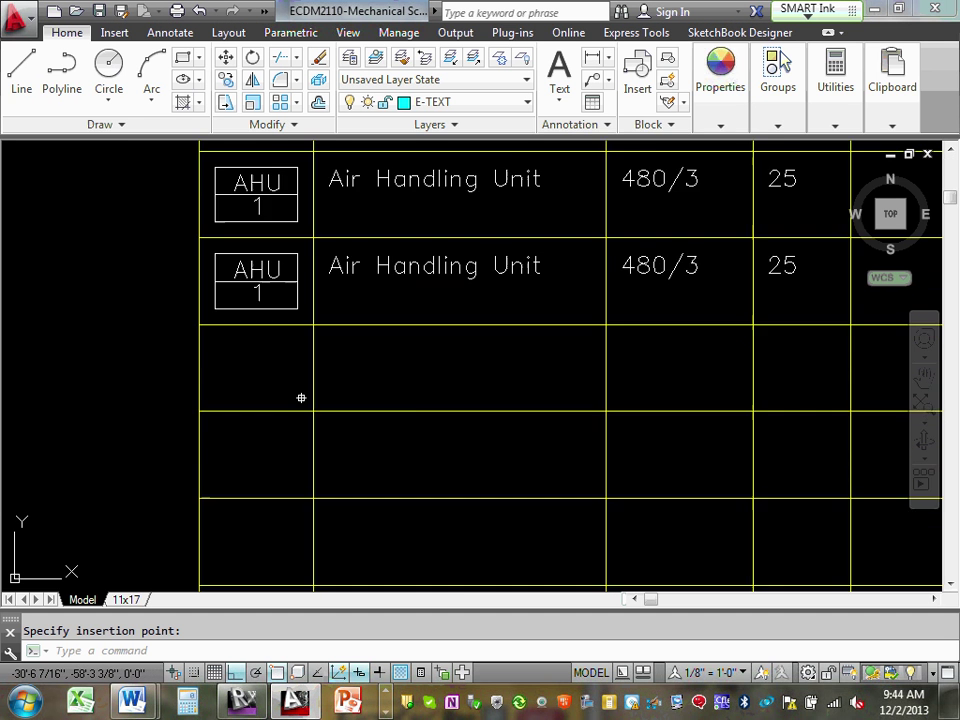
pyautogui.doubleClick(242, 183)
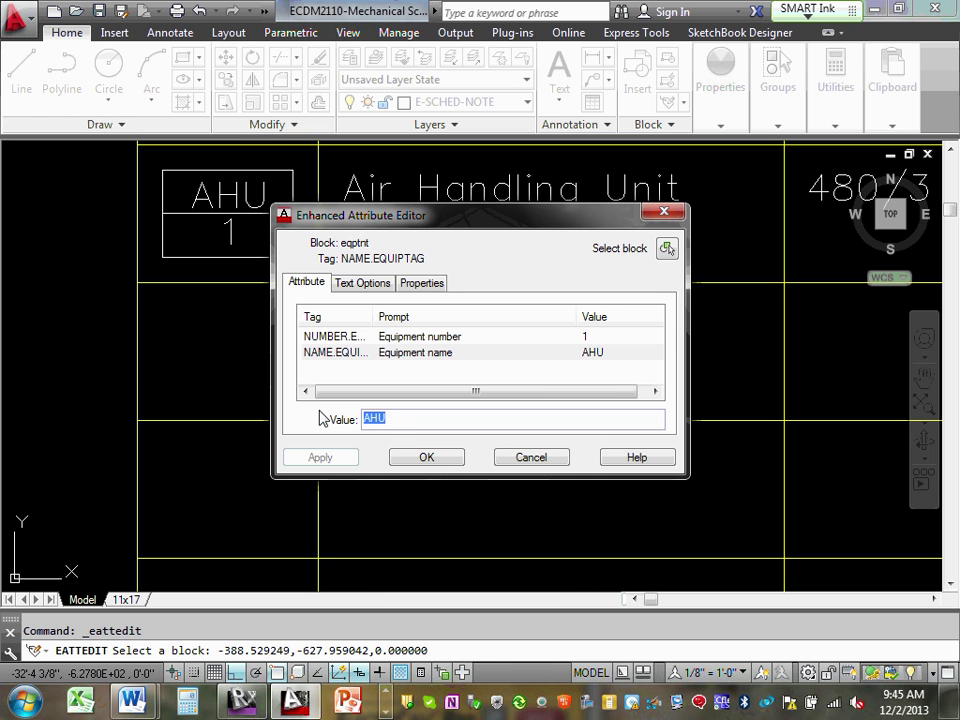
pyautogui.write('CU')
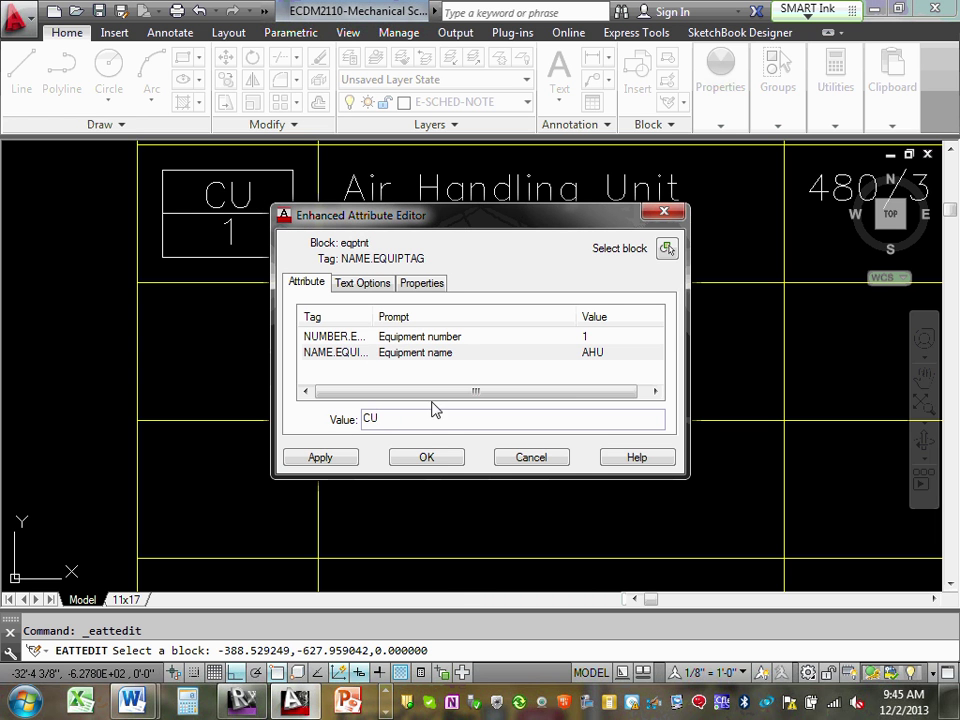
pyautogui.click(409, 356)
pyautogui.click(432, 457)
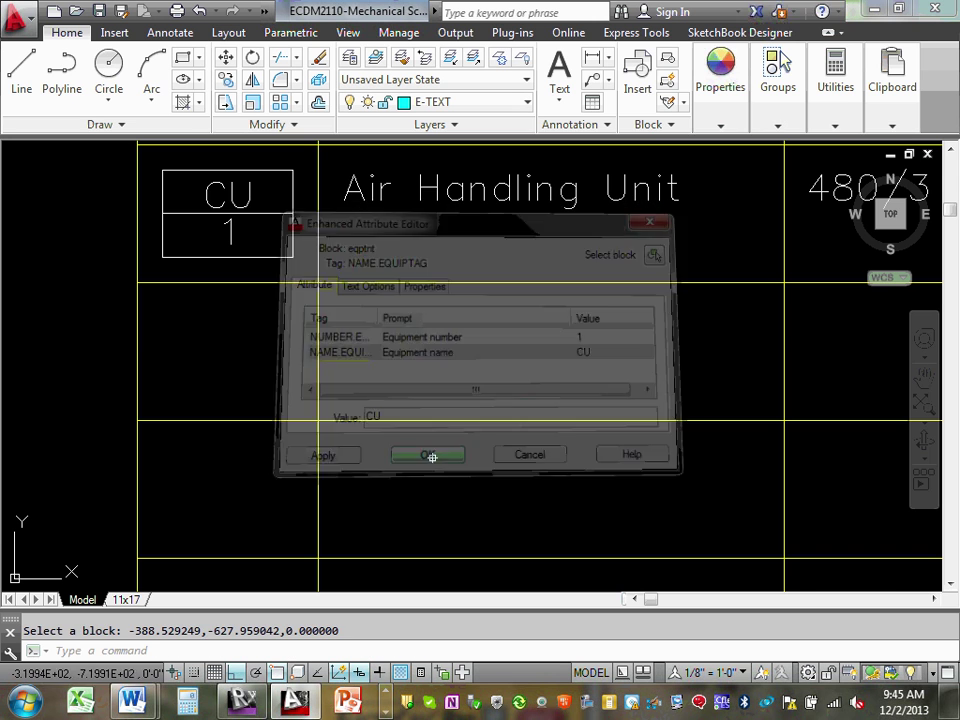
# Step: Change the description in the CU row to Condensing Unit
pyautogui.scroll(-2, 437, 232)
pyautogui.click(440, 207)
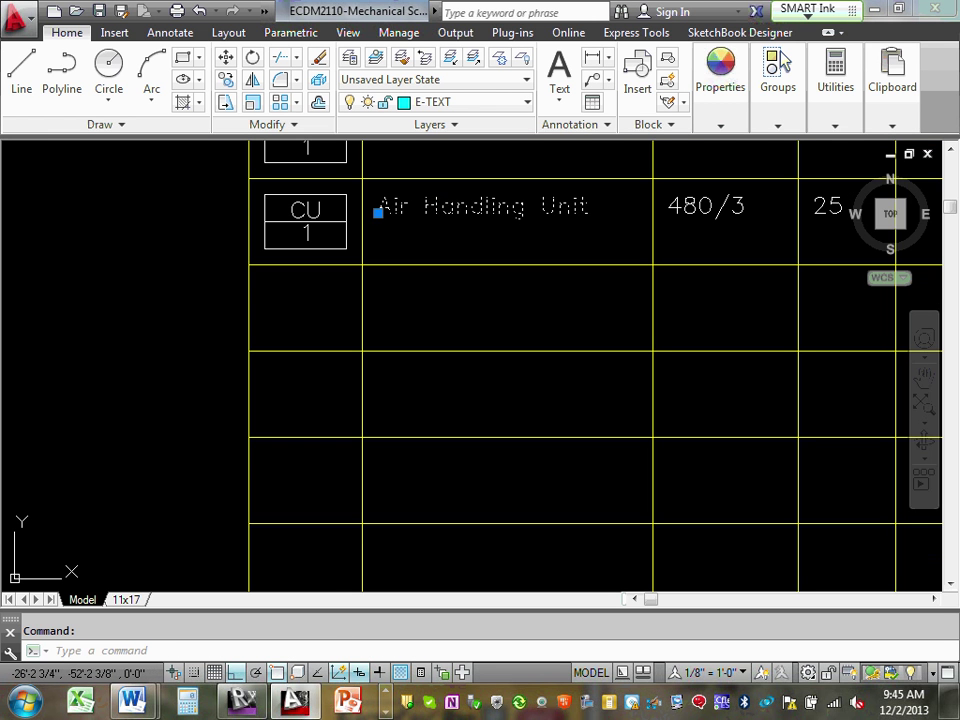
pyautogui.doubleClick(445, 214)
pyautogui.write('C')
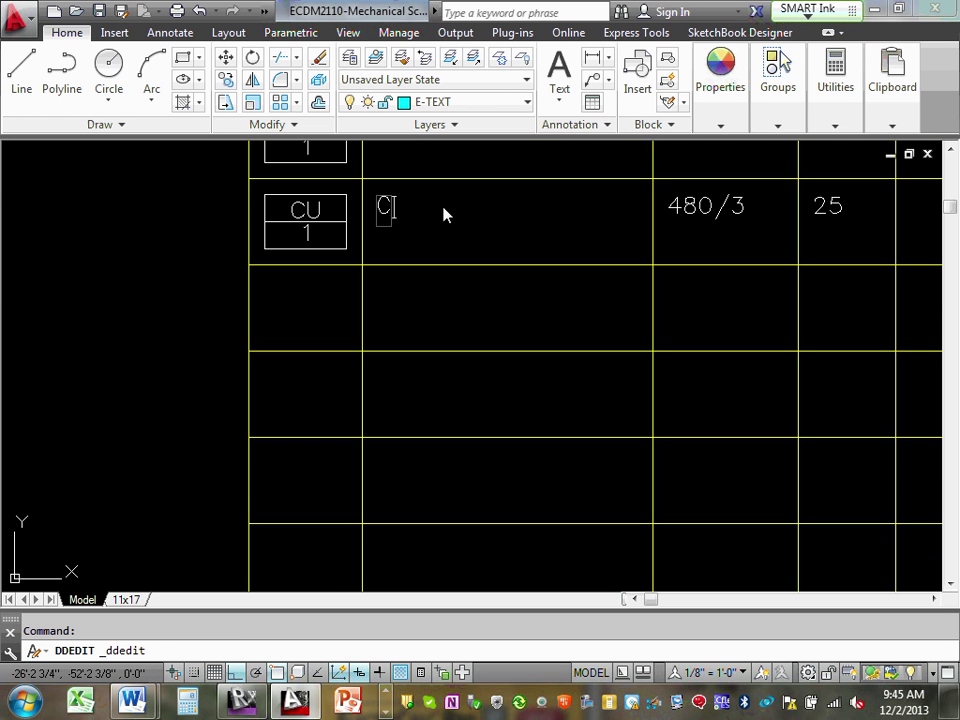
pyautogui.write('ondensing Unit')
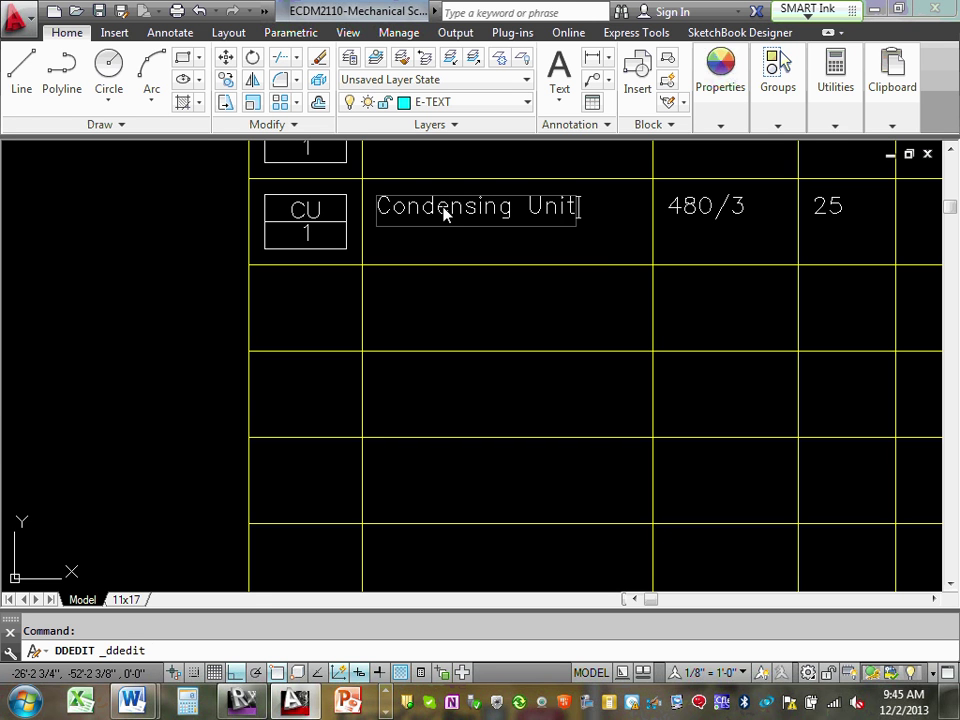
pyautogui.press('Return')
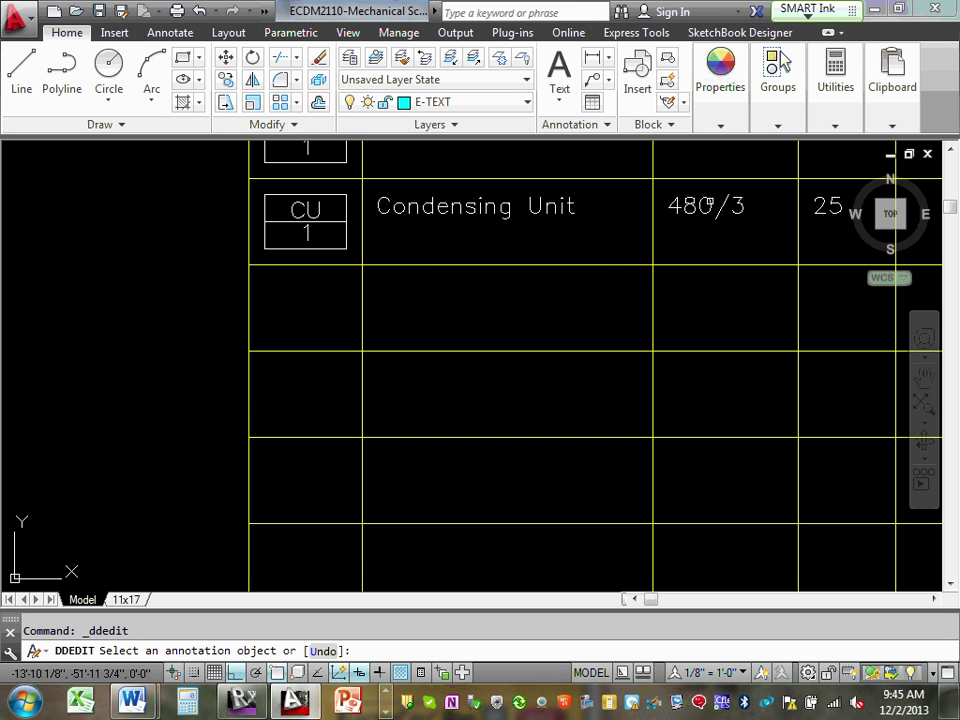
pyautogui.click(700, 213)
pyautogui.click(686, 208)
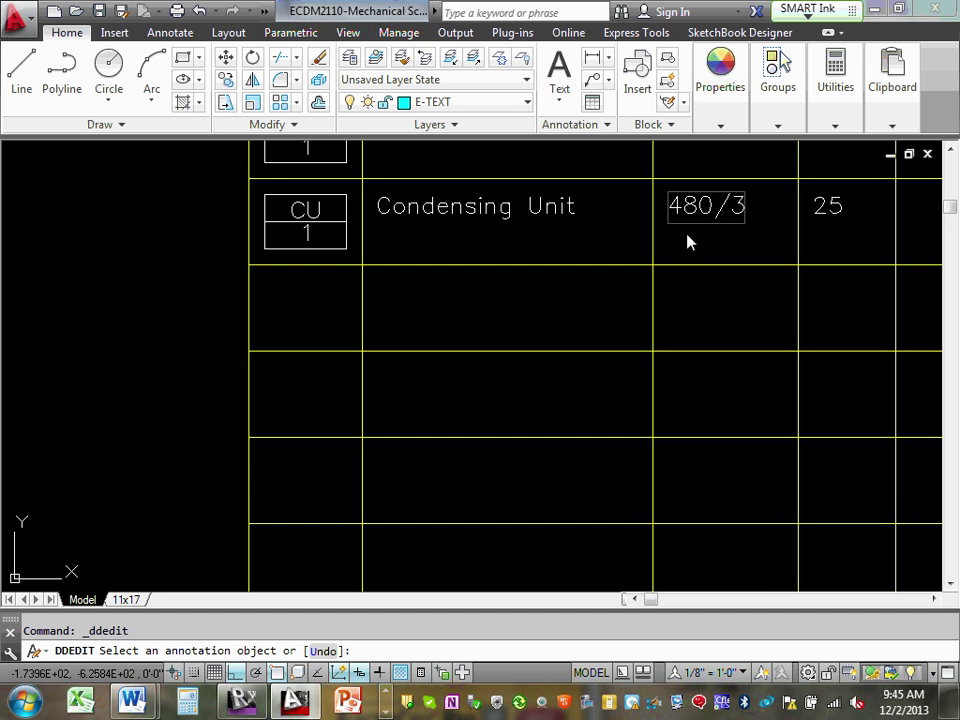
pyautogui.moveTo(686, 240); pyautogui.dragTo(600, 405, button='middle')
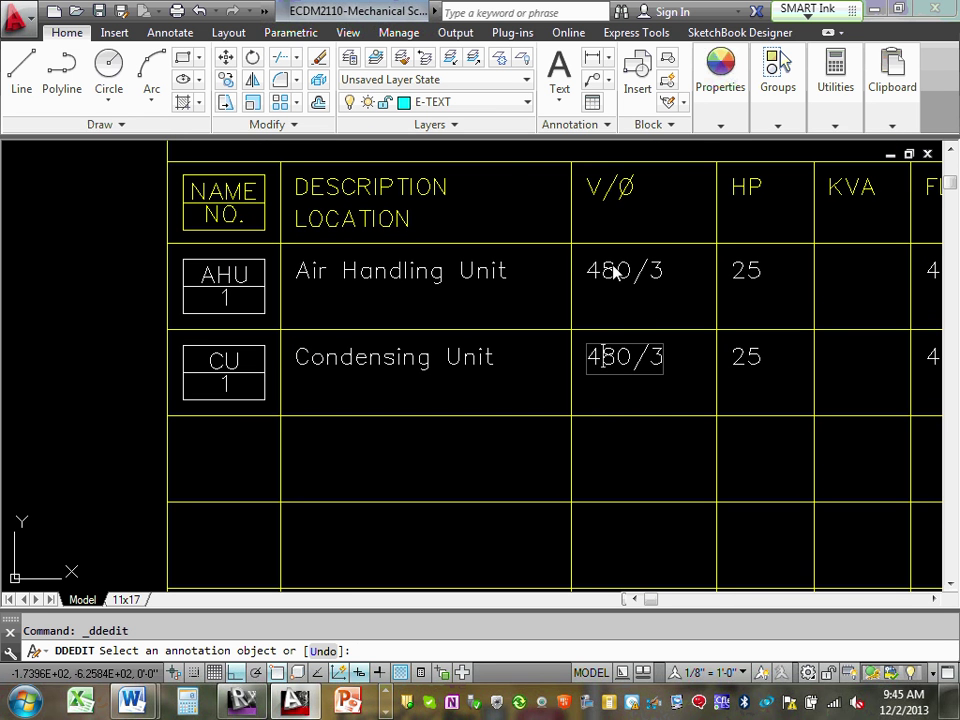
pyautogui.press('Return')
# Step: Set the air handling unit's HP entry to 15
pyautogui.scroll(-6, 562, 284)
pyautogui.scroll(2, 651, 289)
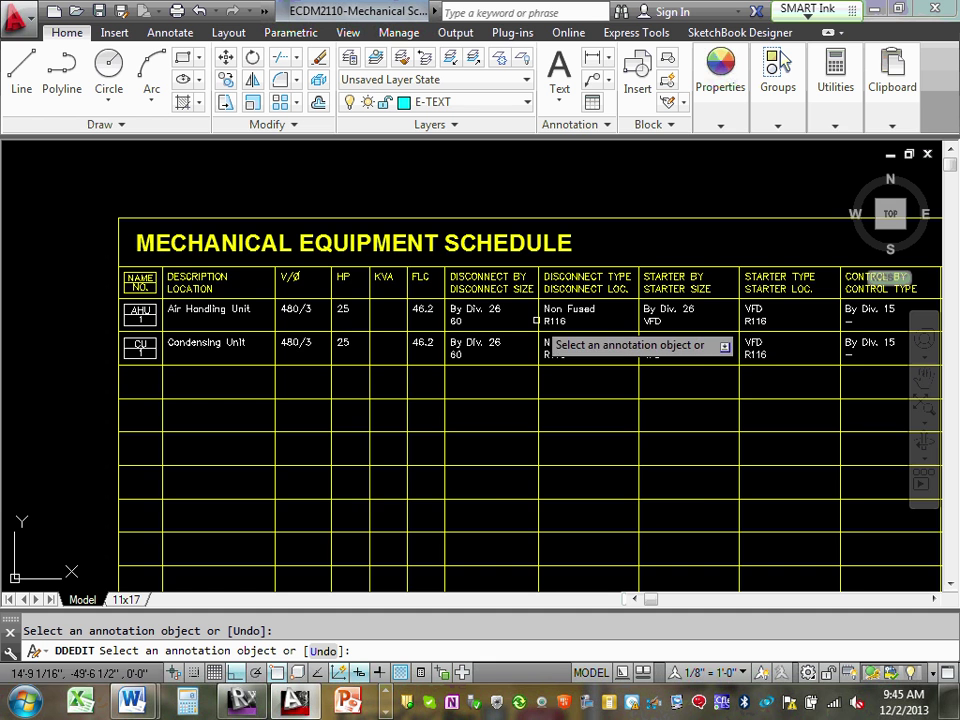
pyautogui.scroll(2, 257, 325)
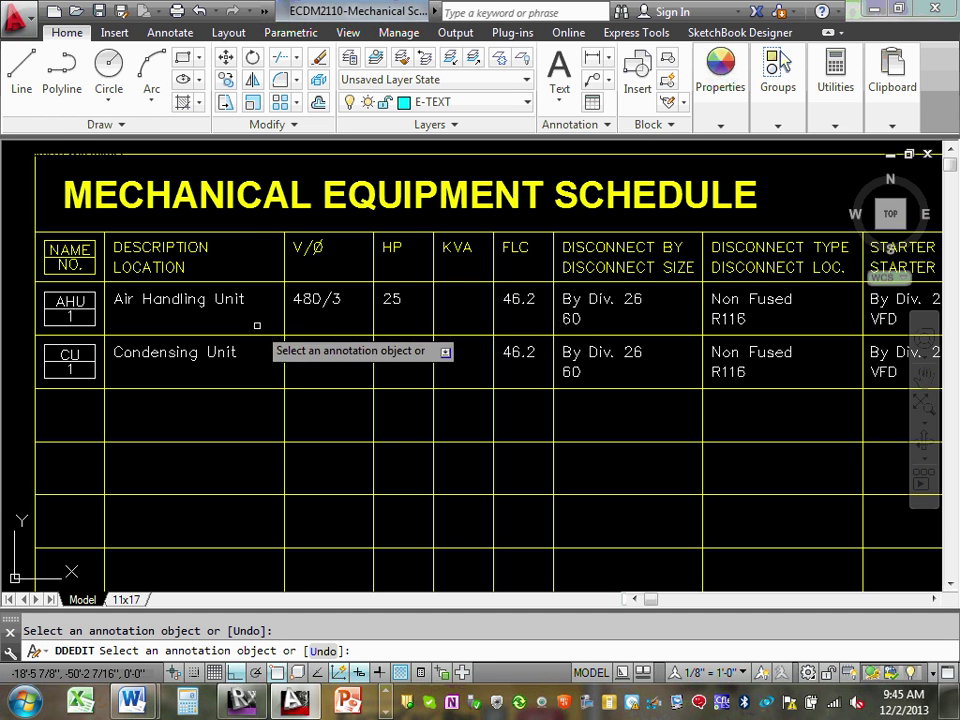
pyautogui.click(389, 299)
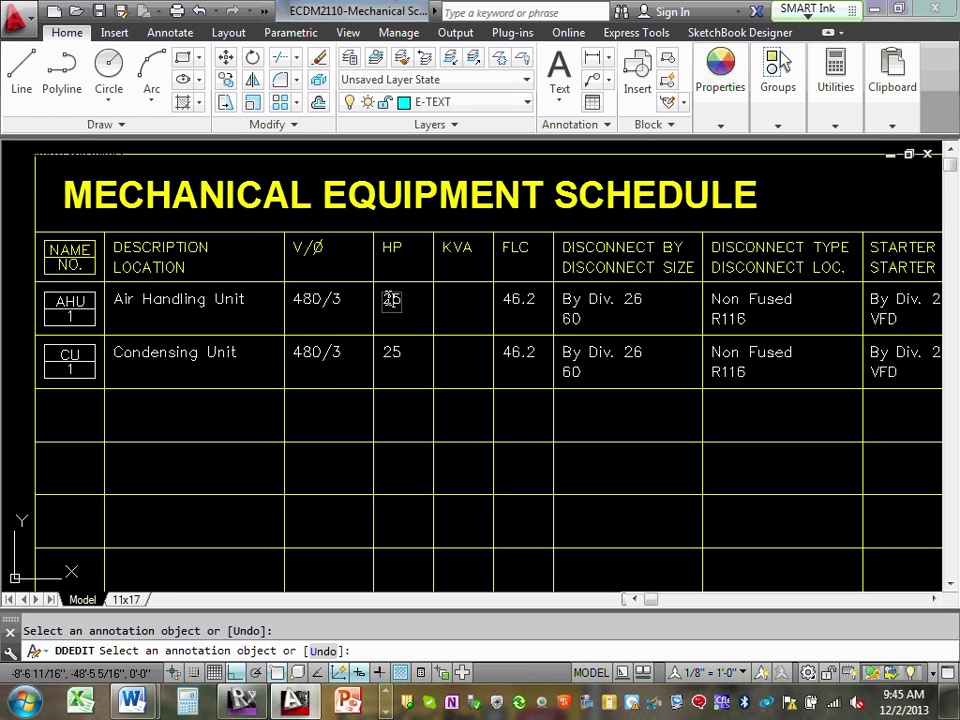
pyautogui.write('15')
pyautogui.press('Return')
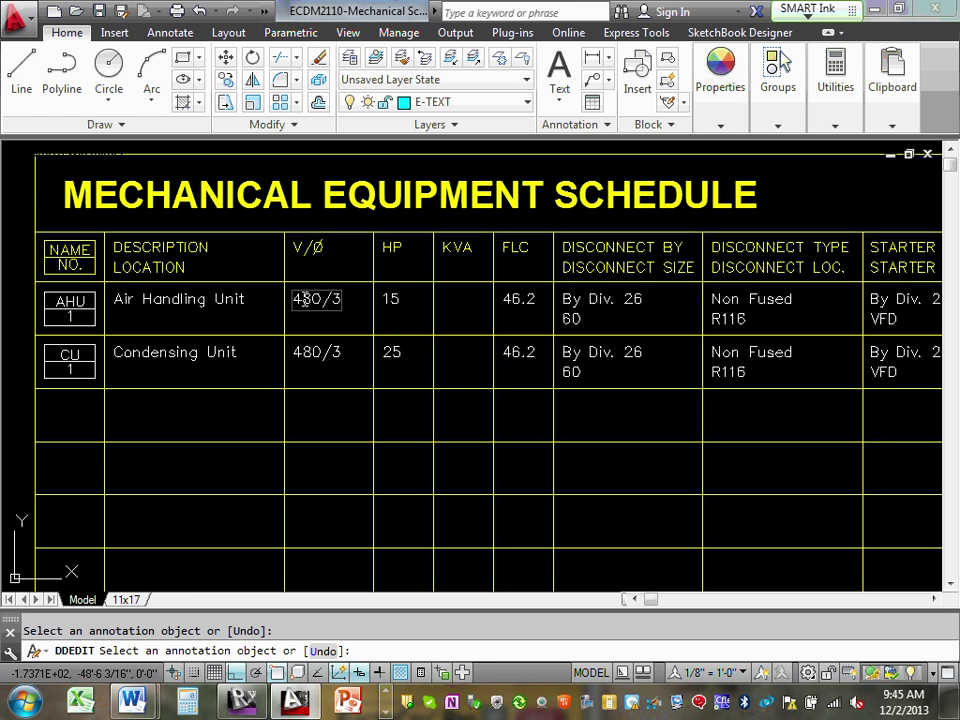
# Step: Change the air handling unit's voltage/phase entry to 208/3
pyautogui.moveTo(312, 298); pyautogui.dragTo(278, 298)
pyautogui.write('208')
pyautogui.press('Delete')
pyautogui.click(280, 302)
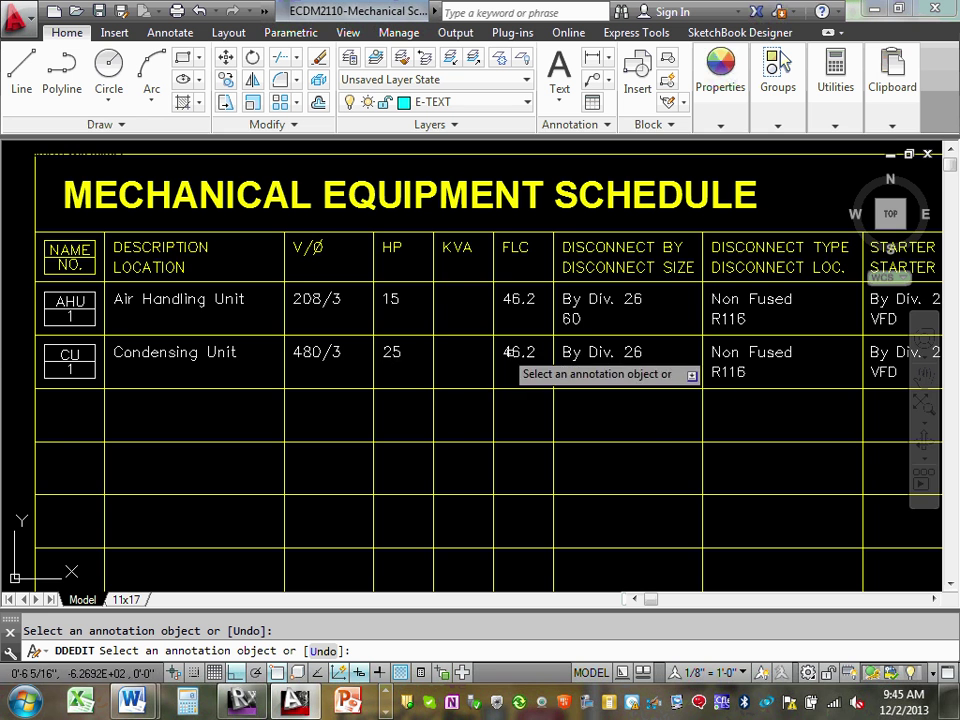
# Step: Change the condensing unit's voltage/phase entry to 208/3
pyautogui.moveTo(532, 353)
pyautogui.mouseDown(button='middle')
pyautogui.moveTo(263, 316)
pyautogui.moveTo(493, 327)
pyautogui.mouseUp(button='middle')
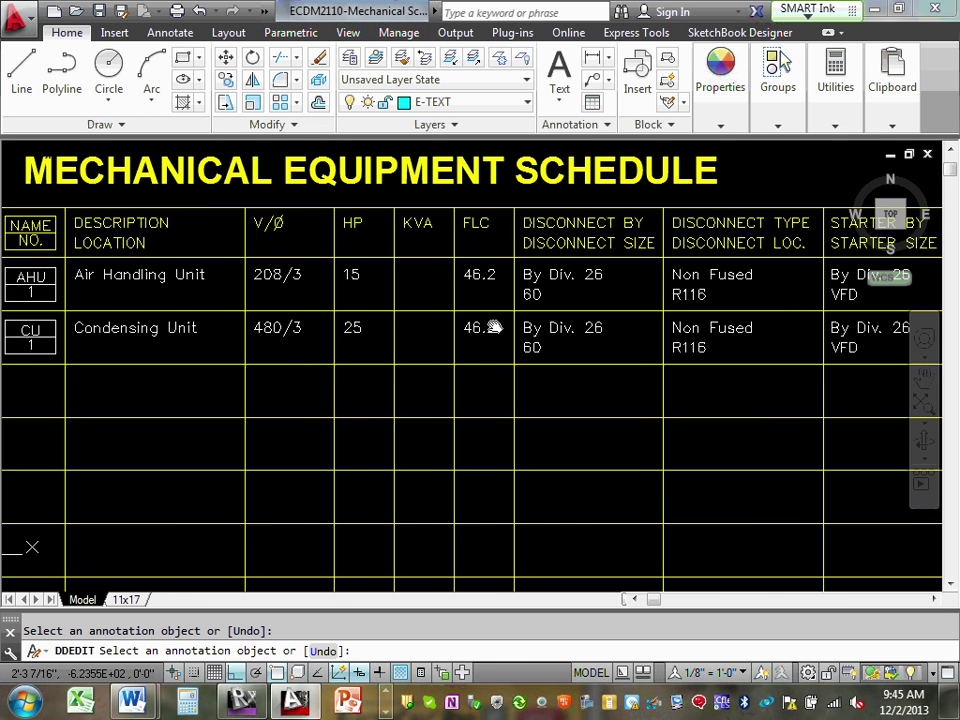
pyautogui.click(268, 337)
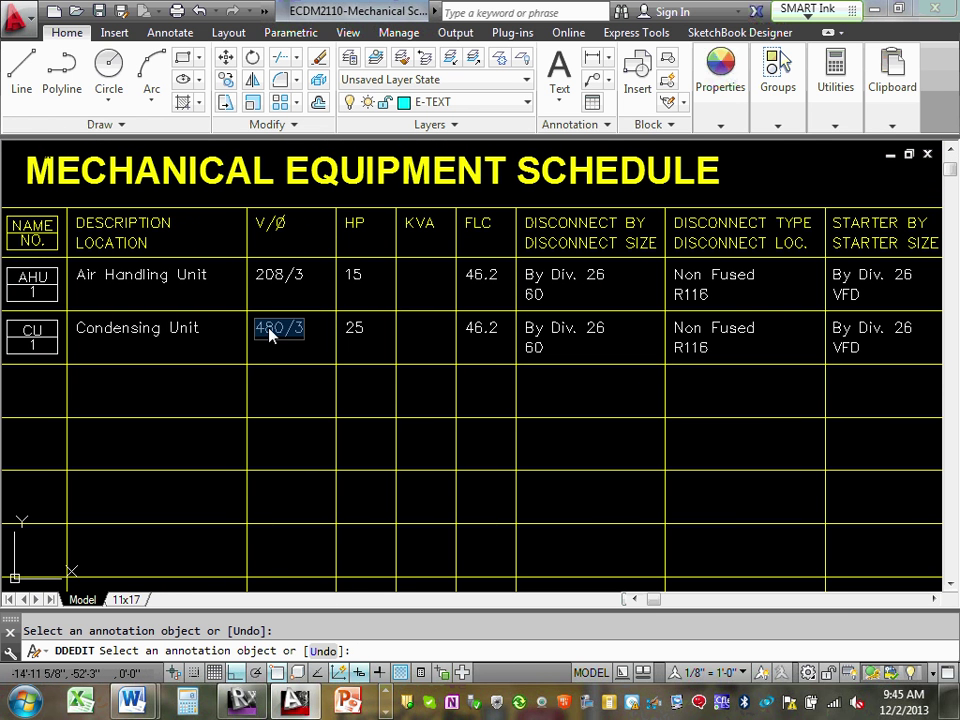
pyautogui.click(283, 330)
pyautogui.doubleClick(285, 328)
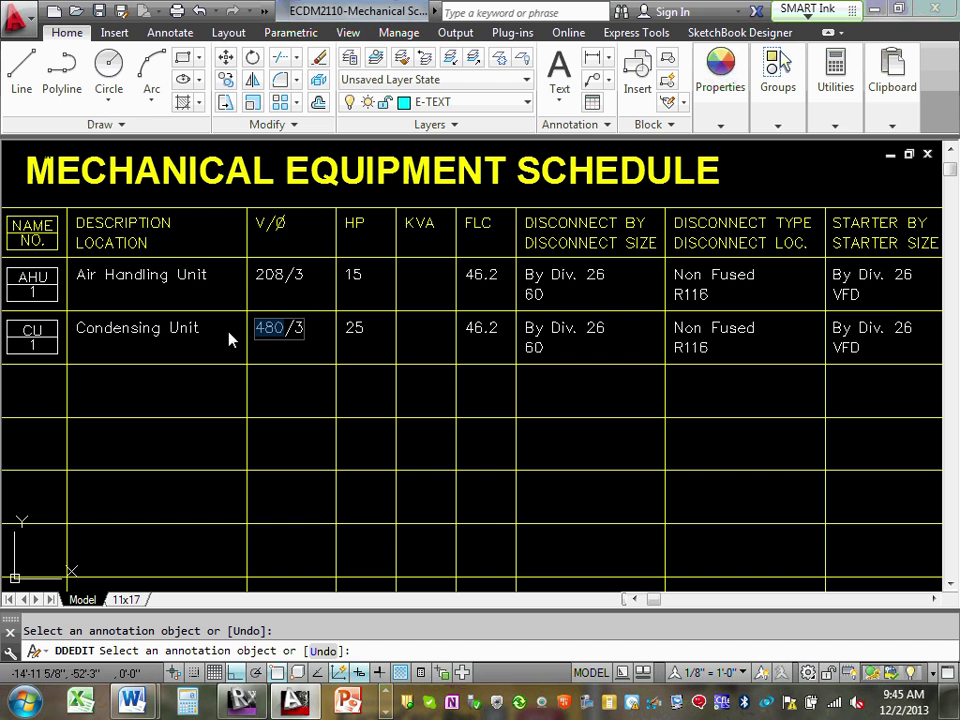
pyautogui.write('208')
pyautogui.click(357, 330)
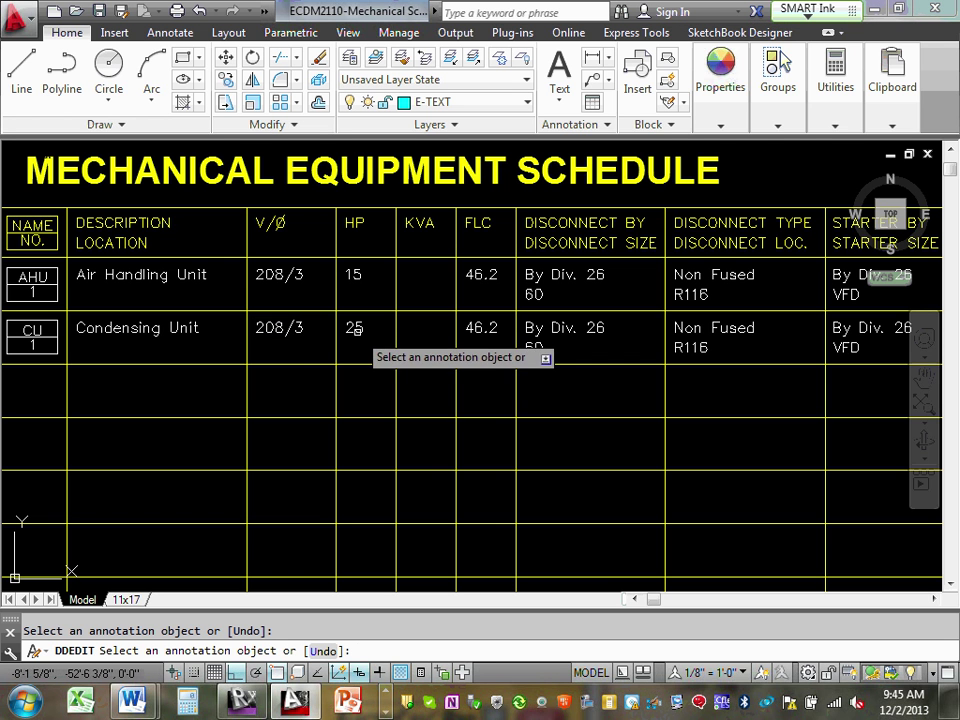
# Step: Set the condensing unit's FLC entry to 84.6
pyautogui.click(358, 330)
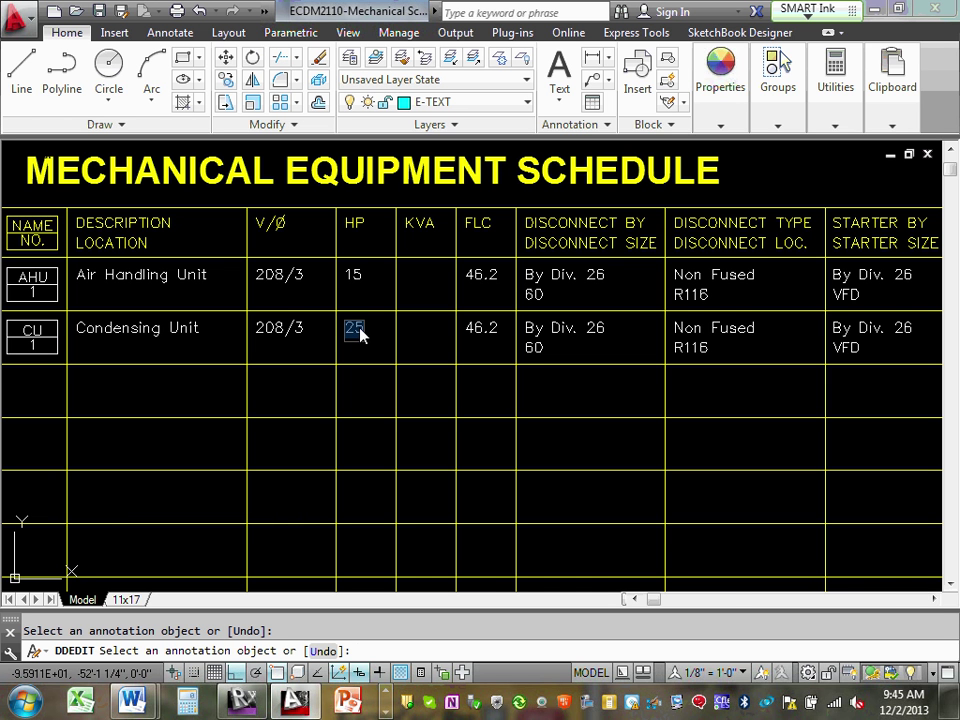
pyautogui.click(485, 337)
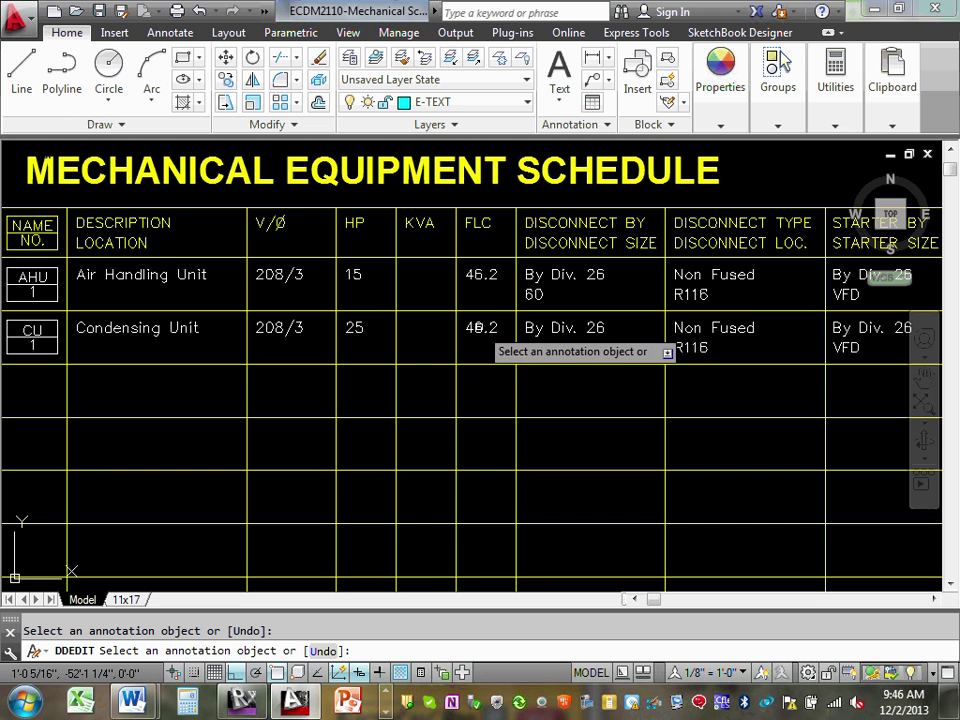
pyautogui.click(483, 335)
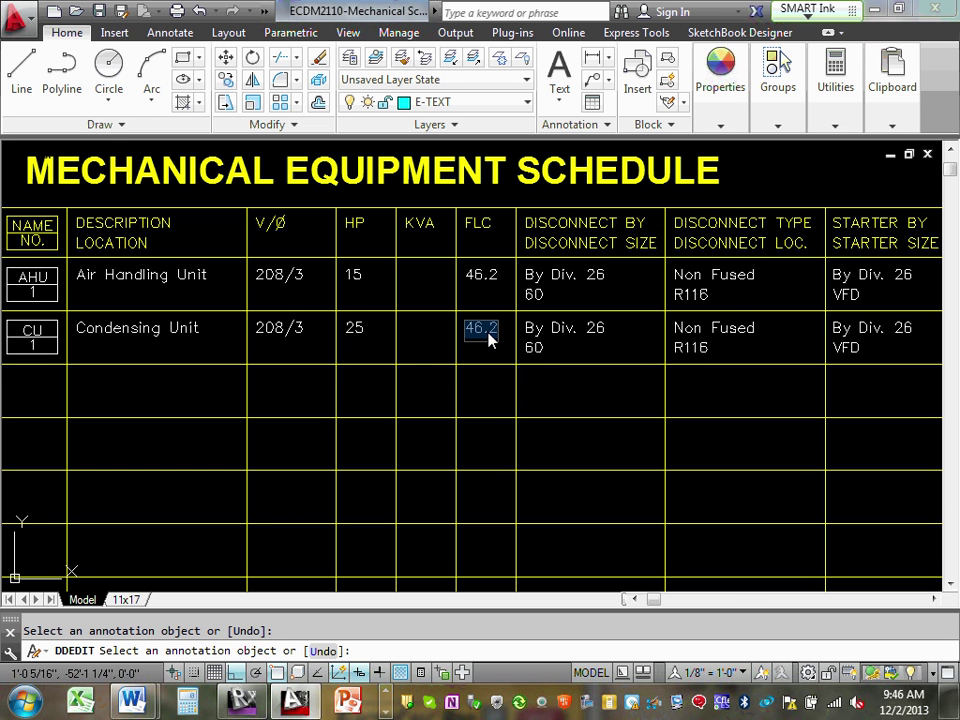
pyautogui.write('84.6')
# Step: Replace the condensing unit's HP entry with a dash (-)
pyautogui.click(357, 332)
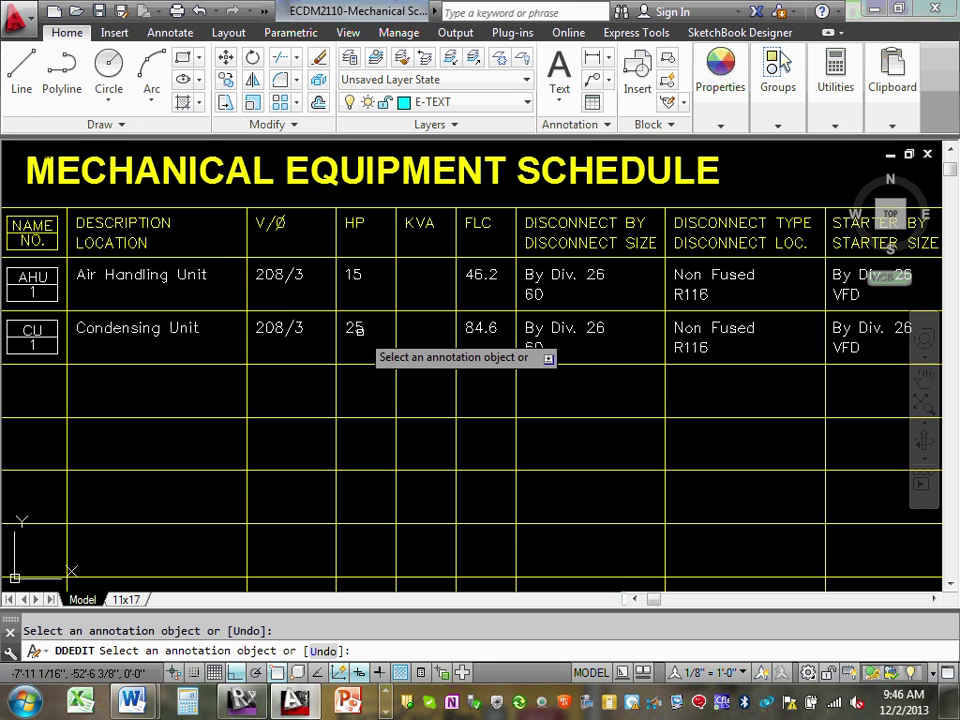
pyautogui.press('Escape')
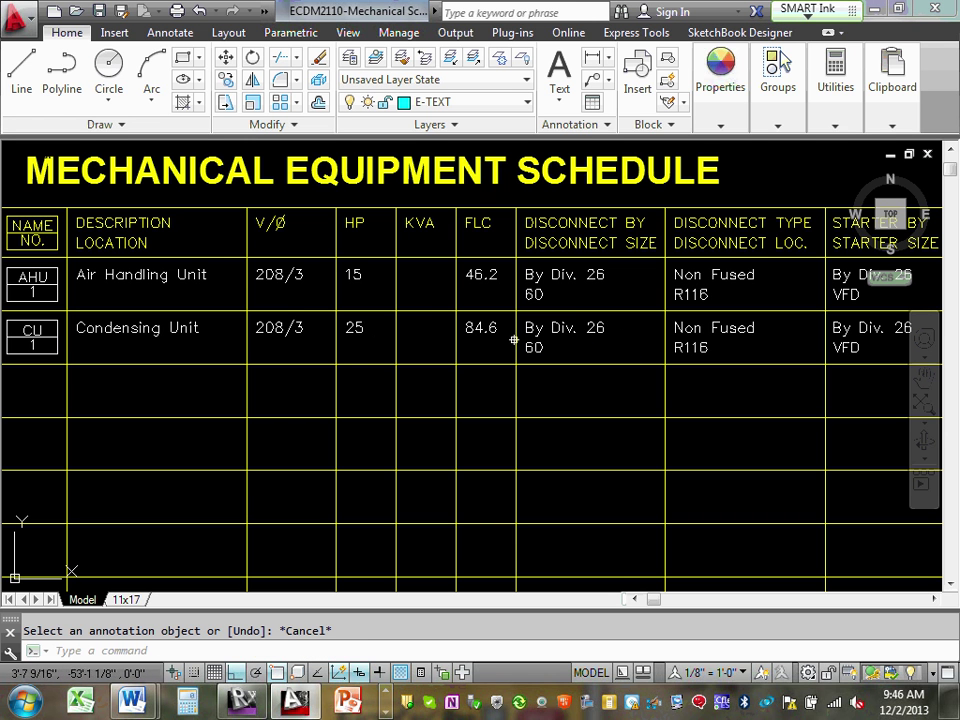
pyautogui.click(354, 328)
pyautogui.doubleClick(356, 330)
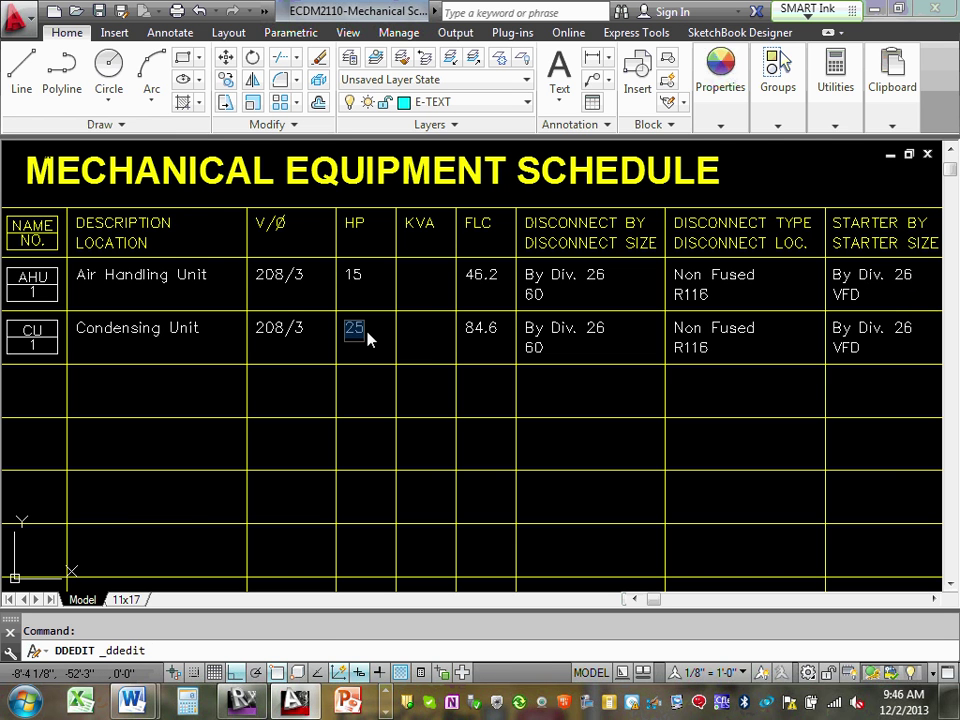
pyautogui.write('-')
pyautogui.click(490, 350)
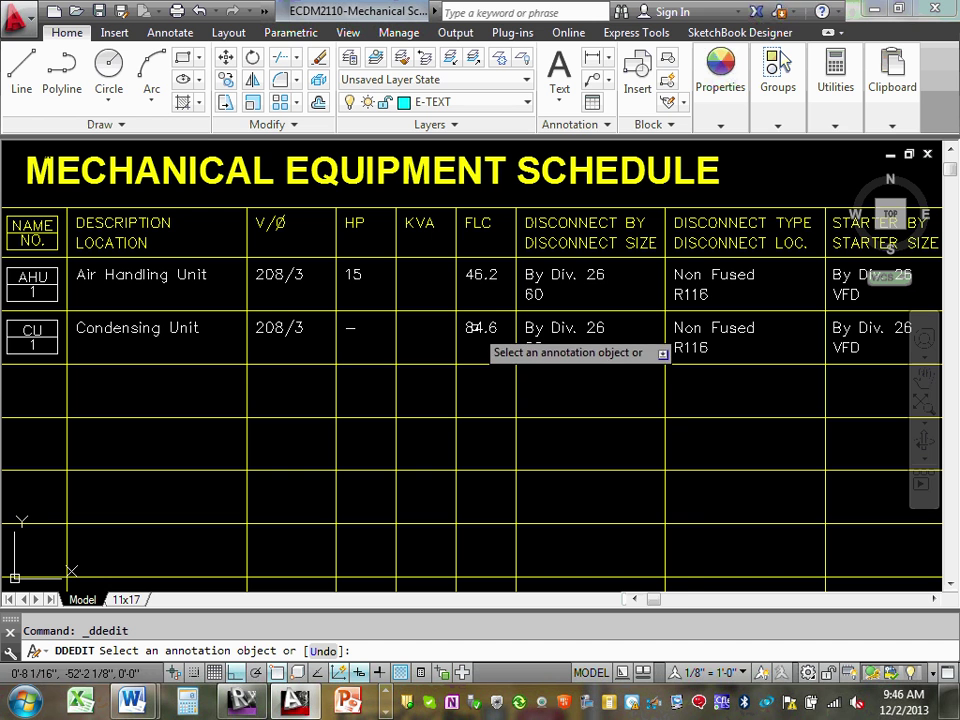
pyautogui.click(477, 328)
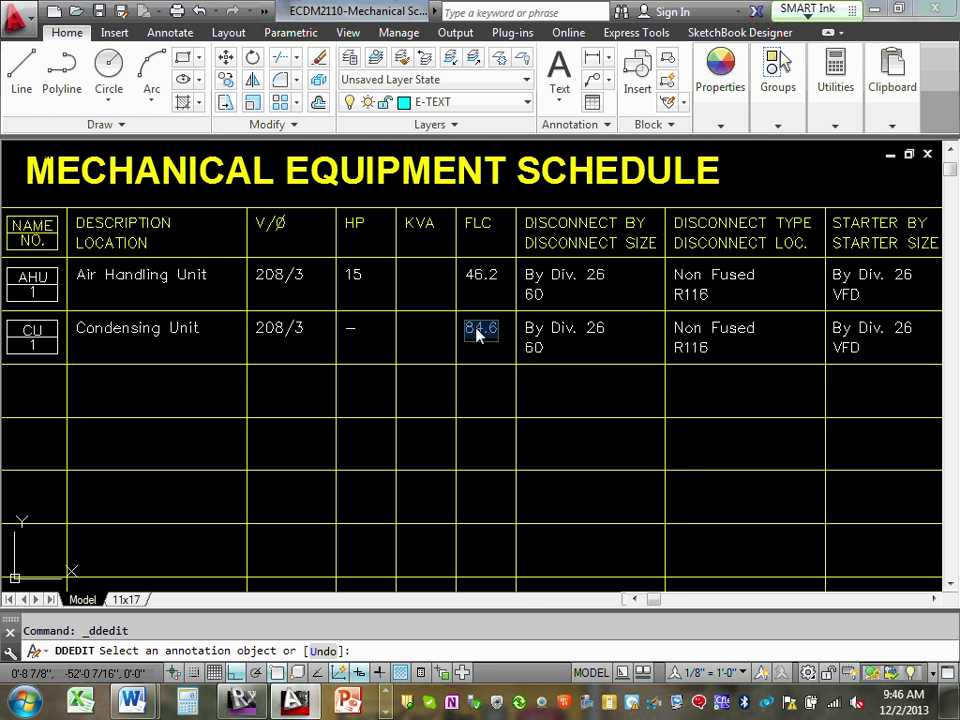
pyautogui.rightClick(476, 332)
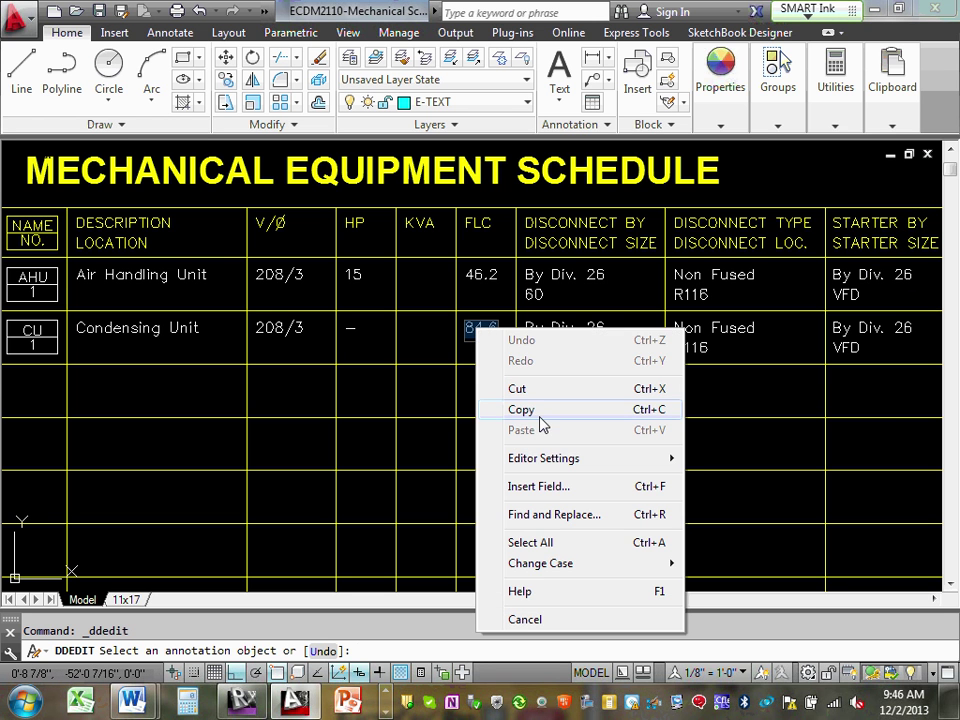
pyautogui.click(437, 403)
pyautogui.press('Escape')
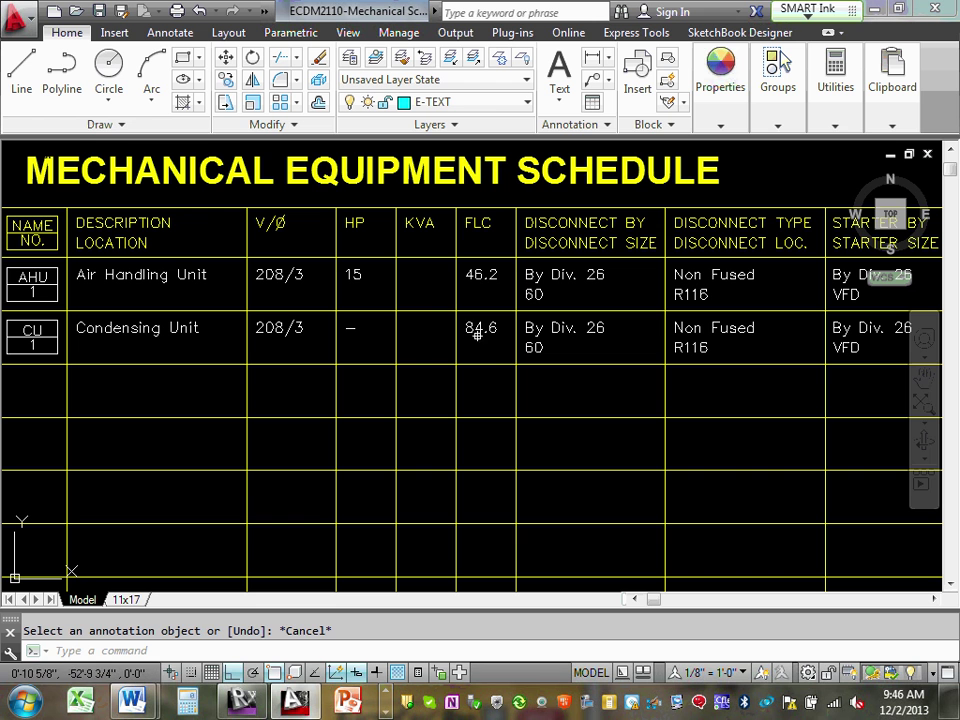
pyautogui.click(469, 337)
pyautogui.press('Escape')
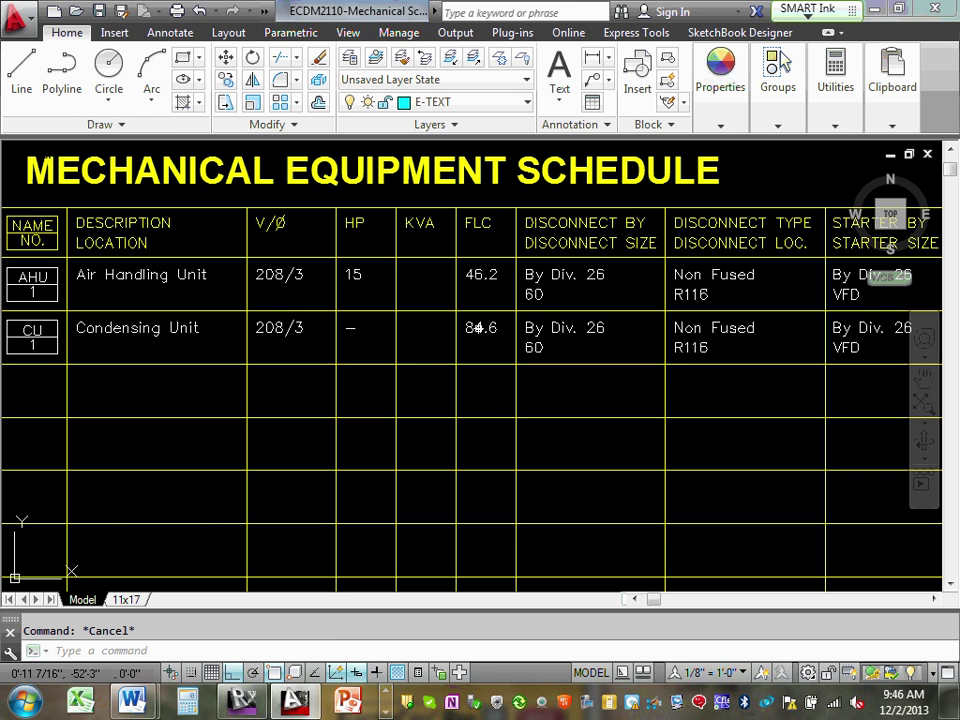
# Step: Correct the condensing unit's FLC entry to 81.6
pyautogui.doubleClick(477, 327)
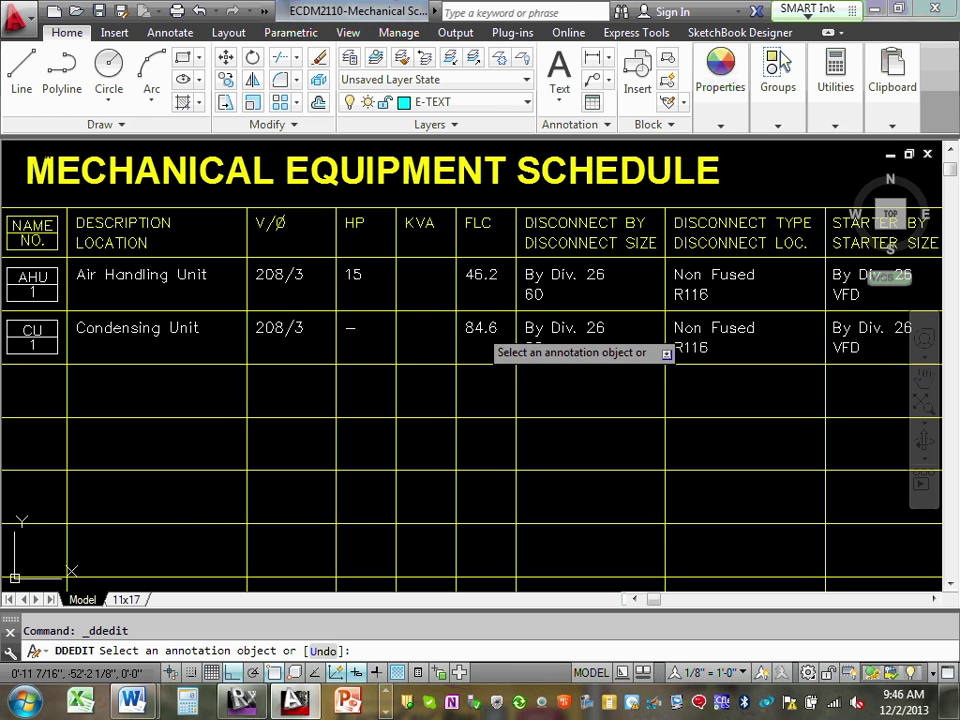
pyautogui.click(477, 327)
pyautogui.click(479, 330)
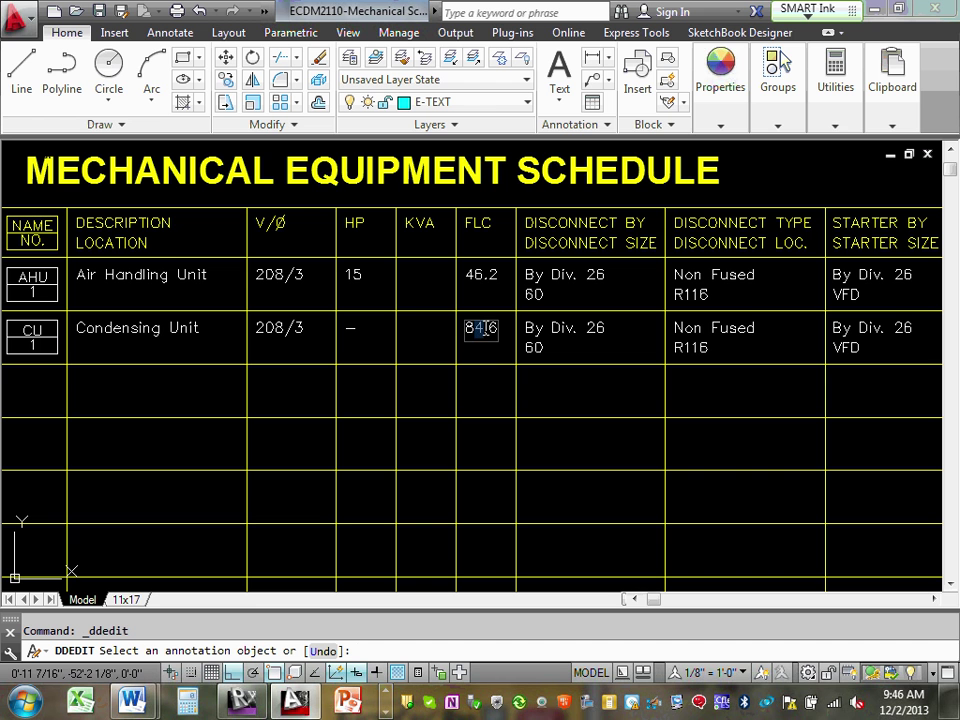
pyautogui.click(430, 338)
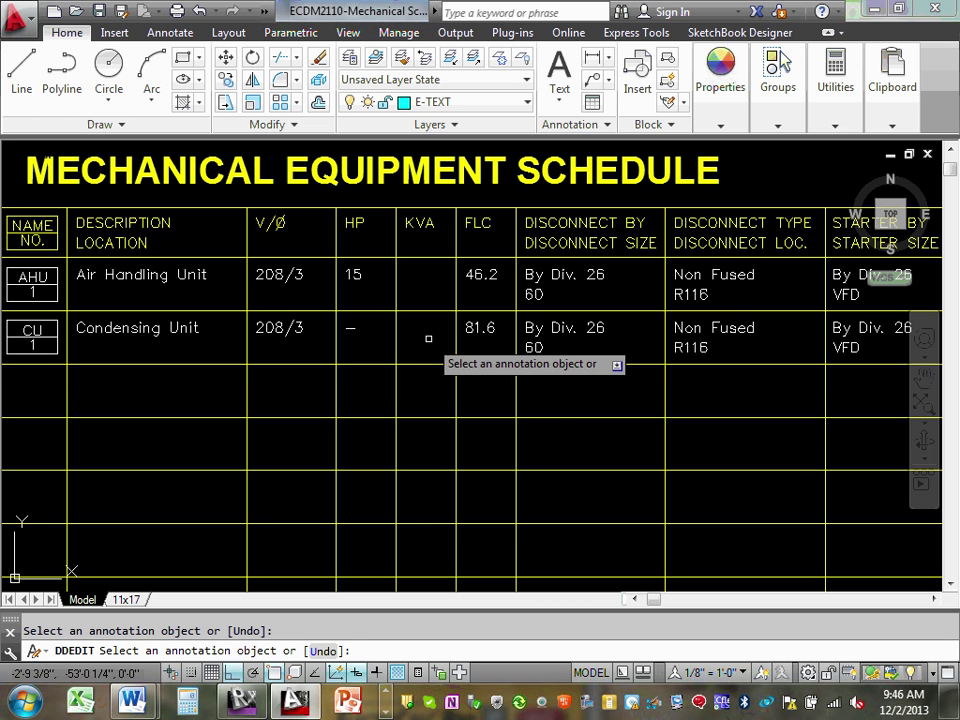
pyautogui.press('Escape')
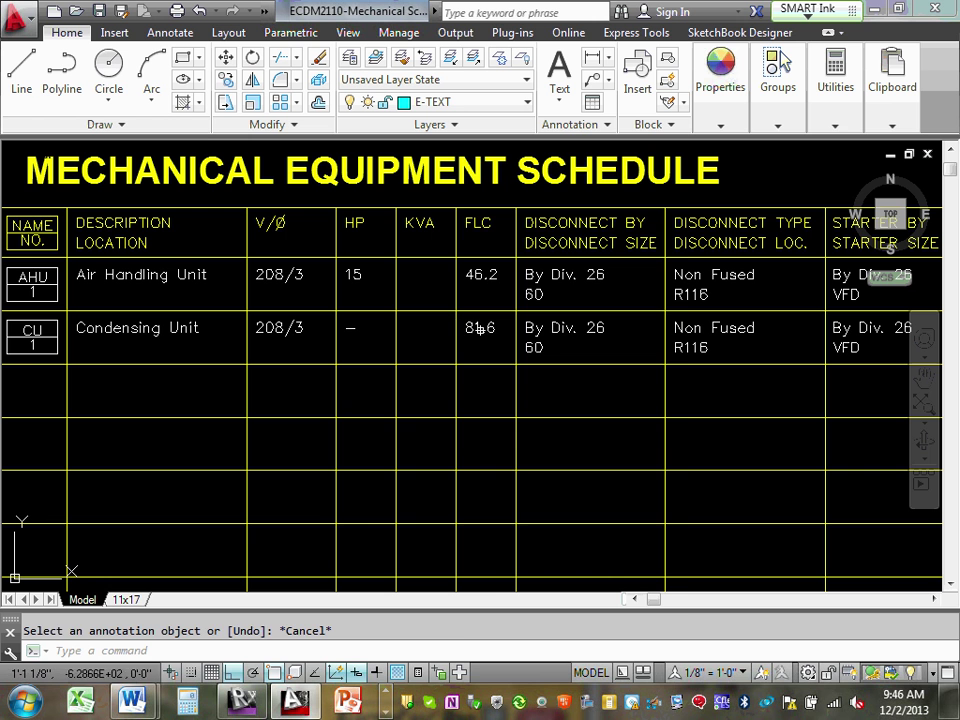
# Step: Copy the condensing unit's FLC text with a base point and paste it into the same row's KVA cell, inserting at the cell's lower-left corner
pyautogui.click(480, 328)
pyautogui.rightClick(488, 333)
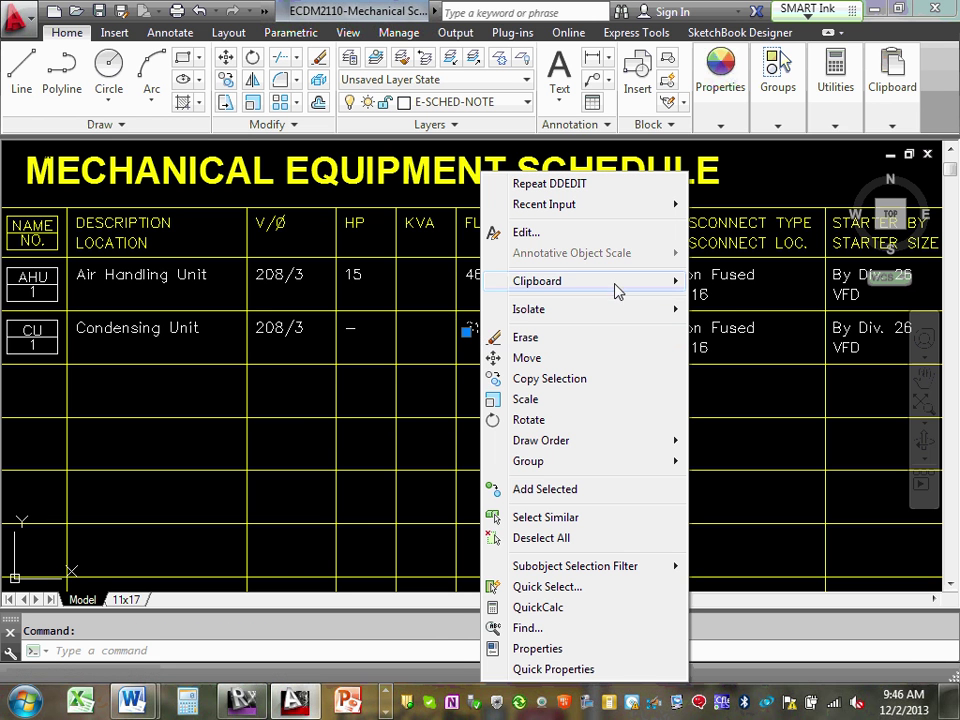
pyautogui.moveTo(619, 285)
pyautogui.click(318, 323)
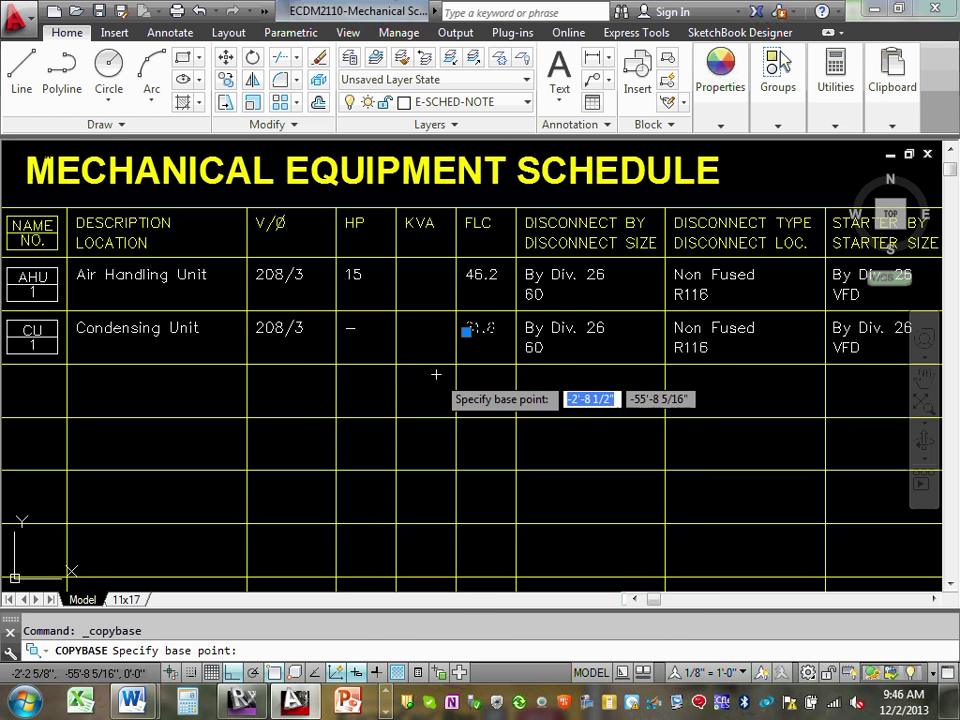
pyautogui.click(425, 359)
pyautogui.rightClick(414, 335)
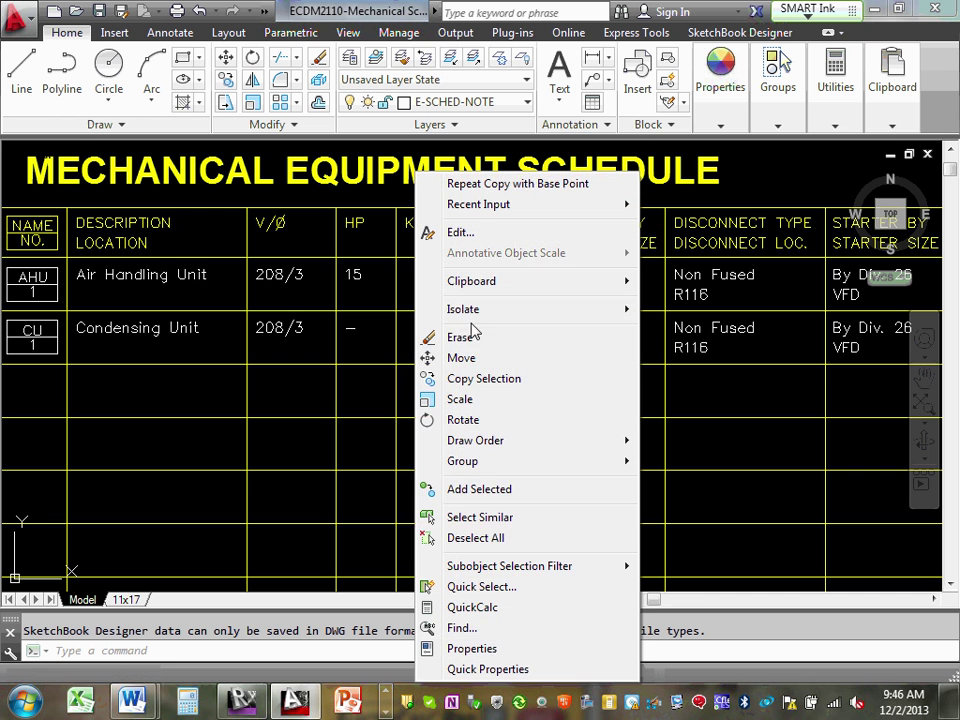
pyautogui.moveTo(525, 283)
pyautogui.click(213, 347)
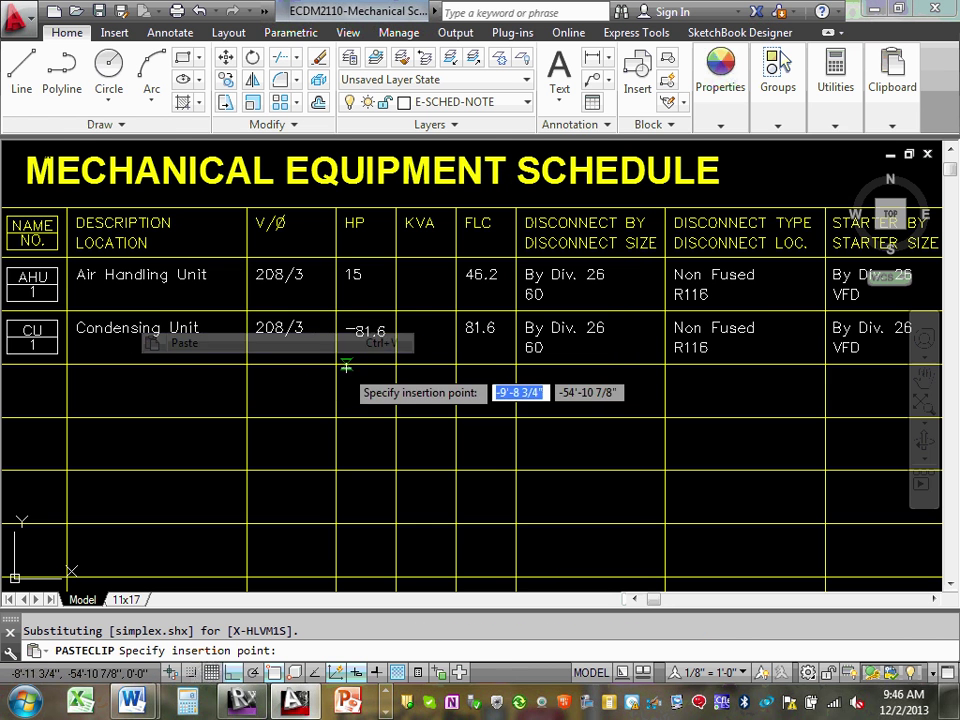
pyautogui.scroll(5, 395, 365)
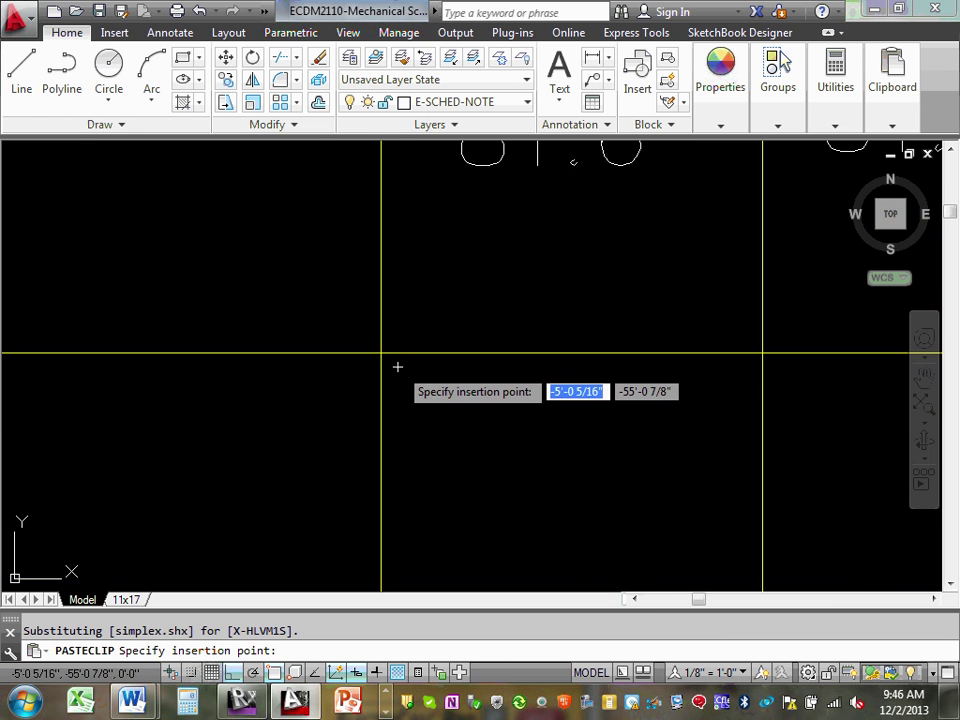
pyautogui.click(381, 351)
pyautogui.scroll(-5, 381, 352)
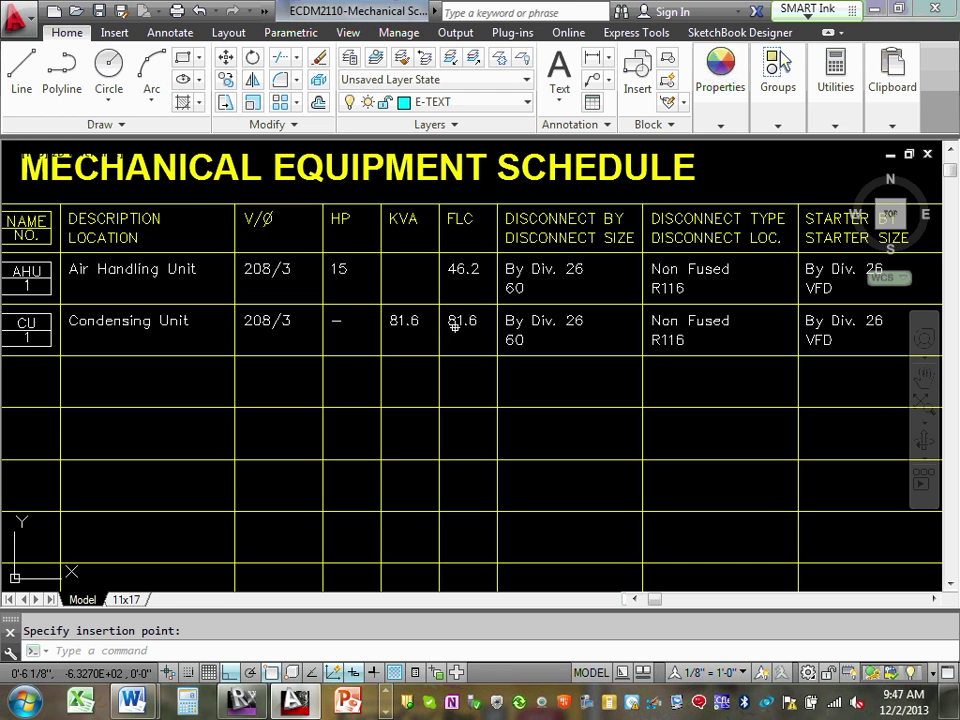
# Step: Switch to ElectriCalc Pro and move its window up so the whole keypad fits on the screen
pyautogui.click(387, 712)
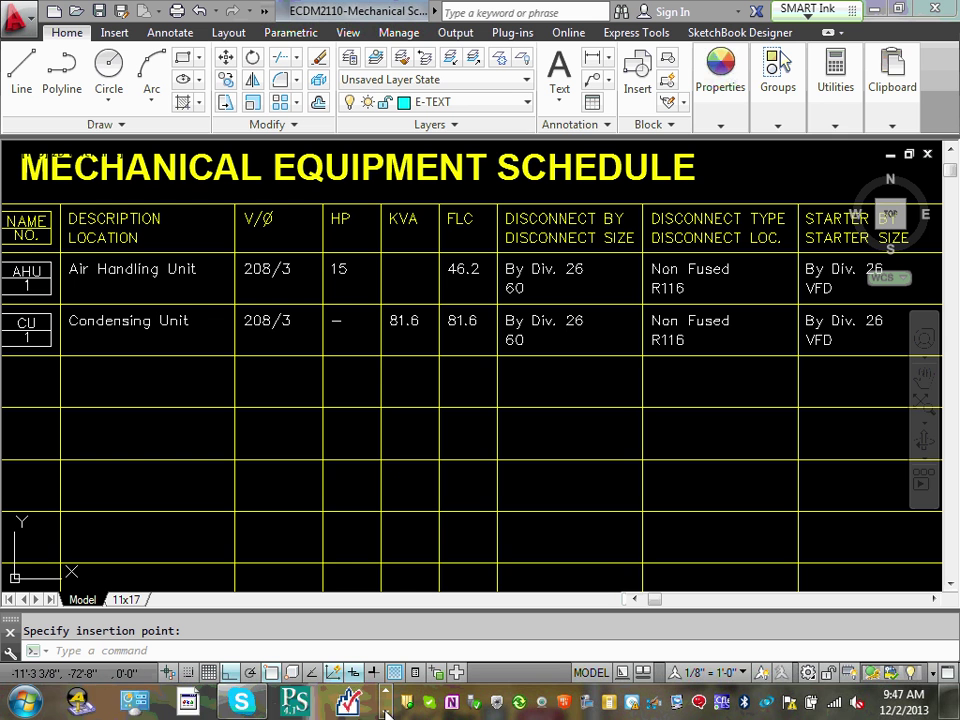
pyautogui.click(387, 712)
pyautogui.click(188, 700)
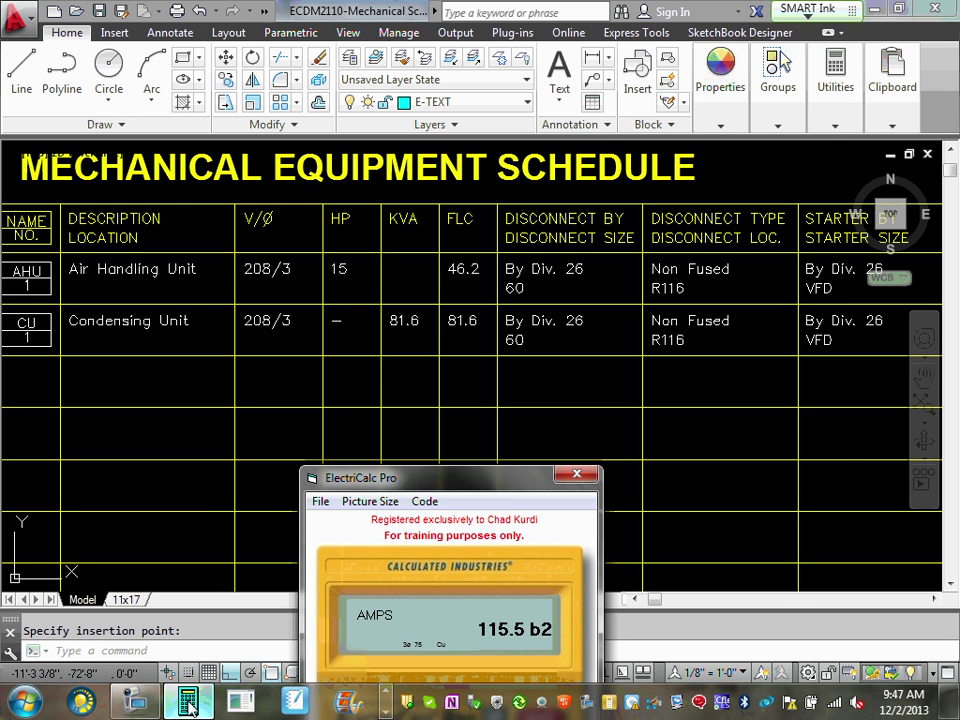
pyautogui.moveTo(511, 489); pyautogui.dragTo(513, 67)
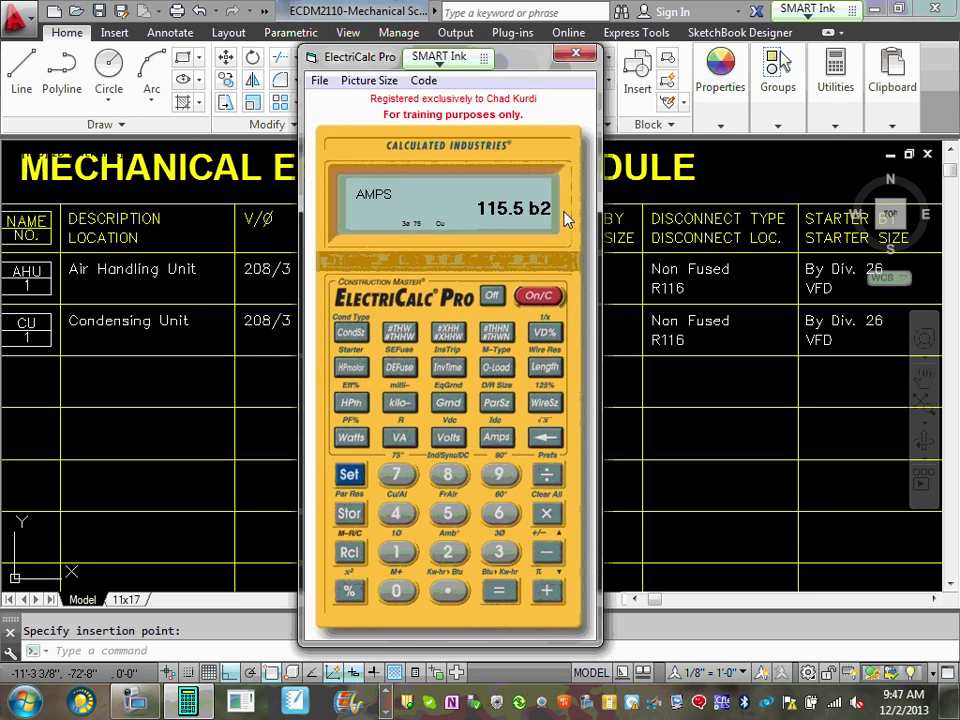
# Step: Clear the calculator and multiply 81.6 by 28 and 1.73 for the condensing unit's load
pyautogui.click(536, 298)
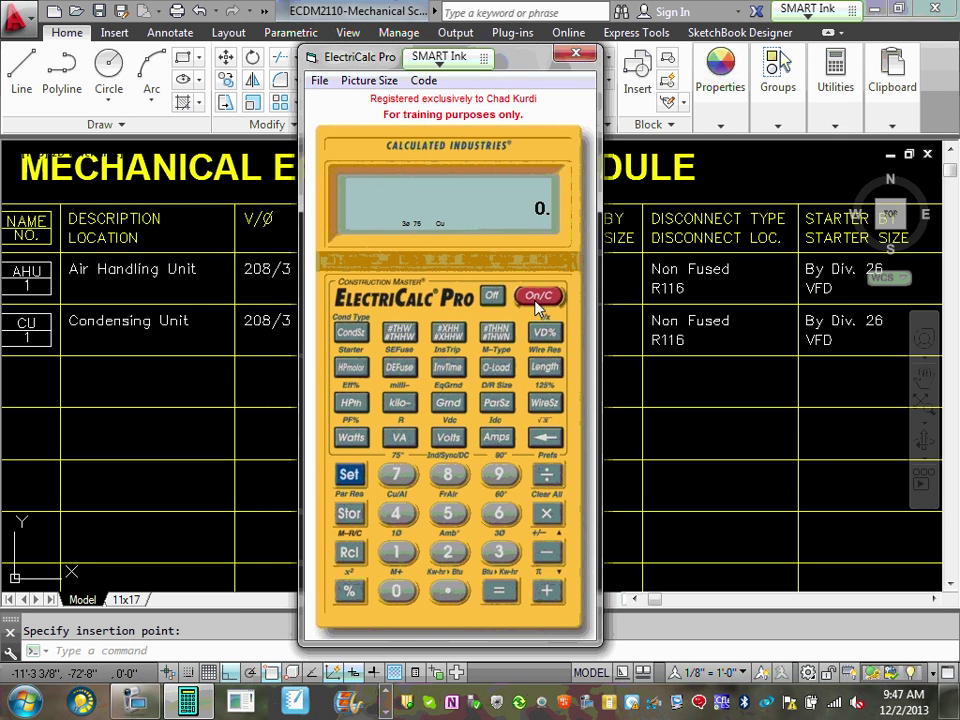
pyautogui.click(453, 482)
pyautogui.click(397, 552)
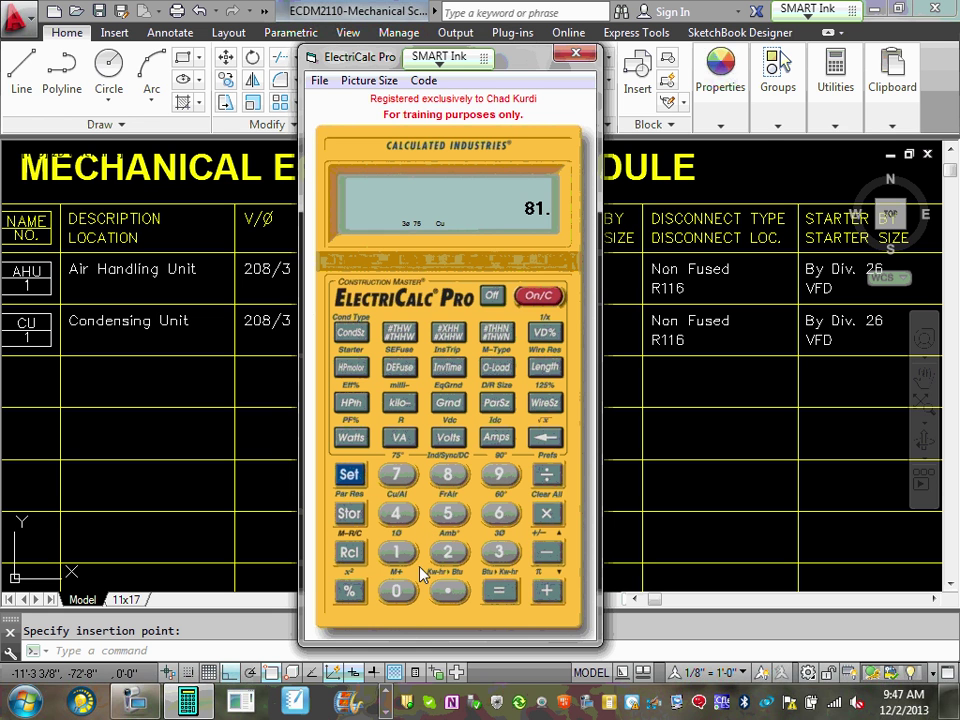
pyautogui.click(498, 520)
pyautogui.click(546, 514)
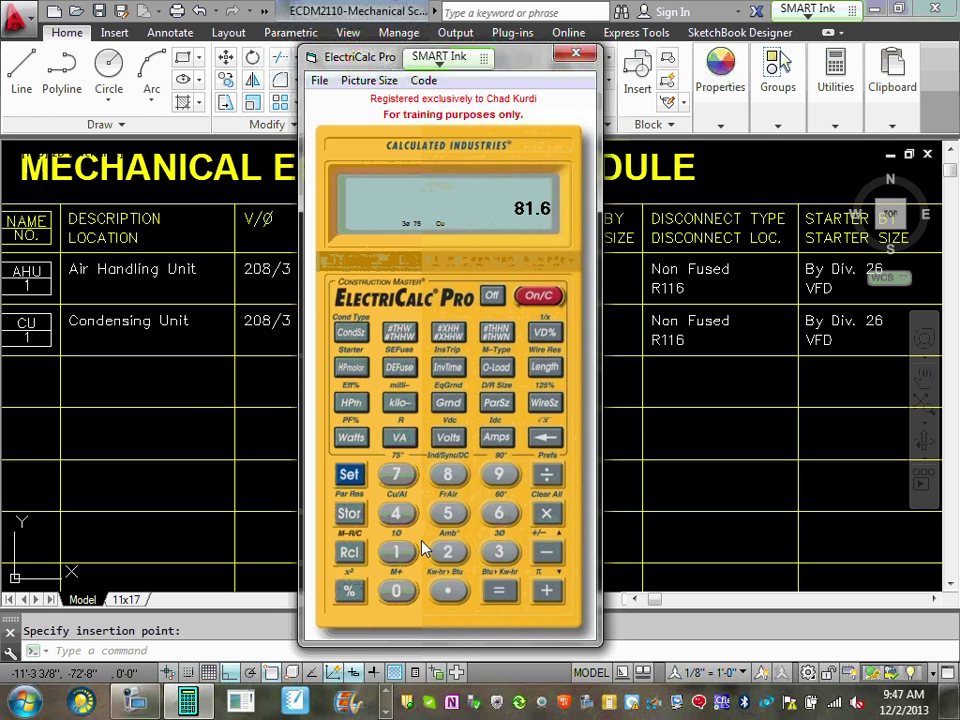
pyautogui.click(447, 552)
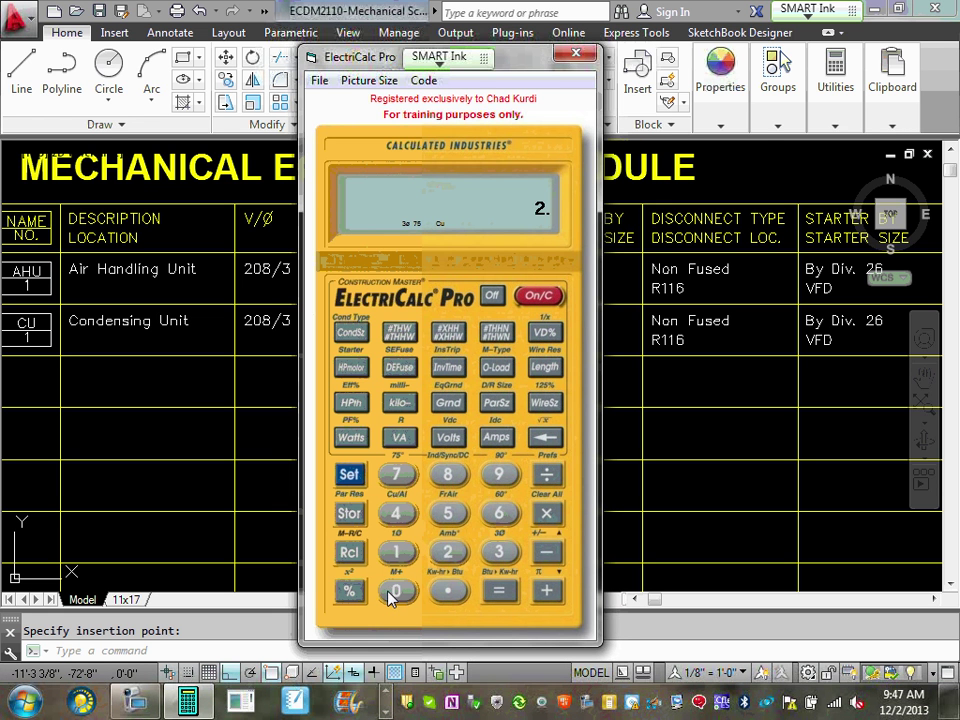
pyautogui.click(453, 484)
pyautogui.click(546, 514)
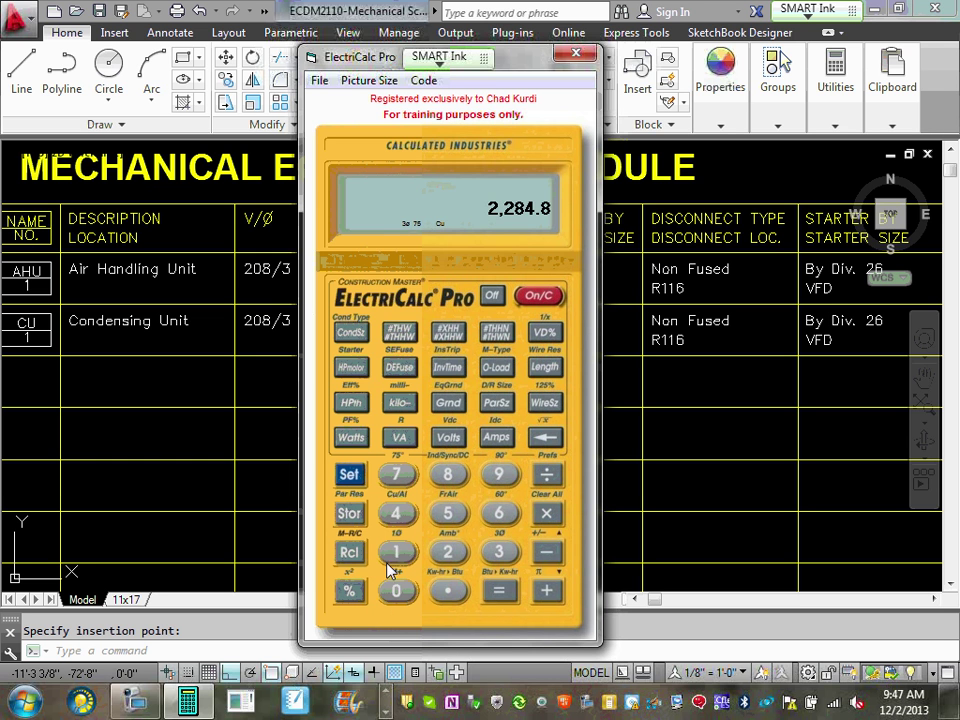
pyautogui.click(400, 553)
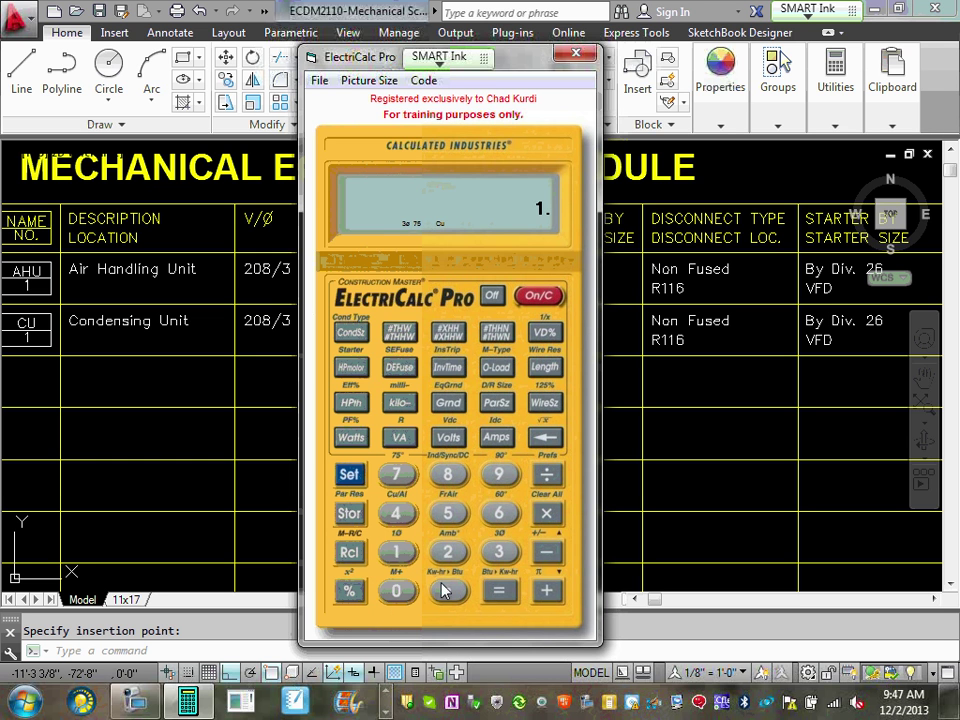
pyautogui.click(397, 476)
pyautogui.click(498, 552)
pyautogui.click(499, 591)
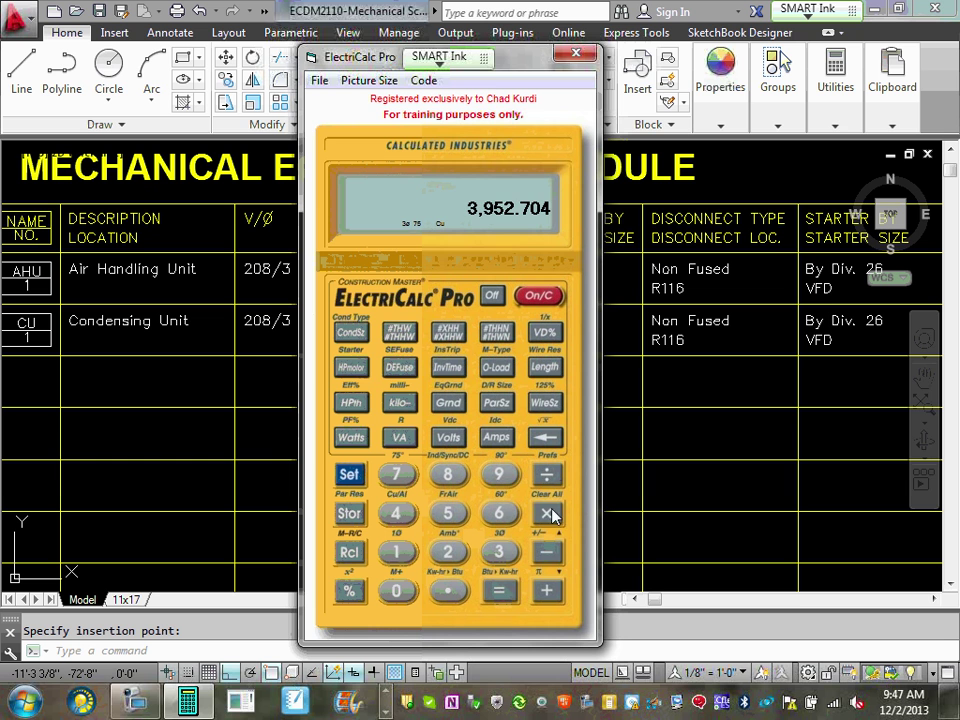
# Step: Divide the calculated product by 1000 to convert the load to KVA
pyautogui.click(546, 514)
pyautogui.click(397, 553)
pyautogui.click(398, 591)
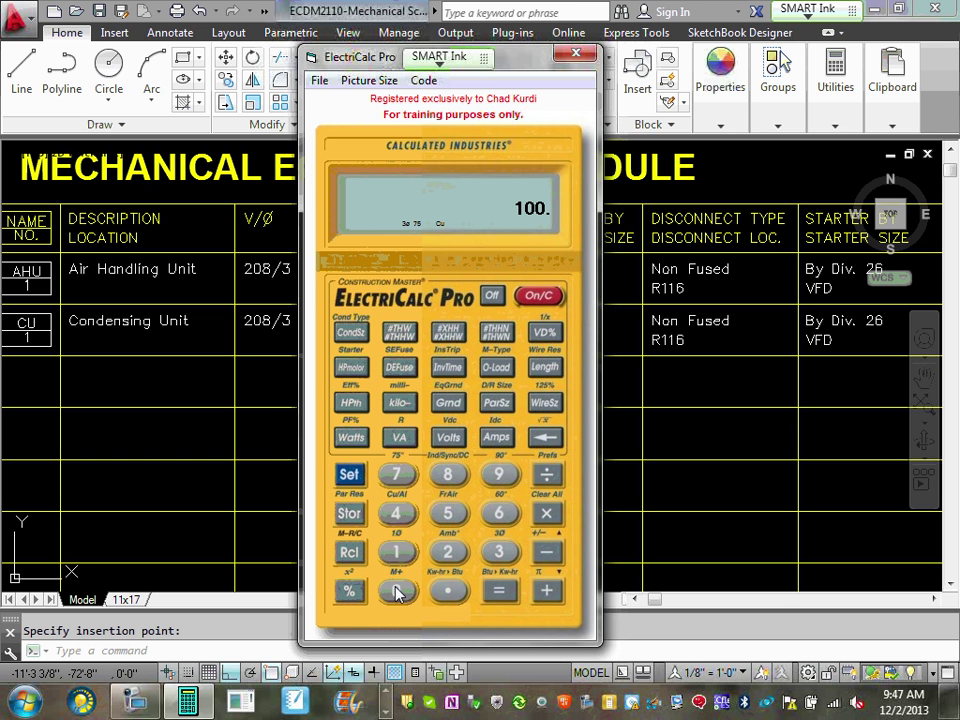
pyautogui.click(398, 591)
pyautogui.click(500, 591)
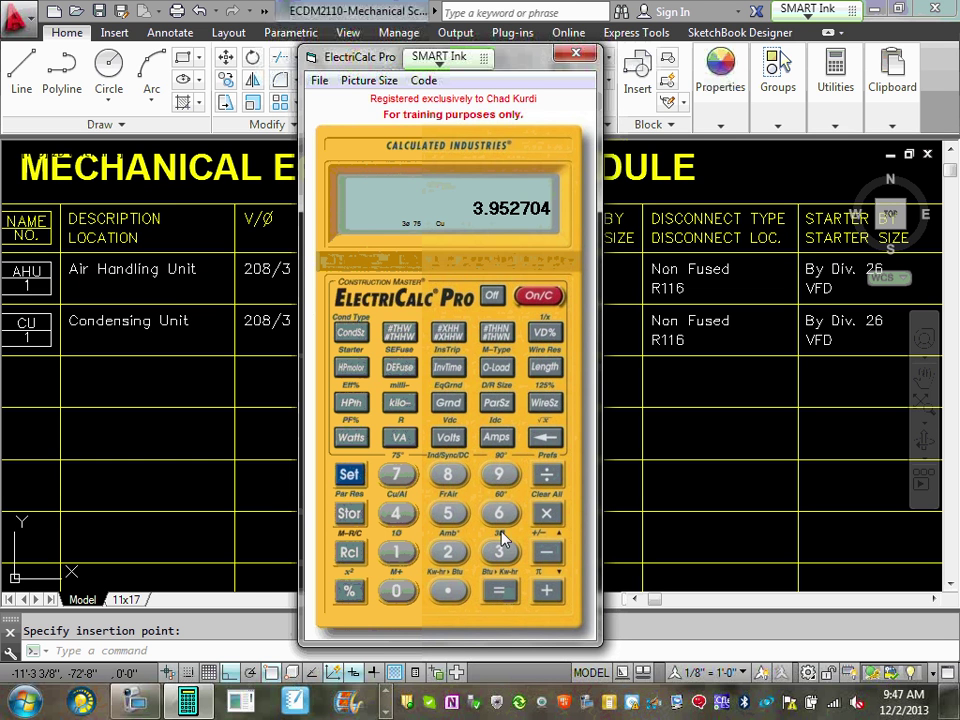
# Step: Clear the calculator and multiply 81.6 by 208 and 1.73 for the condensing unit's load
pyautogui.click(543, 298)
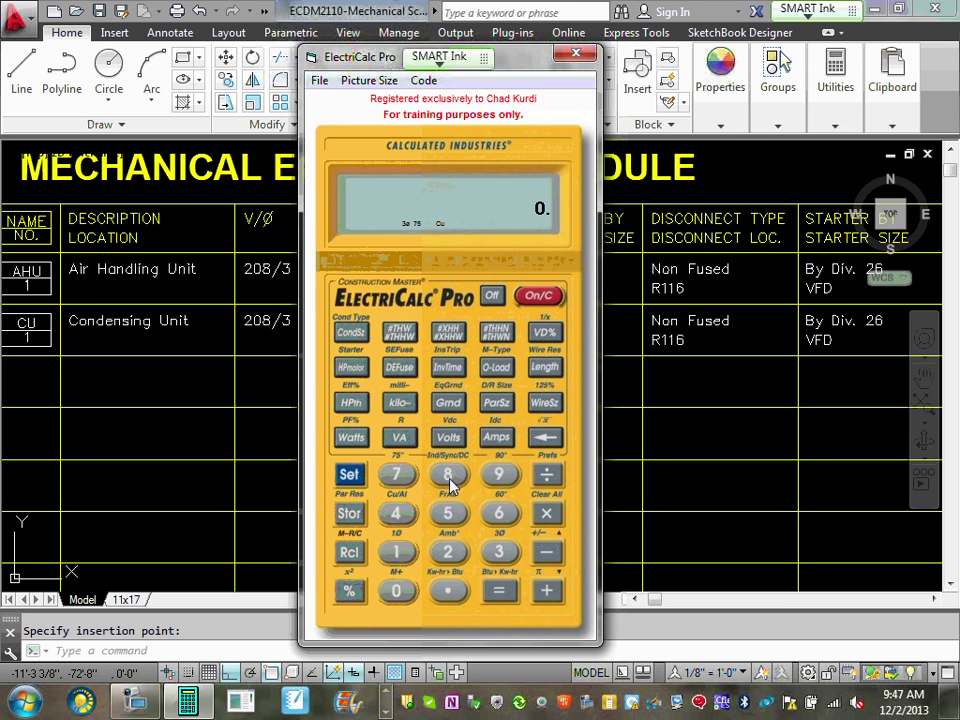
pyautogui.click(397, 563)
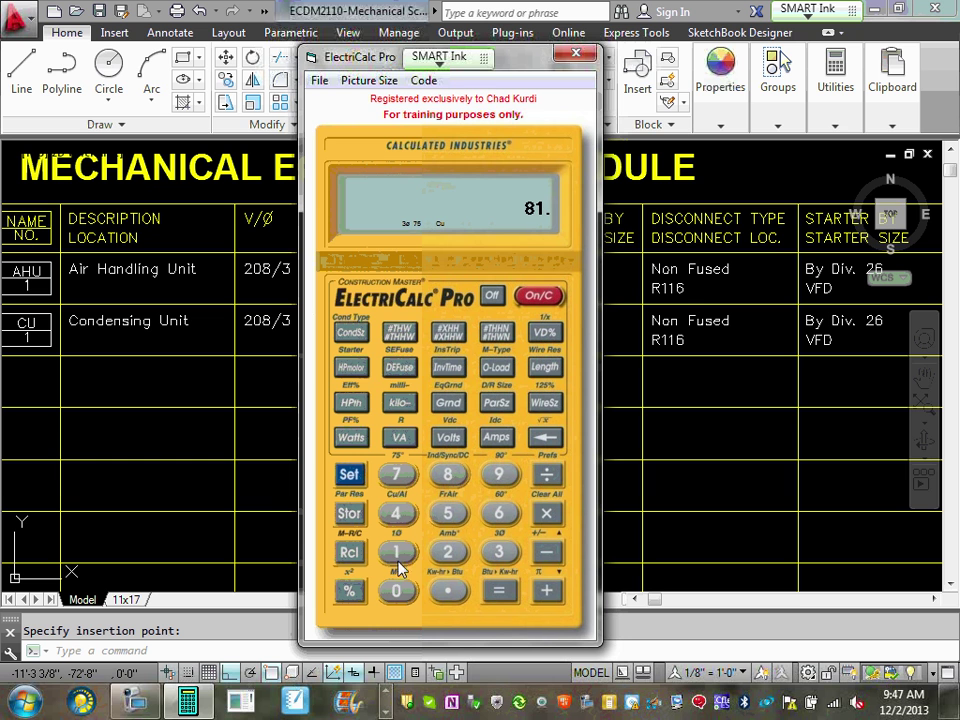
pyautogui.click(498, 516)
pyautogui.click(547, 514)
pyautogui.click(447, 554)
pyautogui.click(396, 591)
pyautogui.click(448, 475)
pyautogui.click(547, 515)
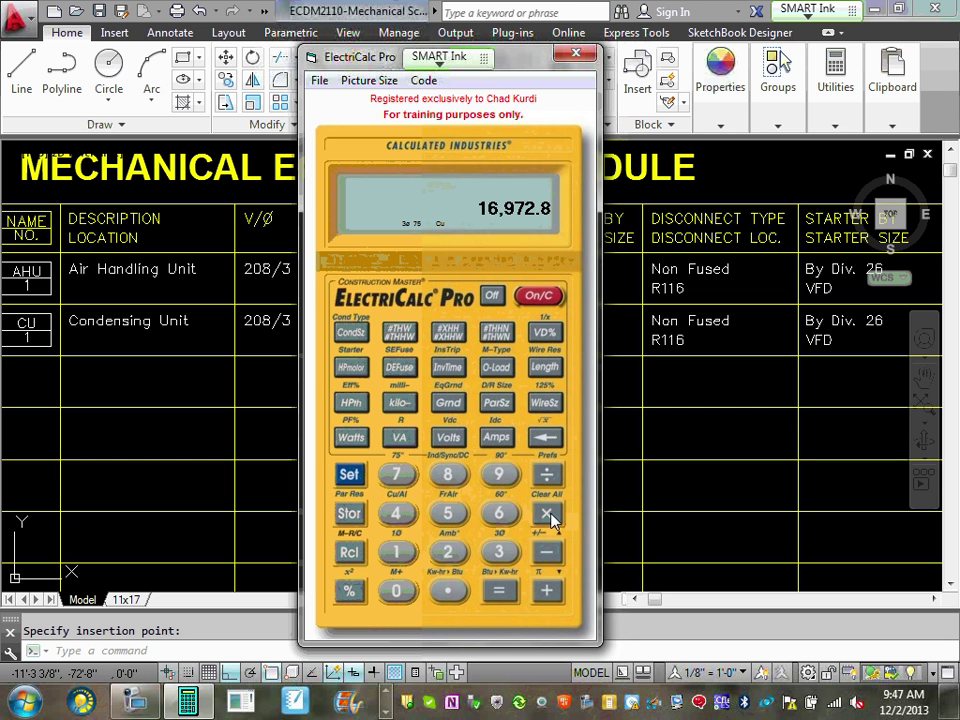
pyautogui.click(396, 553)
pyautogui.click(450, 594)
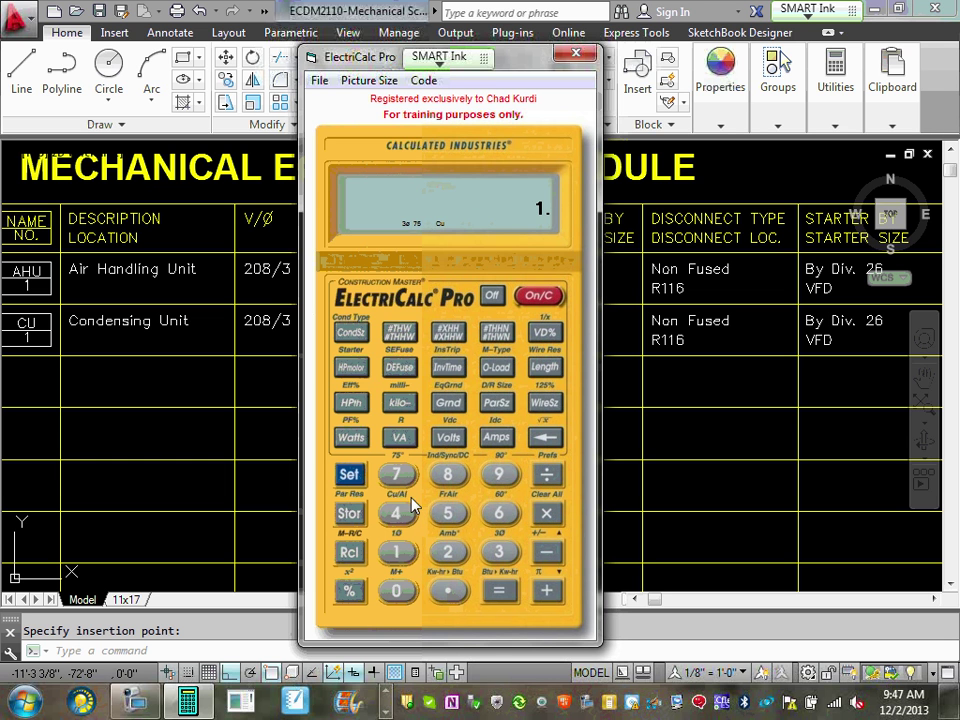
pyautogui.click(396, 474)
pyautogui.click(499, 553)
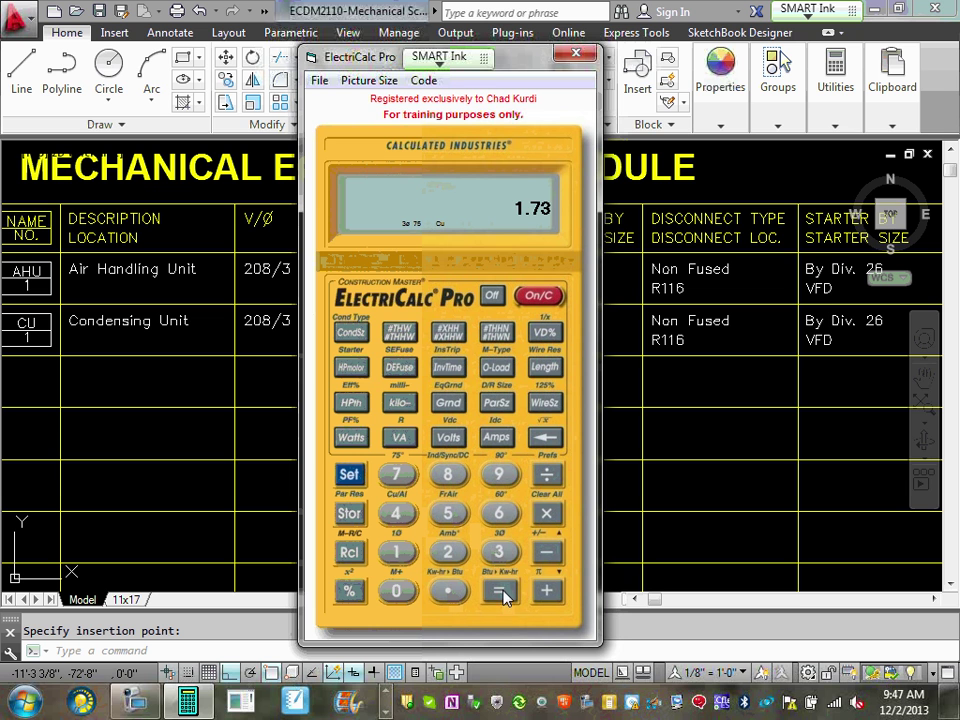
pyautogui.click(499, 591)
# Step: Divide the 208 V load product by 1000 to express it in KVA
pyautogui.click(546, 478)
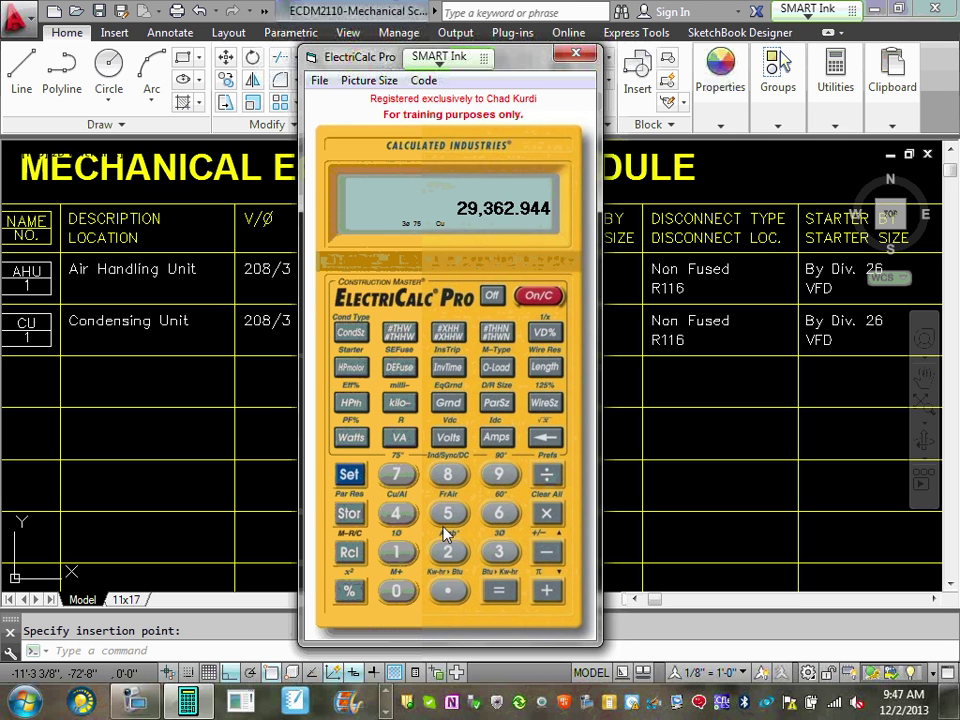
pyautogui.click(396, 553)
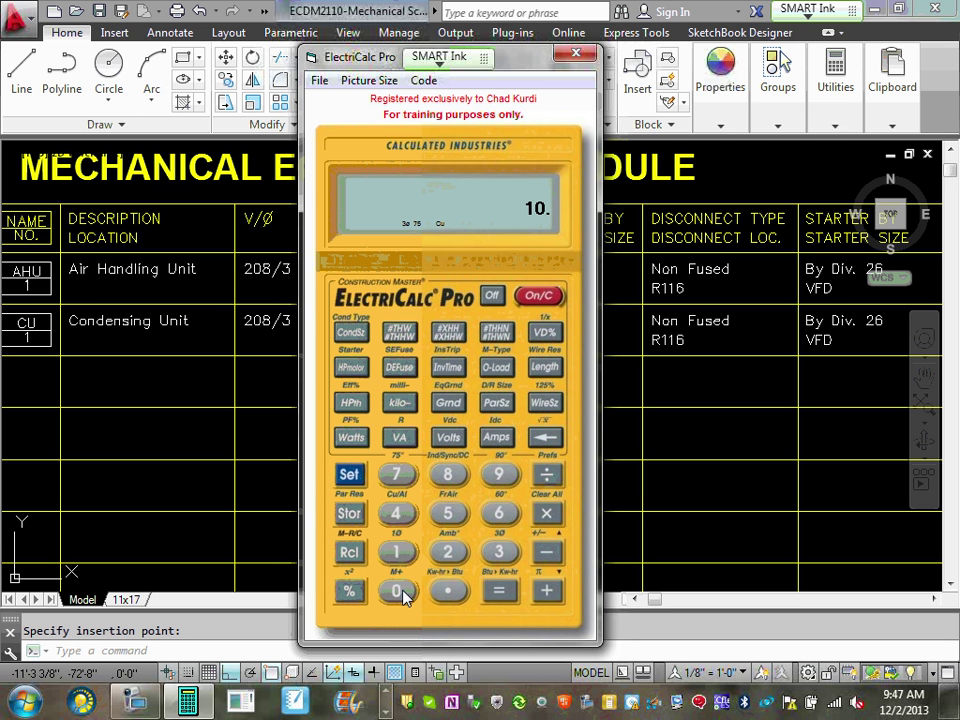
pyautogui.click(400, 593)
pyautogui.click(506, 594)
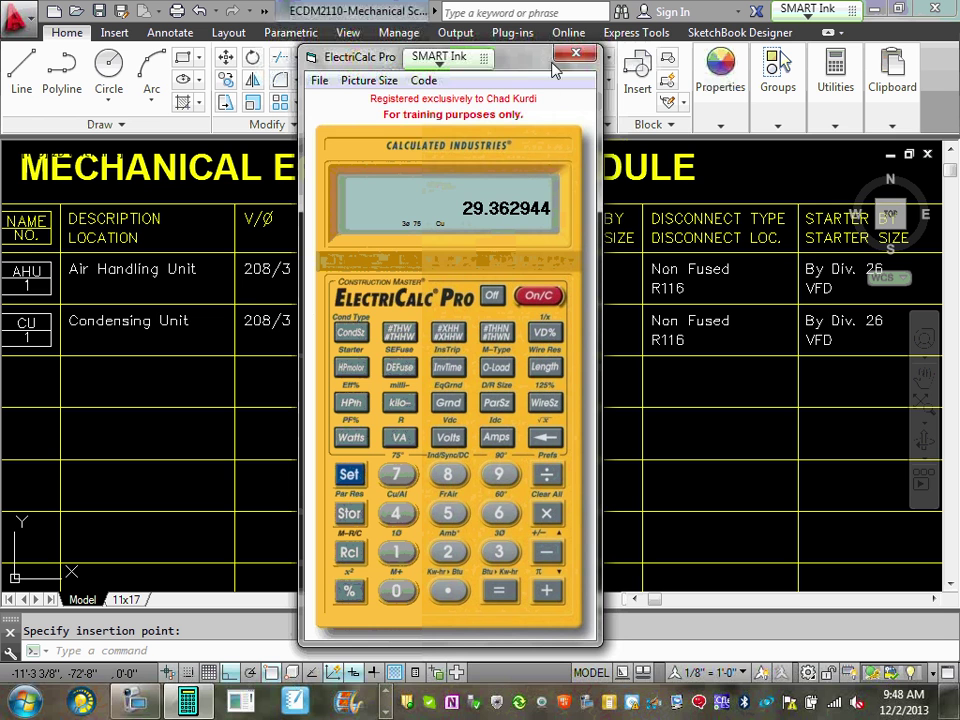
# Step: Return to the AutoCAD schedule and change the condensing unit's KVA entry to 29.4
pyautogui.moveTo(537, 65); pyautogui.dragTo(520, 652)
pyautogui.click(405, 321)
pyautogui.click(405, 321)
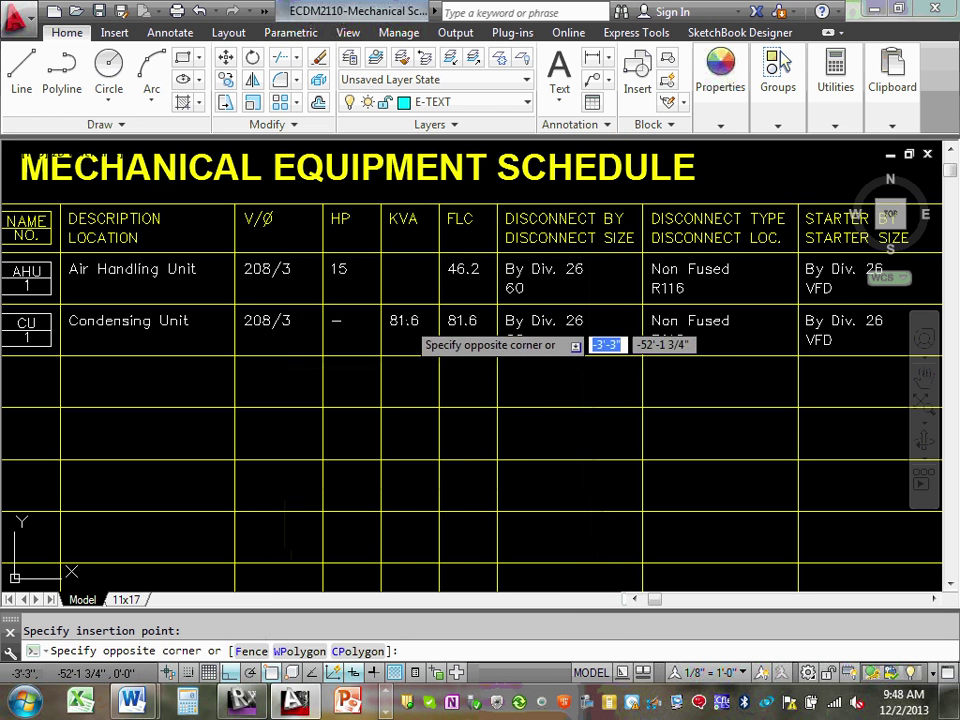
pyautogui.doubleClick(400, 322)
pyautogui.write('29')
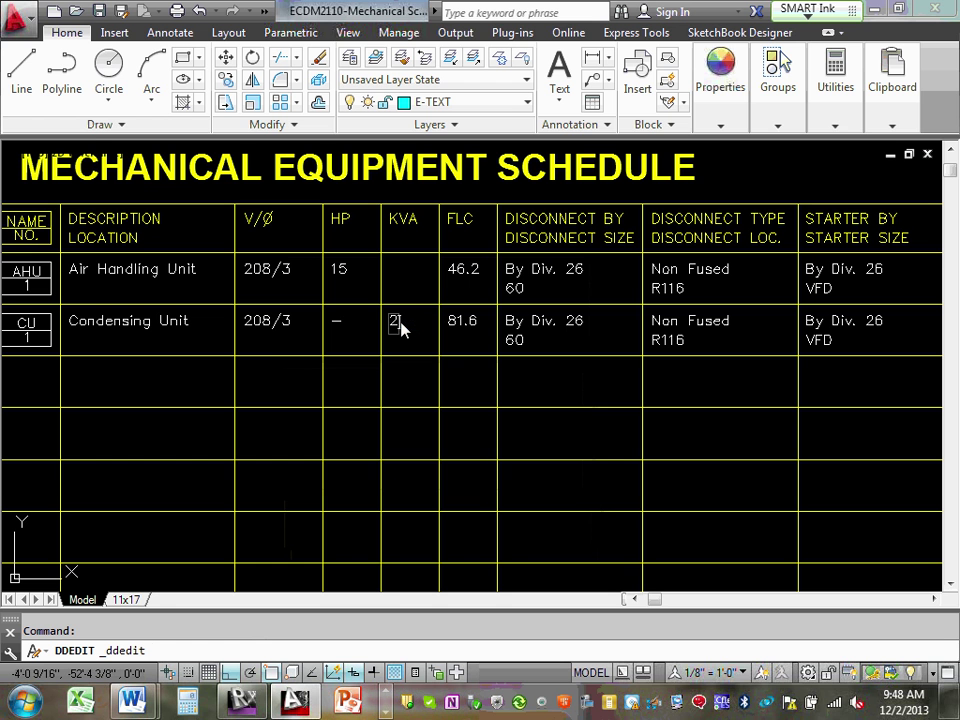
pyautogui.write('.4')
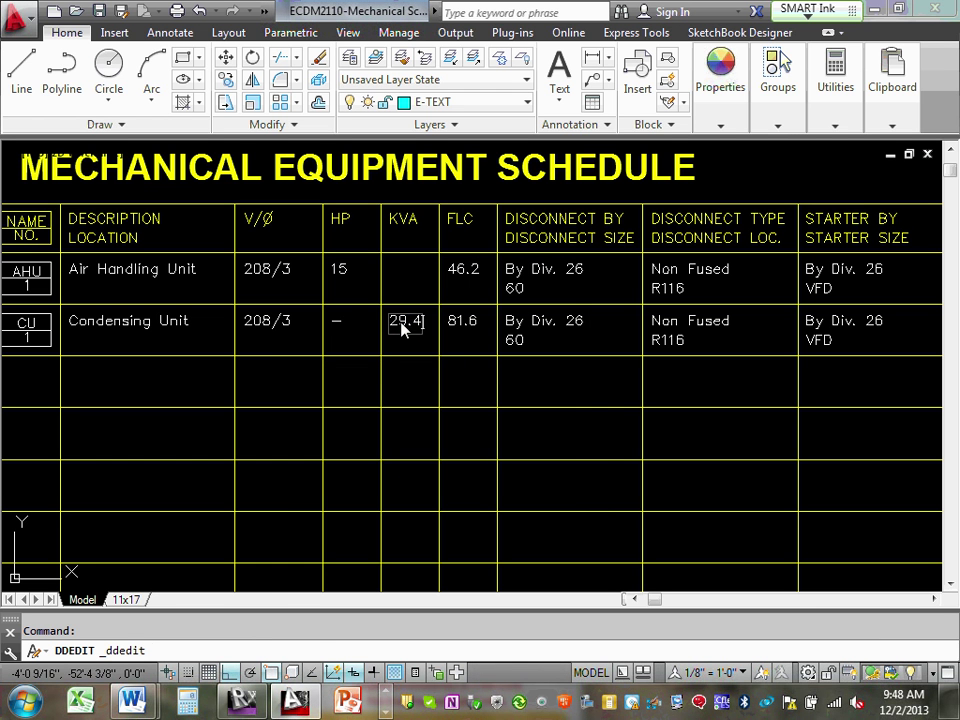
pyautogui.click(470, 332)
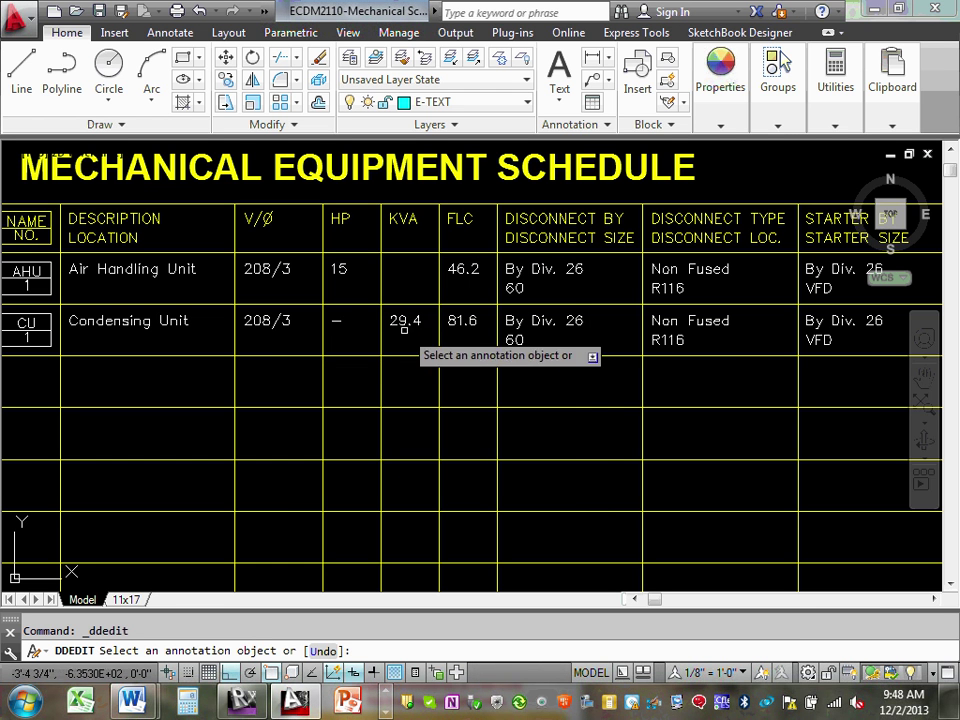
# Step: Set the condensing unit's disconnect size to 100
pyautogui.moveTo(558, 325); pyautogui.dragTo(535, 341, button='middle')
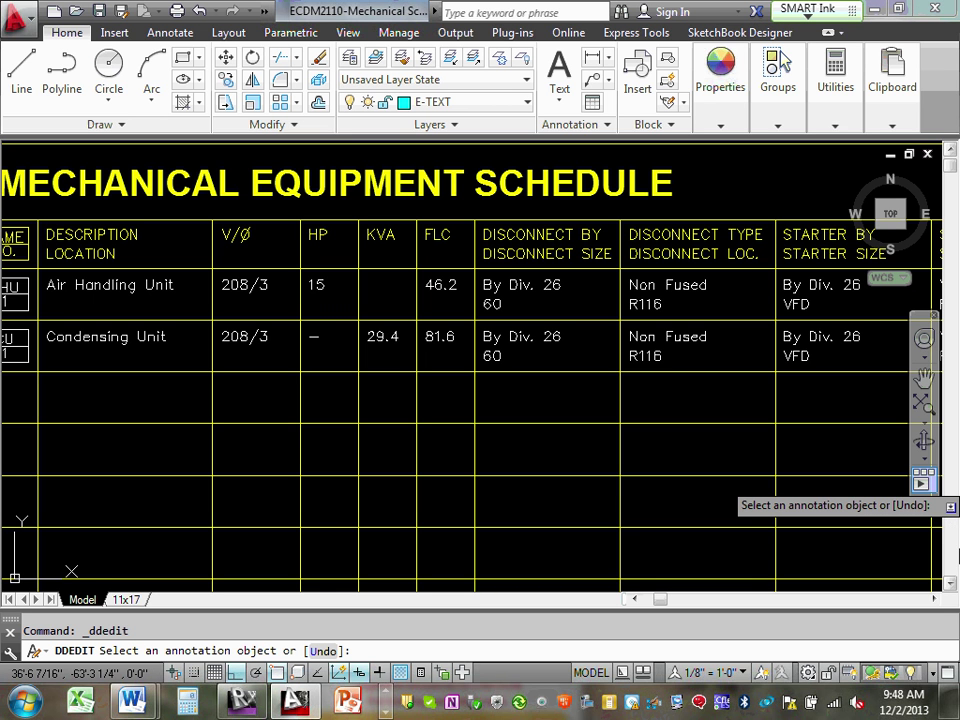
pyautogui.click(492, 355)
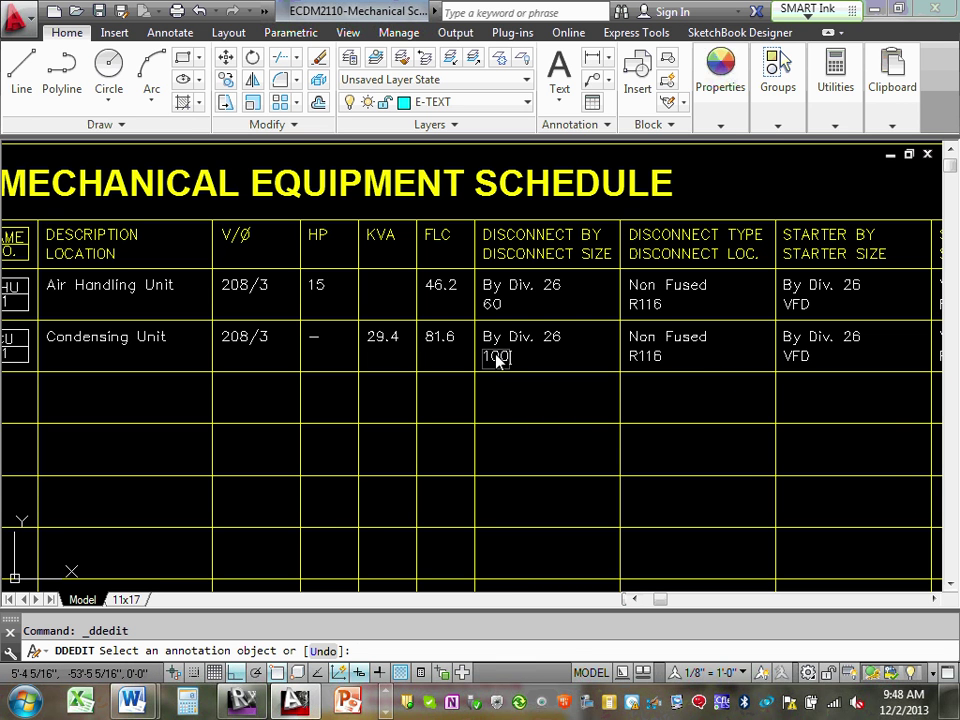
pyautogui.write('100')
pyautogui.press('Return')
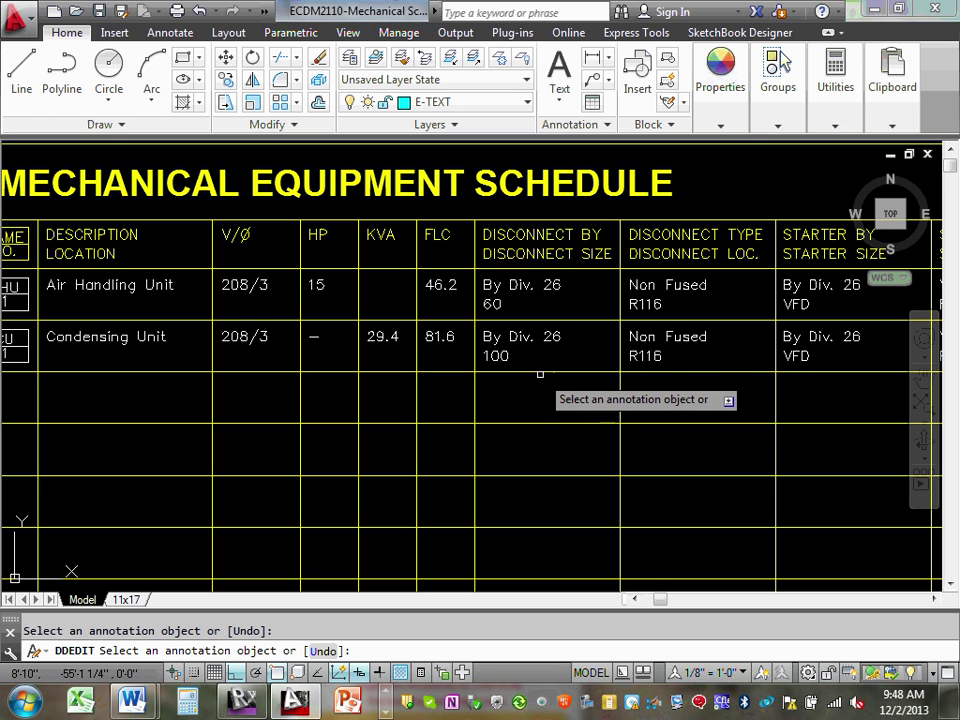
# Step: Change the condensing unit's disconnect type to "Fused", removing the word "Non" and the leading space
pyautogui.scroll(-3, 579, 358)
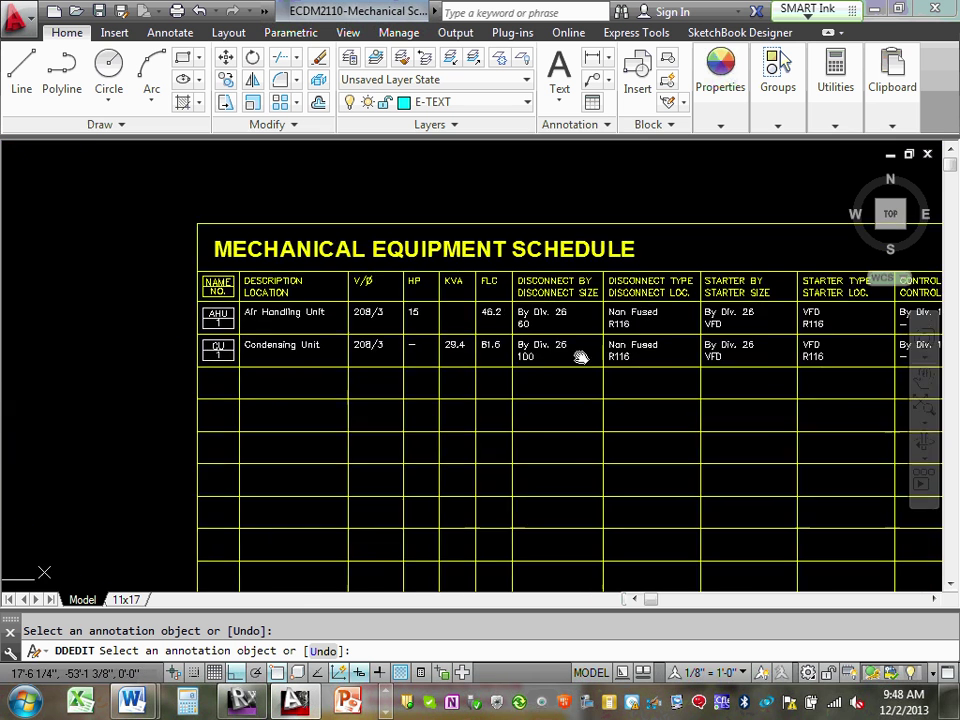
pyautogui.scroll(5, 491, 371)
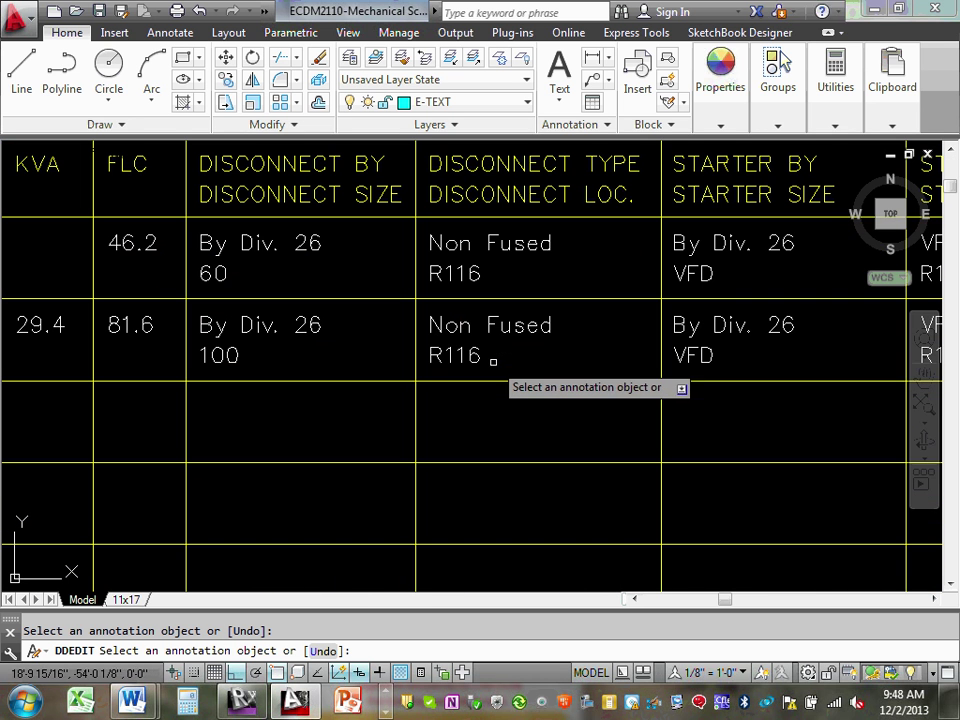
pyautogui.click(462, 325)
pyautogui.click(471, 330)
pyautogui.moveTo(471, 330); pyautogui.dragTo(406, 326)
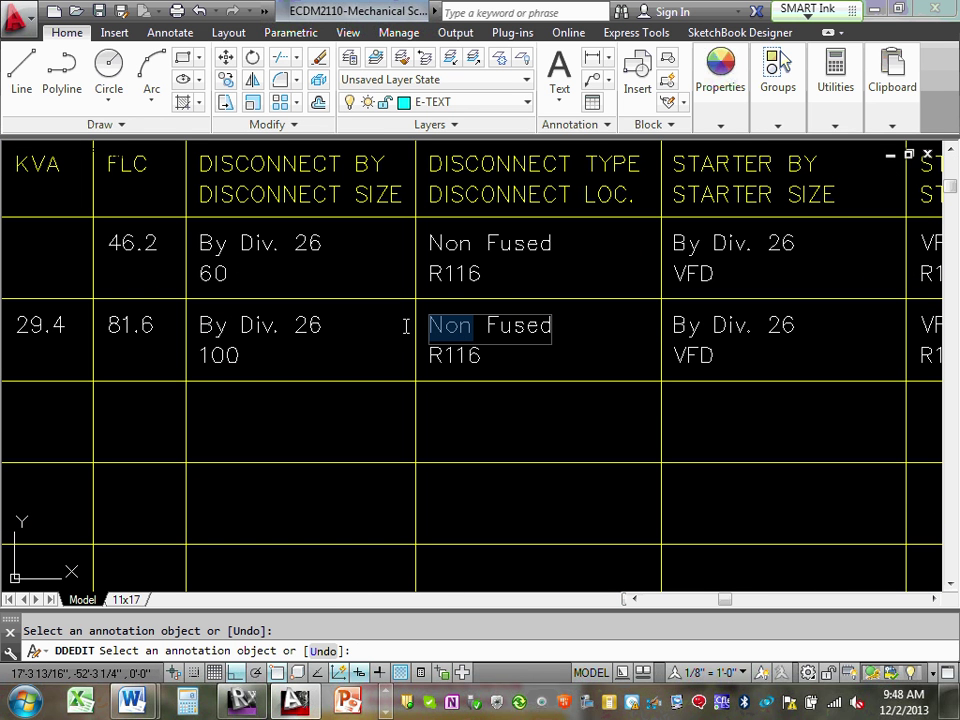
pyautogui.press('Delete')
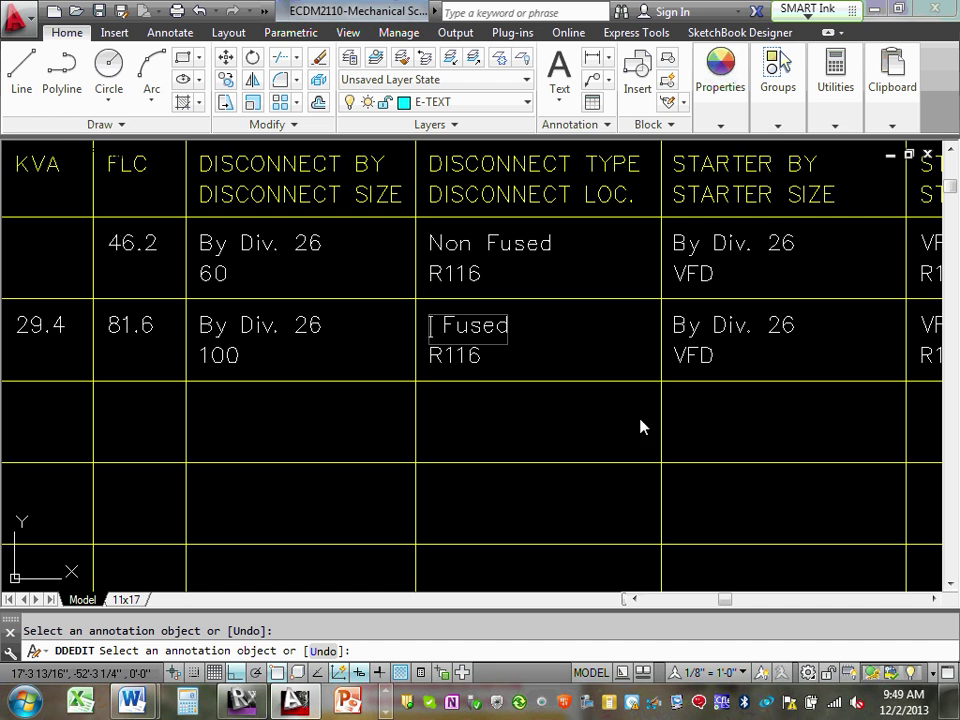
pyautogui.click(480, 364)
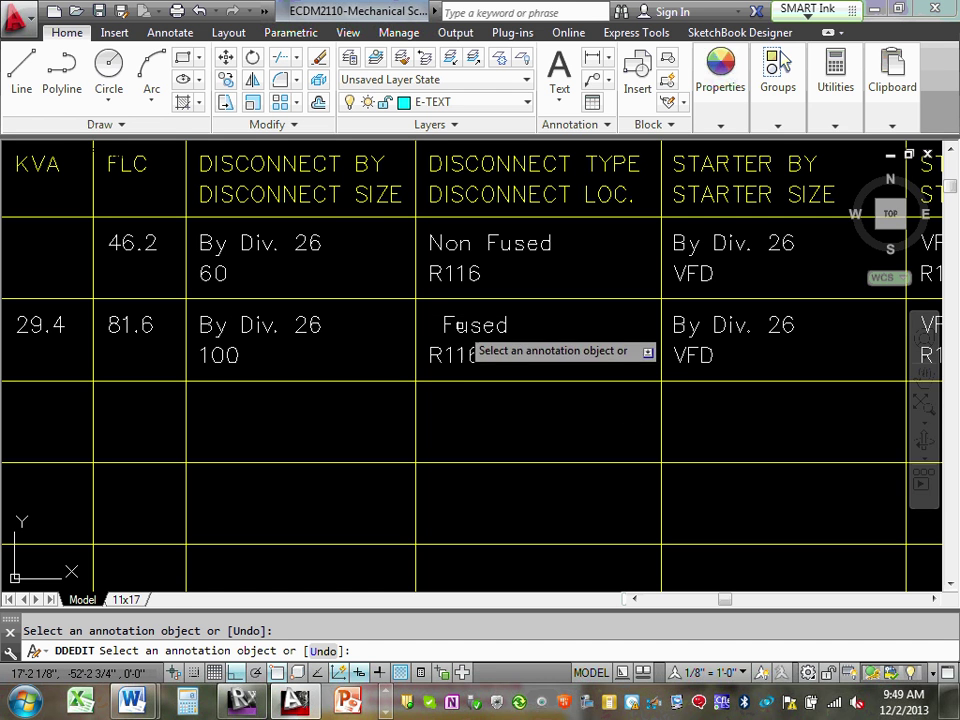
pyautogui.click(452, 326)
pyautogui.click(445, 326)
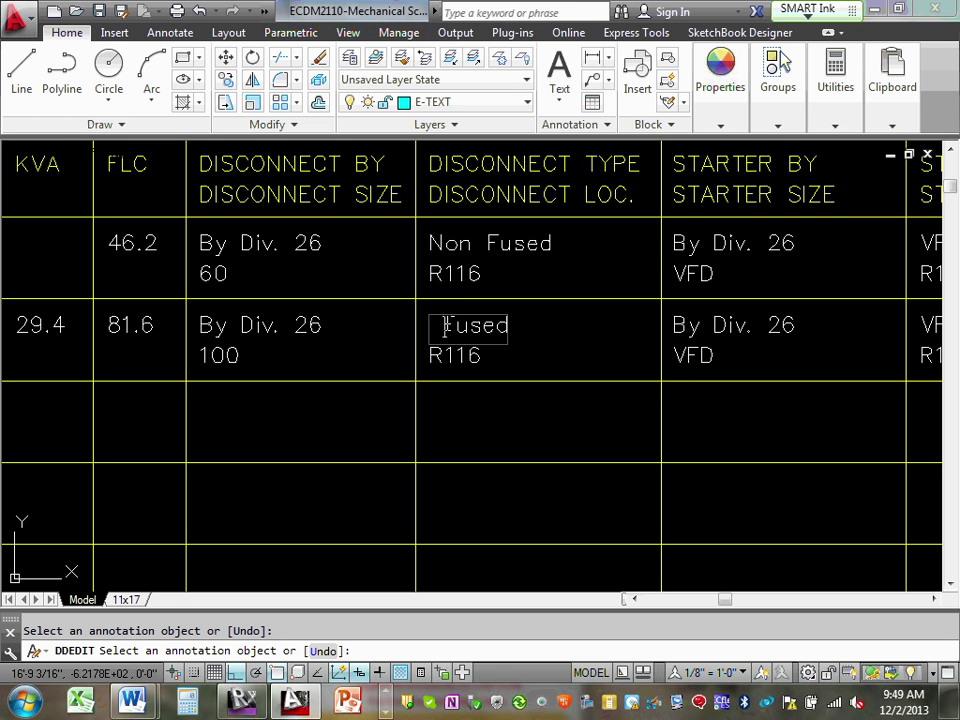
pyautogui.press('Delete')
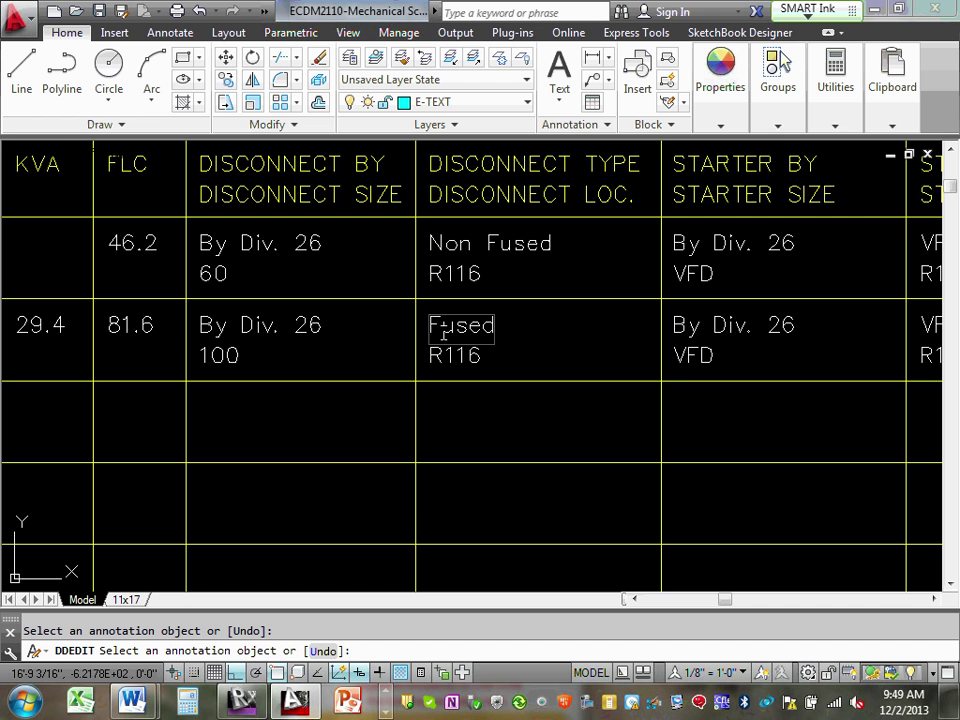
pyautogui.press('Return')
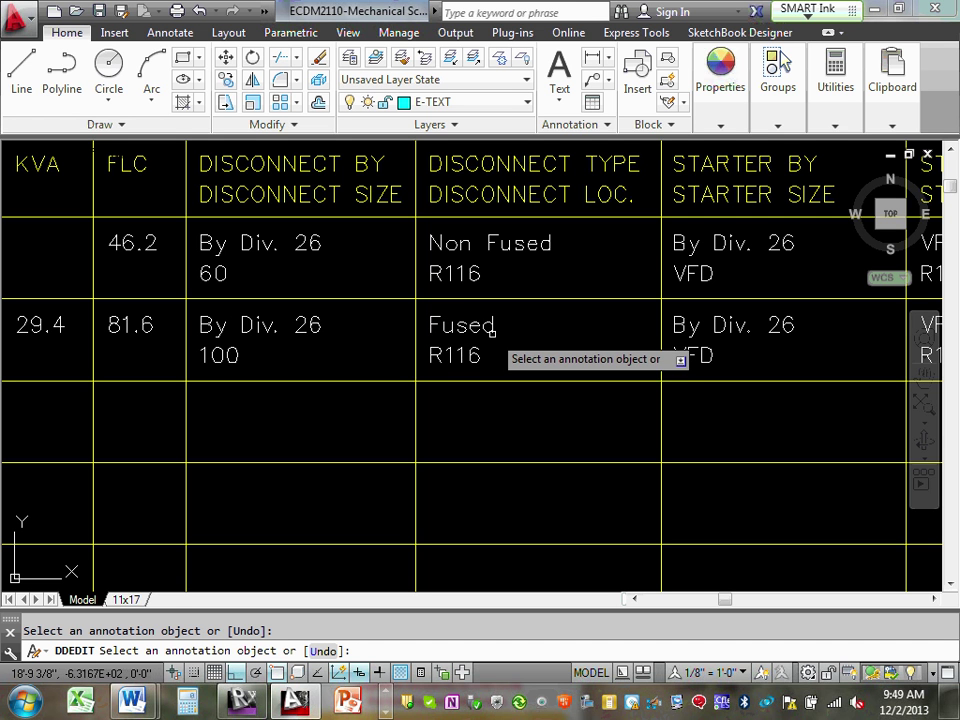
# Step: Change the condensing unit's disconnect location to "outside R116"
pyautogui.click(441, 354)
pyautogui.click(432, 359)
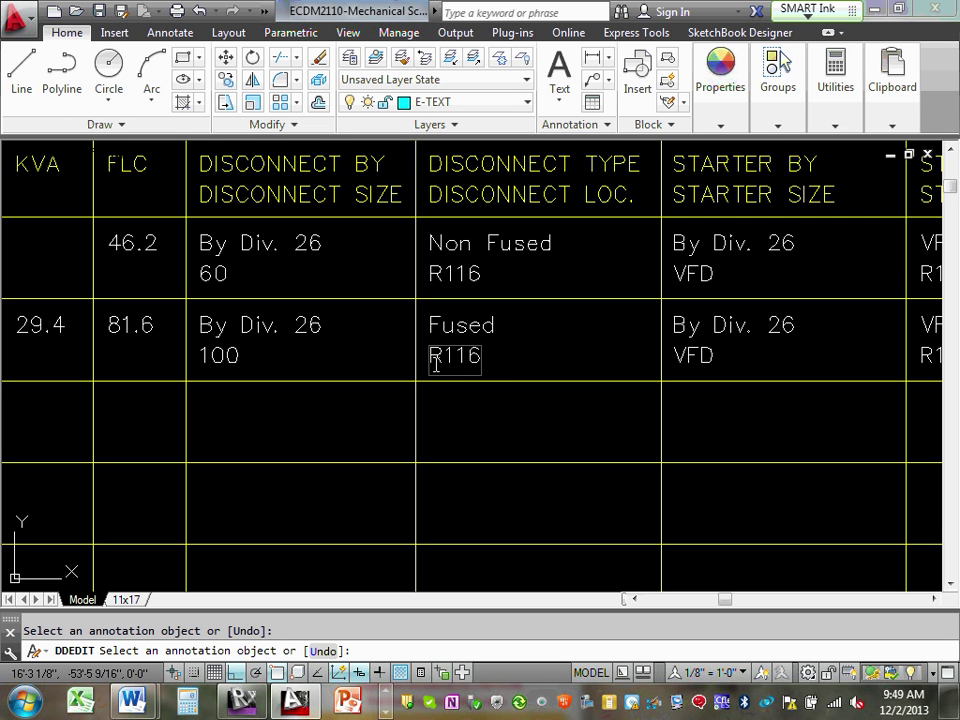
pyautogui.write('outsi')
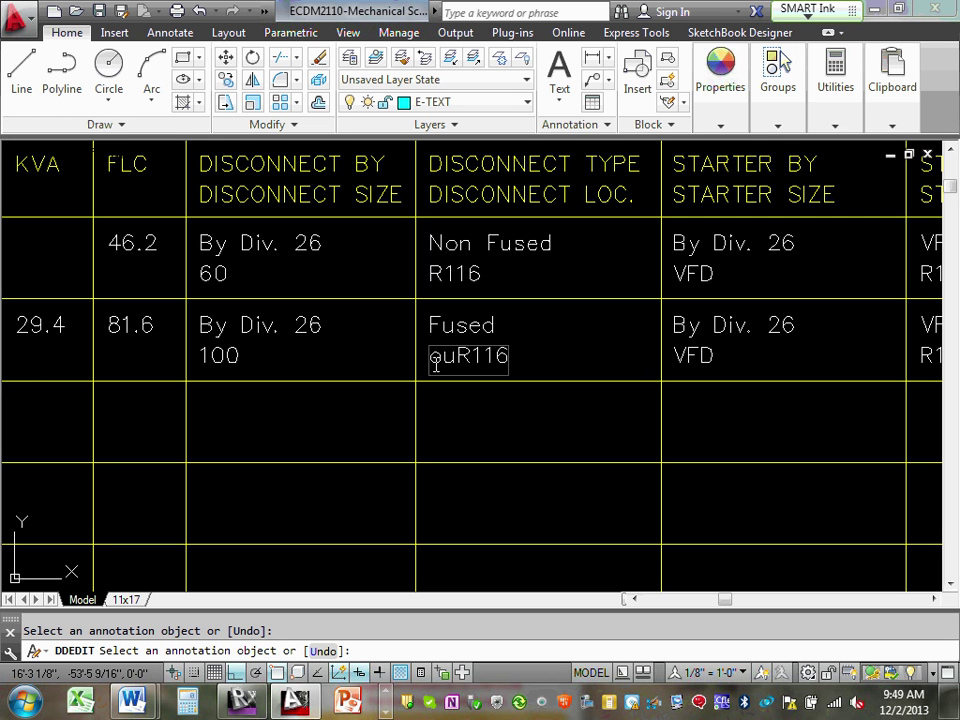
pyautogui.write('de')
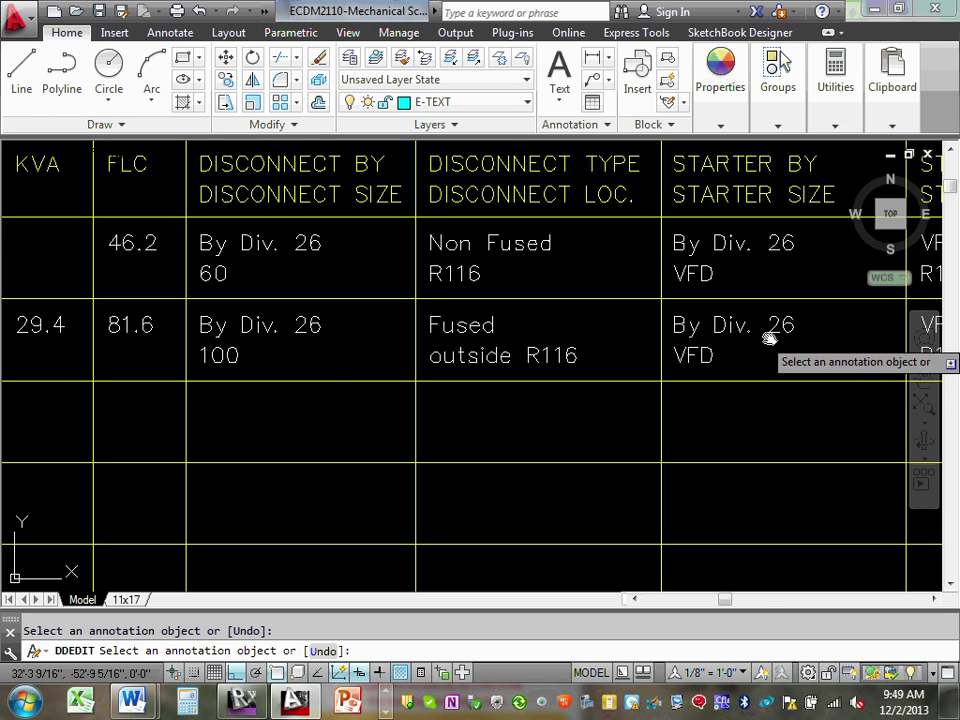
# Step: Open the condensing unit's "By Div. 26" starter text for editing
pyautogui.moveTo(767, 336); pyautogui.dragTo(428, 381, button='middle')
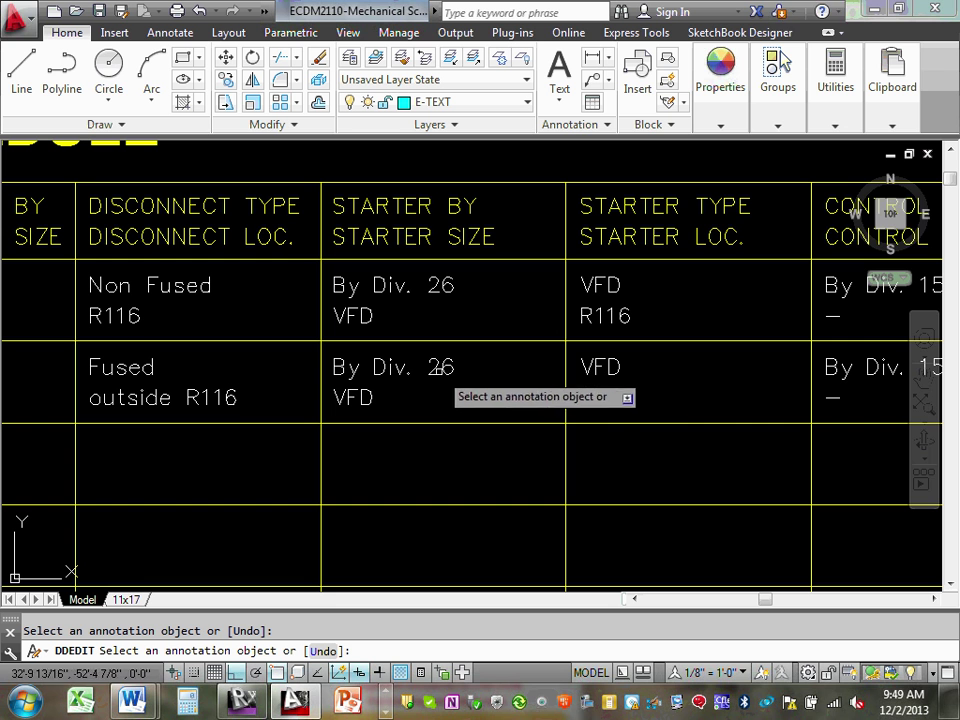
pyautogui.click(441, 367)
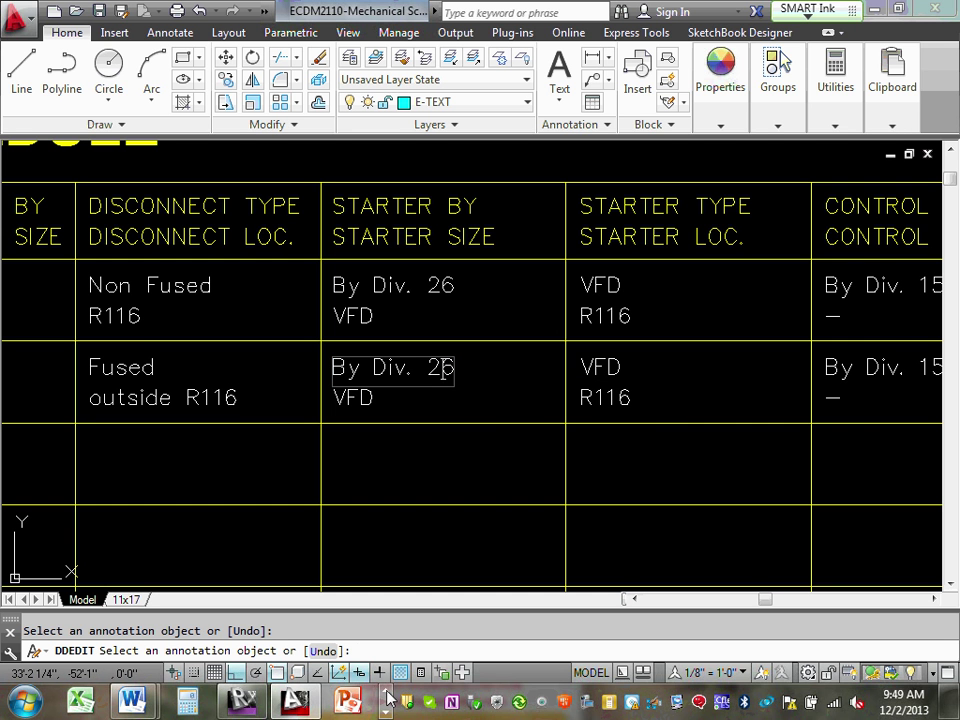
pyautogui.scroll(-1, 350, 706)
# Step: Switch to File Explorer and go back from Work Scope & Schedules to the 2013 Fall-2014 Spring folder
pyautogui.click(350, 706)
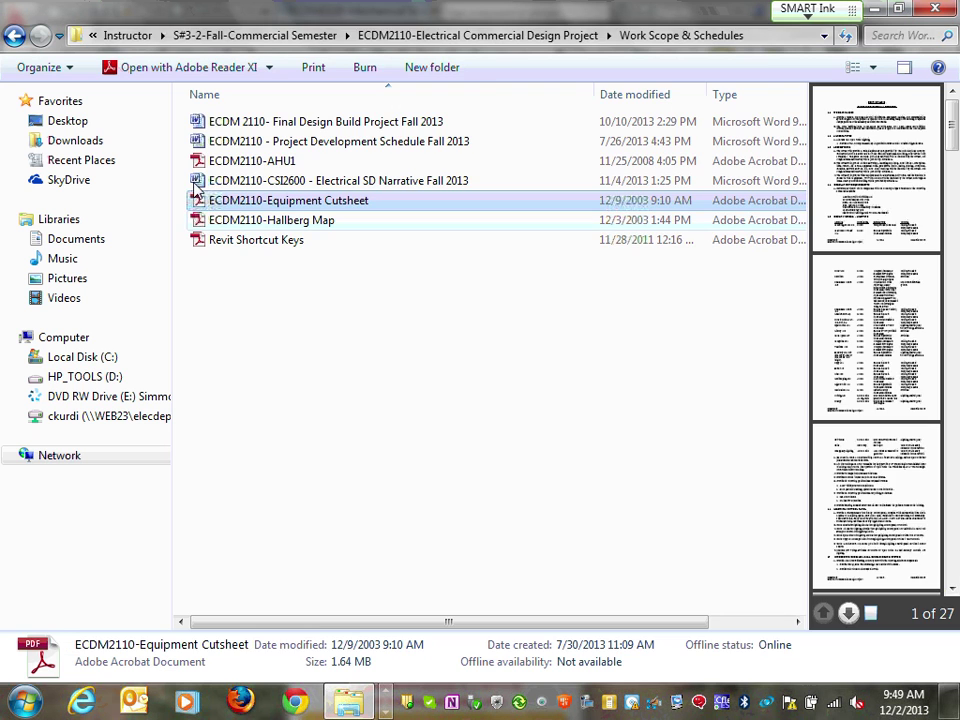
pyautogui.click(14, 36)
pyautogui.click(14, 36)
pyautogui.click(14, 36)
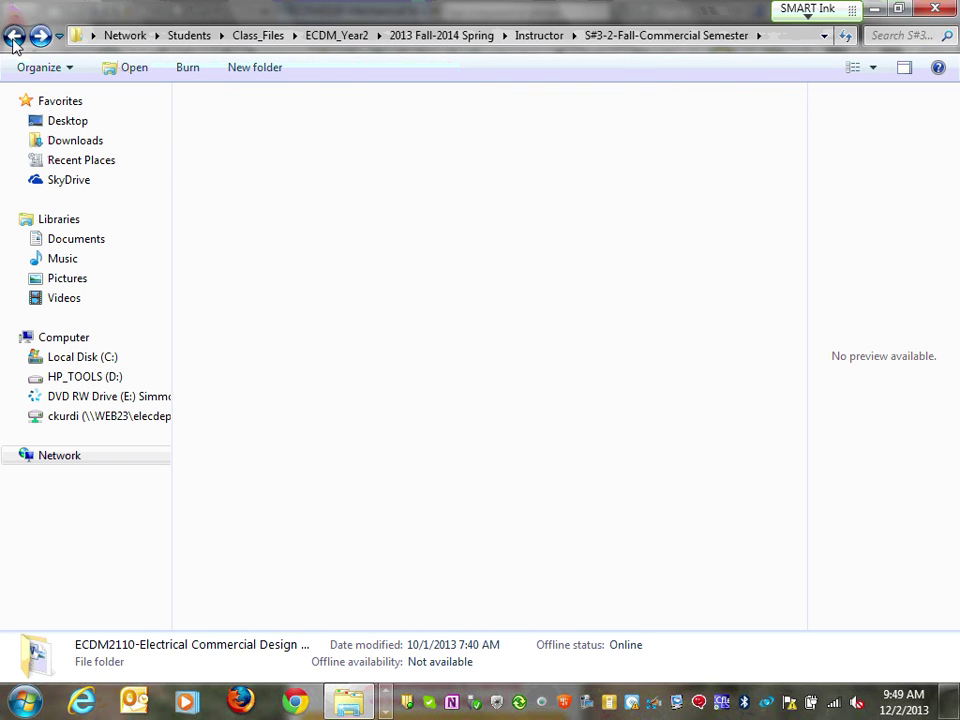
pyautogui.click(14, 36)
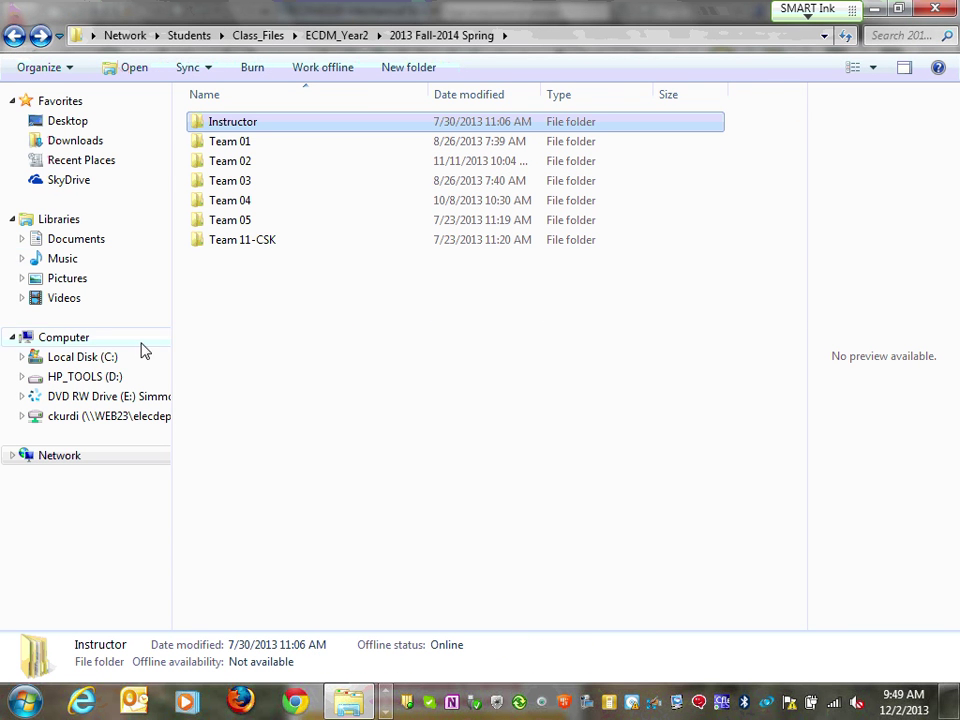
# Step: Browse from the Desktop's personal folder shortcut through 01-Electrical Department, 01-Academic, ECDM and SPEC-MCE-2011 to the Spec folder
pyautogui.click(50, 121)
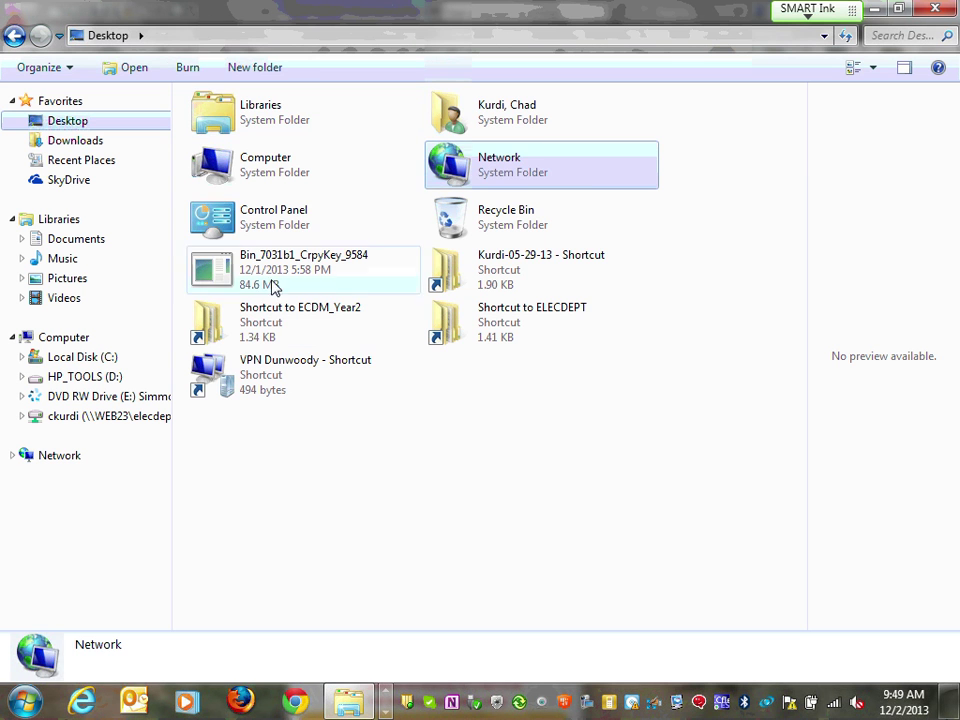
pyautogui.click(510, 265)
pyautogui.doubleClick(510, 265)
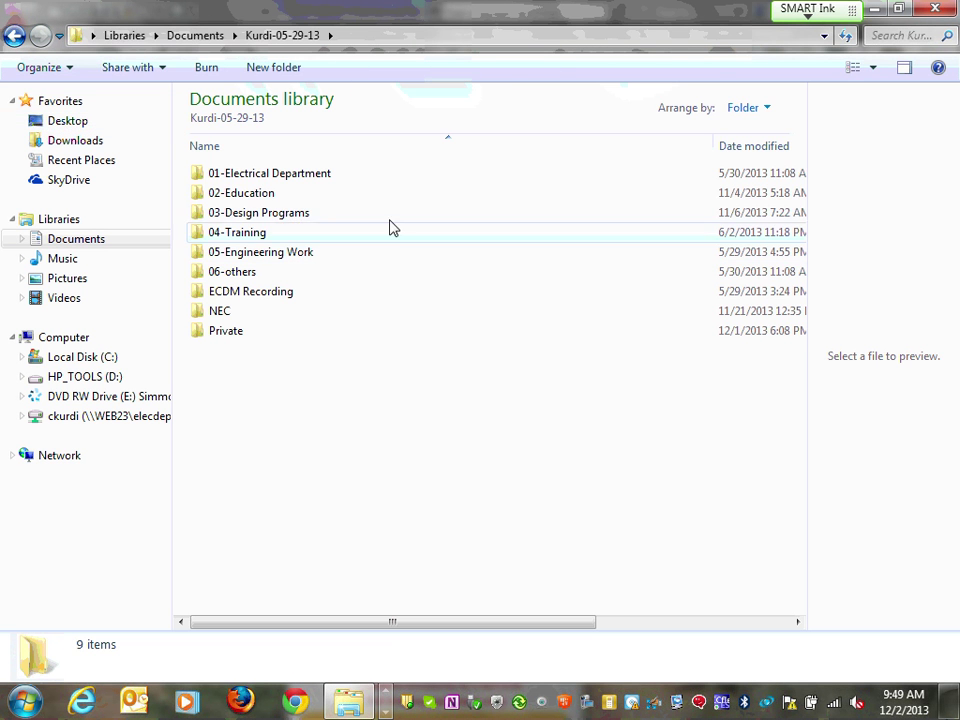
pyautogui.doubleClick(284, 175)
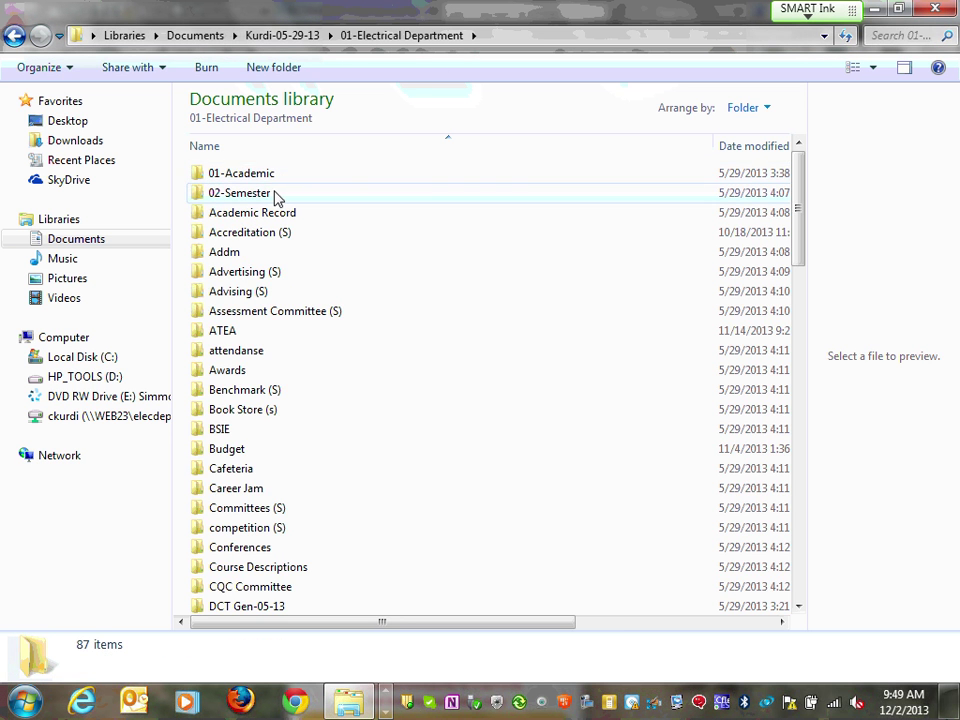
pyautogui.doubleClick(272, 178)
pyautogui.doubleClick(238, 195)
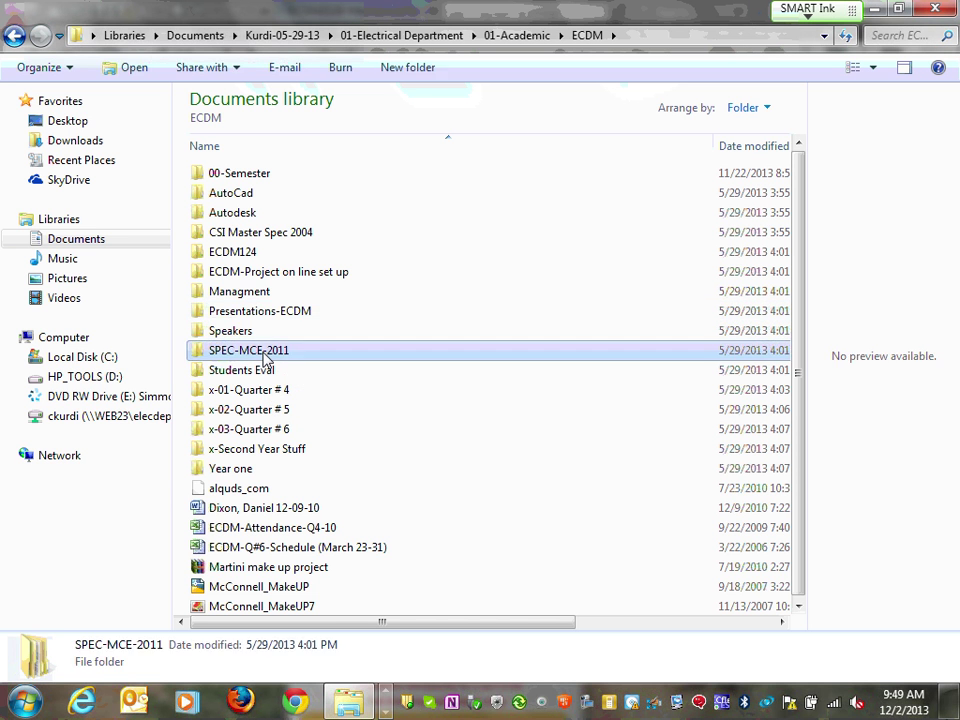
pyautogui.doubleClick(321, 356)
pyautogui.doubleClick(225, 183)
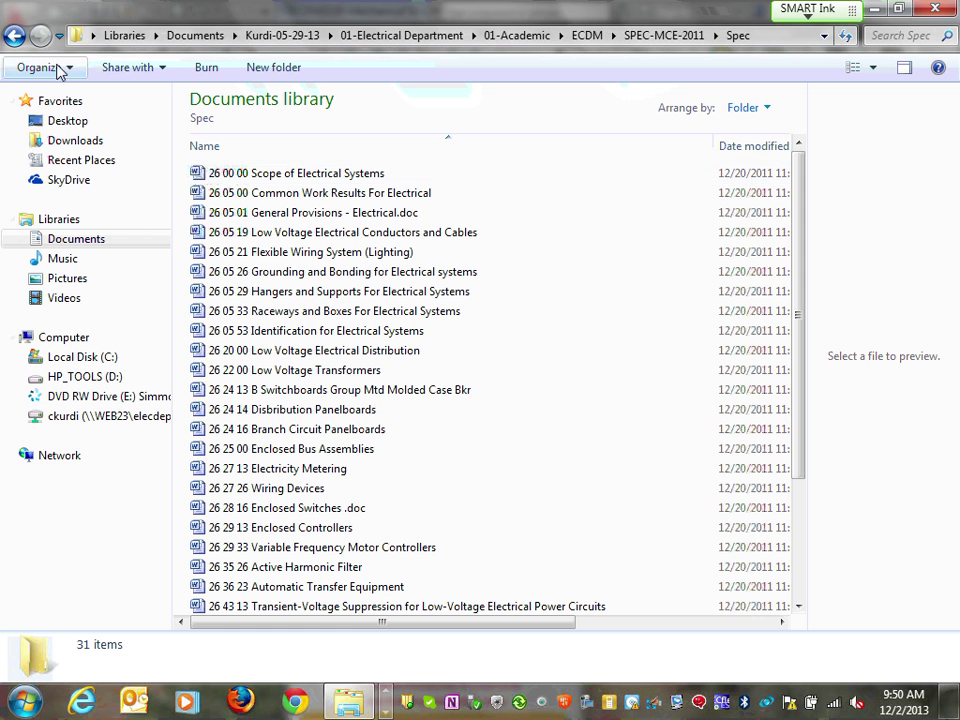
# Step: Go back to the ECDM folder and open the "Masterformat 49 div" PDF from CSI Master Spec 2004
pyautogui.click(13, 37)
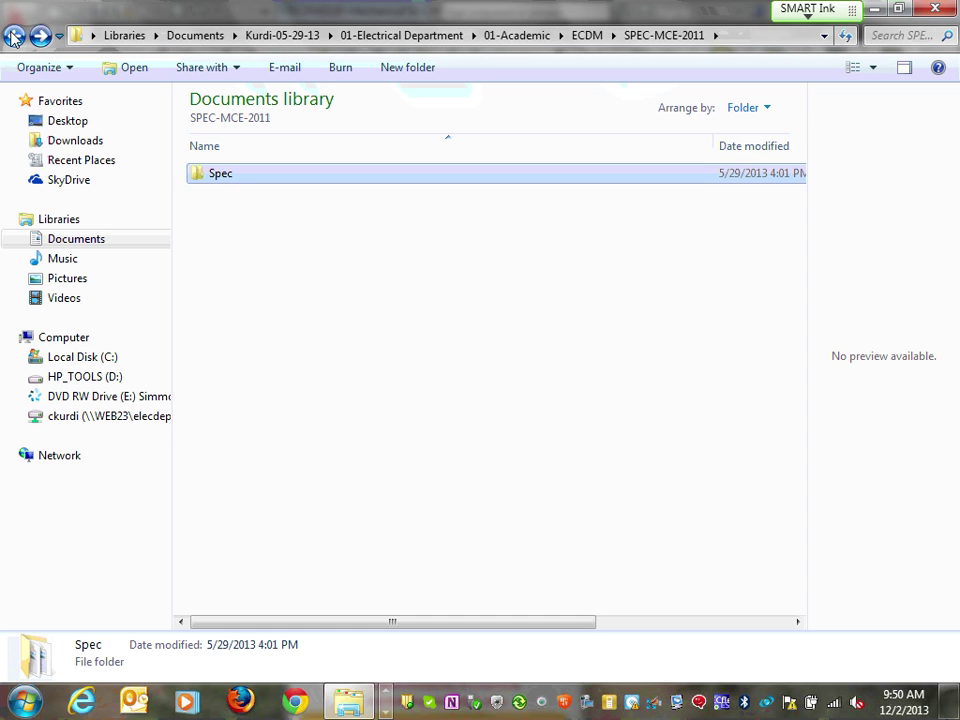
pyautogui.click(13, 37)
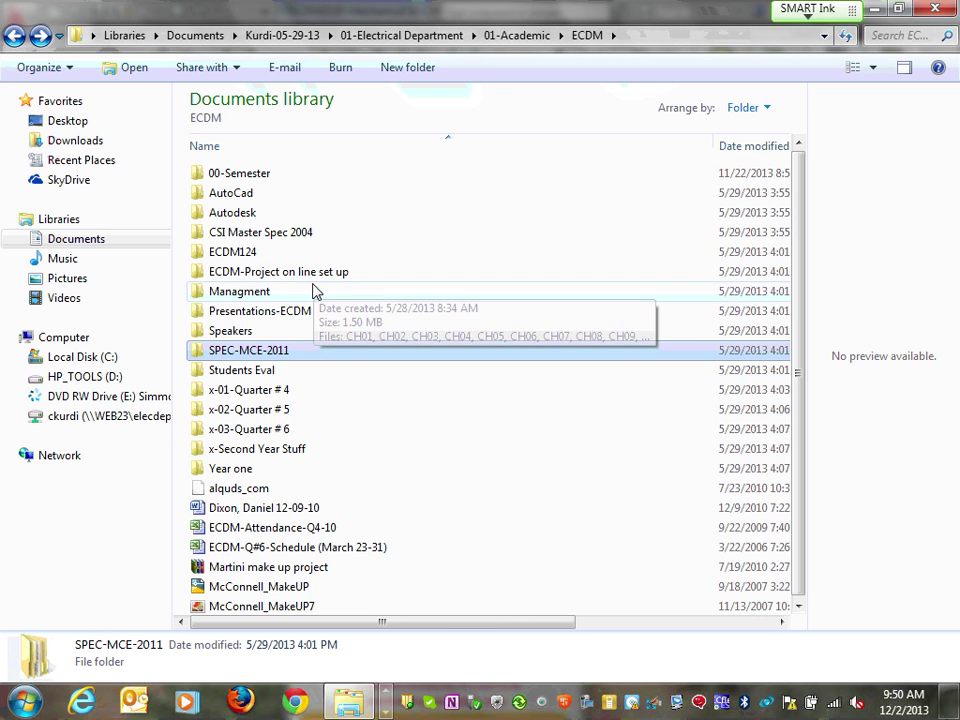
pyautogui.click(296, 235)
pyautogui.doubleClick(296, 235)
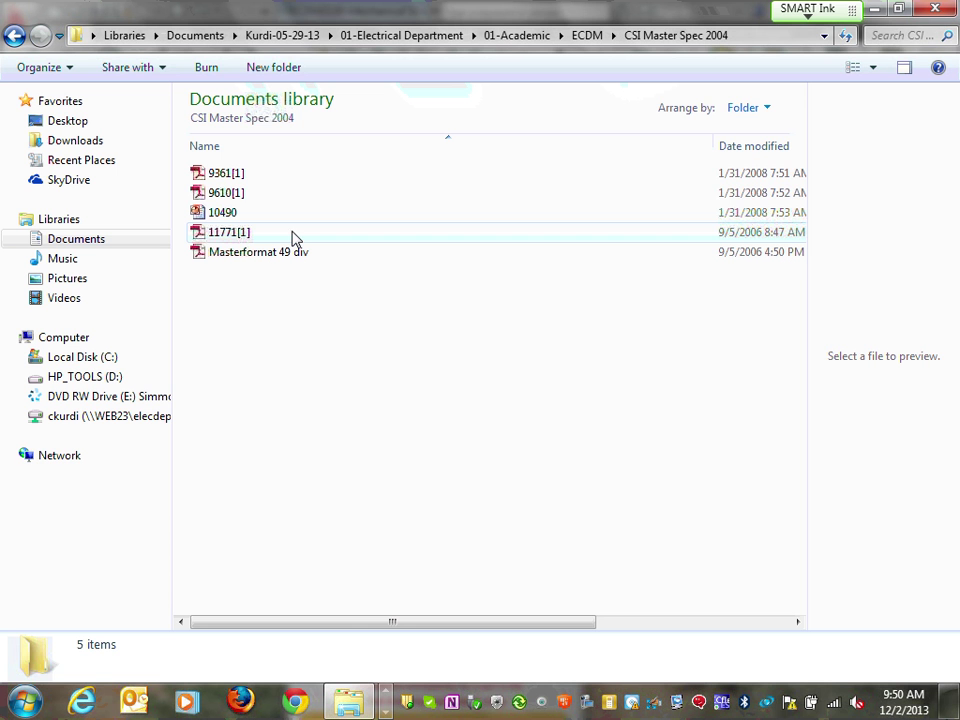
pyautogui.click(248, 175)
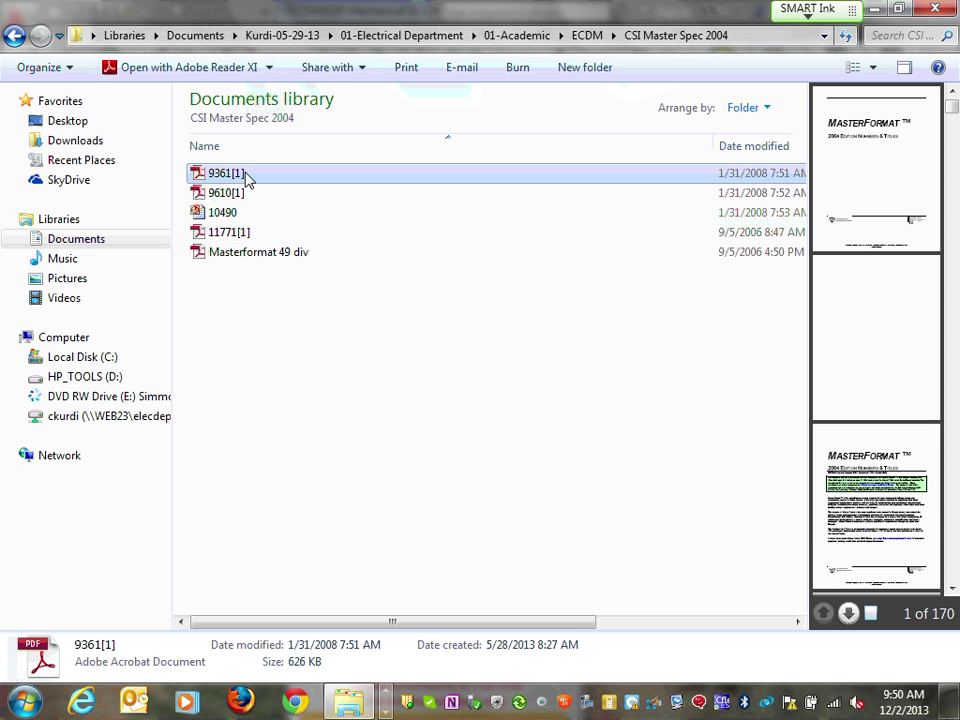
pyautogui.doubleClick(281, 254)
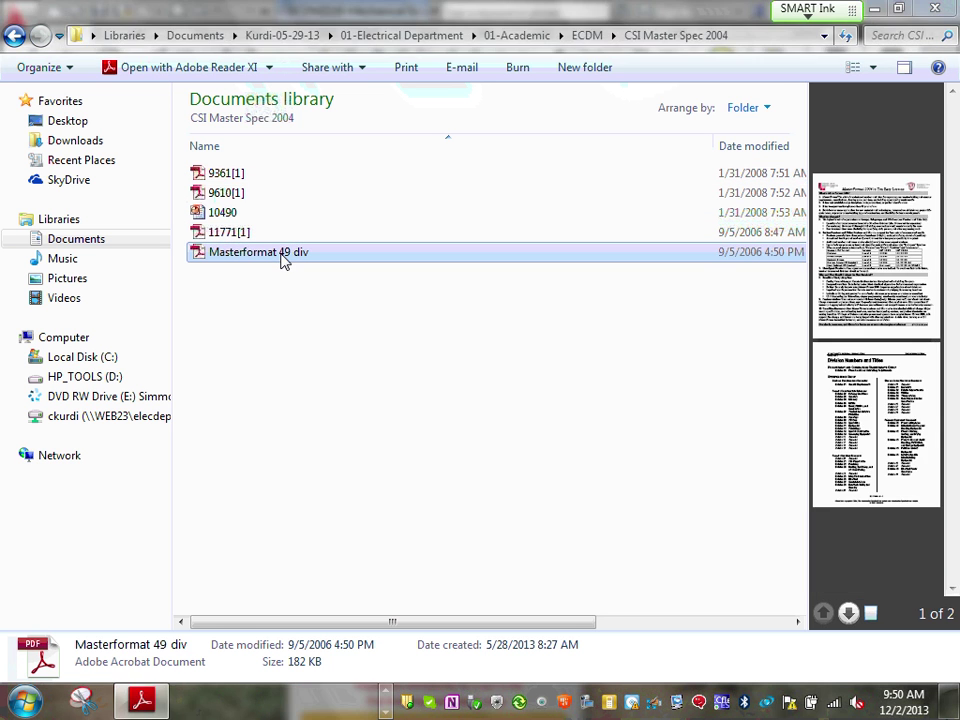
# Step: Read the MasterFormat division numbers and titles on page 2, including the Facility Services Subgroup
pyautogui.scroll(-10, 404, 340)
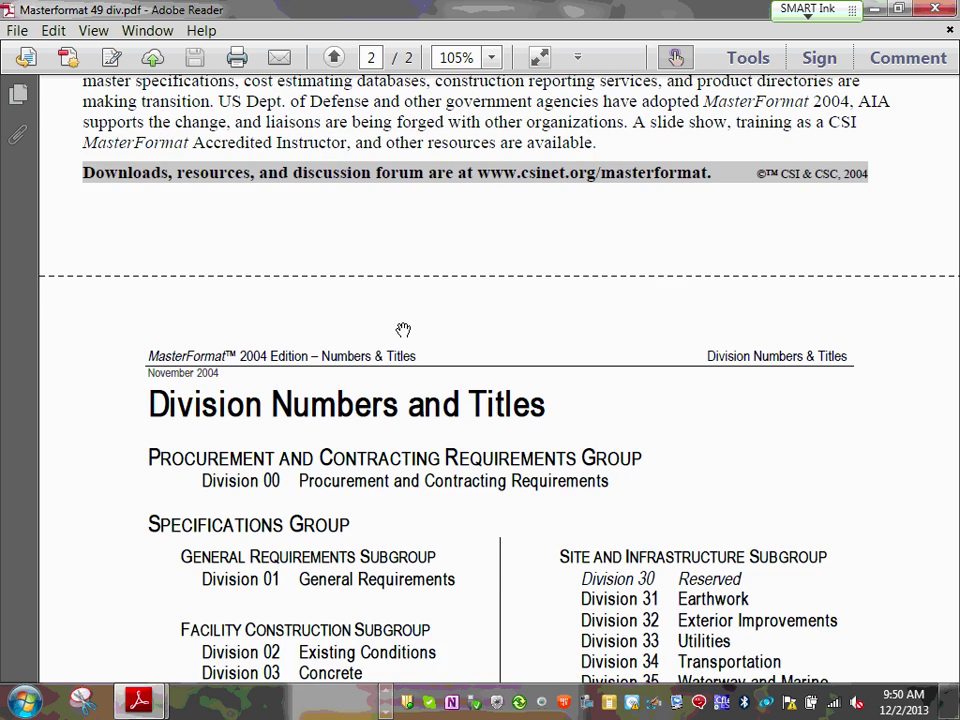
pyautogui.scroll(-2, 403, 330)
pyautogui.scroll(-15, 405, 325)
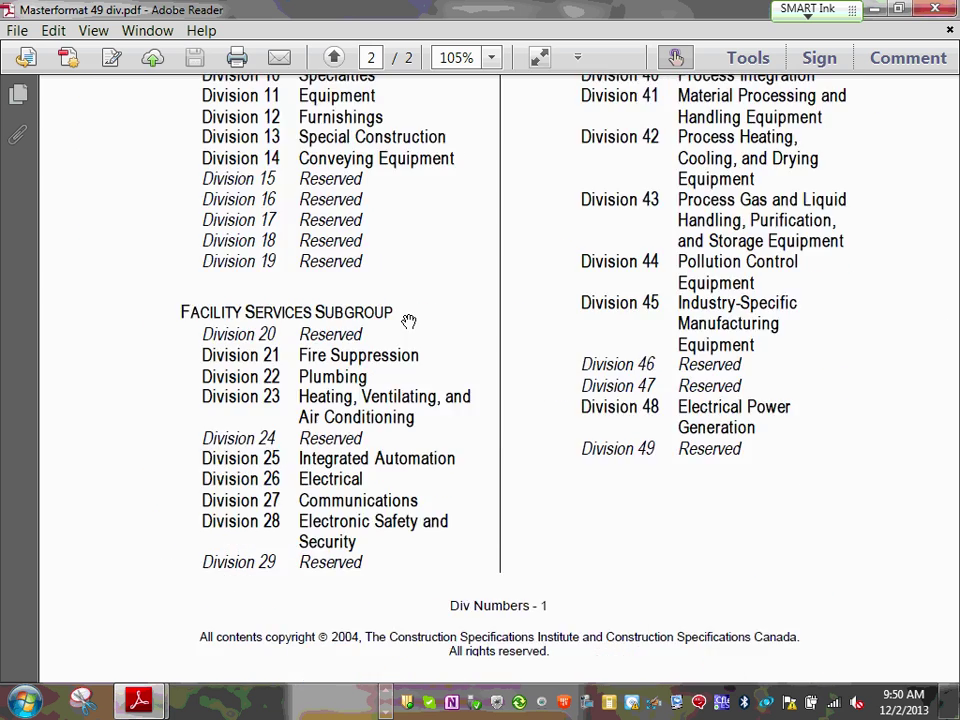
pyautogui.scroll(4, 405, 322)
pyautogui.scroll(-4, 400, 322)
pyautogui.scroll(3, 330, 420)
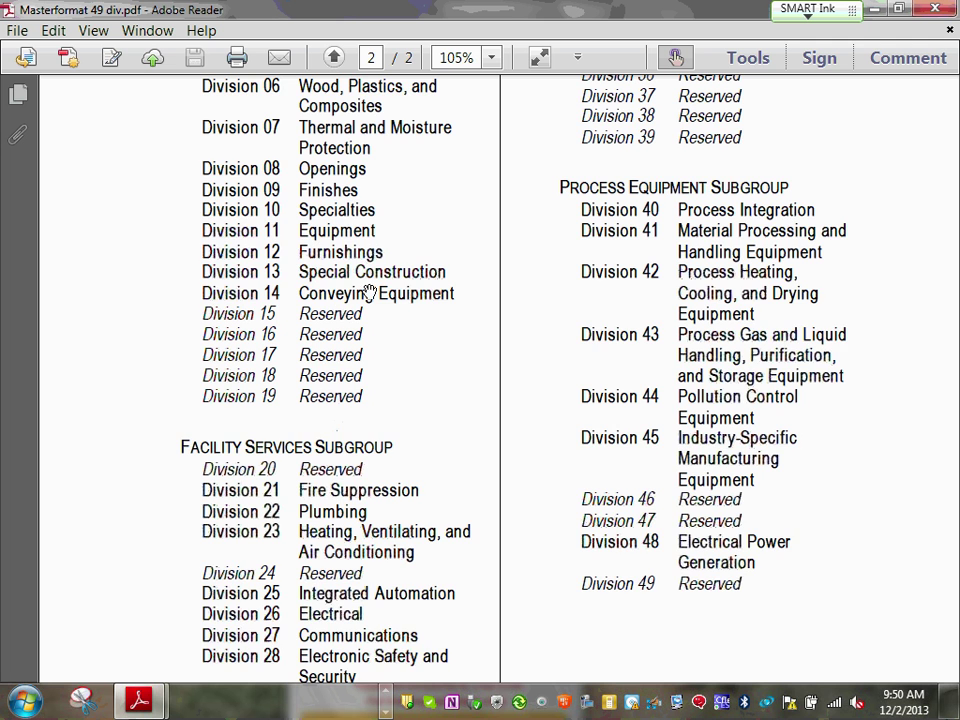
pyautogui.scroll(-3, 369, 293)
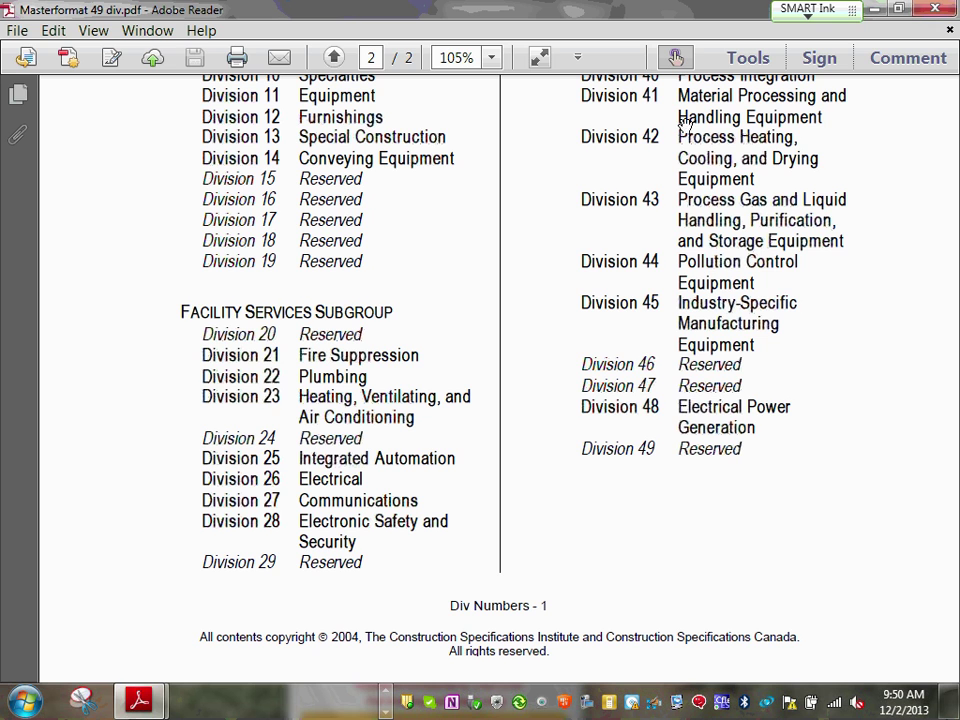
# Step: Return to the AutoCAD schedule and change the condensing unit's starter provider to "By Div. 23"
pyautogui.click(875, 10)
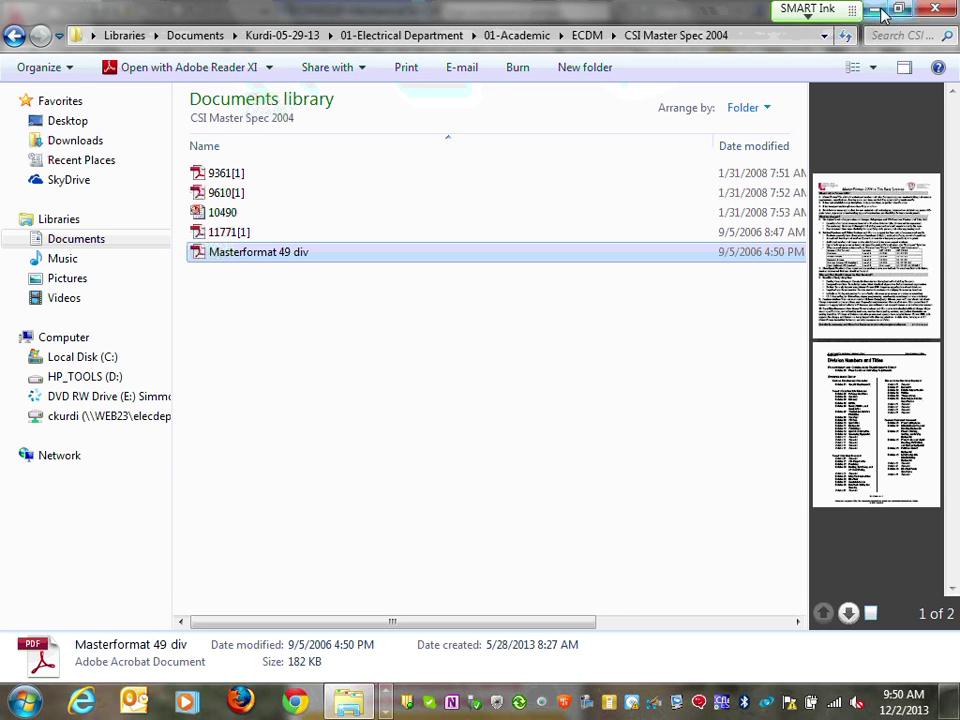
pyautogui.click(880, 10)
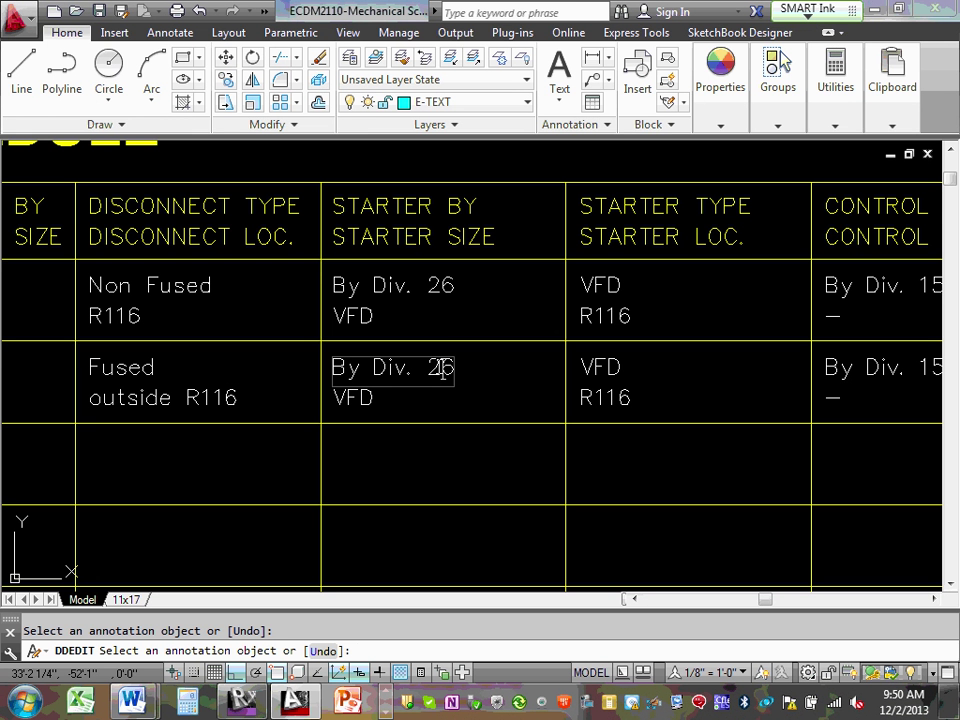
pyautogui.moveTo(431, 368); pyautogui.dragTo(453, 370)
pyautogui.write('23')
# Step: Replace the condensing unit's starter size with "--"
pyautogui.click(367, 408)
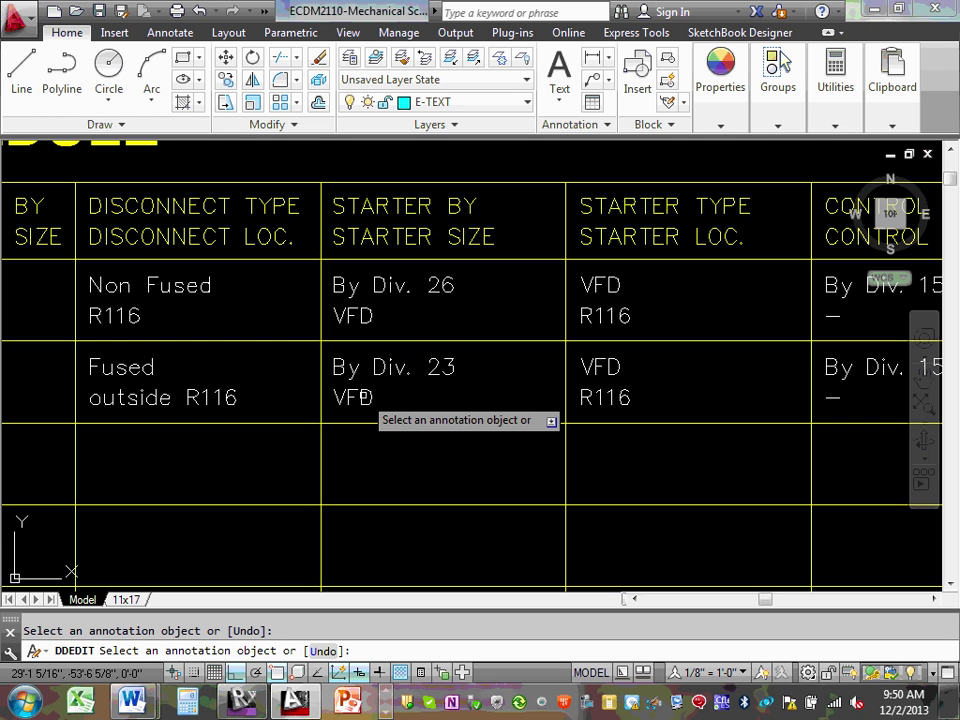
pyautogui.click(362, 405)
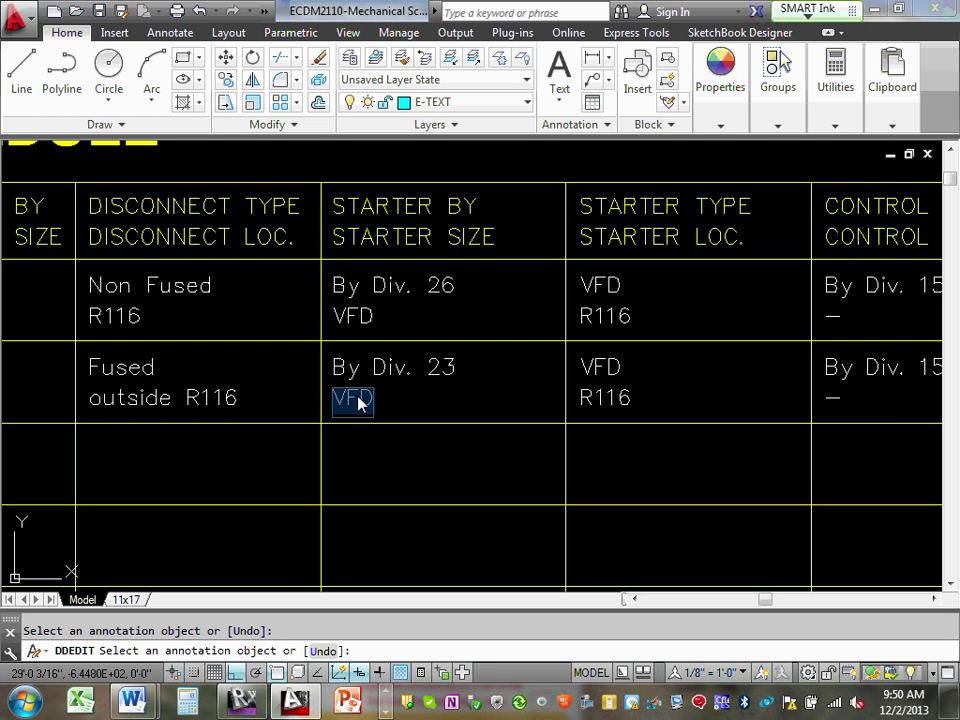
pyautogui.write('--')
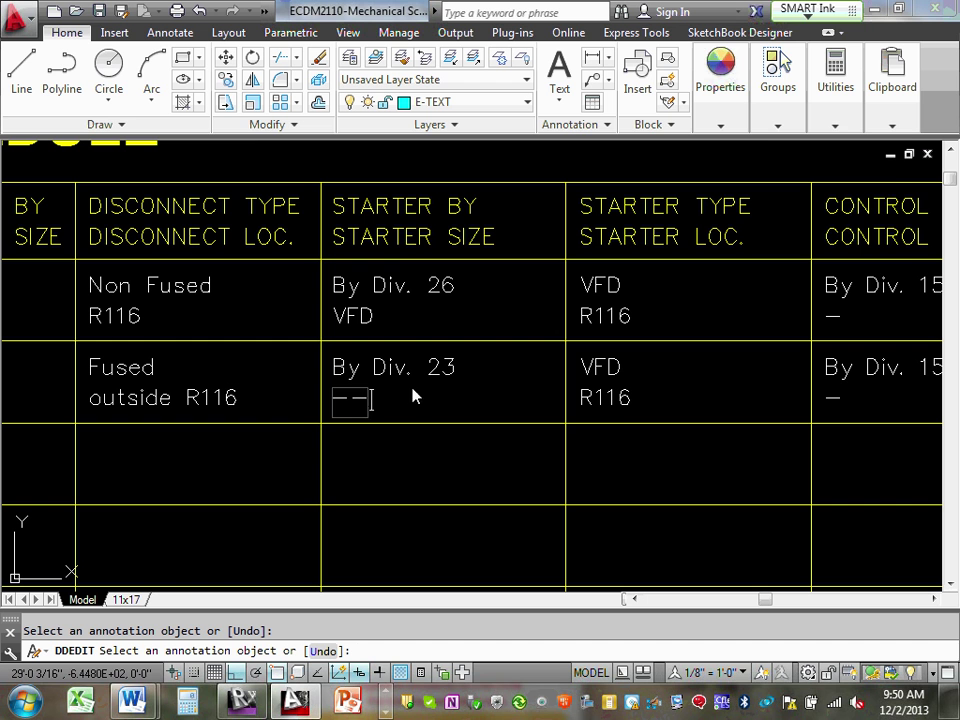
# Step: Replace the condensing unit's starter type with "---" and its starter location with "--"
pyautogui.click(607, 372)
pyautogui.click(609, 370)
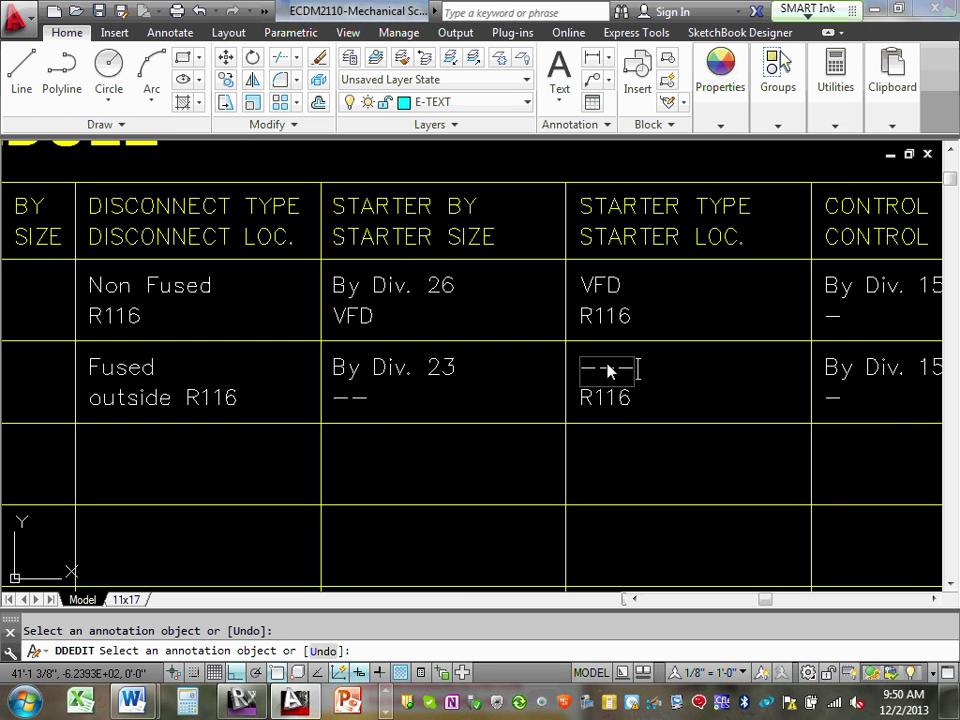
pyautogui.write('---')
pyautogui.click(612, 400)
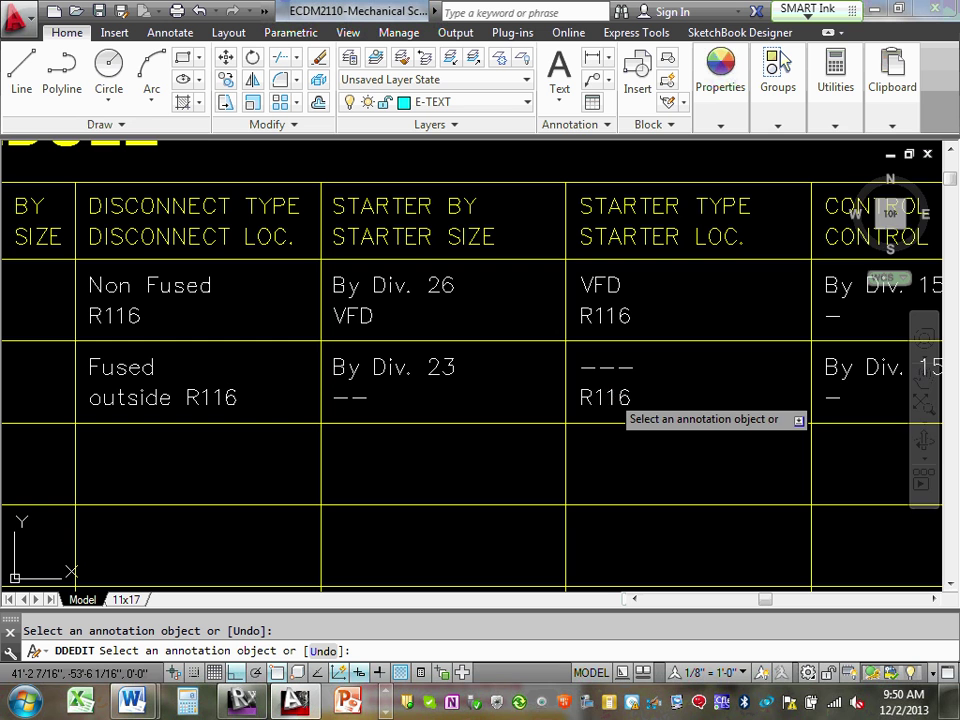
pyautogui.click(612, 400)
pyautogui.write('---')
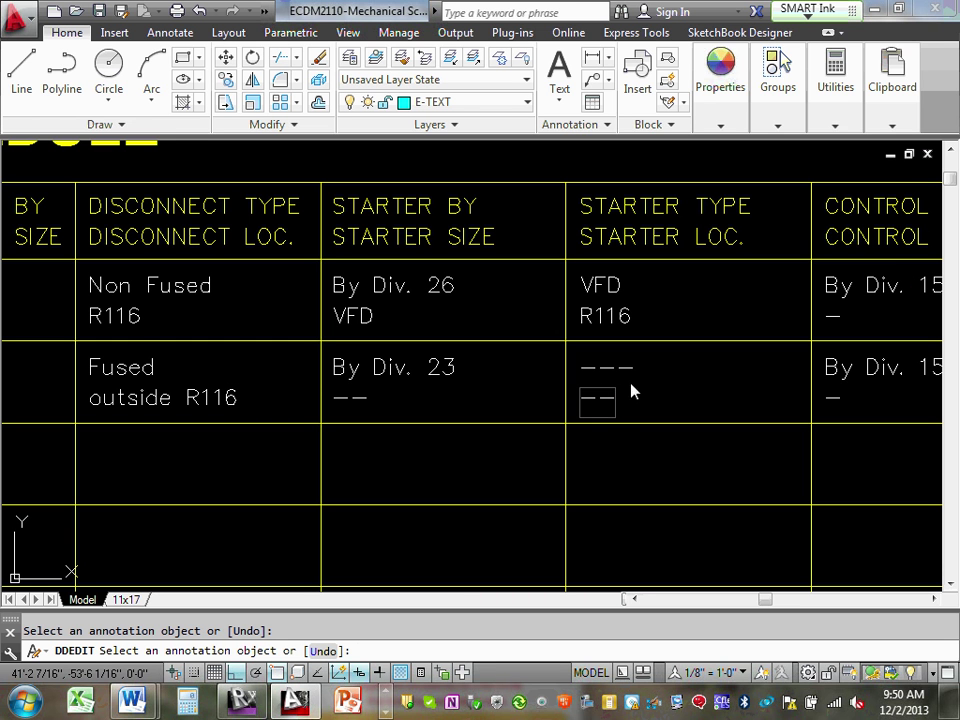
# Step: Shorten the condensing unit's starter type entry to "--"
pyautogui.click(632, 372)
pyautogui.click(630, 373)
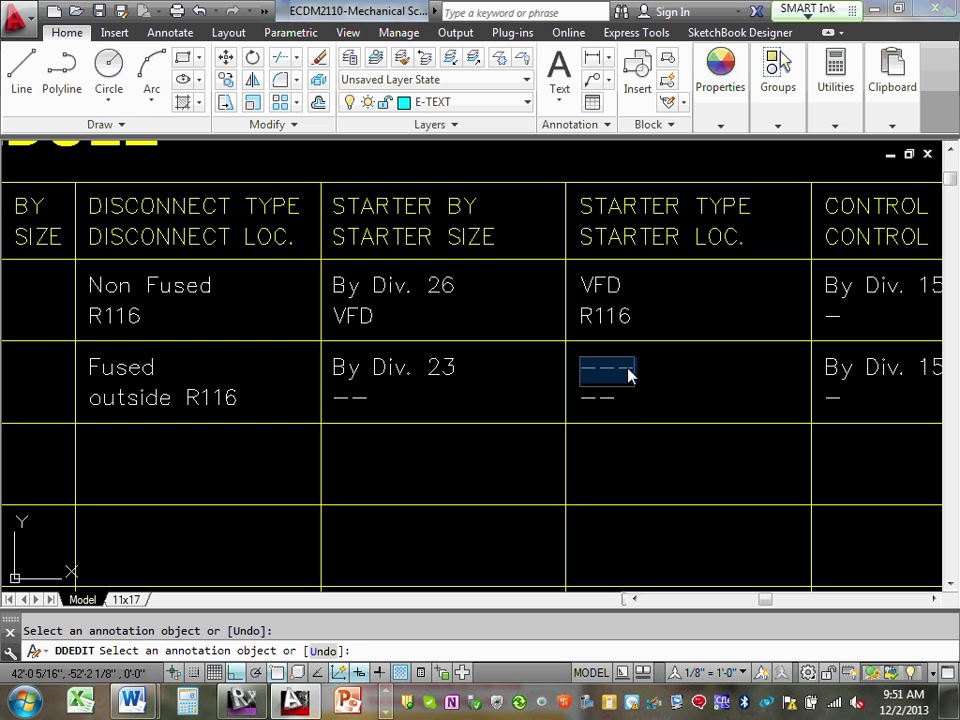
pyautogui.click(620, 373)
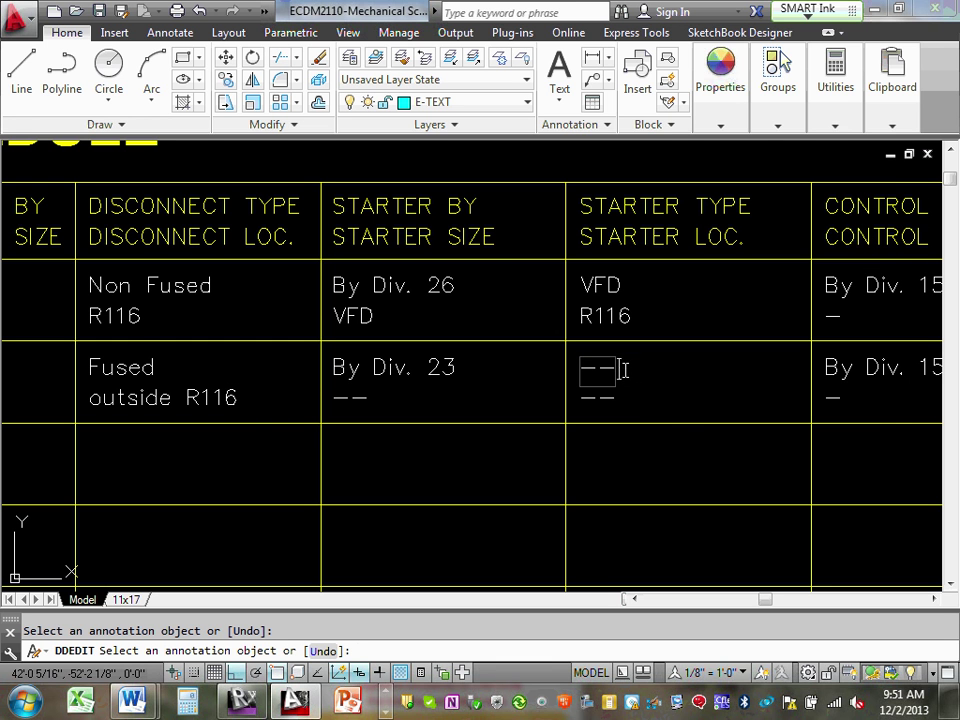
pyautogui.click(682, 422)
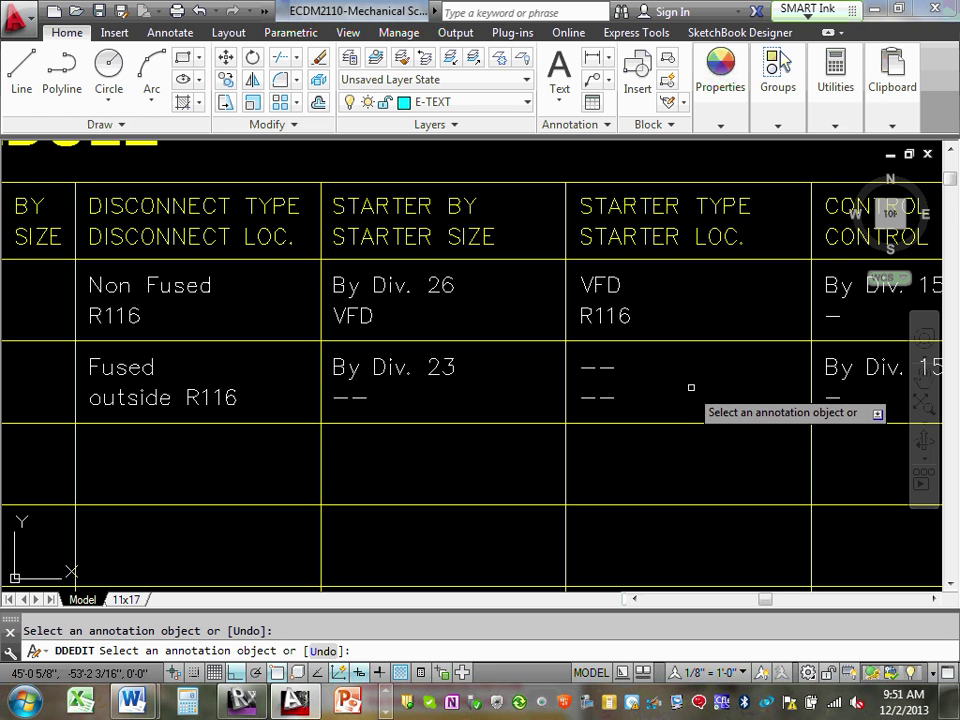
# Step: Change the condensing unit's control provider to "By Div. 23"
pyautogui.scroll(3, 690, 388)
pyautogui.moveTo(660, 379); pyautogui.dragTo(613, 364, button='middle')
pyautogui.scroll(-8, 590, 375)
pyautogui.scroll(6, 569, 382)
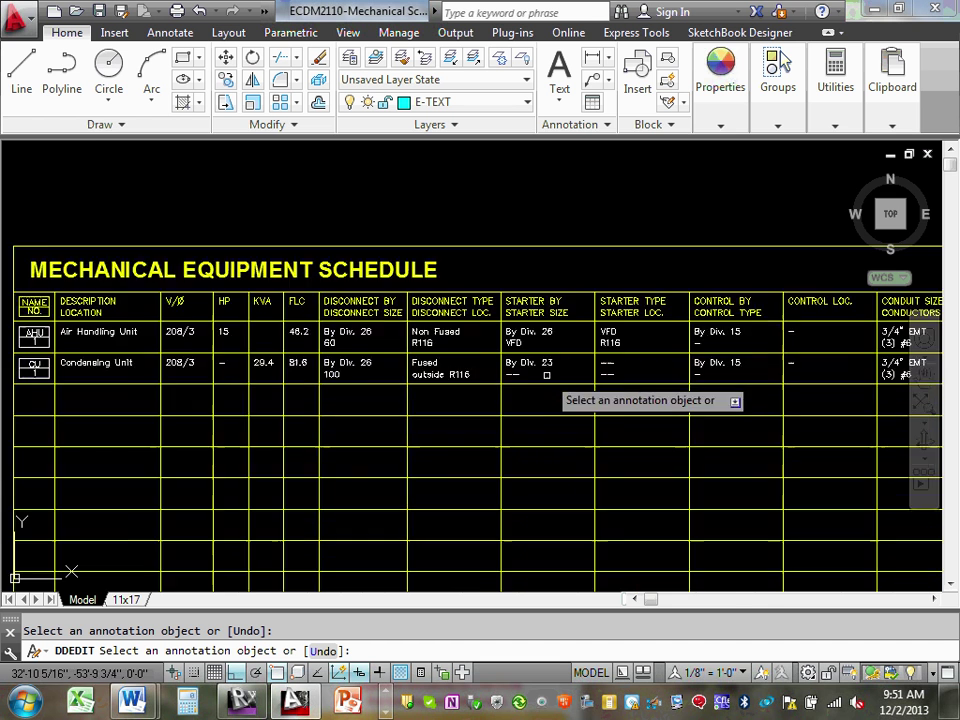
pyautogui.moveTo(572, 366); pyautogui.dragTo(336, 343, button='middle')
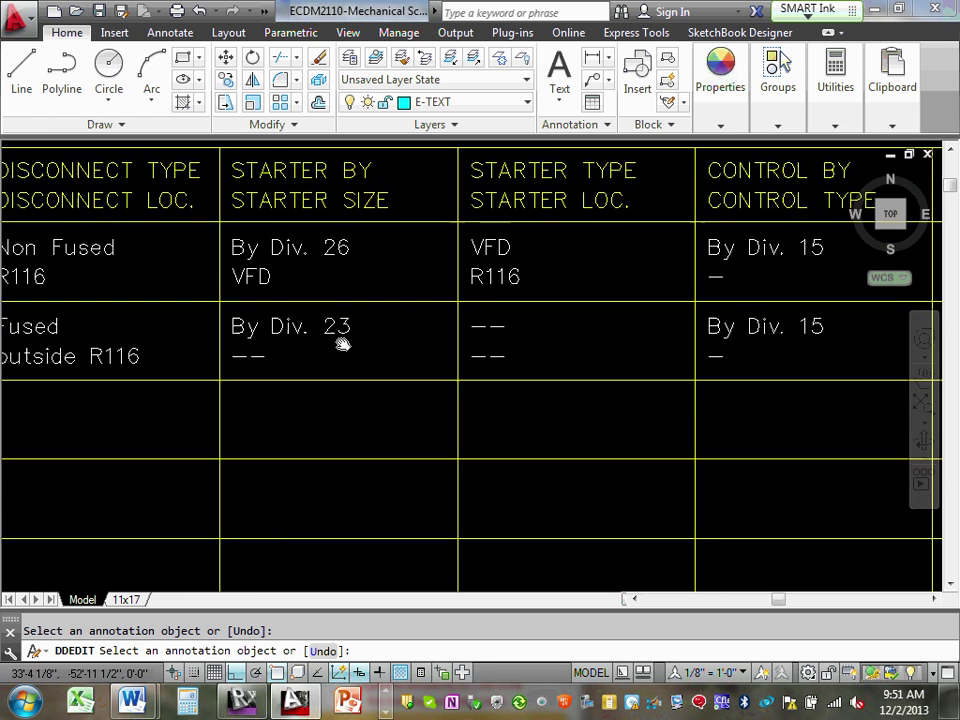
pyautogui.scroll(2, 546, 362)
pyautogui.scroll(-4, 561, 369)
pyautogui.moveTo(603, 355); pyautogui.dragTo(439, 377, button='middle')
pyautogui.moveTo(577, 370); pyautogui.dragTo(390, 364, button='middle')
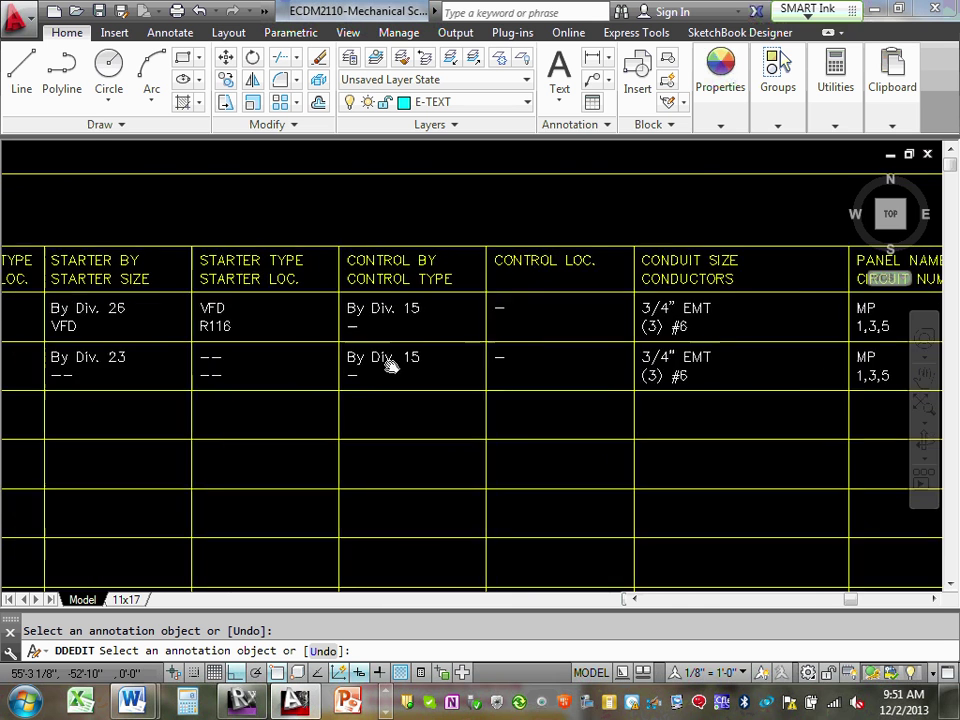
pyautogui.scroll(2, 410, 358)
pyautogui.click(431, 358)
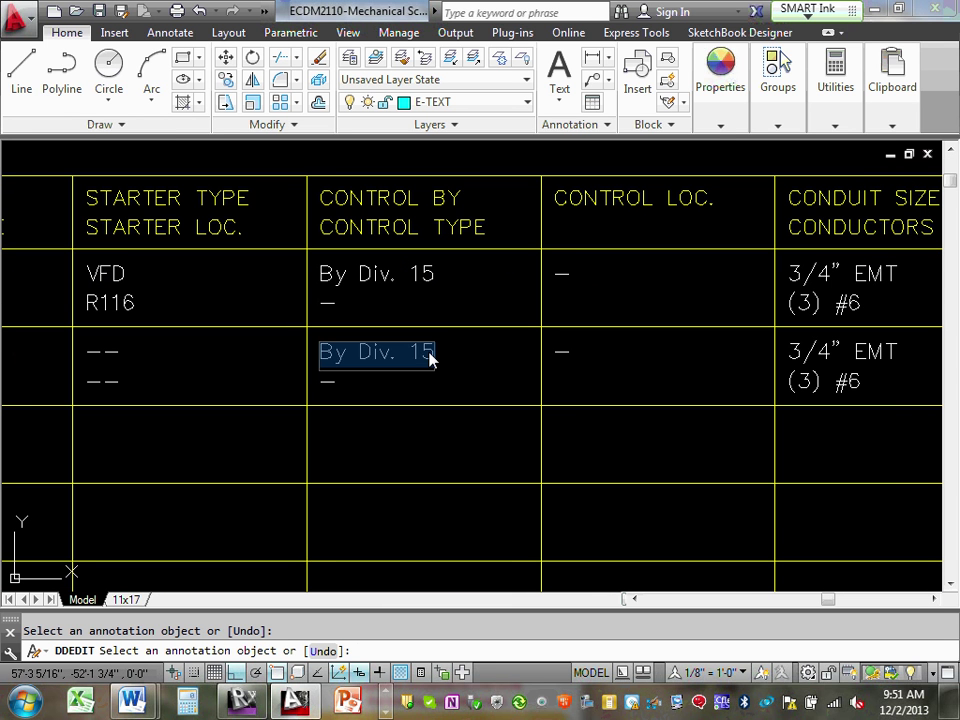
pyautogui.click(424, 352)
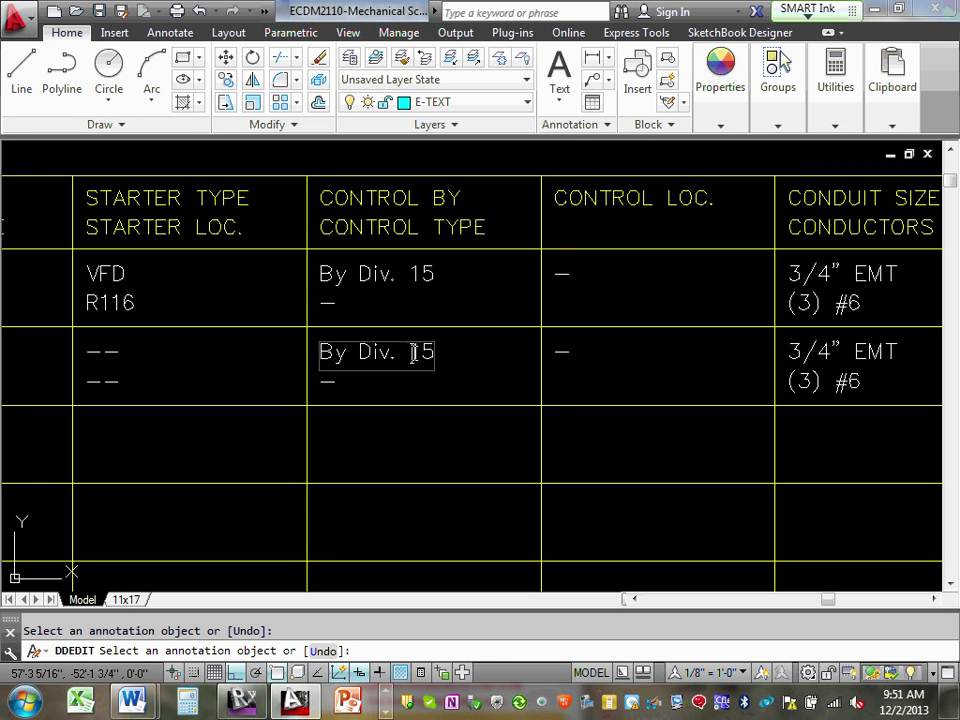
pyautogui.moveTo(413, 354); pyautogui.dragTo(440, 360)
# Step: Change the air handling unit's control provider to "By Div. 23"
pyautogui.click(424, 279)
pyautogui.click(428, 281)
pyautogui.doubleClick(427, 277)
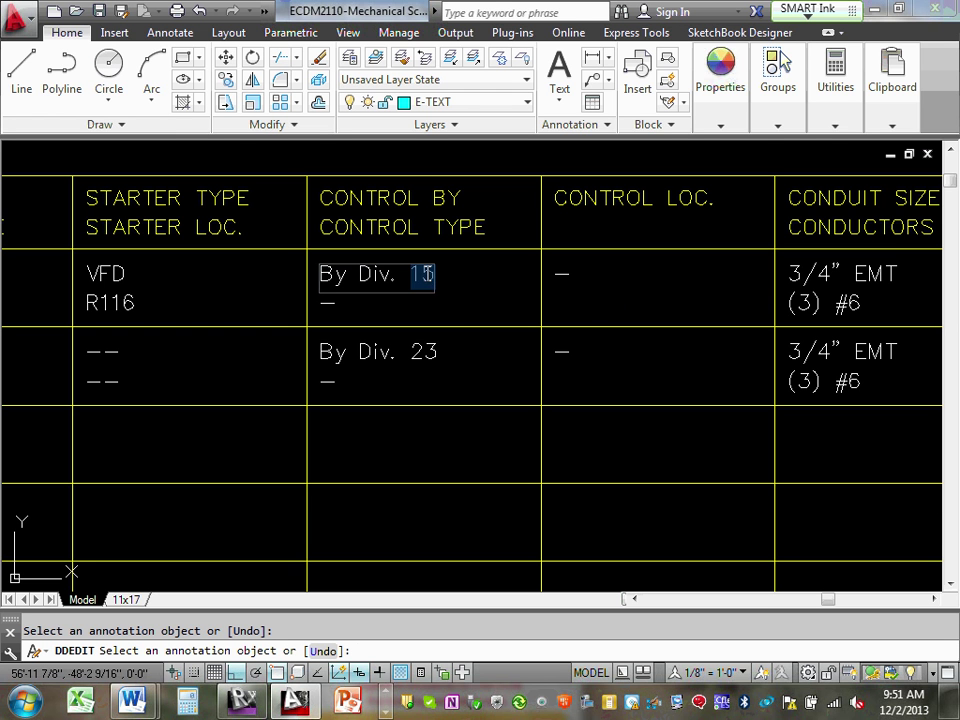
pyautogui.write('23')
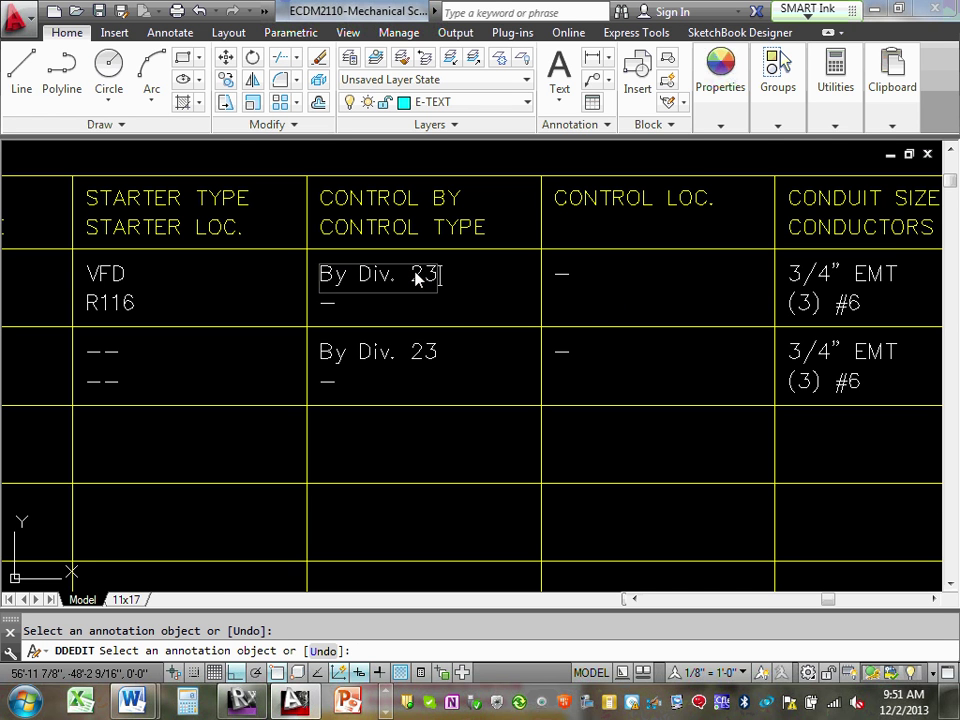
pyautogui.click(456, 344)
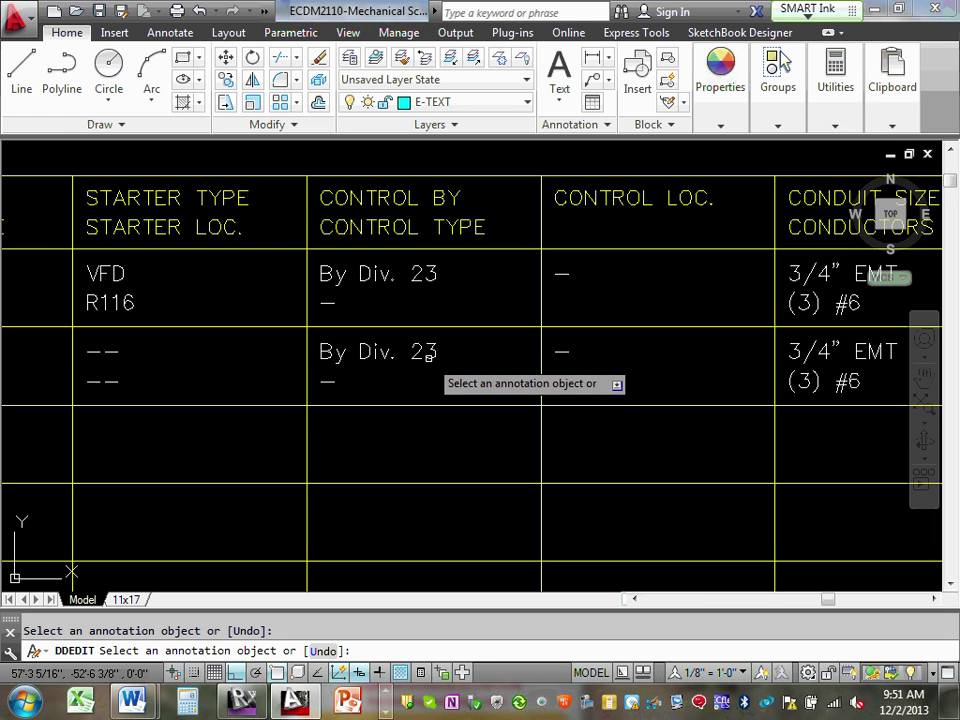
pyautogui.scroll(-2, 396, 367)
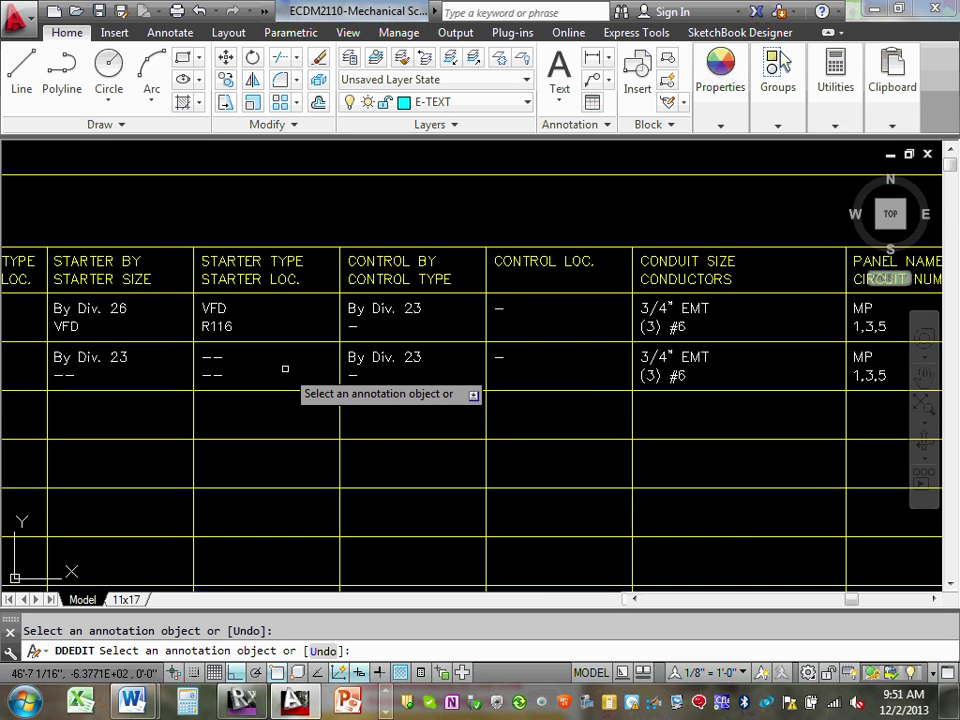
pyautogui.moveTo(283, 366); pyautogui.dragTo(467, 366, button='middle')
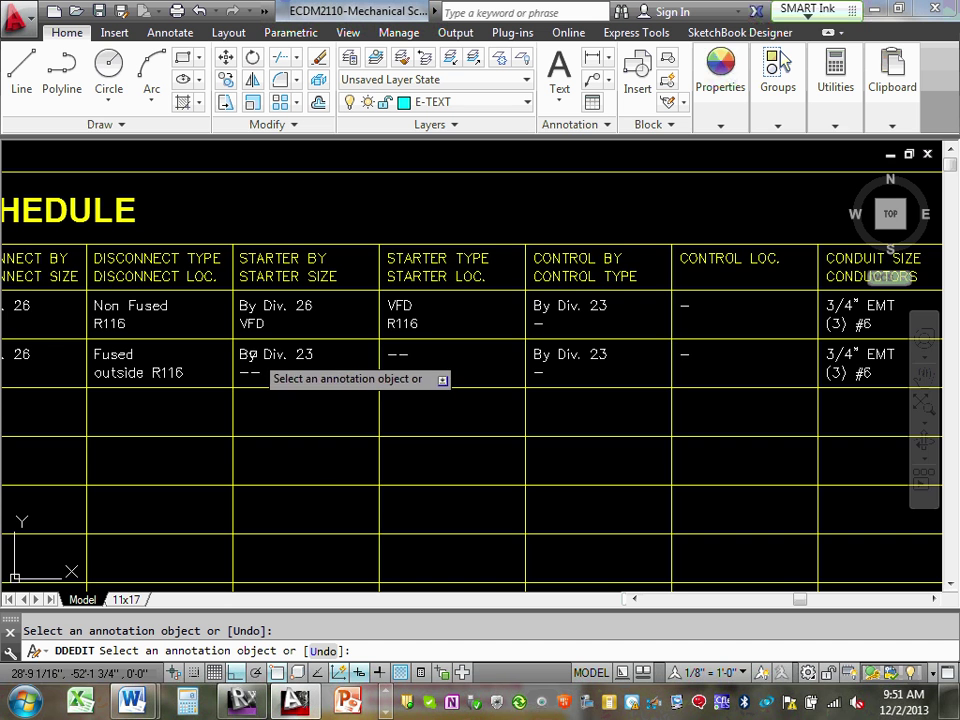
# Step: Review the condensing unit's row across its starter, control, conduit, conductor and panel entries in the mechanical equipment schedule
pyautogui.moveTo(253, 356); pyautogui.dragTo(336, 362, button='middle')
pyautogui.scroll(2, 386, 375)
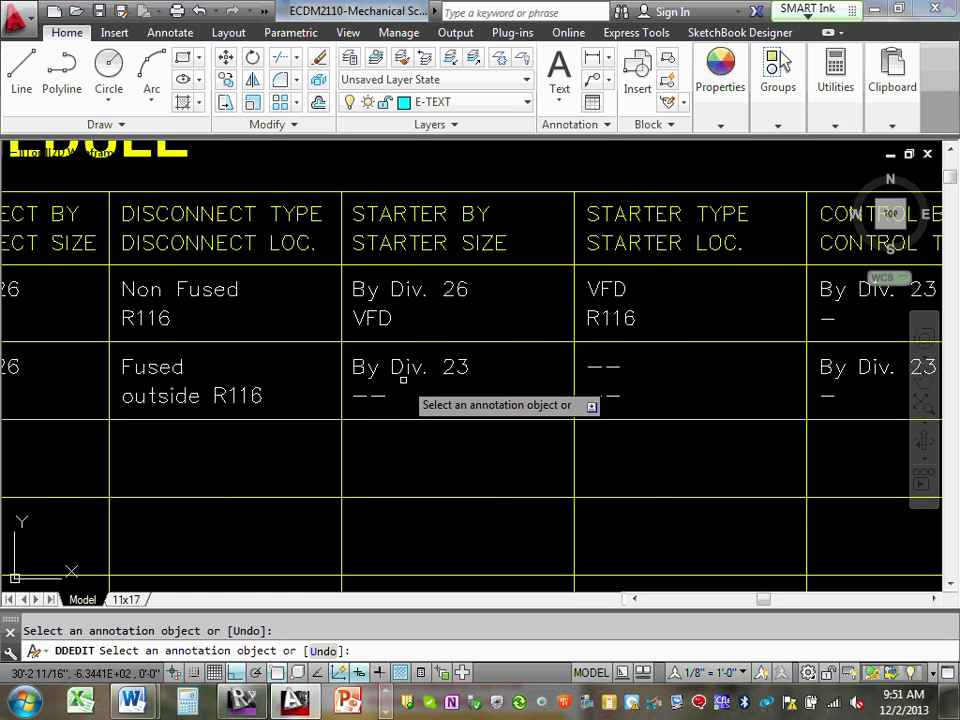
pyautogui.scroll(-2, 411, 392)
pyautogui.scroll(2, 478, 383)
pyautogui.moveTo(604, 373); pyautogui.dragTo(296, 356, button='middle')
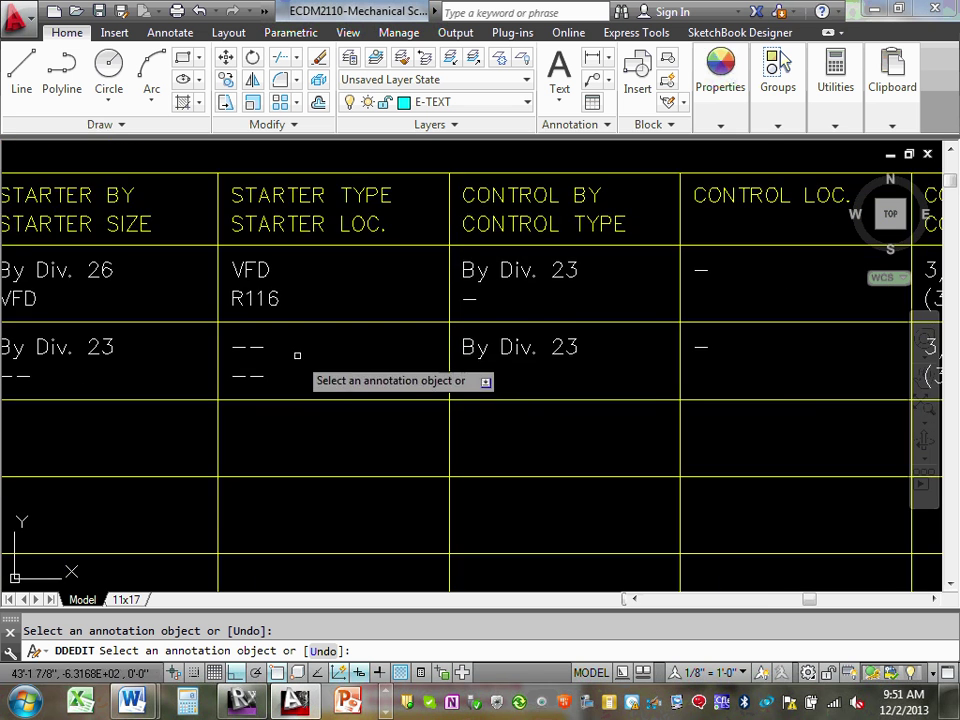
pyautogui.scroll(2, 583, 360)
pyautogui.moveTo(583, 360); pyautogui.dragTo(305, 363, button='middle')
pyautogui.scroll(-3, 305, 363)
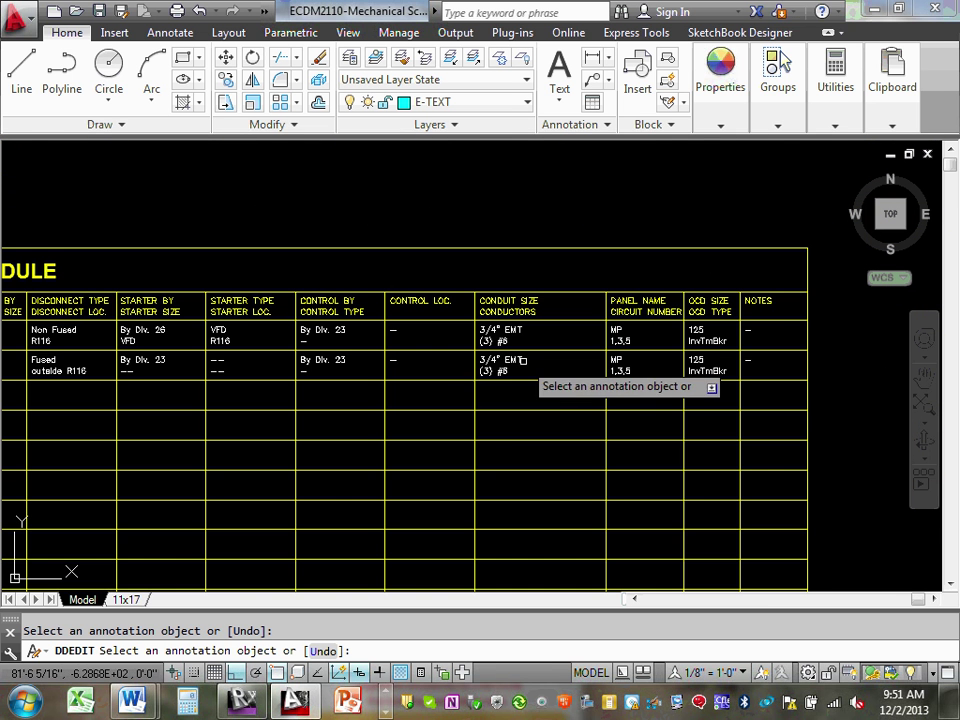
pyautogui.scroll(2, 380, 367)
pyautogui.scroll(2, 380, 367)
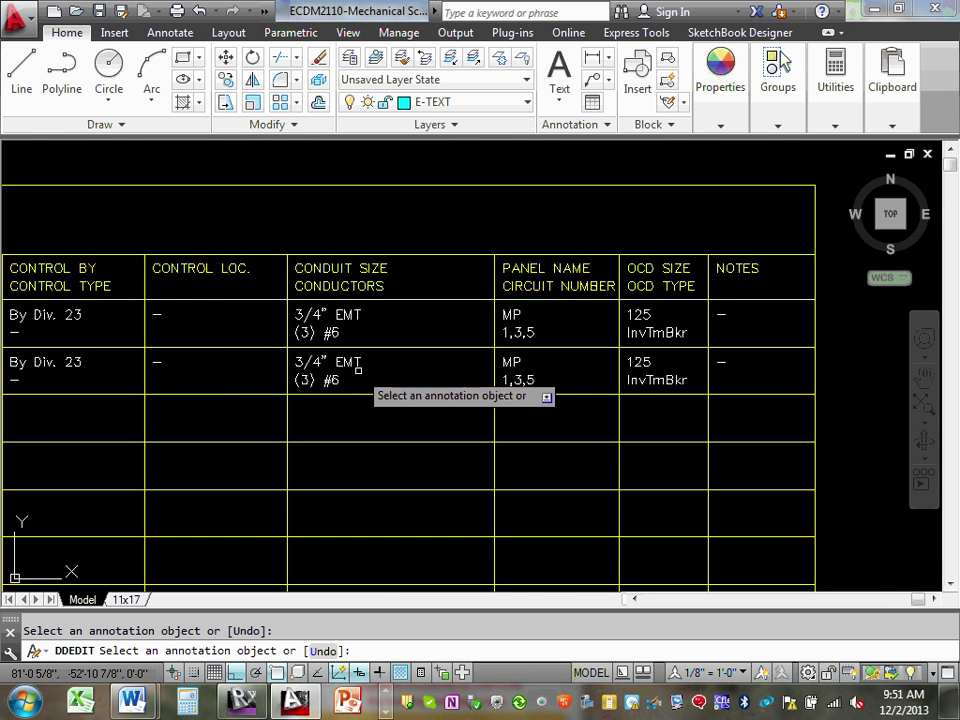
pyautogui.scroll(4, 370, 368)
pyautogui.moveTo(371, 369); pyautogui.dragTo(553, 376, button='middle')
pyautogui.scroll(-2, 553, 376)
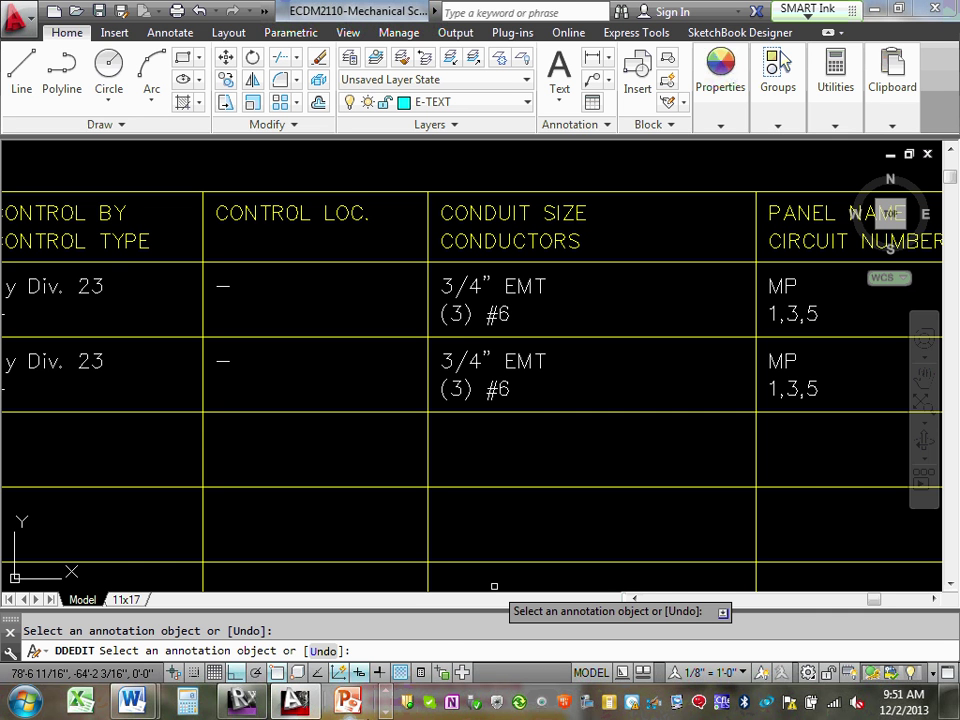
pyautogui.scroll(-1, 139, 700)
# Step: Switch to the equipment cutsheet PDF and look up the MCA for condensing unit model RC254-3E
pyautogui.moveTo(139, 700)
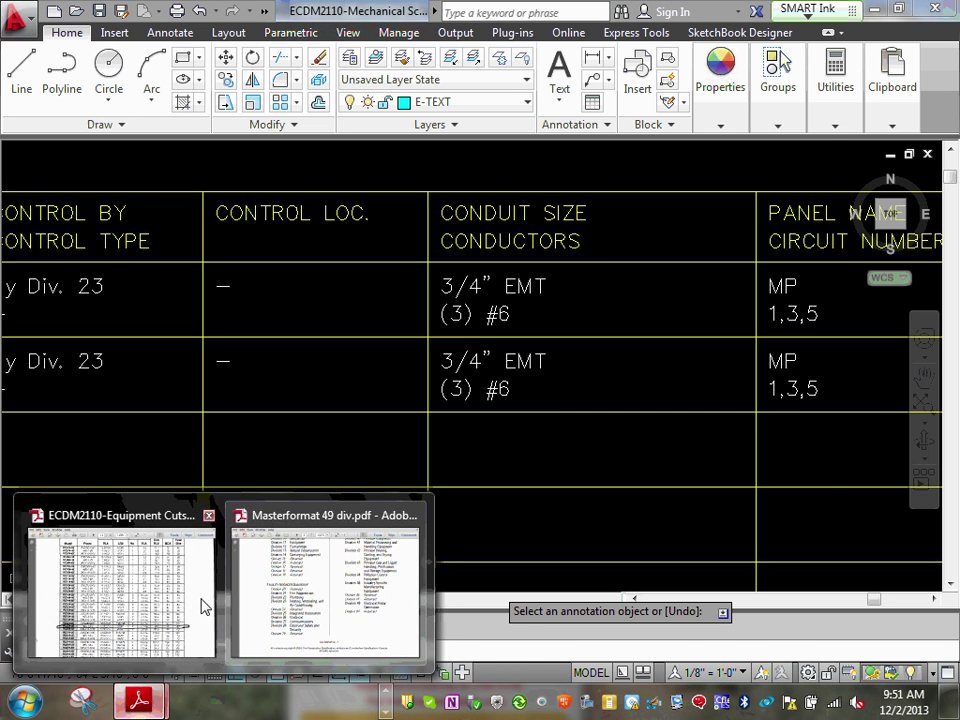
pyautogui.click(195, 592)
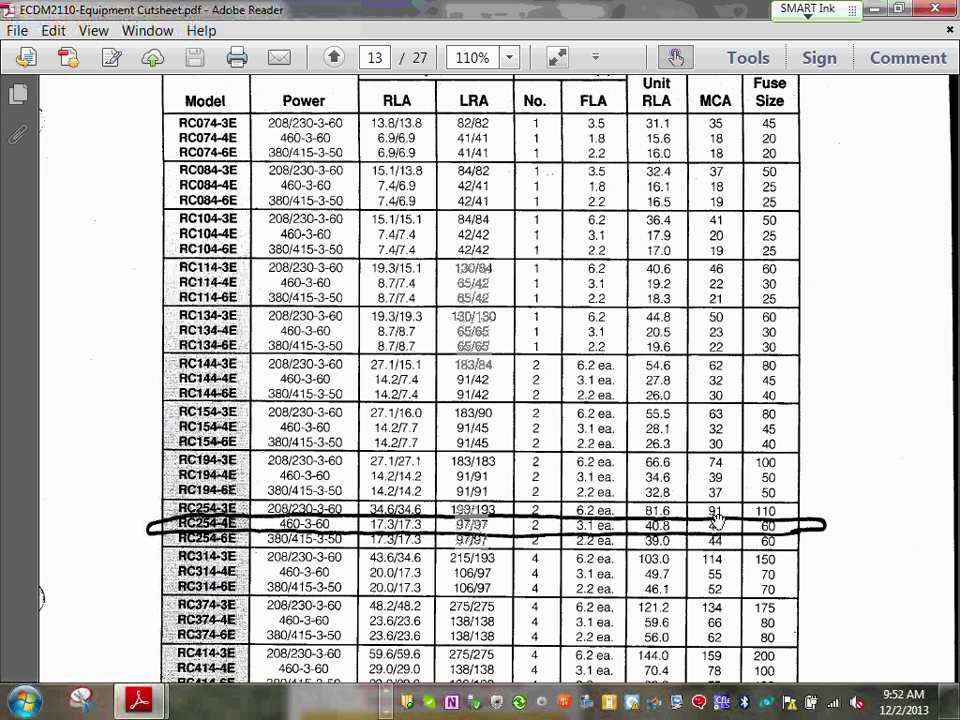
pyautogui.click(873, 10)
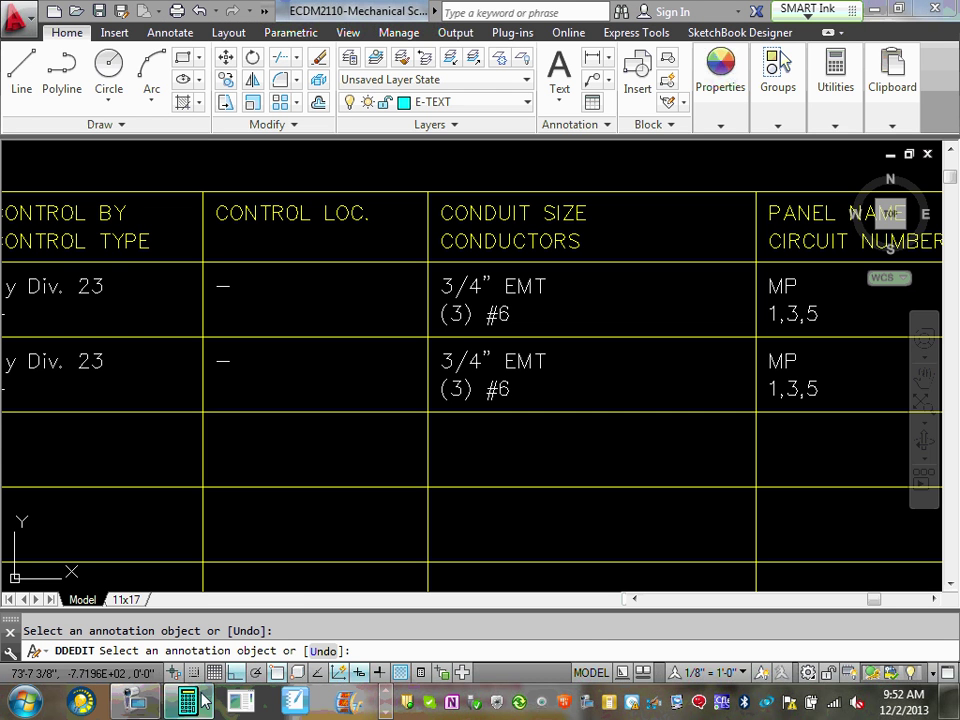
# Step: Calculate the required copper wire size for 91 amps in ElectriCalc Pro, then move the calculator clear of the schedule
pyautogui.moveTo(237, 676)
pyautogui.moveTo(347, 650); pyautogui.dragTo(349, 79)
pyautogui.click(530, 318)
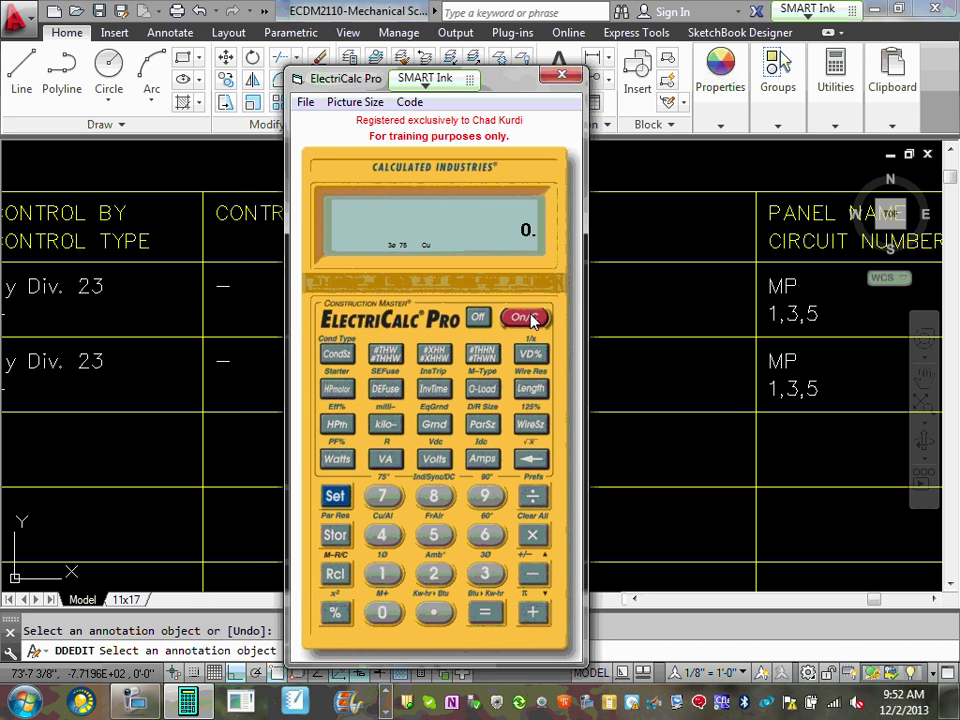
pyautogui.click(484, 495)
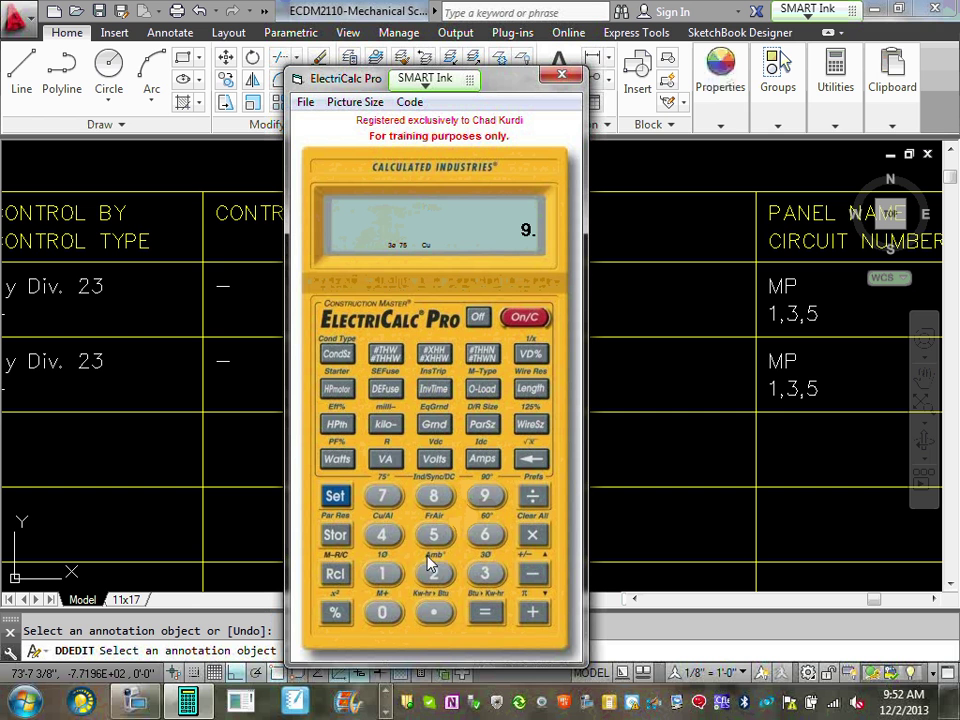
pyautogui.click(383, 573)
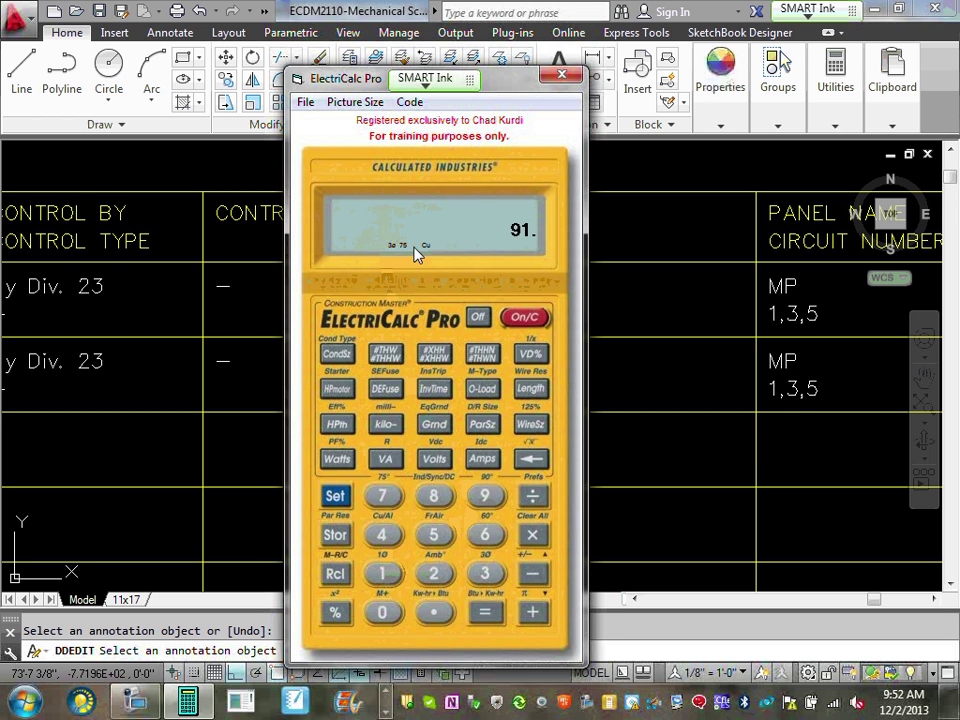
pyautogui.click(484, 458)
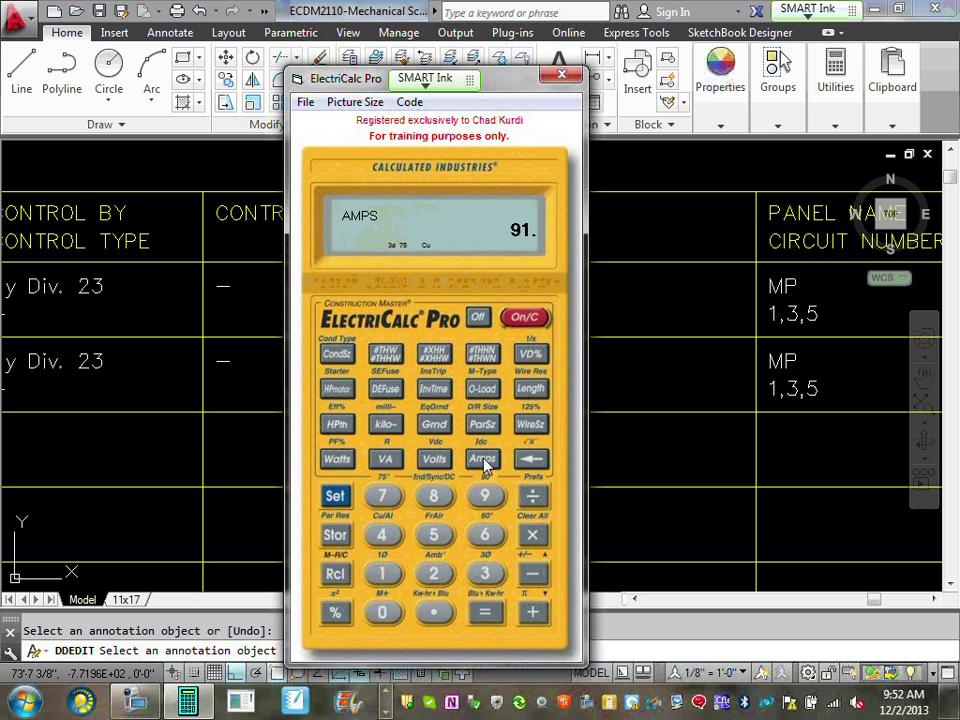
pyautogui.click(530, 425)
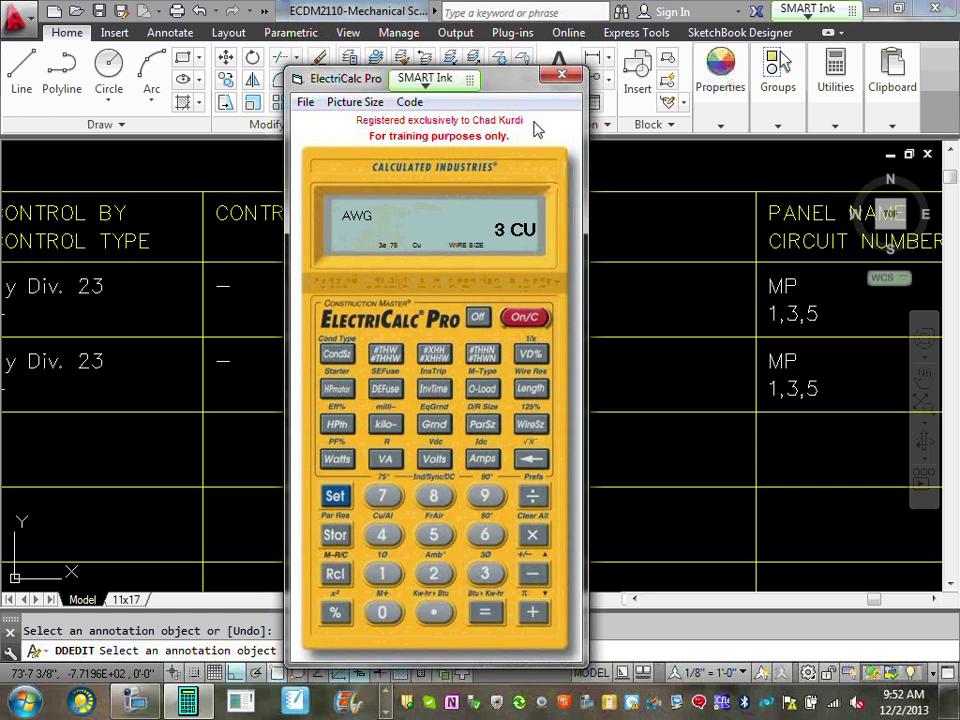
pyautogui.moveTo(509, 88)
pyautogui.mouseDown()
pyautogui.moveTo(515, 528)
pyautogui.moveTo(507, 587)
pyautogui.mouseUp()
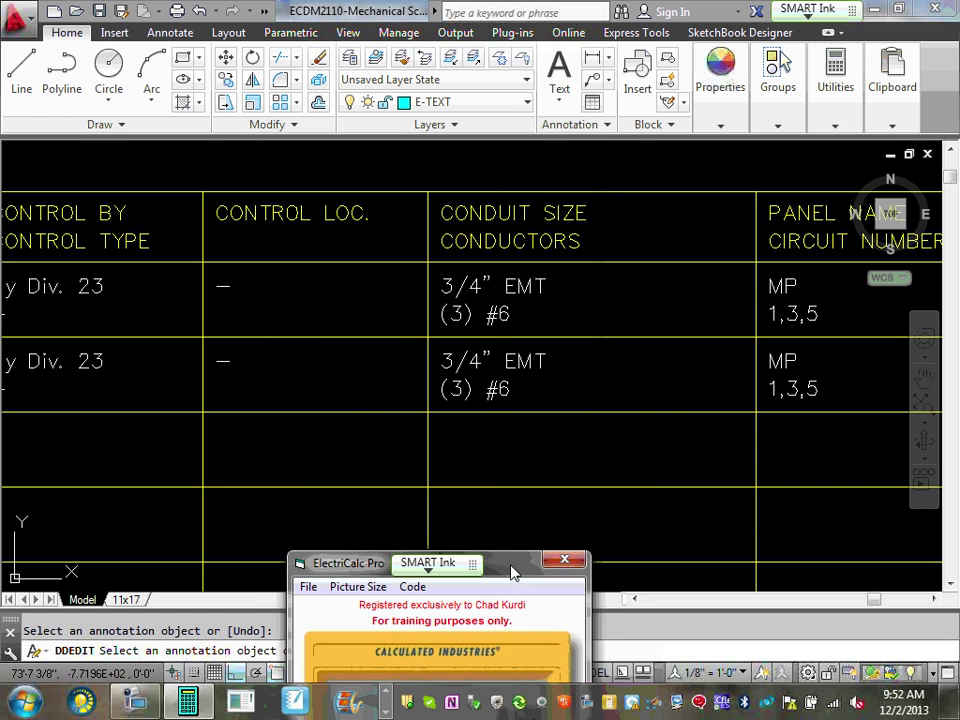
# Step: Change the condensing unit's conductor entry to "(3) #3"
pyautogui.click(500, 395)
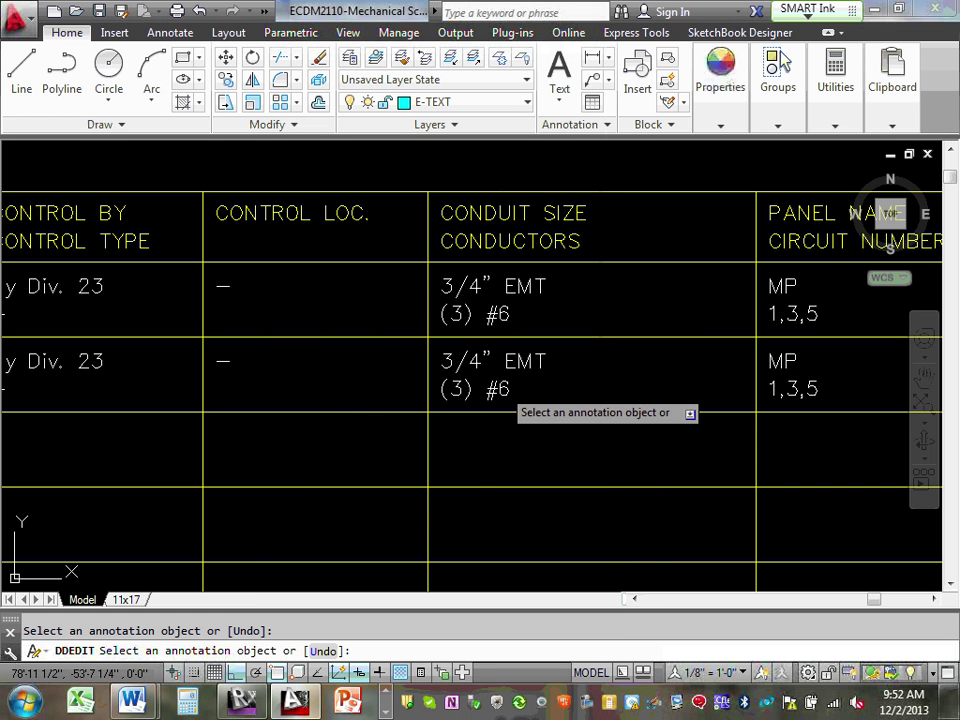
pyautogui.click(501, 391)
pyautogui.moveTo(498, 391); pyautogui.dragTo(509, 392)
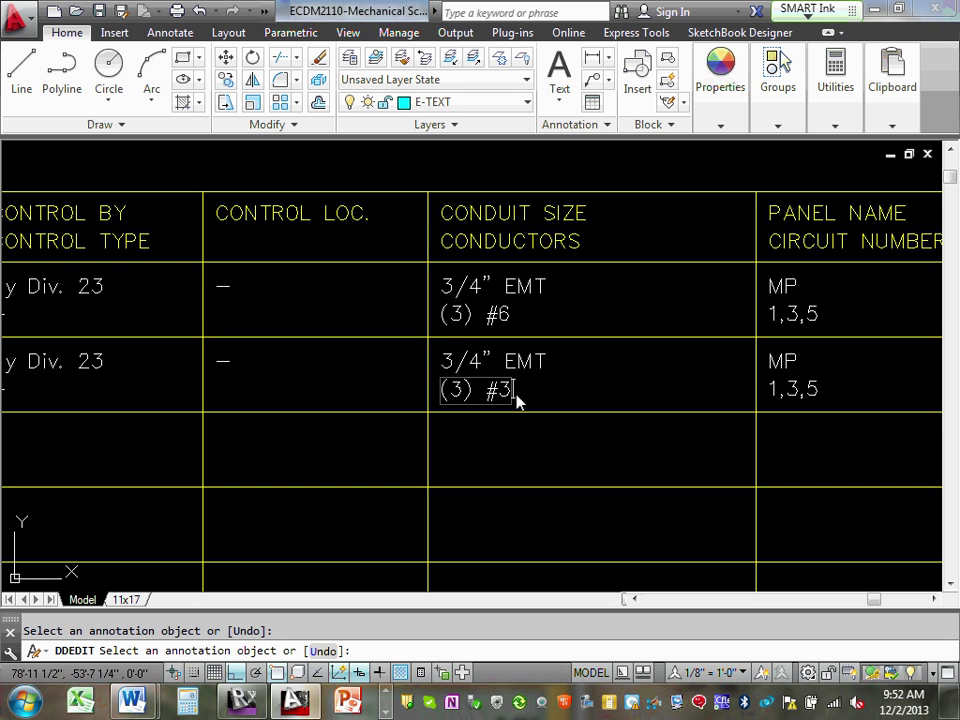
pyautogui.write('3')
# Step: Change the conduit material in the condensing unit's conduit size entry to PVC
pyautogui.click(510, 364)
pyautogui.click(530, 368)
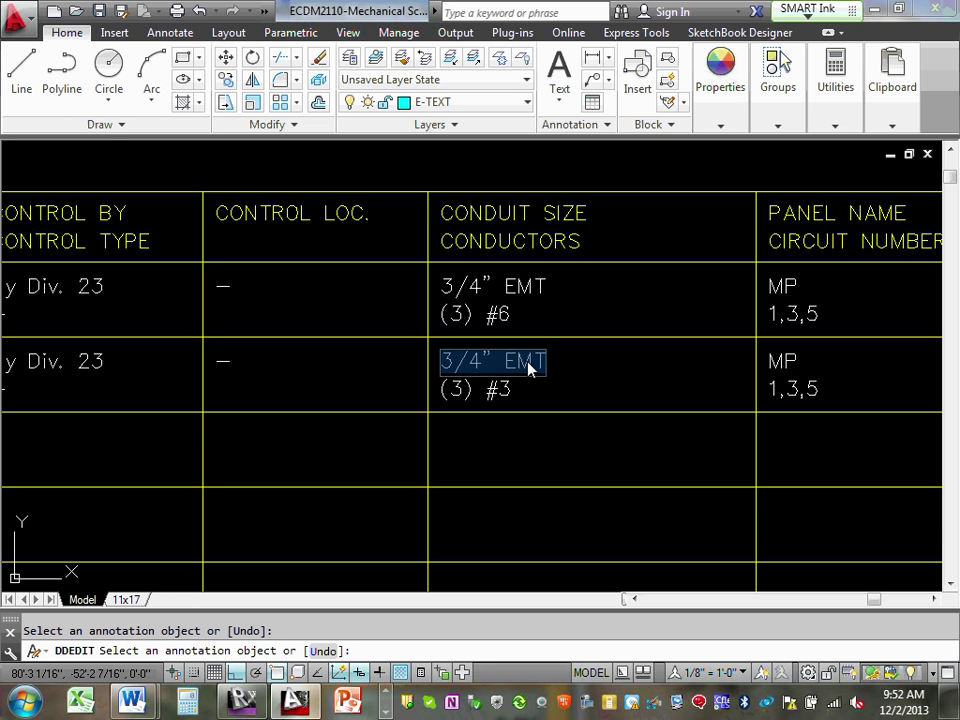
pyautogui.moveTo(504, 364); pyautogui.dragTo(548, 364)
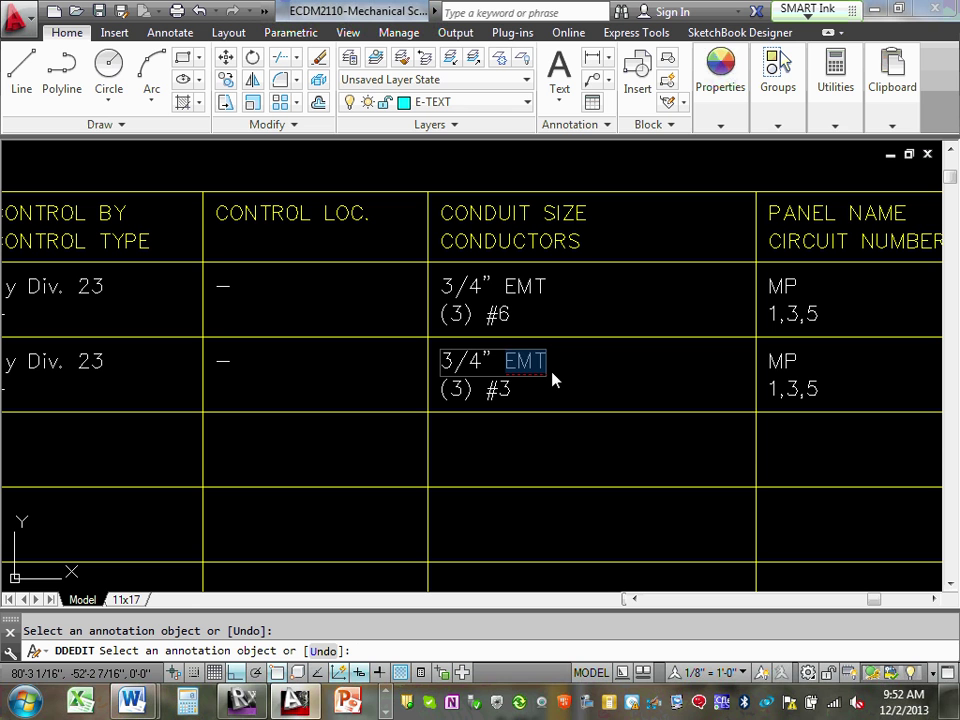
pyautogui.write('PVC')
pyautogui.press('Left')
pyautogui.press('Left')
pyautogui.press('Left')
pyautogui.press('Left')
pyautogui.press('Left')
pyautogui.press('Left')
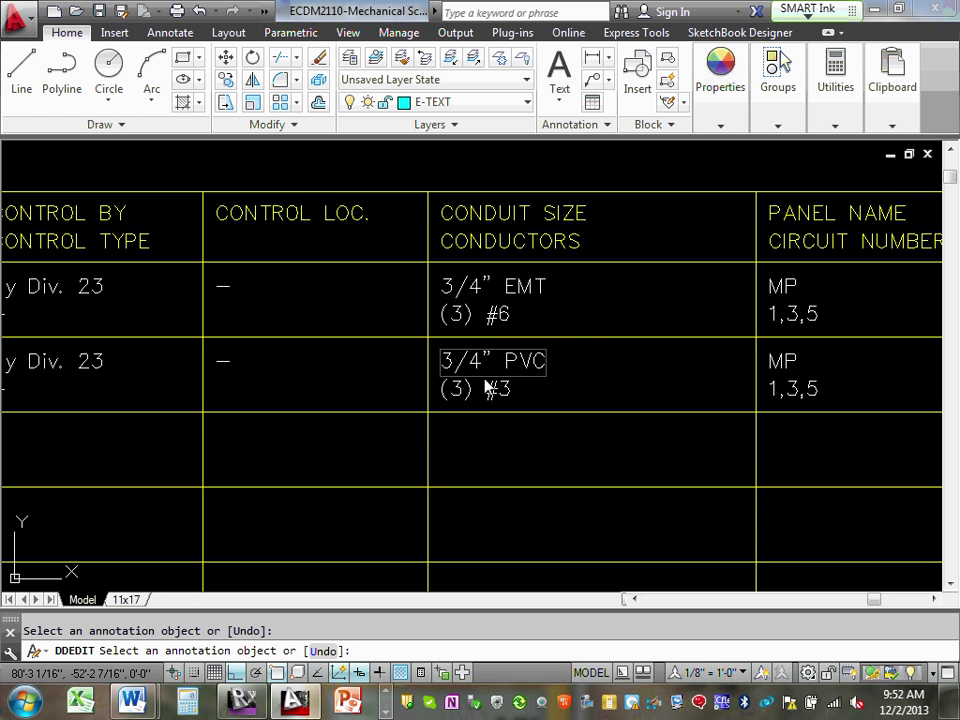
pyautogui.press('Return')
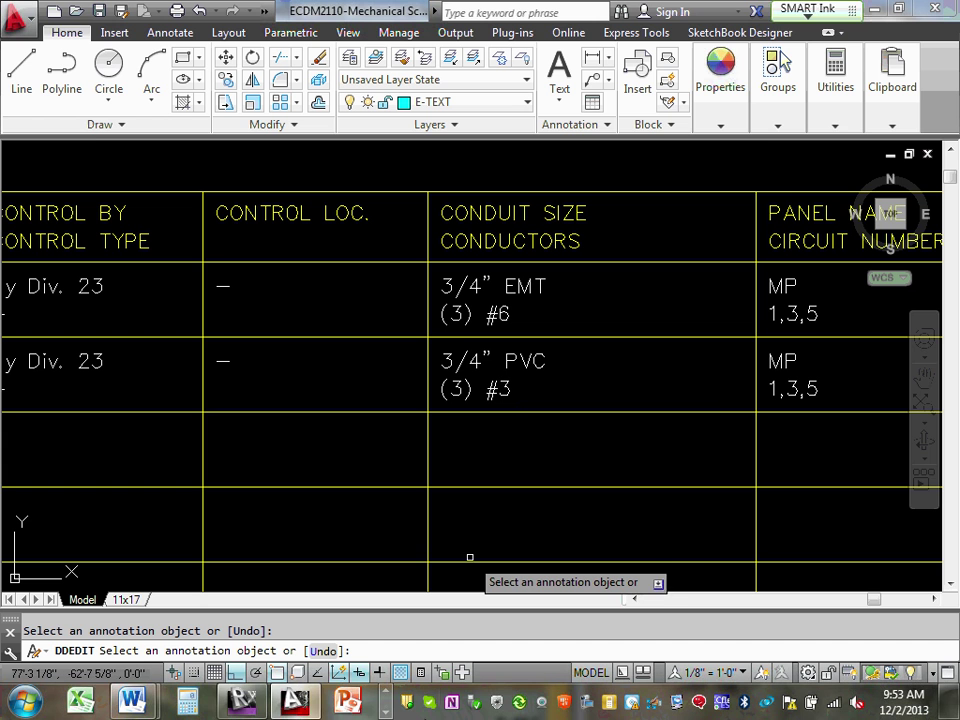
# Step: Bring ElectriCalc Pro back into full view over the schedule and clear its display
pyautogui.click(385, 712)
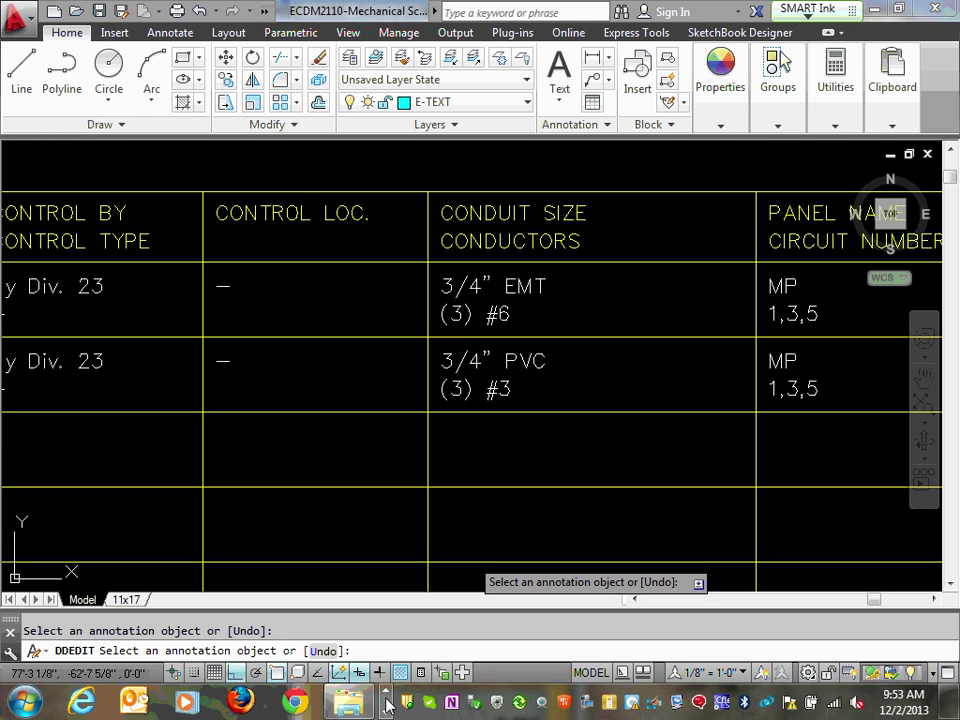
pyautogui.click(385, 712)
pyautogui.click(385, 712)
pyautogui.click(385, 712)
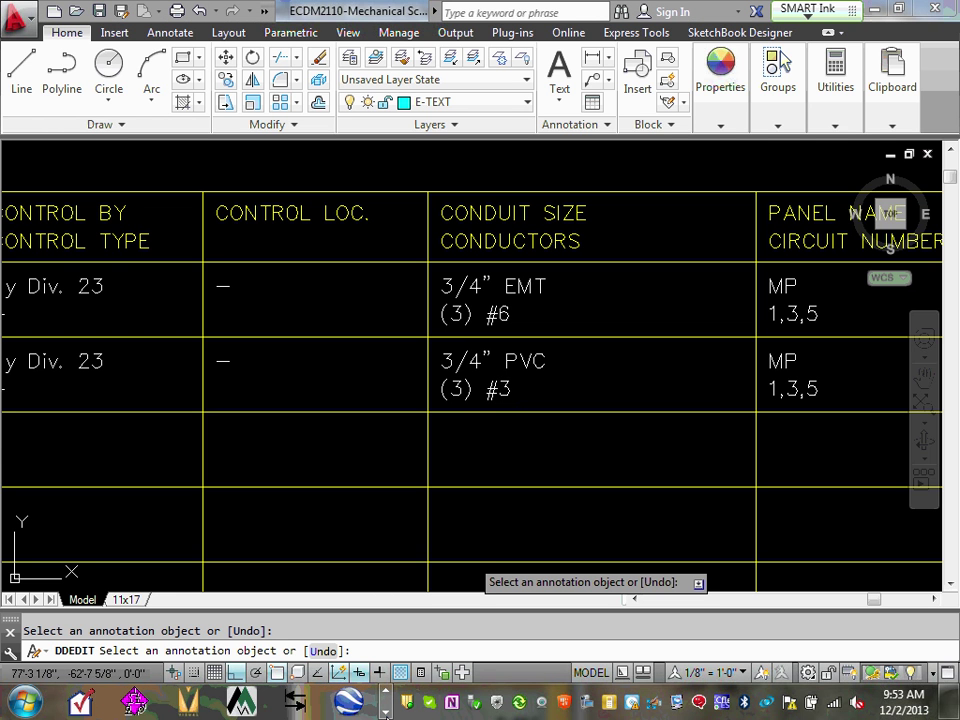
pyautogui.click(385, 712)
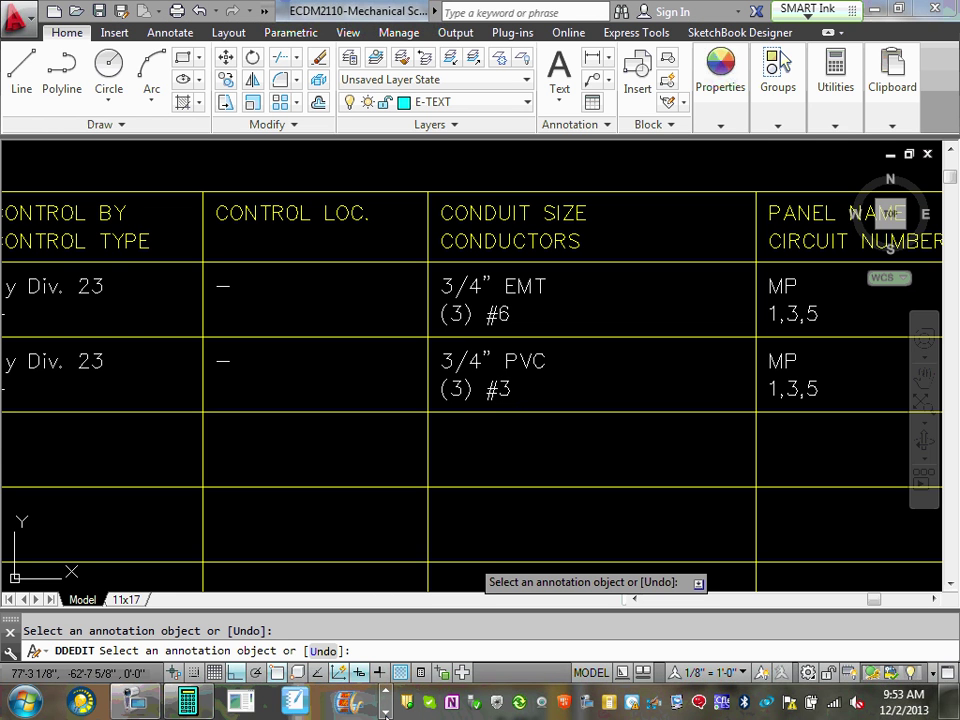
pyautogui.click(187, 700)
pyautogui.moveTo(490, 572)
pyautogui.mouseDown()
pyautogui.moveTo(557, 32)
pyautogui.moveTo(533, 46)
pyautogui.mouseUp()
pyautogui.click(570, 287)
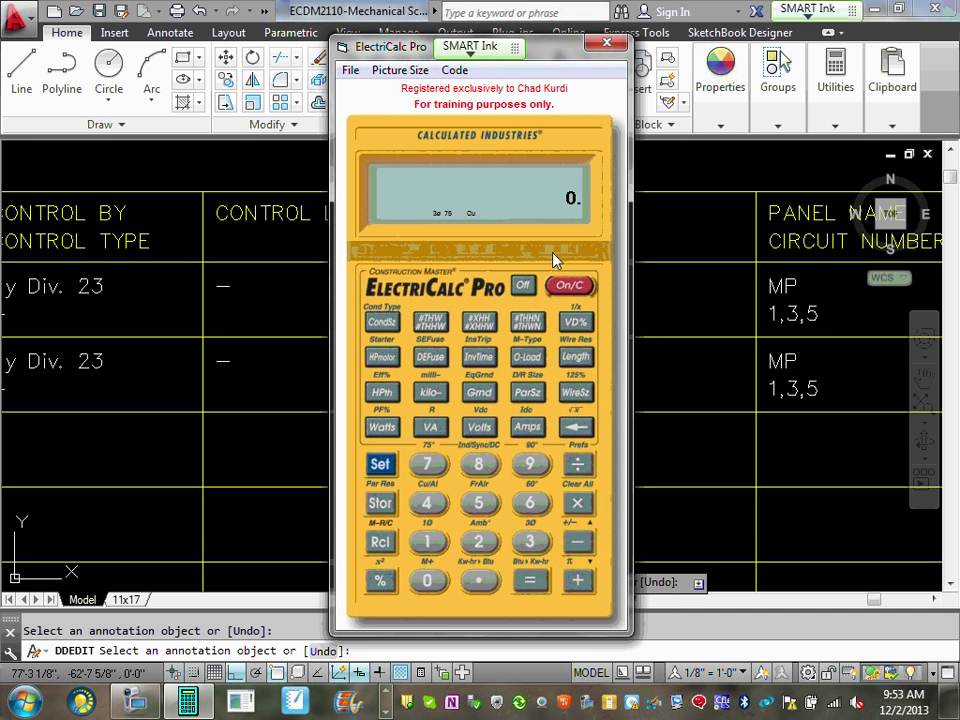
pyautogui.moveTo(552, 55); pyautogui.dragTo(472, 57)
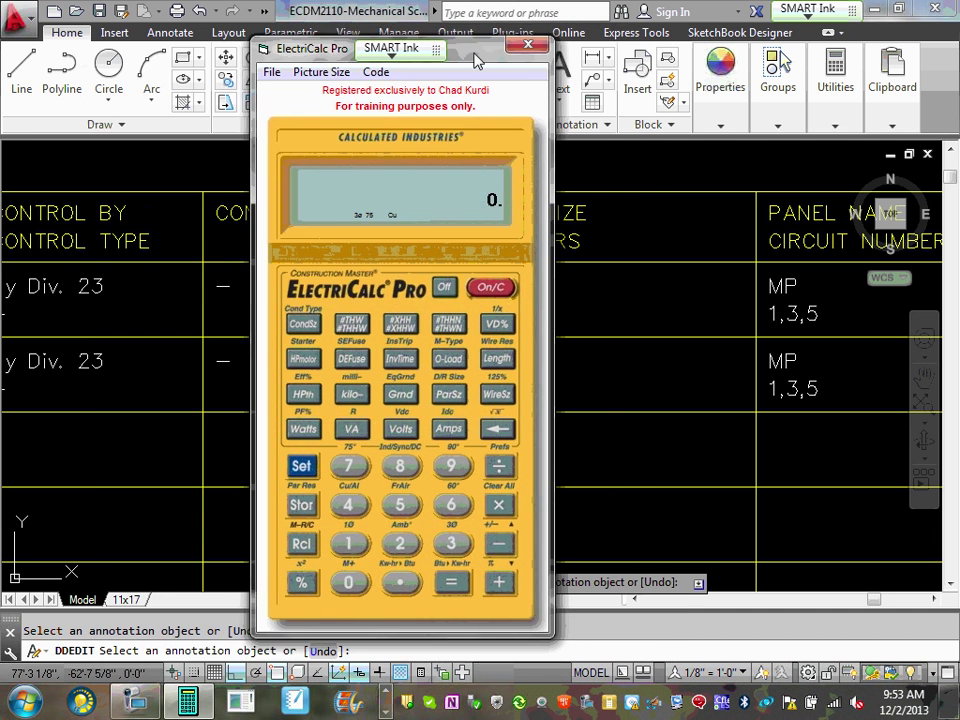
# Step: Try to size the conduit for three 3 AWG THW copper wires, entering 9 for the conduit lookup, and clear the calculator
pyautogui.click(453, 543)
pyautogui.click(499, 396)
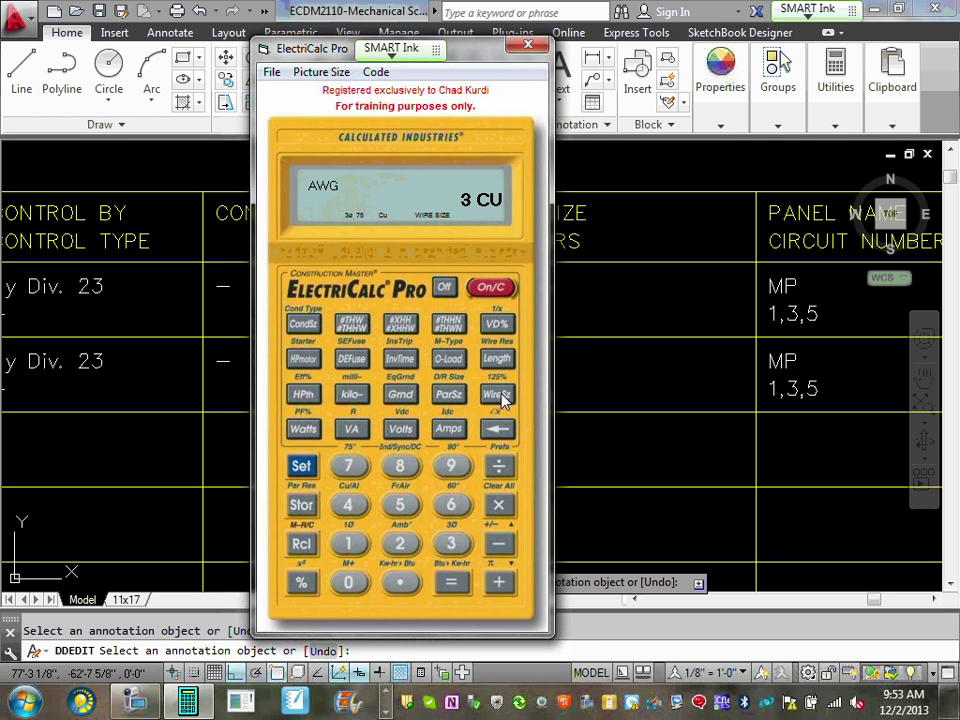
pyautogui.click(455, 546)
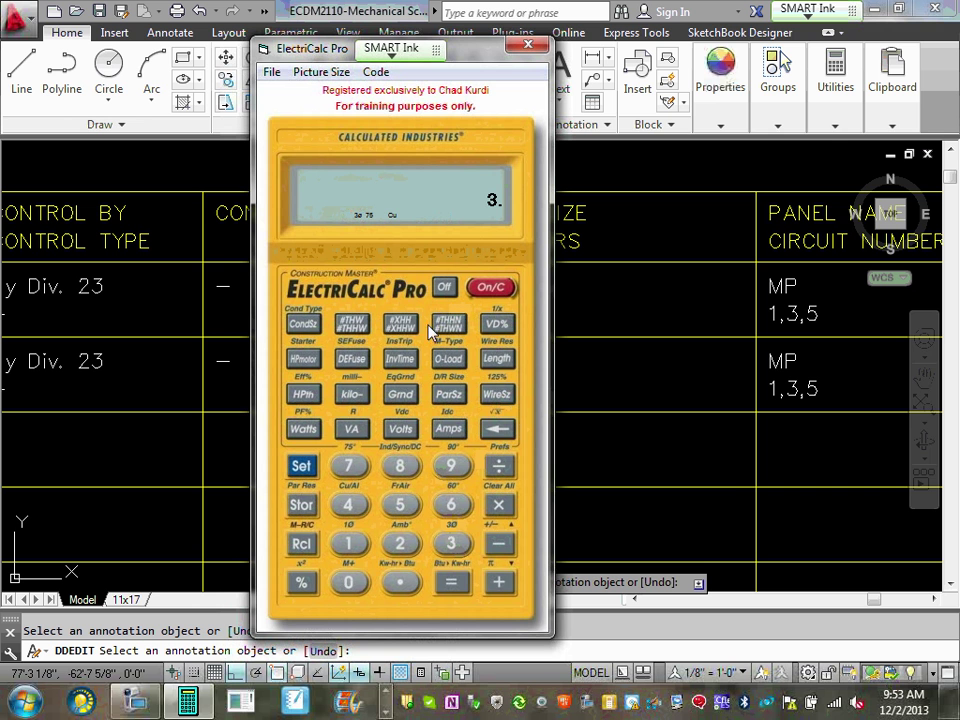
pyautogui.click(357, 328)
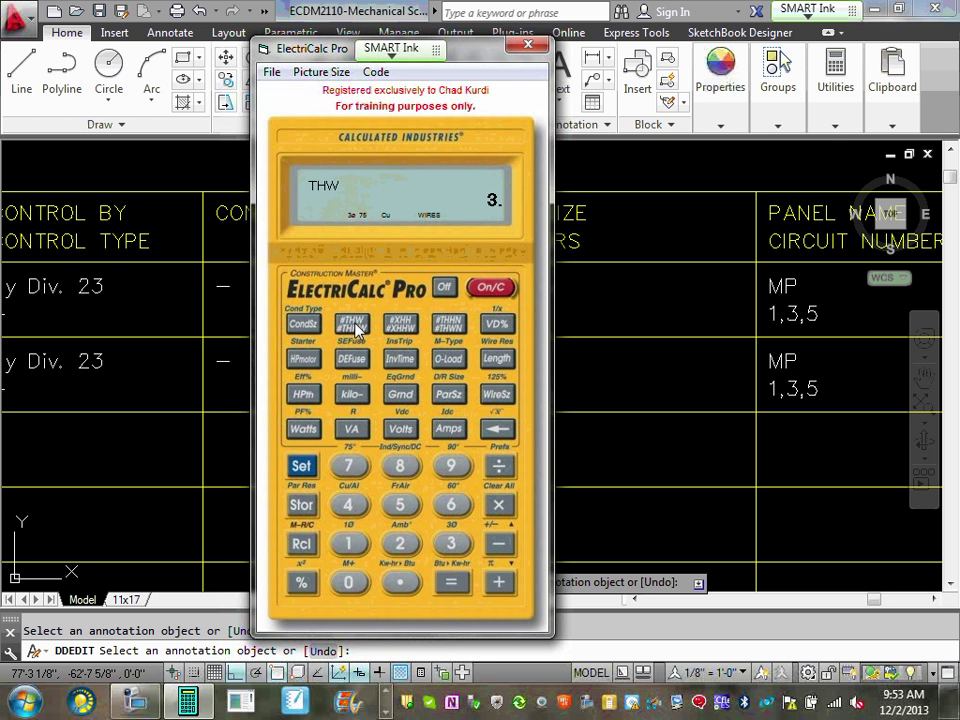
pyautogui.click(357, 328)
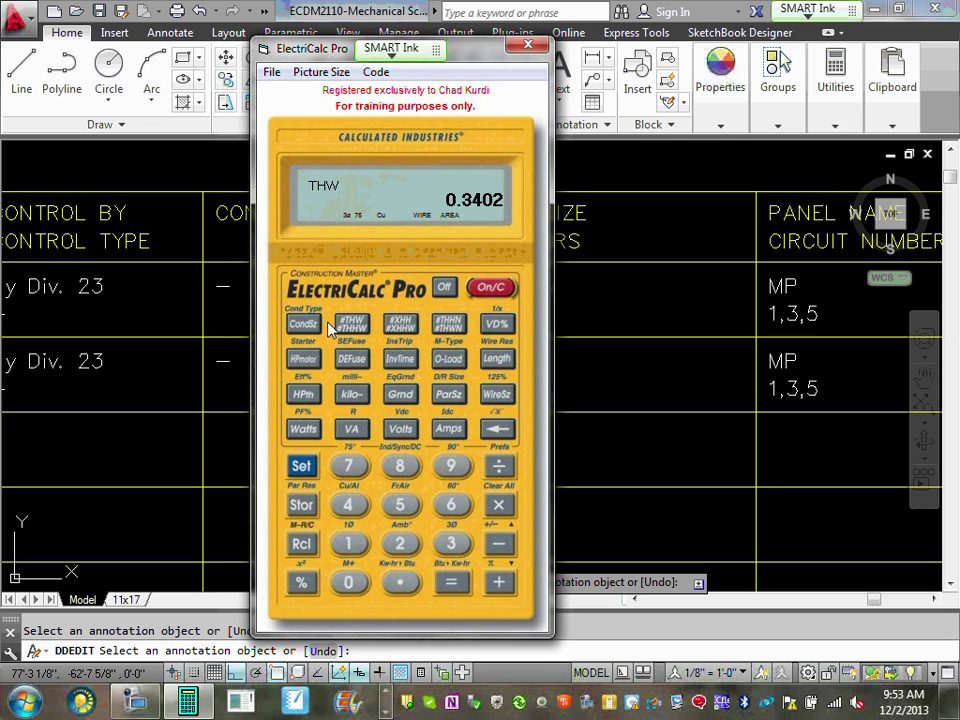
pyautogui.click(450, 465)
pyautogui.click(303, 324)
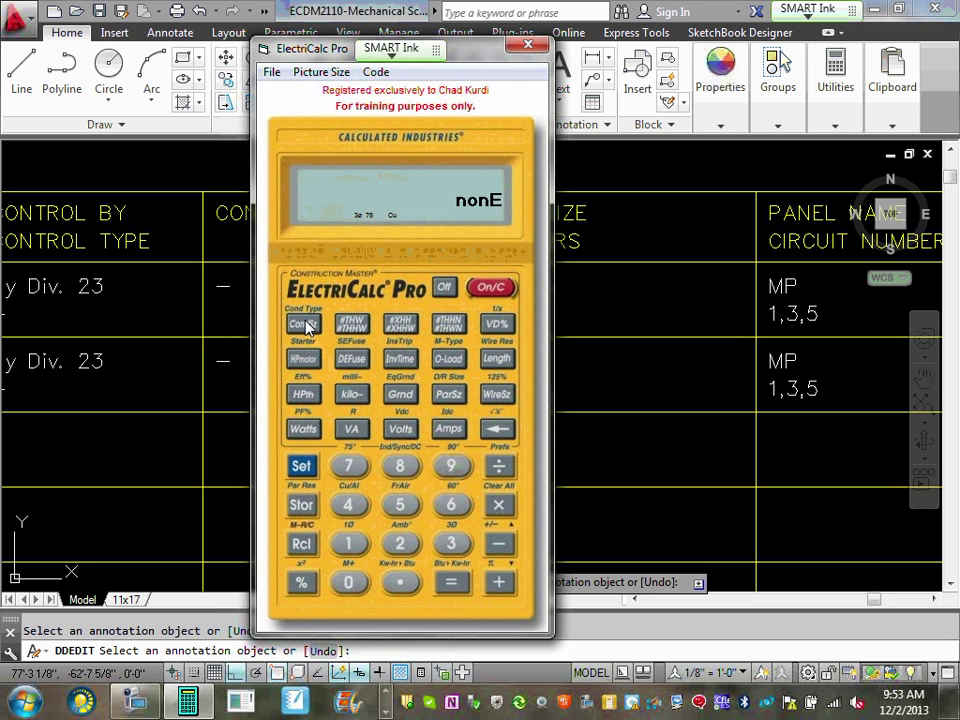
pyautogui.click(305, 324)
pyautogui.click(491, 288)
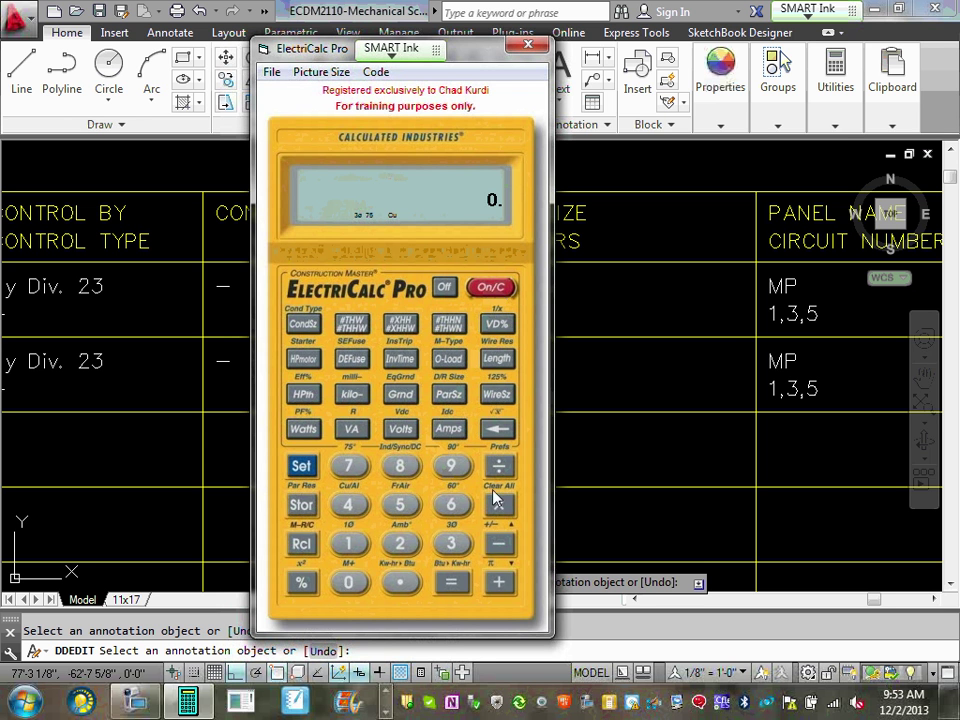
pyautogui.click(454, 542)
pyautogui.click(497, 396)
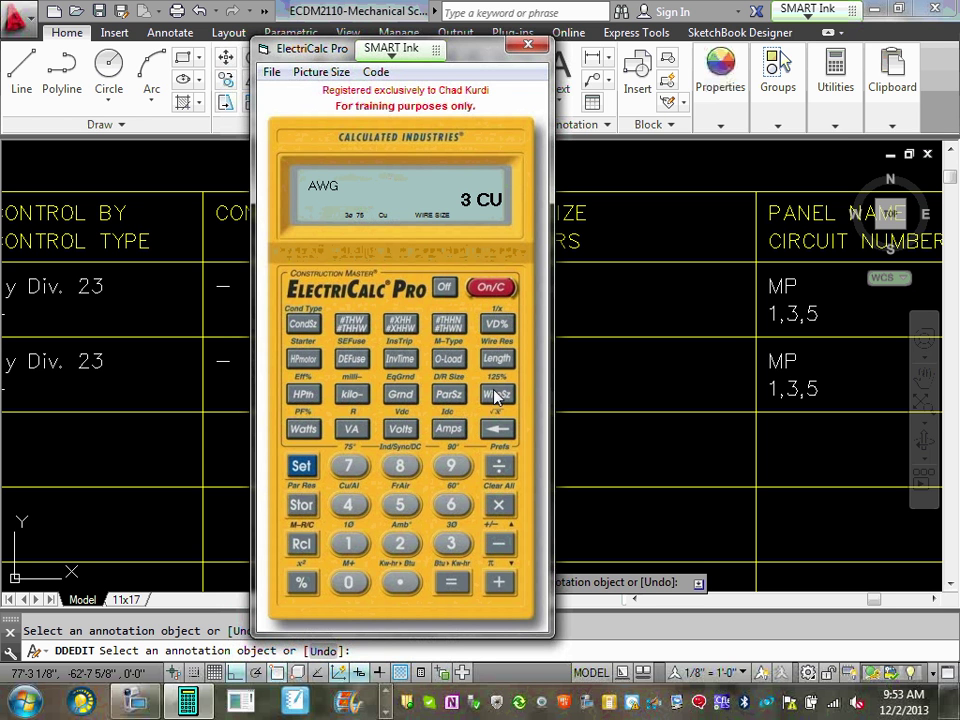
pyautogui.click(494, 287)
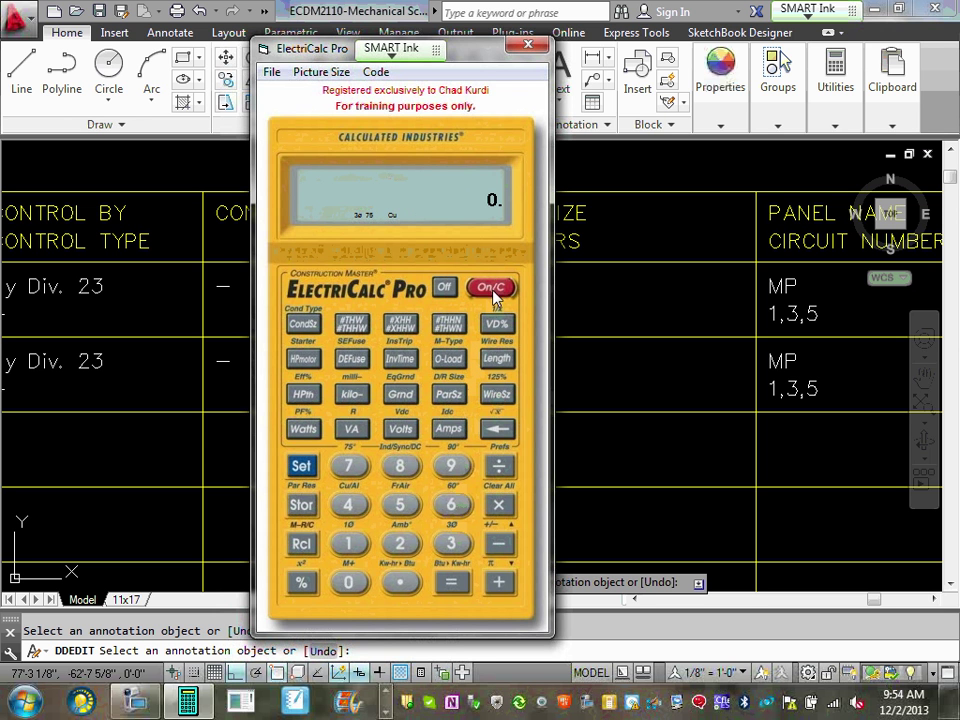
# Step: Enter three 6 AWG THW copper wires in the calculator and calculate their EMT conduit size
pyautogui.click(451, 505)
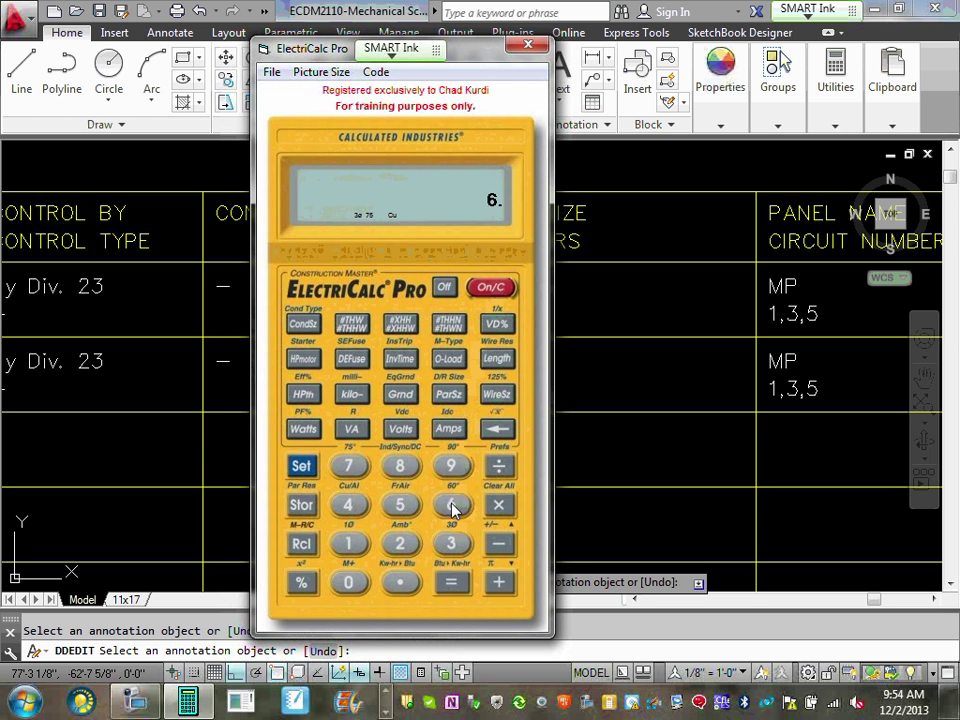
pyautogui.click(494, 396)
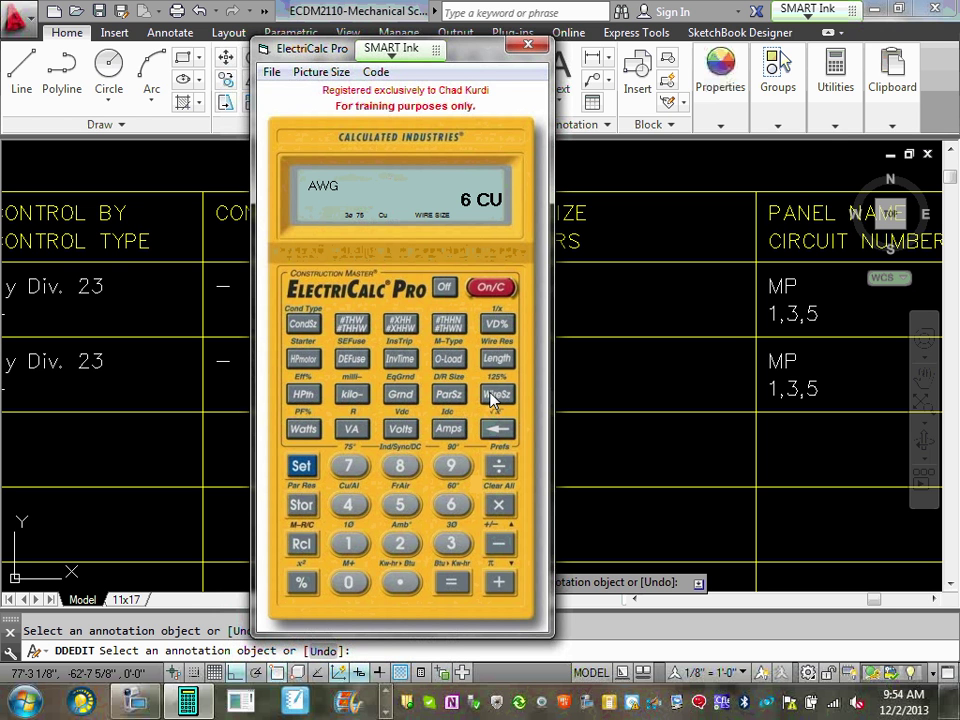
pyautogui.click(451, 545)
pyautogui.click(351, 330)
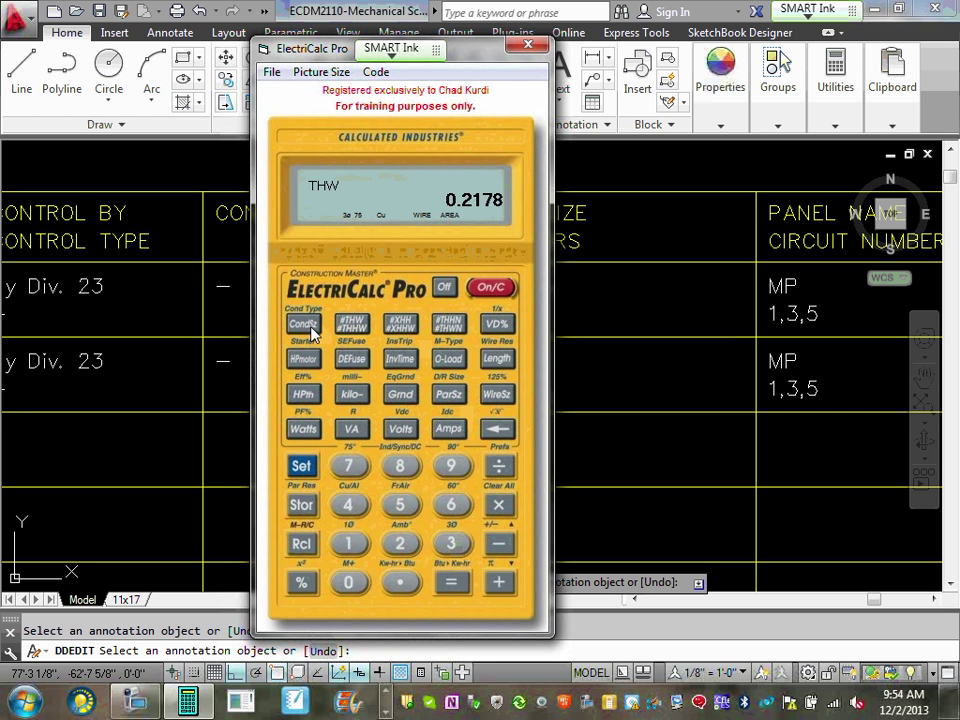
pyautogui.click(306, 325)
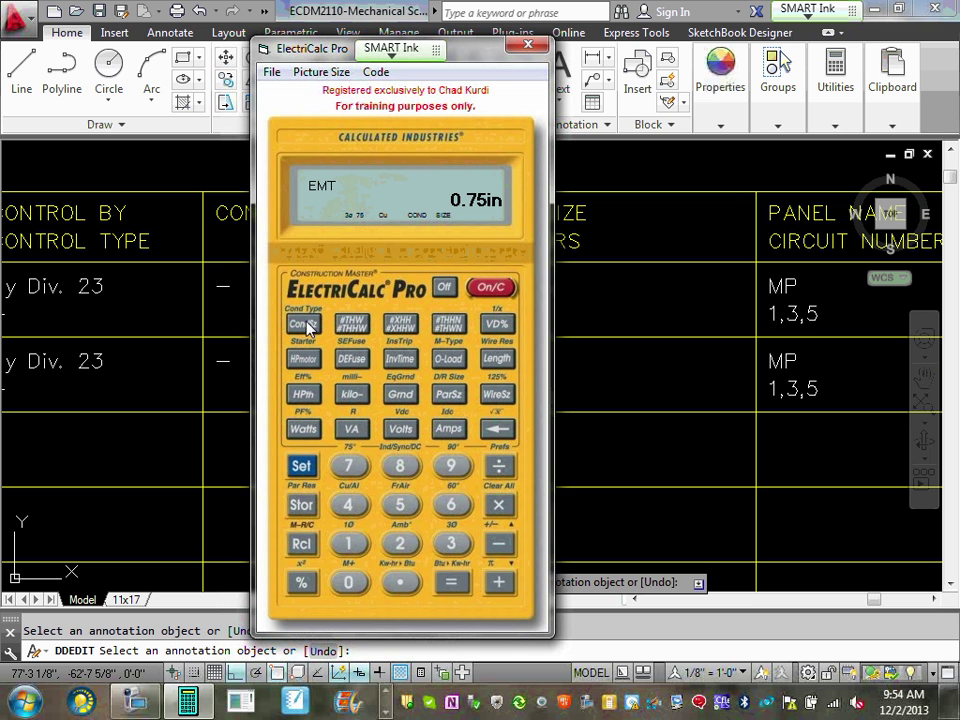
# Step: Set the calculator's conduit type to option 9 (P-80) and recalculate the conduit size for the entered wires
pyautogui.click(452, 468)
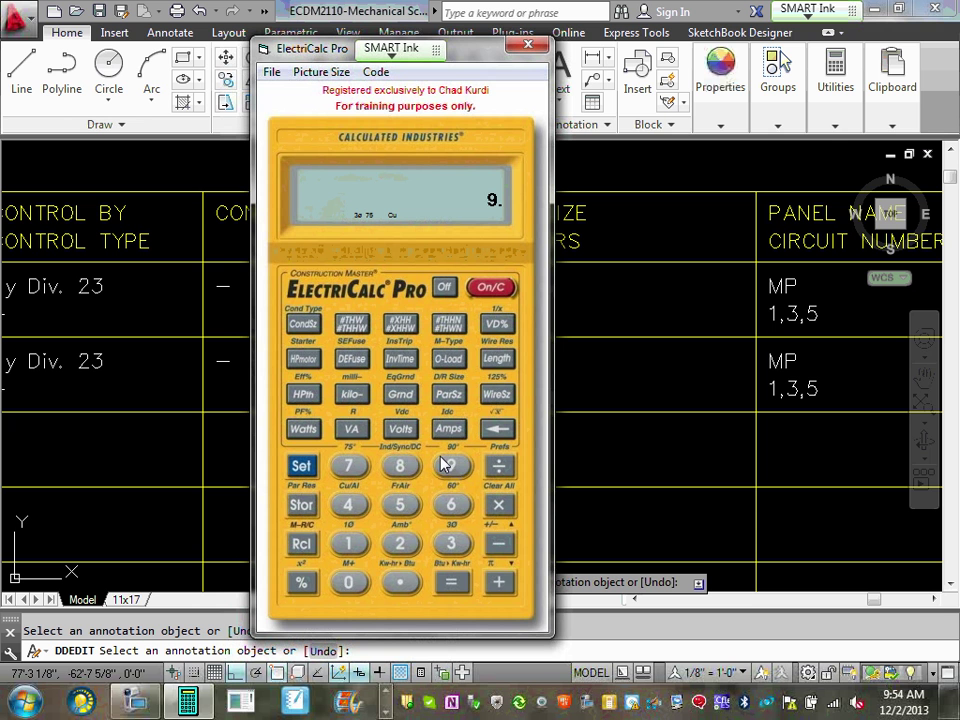
pyautogui.click(303, 325)
pyautogui.click(451, 466)
pyautogui.click(313, 468)
pyautogui.click(303, 325)
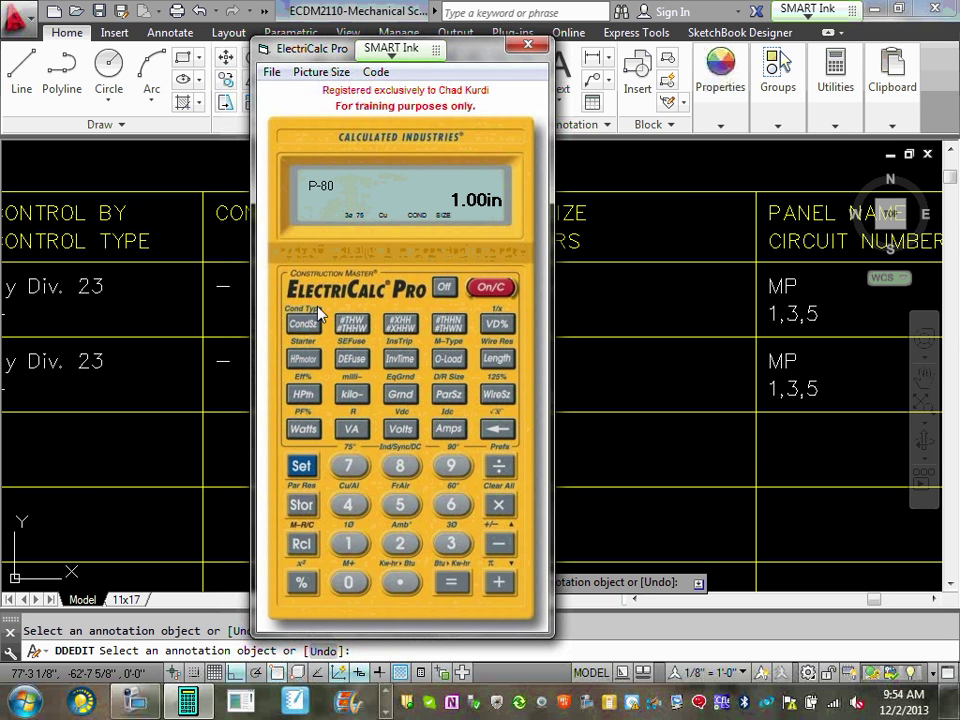
# Step: Return to the AutoCAD schedule and change the condensing unit's conduit size entry to 1" PVC
pyautogui.click(800, 318)
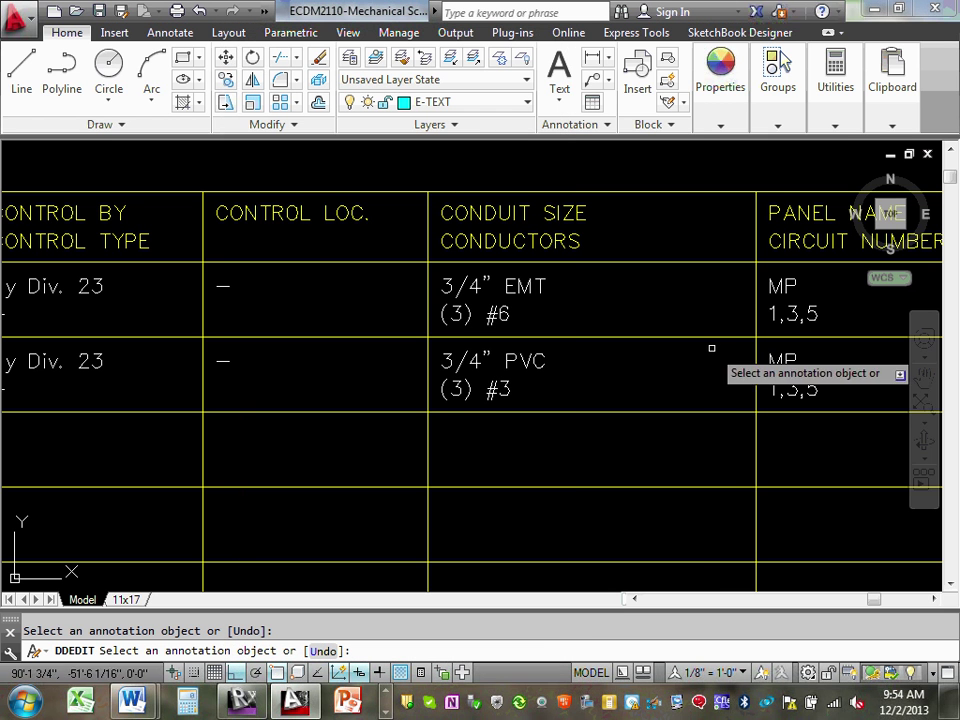
pyautogui.click(480, 365)
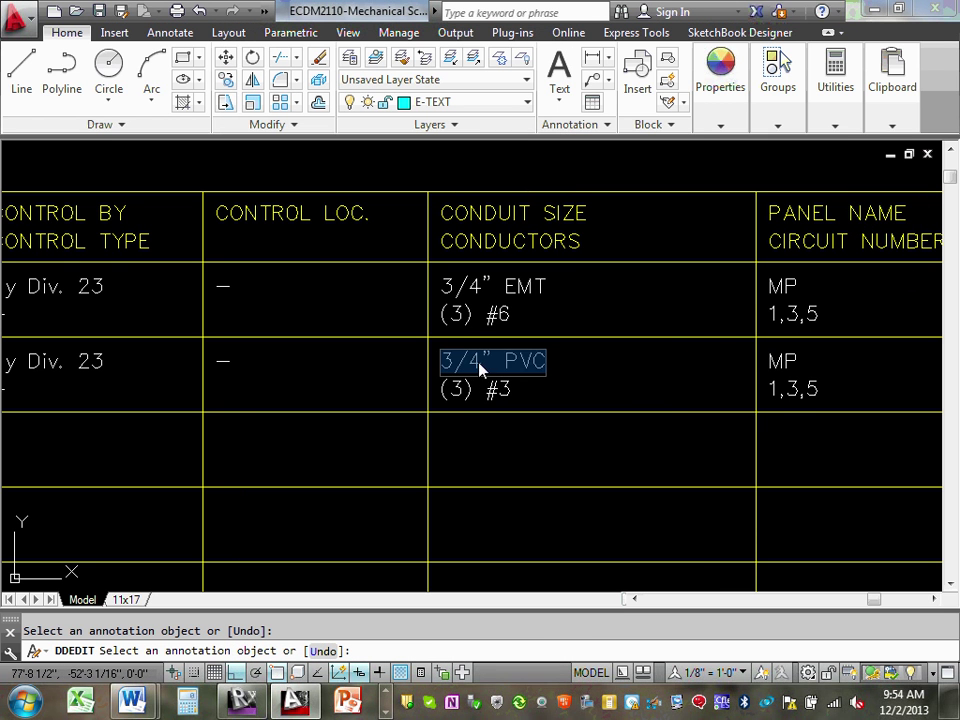
pyautogui.moveTo(468, 363); pyautogui.dragTo(485, 368)
pyautogui.click(484, 363)
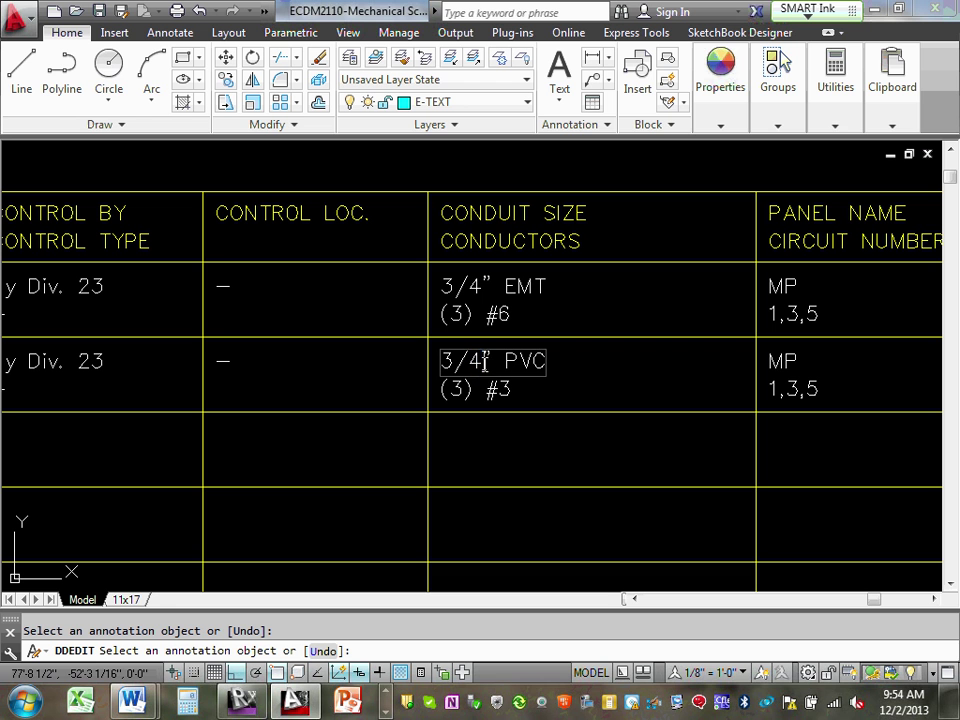
pyautogui.press('BackSpace')
pyautogui.press('BackSpace')
pyautogui.press('BackSpace')
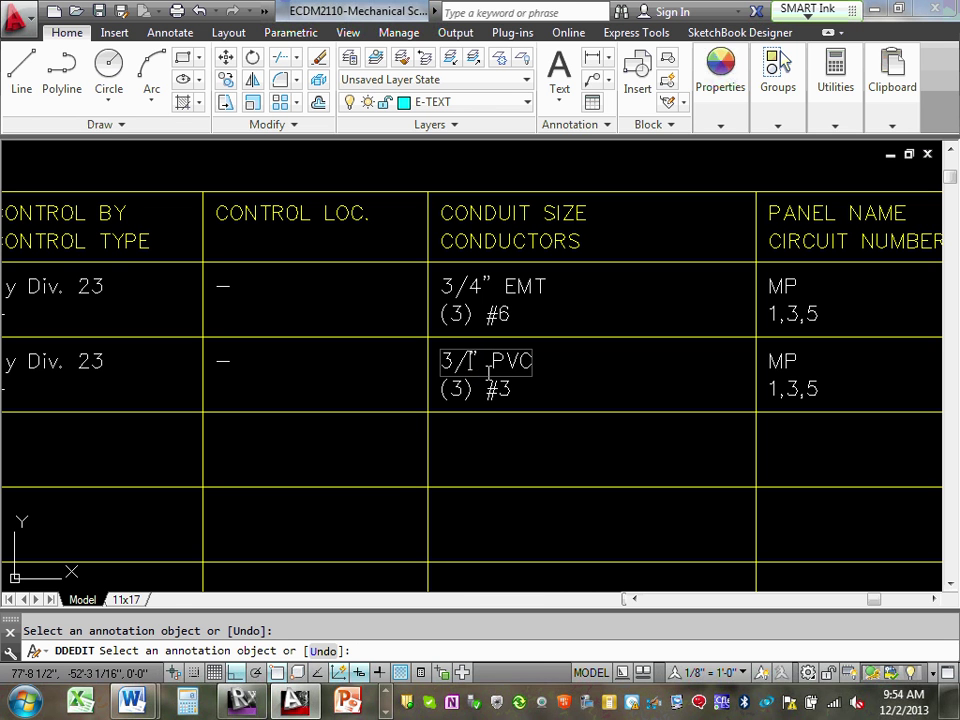
pyautogui.write('1')
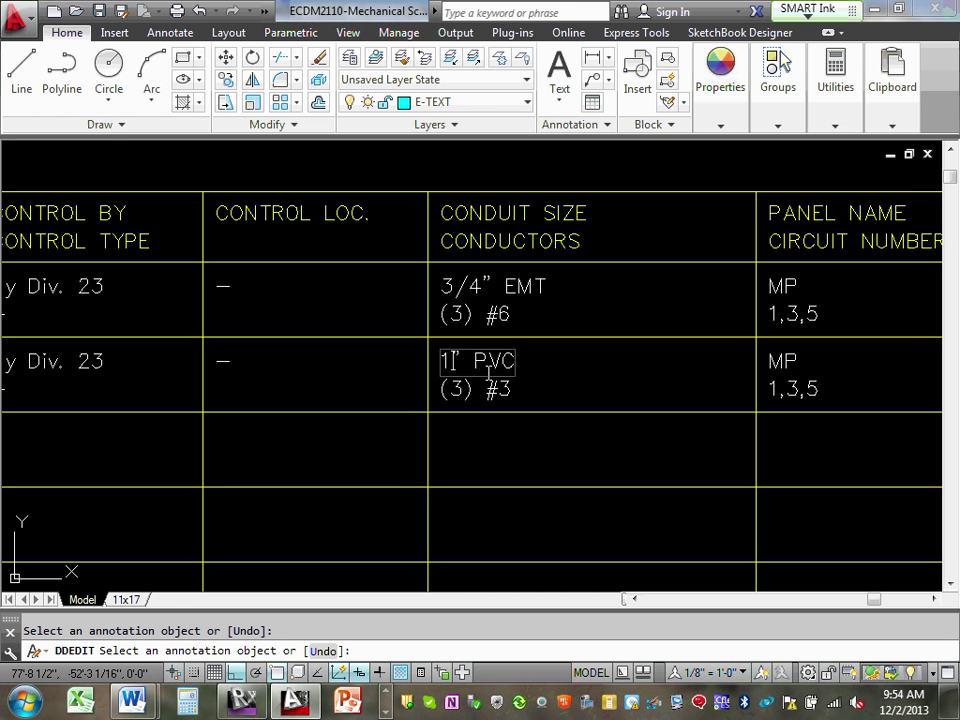
pyautogui.click(568, 398)
# Step: Change the condensing unit's circuit numbers on panel MP to 2,4,6
pyautogui.scroll(-3, 580, 390)
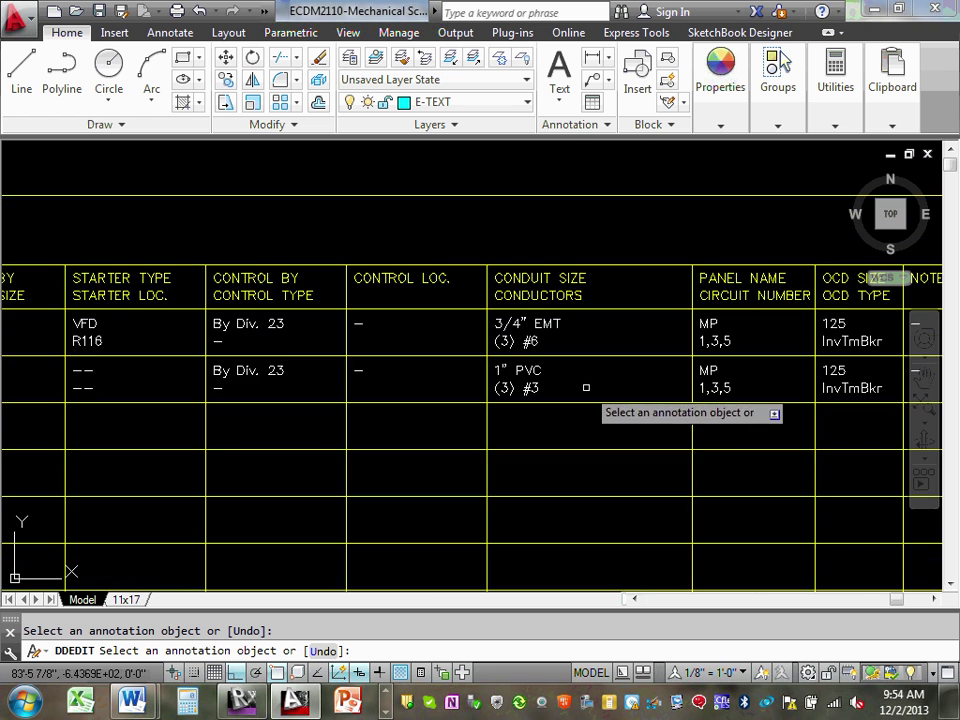
pyautogui.moveTo(615, 379); pyautogui.dragTo(372, 357, button='middle')
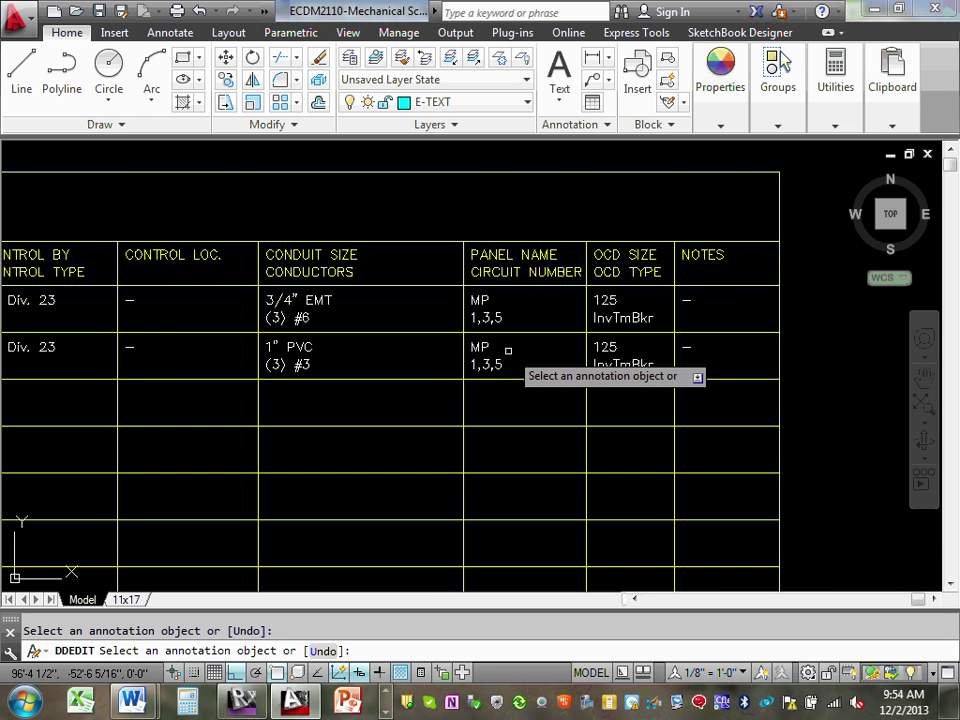
pyautogui.scroll(2, 490, 362)
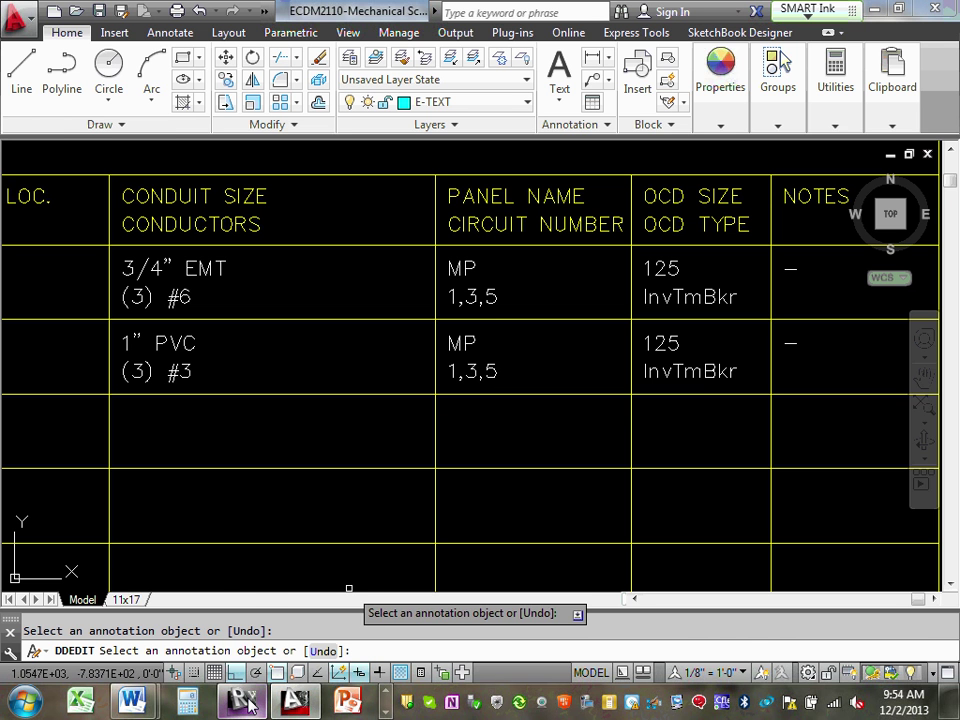
pyautogui.moveTo(248, 704)
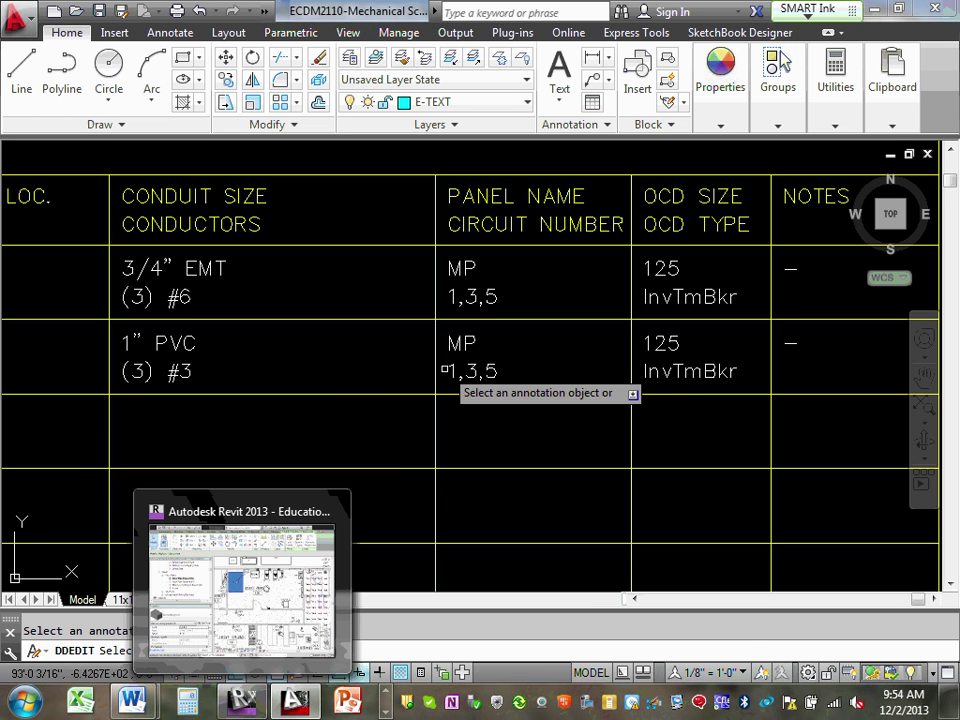
pyautogui.click(475, 371)
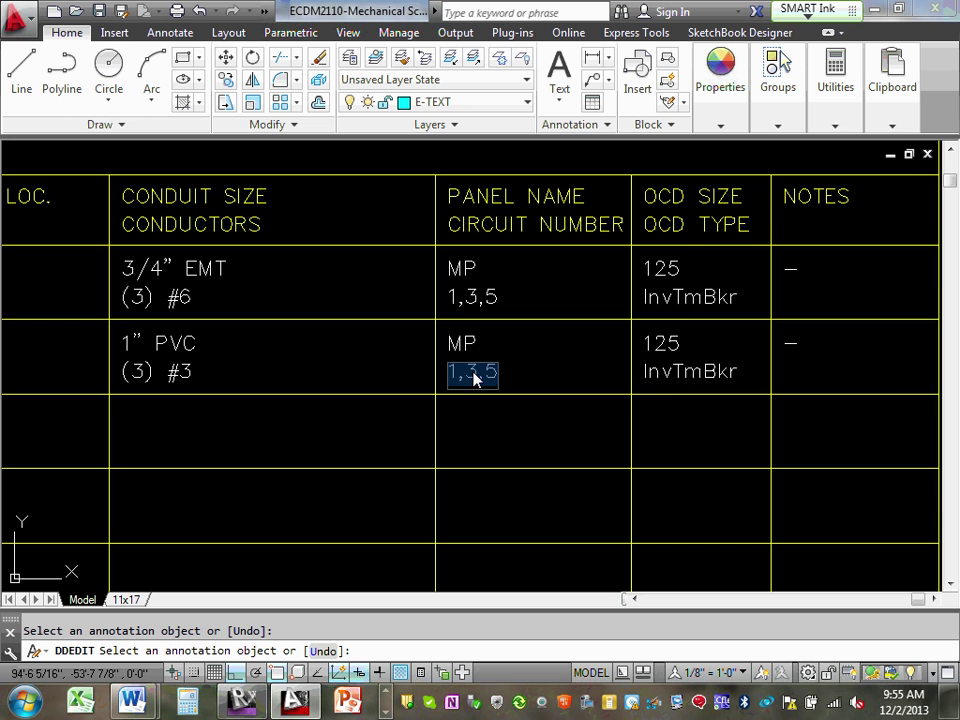
pyautogui.click(458, 371)
pyautogui.moveTo(458, 371); pyautogui.dragTo(502, 372)
pyautogui.write('2')
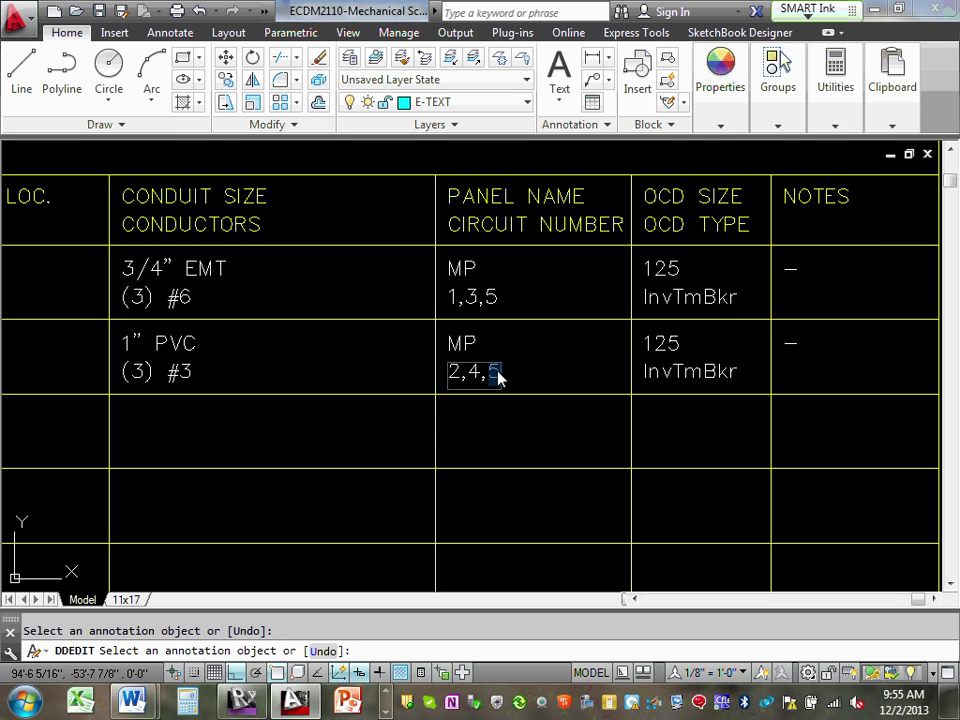
pyautogui.write('6')
# Step: Set the condensing unit's OCD size to 110 and end the text editing
pyautogui.click(660, 347)
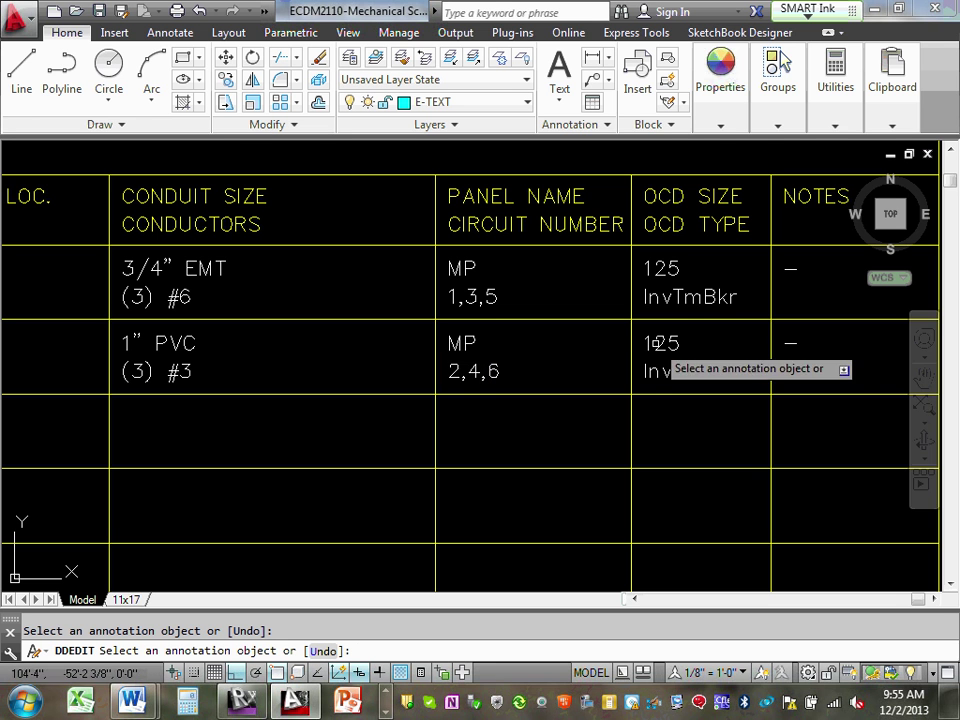
pyautogui.click(672, 344)
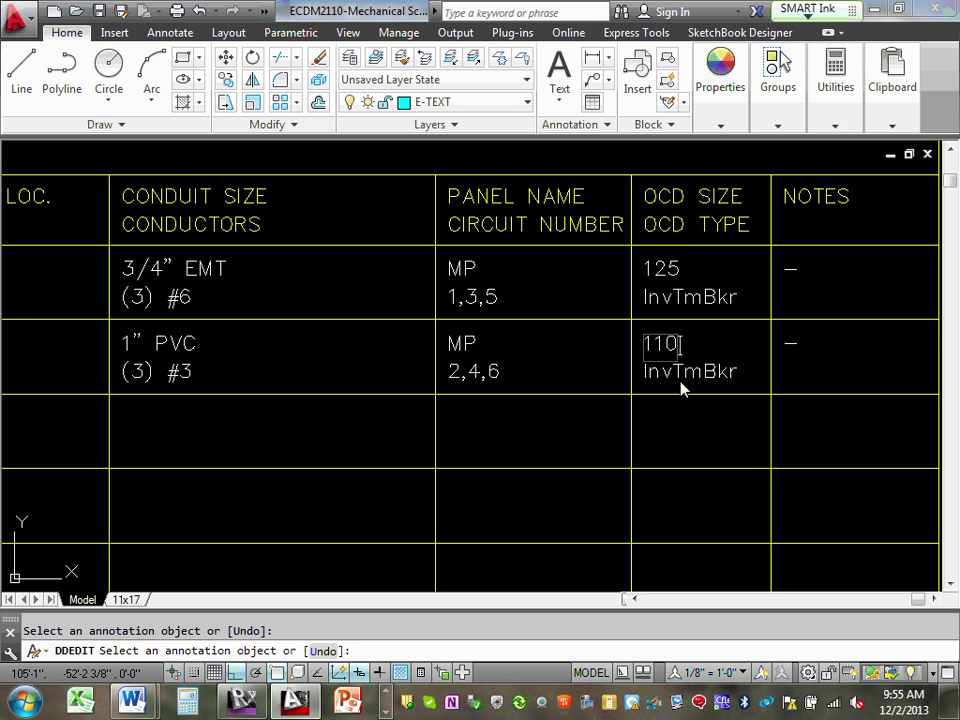
pyautogui.click(681, 374)
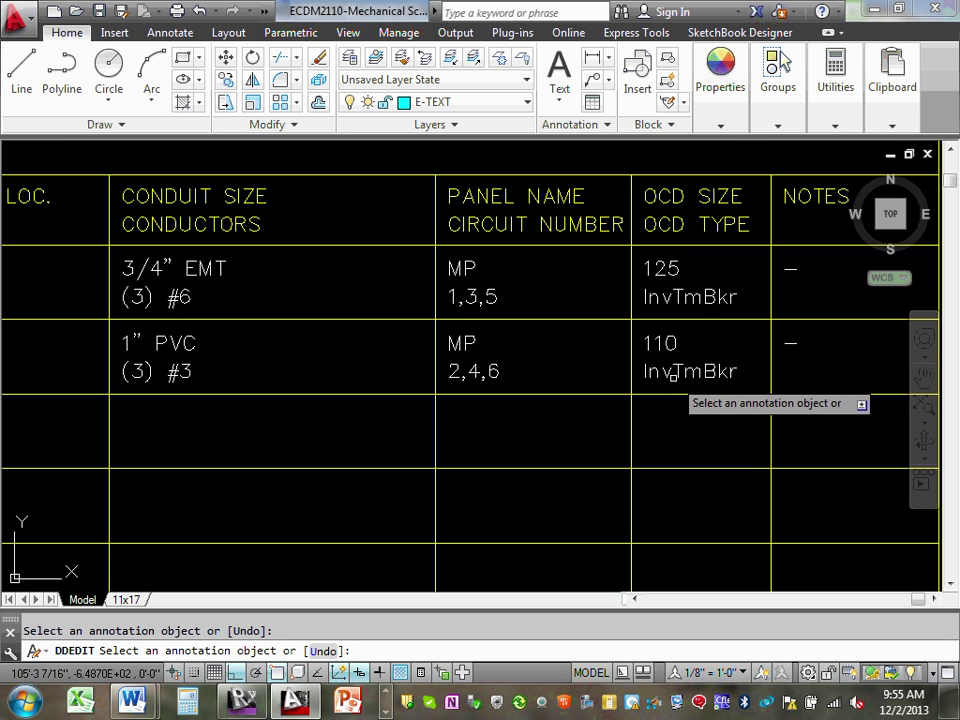
pyautogui.moveTo(697, 370); pyautogui.dragTo(574, 379, button='middle')
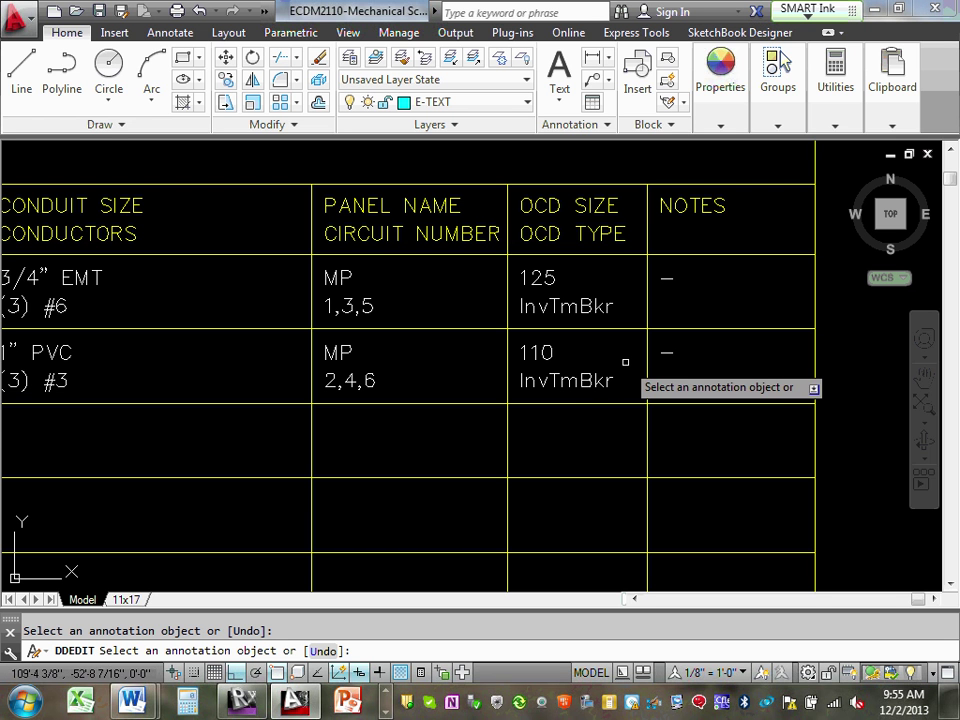
pyautogui.scroll(-5, 623, 365)
pyautogui.scroll(-3, 598, 358)
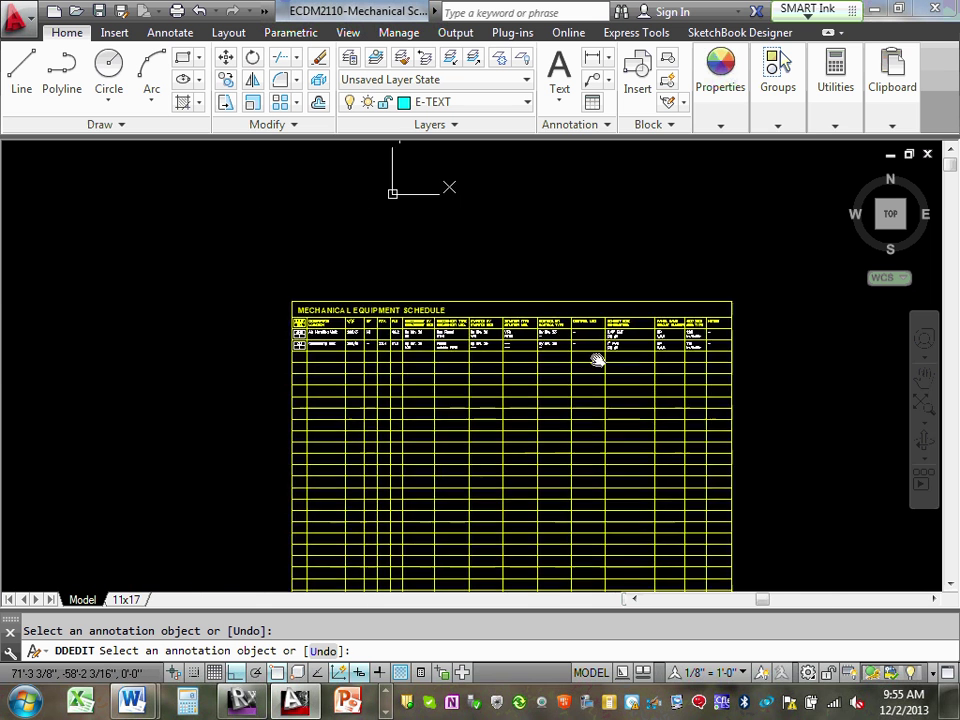
pyautogui.scroll(5, 495, 355)
pyautogui.scroll(-2, 489, 342)
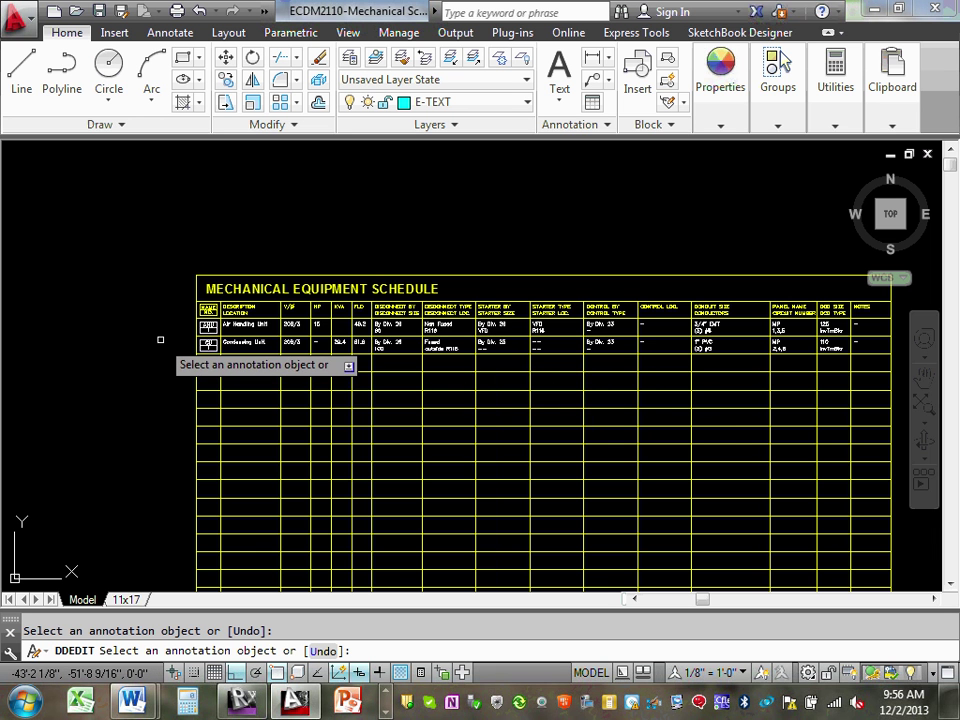
pyautogui.press('Escape')
# Step: Look over the whole mechanical equipment schedule, from the two filled equipment rows down to the notes area
pyautogui.scroll(2, 255, 358)
pyautogui.scroll(-4, 330, 355)
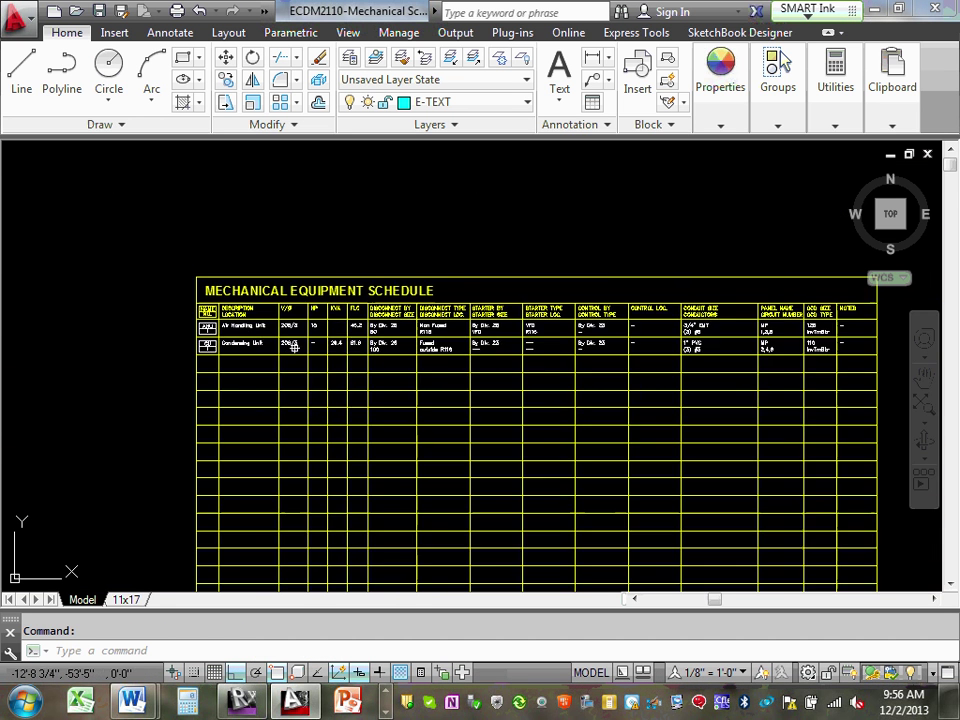
pyautogui.moveTo(394, 409)
pyautogui.mouseDown(button='middle')
pyautogui.moveTo(384, 346)
pyautogui.moveTo(394, 306)
pyautogui.mouseUp(button='middle')
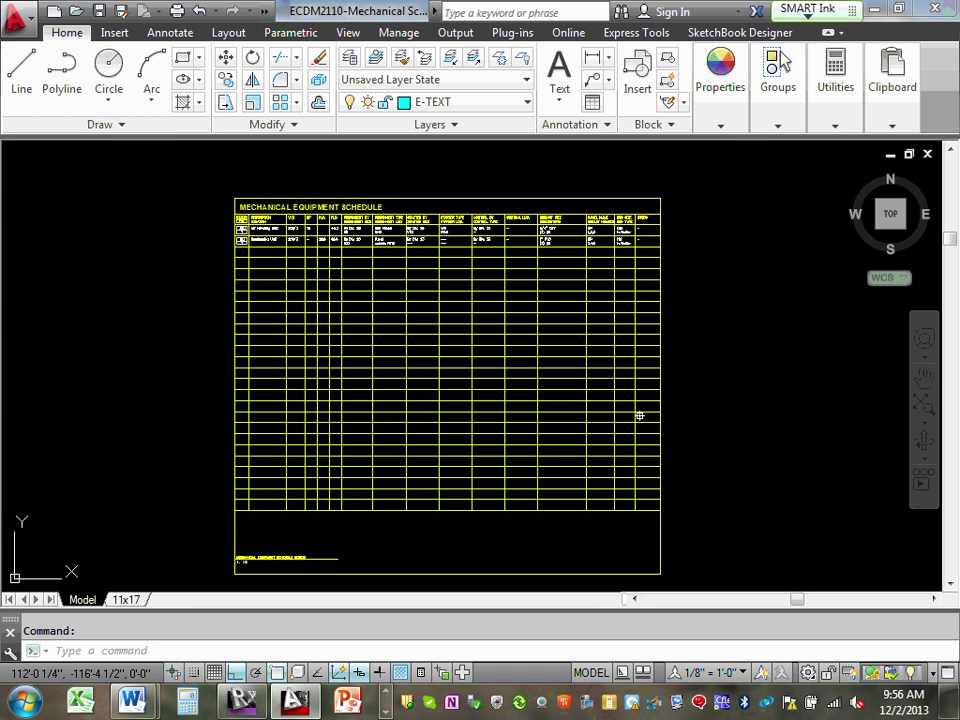
pyautogui.moveTo(640, 415)
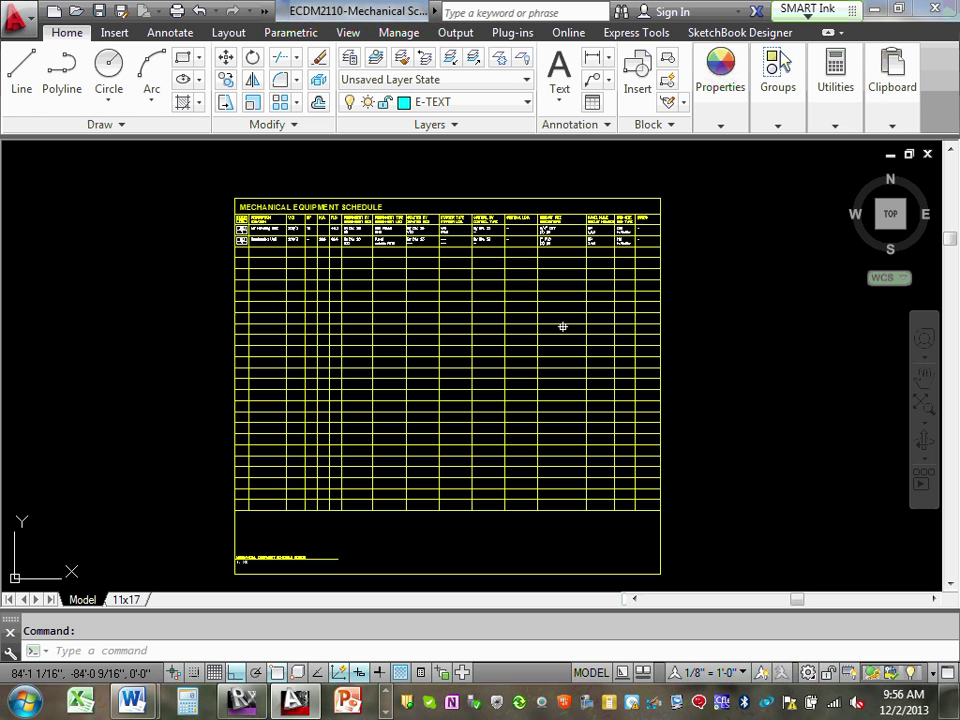
pyautogui.scroll(2, 724, 270)
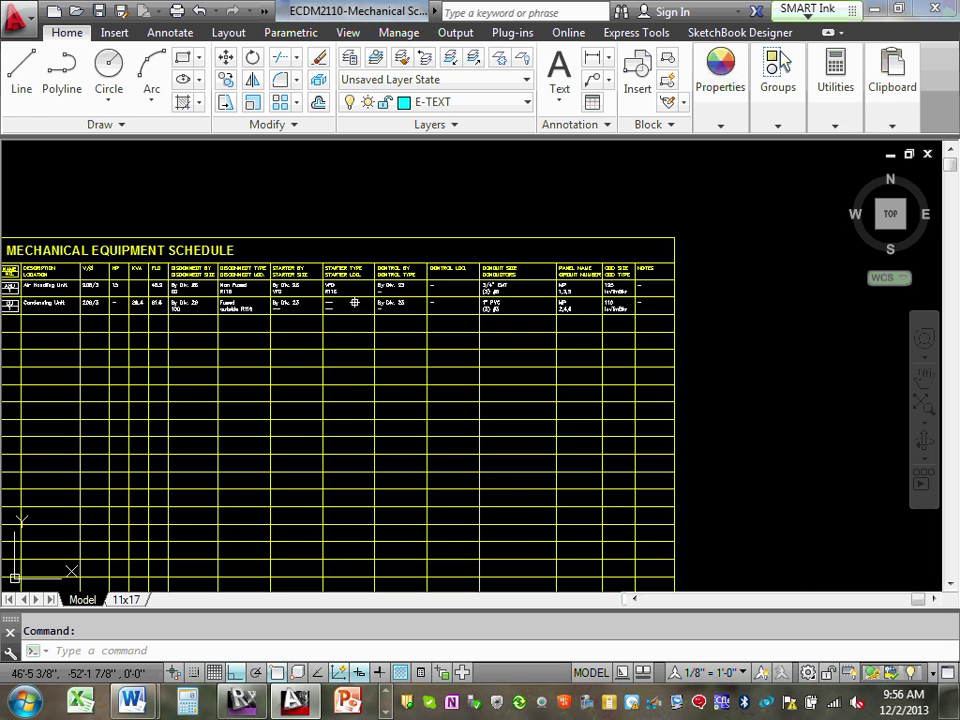
pyautogui.scroll(-4, 354, 302)
pyautogui.moveTo(354, 302); pyautogui.dragTo(566, 322, button='middle')
pyautogui.scroll(2, 566, 322)
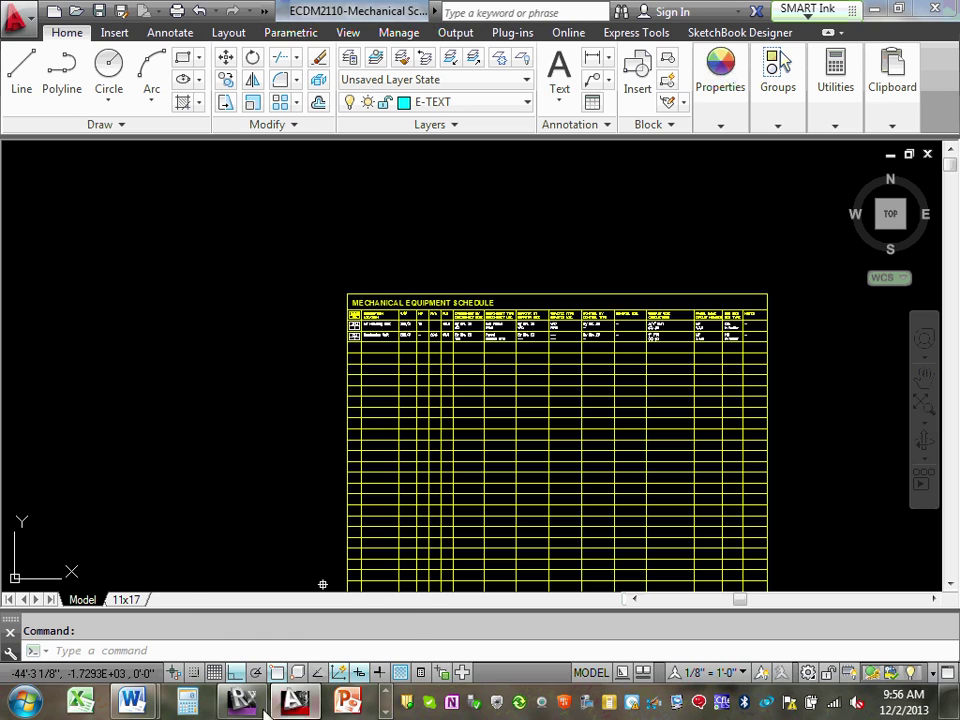
# Step: Switch to the ECDM2110-CSI2600 Electrical SD Narrative in Word and find the mechanical equipment items following the condensing unit
pyautogui.moveTo(132, 700)
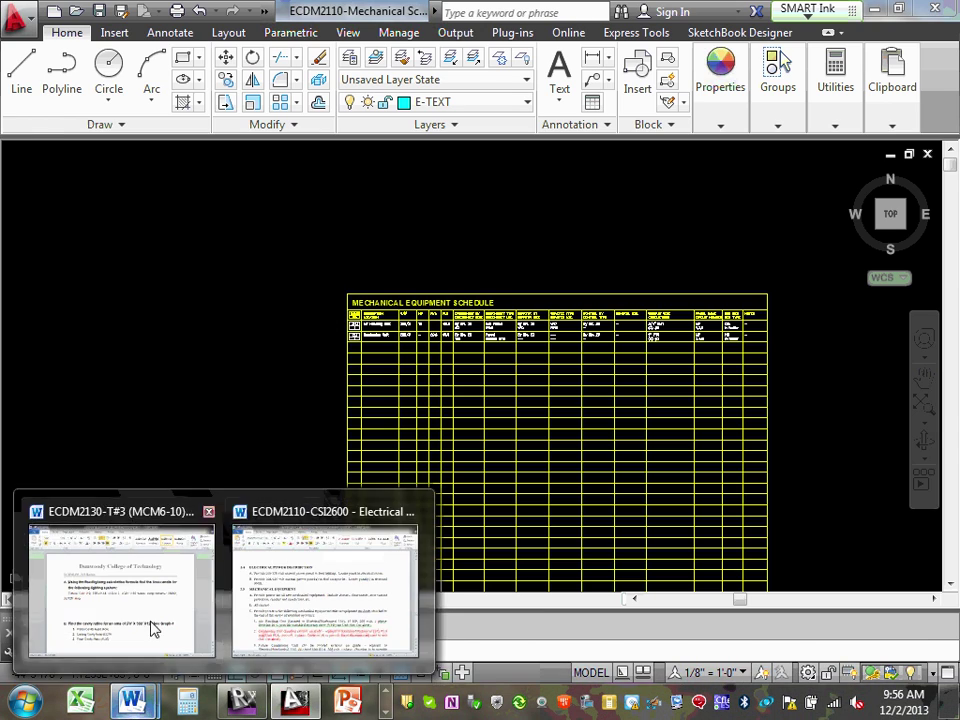
pyautogui.click(267, 601)
pyautogui.scroll(-3, 295, 405)
pyautogui.scroll(-5, 150, 290)
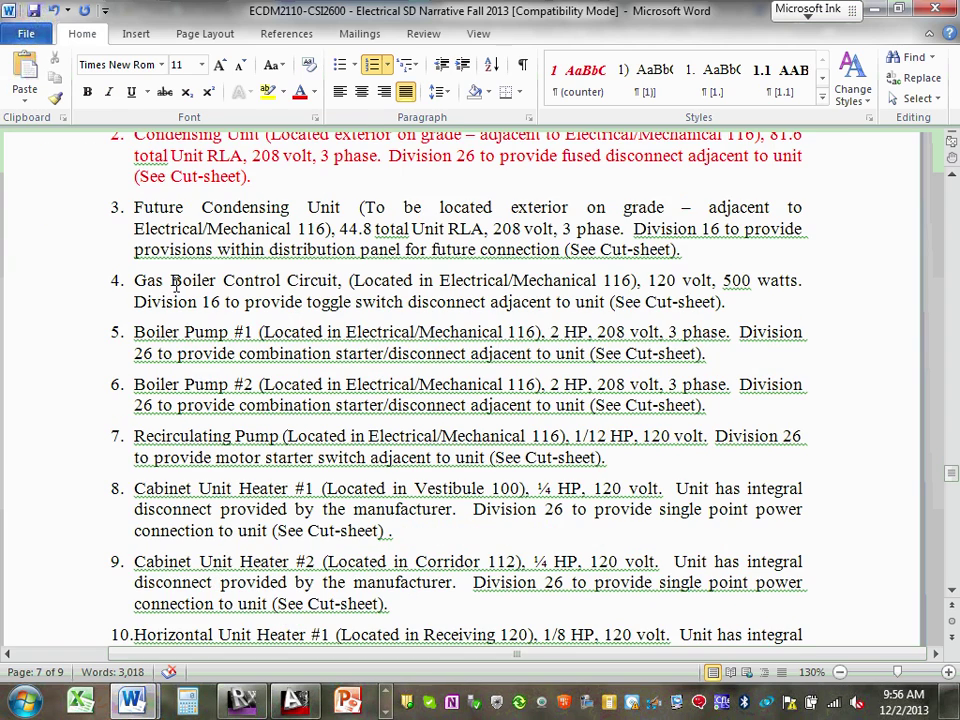
# Step: Review the mechanical equipment items in section 2.5 of the electrical narrative, from the air handling unit through the File Server A/C
pyautogui.moveTo(135, 281); pyautogui.dragTo(415, 296)
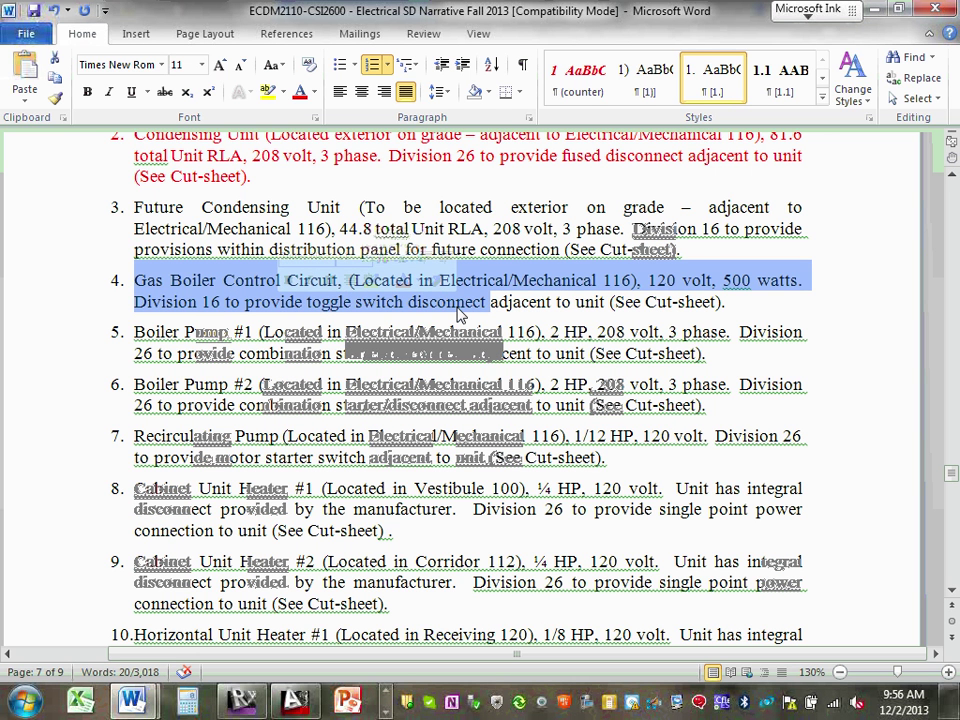
pyautogui.click(136, 332)
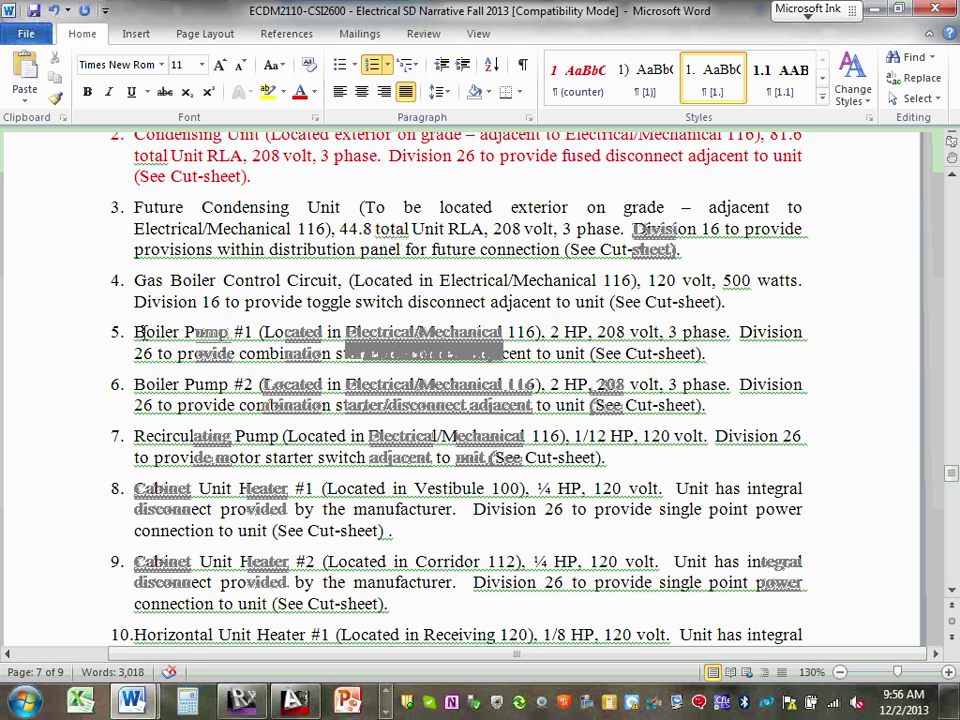
pyautogui.moveTo(136, 332); pyautogui.dragTo(252, 333)
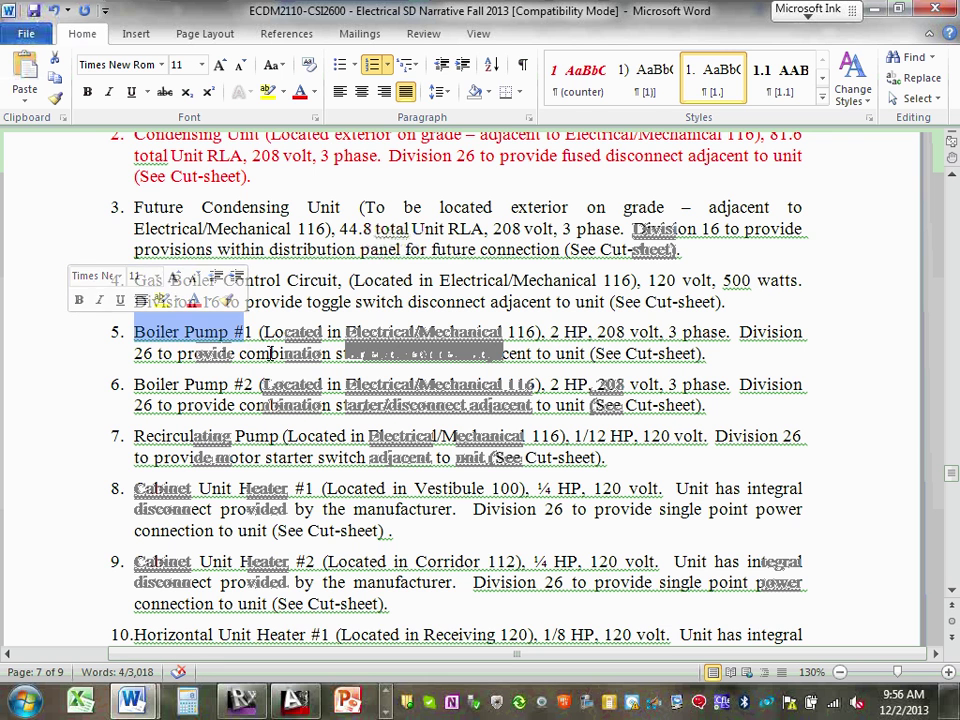
pyautogui.click(270, 353)
pyautogui.scroll(-4, 238, 374)
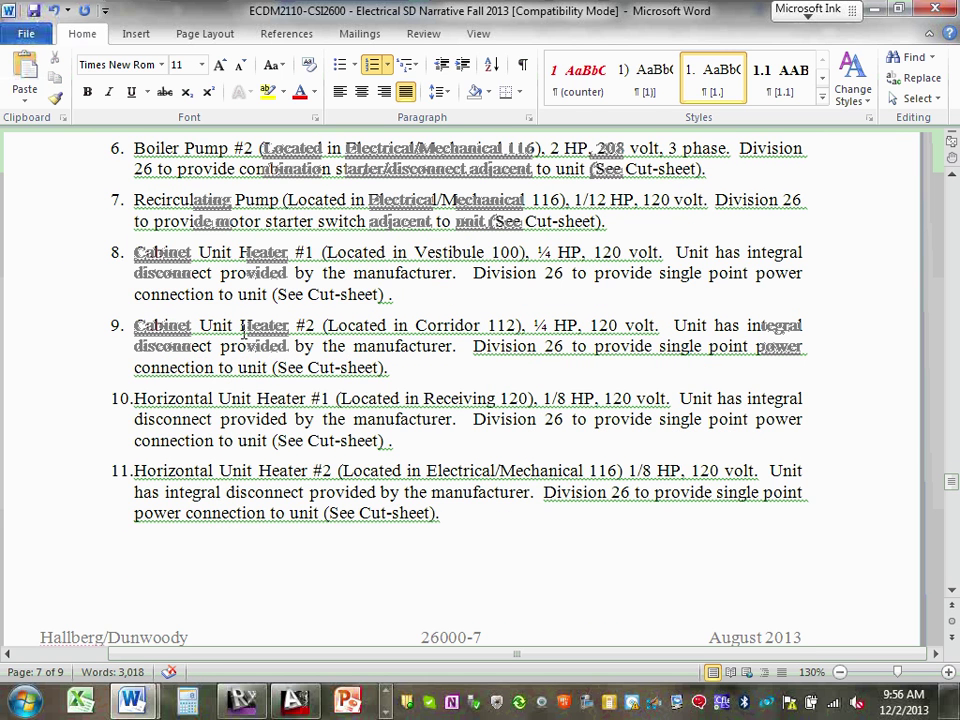
pyautogui.moveTo(134, 325); pyautogui.dragTo(318, 339)
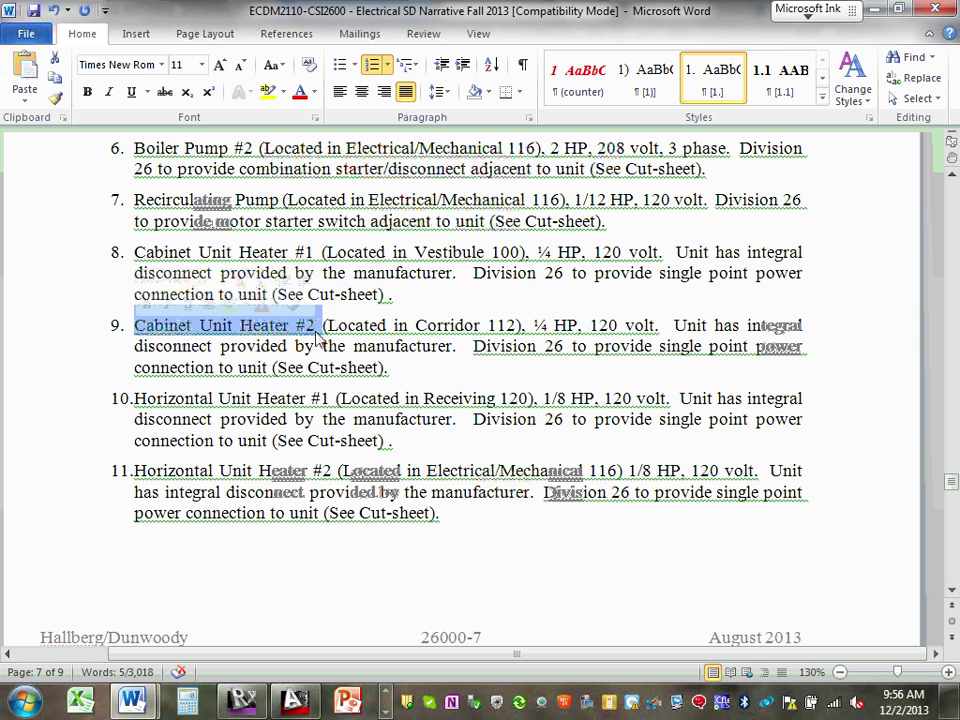
pyautogui.scroll(-10, 318, 339)
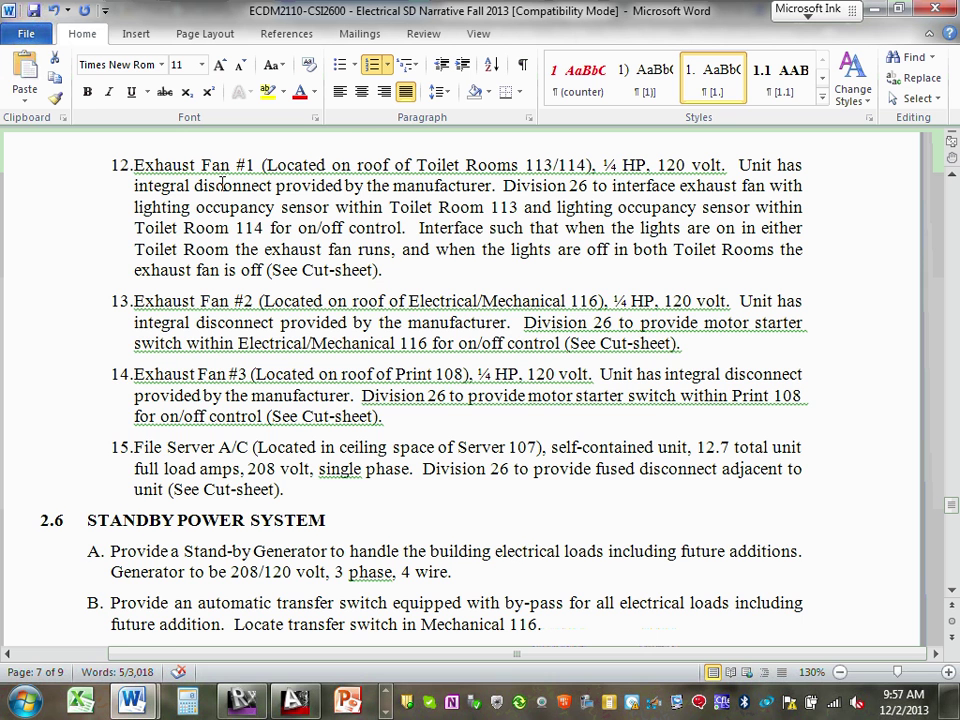
pyautogui.scroll(-1, 178, 418)
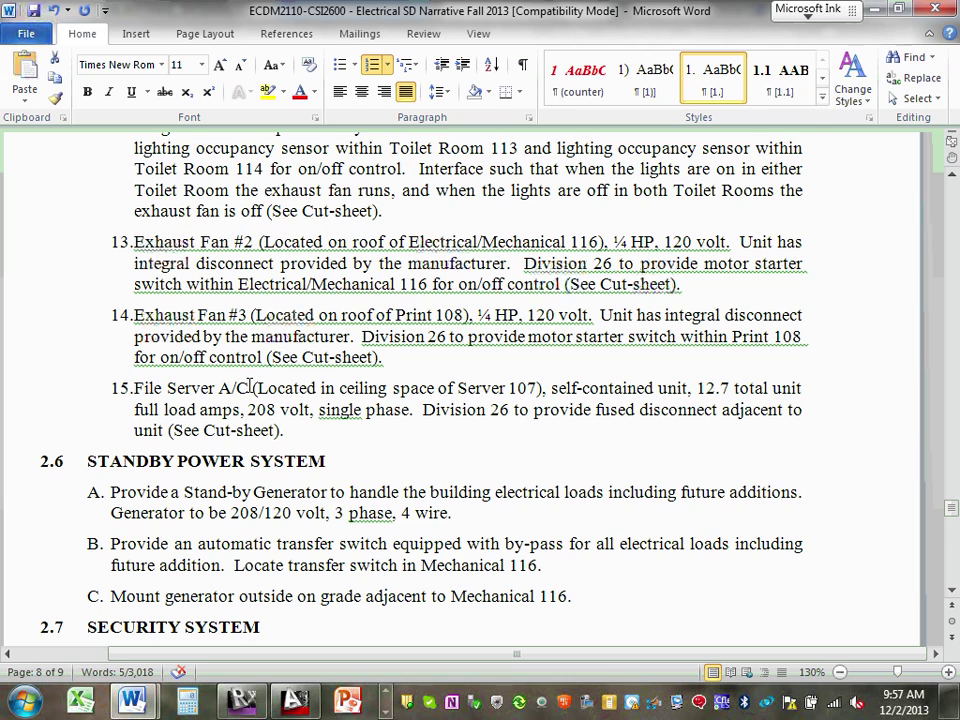
pyautogui.scroll(-3, 263, 388)
pyautogui.scroll(15, 268, 390)
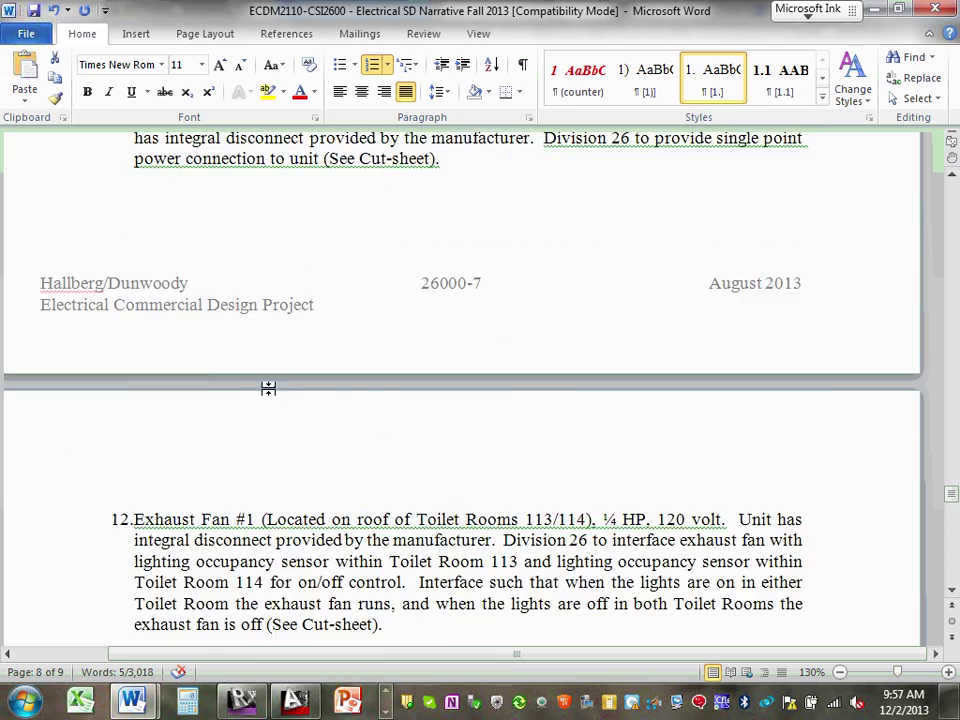
pyautogui.scroll(7, 280, 400)
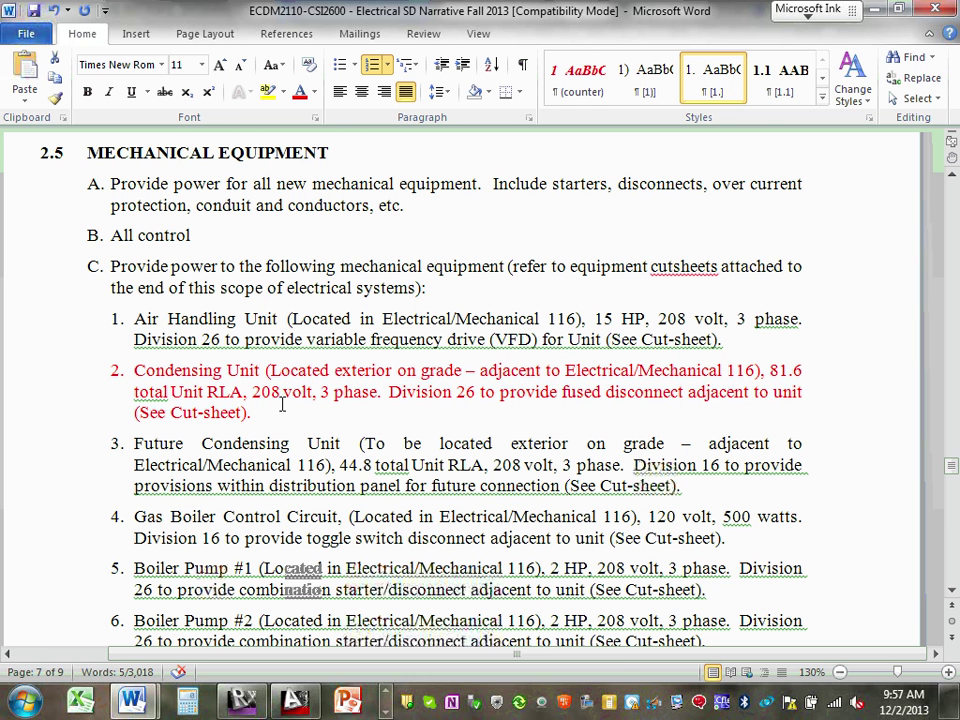
# Step: Switch to the AutoCAD mechanical equipment schedule and examine the conduit, conductor, panel, circuit and OCD entries for the first two units
pyautogui.hotkey('alt', 'Tab')
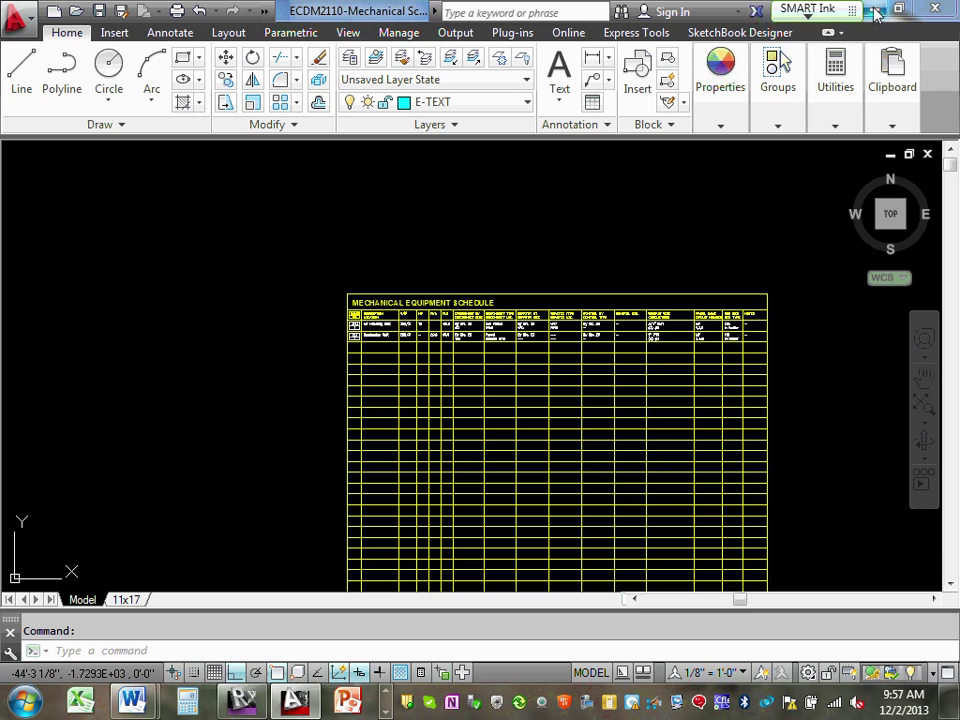
pyautogui.scroll(-4, 690, 276)
pyautogui.scroll(4, 685, 290)
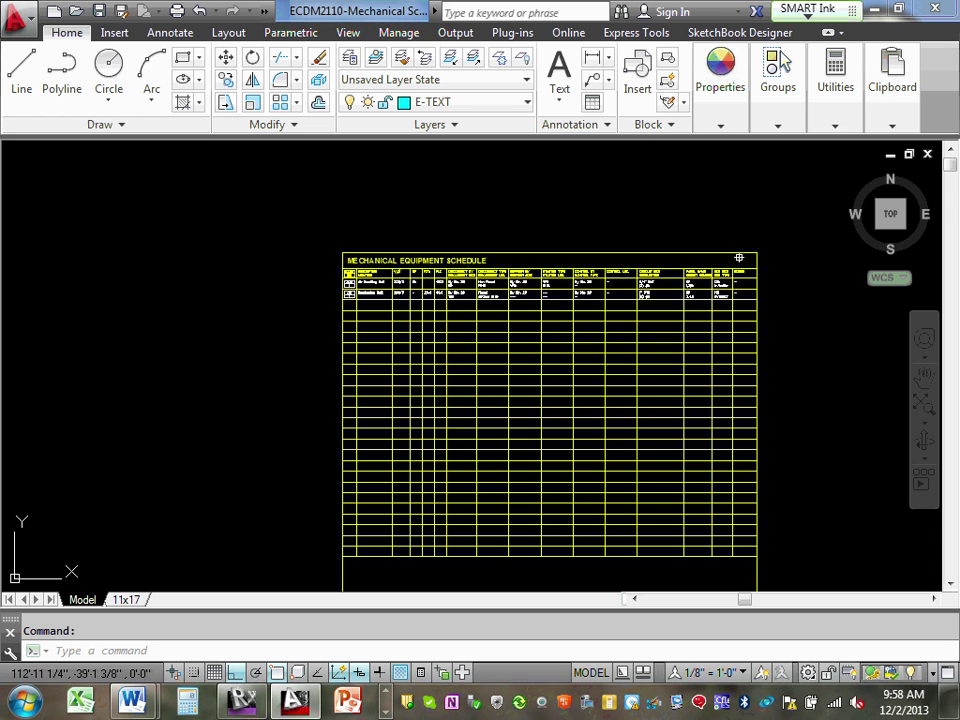
pyautogui.scroll(10, 690, 293)
pyautogui.scroll(-5, 654, 276)
pyautogui.scroll(4, 607, 257)
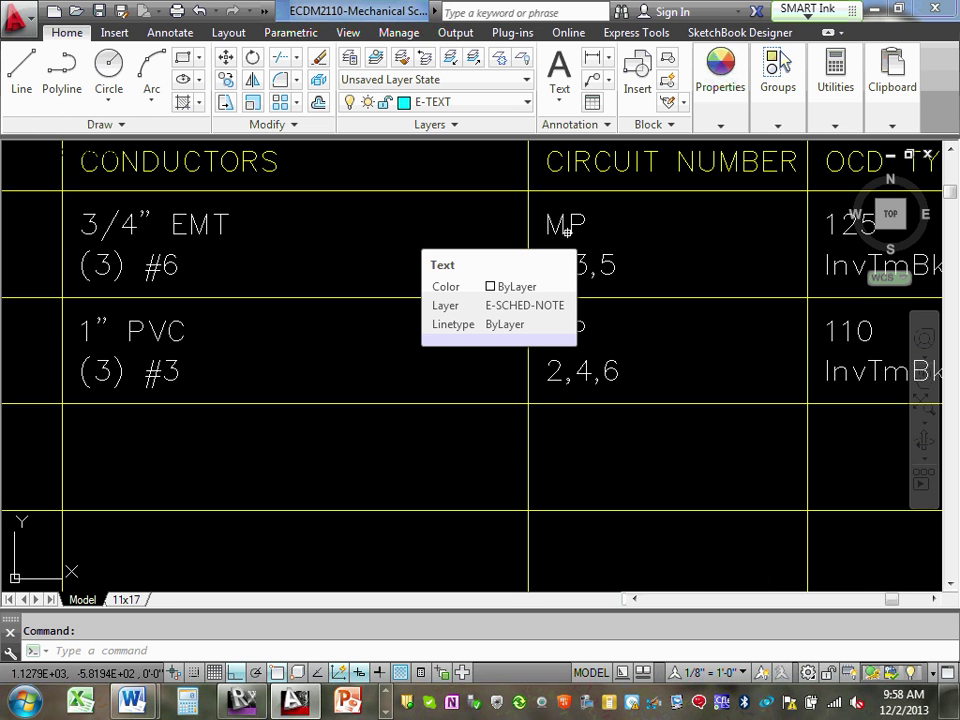
pyautogui.scroll(-5, 536, 281)
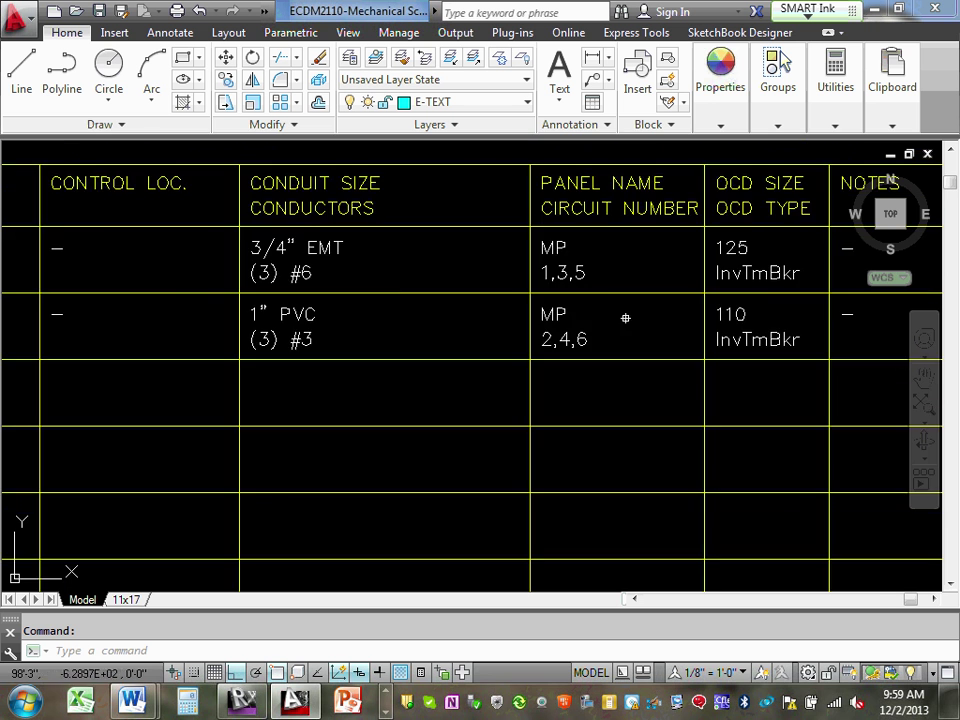
pyautogui.scroll(4, 521, 310)
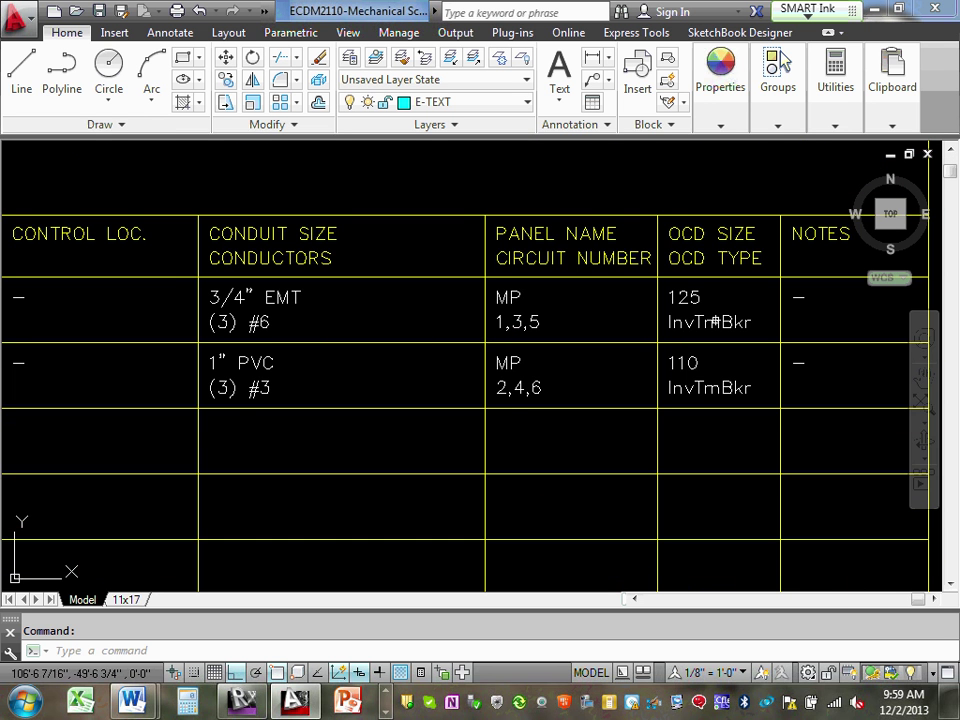
pyautogui.moveTo(713, 300); pyautogui.dragTo(636, 307, button='middle')
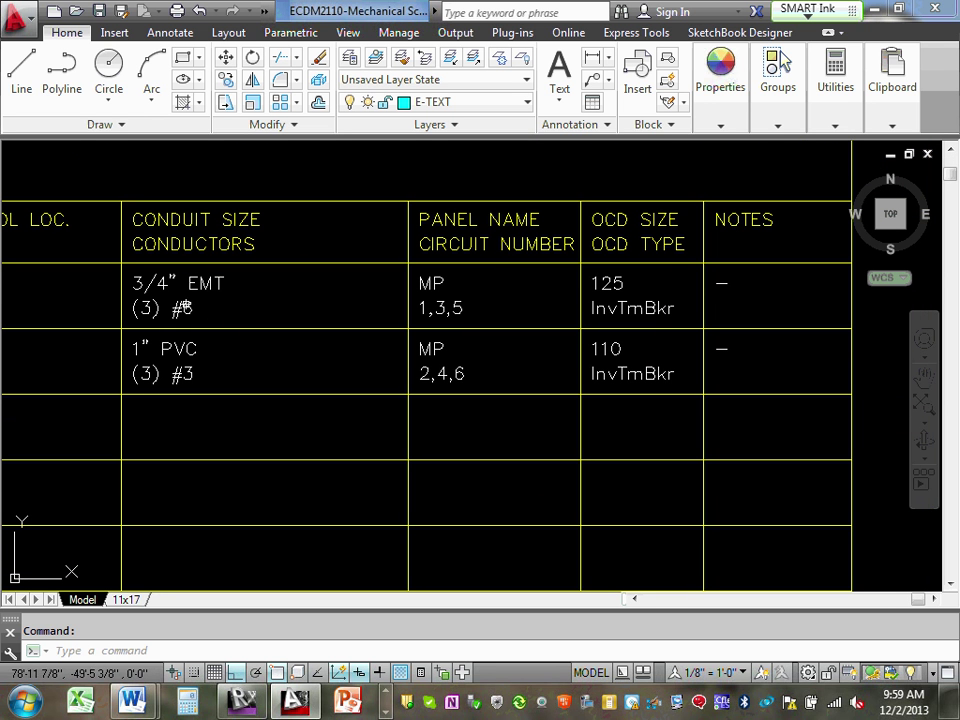
pyautogui.moveTo(617, 295)
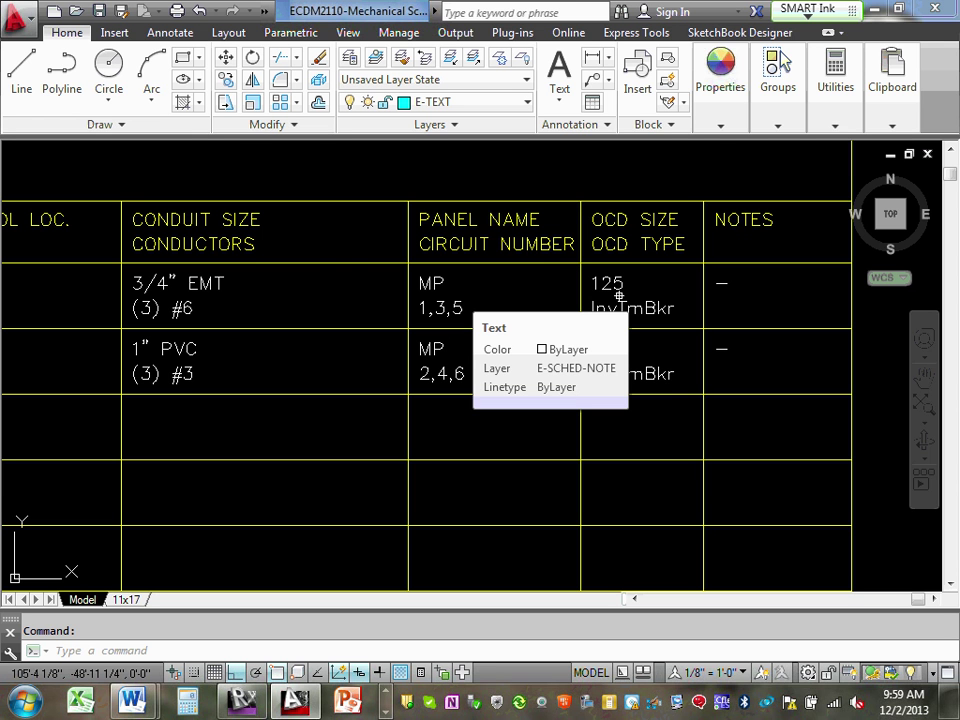
# Step: Close AutoCAD, saving the changes to the ECDM2110-Mechanical Schedule-E9 drawing
pyautogui.scroll(-2, 619, 296)
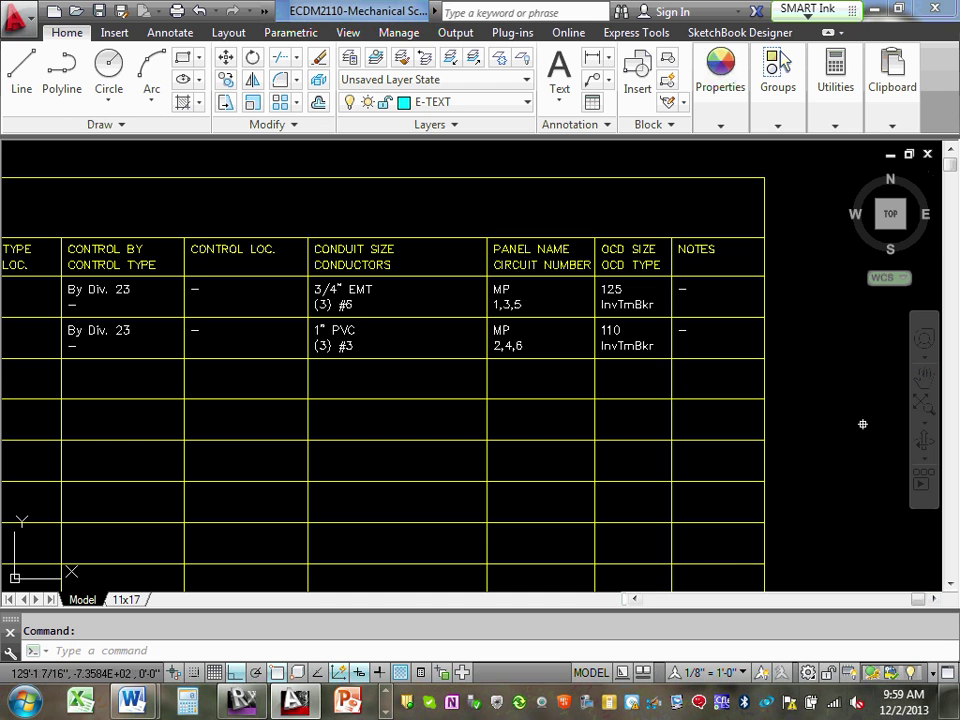
pyautogui.click(944, 10)
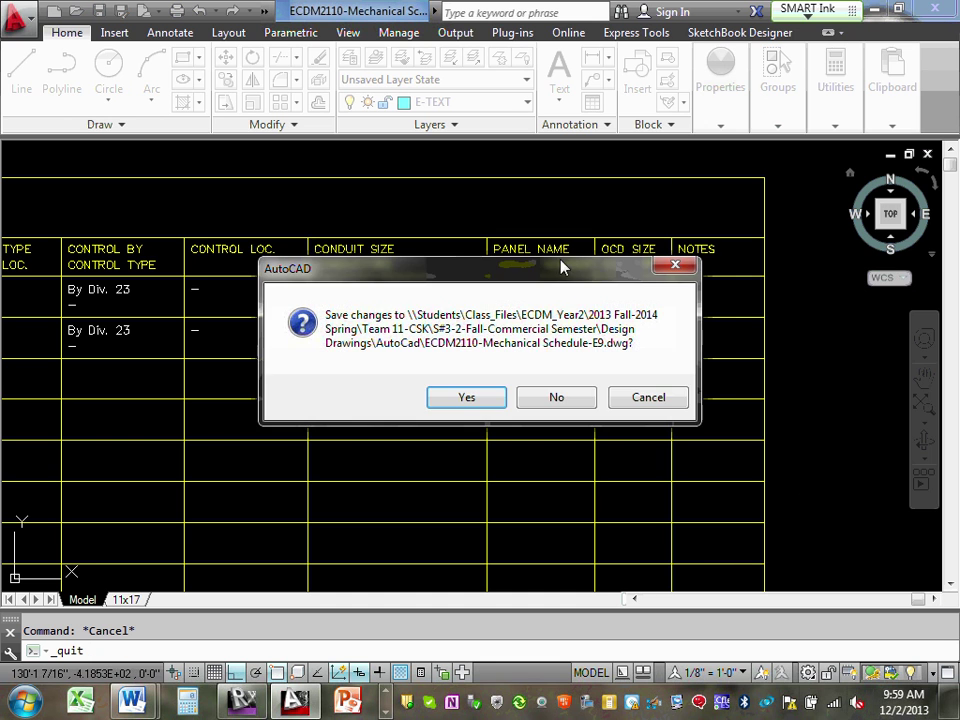
pyautogui.click(467, 398)
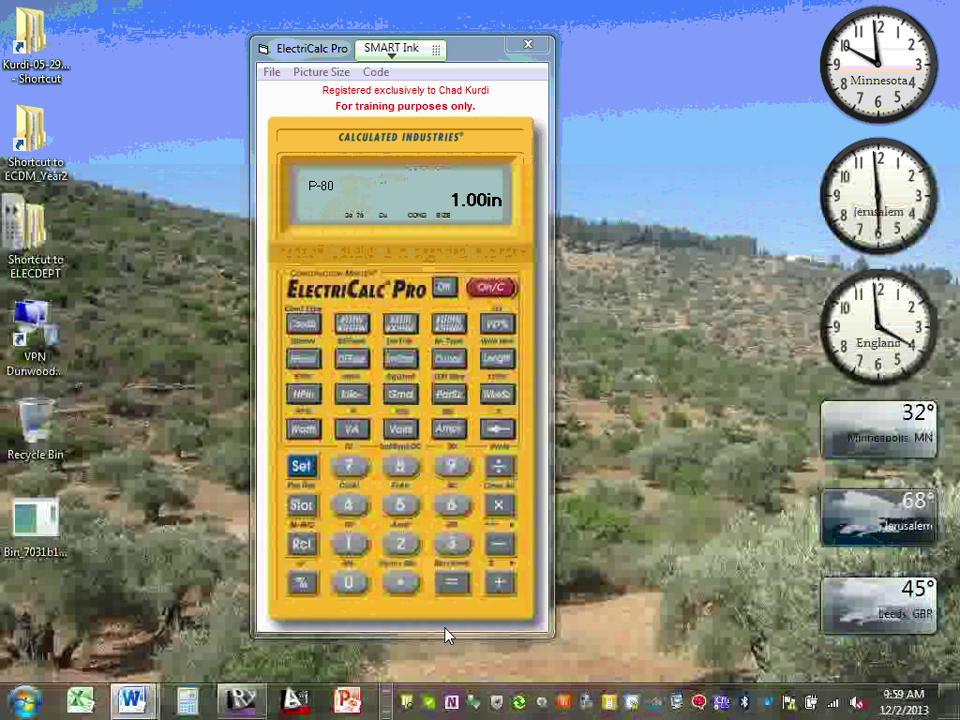
# Step: Switch to Windows Explorer and open the Team 02 folder inside ECDM_Year2, 2013 Fall-2014 Spring
pyautogui.click(387, 694)
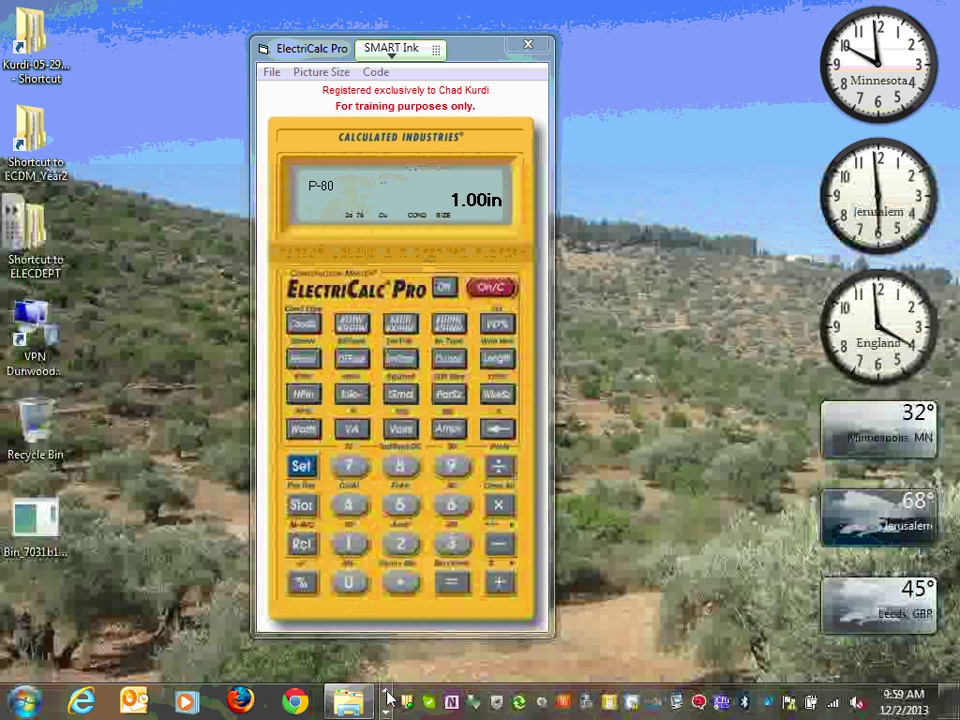
pyautogui.click(347, 700)
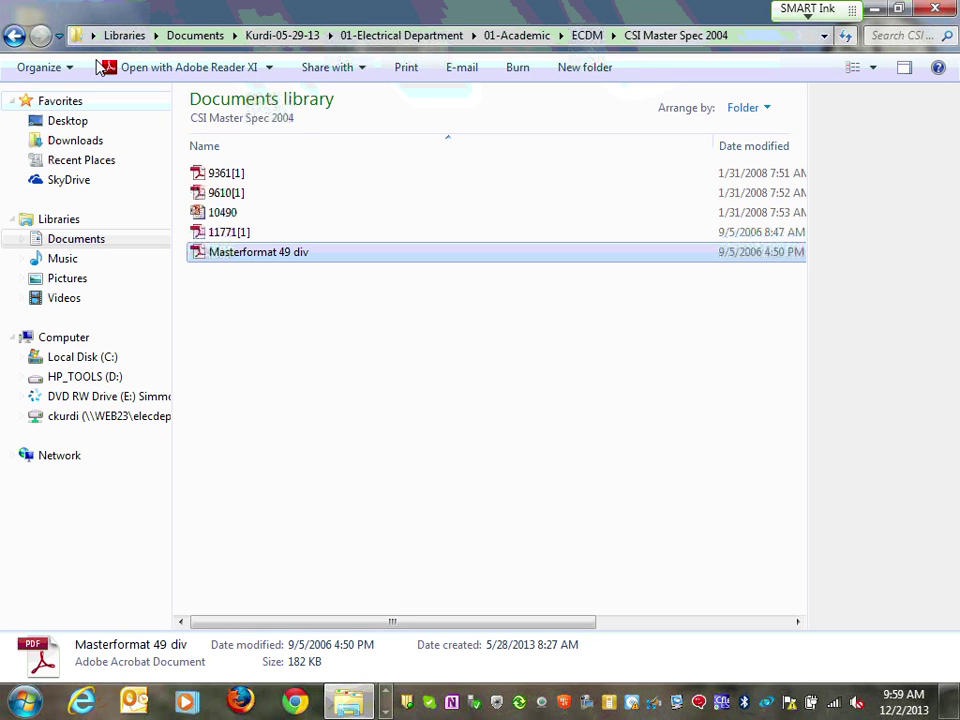
pyautogui.click(18, 36)
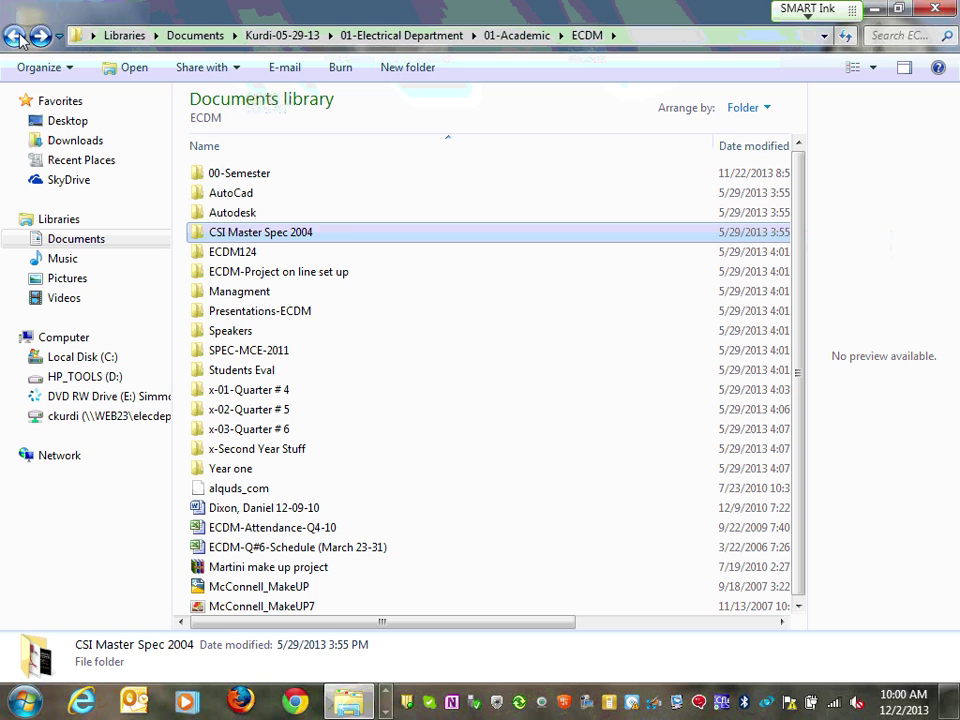
pyautogui.click(66, 121)
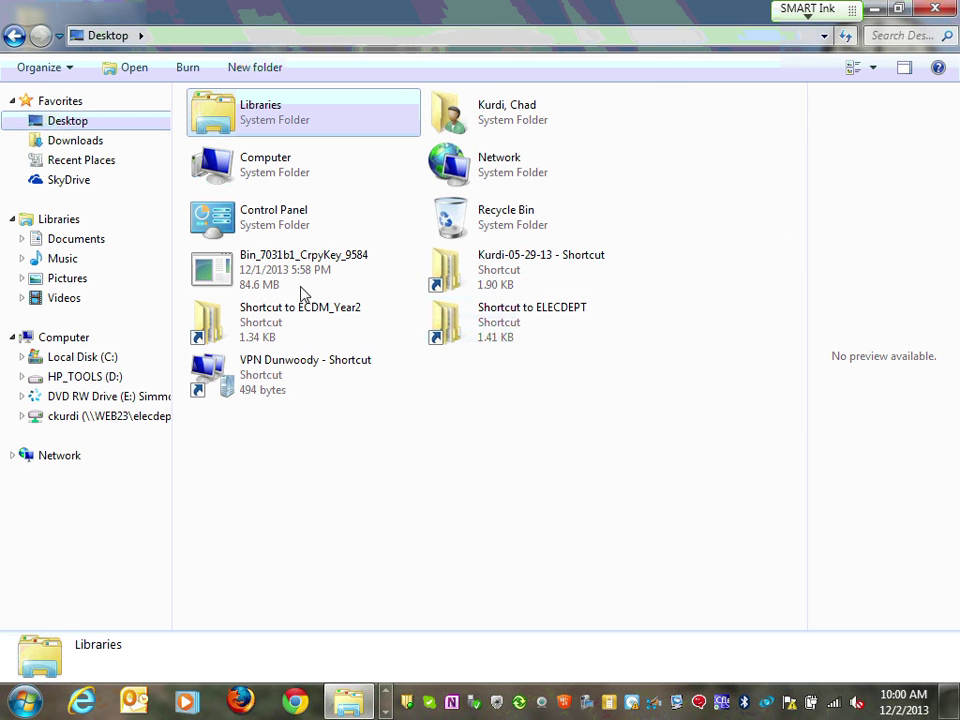
pyautogui.doubleClick(332, 321)
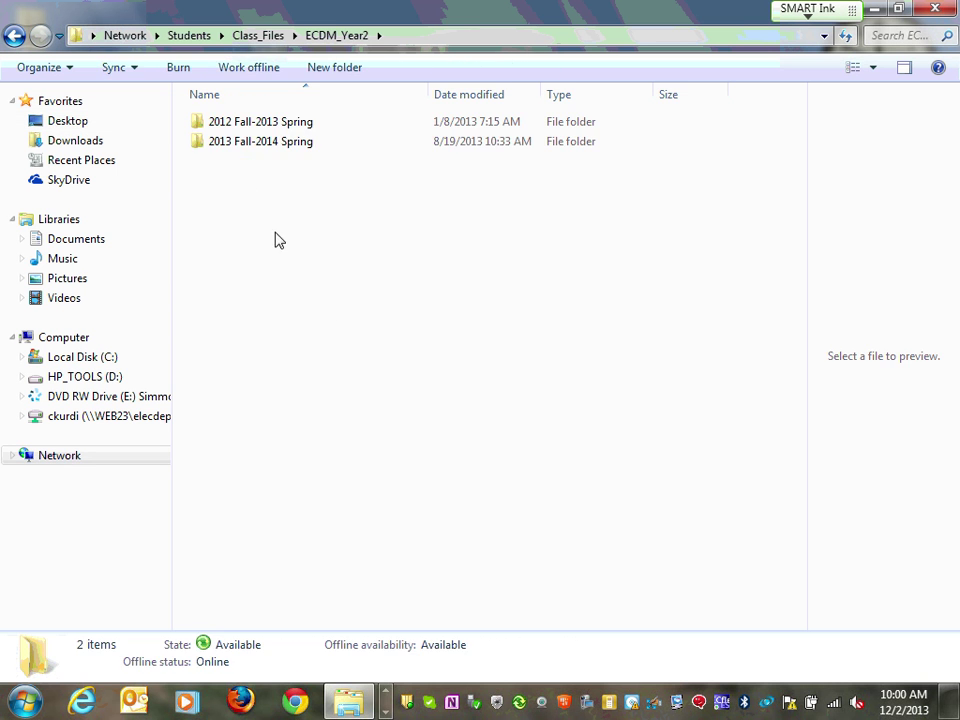
pyautogui.doubleClick(282, 147)
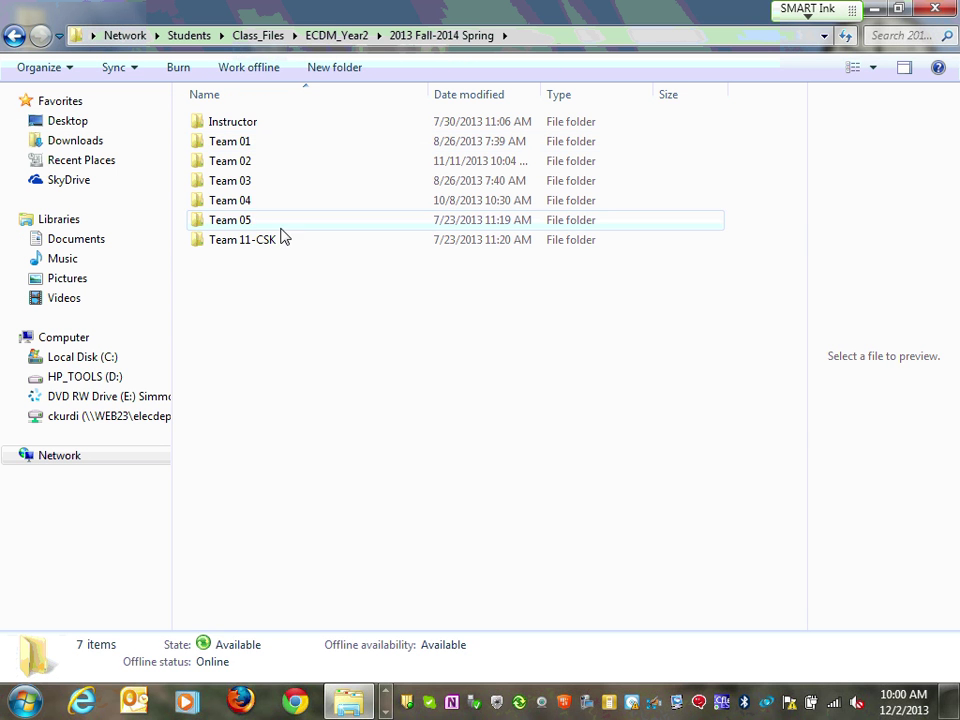
pyautogui.doubleClick(236, 160)
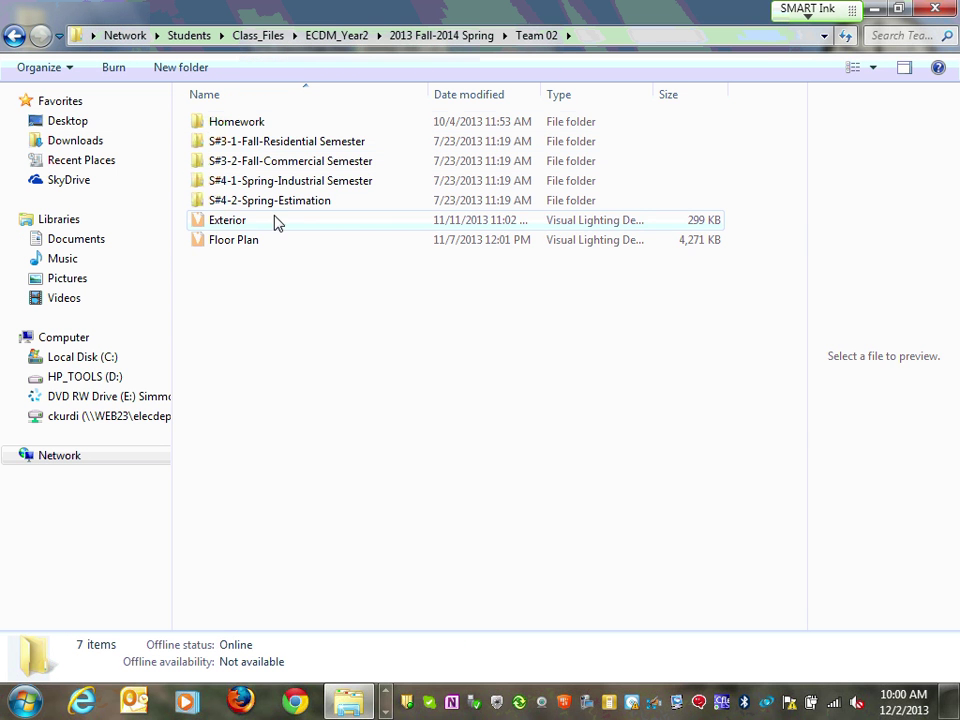
# Step: Open the Exterior lighting design file from the Team 02 folder for a look and close it again
pyautogui.click(236, 220)
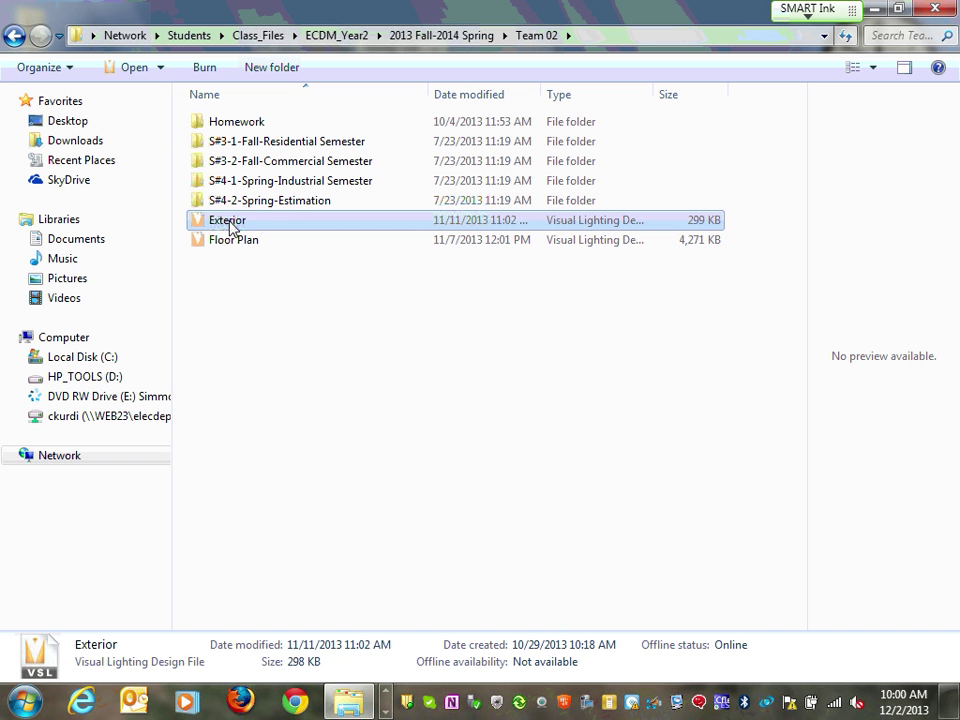
pyautogui.doubleClick(230, 226)
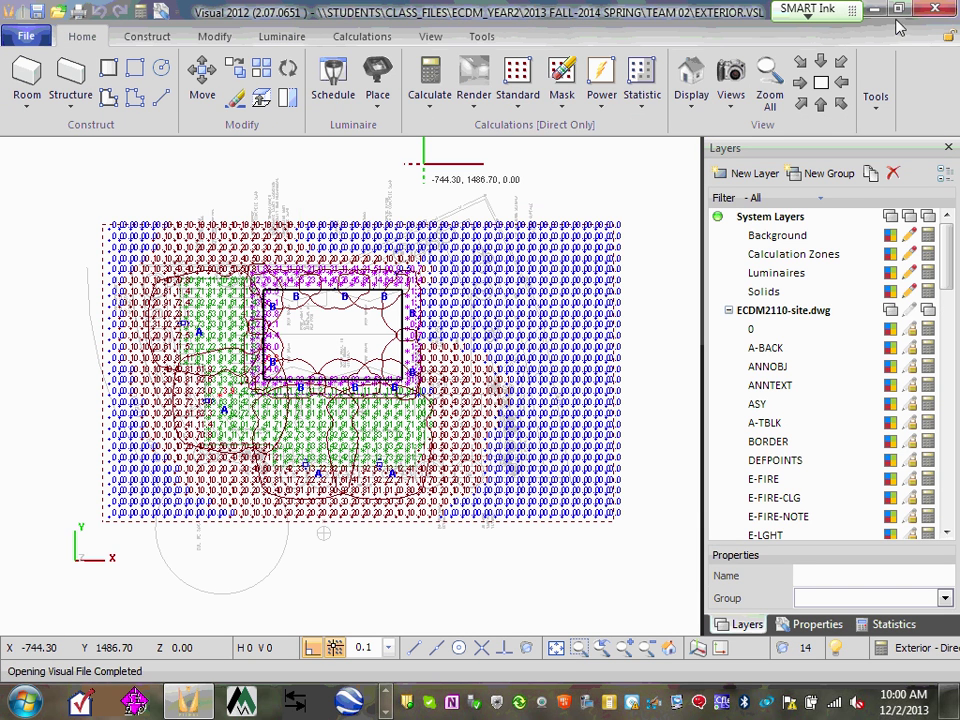
pyautogui.click(935, 8)
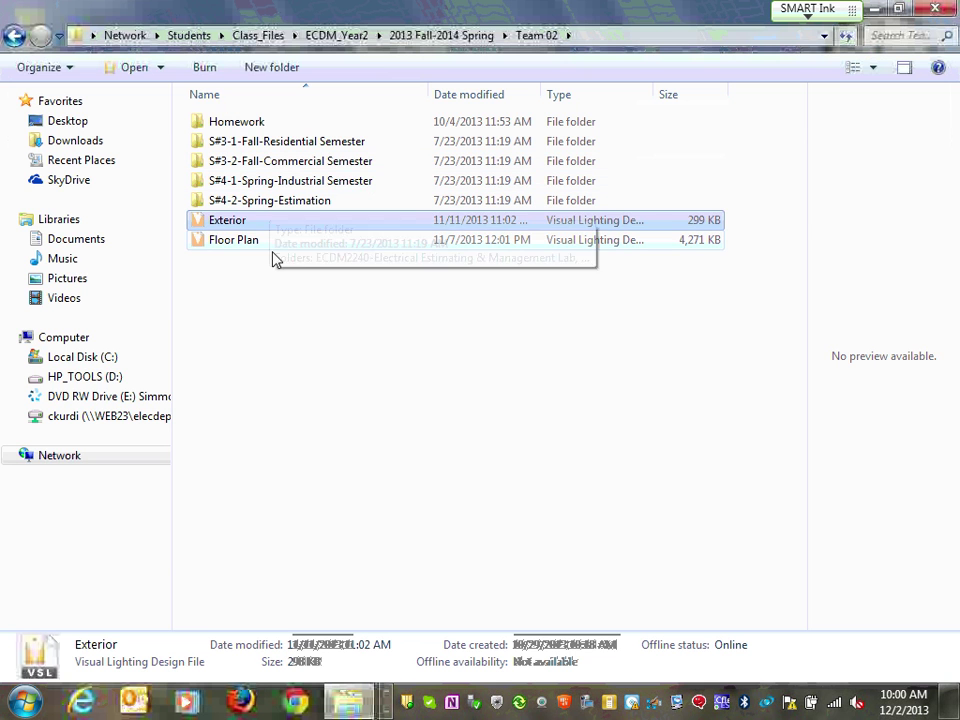
# Step: Open the Floor Plan lighting design file from the Team 02 folder and bring it up in the Print Editor
pyautogui.click(246, 243)
pyautogui.doubleClick(249, 246)
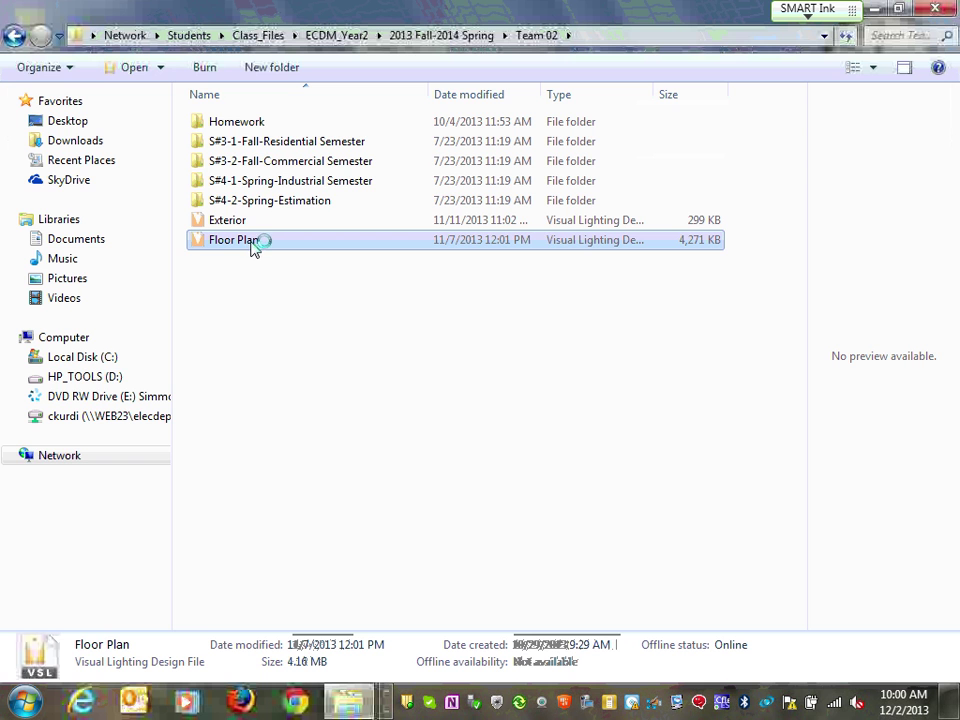
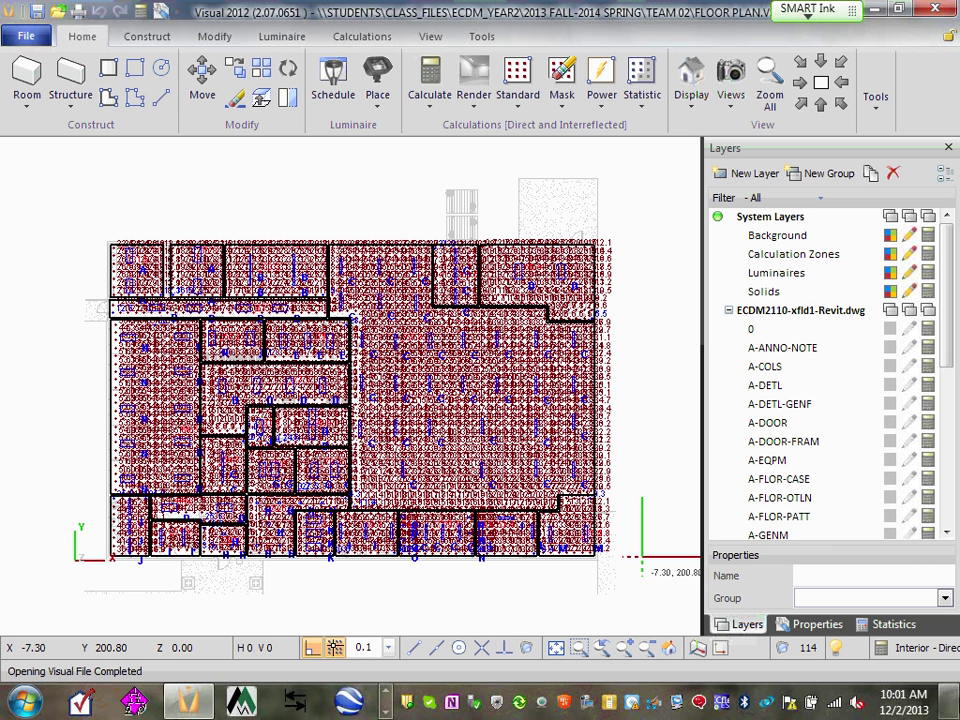
pyautogui.click(26, 37)
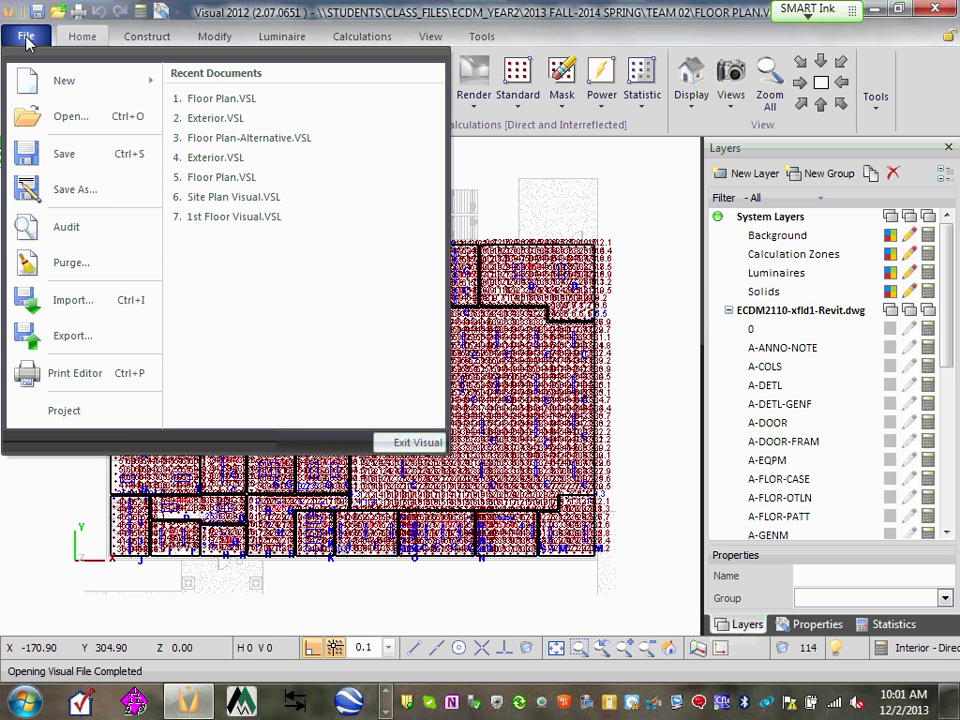
pyautogui.click(110, 379)
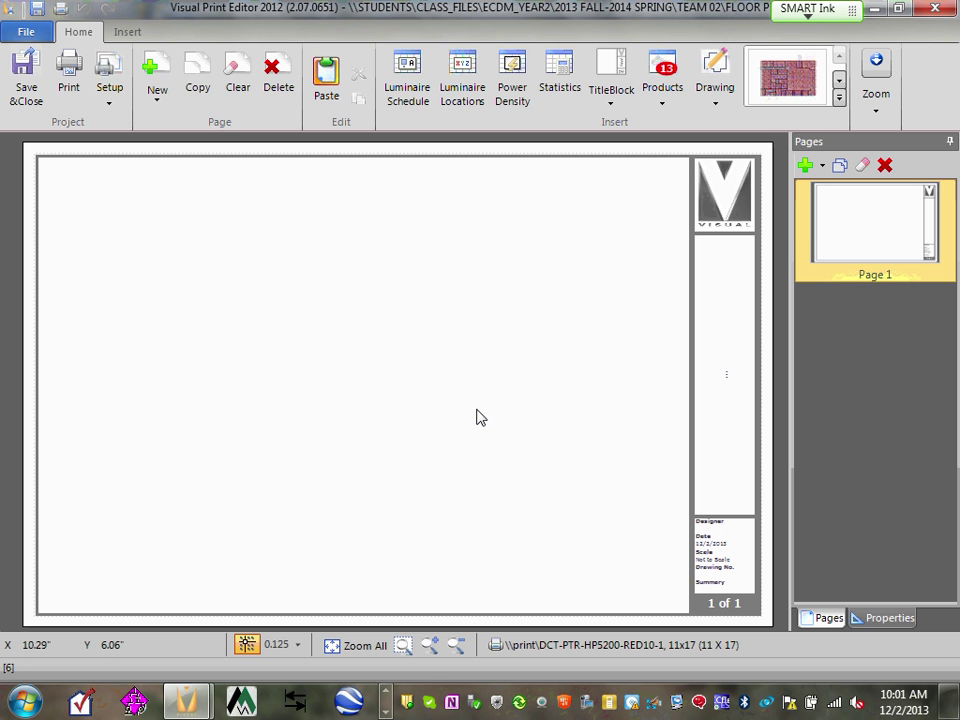
# Step: Insert the luminaire schedule on Page 1, position it near the sheet's upper-left corner and open it for editing
pyautogui.click(406, 74)
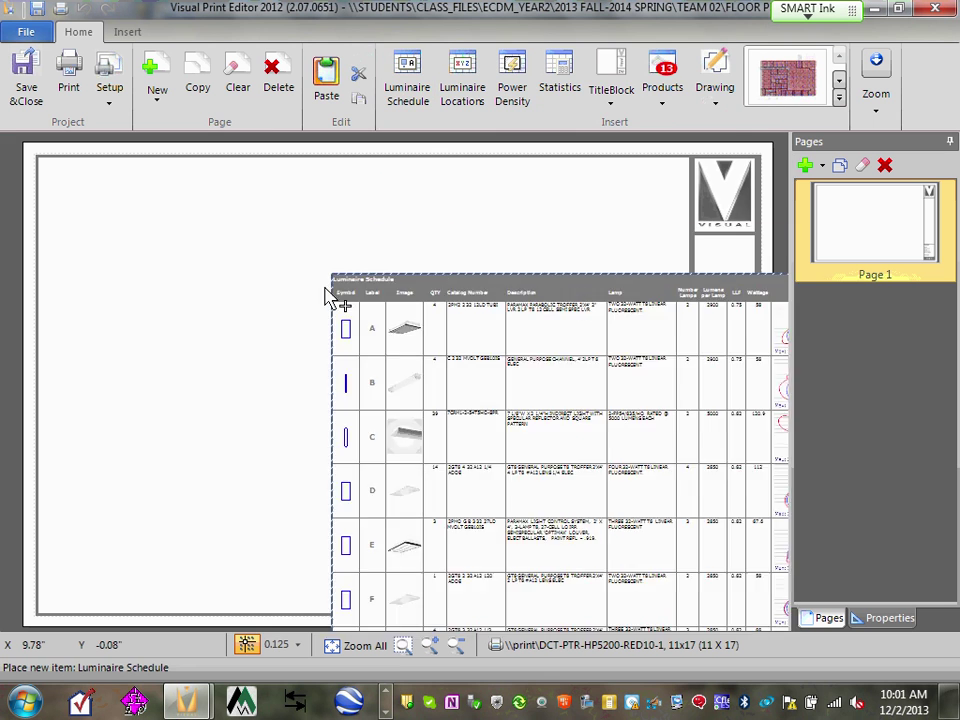
pyautogui.click(251, 145)
pyautogui.moveTo(251, 147); pyautogui.dragTo(73, 185)
pyautogui.doubleClick(74, 186)
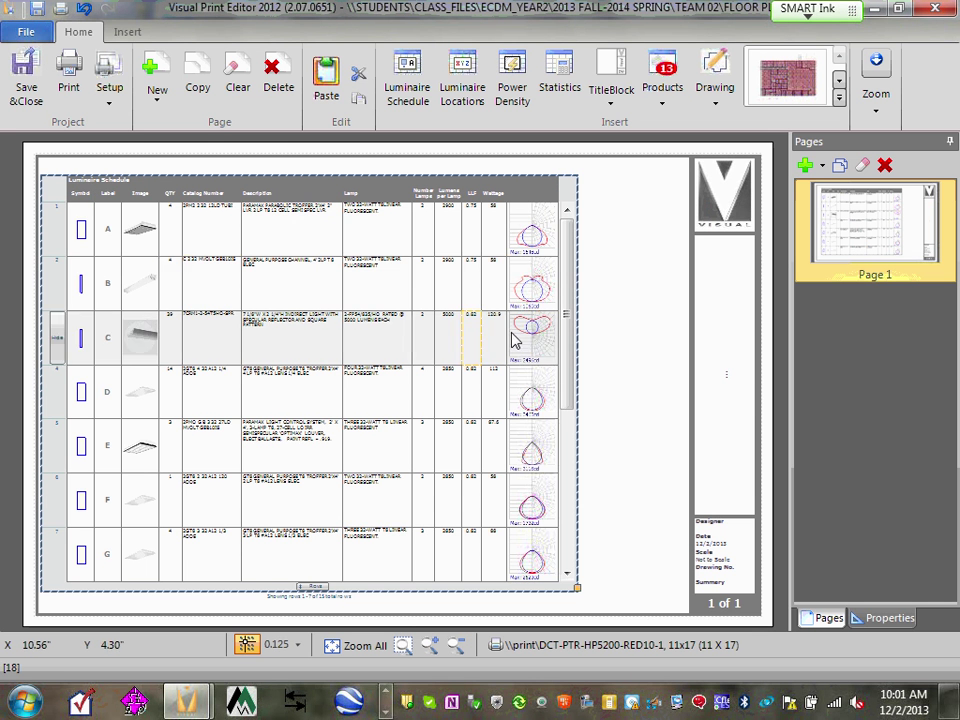
# Step: Scale the luminaire schedule up slightly so it fills a little more of the sheet
pyautogui.moveTo(570, 268); pyautogui.dragTo(577, 240)
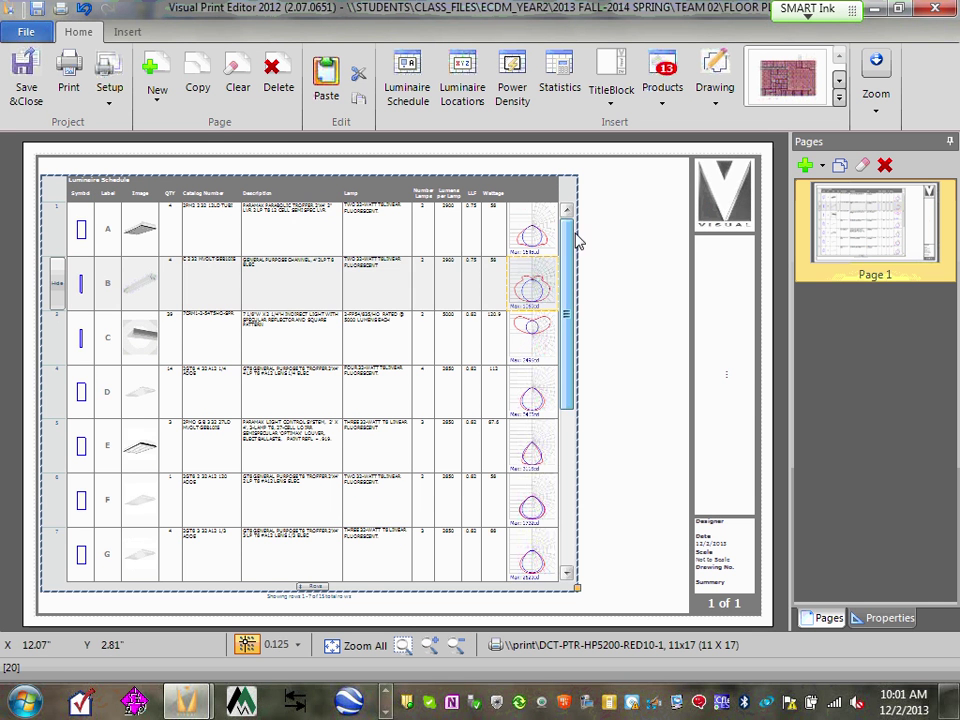
pyautogui.click(656, 302)
pyautogui.scroll(-3, 617, 341)
pyautogui.scroll(2, 533, 373)
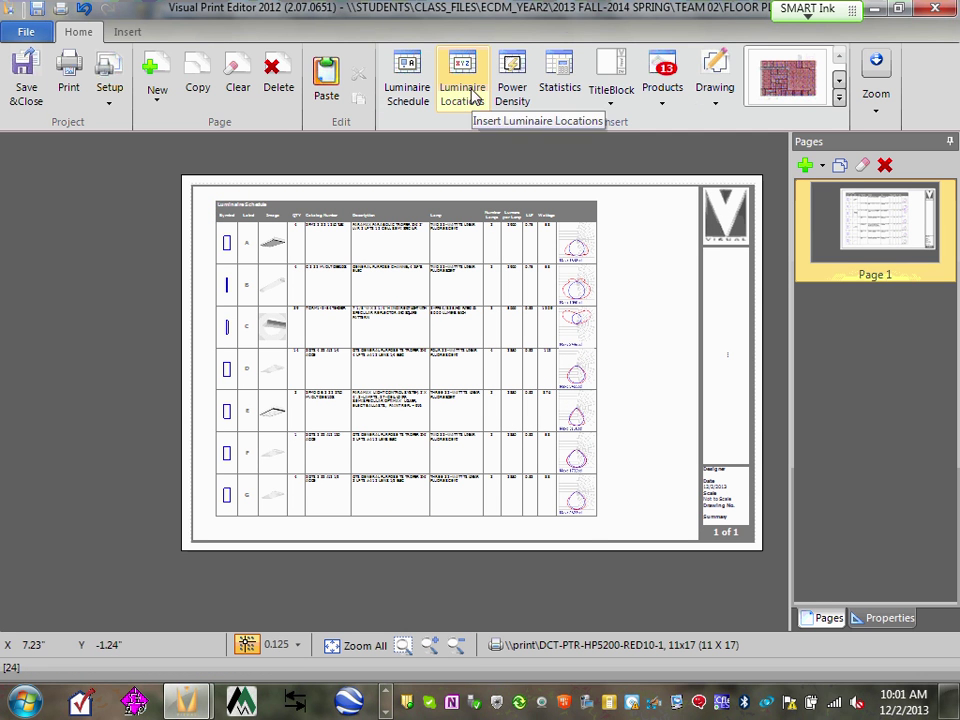
pyautogui.doubleClick(553, 300)
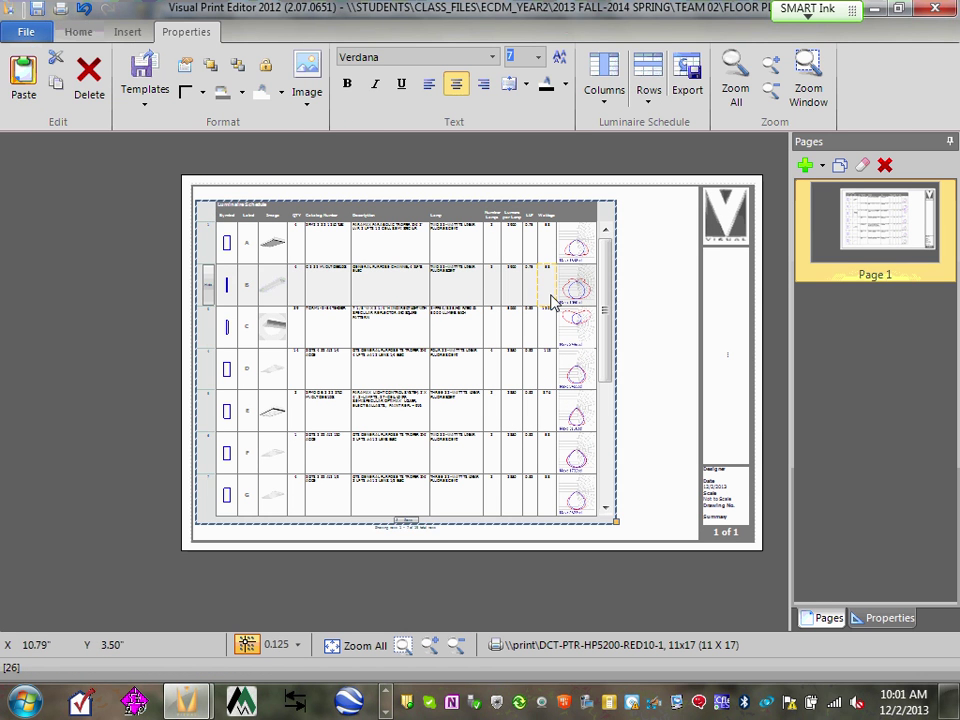
pyautogui.moveTo(606, 300); pyautogui.dragTo(610, 272)
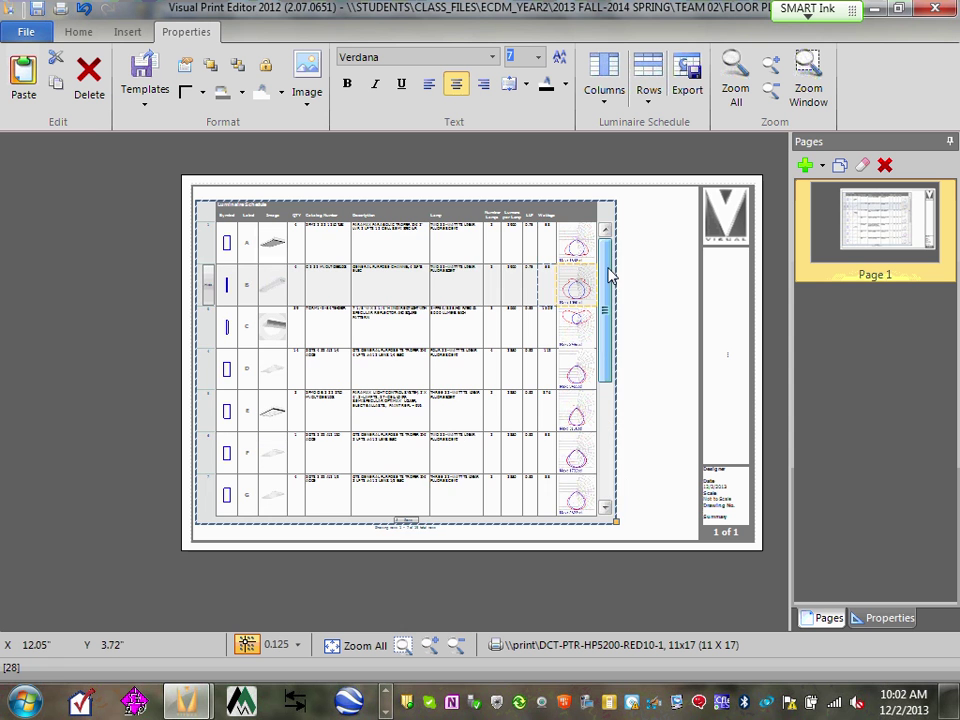
pyautogui.moveTo(617, 521)
pyautogui.mouseDown()
pyautogui.moveTo(622, 556)
pyautogui.moveTo(613, 497)
pyautogui.moveTo(627, 533)
pyautogui.mouseUp()
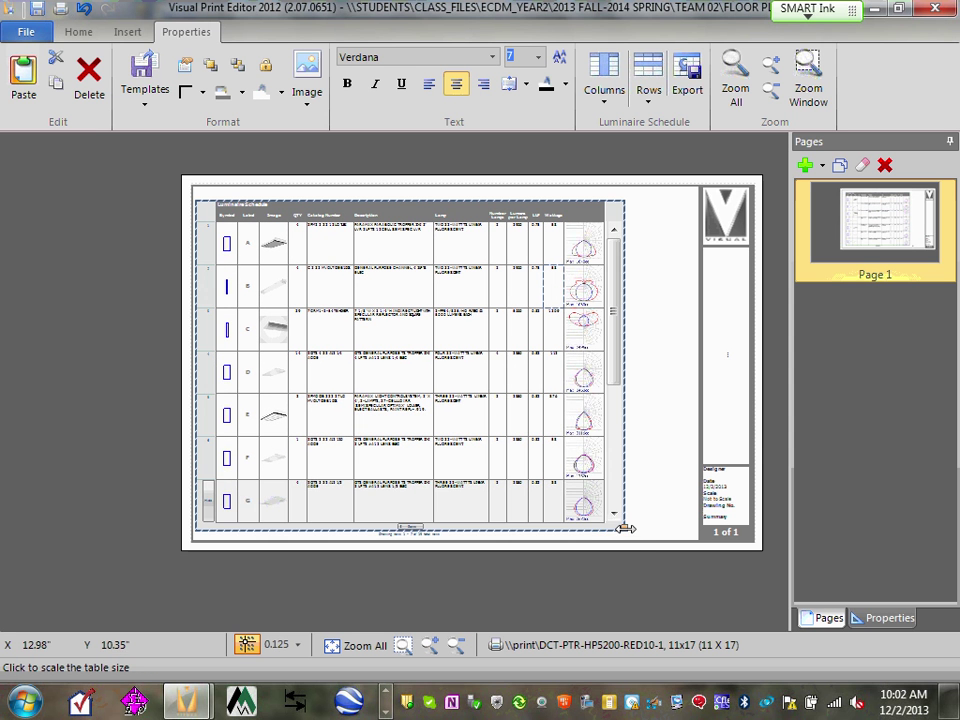
# Step: Examine the schedule's C to G rows up close and check which range of rows the table shows
pyautogui.click(432, 490)
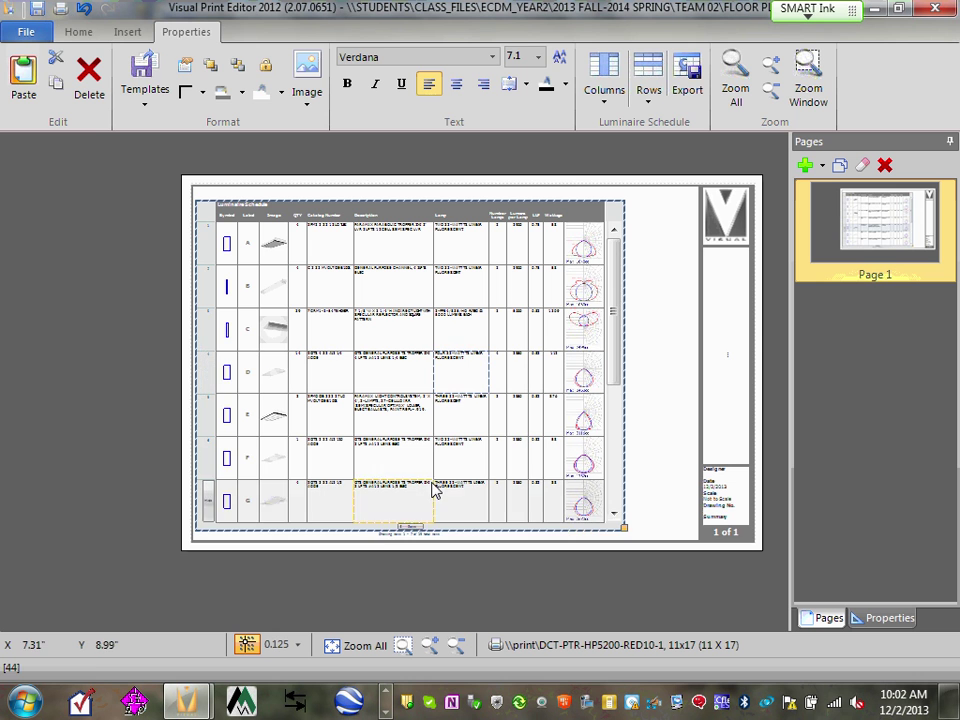
pyautogui.click(626, 321)
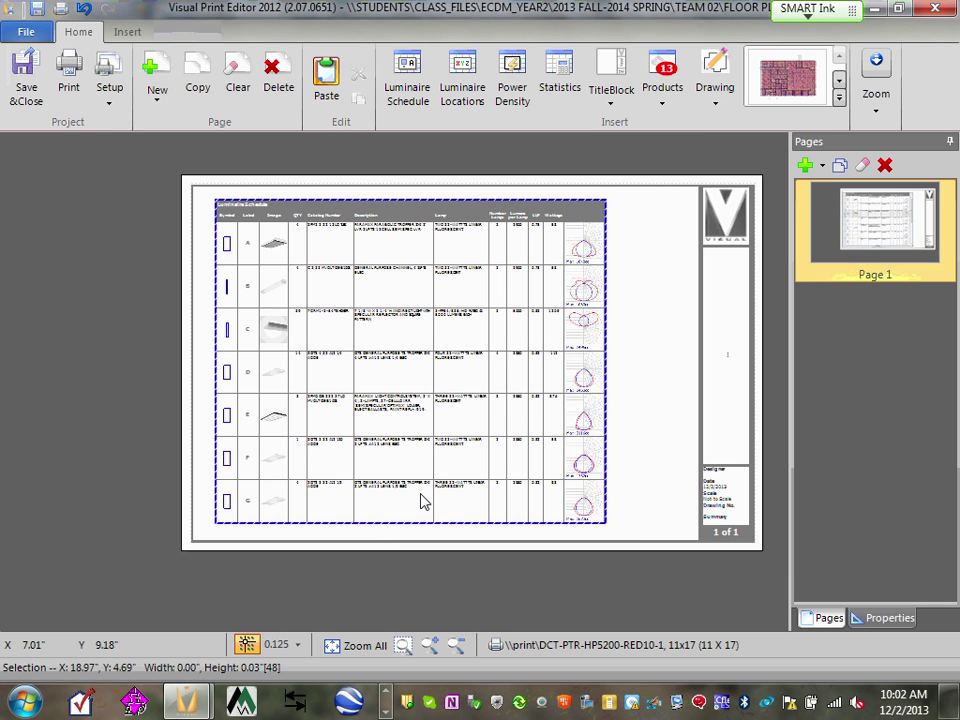
pyautogui.scroll(2, 422, 502)
pyautogui.click(414, 332)
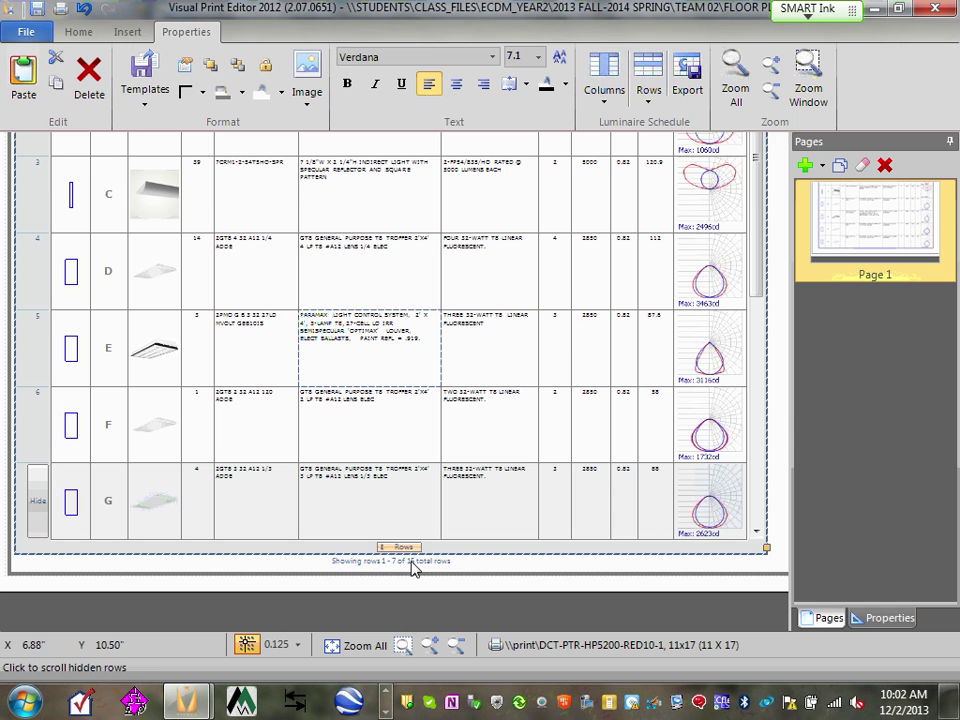
pyautogui.click(413, 568)
pyautogui.scroll(-2, 594, 334)
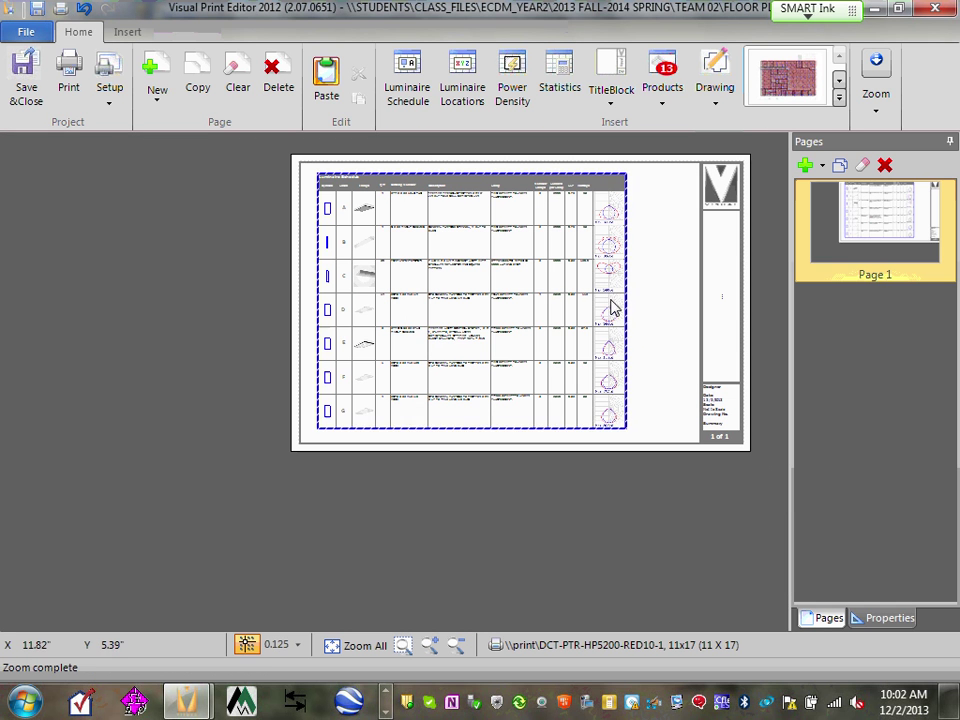
# Step: Enlarge the luminaire schedule past the sheet's lower edge and bring its last rows, luminaires I to O, into the table
pyautogui.click(572, 311)
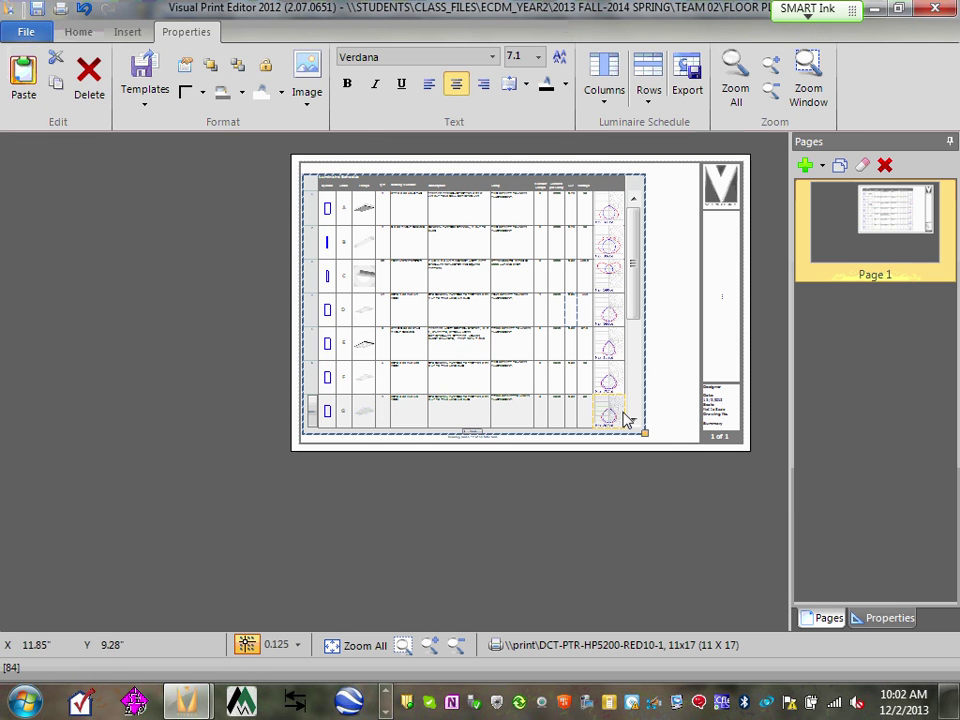
pyautogui.moveTo(644, 432); pyautogui.dragTo(662, 600)
pyautogui.doubleClick(656, 442)
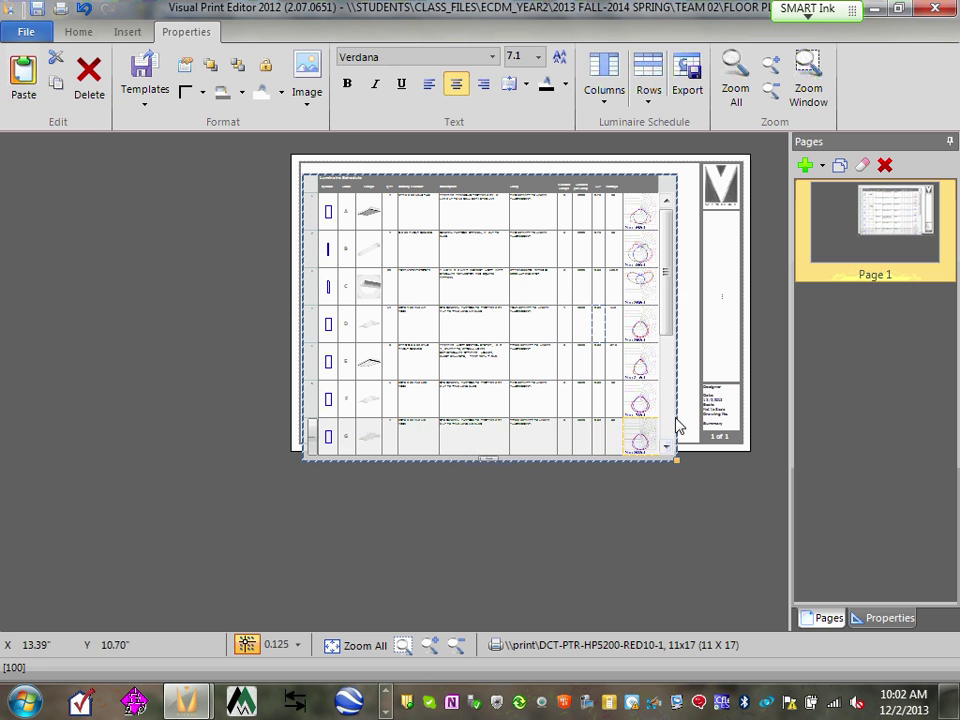
pyautogui.moveTo(662, 287); pyautogui.dragTo(680, 420)
pyautogui.click(698, 360)
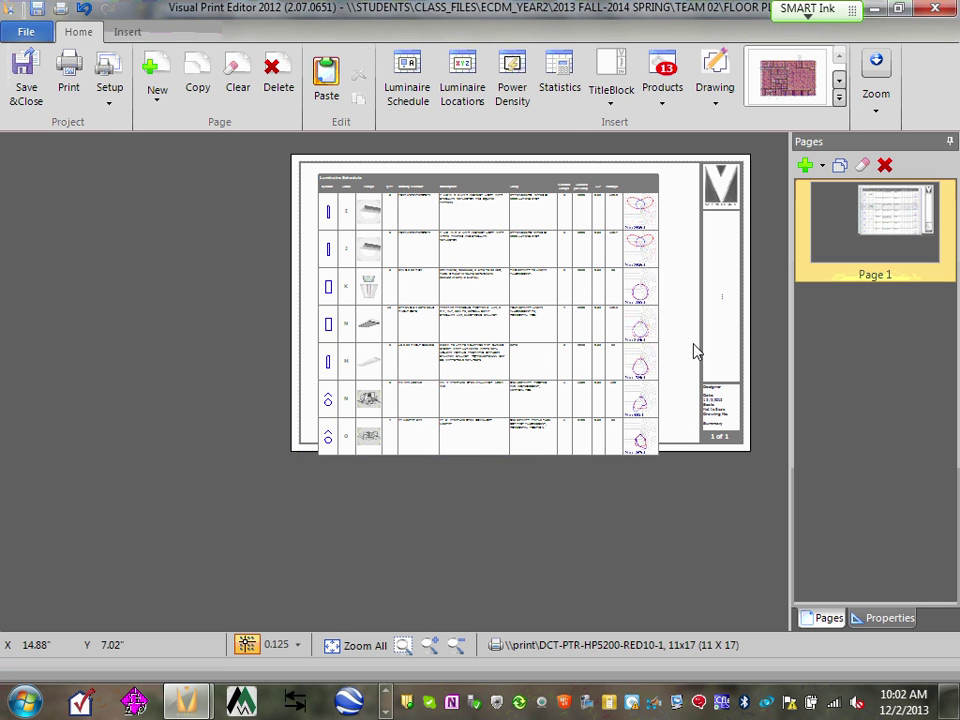
# Step: Inspect the schedule's last rows on Page 1 and check what its properties offer
pyautogui.click(656, 345)
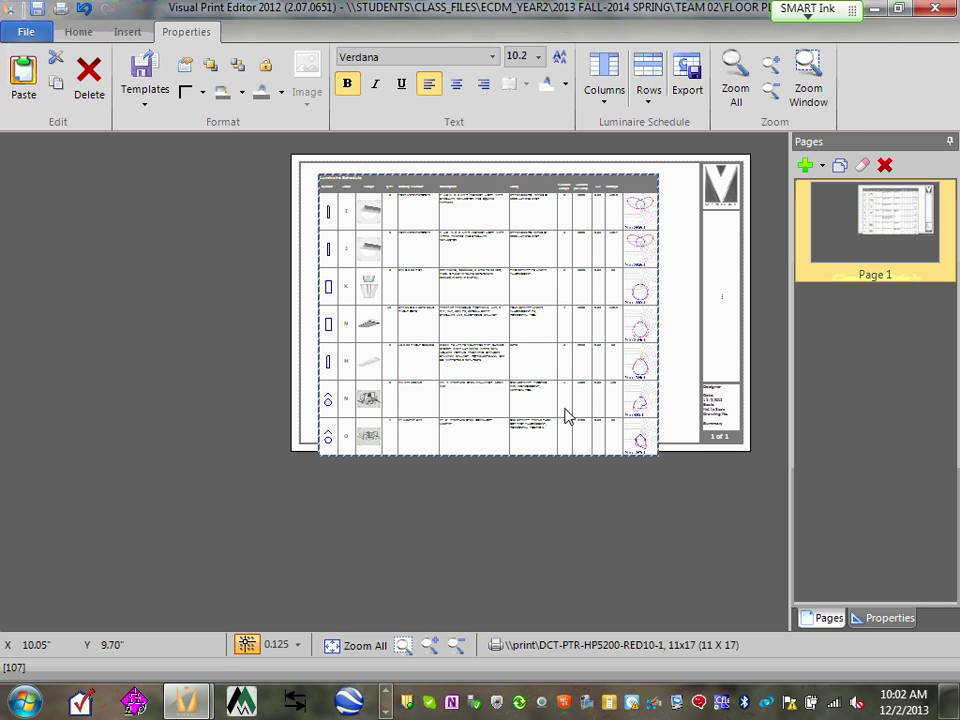
pyautogui.doubleClick(654, 317)
pyautogui.scroll(-2, 673, 287)
pyautogui.click(698, 250)
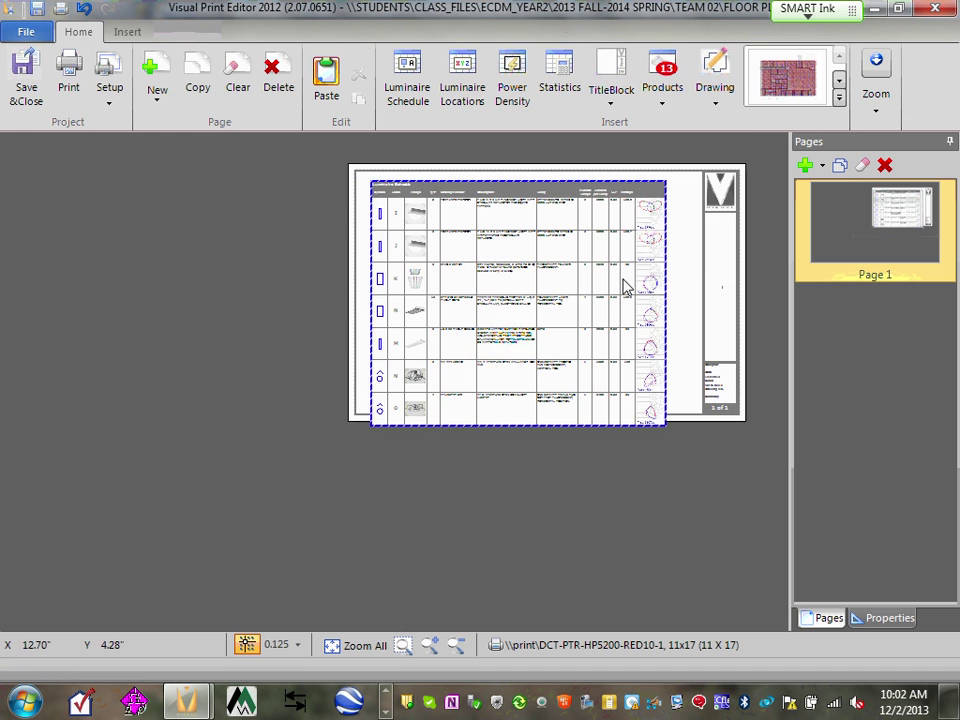
pyautogui.scroll(1, 705, 230)
pyautogui.scroll(2, 688, 175)
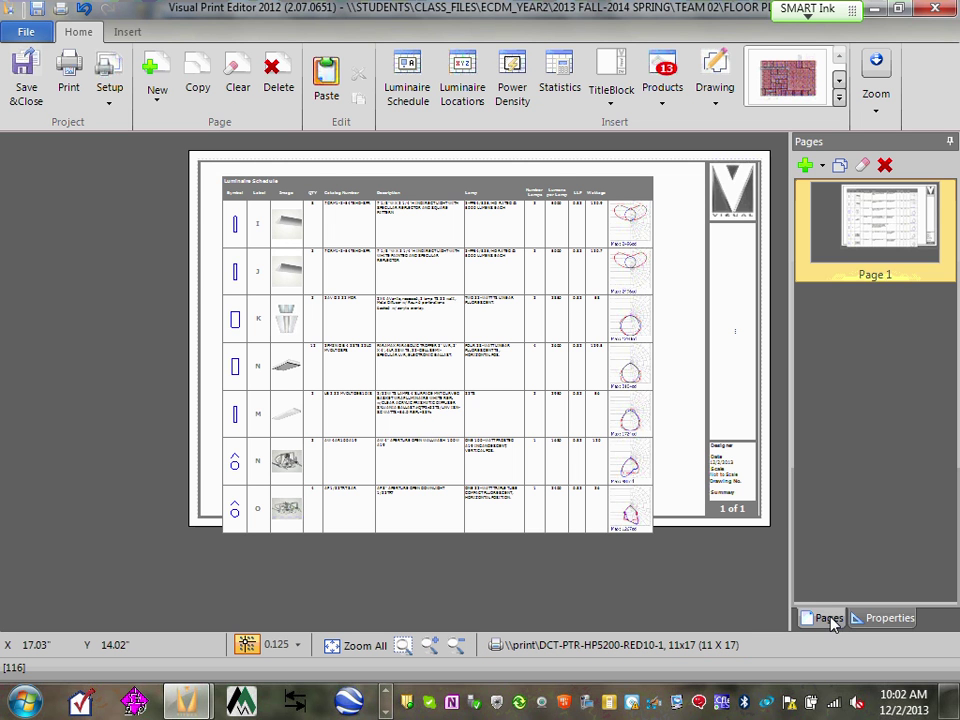
pyautogui.click(874, 620)
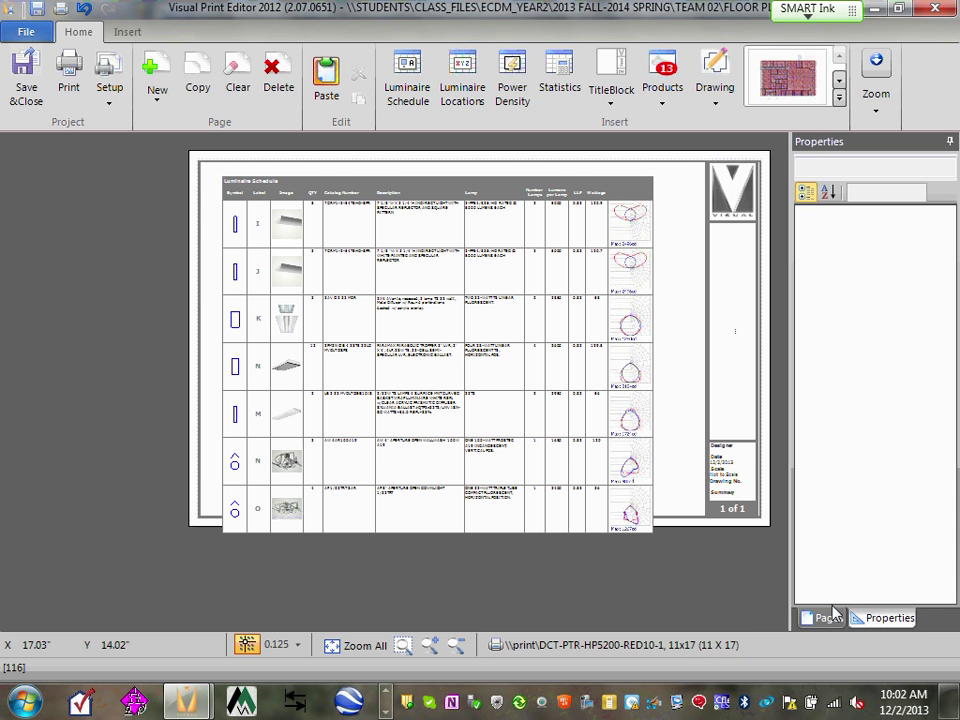
pyautogui.click(819, 619)
pyautogui.click(574, 231)
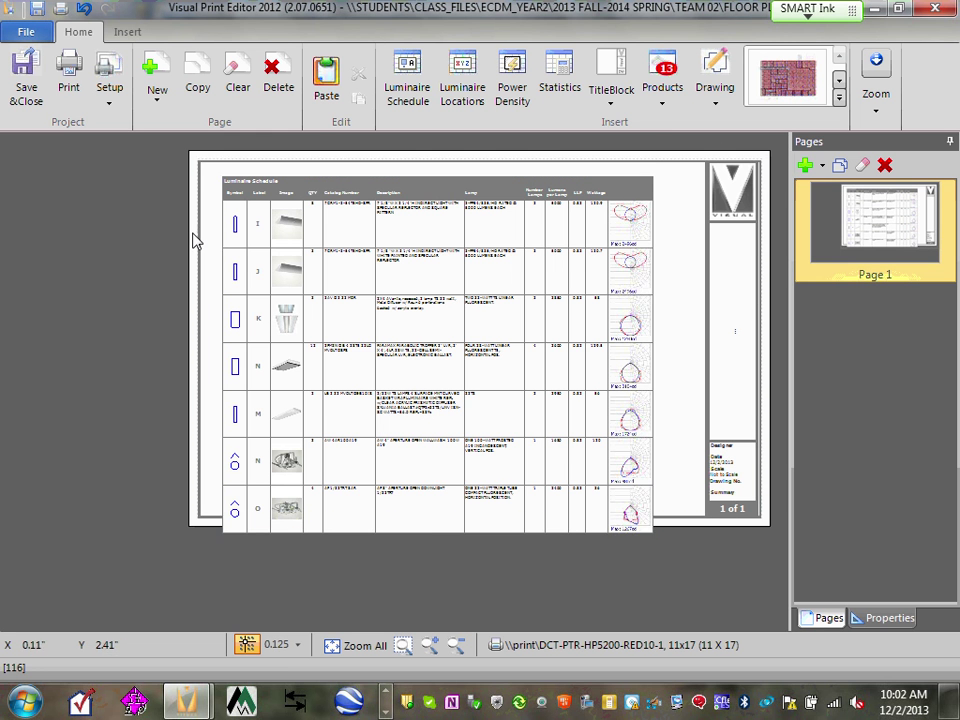
pyautogui.scroll(1, 536, 242)
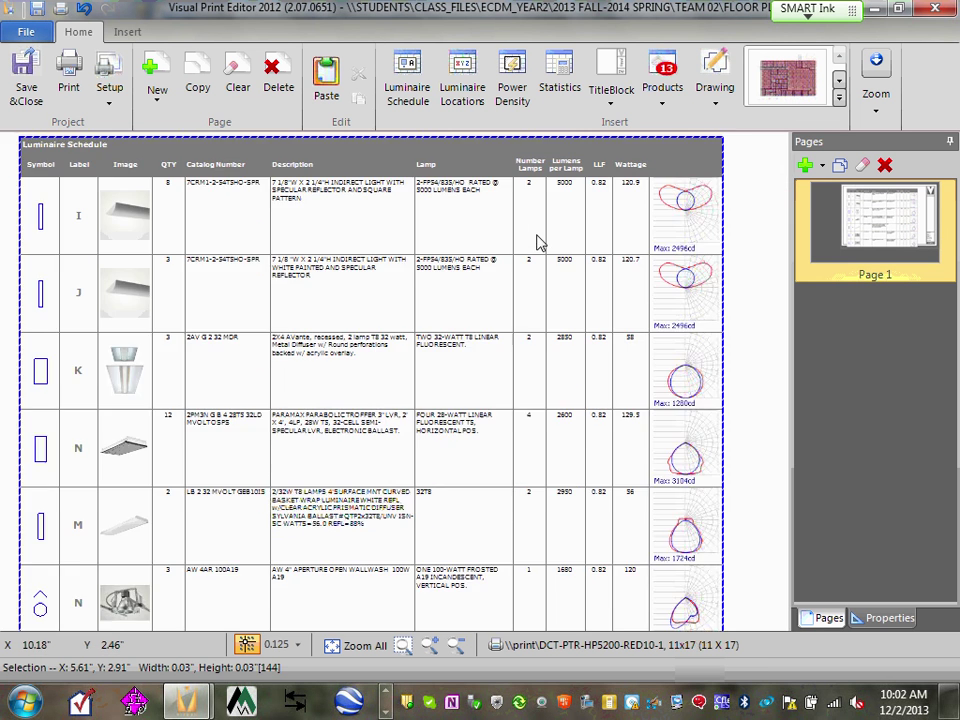
# Step: Reopen the luminaire schedule for editing and scale it to about 1.64, well beyond the sheet
pyautogui.scroll(-2, 531, 242)
pyautogui.doubleClick(613, 431)
pyautogui.press('Down')
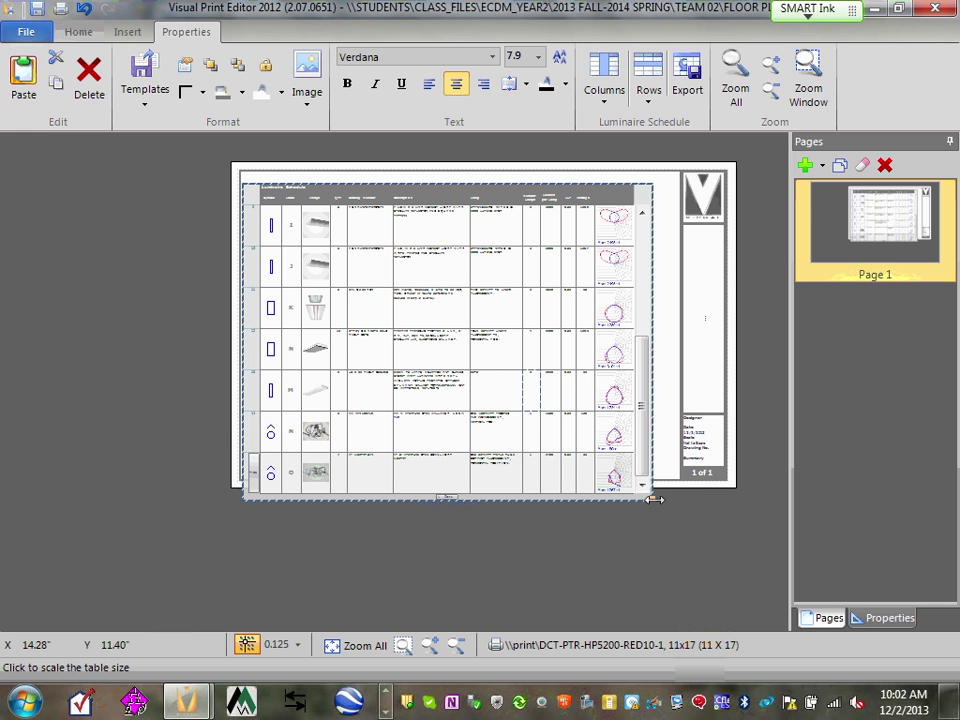
pyautogui.moveTo(657, 506); pyautogui.dragTo(810, 614)
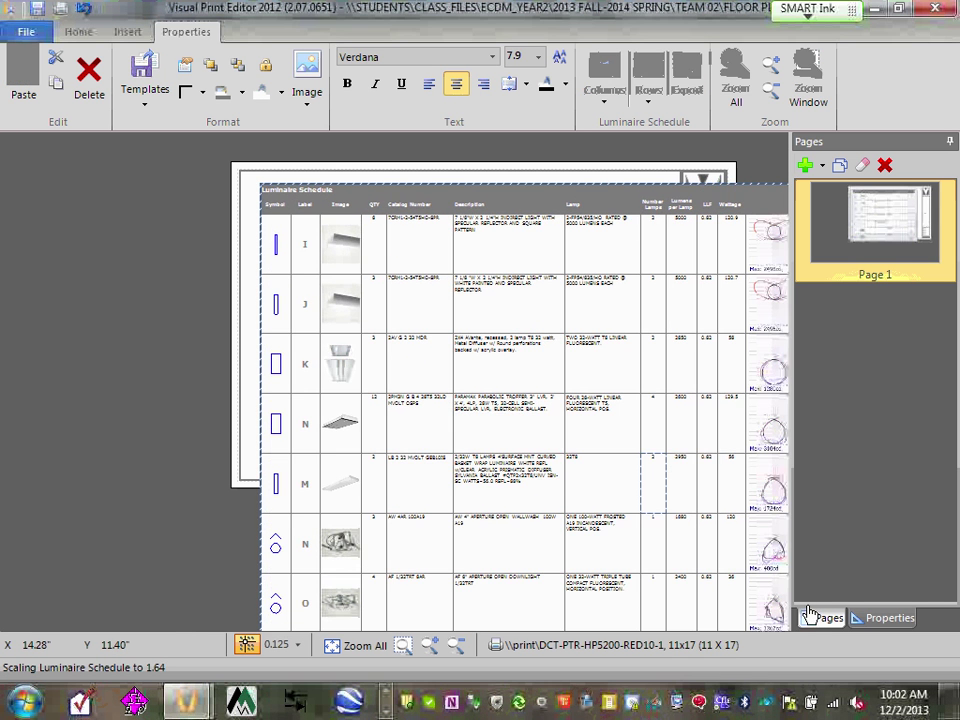
# Step: Return the schedule to its first rows, A to G, and scale the table up further
pyautogui.scroll(-2, 400, 368)
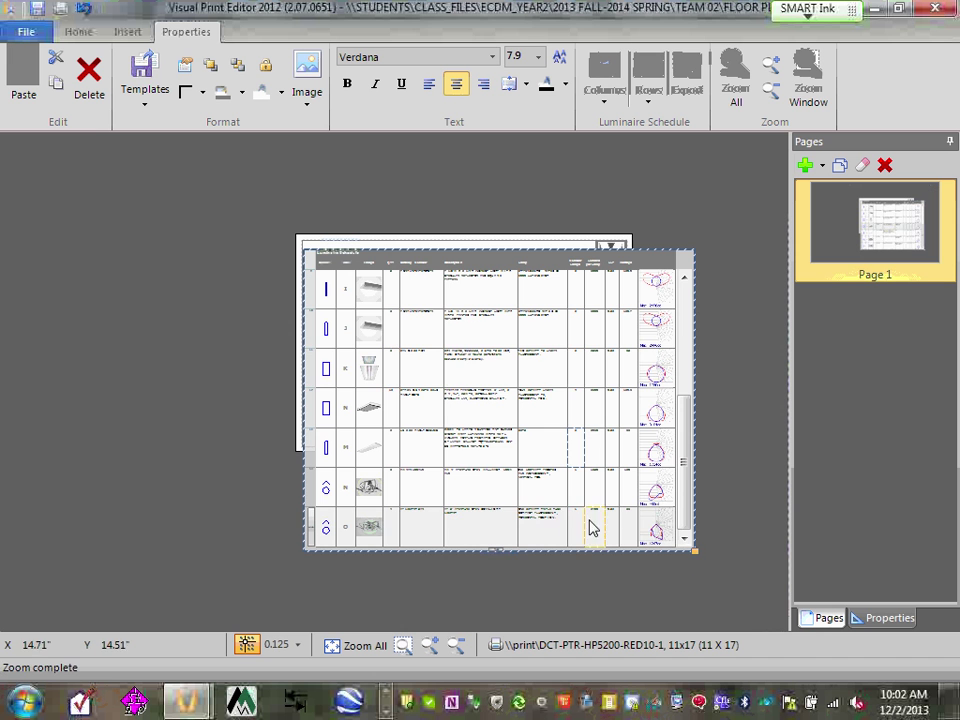
pyautogui.scroll(5, 698, 550)
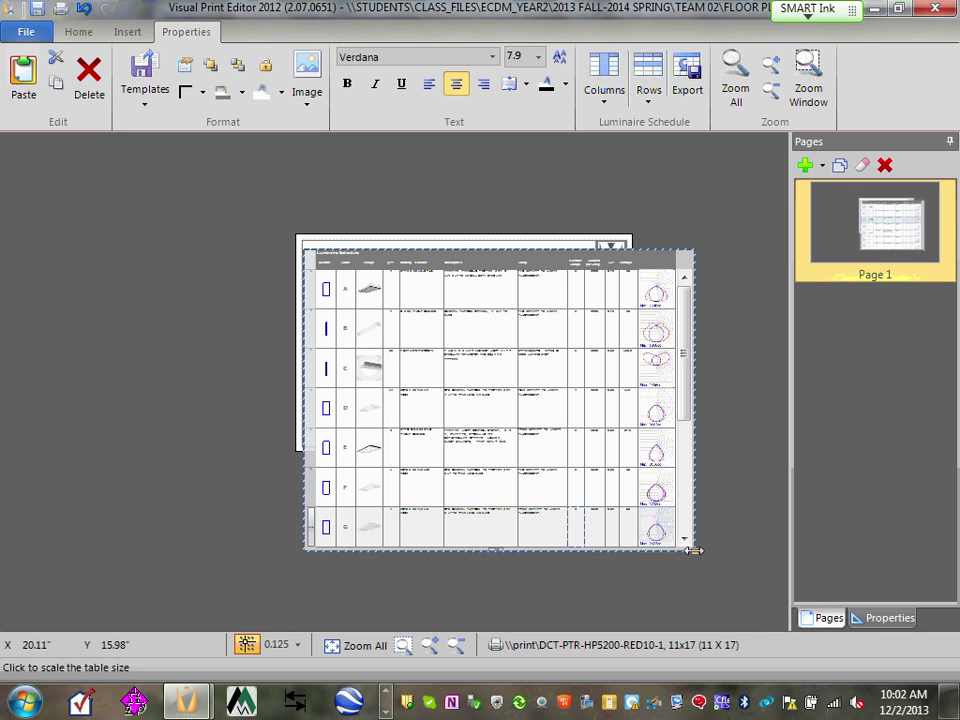
pyautogui.moveTo(692, 549); pyautogui.dragTo(738, 645)
pyautogui.click(512, 408)
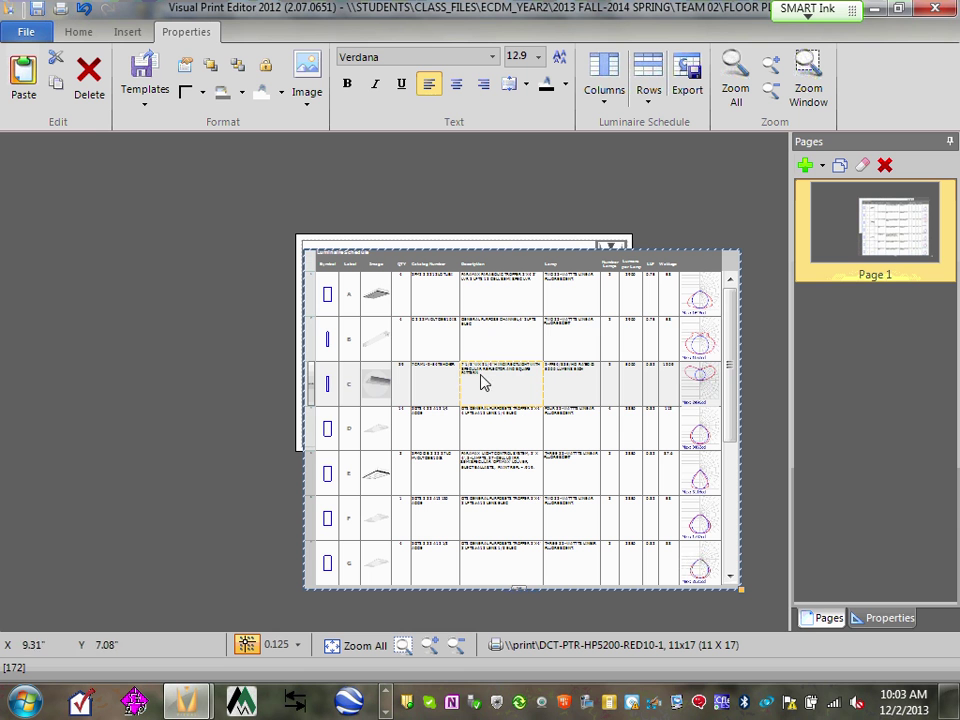
pyautogui.click(529, 349)
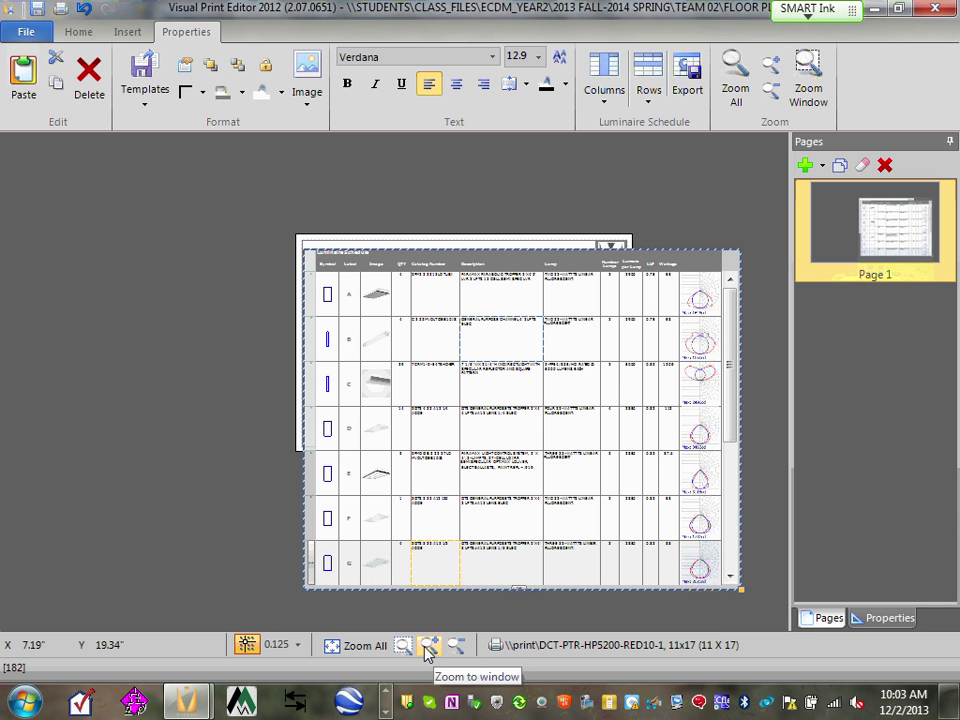
# Step: Reopen the schedule and enlarge it until it is clearly wider than the whole sheet
pyautogui.click(455, 647)
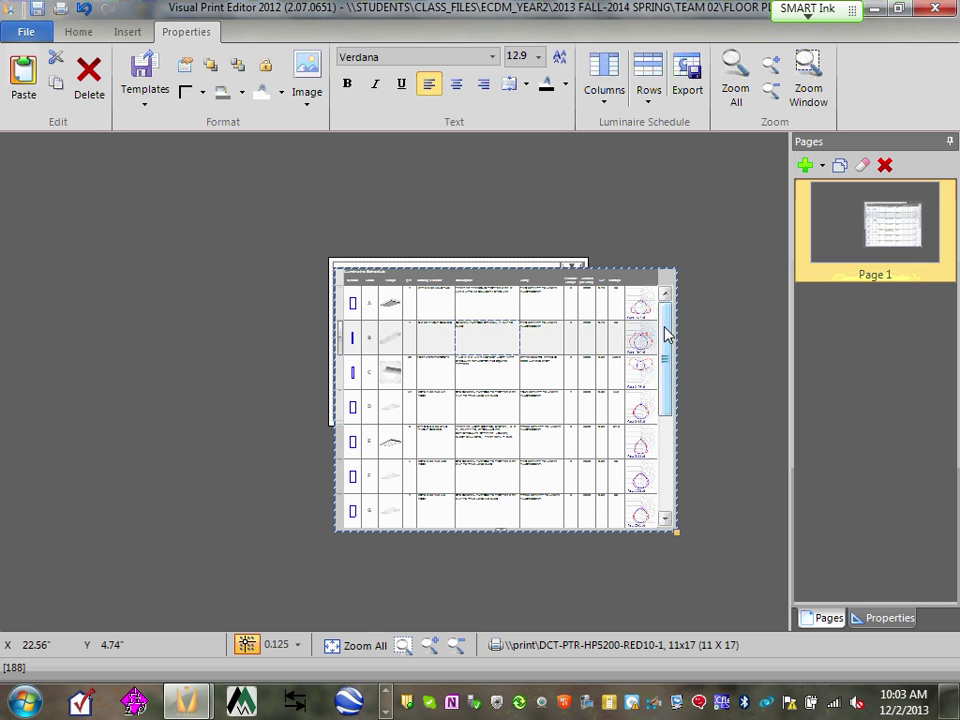
pyautogui.moveTo(666, 332)
pyautogui.mouseDown()
pyautogui.moveTo(660, 455)
pyautogui.moveTo(664, 332)
pyautogui.mouseUp()
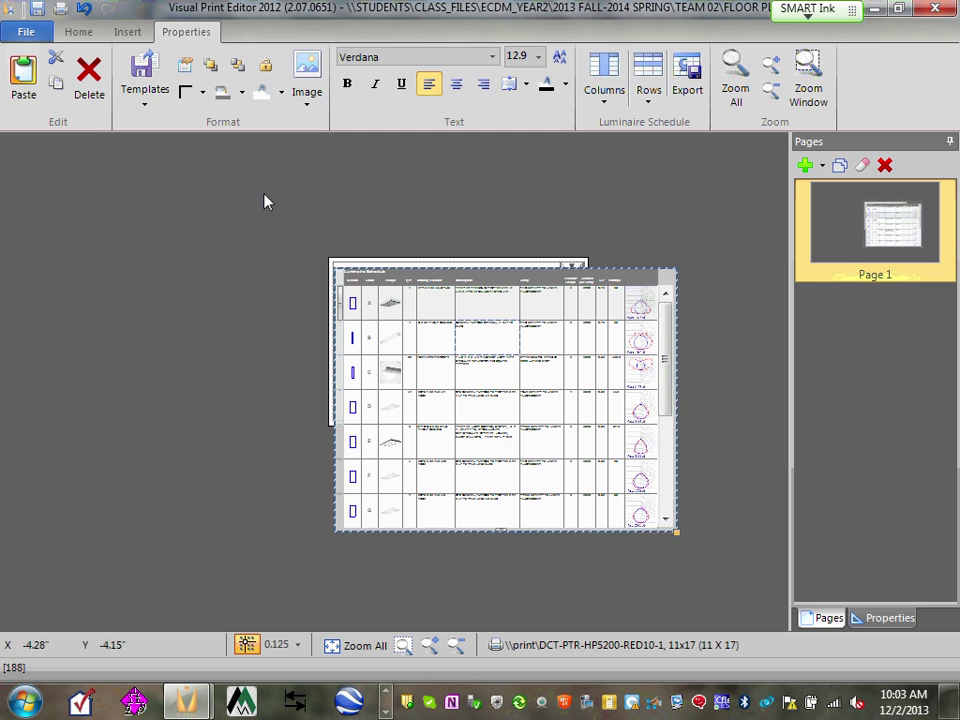
pyautogui.press('Escape')
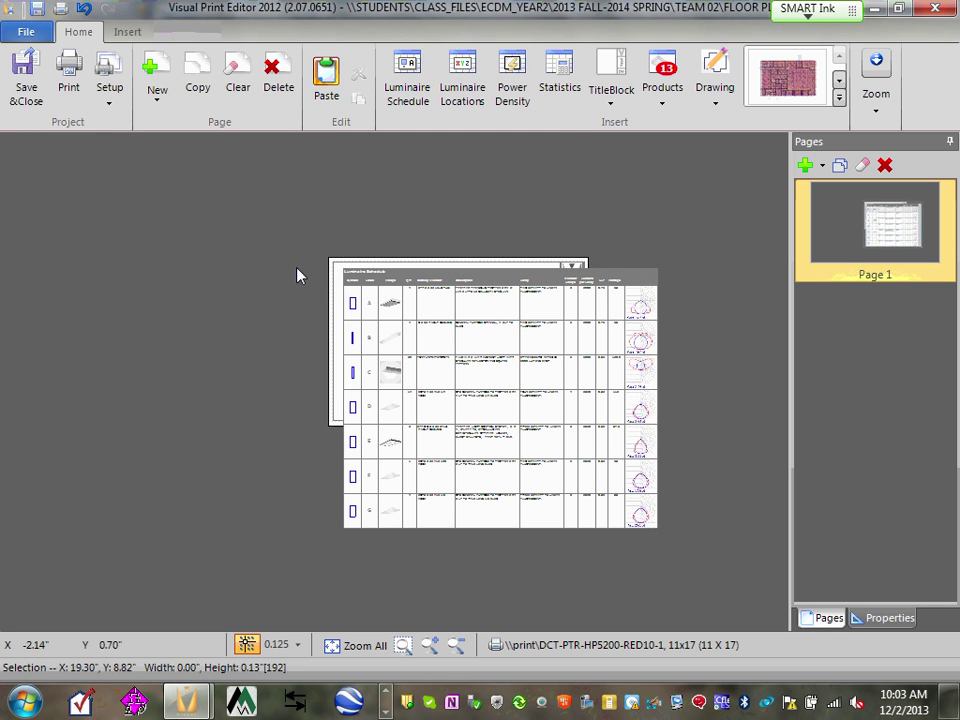
pyautogui.doubleClick(614, 462)
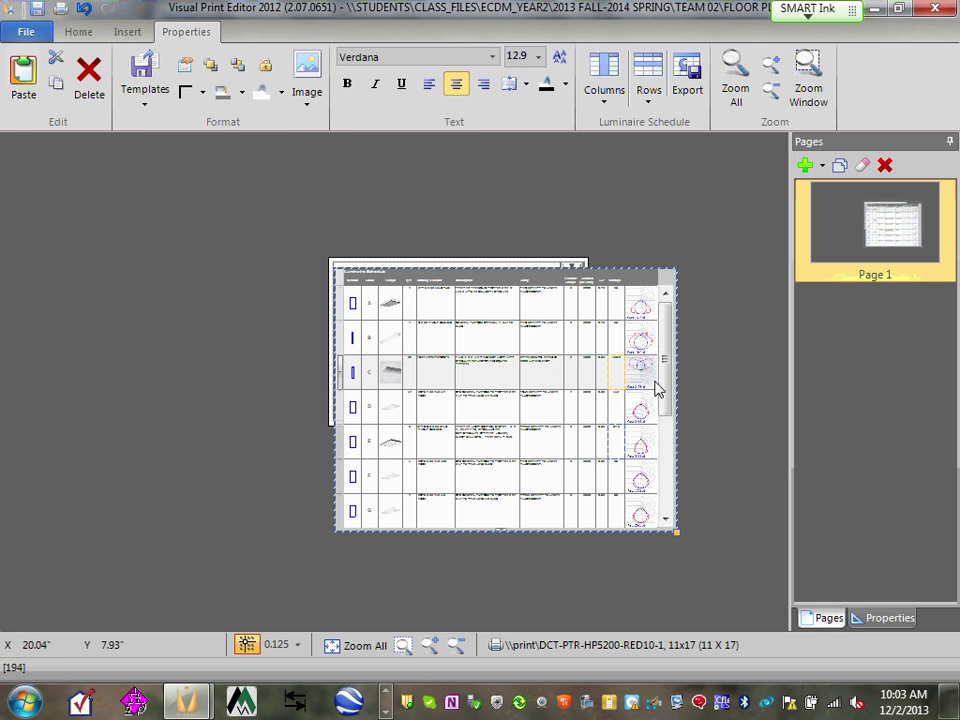
pyautogui.moveTo(677, 533); pyautogui.dragTo(777, 612)
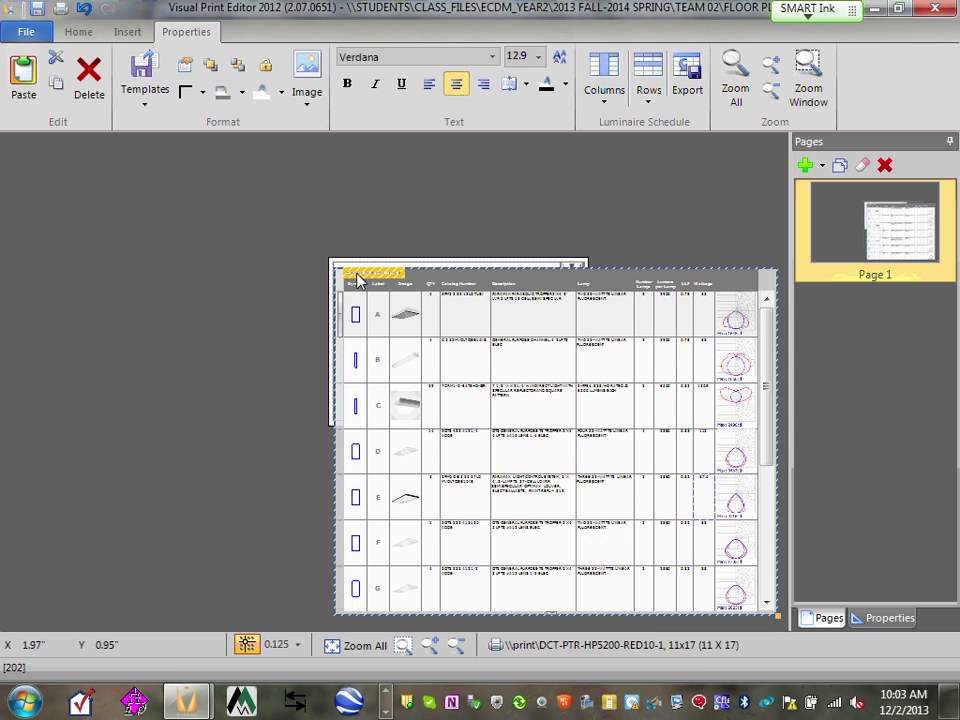
# Step: Scale the oversized luminaire schedule up once more and leave its table editing
pyautogui.scroll(-2, 610, 311)
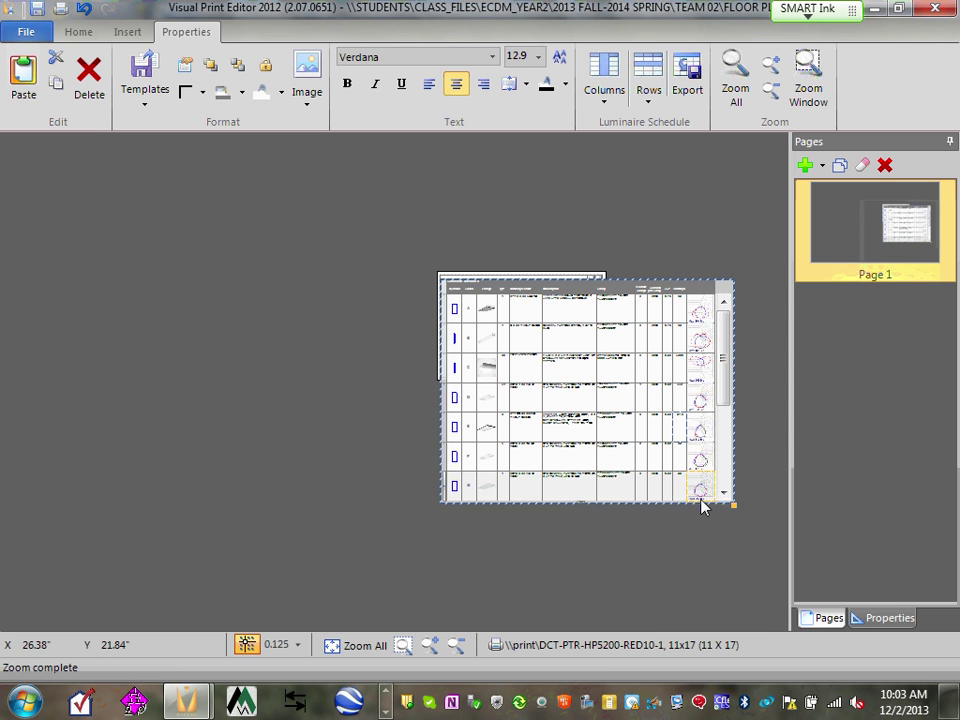
pyautogui.moveTo(735, 506); pyautogui.dragTo(737, 568)
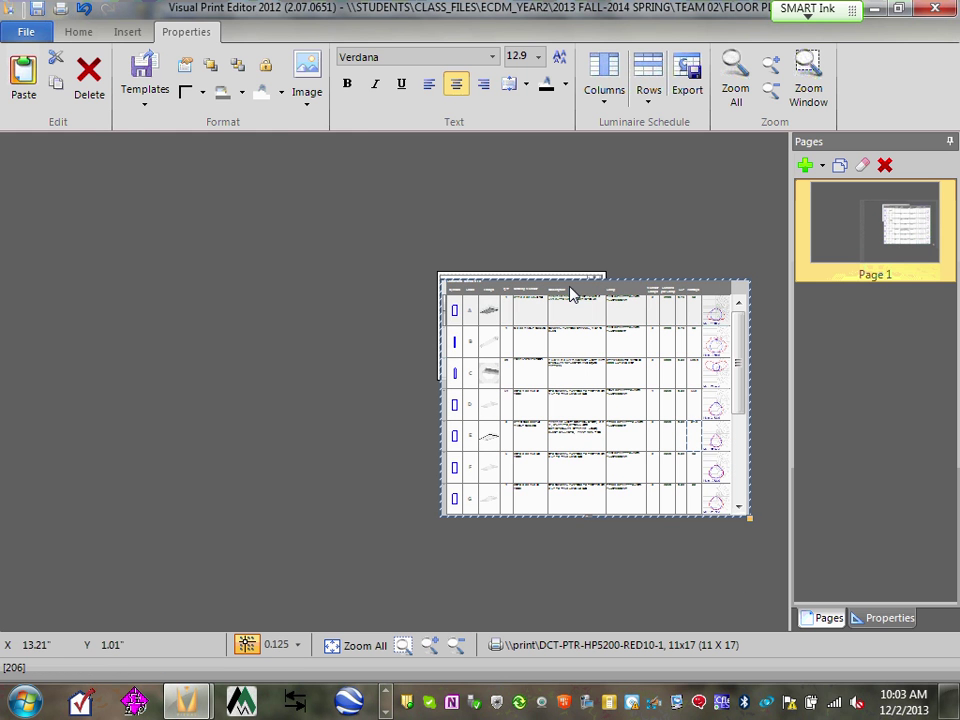
pyautogui.click(575, 215)
pyautogui.scroll(2, 492, 358)
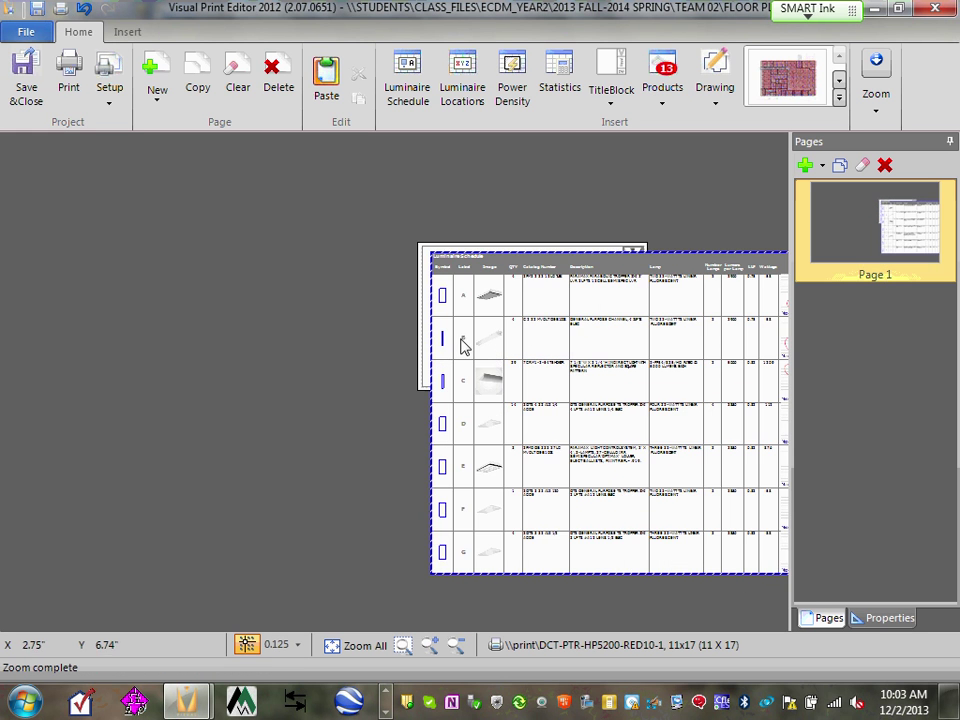
pyautogui.scroll(2, 401, 336)
pyautogui.scroll(-4, 531, 360)
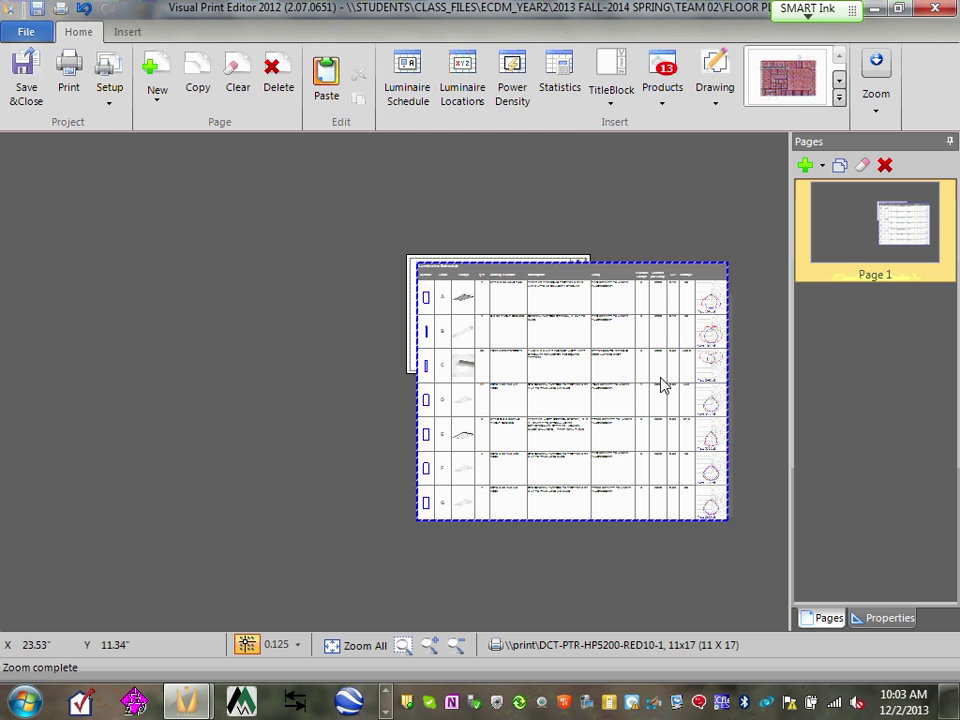
pyautogui.click(722, 375)
pyautogui.click(491, 343)
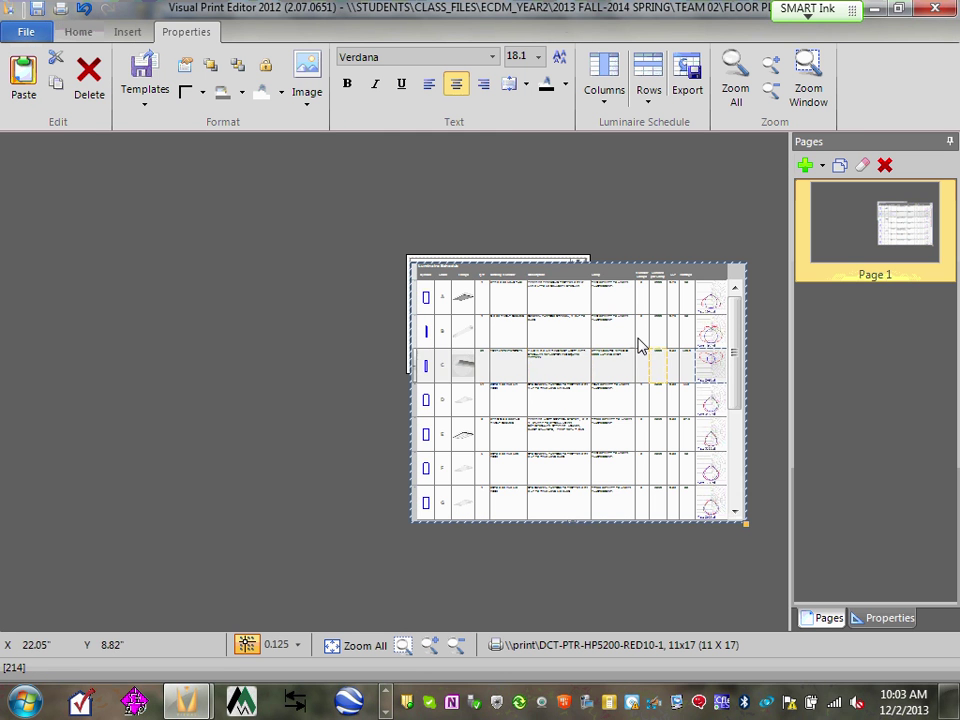
pyautogui.moveTo(733, 318)
pyautogui.mouseDown()
pyautogui.moveTo(746, 414)
pyautogui.moveTo(737, 321)
pyautogui.mouseUp()
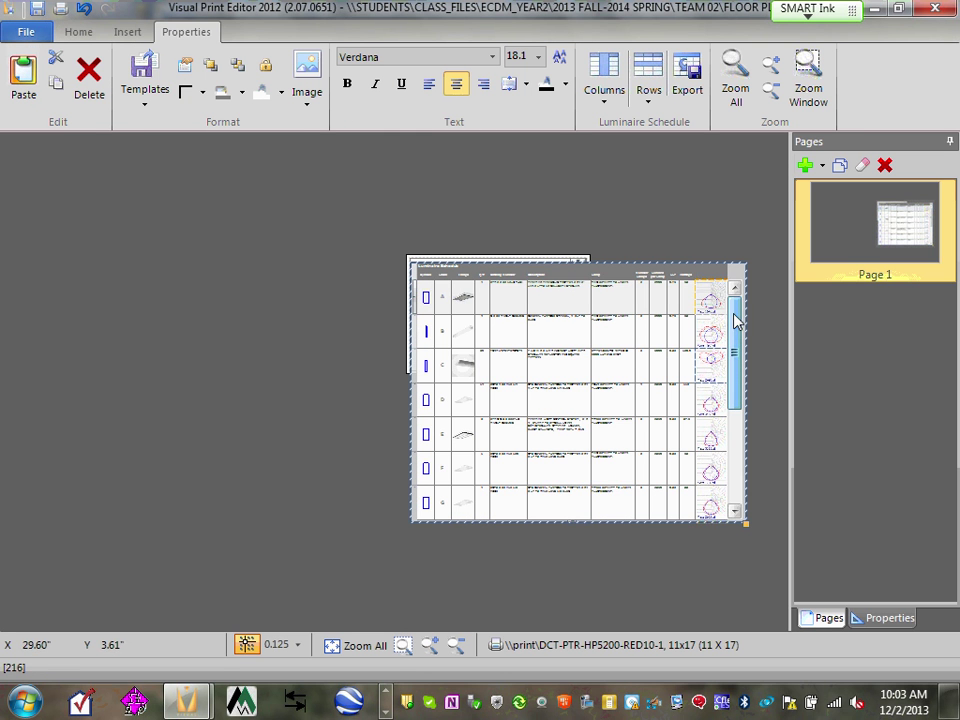
pyautogui.click(520, 199)
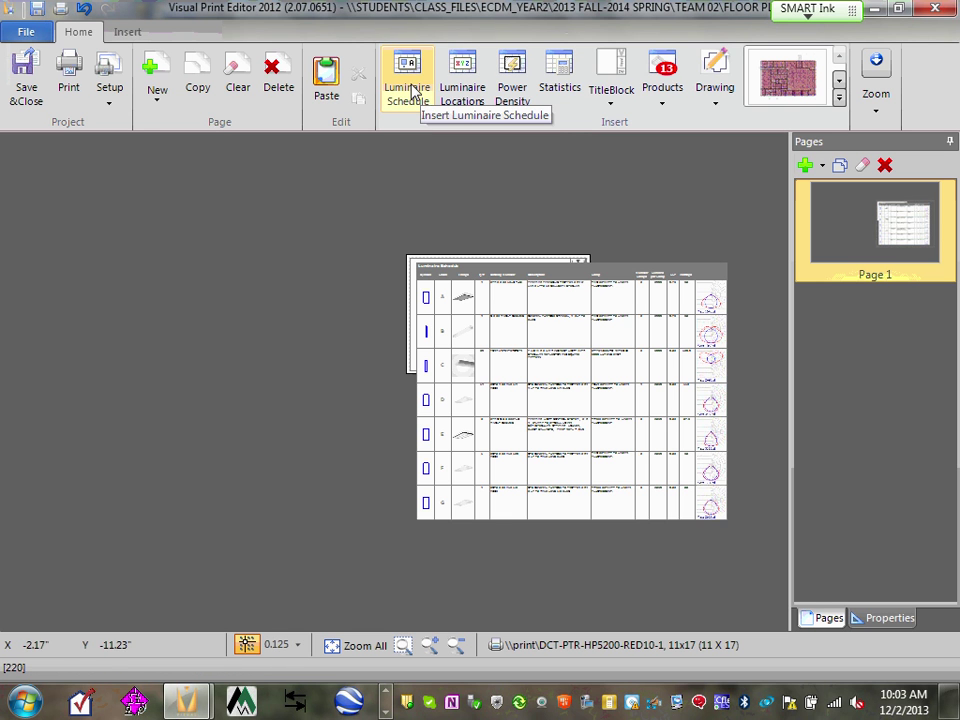
# Step: Scale the oversized luminaire schedule down to 0.91 so it sits within the sheet border
pyautogui.click(639, 489)
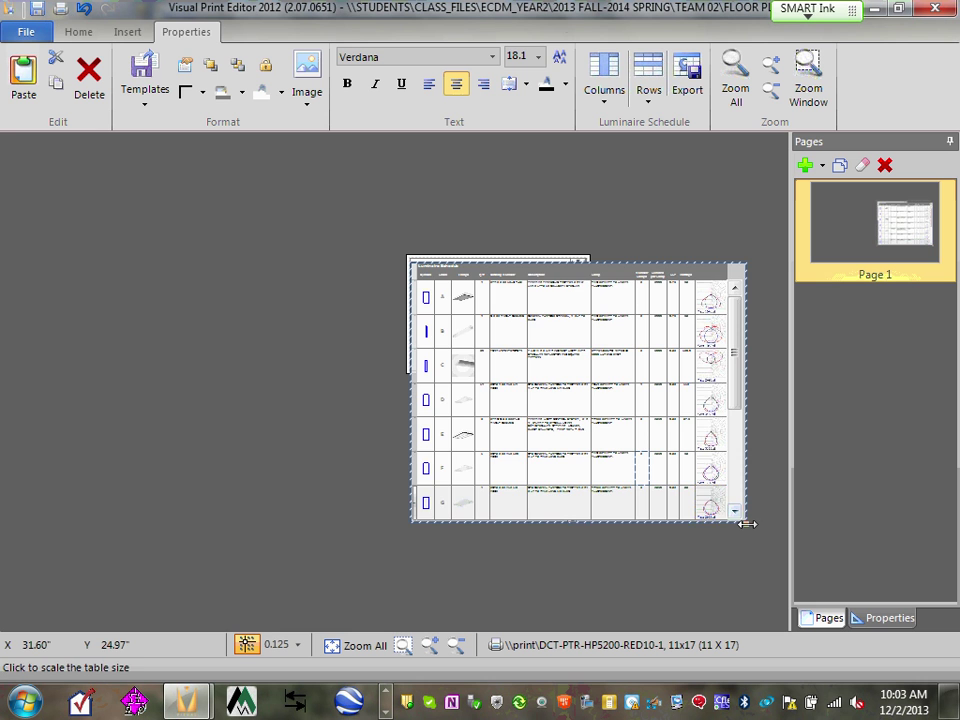
pyautogui.moveTo(746, 528); pyautogui.dragTo(532, 286)
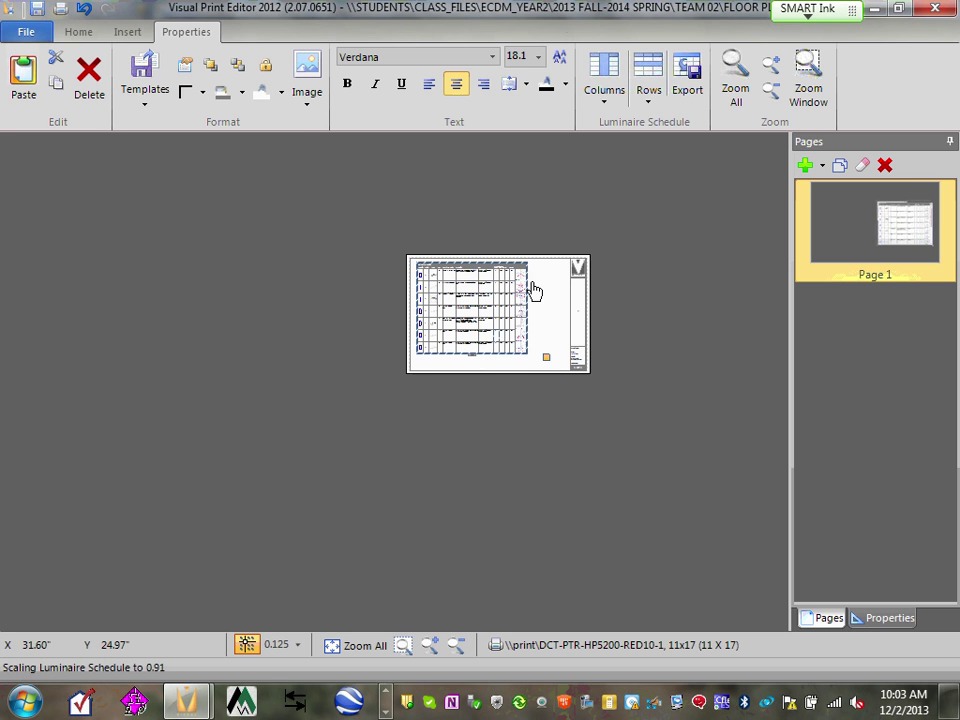
pyautogui.click(527, 390)
# Step: Extend the luminaire schedule's row area downward past the sheet to show 13 rows, A to M
pyautogui.scroll(2, 527, 390)
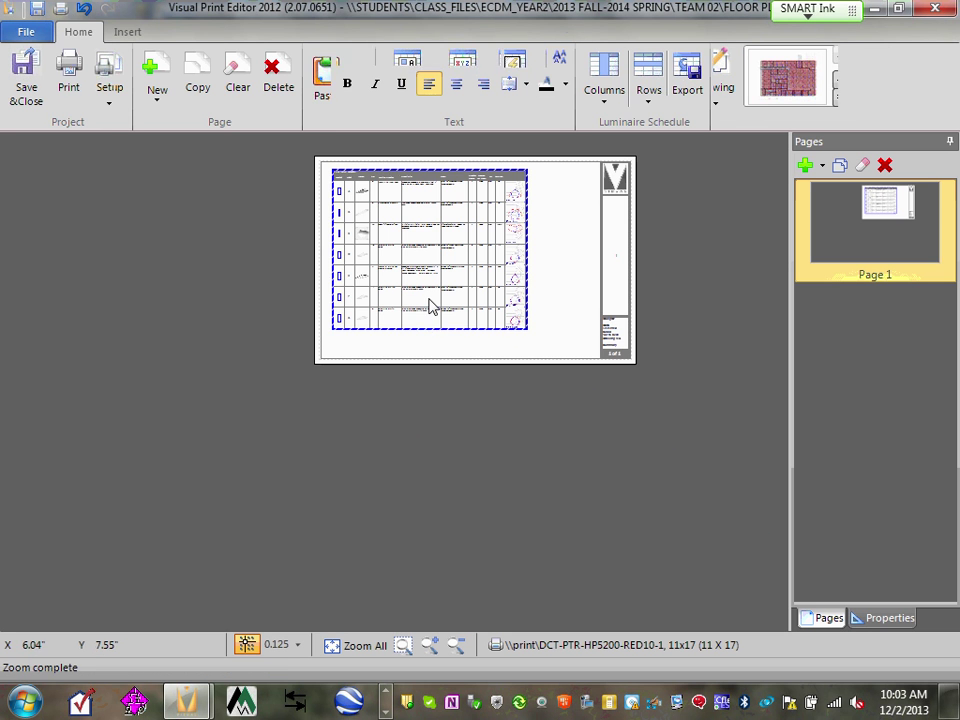
pyautogui.click(432, 307)
pyautogui.scroll(2, 425, 340)
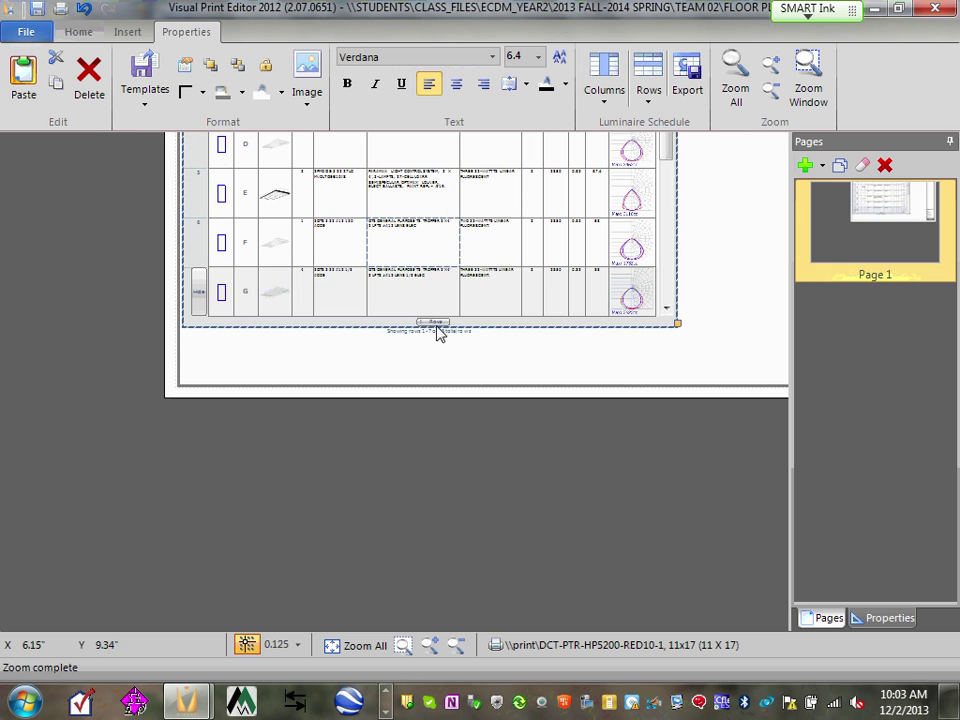
pyautogui.moveTo(437, 327); pyautogui.dragTo(462, 625)
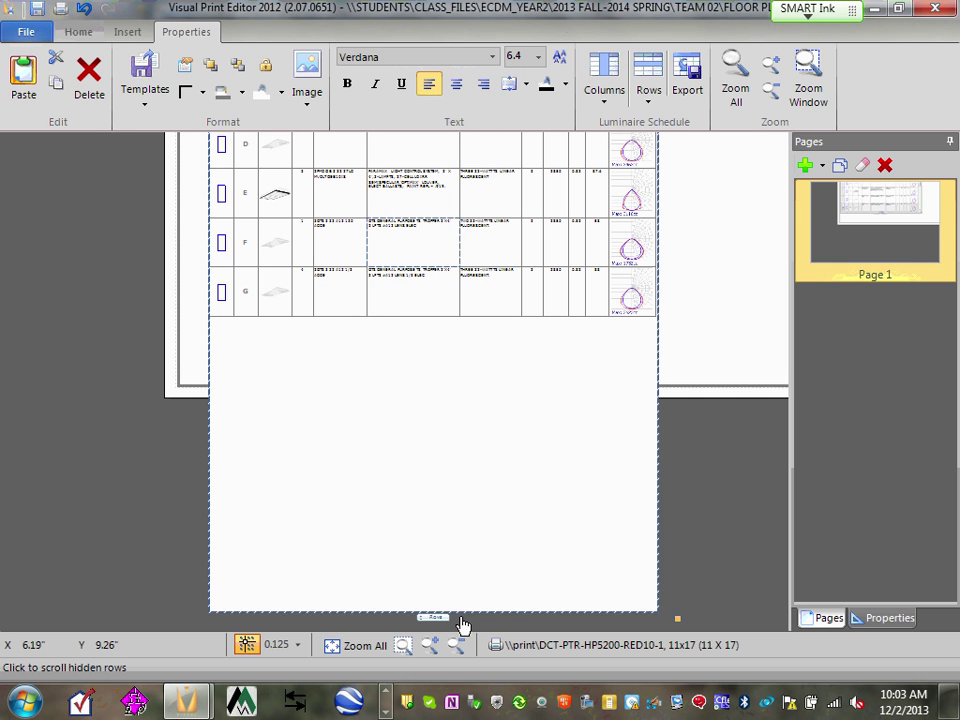
pyautogui.scroll(-2, 349, 459)
pyautogui.scroll(-1, 643, 510)
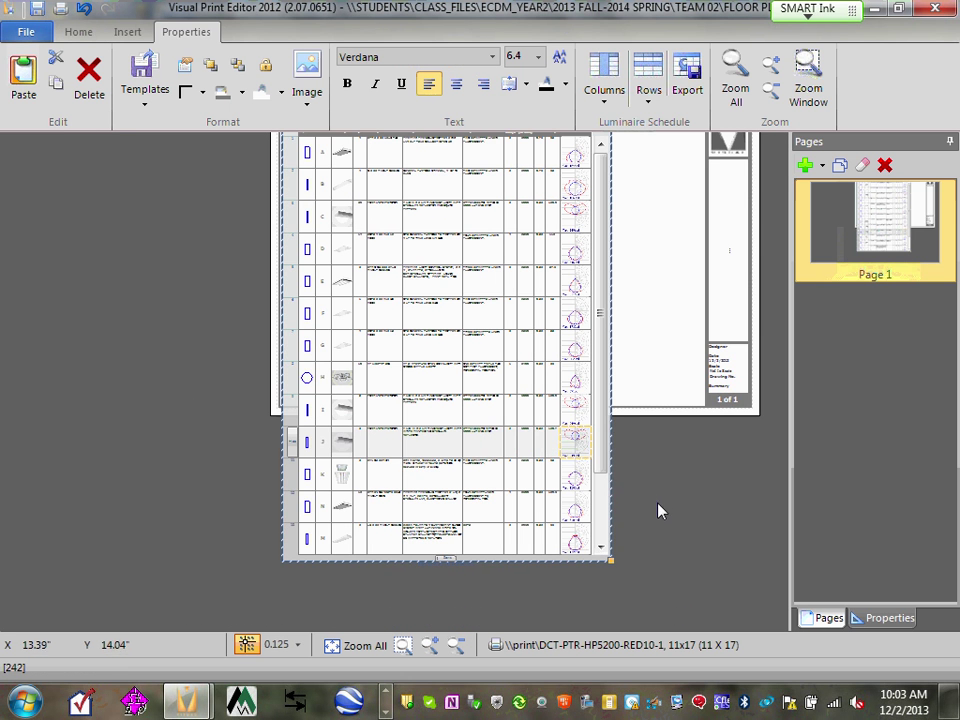
pyautogui.click(634, 369)
# Step: Extend the schedule's row area further down to show all 15 rows, up to luminaire O
pyautogui.click(414, 578)
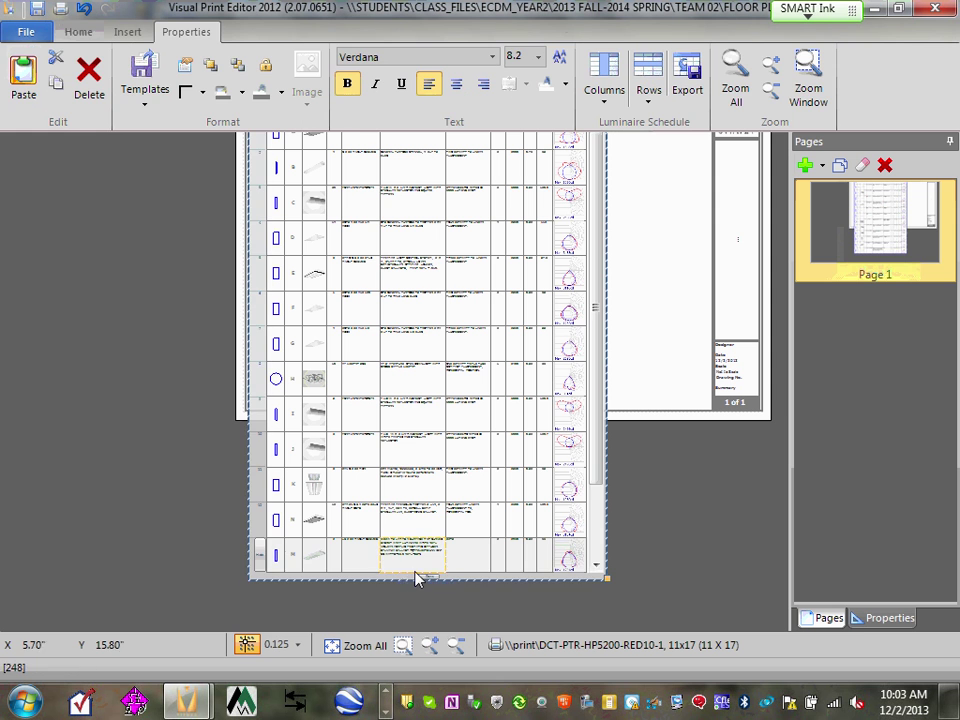
pyautogui.moveTo(431, 574); pyautogui.dragTo(444, 692)
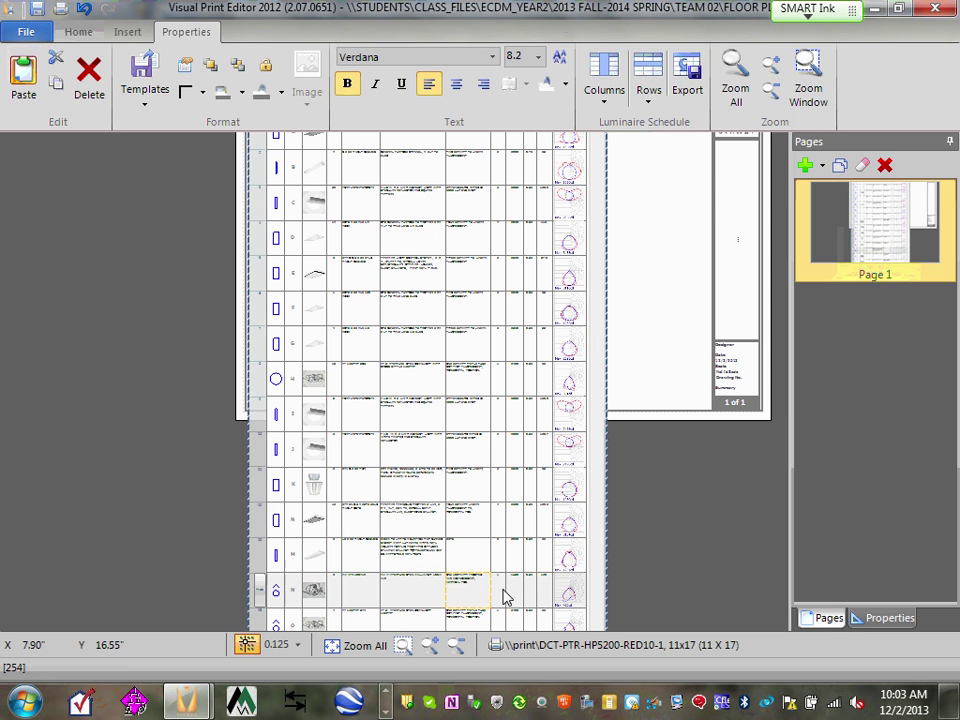
pyautogui.click(696, 480)
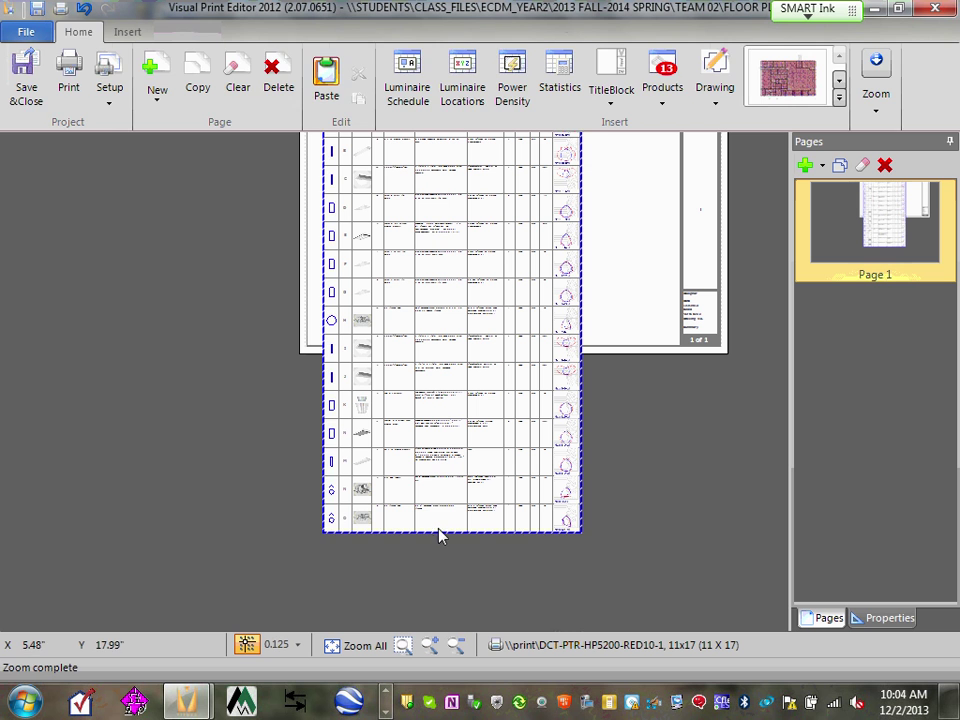
pyautogui.click(440, 535)
pyautogui.moveTo(450, 546); pyautogui.dragTo(458, 600)
# Step: Set the luminaire schedule's Scale property to 0.5 and leave its table editing
pyautogui.click(889, 618)
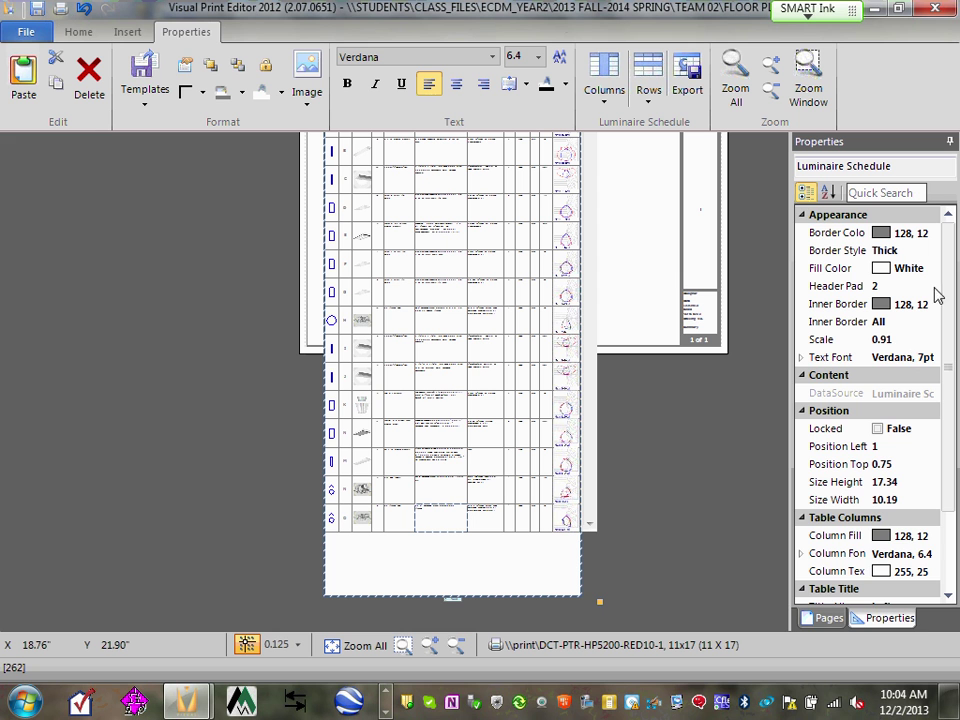
pyautogui.moveTo(953, 260); pyautogui.dragTo(950, 350)
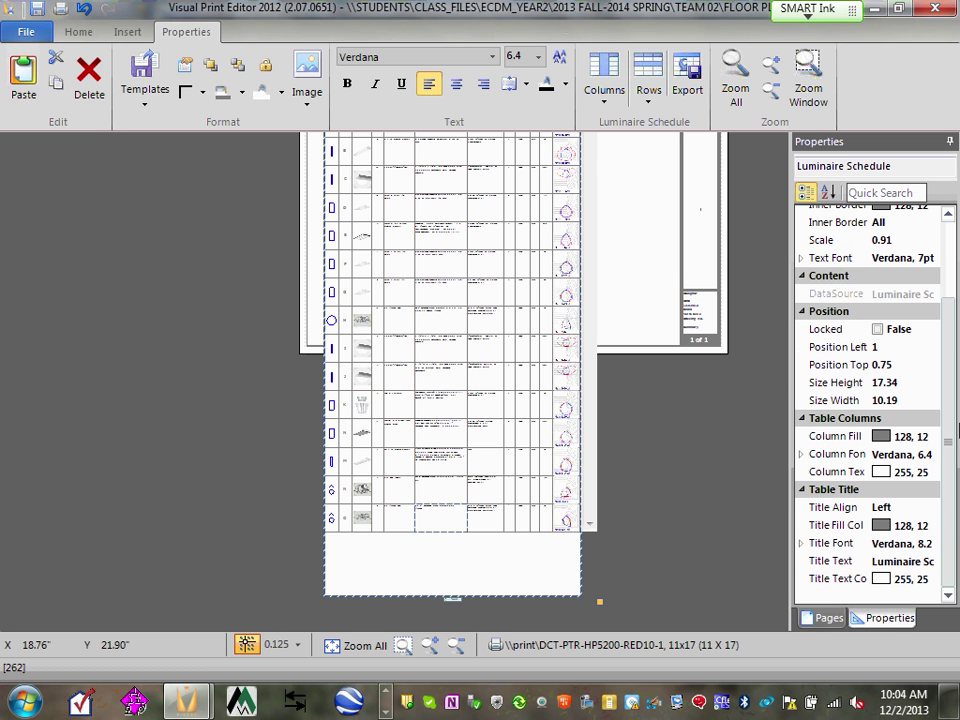
pyautogui.scroll(2, 881, 253)
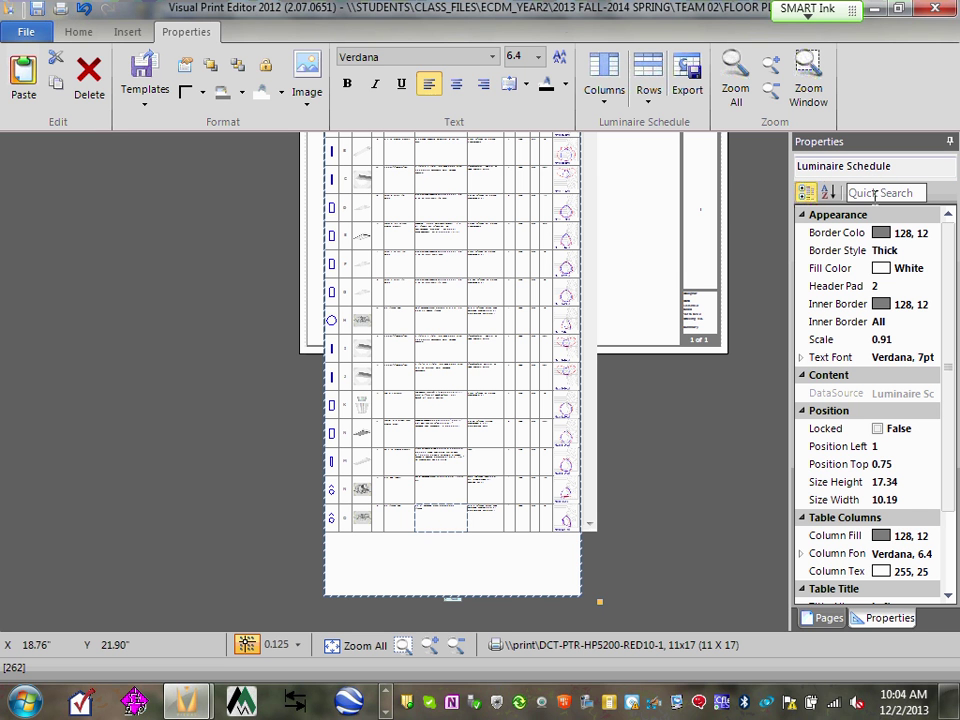
pyautogui.click(895, 339)
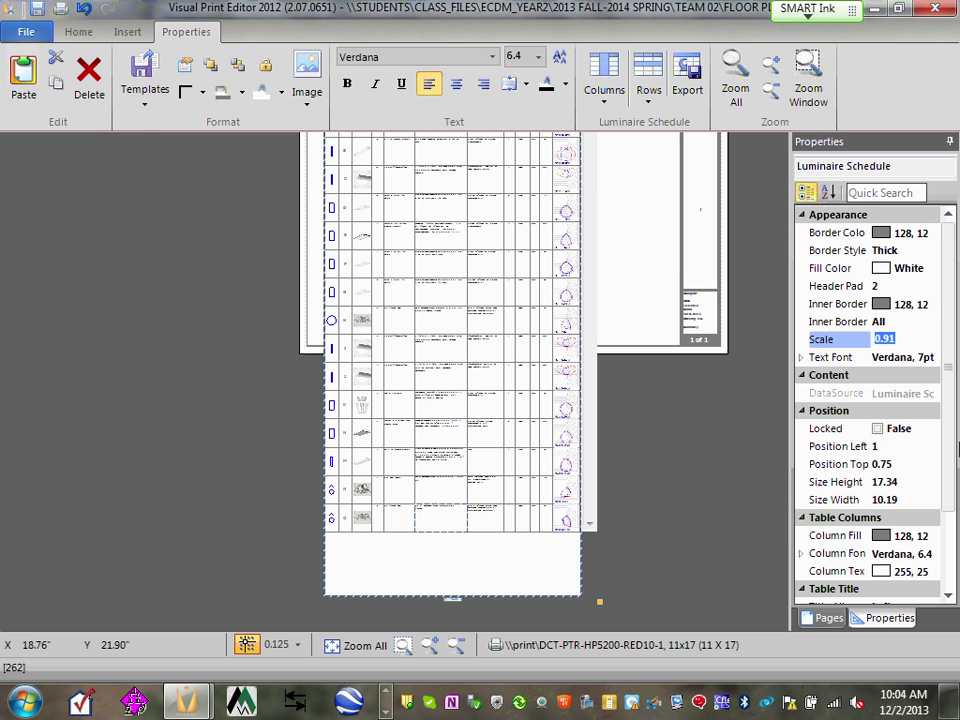
pyautogui.press('Return')
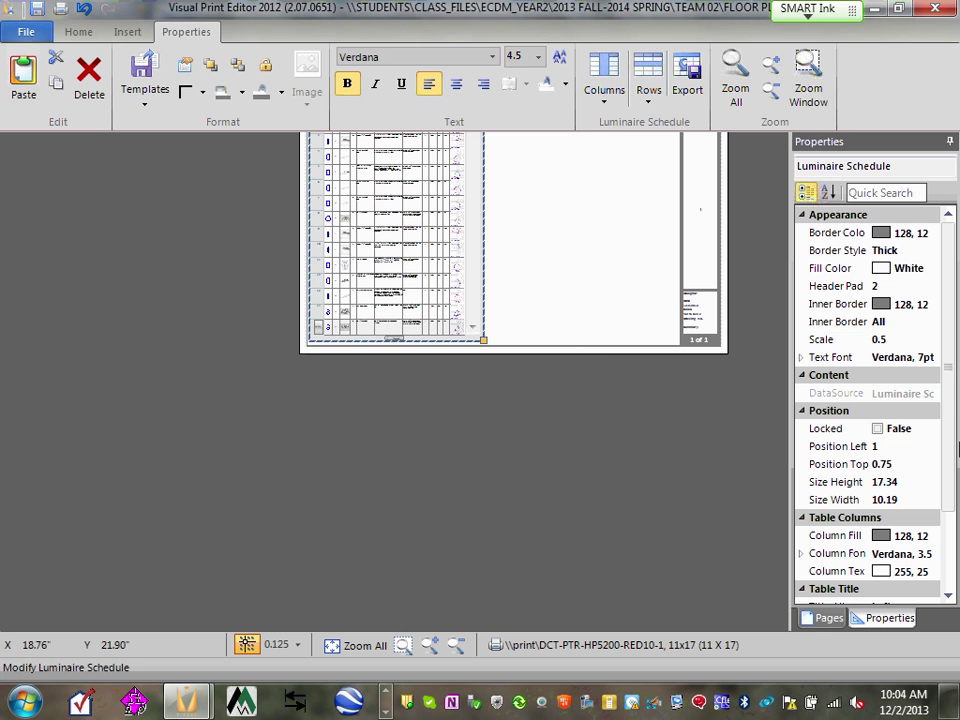
pyautogui.click(579, 229)
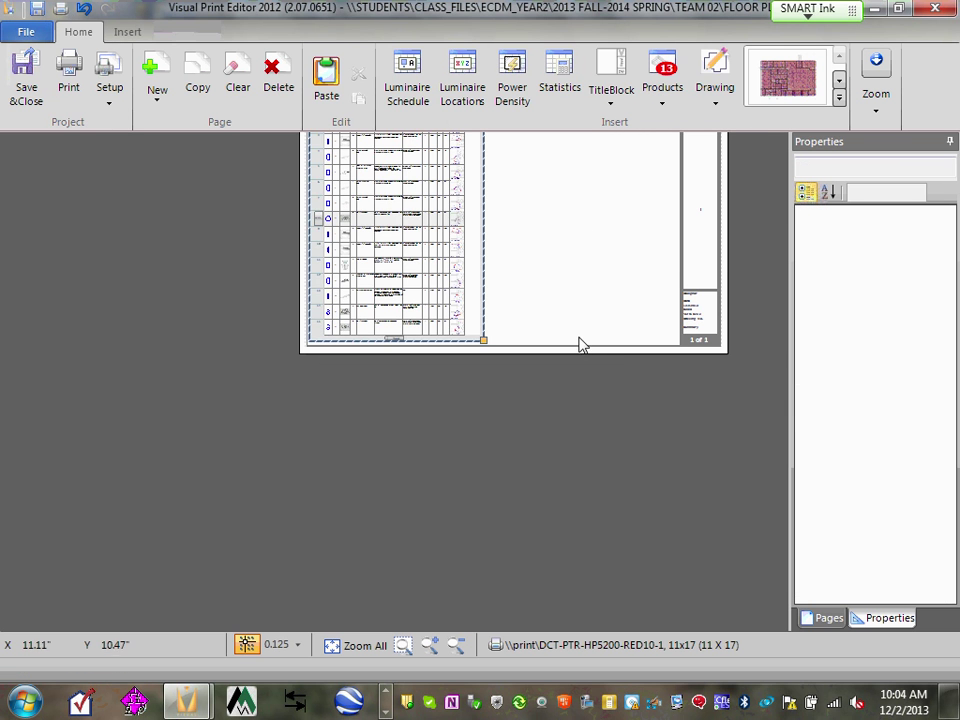
# Step: Inspect the lower rows of the reduced schedule and how the whole table fits on the sheet
pyautogui.scroll(4, 504, 161)
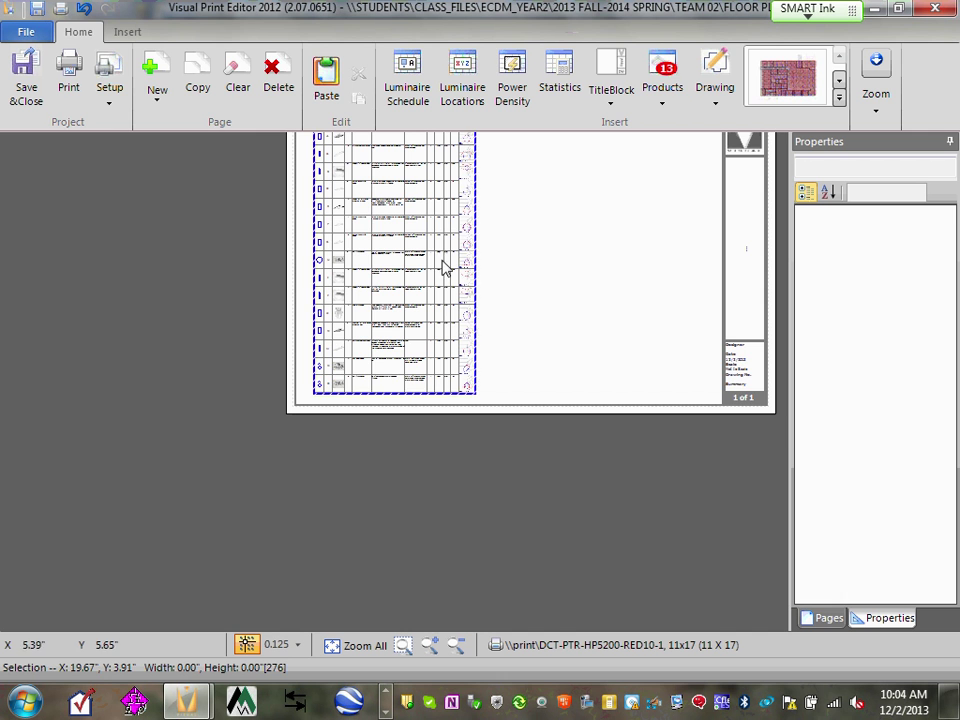
pyautogui.scroll(2, 400, 310)
pyautogui.click(401, 308)
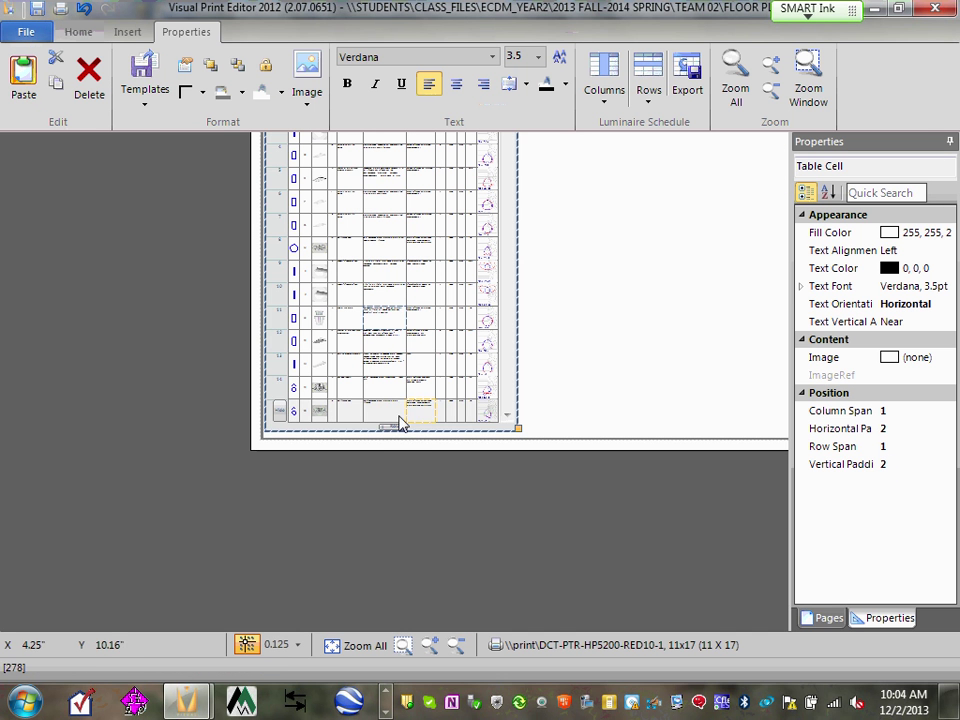
pyautogui.click(587, 332)
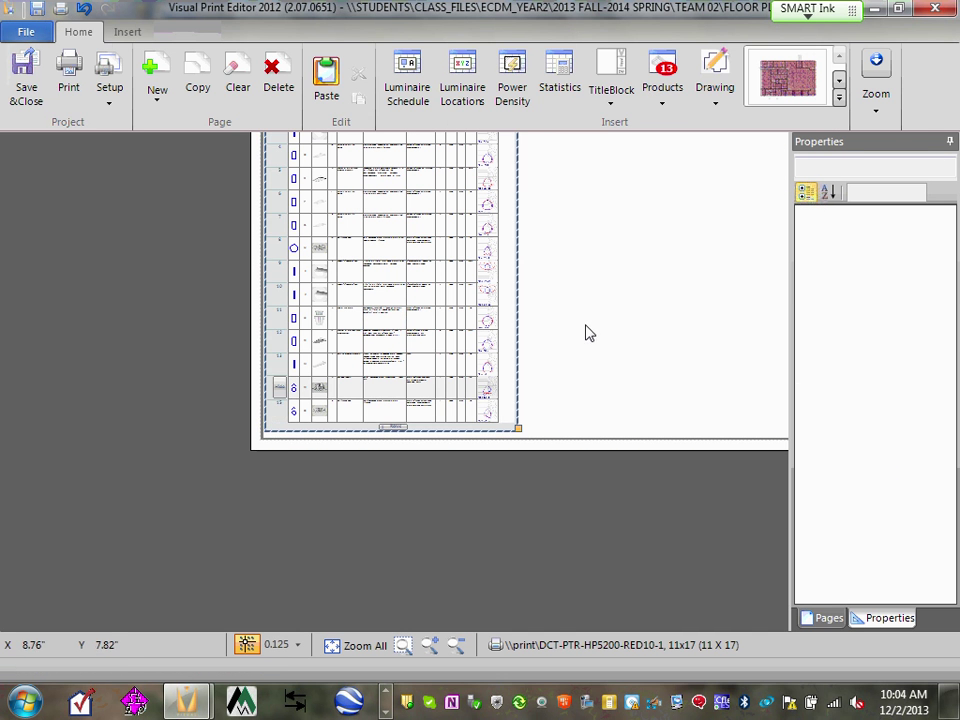
pyautogui.scroll(-1, 617, 240)
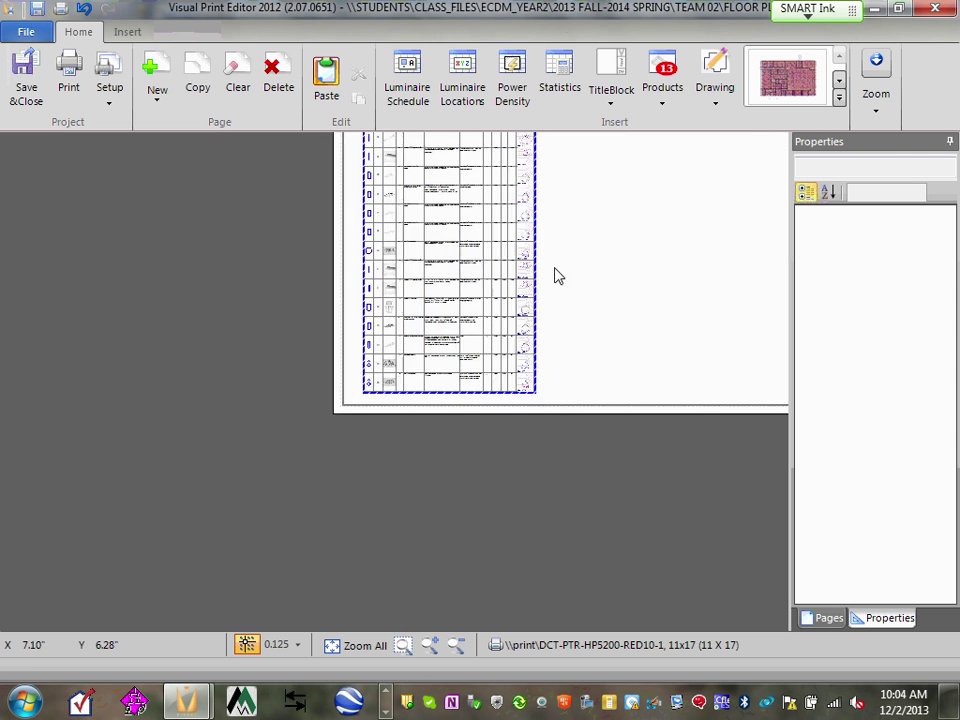
pyautogui.scroll(-2, 600, 230)
pyautogui.scroll(3, 650, 155)
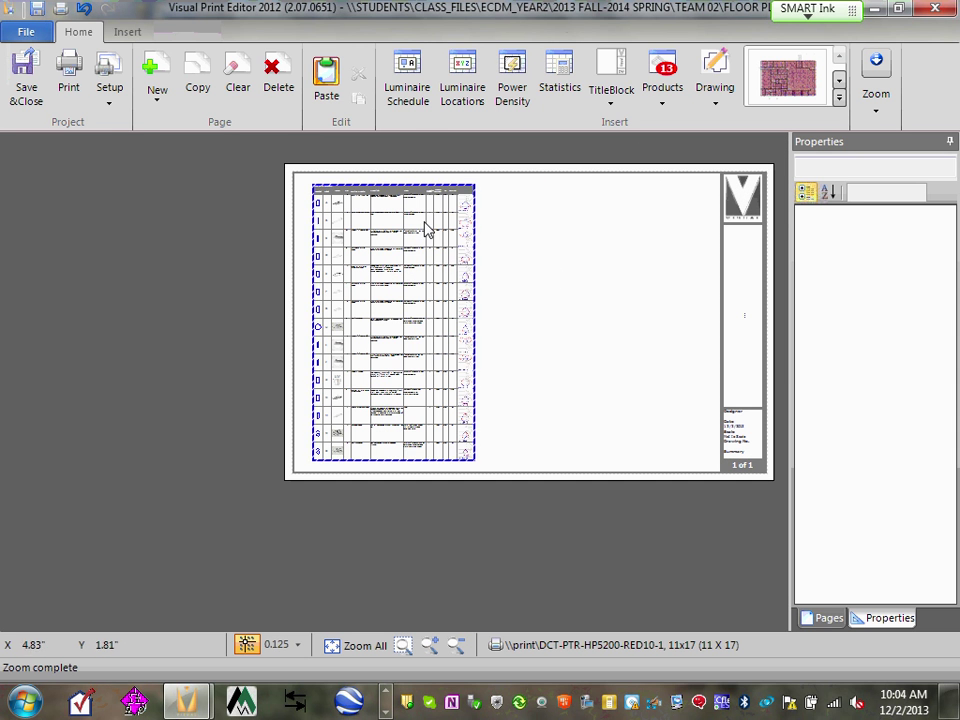
# Step: Examine the text font properties of a description cell in the schedule
pyautogui.click(388, 325)
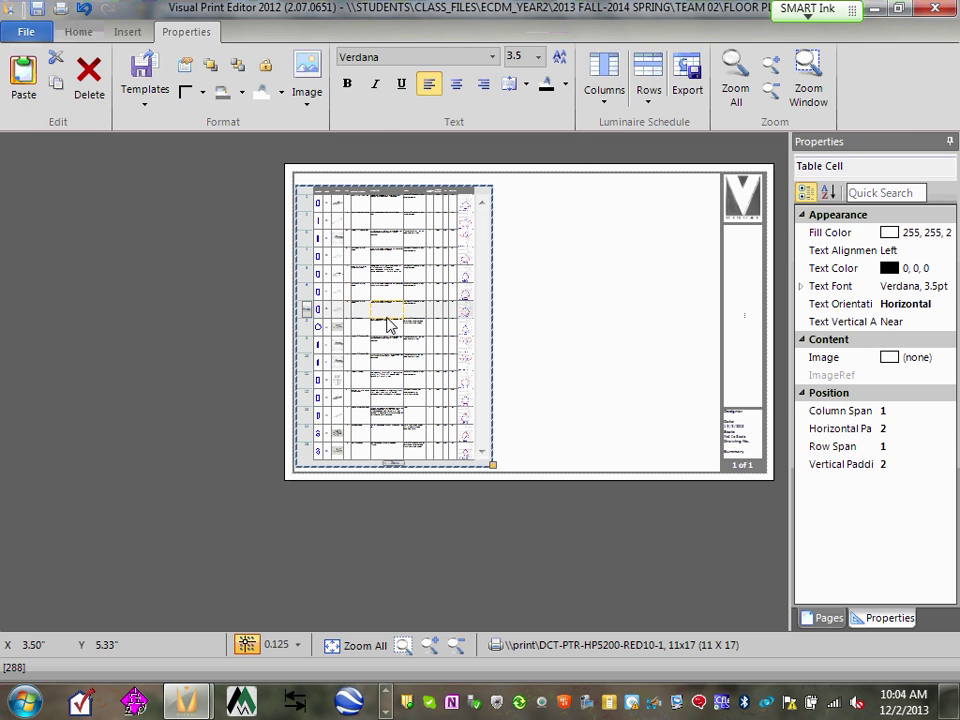
pyautogui.click(400, 327)
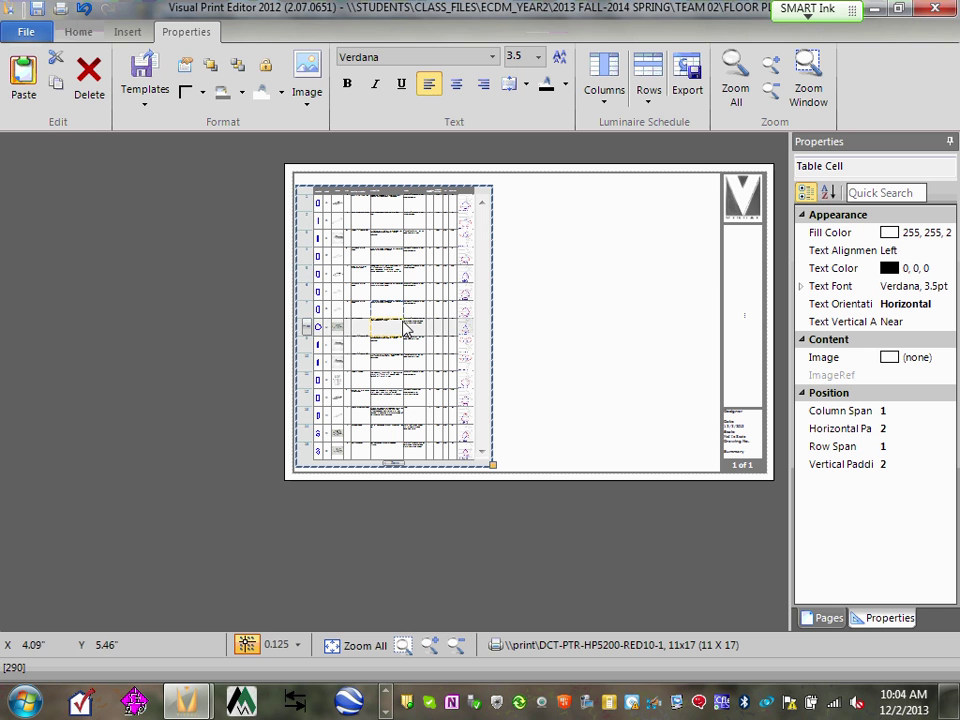
pyautogui.click(420, 450)
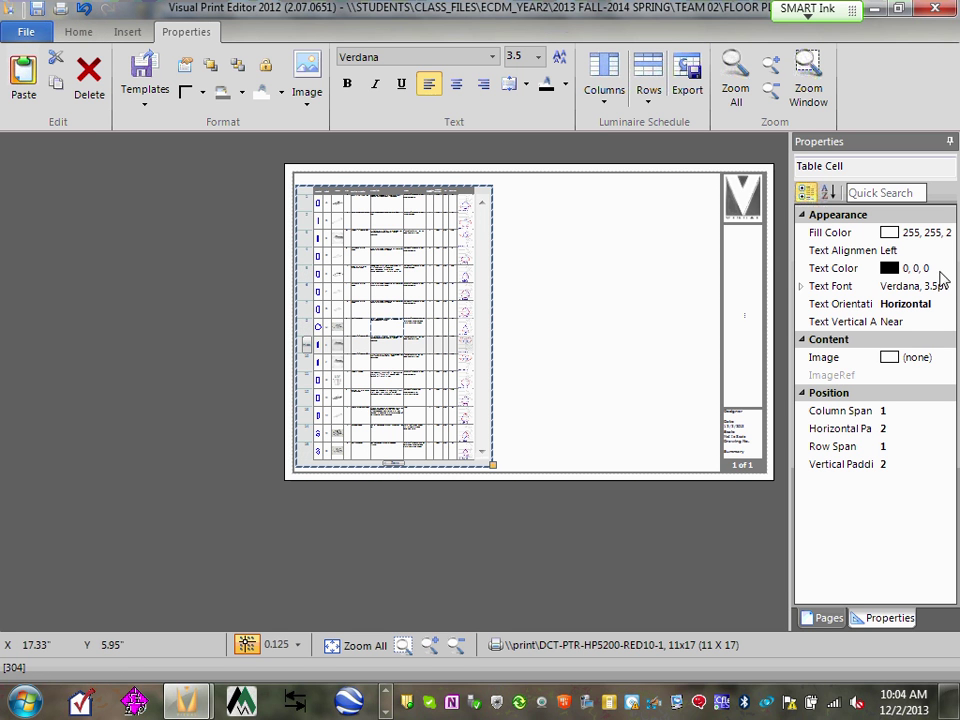
pyautogui.click(802, 341)
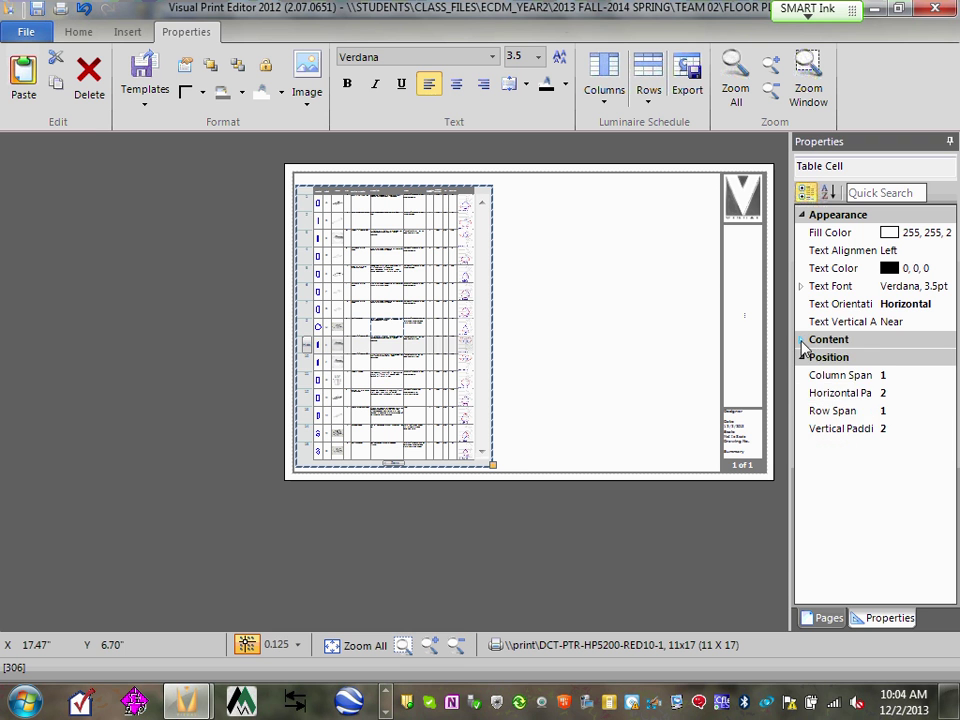
pyautogui.click(802, 341)
pyautogui.click(798, 287)
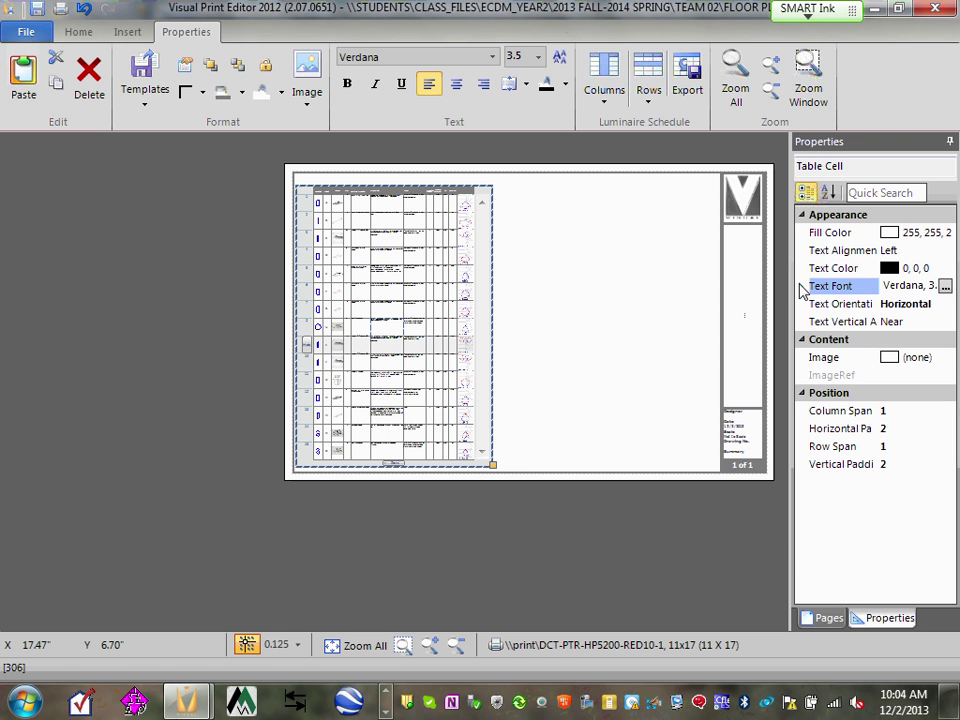
pyautogui.click(801, 287)
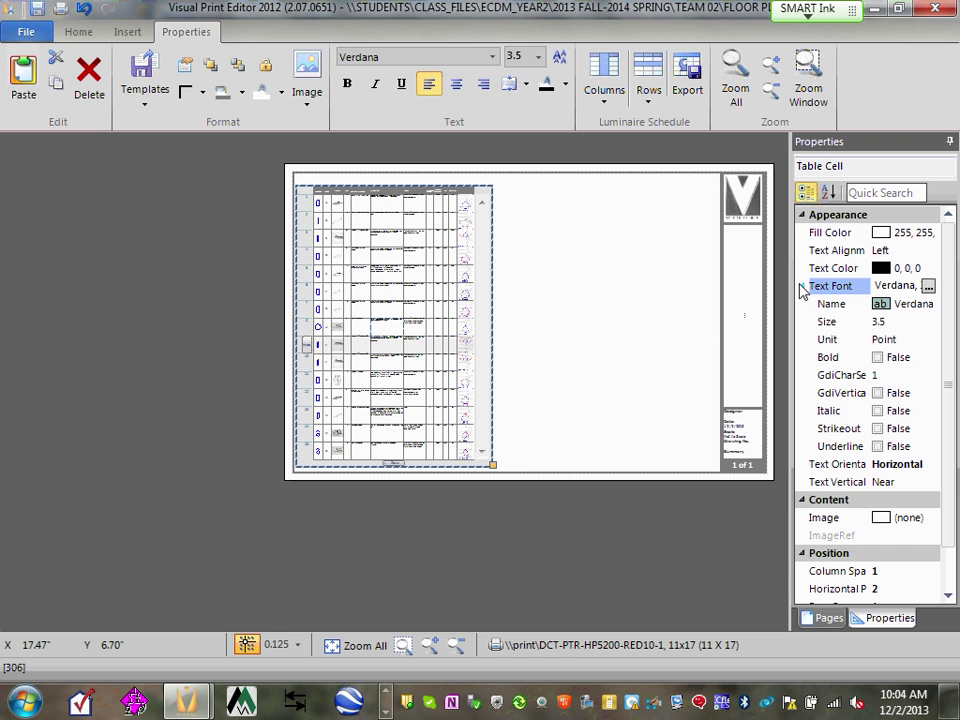
pyautogui.click(579, 358)
# Step: Try to extend the schedule's row area beyond its last row, returning to the cell properties
pyautogui.click(398, 343)
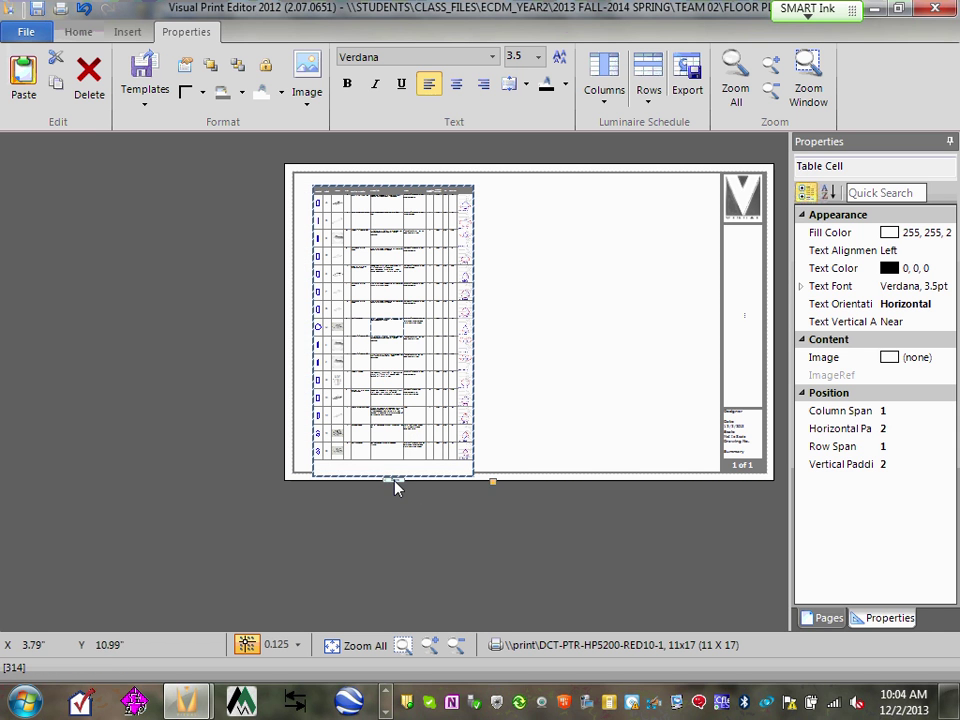
pyautogui.click(396, 486)
pyautogui.click(827, 619)
pyautogui.click(881, 619)
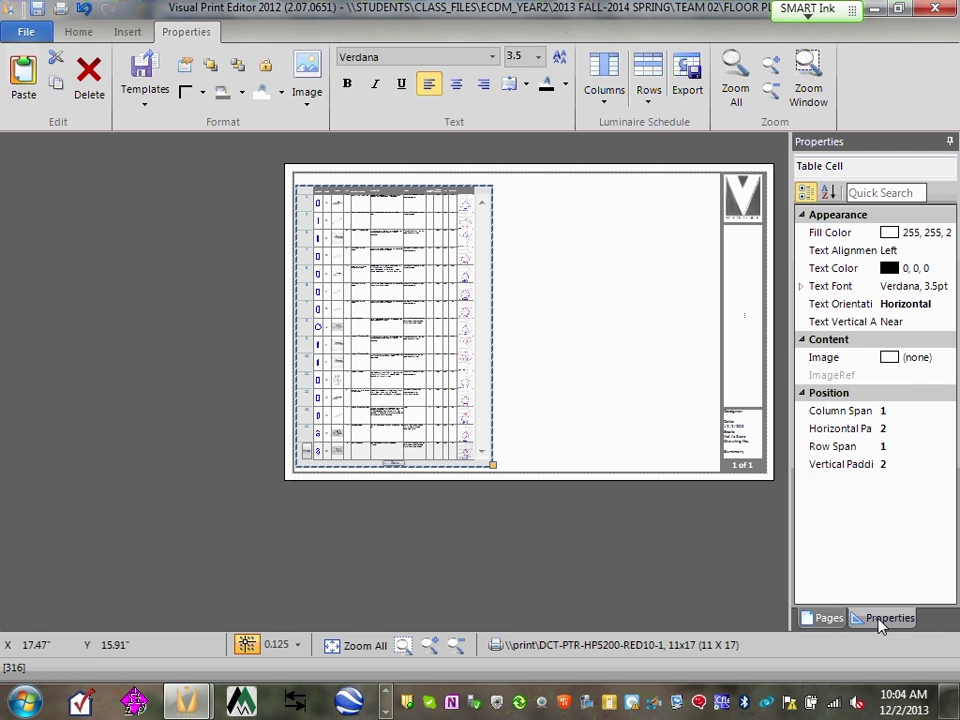
# Step: Check the text font details of a lamp cell in the ninth row and leave the table
pyautogui.click(418, 349)
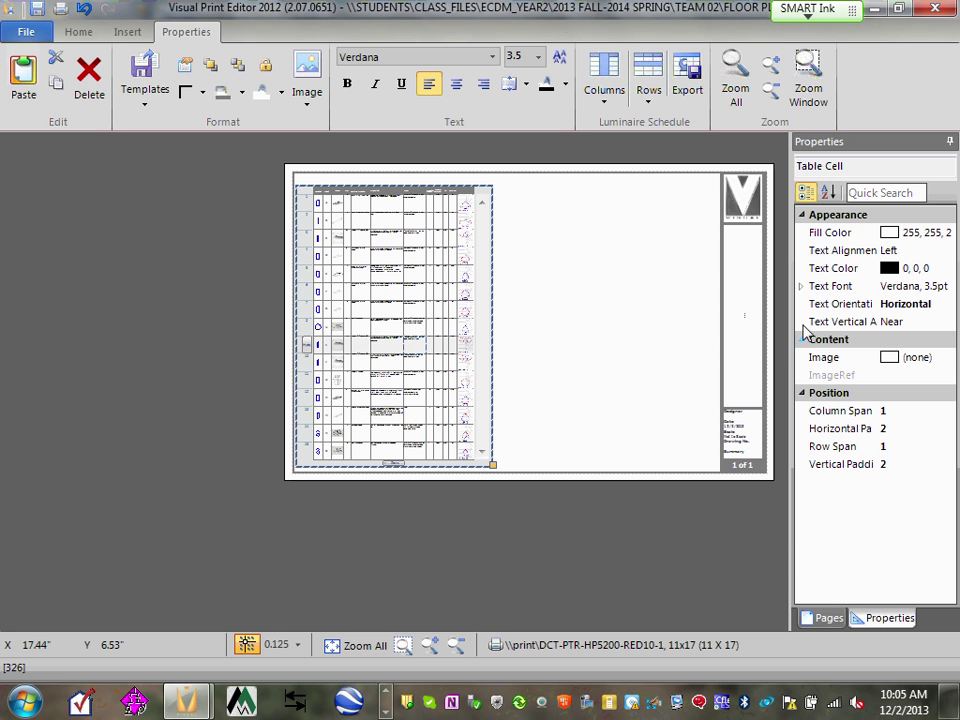
pyautogui.click(802, 286)
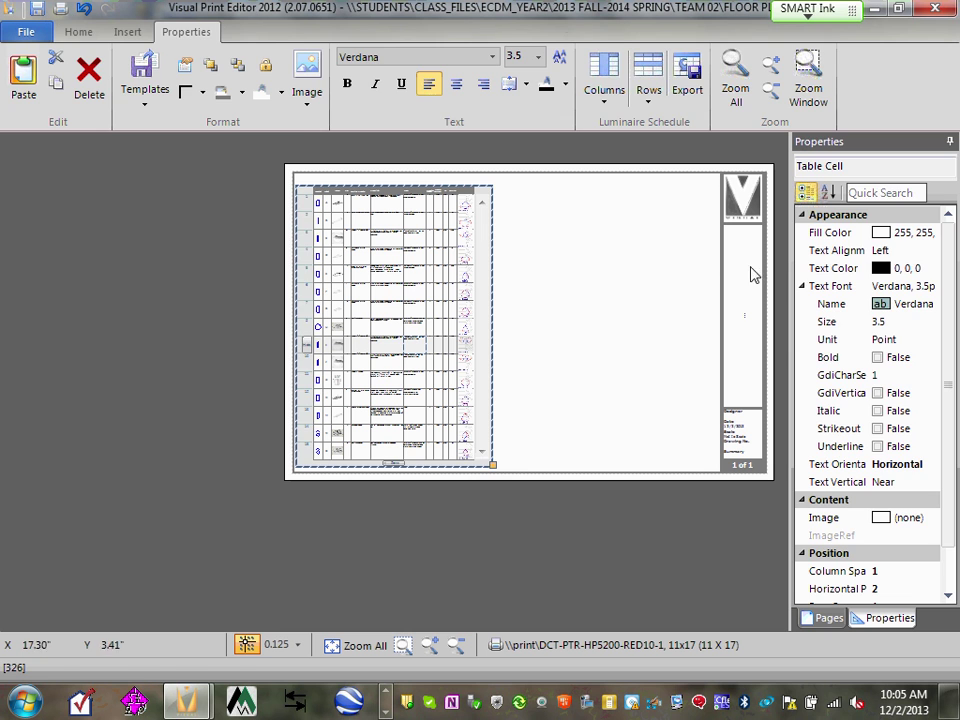
pyautogui.click(577, 318)
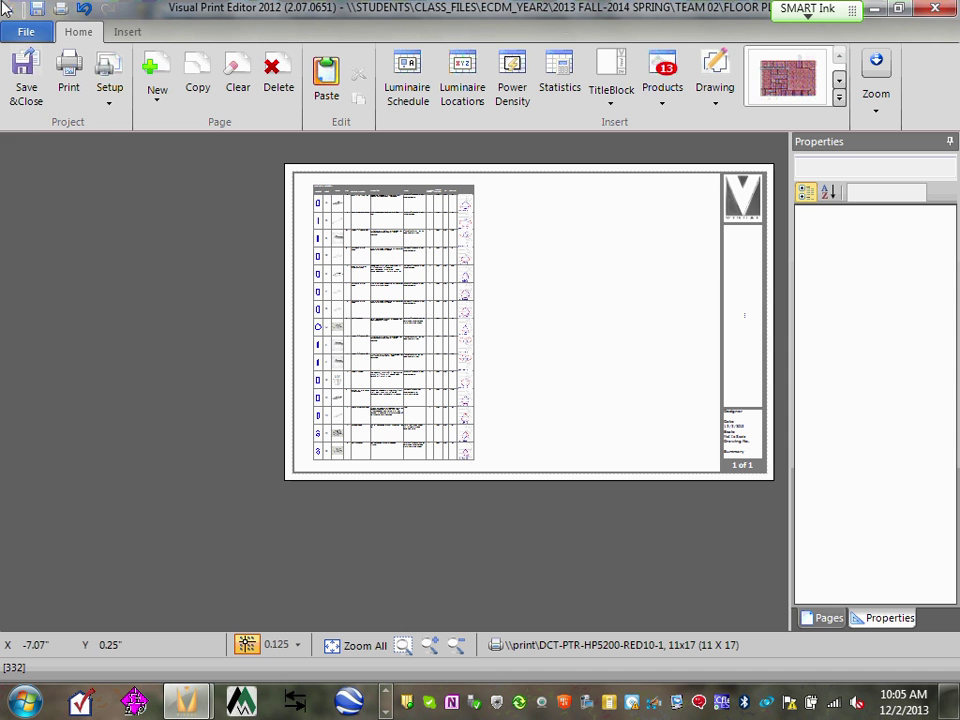
# Step: Set up an export of the schedule sheet as an AutoCAD 2008 Drawing named Floor Plan-Lighting Schedule
pyautogui.click(29, 36)
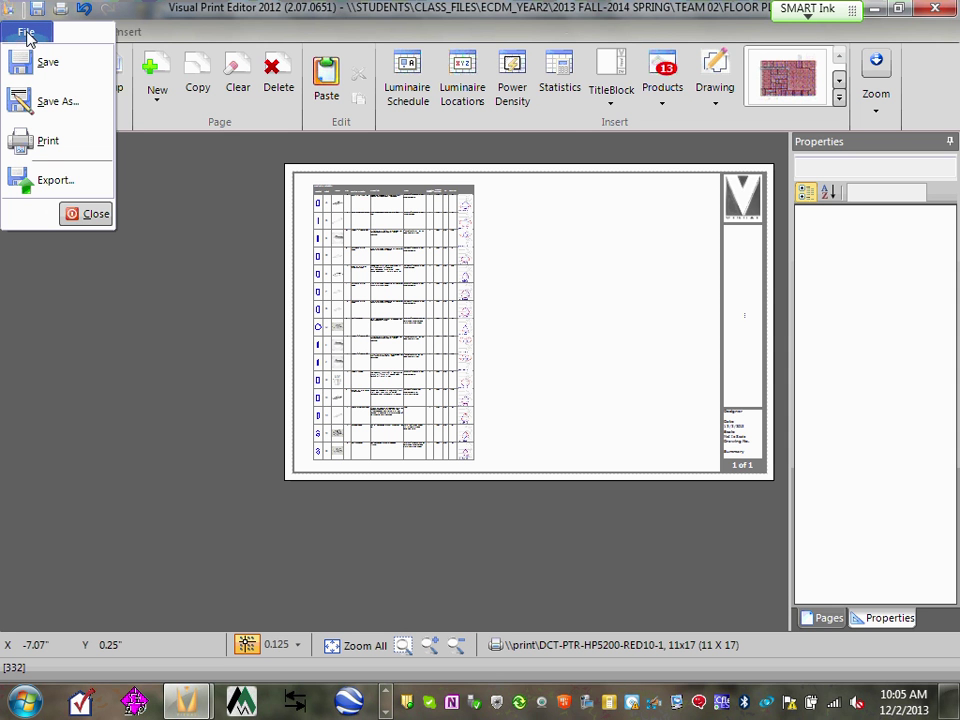
pyautogui.click(43, 184)
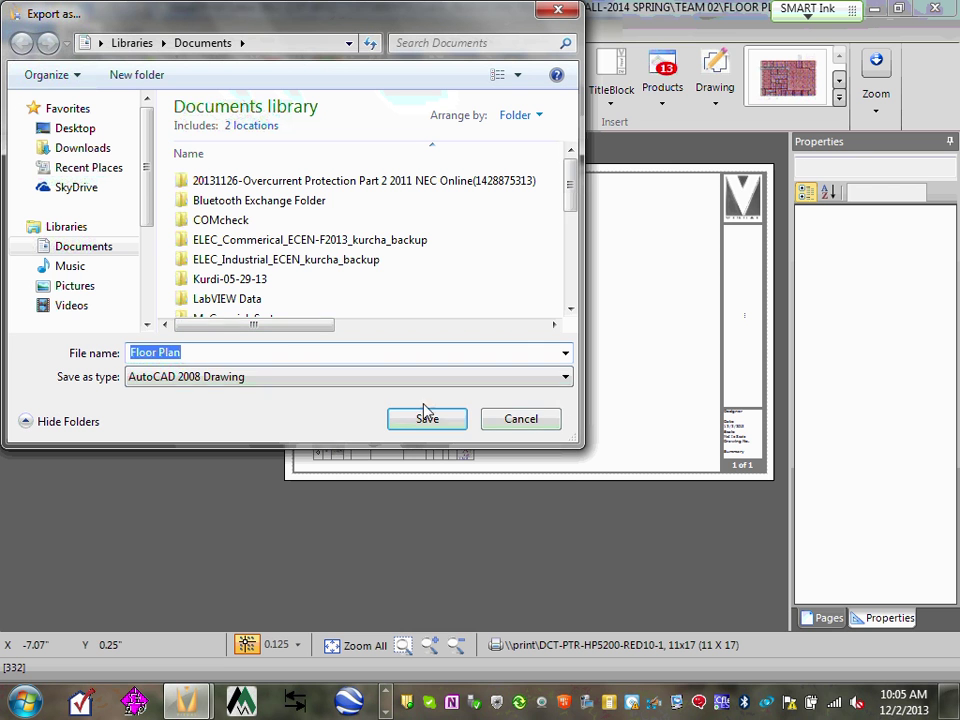
pyautogui.click(566, 379)
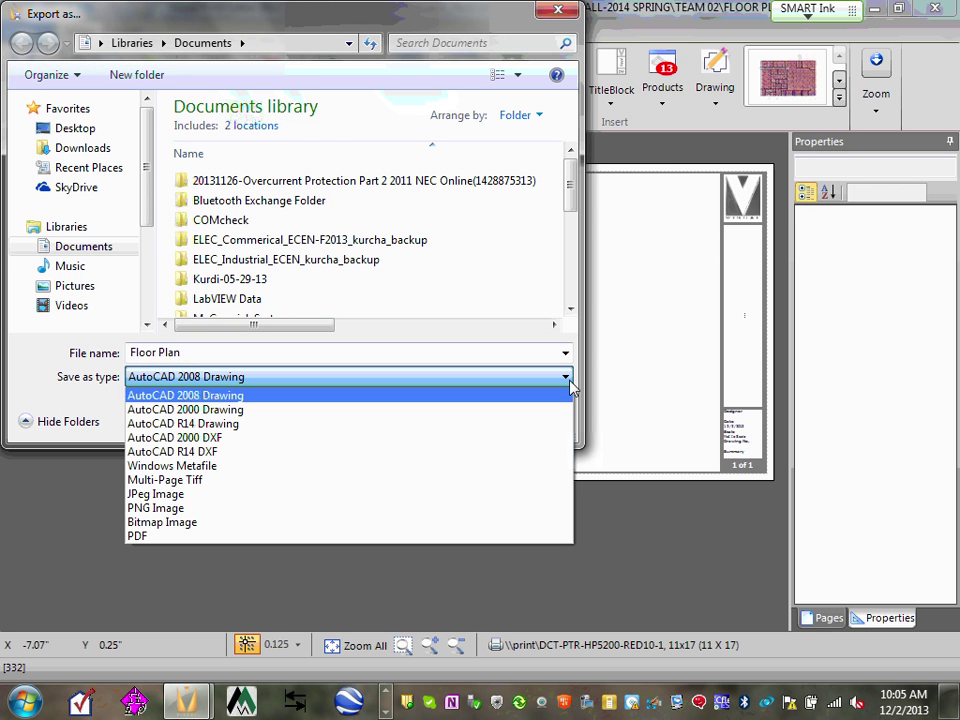
pyautogui.click(569, 386)
pyautogui.click(197, 354)
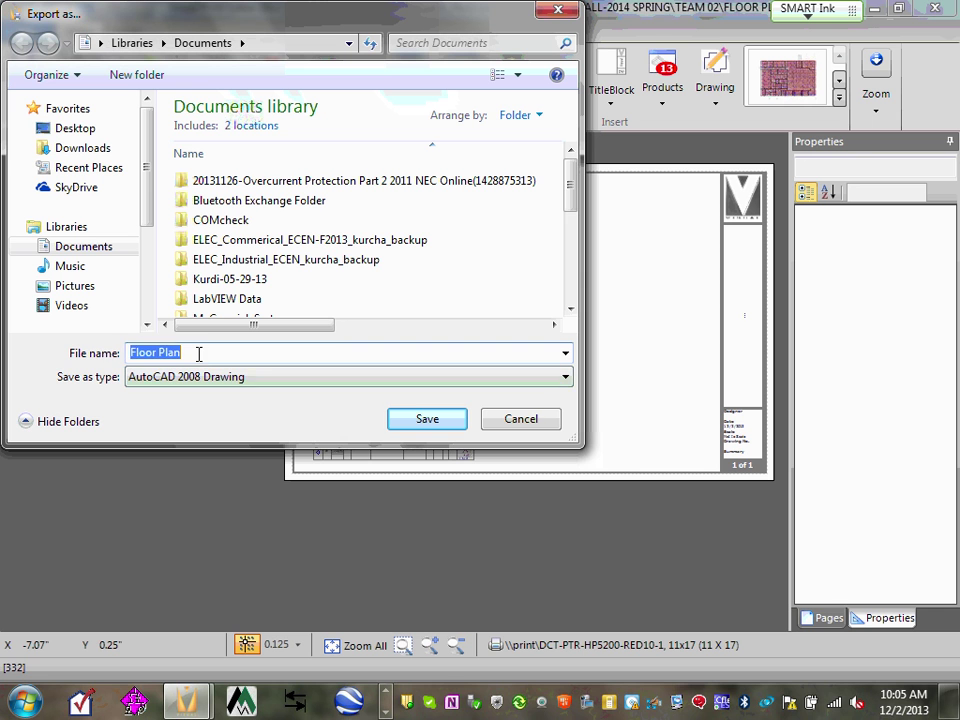
pyautogui.click(201, 354)
pyautogui.moveTo(201, 353); pyautogui.dragTo(108, 347)
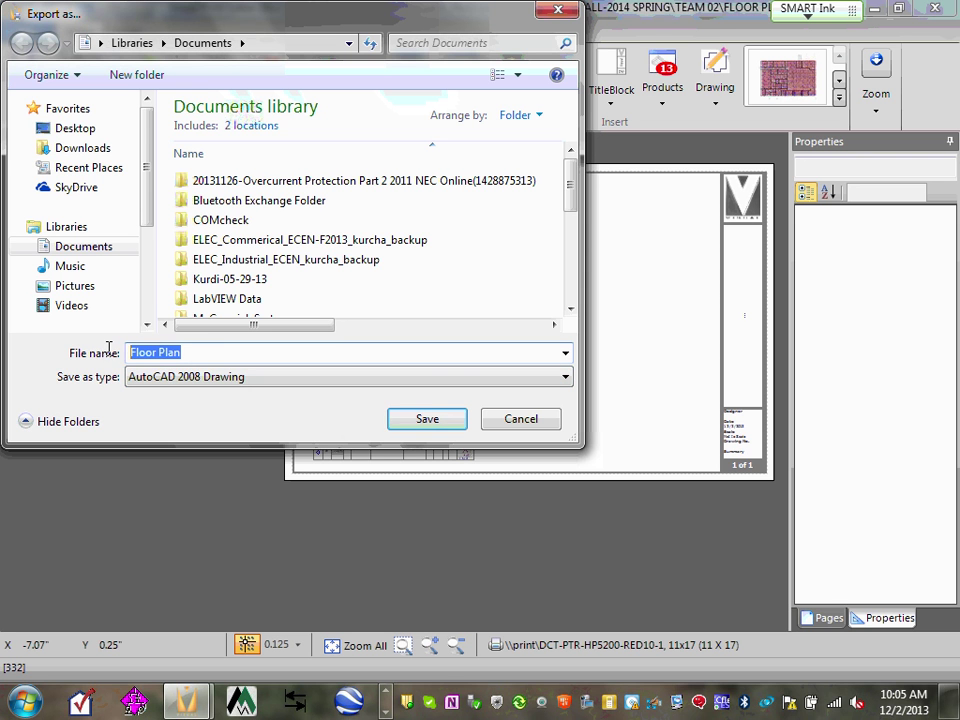
pyautogui.click(190, 356)
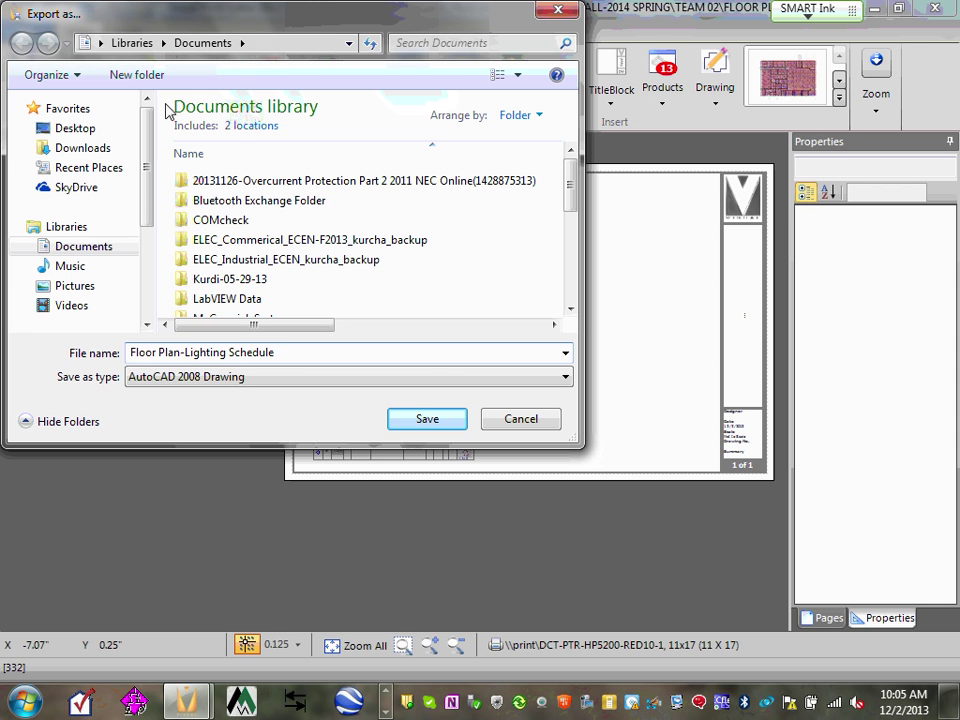
# Step: Browse the export destination to ECDM_Year2, 2013 Fall-2014 Spring, Team 02, S#3-2-Fall-Commercial Semester
pyautogui.click(68, 130)
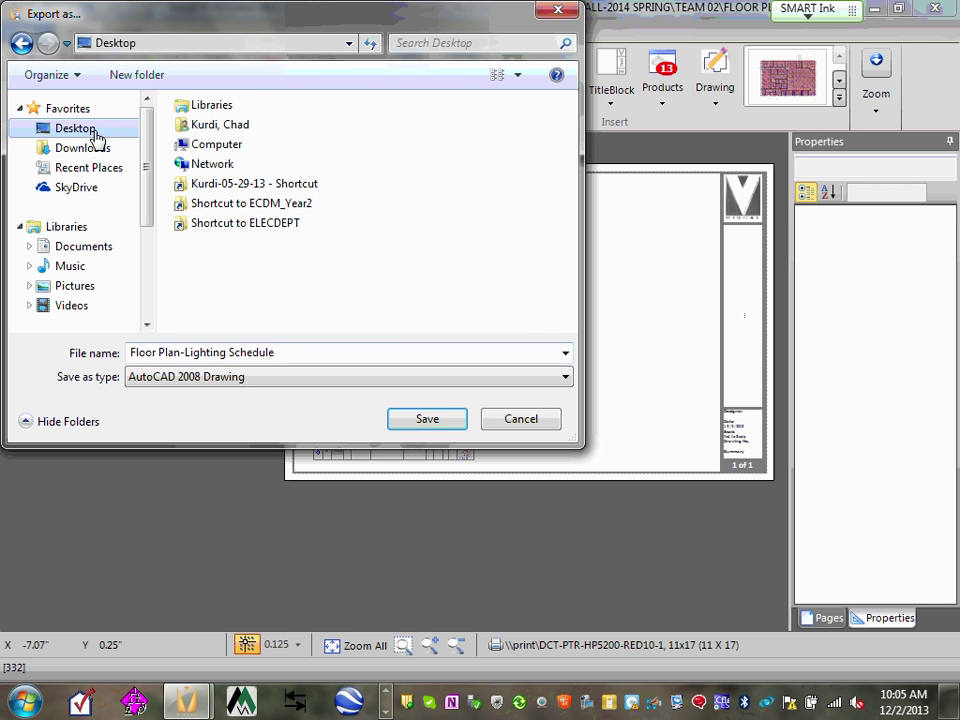
pyautogui.doubleClick(266, 207)
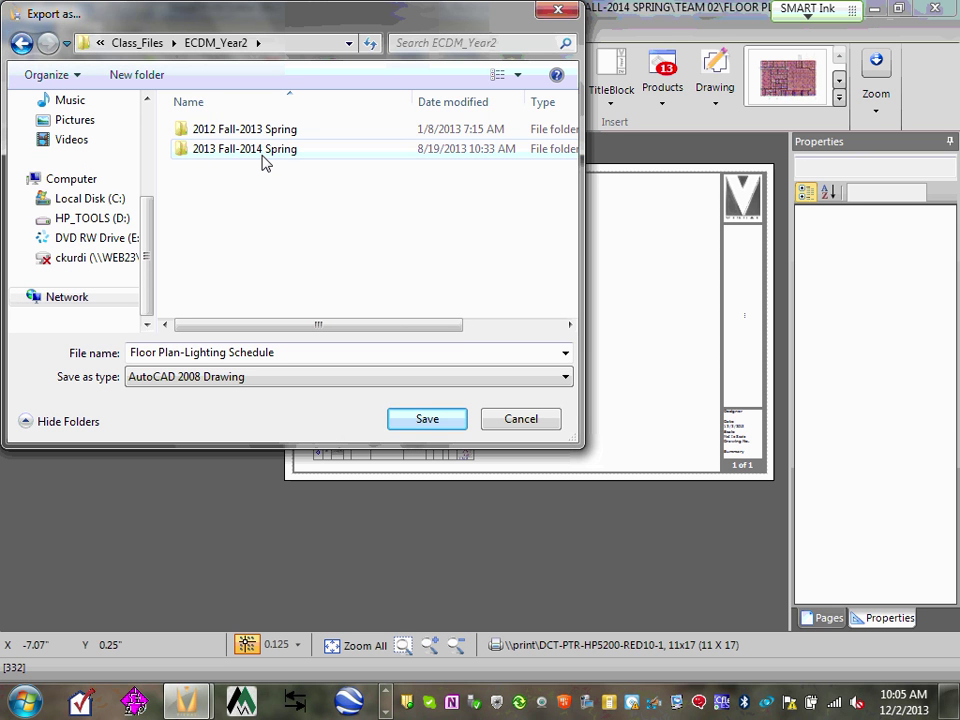
pyautogui.doubleClick(265, 150)
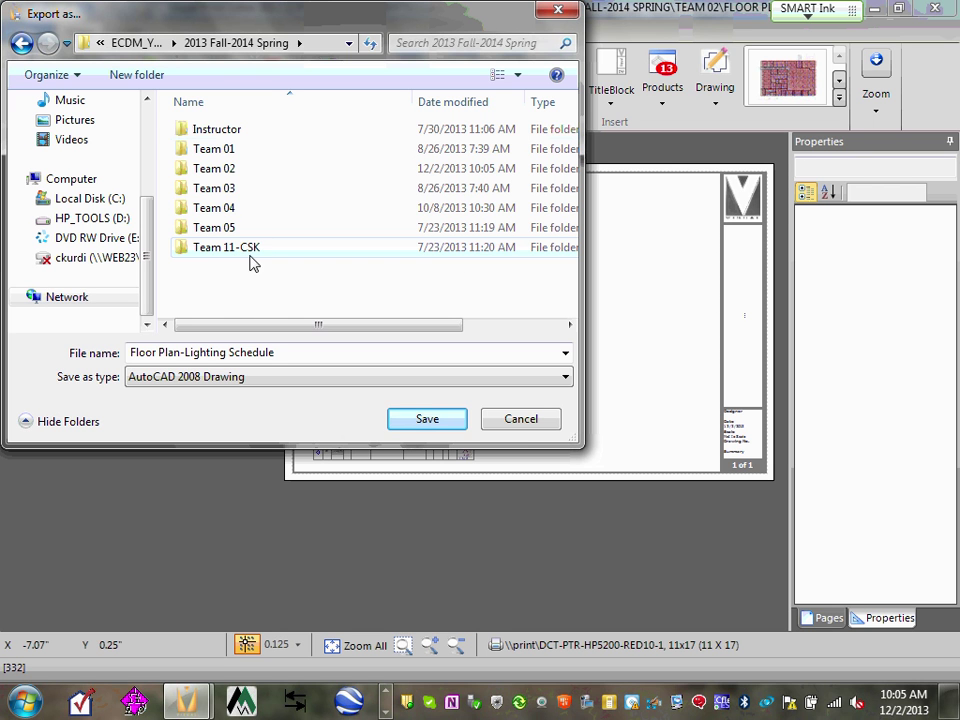
pyautogui.doubleClick(233, 178)
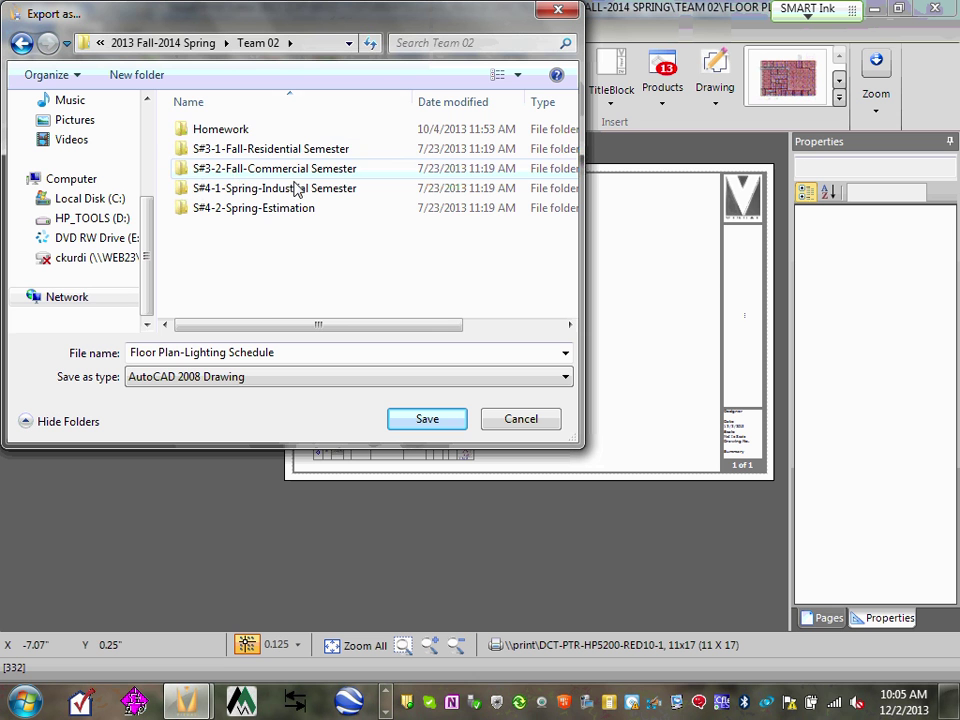
pyautogui.click(297, 176)
pyautogui.doubleClick(297, 176)
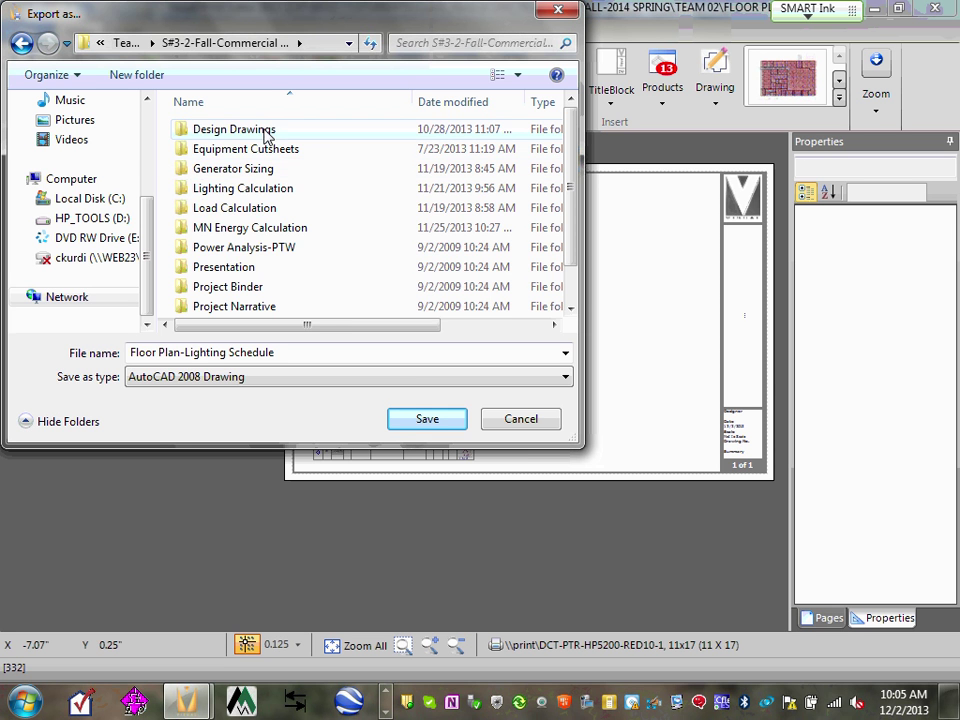
pyautogui.click(264, 132)
pyautogui.doubleClick(262, 134)
pyautogui.click(238, 154)
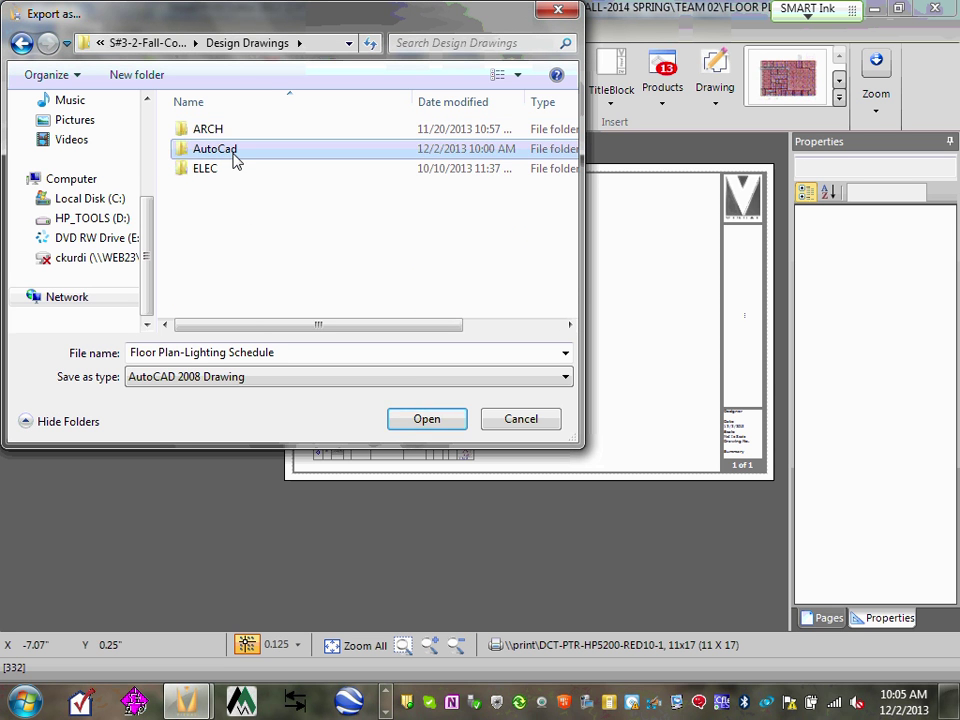
pyautogui.doubleClick(235, 158)
pyautogui.scroll(-1, 330, 220)
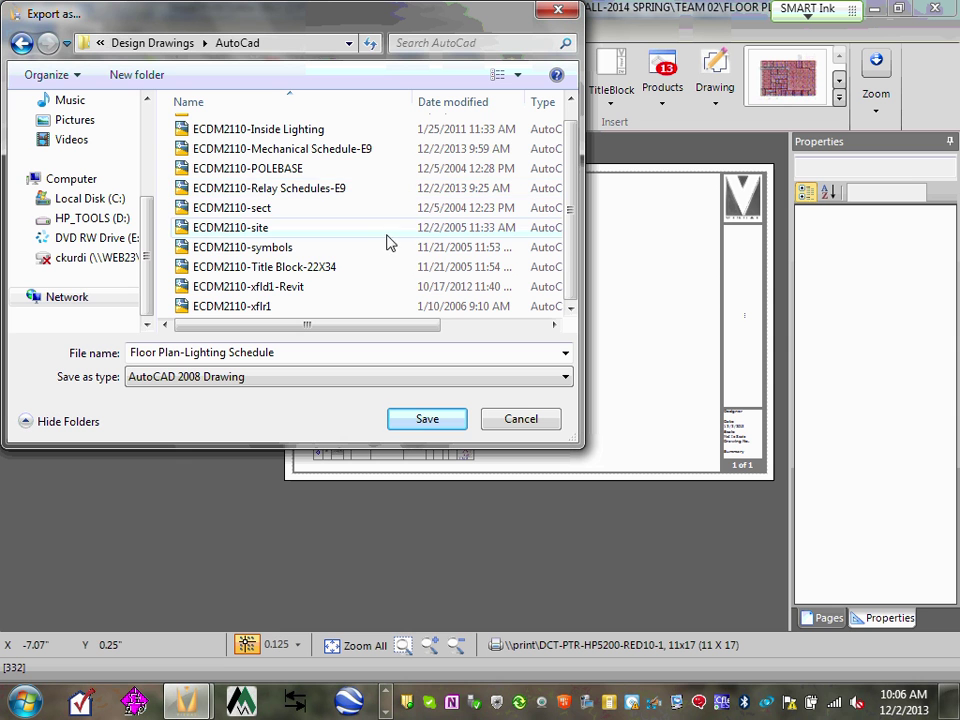
pyautogui.click(21, 43)
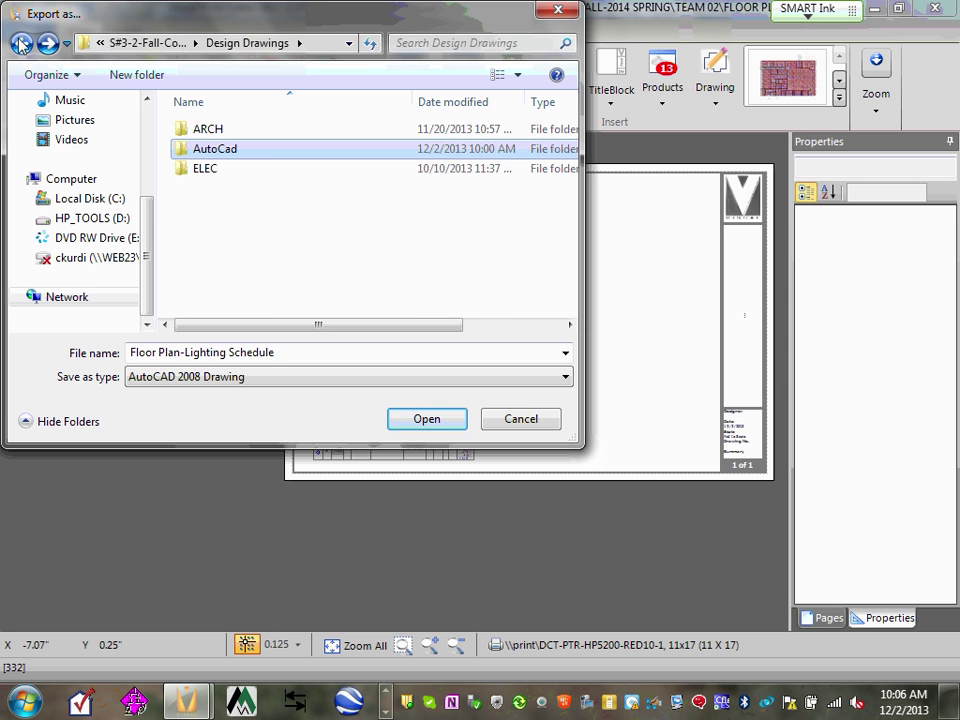
pyautogui.click(21, 43)
# Step: Save the export into the Lighting Calculation folder with all VSL CAD layers included
pyautogui.doubleClick(274, 189)
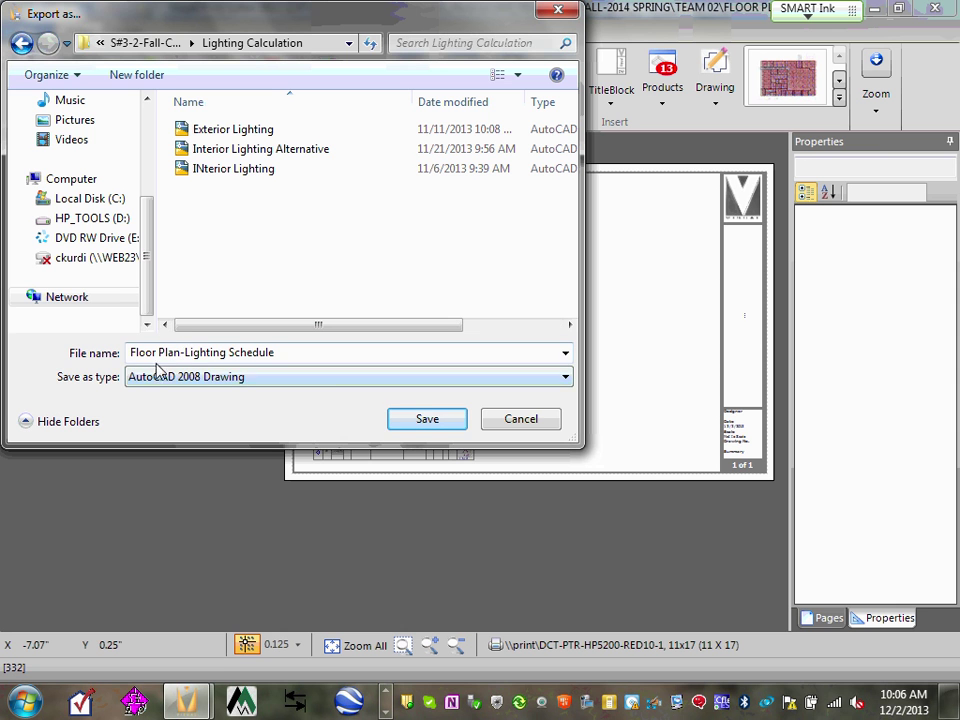
pyautogui.click(427, 421)
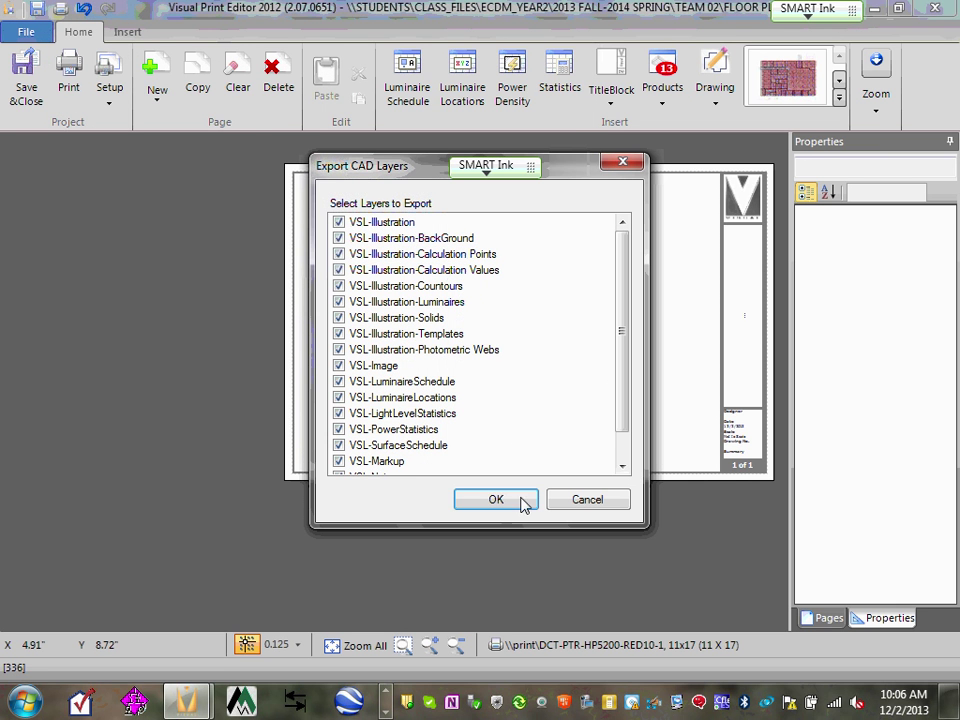
pyautogui.click(508, 506)
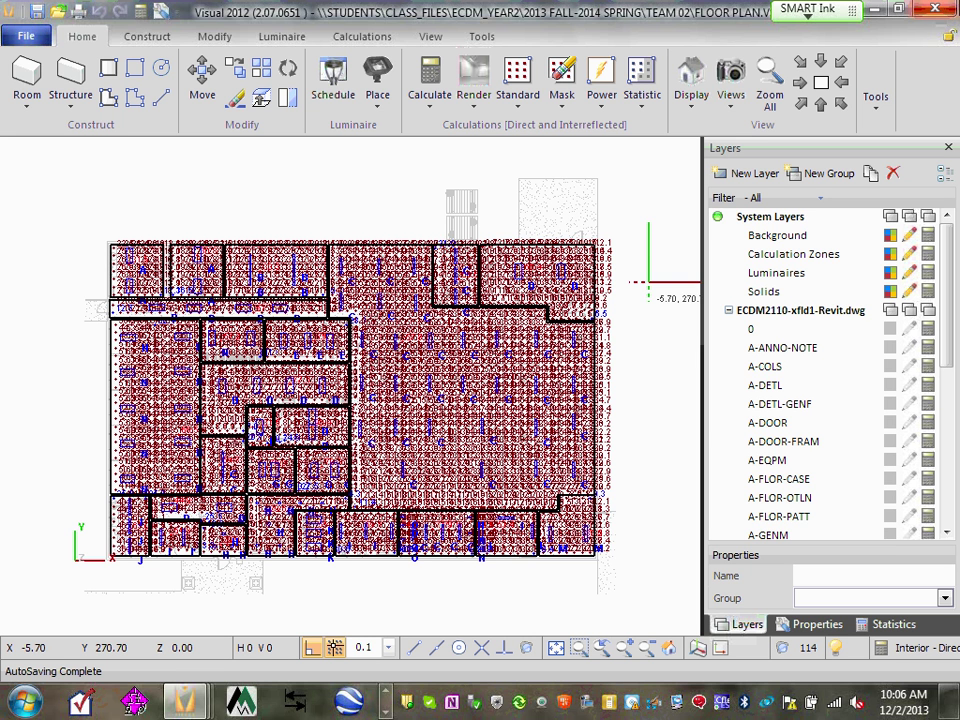
# Step: Switch to the Team 02 folder window and open the Exterior lighting design file in Visual
pyautogui.click(386, 710)
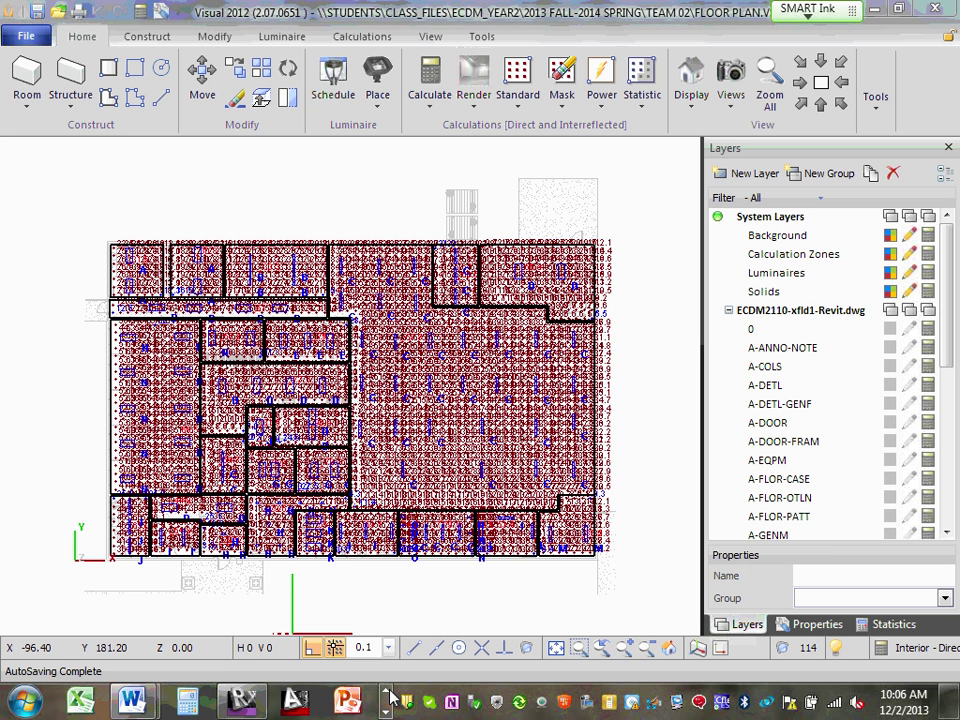
pyautogui.click(390, 697)
pyautogui.moveTo(349, 700)
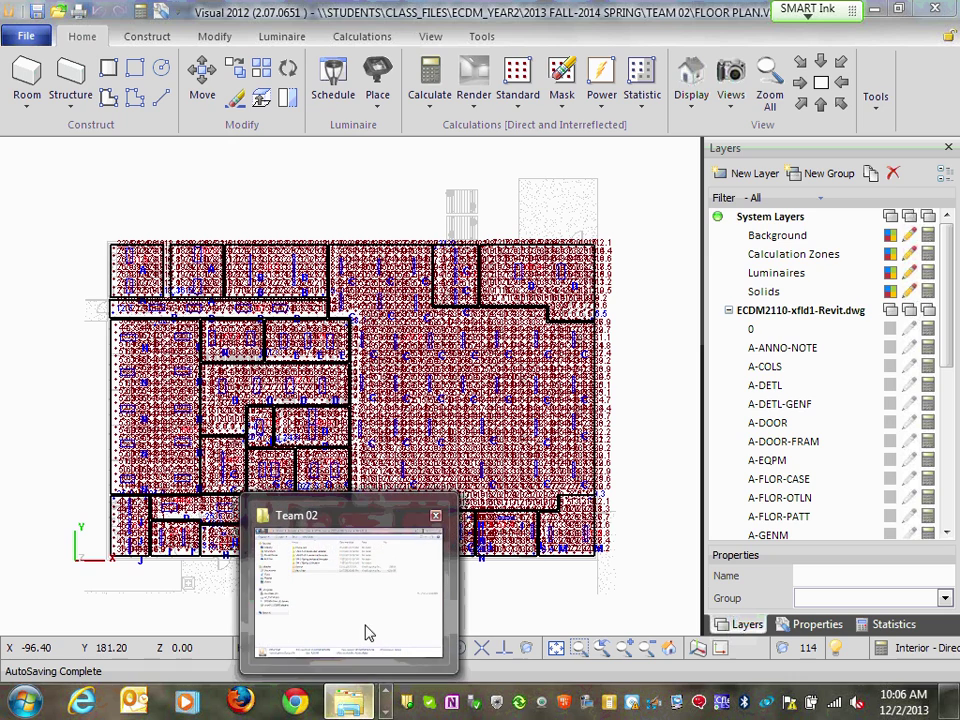
pyautogui.click(368, 632)
pyautogui.click(224, 225)
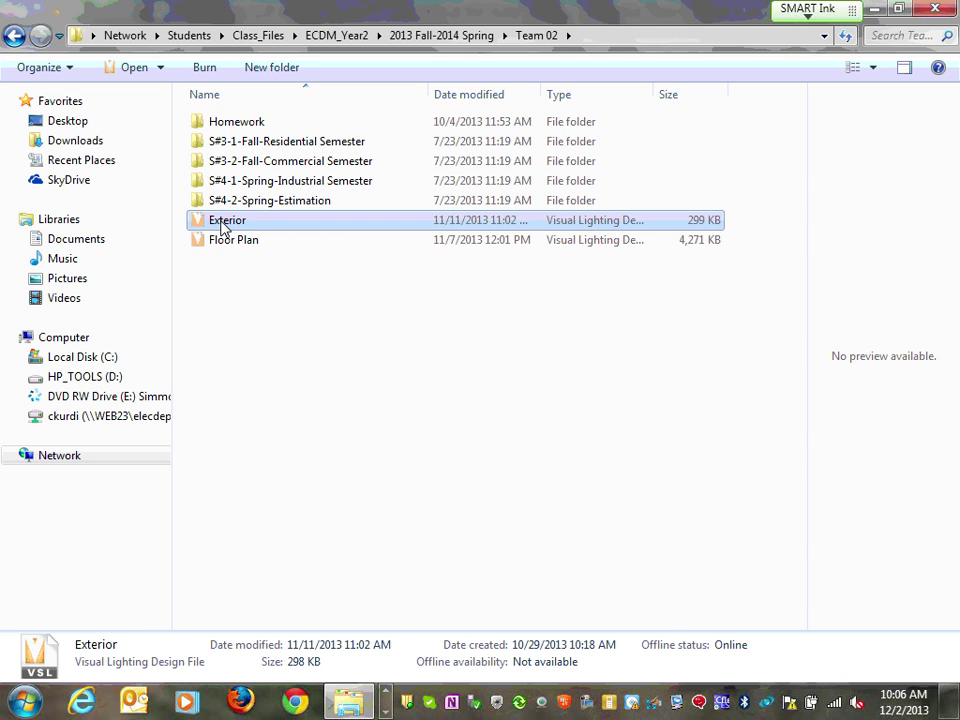
pyautogui.doubleClick(224, 225)
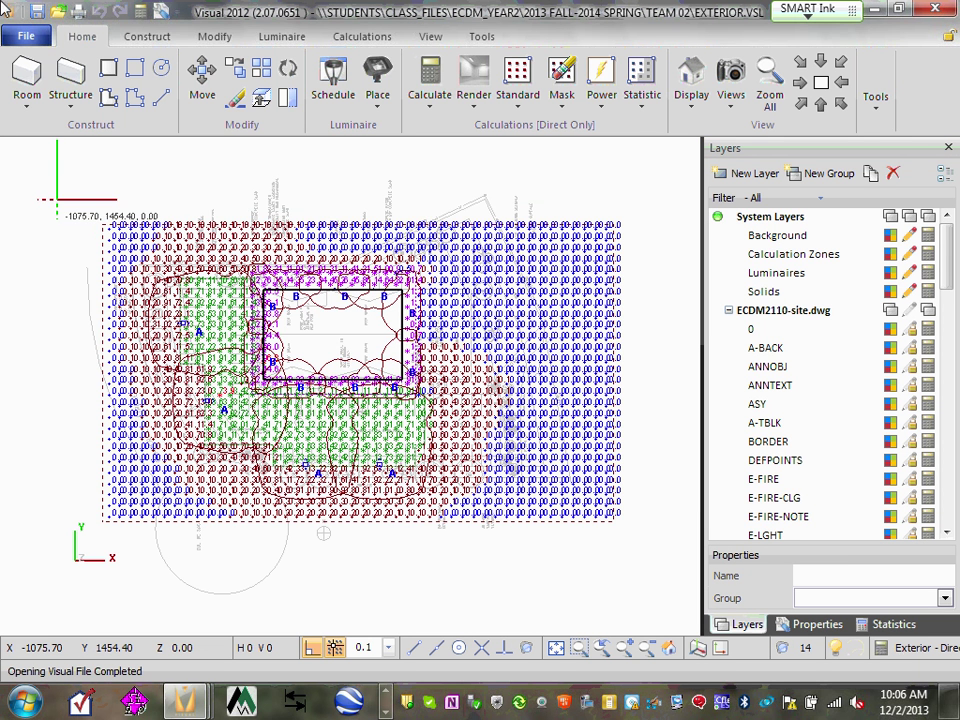
# Step: Open the exterior project's print sheets and delete the Statistics table from Page 1
pyautogui.click(28, 37)
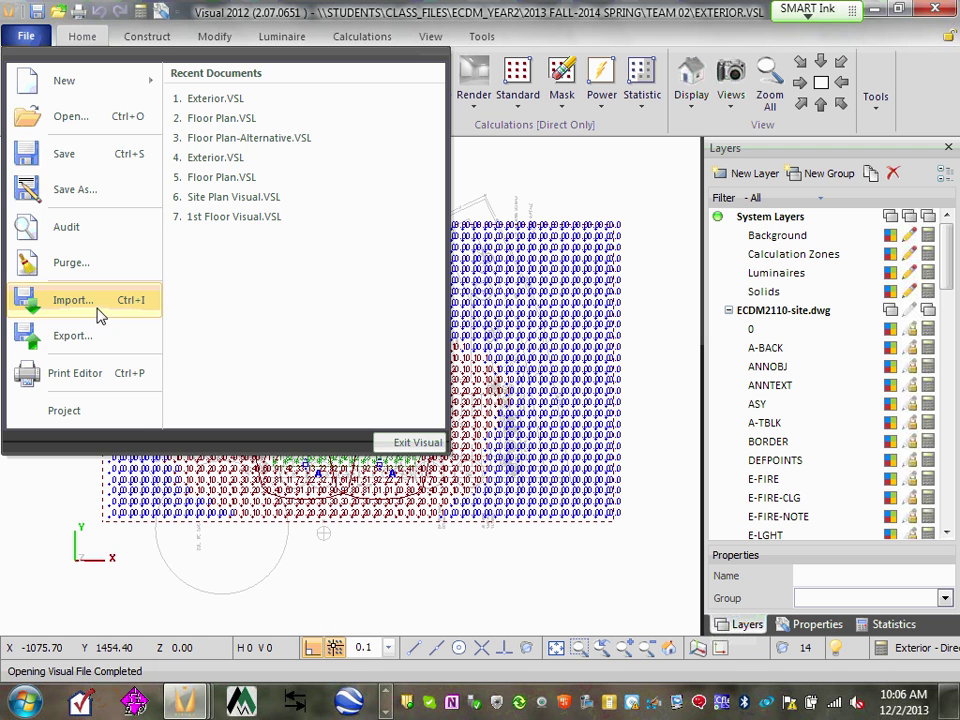
pyautogui.click(90, 372)
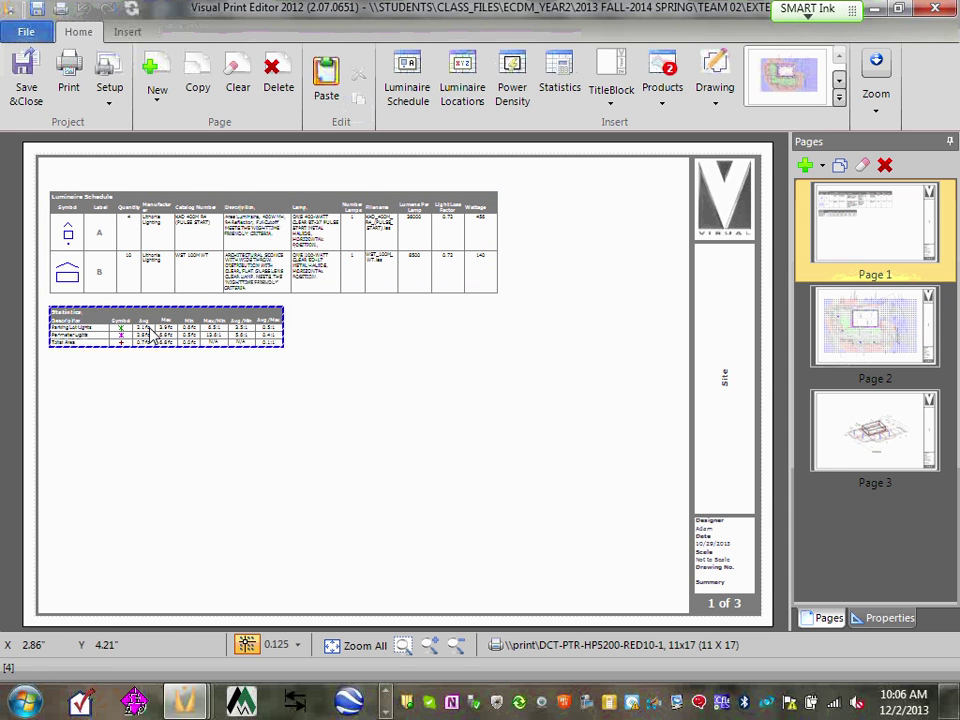
pyautogui.scroll(2, 150, 333)
pyautogui.click(183, 340)
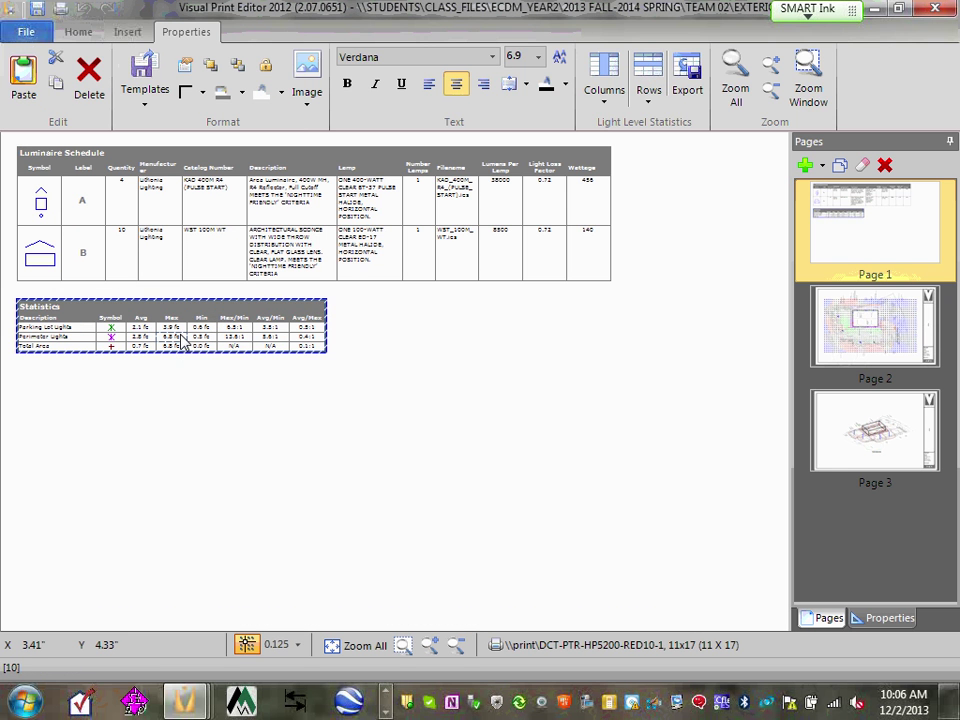
pyautogui.press('Delete')
# Step: Try placing a new luminaire schedule with images below the existing one on Page 1, and remove it
pyautogui.scroll(2, 222, 228)
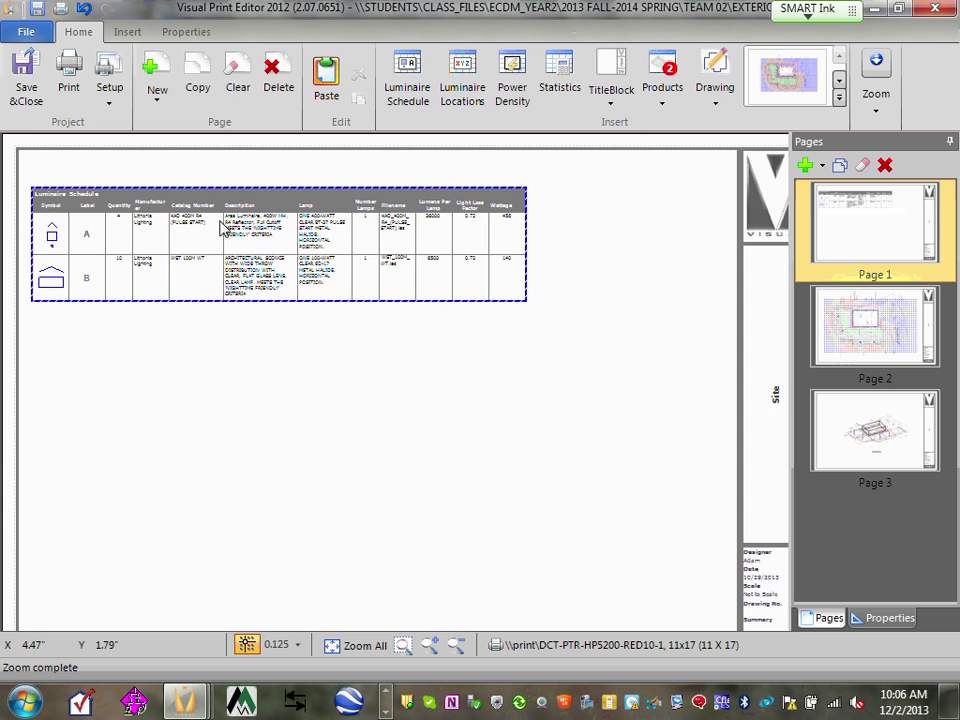
pyautogui.scroll(1, 228, 234)
pyautogui.scroll(-2, 190, 254)
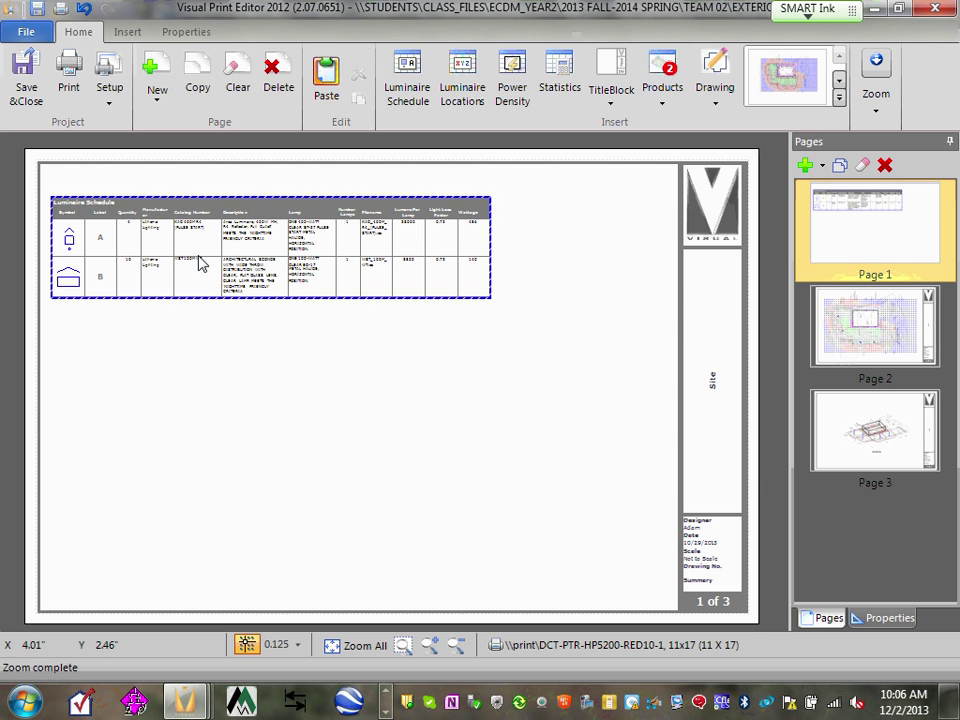
pyautogui.click(402, 88)
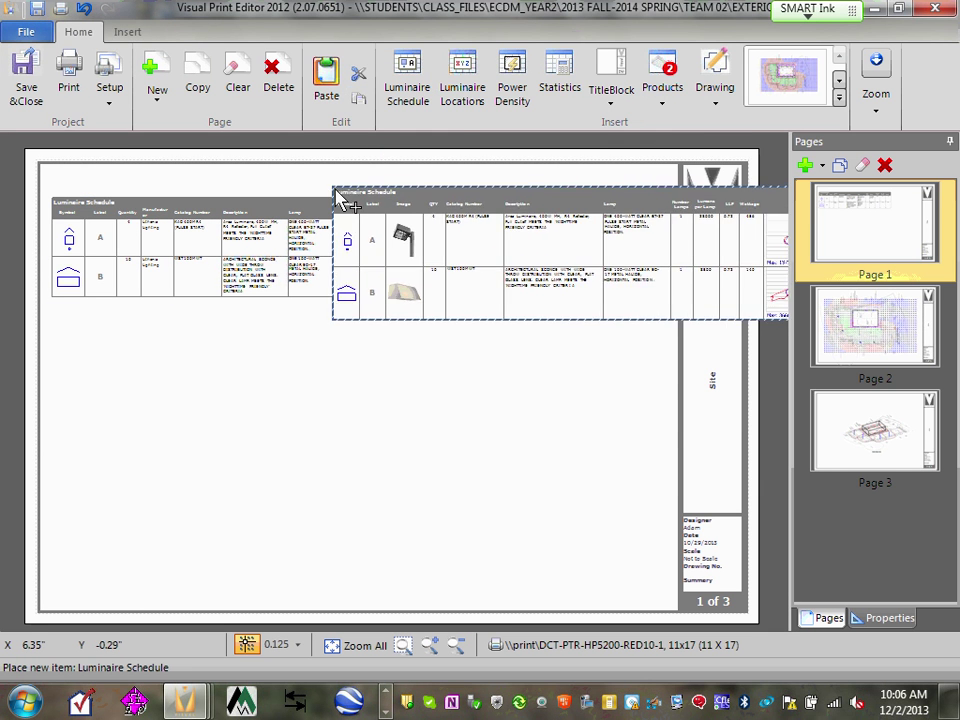
pyautogui.click(91, 363)
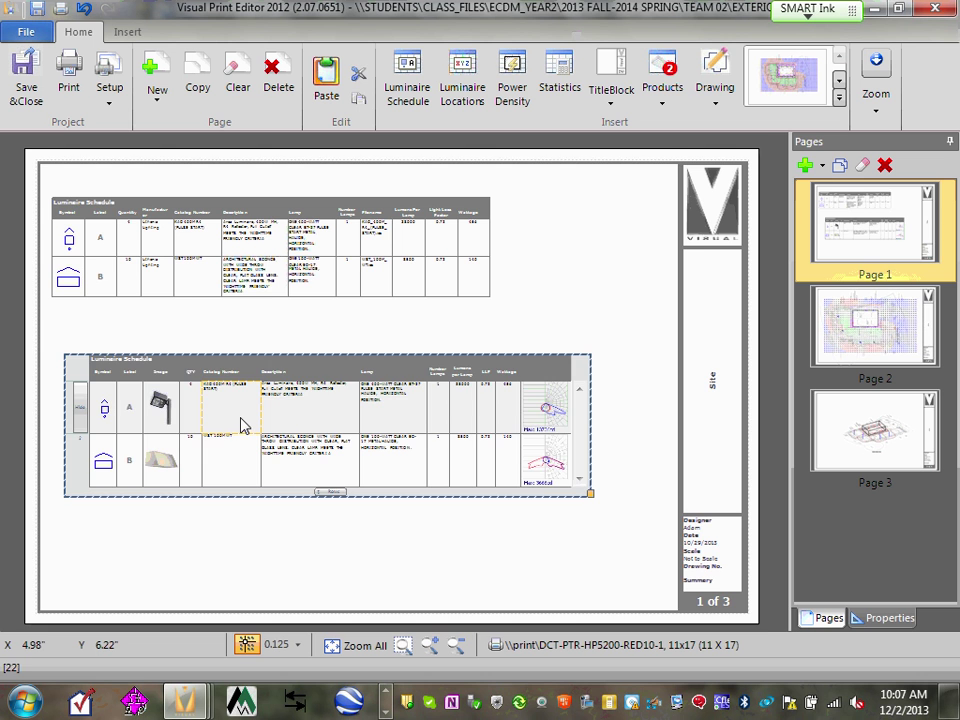
pyautogui.press('Delete')
# Step: Try to extend the exterior luminaire schedule's row area well below luminaire B's row
pyautogui.click(139, 255)
pyautogui.scroll(1, 117, 245)
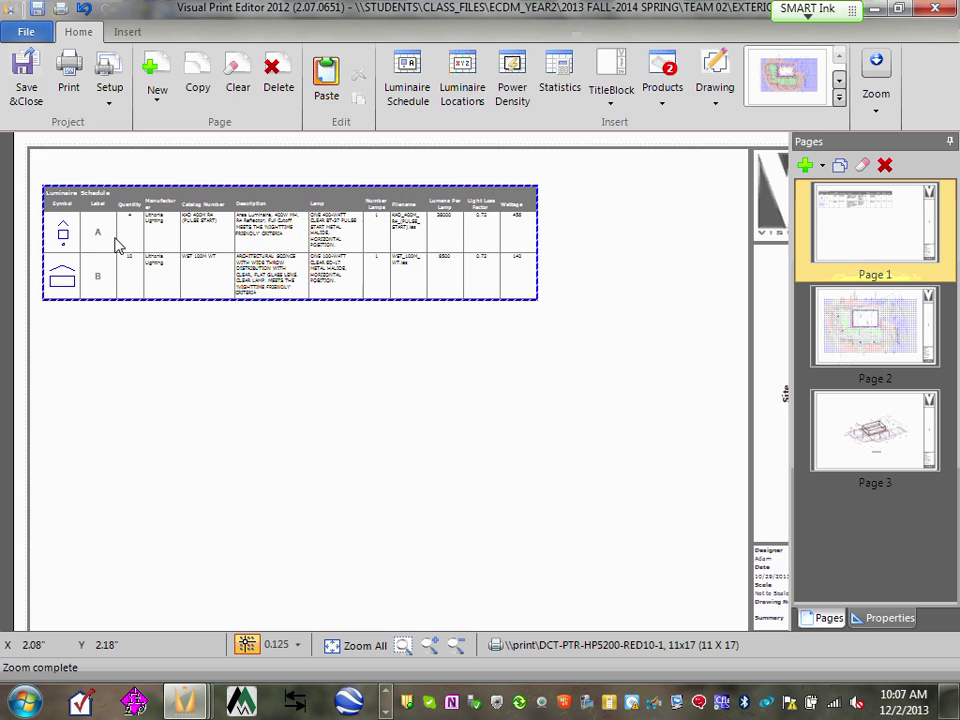
pyautogui.scroll(1, 117, 245)
pyautogui.click(418, 289)
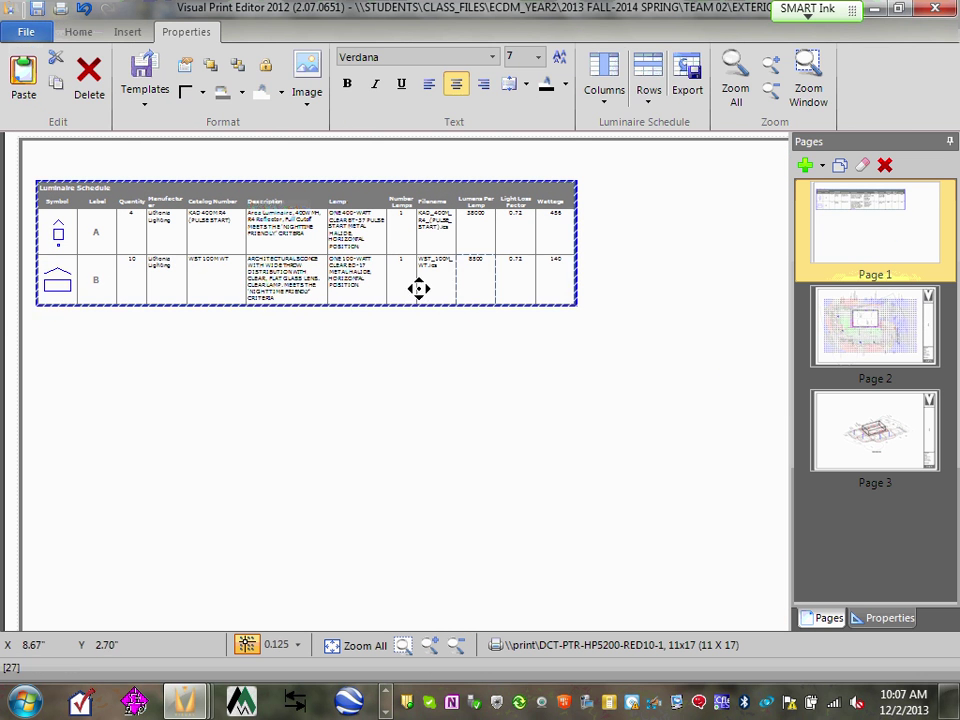
pyautogui.doubleClick(418, 289)
pyautogui.moveTo(305, 322); pyautogui.dragTo(303, 492)
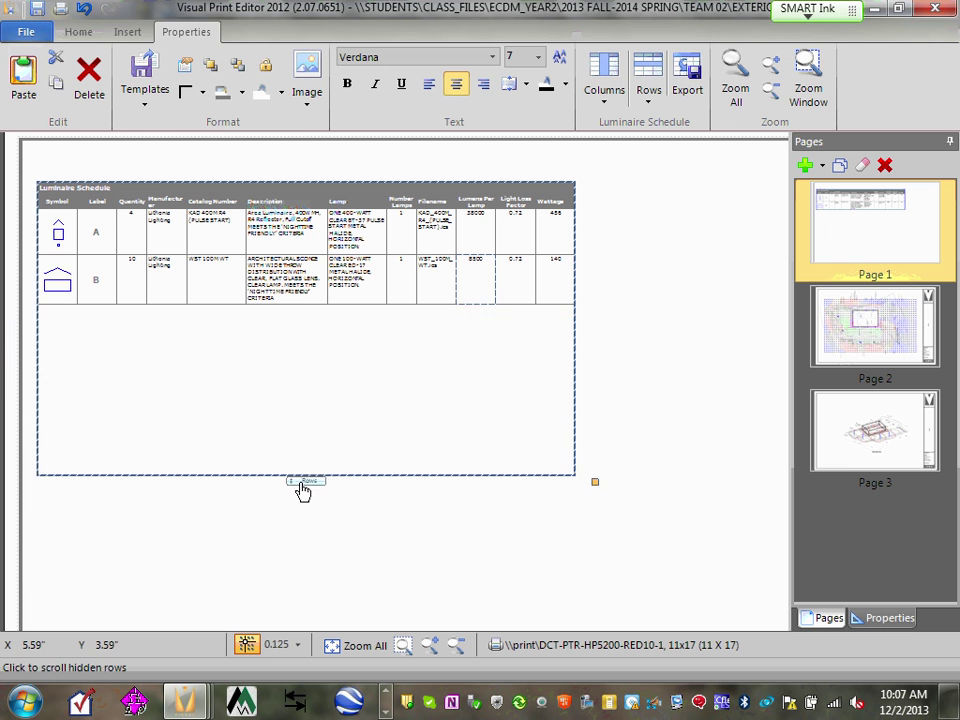
pyautogui.click(302, 492)
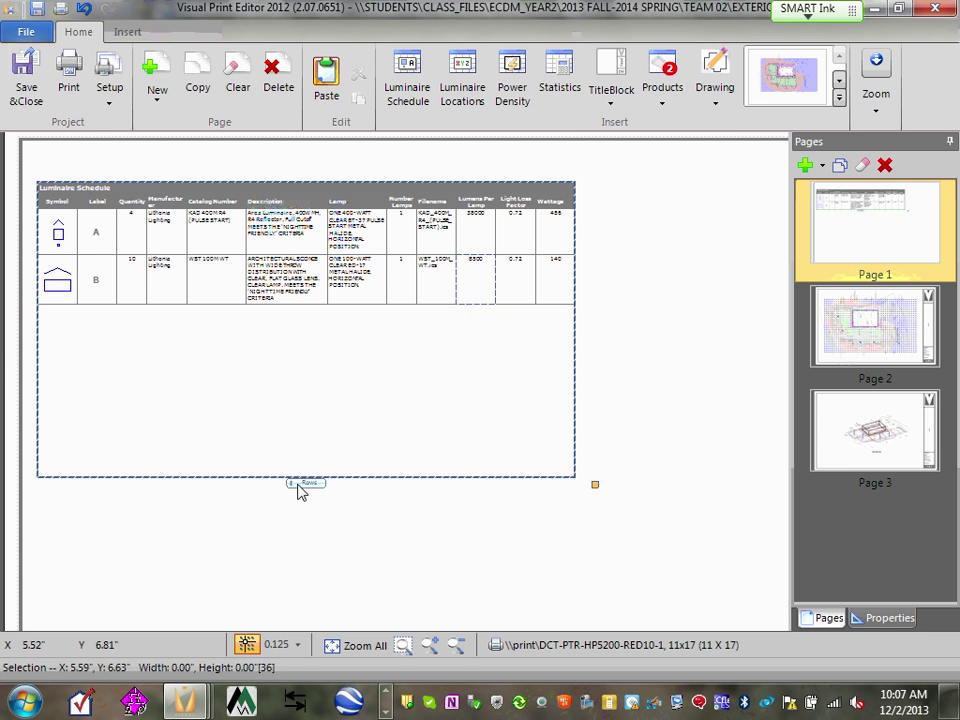
# Step: Examine the table cell properties of luminaire B's lamp cell and select luminaire A's catalog number cell
pyautogui.click(875, 620)
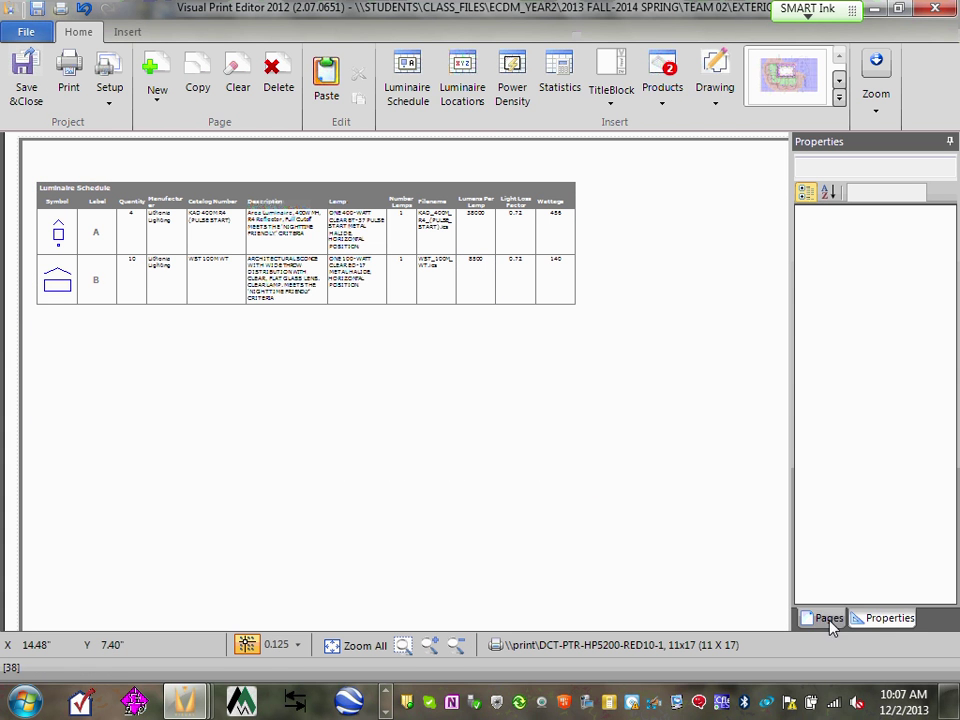
pyautogui.doubleClick(375, 294)
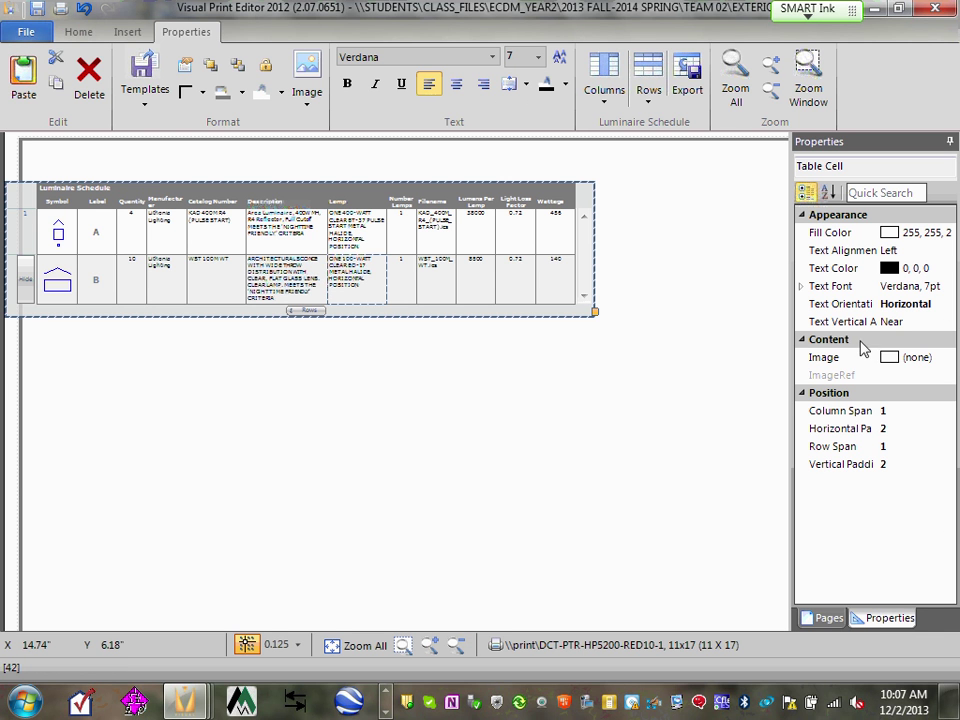
pyautogui.click(802, 344)
pyautogui.click(803, 345)
pyautogui.click(226, 250)
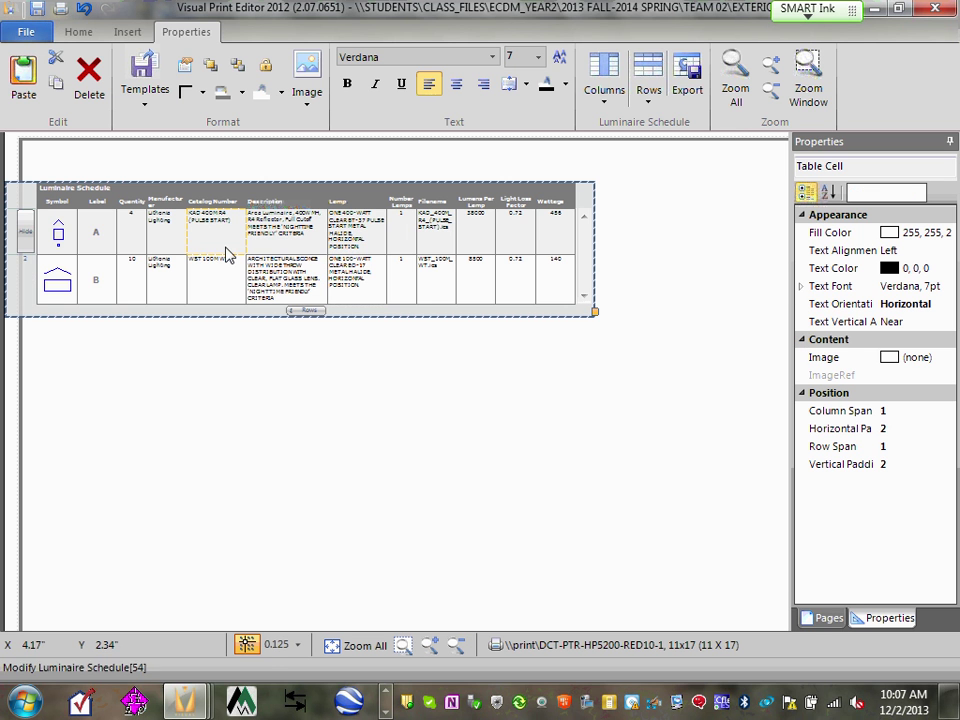
# Step: Deselect the exterior luminaire schedule and start exporting the sheet as an AutoCAD 2008 Drawing named Exterior-Lighting Schedule
pyautogui.click(379, 486)
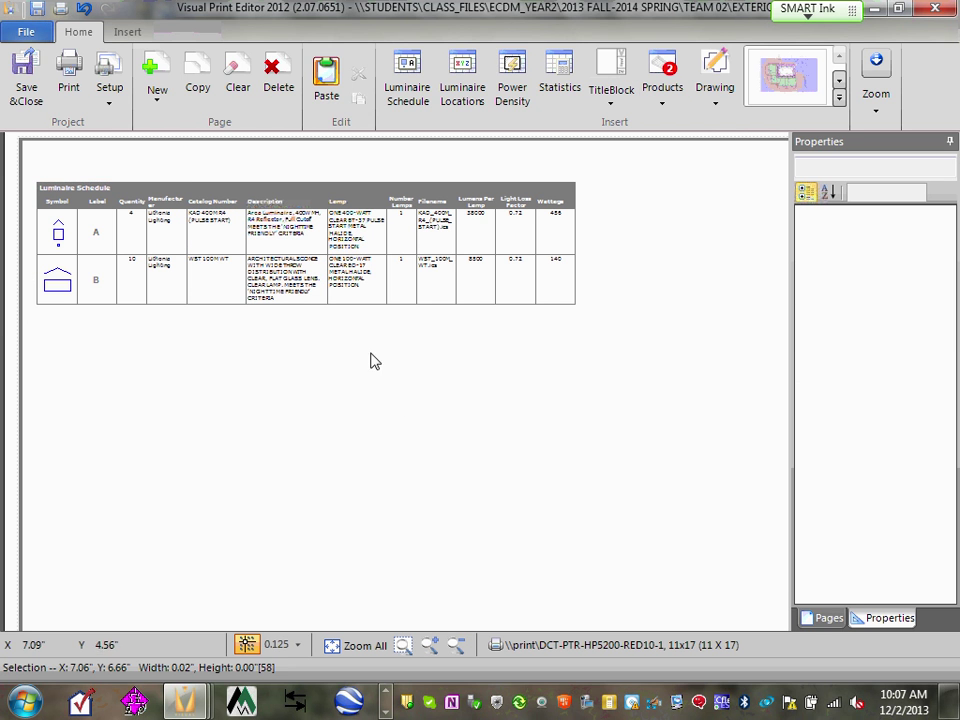
pyautogui.click(310, 295)
pyautogui.click(310, 295)
pyautogui.click(370, 415)
pyautogui.click(24, 38)
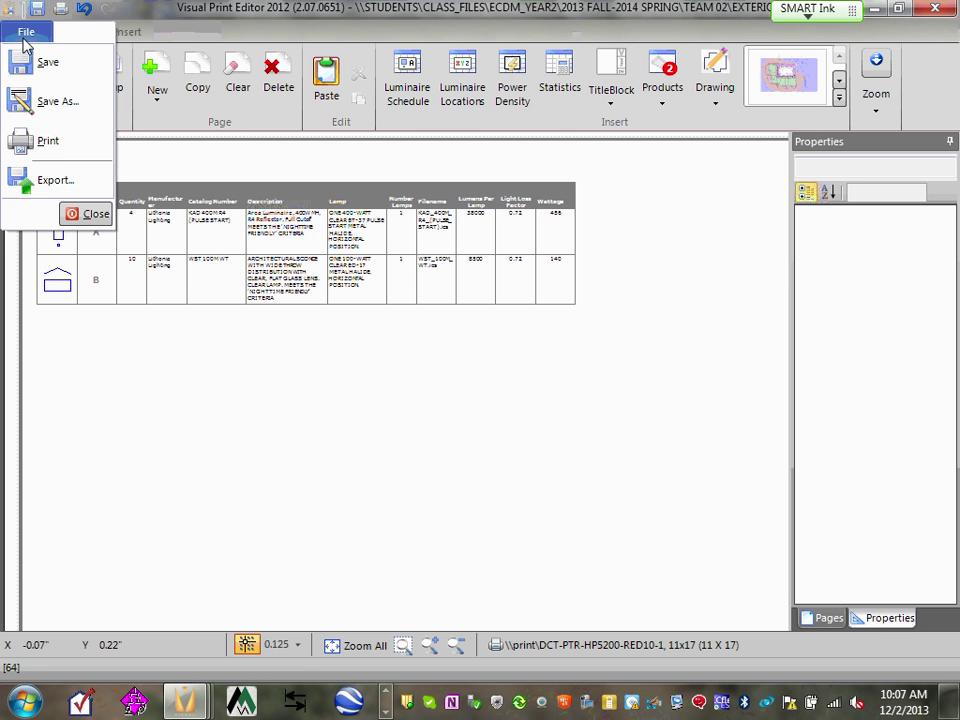
pyautogui.click(58, 181)
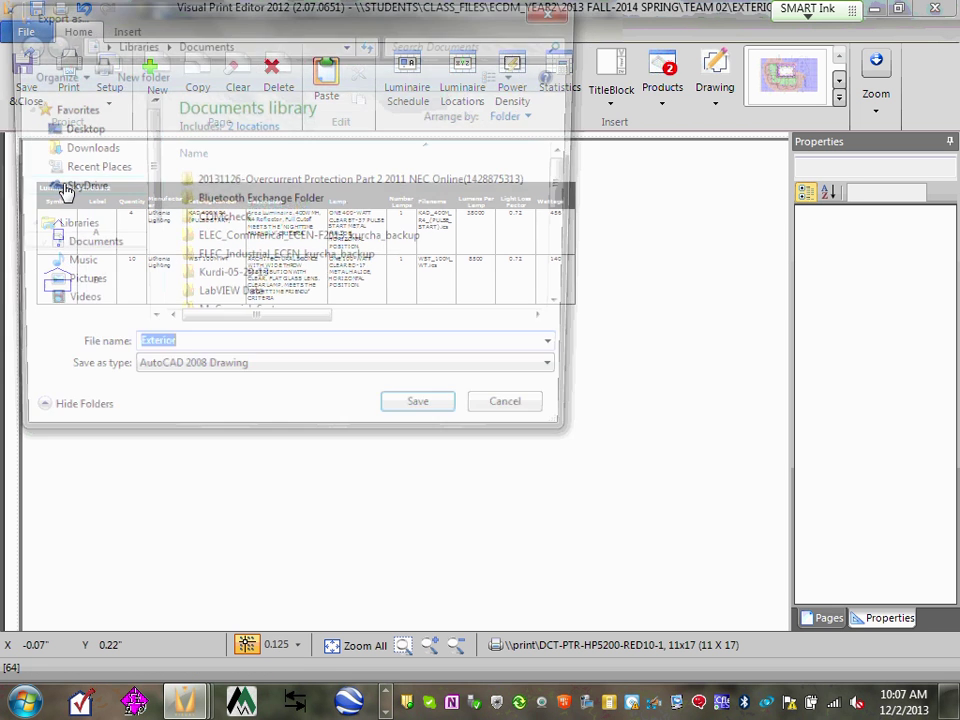
pyautogui.click(184, 353)
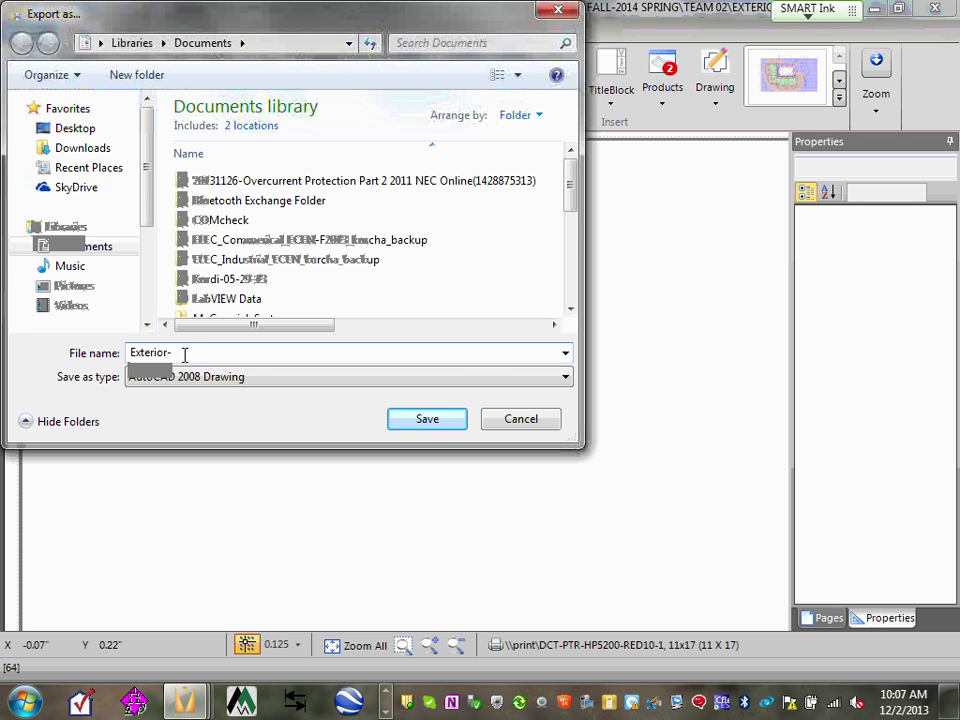
pyautogui.write('-Lighting Schedule')
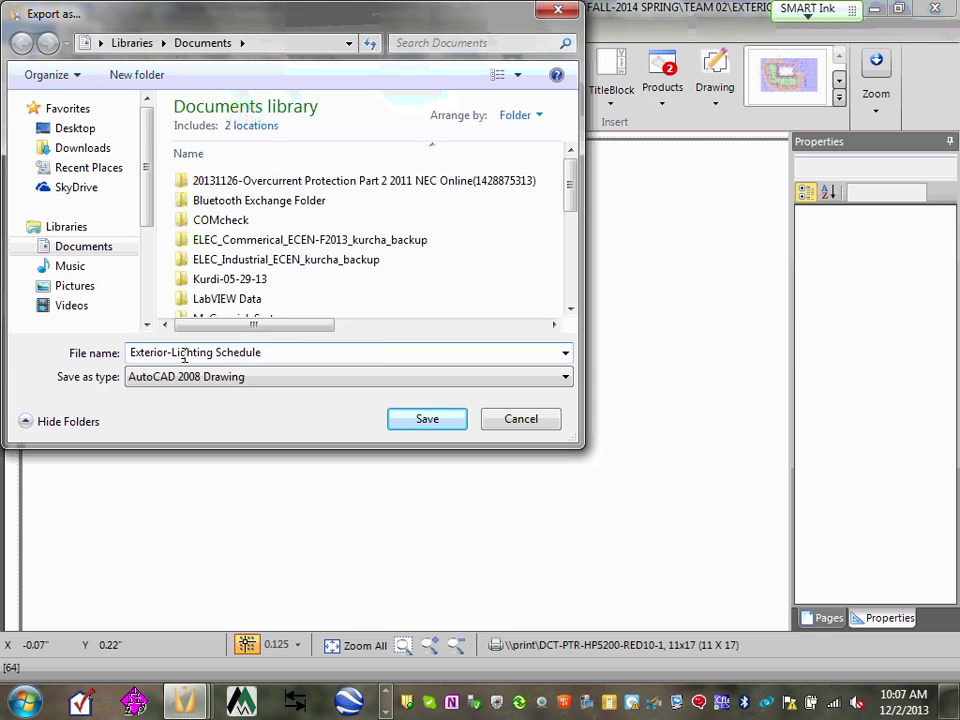
# Step: Save the export in Team 02's Lighting Calculation folder under ECDM_Year2, 2013 Fall-2014 Spring, S#3-2-Fall-Commercial Semester
pyautogui.click(90, 130)
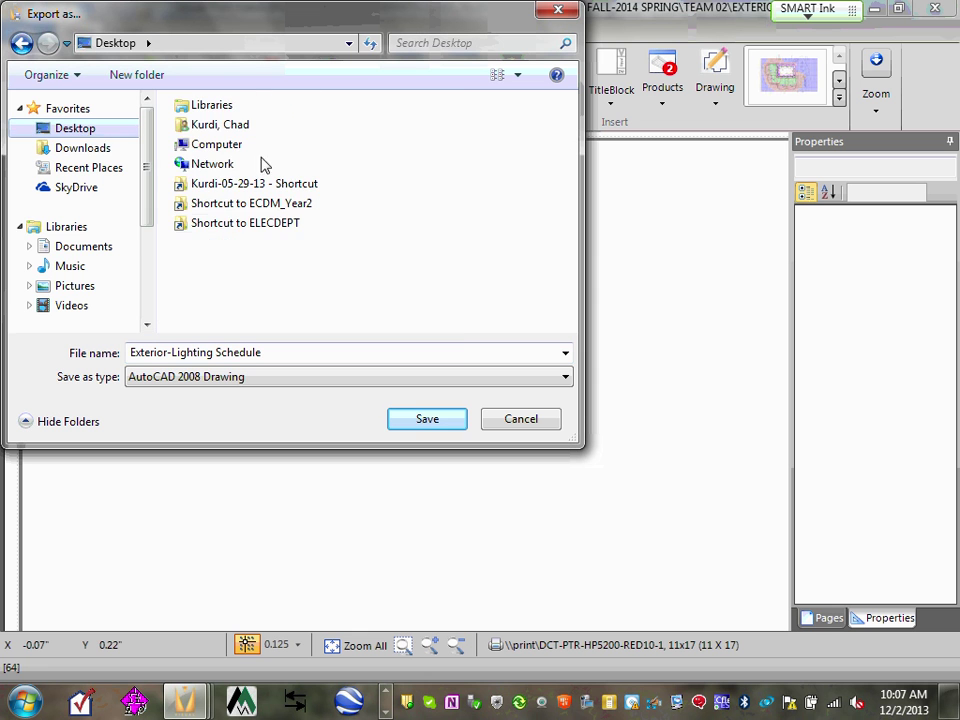
pyautogui.doubleClick(292, 206)
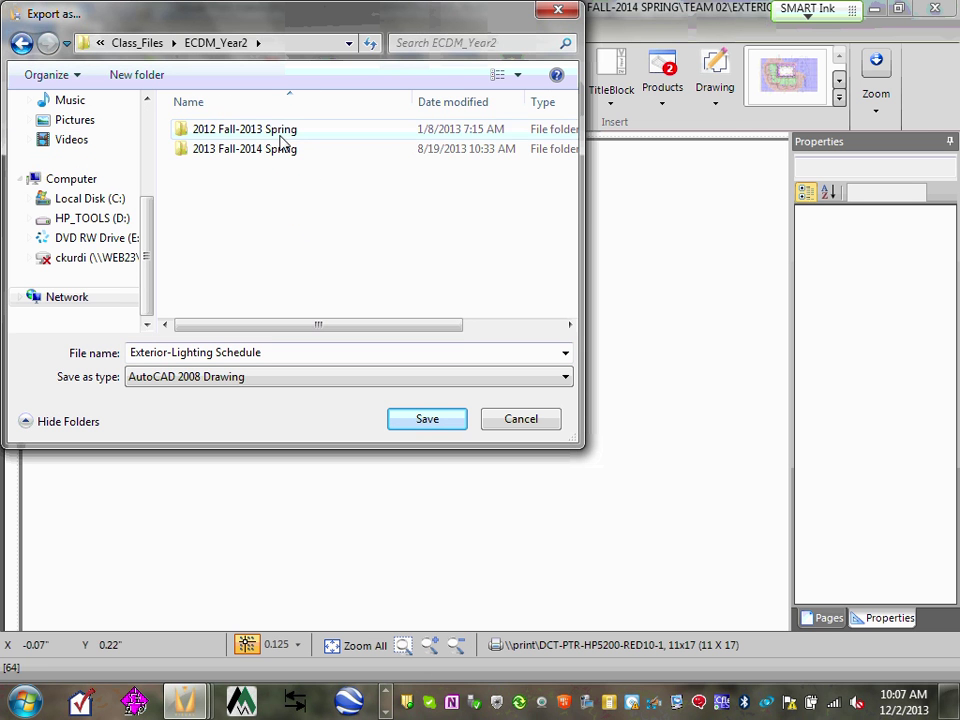
pyautogui.click(270, 150)
pyautogui.doubleClick(270, 150)
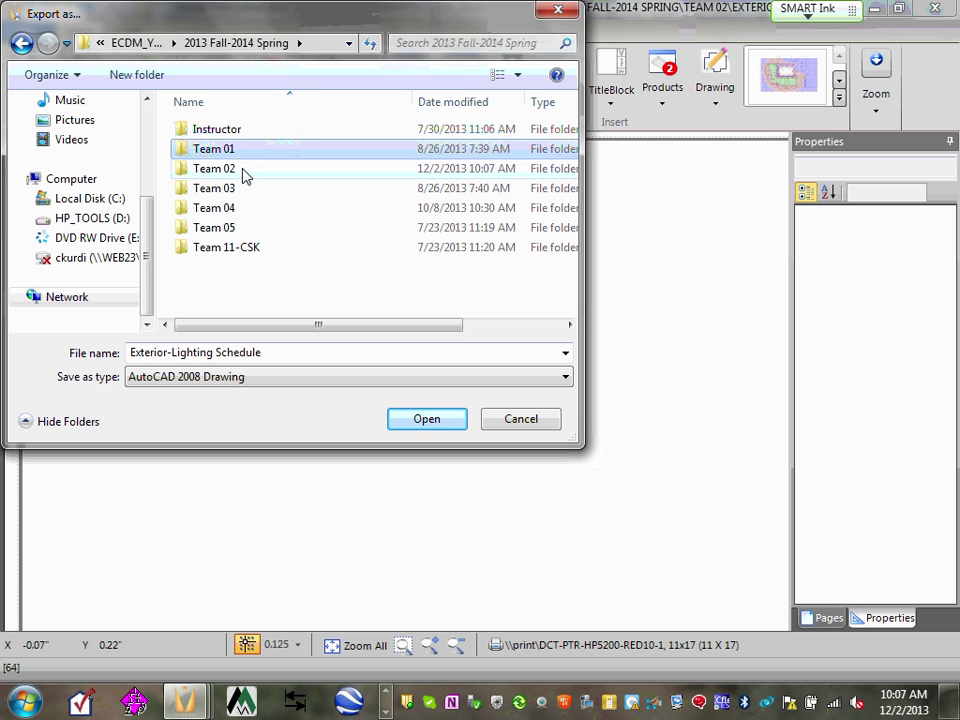
pyautogui.doubleClick(246, 168)
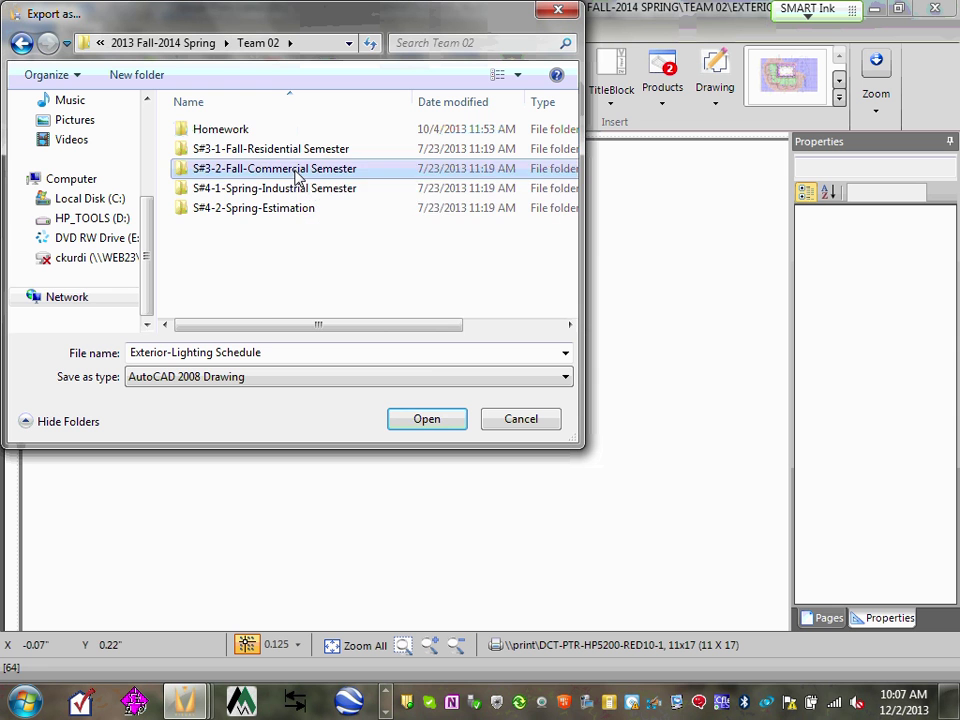
pyautogui.doubleClick(296, 172)
pyautogui.doubleClick(262, 188)
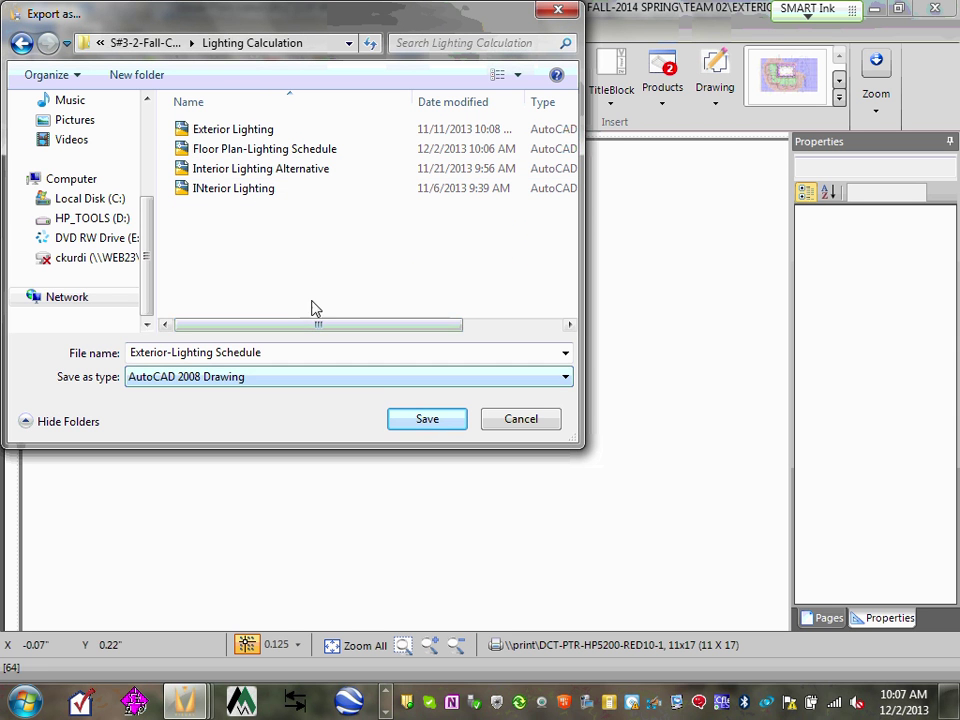
pyautogui.click(427, 419)
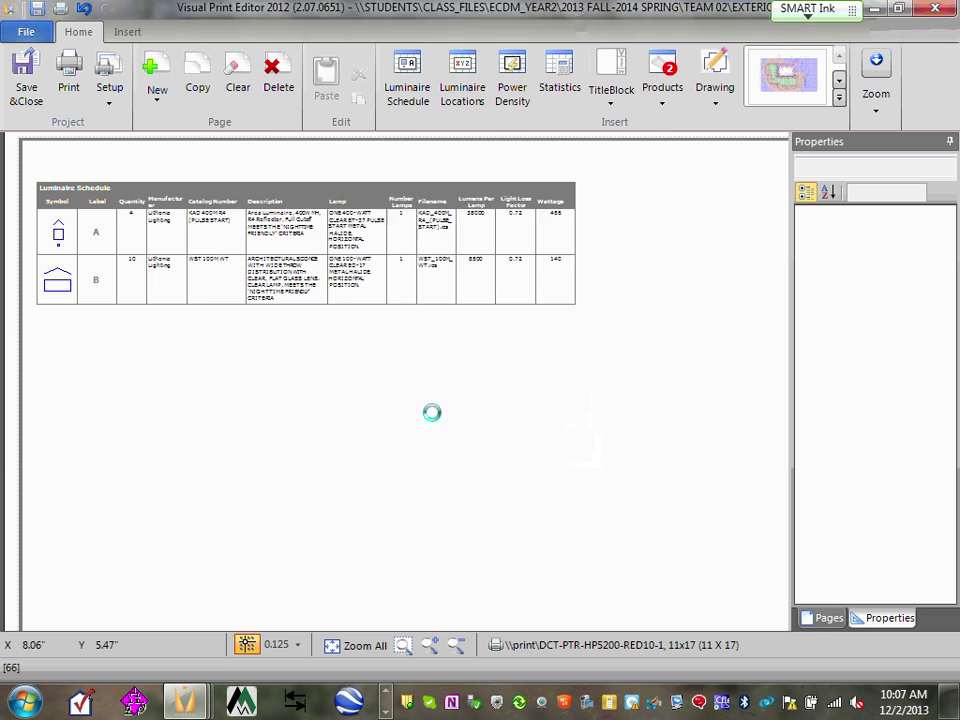
pyautogui.click(497, 500)
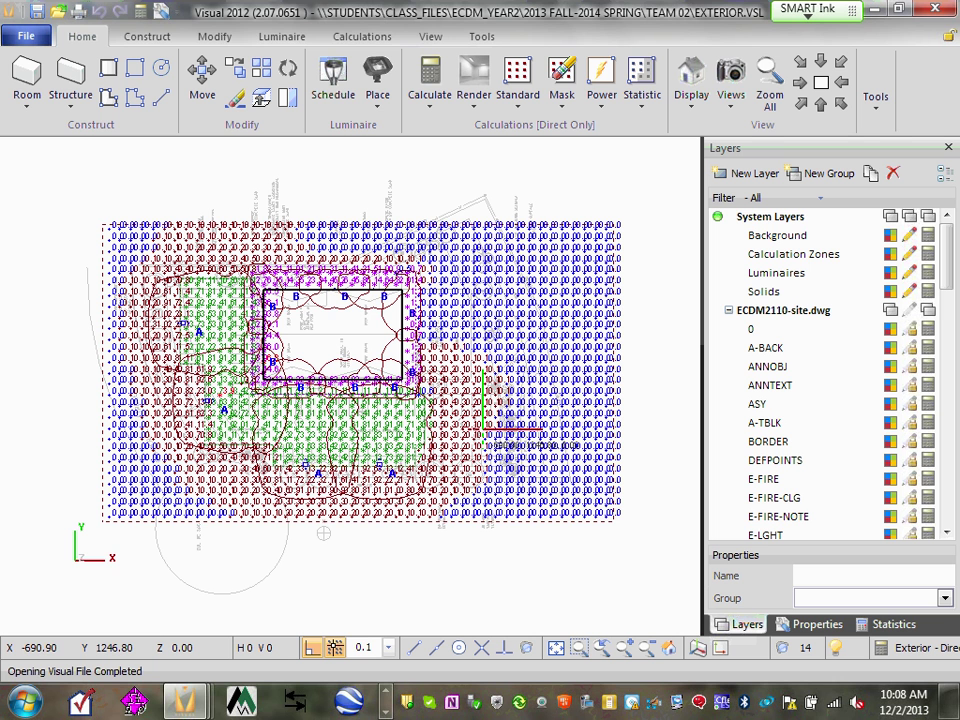
# Step: Switch to the Team 02 window in Windows Explorer and open the Lighting Calculation folder inside S#3-2-Fall-Commercial Semester
pyautogui.click(389, 697)
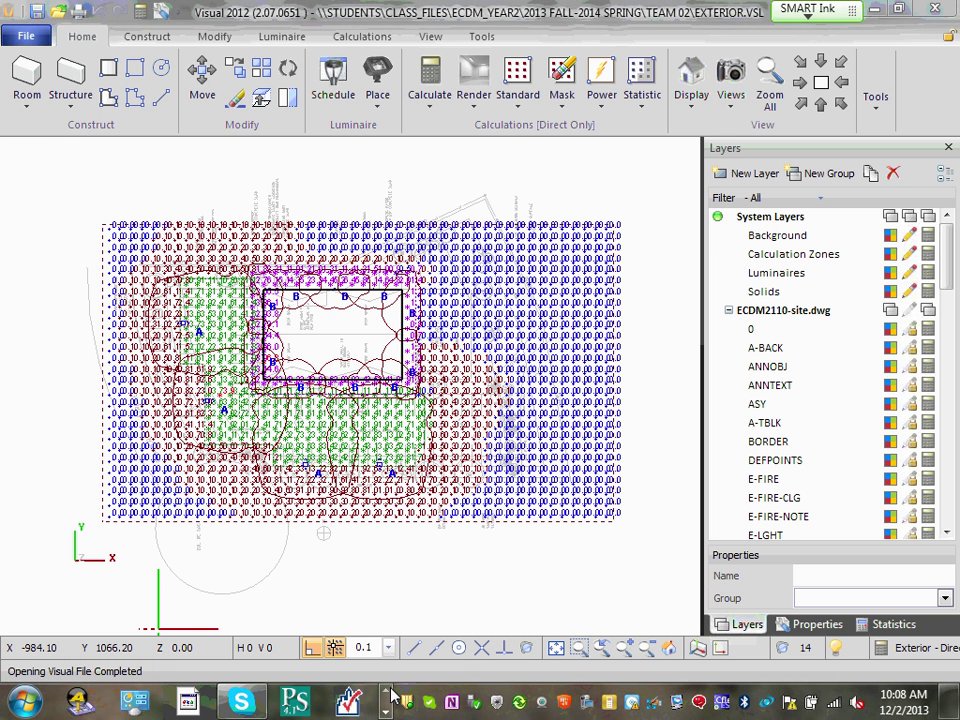
pyautogui.click(389, 697)
pyautogui.moveTo(345, 698)
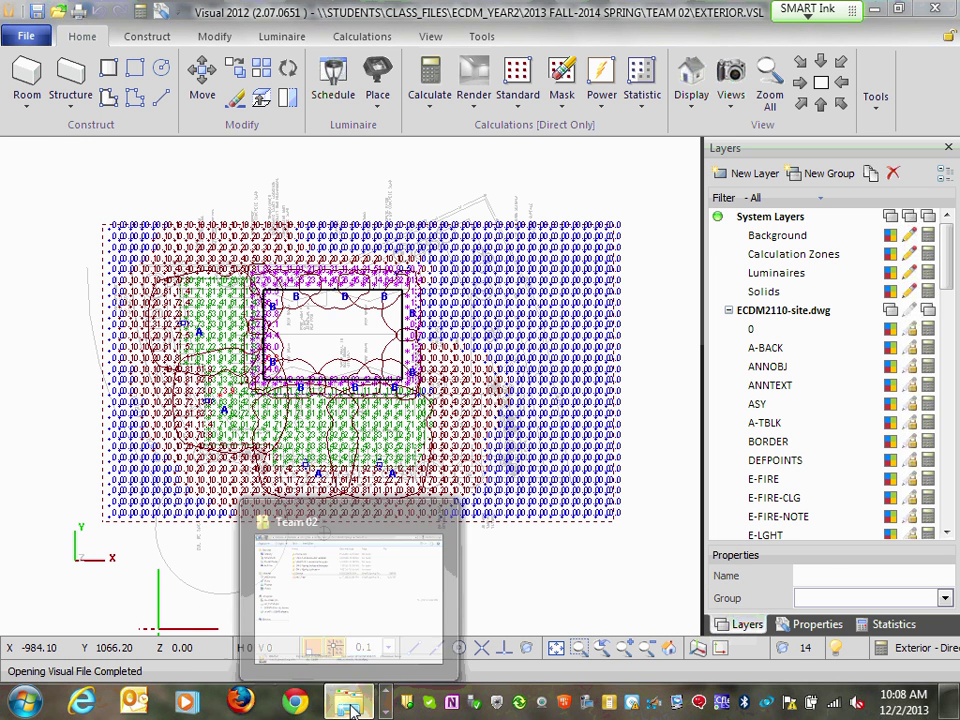
pyautogui.click(345, 611)
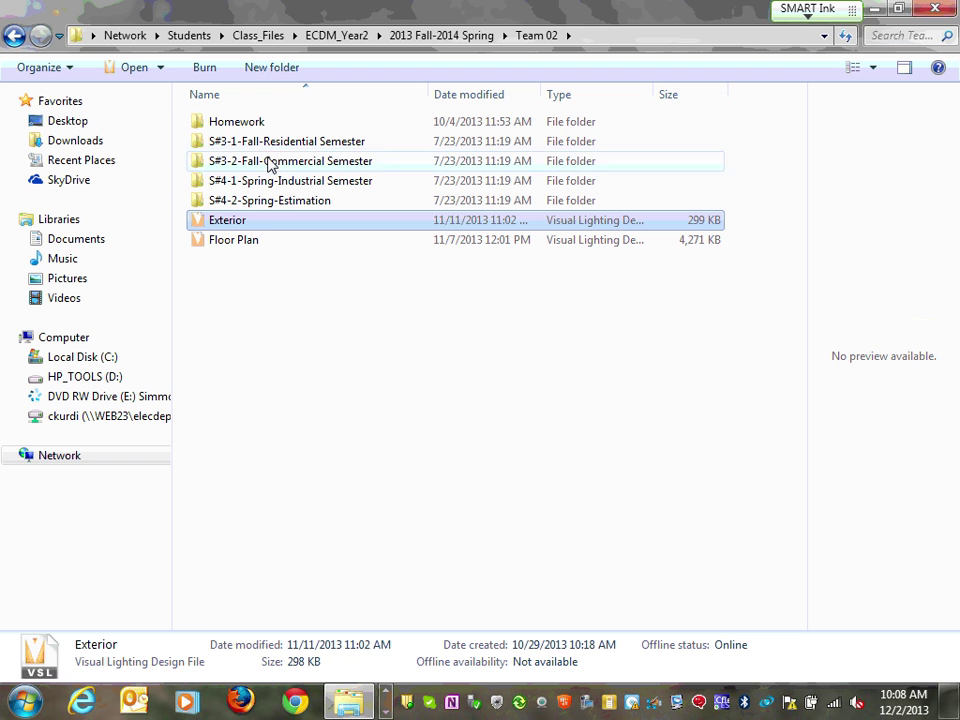
pyautogui.doubleClick(300, 168)
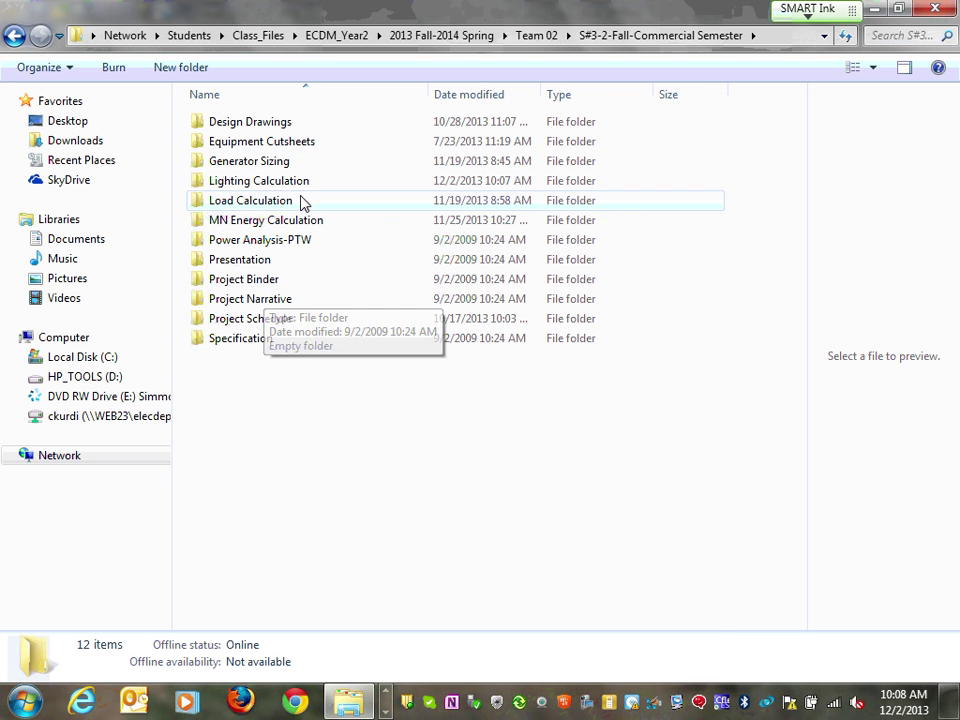
pyautogui.doubleClick(290, 186)
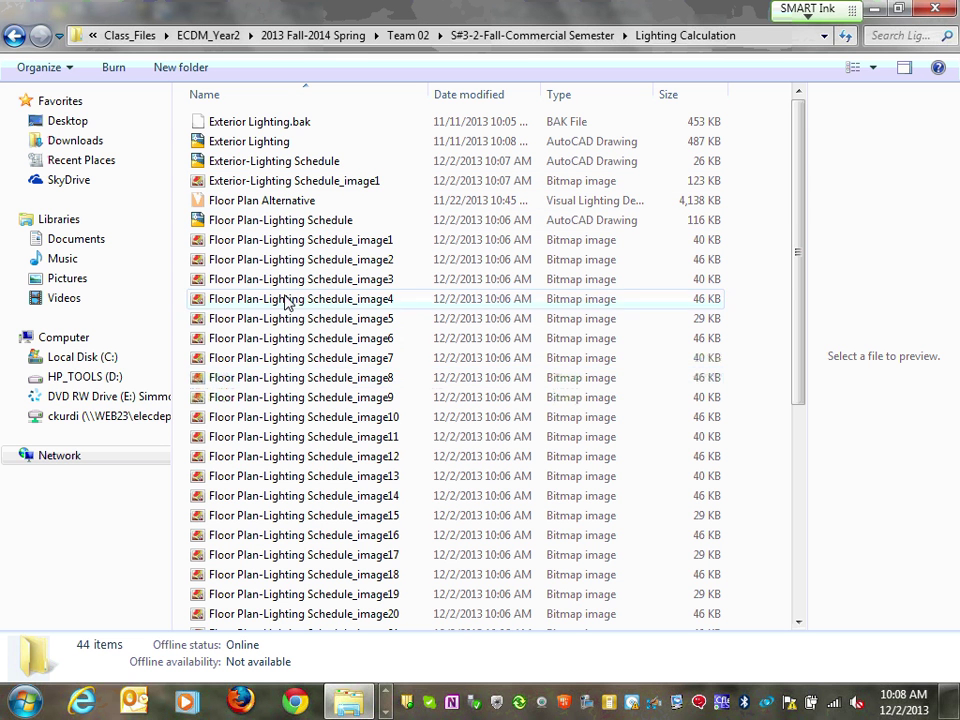
# Step: Preview Floor Plan-Lighting Schedule_image1, open the Floor Plan-Lighting Schedule drawing in AutoCAD, dismiss the license notice and continue opening the foreign DWG
pyautogui.click(316, 244)
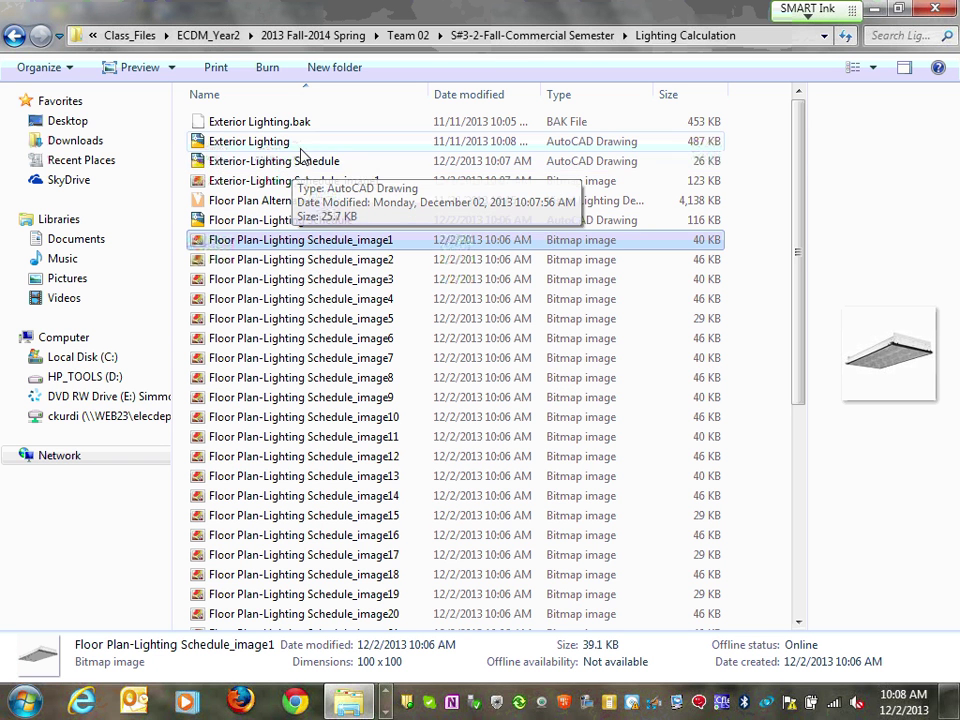
pyautogui.click(317, 221)
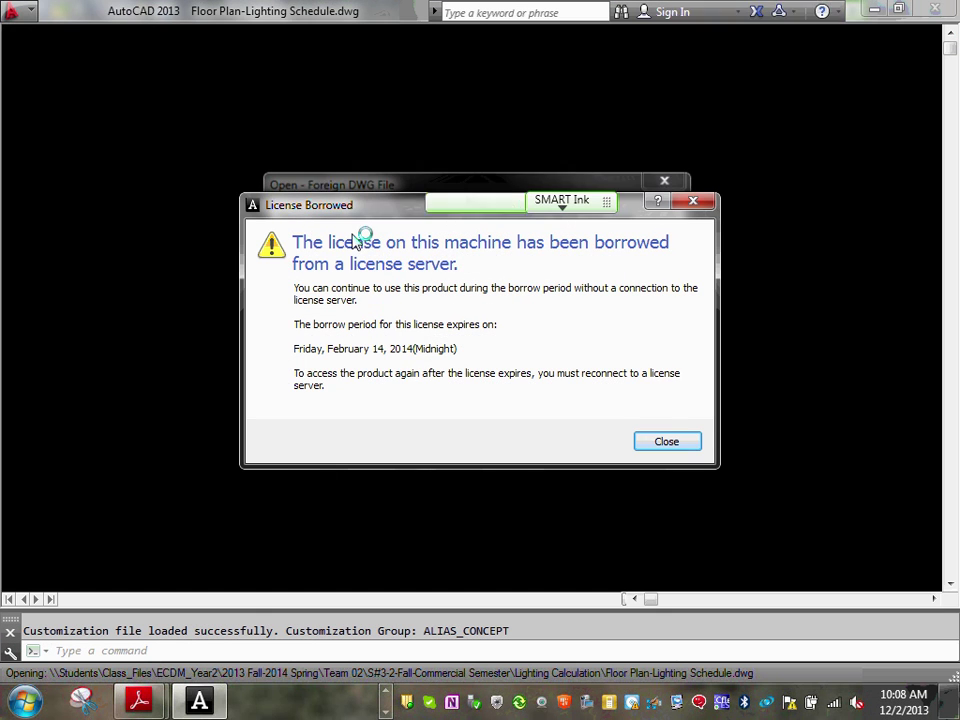
pyautogui.click(658, 442)
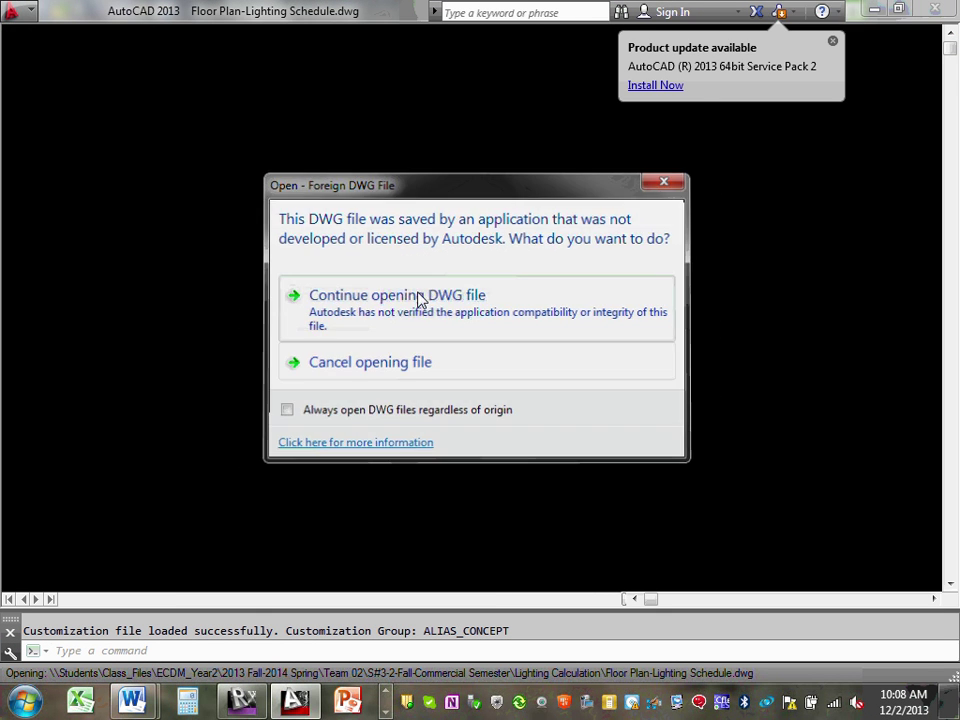
pyautogui.click(420, 299)
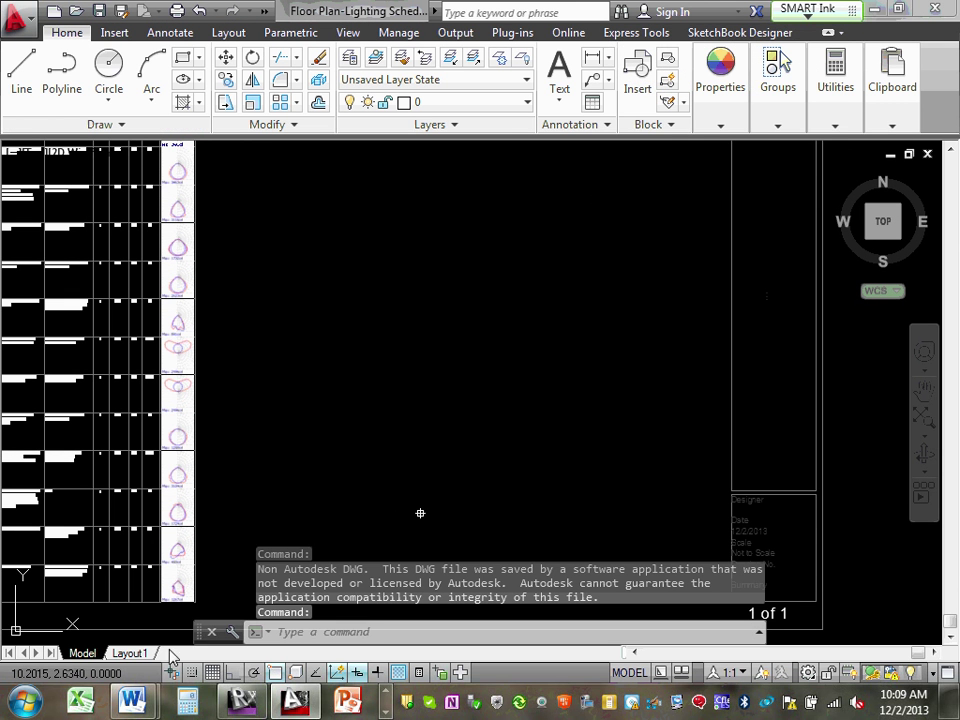
# Step: Erase the sheet border and the whole title block beside the luminaire schedule in model space
pyautogui.scroll(-5, 325, 492)
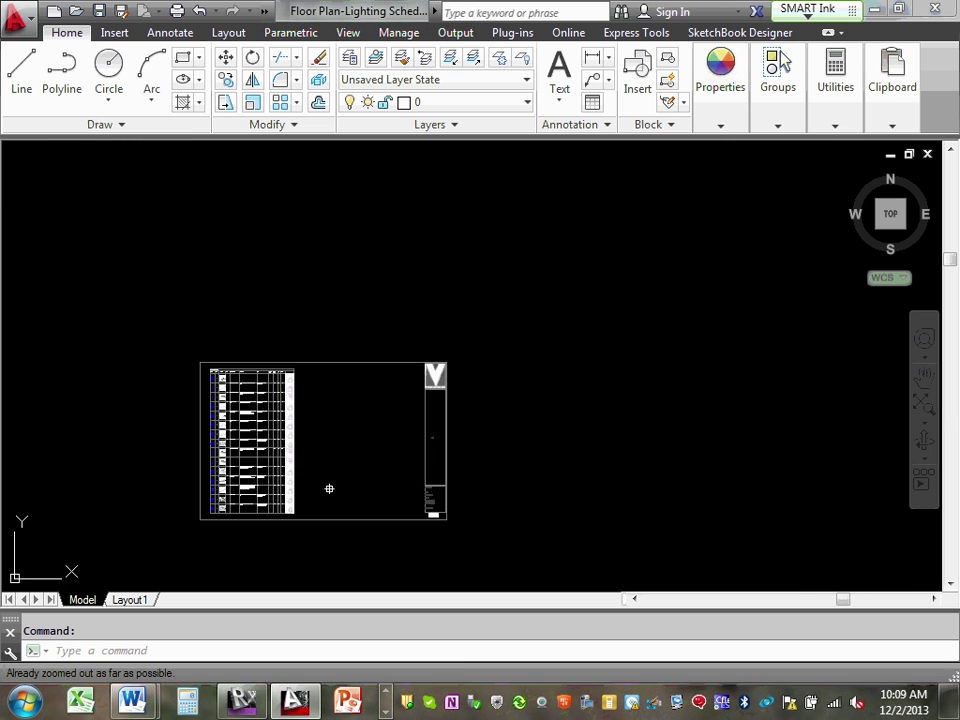
pyautogui.scroll(10, 297, 469)
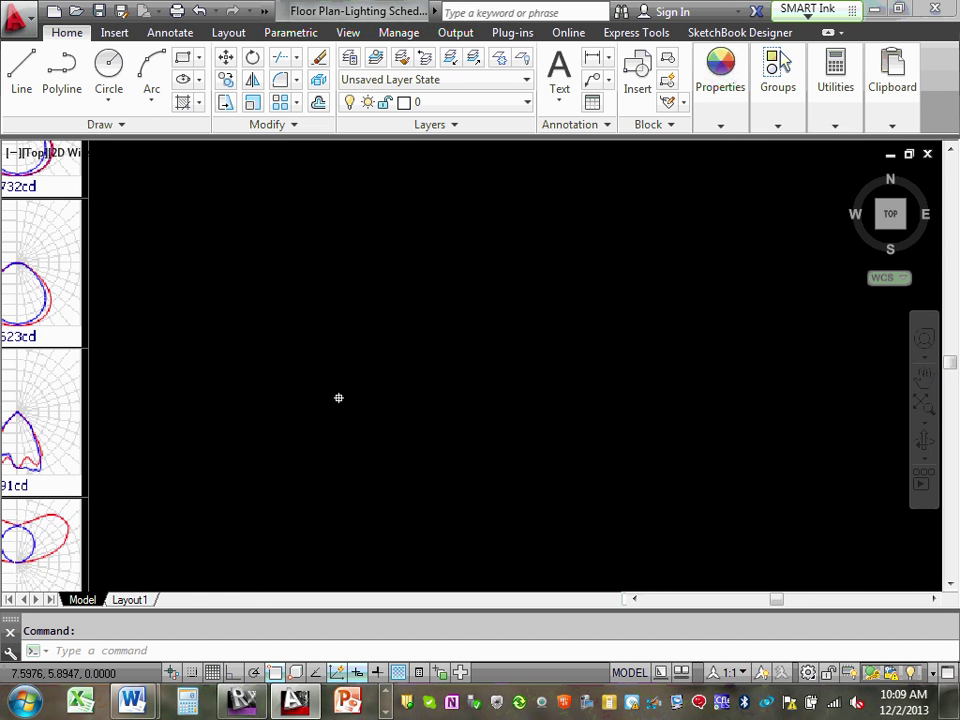
pyautogui.scroll(-8, 339, 396)
pyautogui.moveTo(219, 398); pyautogui.dragTo(353, 364, button='middle')
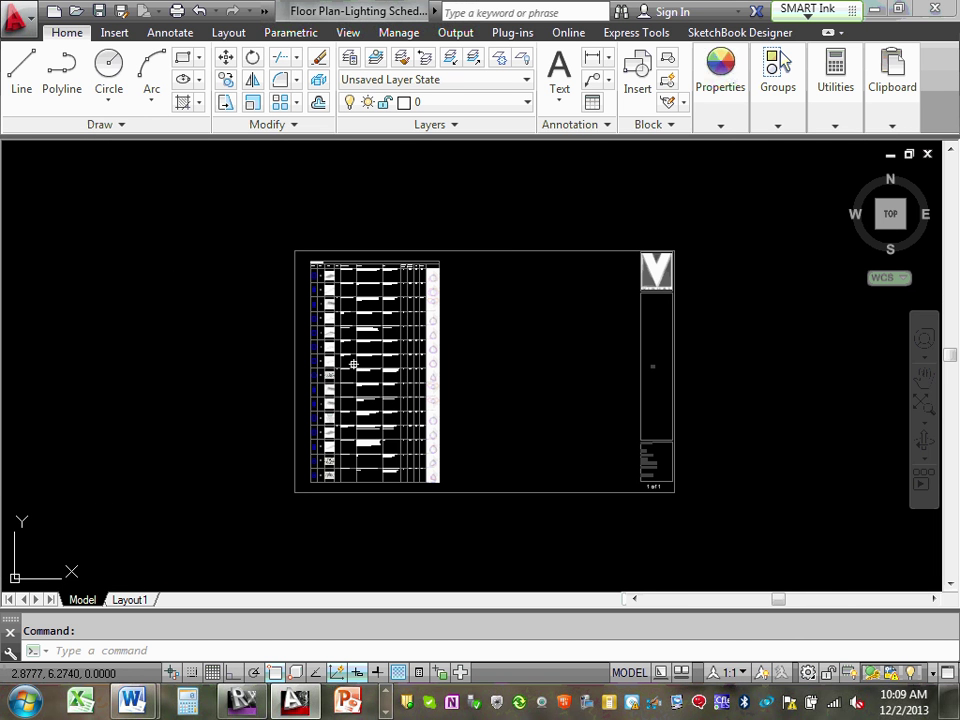
pyautogui.click(523, 251)
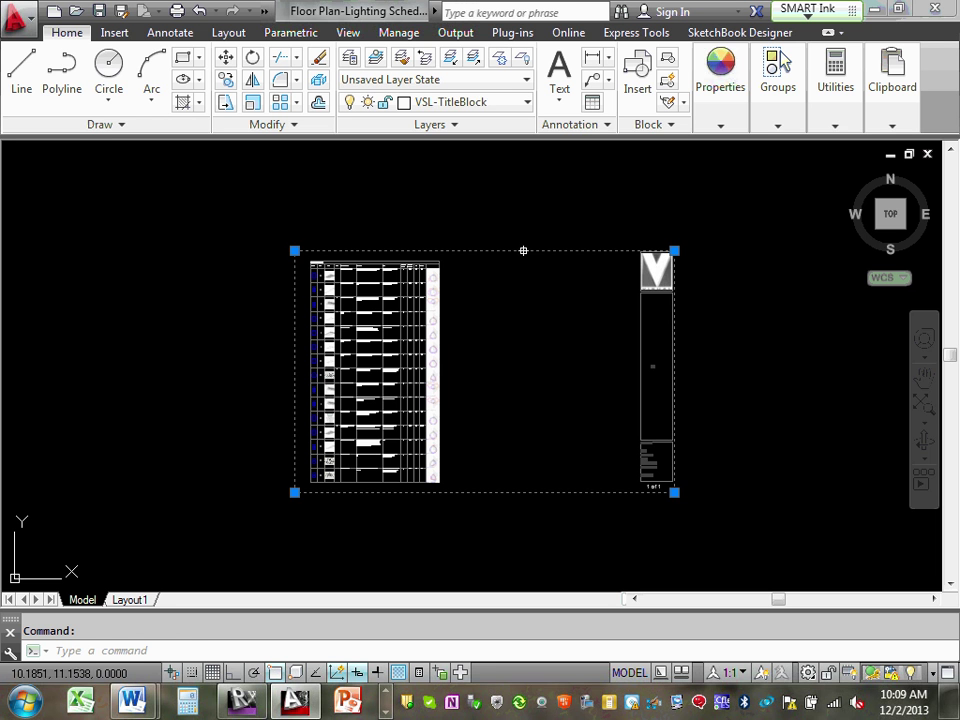
pyautogui.press('Delete')
pyautogui.click(585, 218)
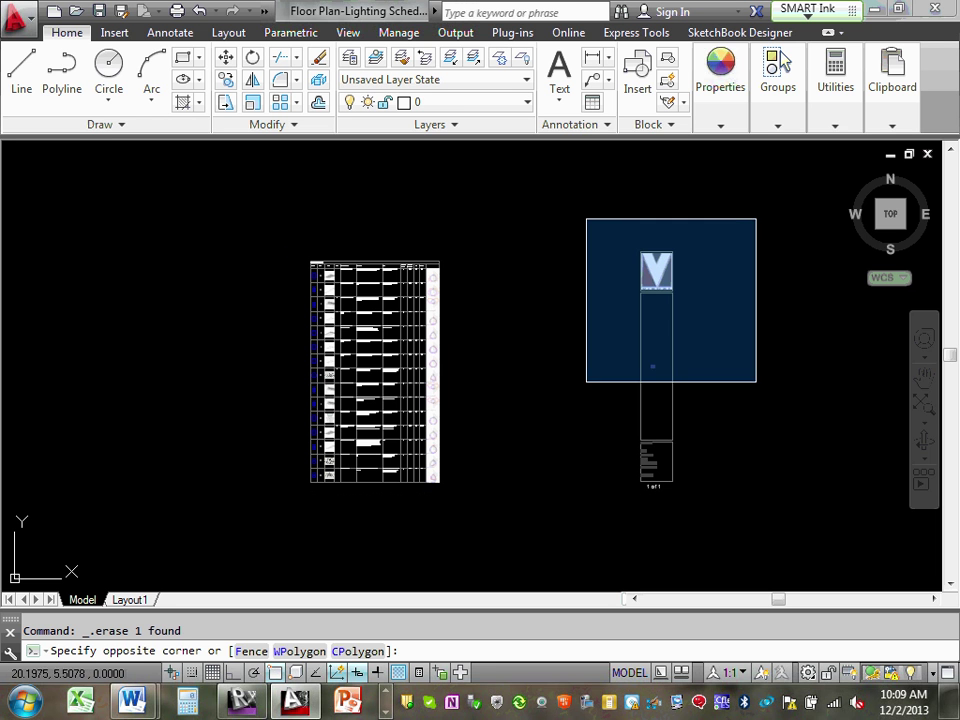
pyautogui.click(736, 530)
pyautogui.press('Delete')
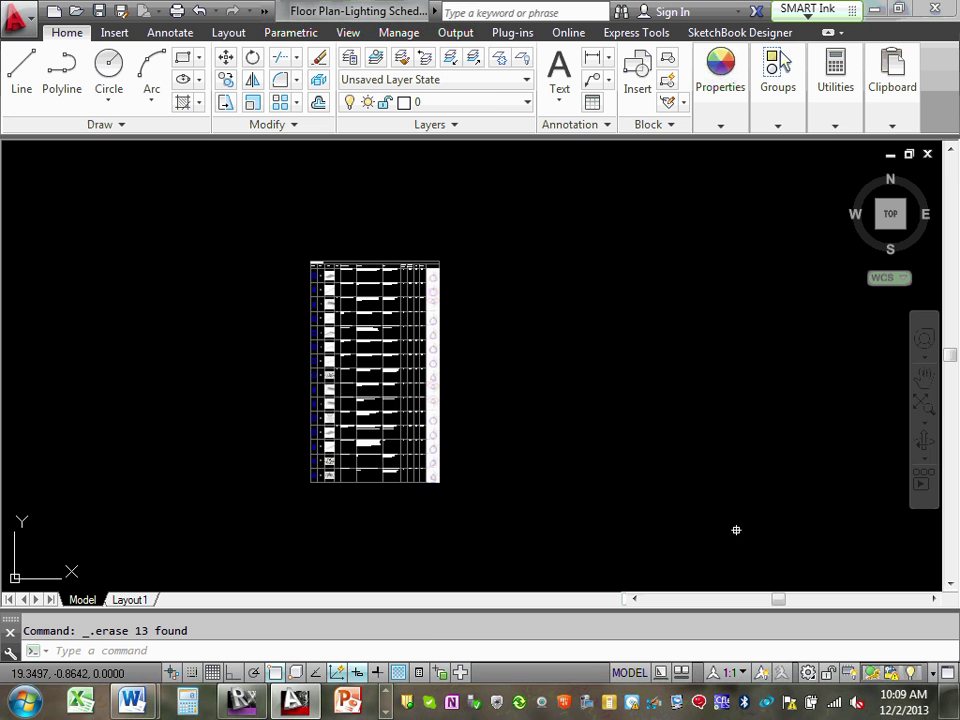
# Step: Examine the floor plan luminaire schedule's symbols, images, descriptions and photometric diagrams from the header to the last row
pyautogui.scroll(5, 284, 273)
pyautogui.scroll(-5, 290, 262)
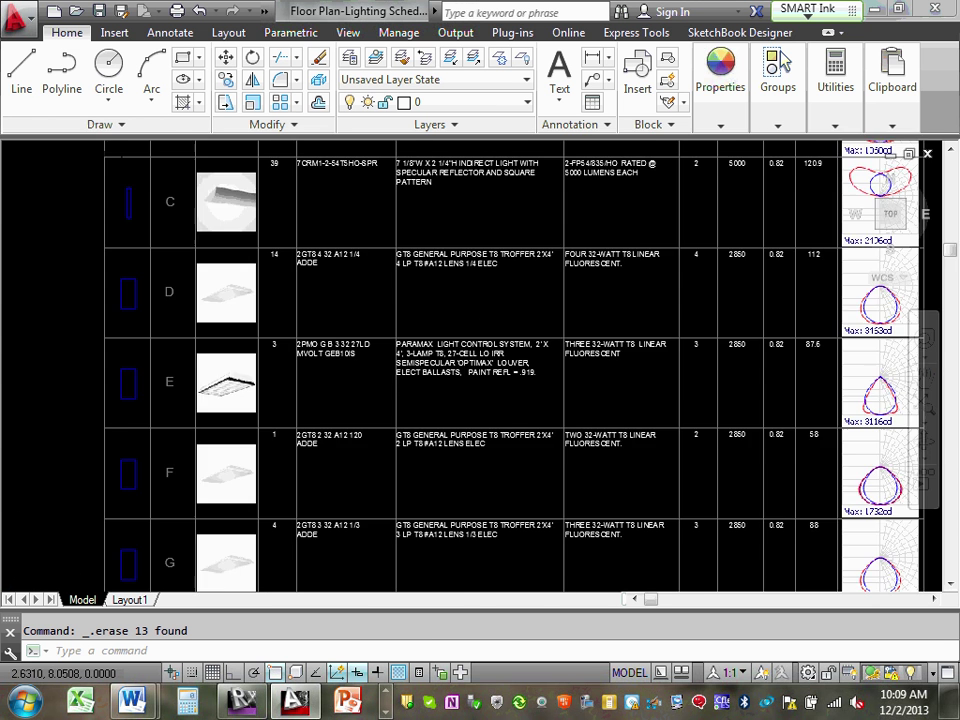
pyautogui.scroll(4, 330, 285)
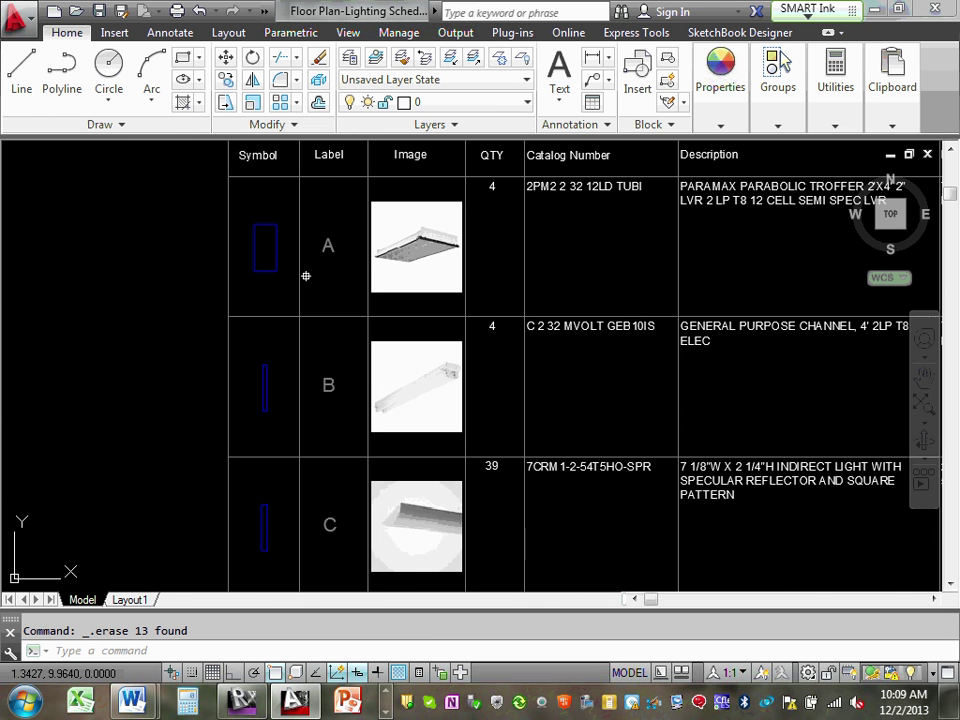
pyautogui.scroll(-3, 330, 285)
pyautogui.scroll(5, 411, 258)
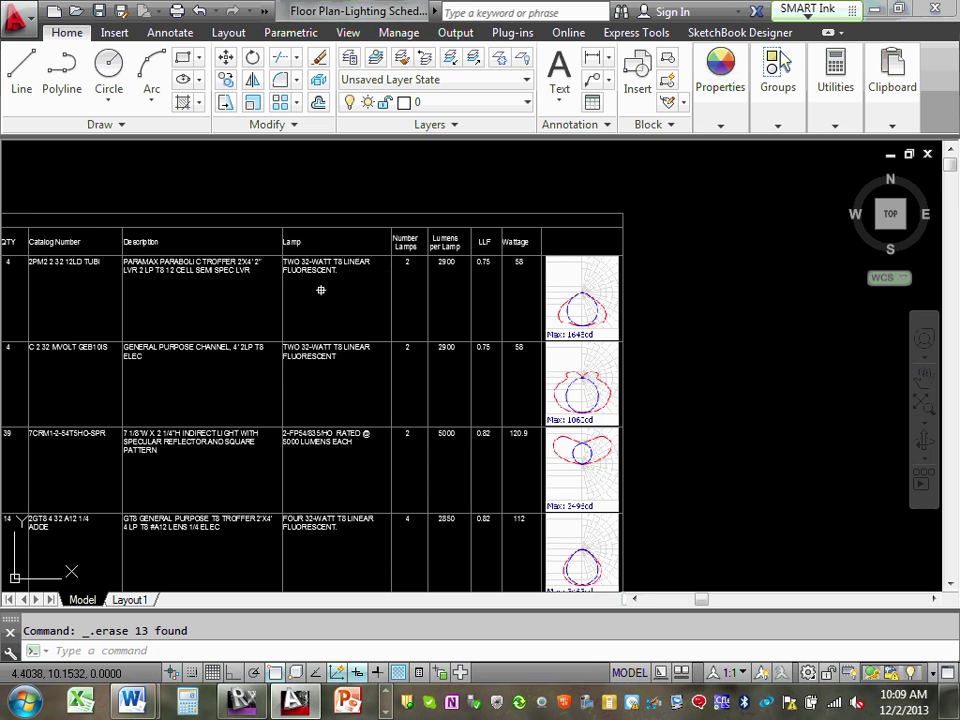
pyautogui.scroll(2, 321, 290)
pyautogui.scroll(-8, 287, 287)
pyautogui.scroll(2, 200, 300)
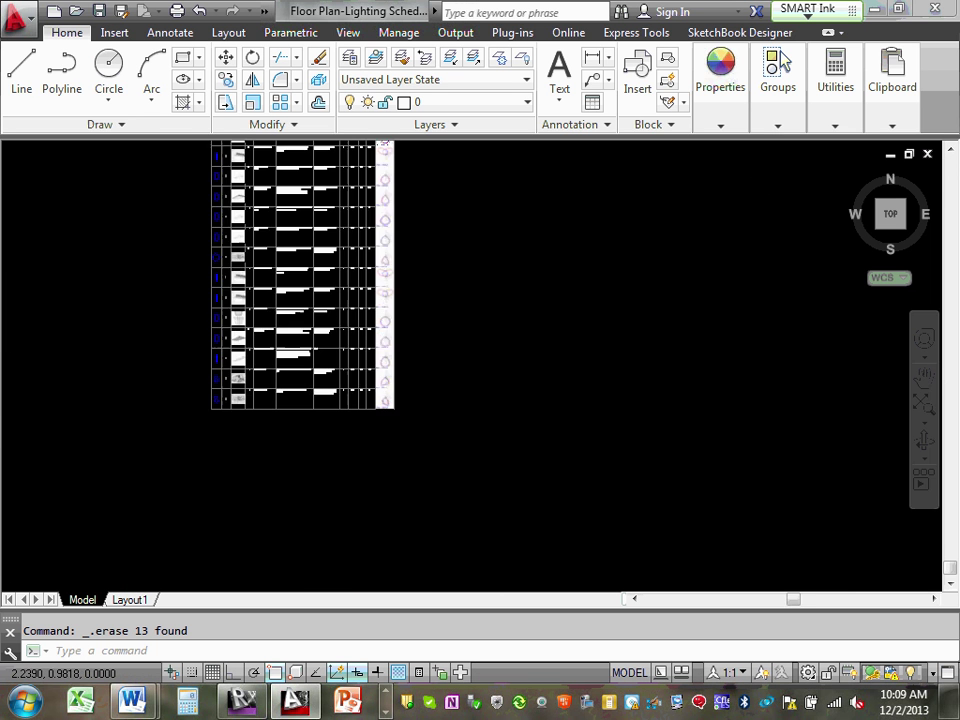
pyautogui.scroll(6, 258, 405)
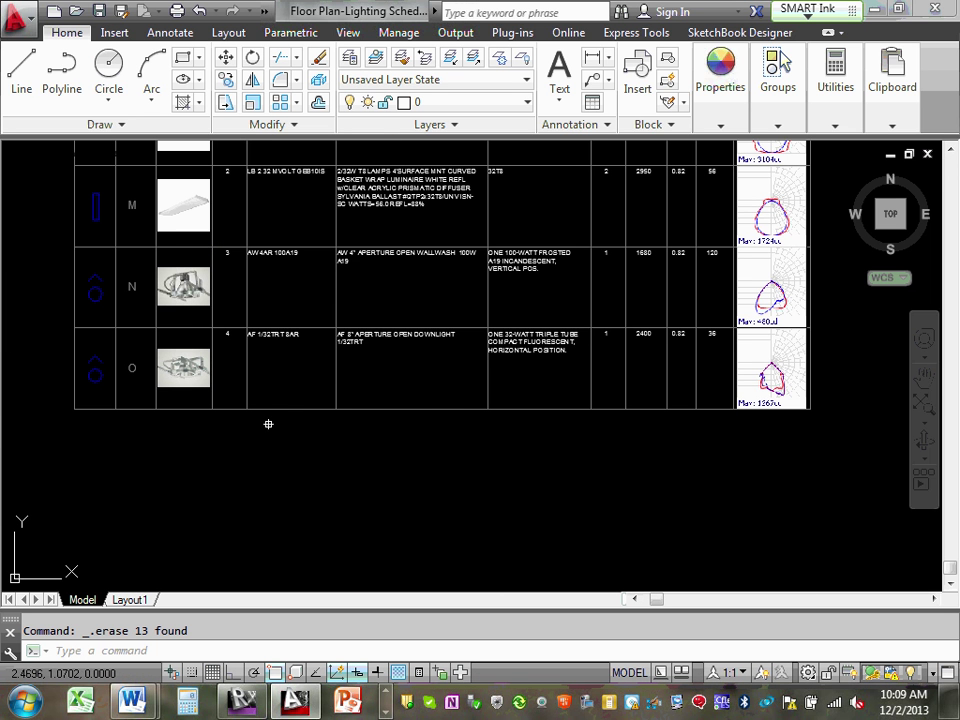
pyautogui.scroll(-7, 308, 446)
pyautogui.scroll(3, 390, 365)
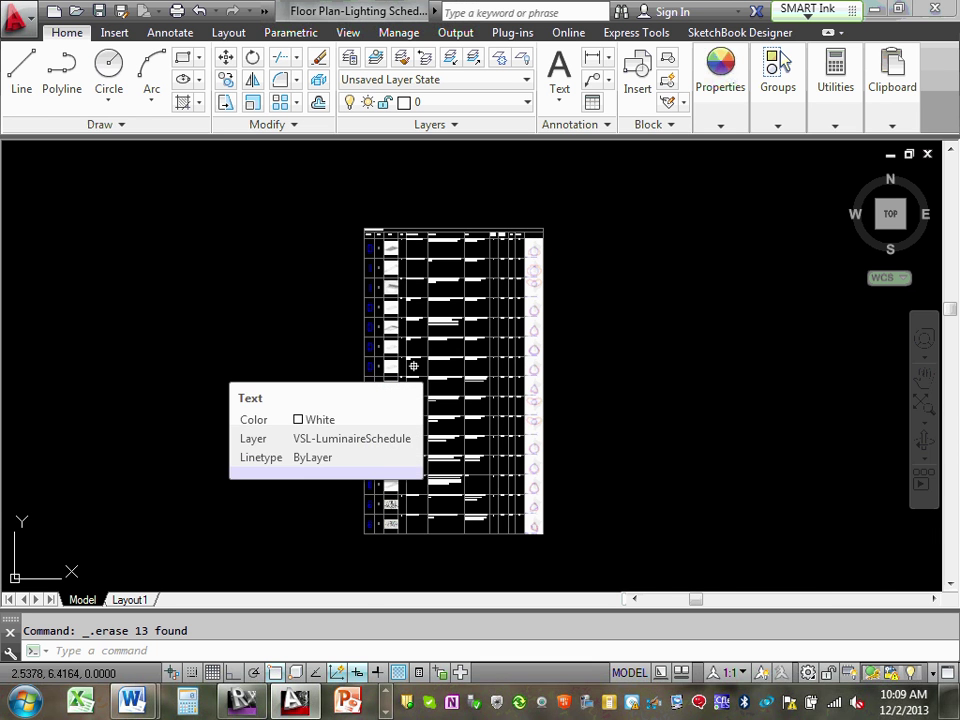
pyautogui.scroll(5, 395, 287)
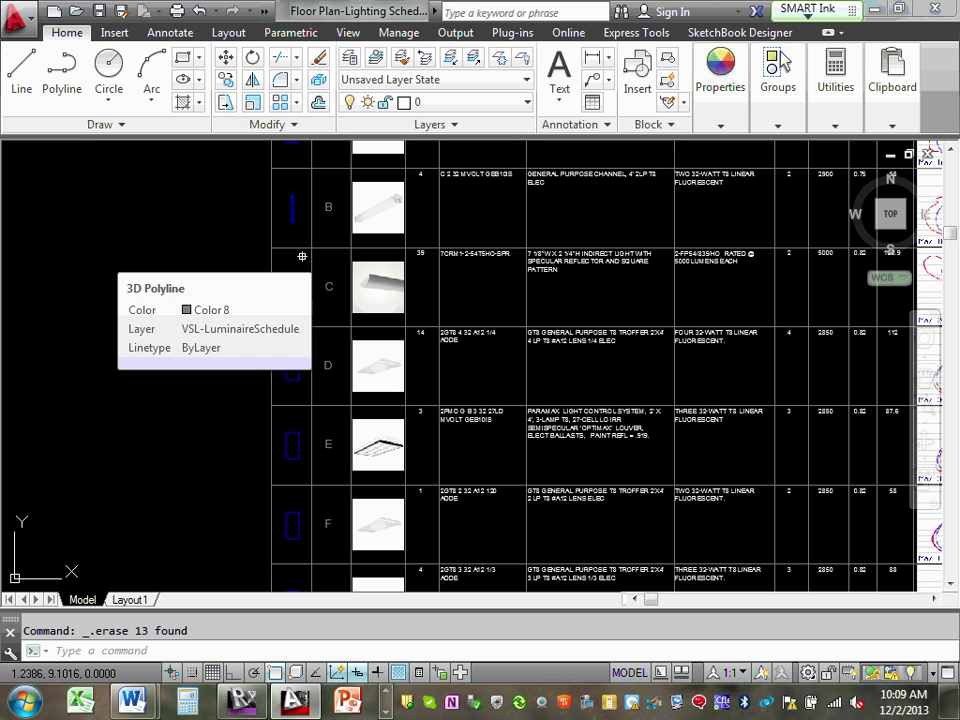
pyautogui.scroll(-5, 333, 240)
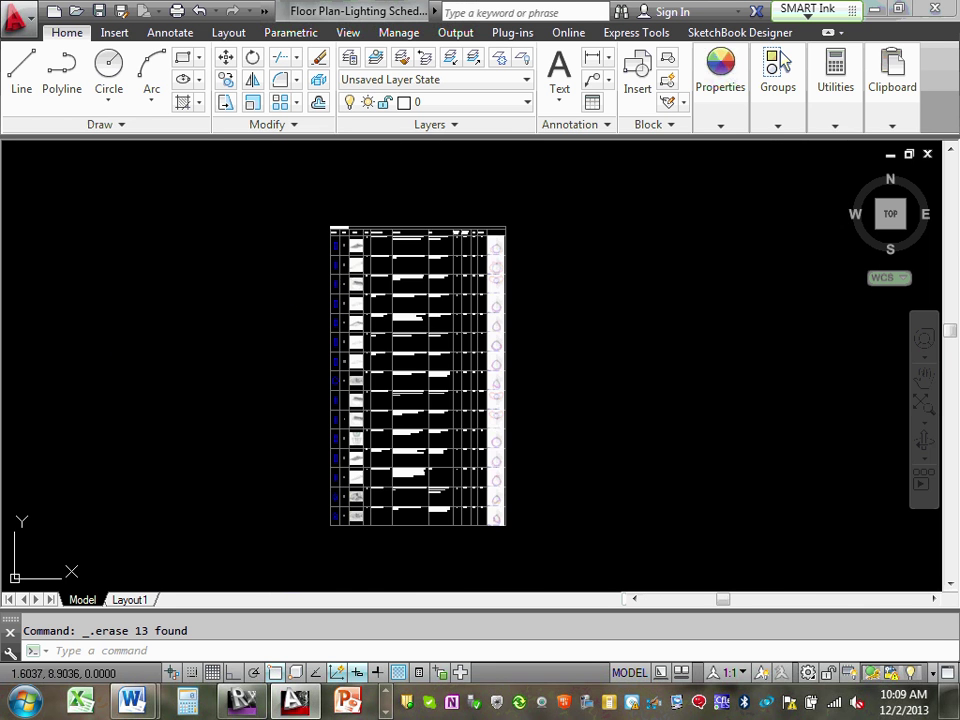
pyautogui.scroll(2, 352, 255)
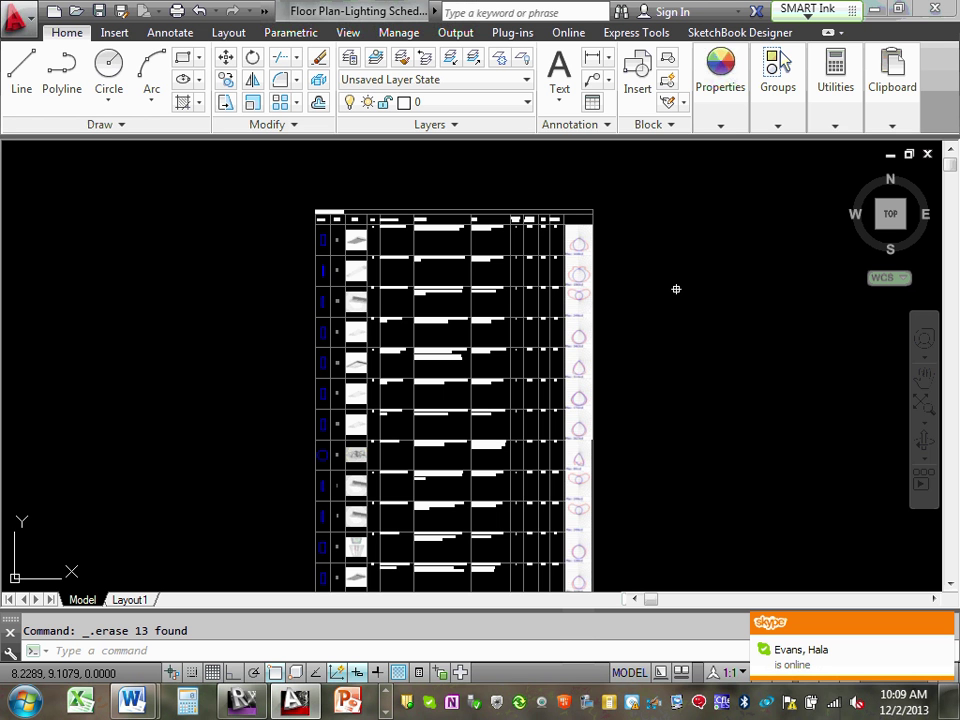
pyautogui.scroll(-6, 677, 300)
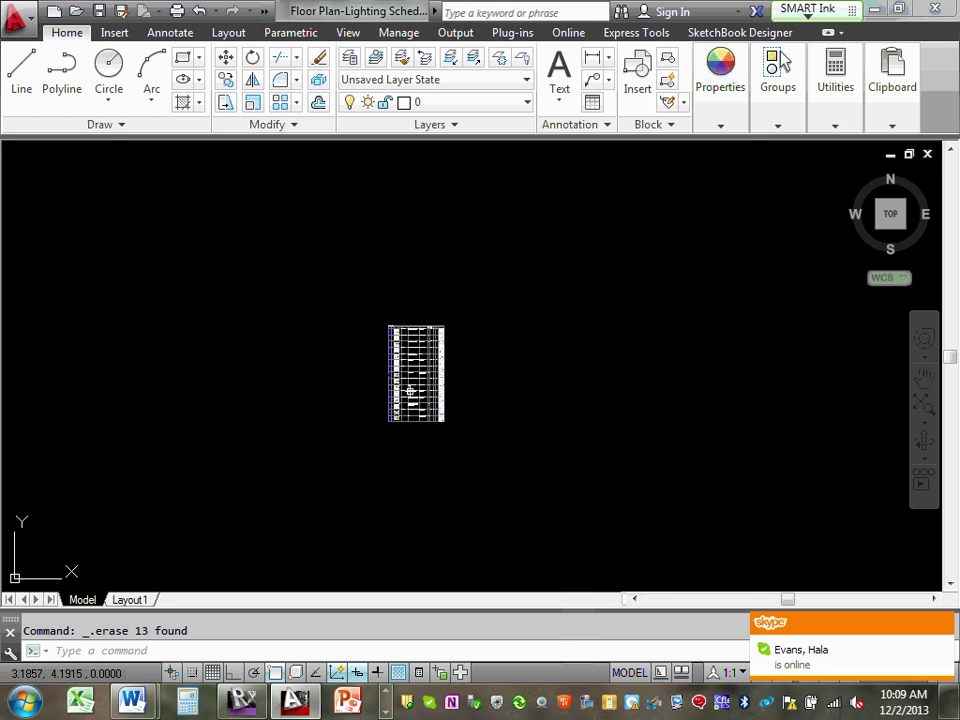
pyautogui.scroll(4, 696, 154)
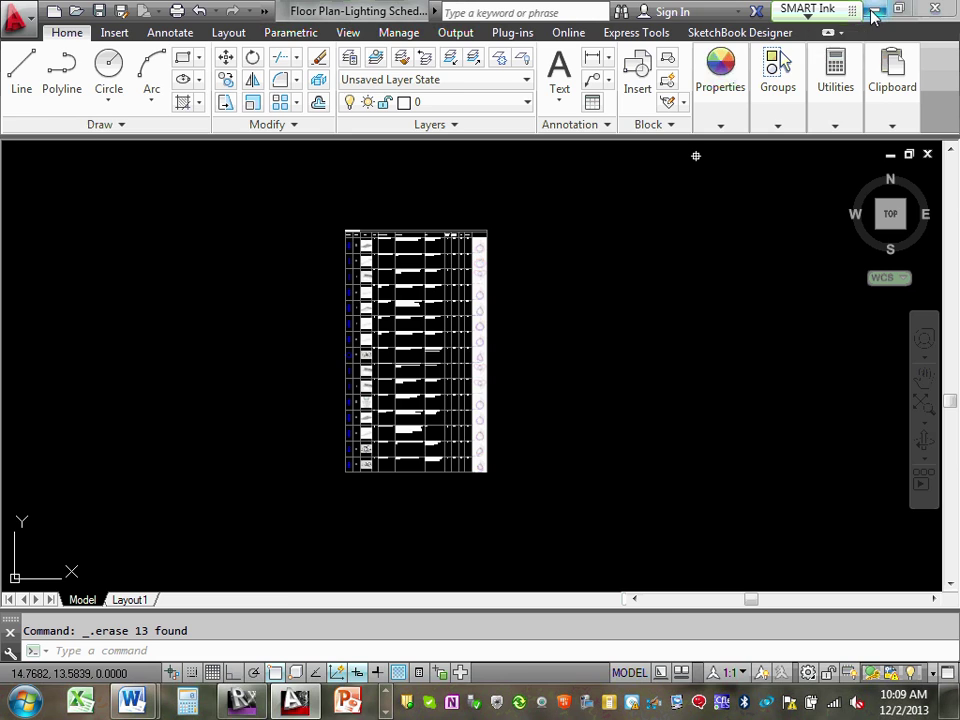
# Step: Switch to Windows Explorer, open the Exterior Lighting drawing in AutoCAD, continue past the foreign DWG notice and view the site plan
pyautogui.click(871, 10)
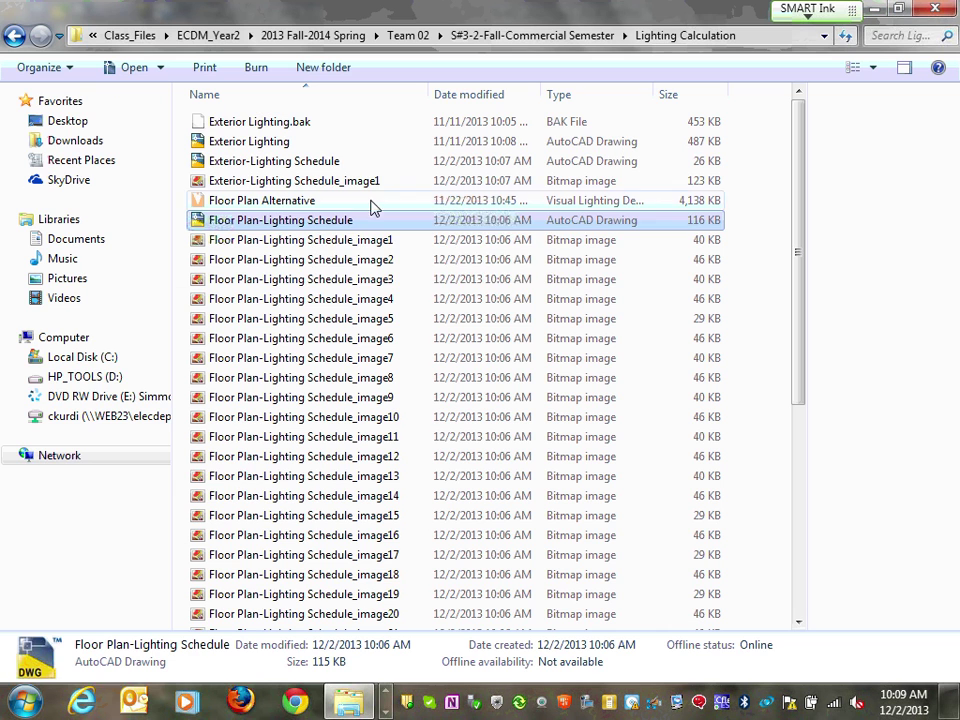
pyautogui.doubleClick(265, 142)
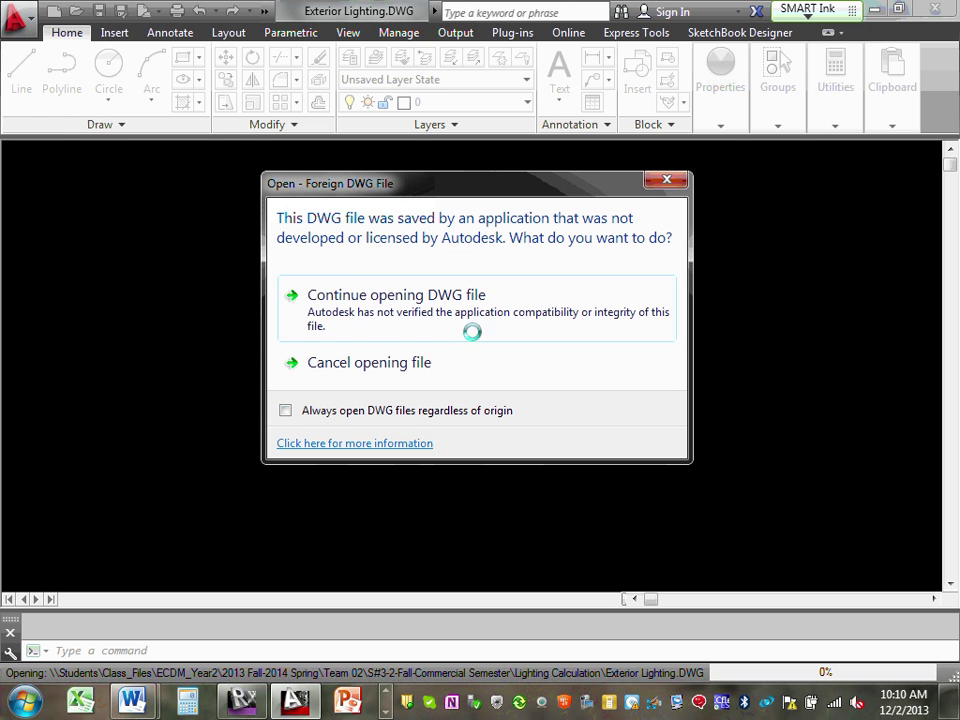
pyautogui.press('Return')
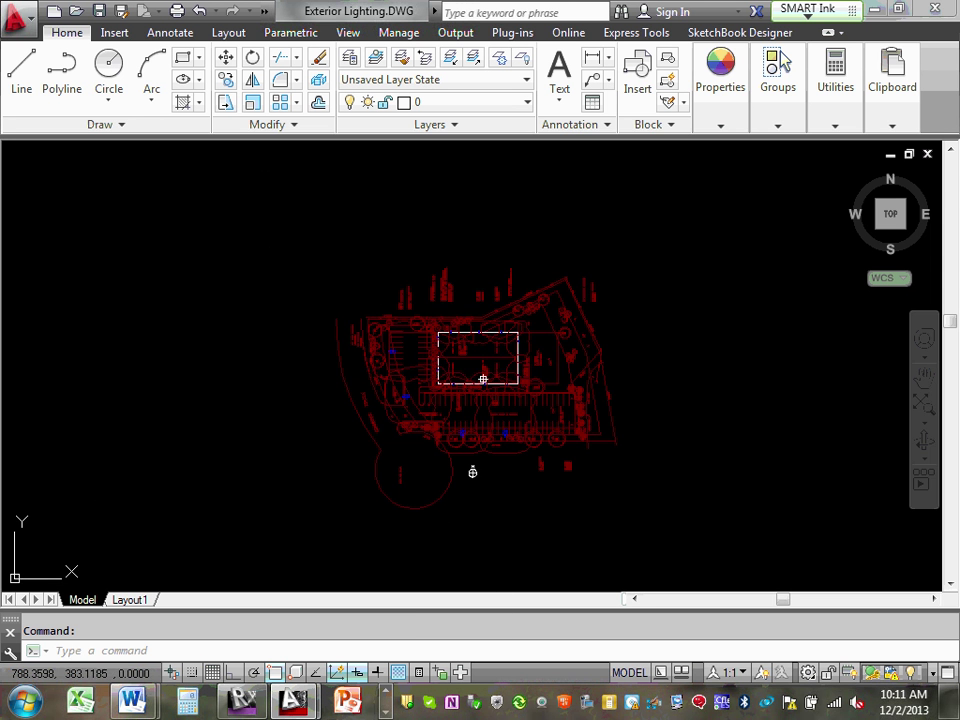
pyautogui.scroll(10, 483, 375)
pyautogui.scroll(-10, 489, 351)
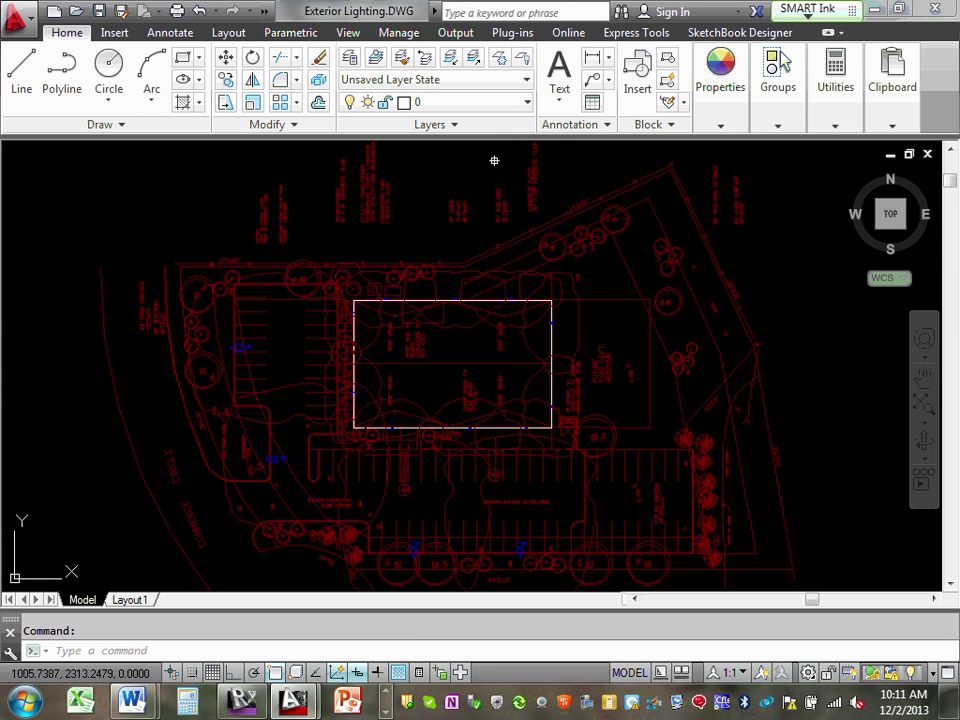
# Step: Close the Exterior Lighting drawing without saving and cancel quitting AutoCAD to keep the Floor Plan-Lighting Schedule drawing open
pyautogui.click(726, 68)
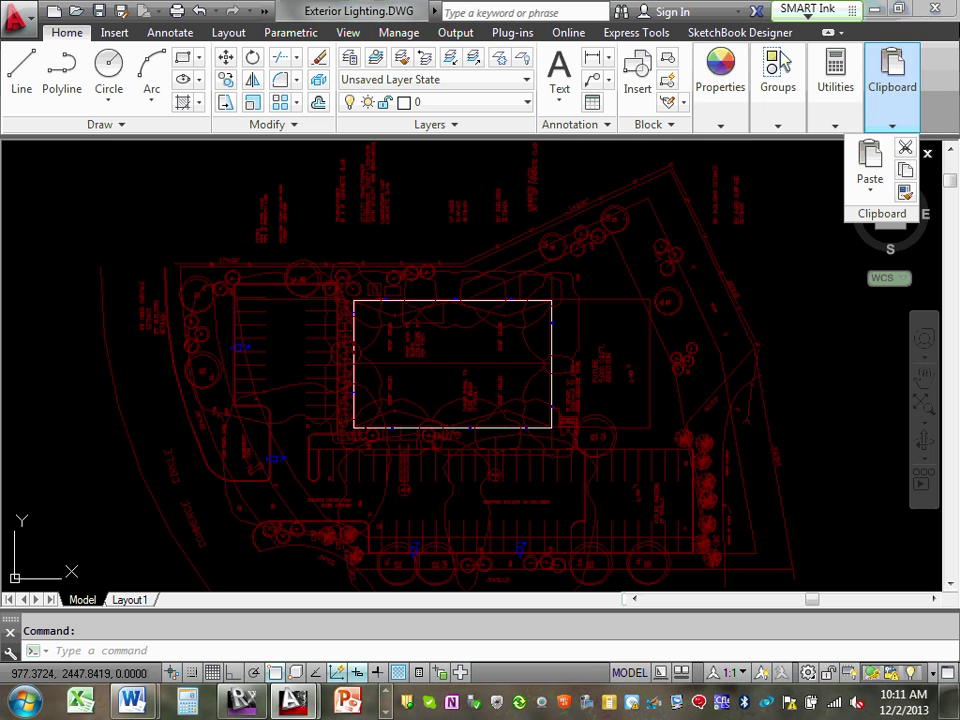
pyautogui.hotkey('ctrl', 'q')
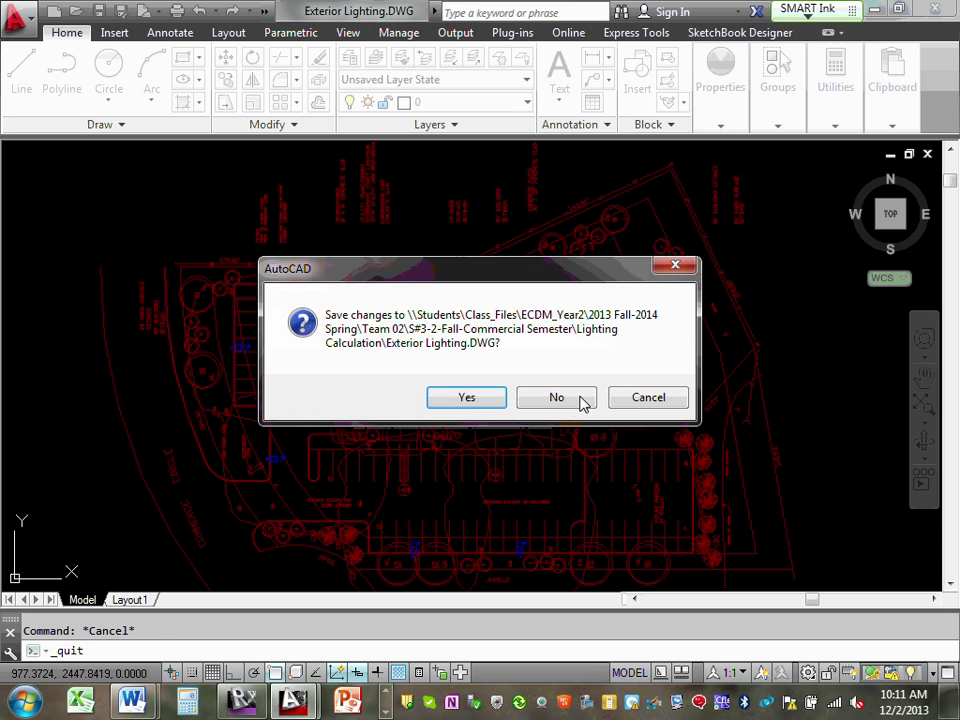
pyautogui.click(576, 401)
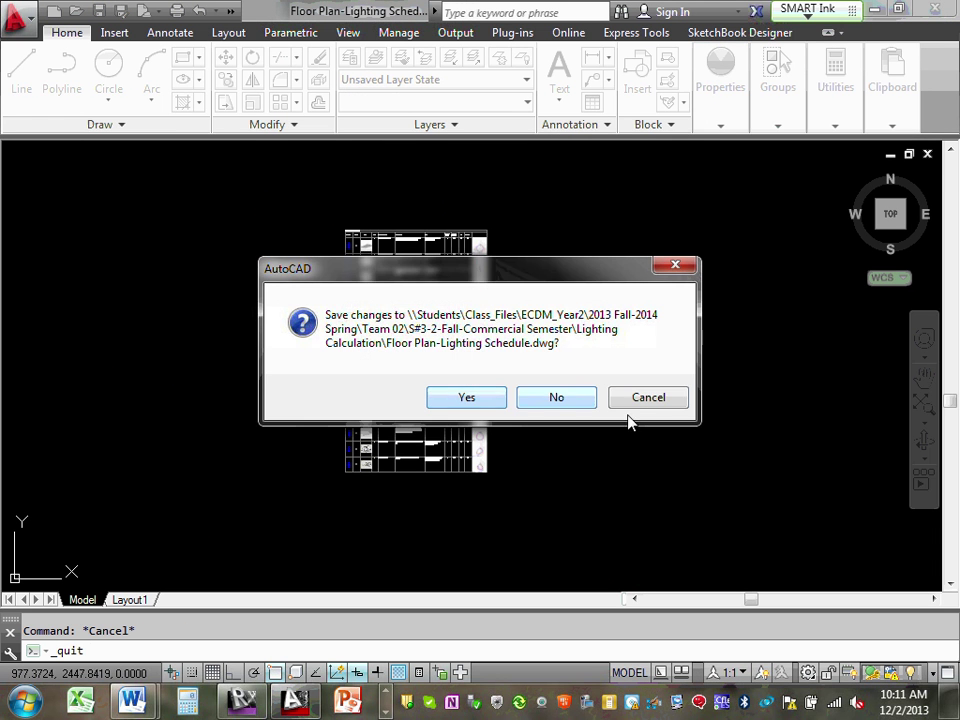
pyautogui.click(645, 400)
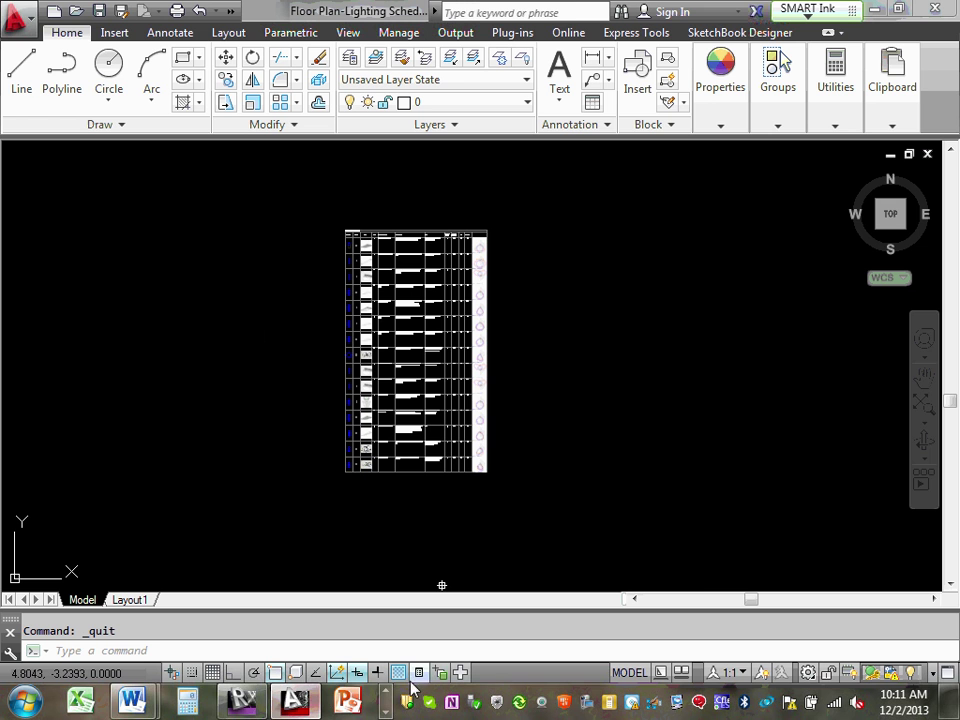
# Step: Switch to Windows Explorer, open the Exterior-Lighting Schedule drawing in AutoCAD and continue opening the foreign DWG
pyautogui.click(386, 712)
pyautogui.click(360, 707)
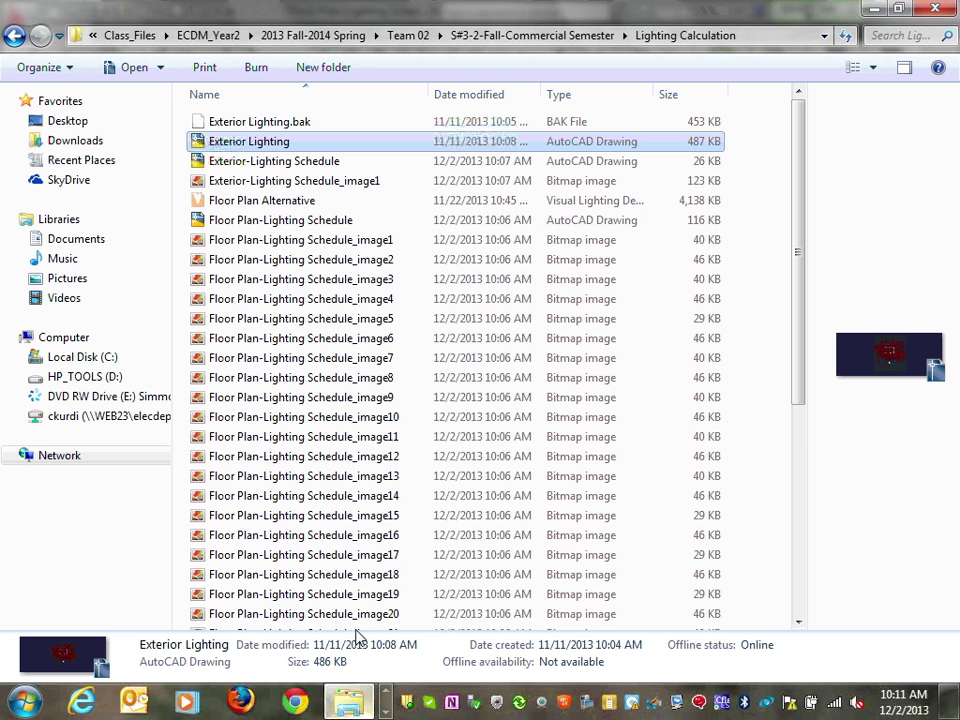
pyautogui.click(300, 165)
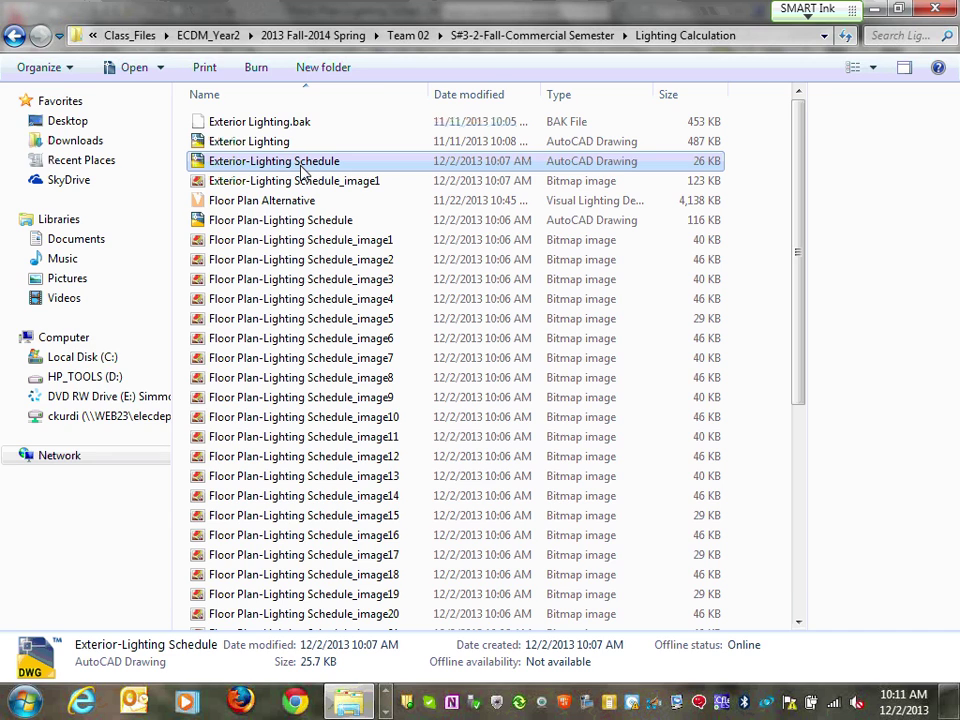
pyautogui.doubleClick(302, 170)
pyautogui.click(405, 313)
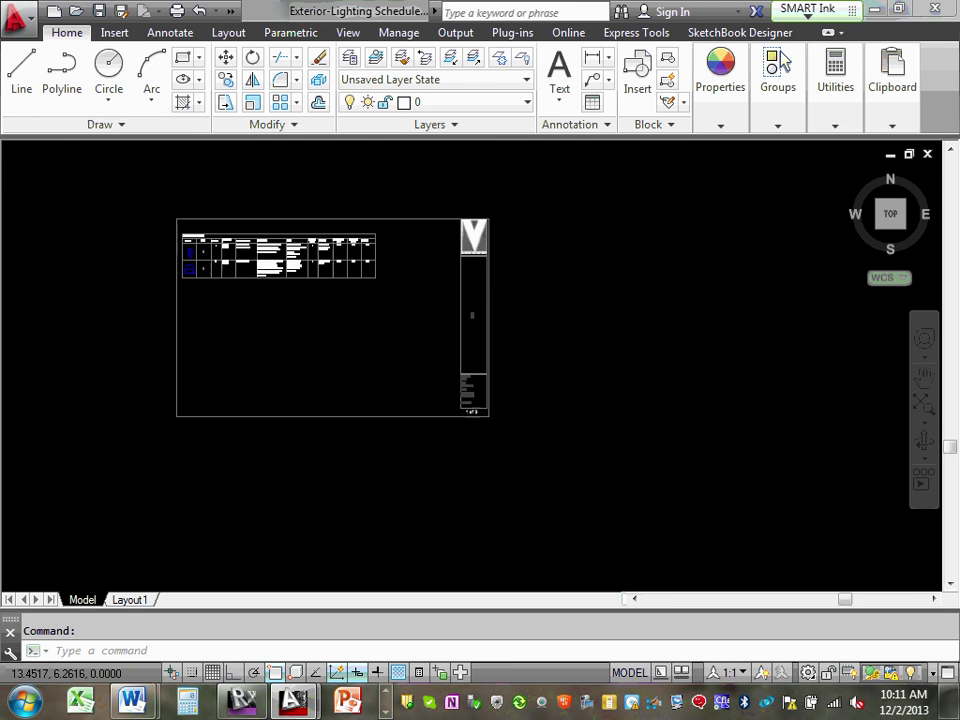
# Step: Erase the sheet border and the whole title block, including the logo and page number, beside the exterior luminaire schedule
pyautogui.scroll(2, 481, 297)
pyautogui.click(474, 293)
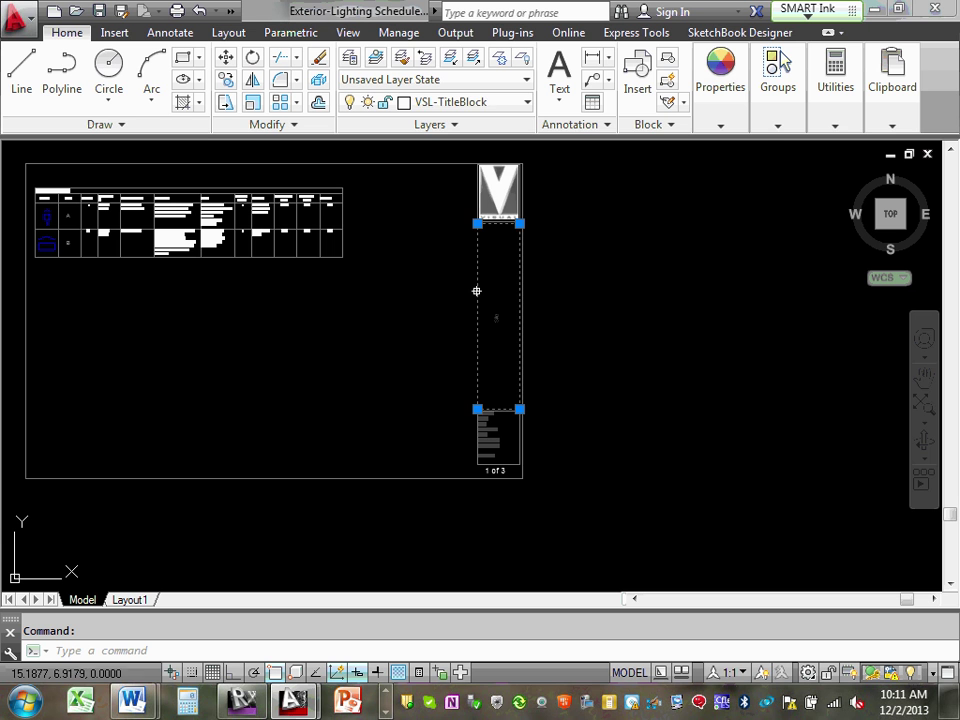
pyautogui.press('Delete')
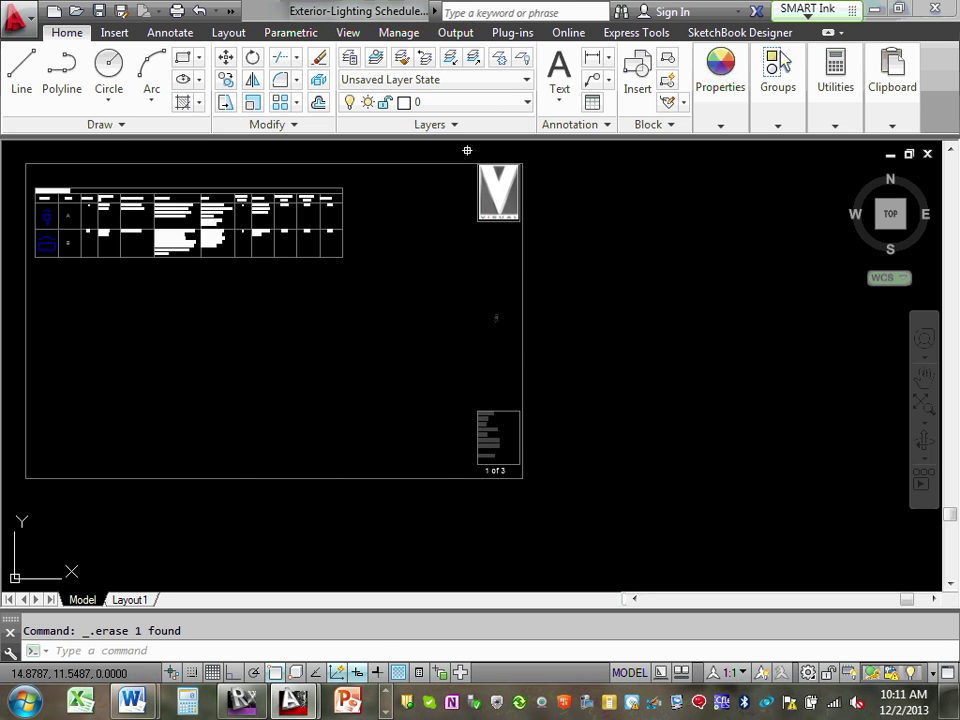
pyautogui.click(442, 163)
pyautogui.press('Delete')
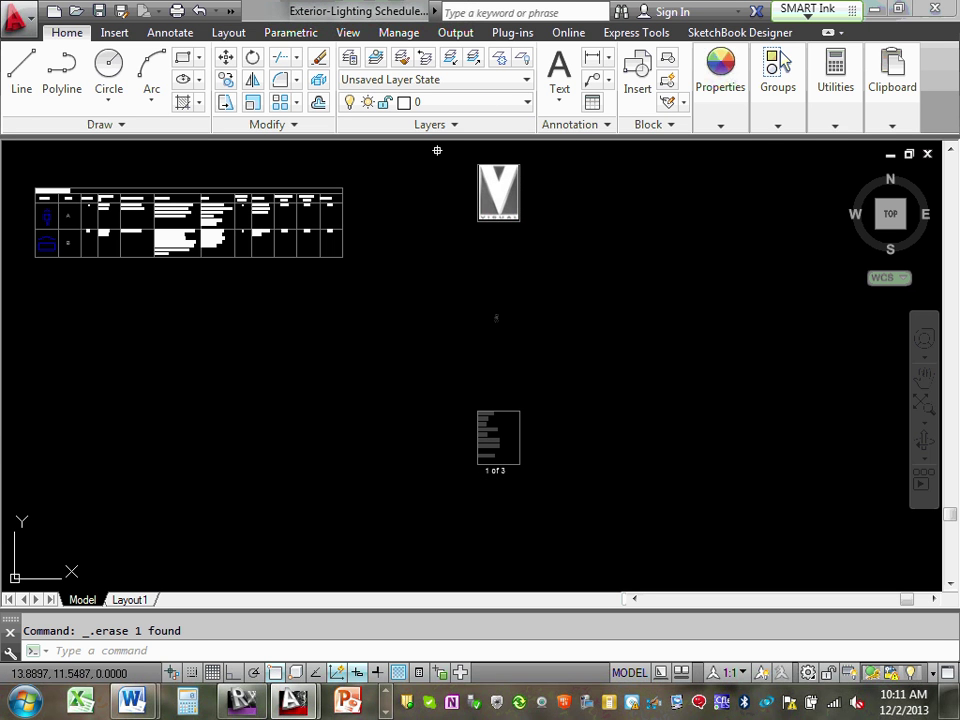
pyautogui.click(432, 154)
pyautogui.click(580, 520)
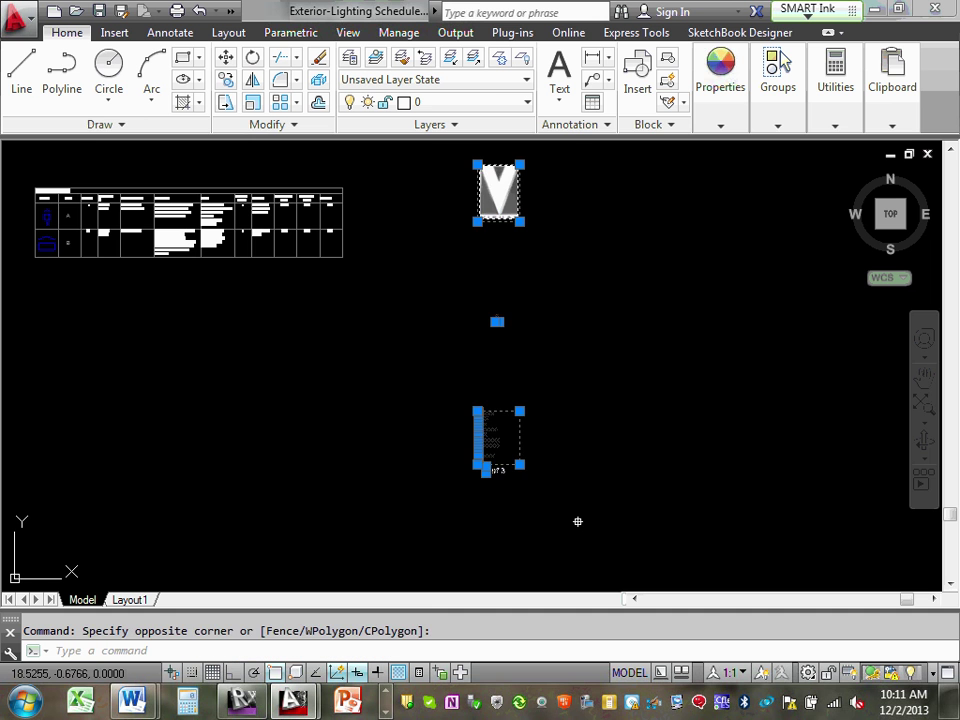
pyautogui.press('Delete')
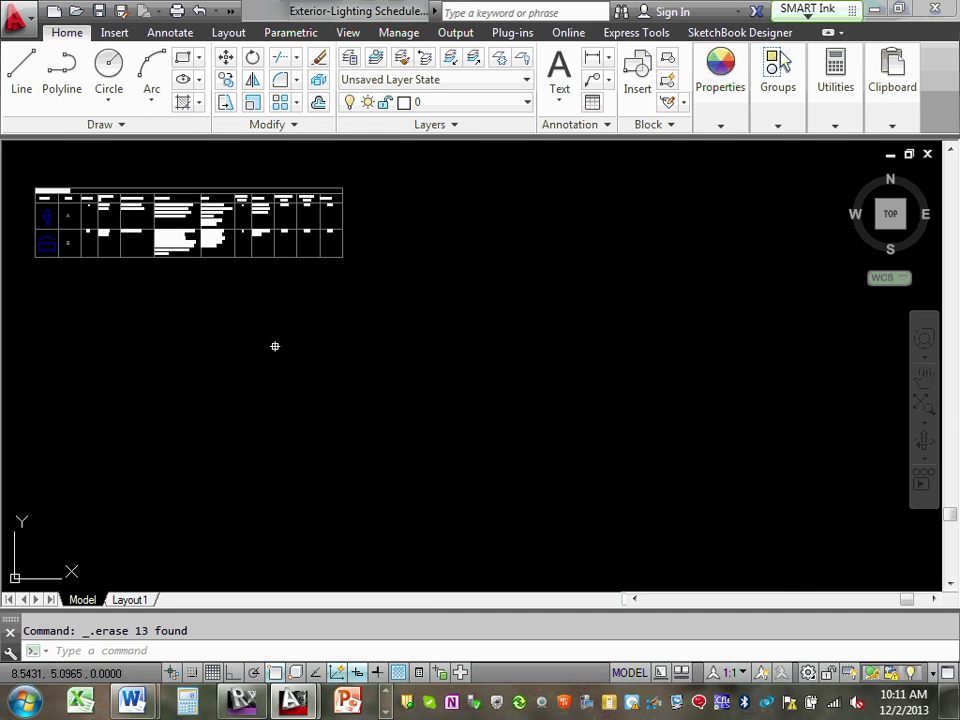
# Step: Examine the exterior luminaire schedule's symbols, quantities, catalog numbers, descriptions, lamps and wattages for luminaires A and B
pyautogui.scroll(2, 274, 343)
pyautogui.moveTo(274, 343); pyautogui.dragTo(658, 583, button='middle')
pyautogui.scroll(2, 640, 520)
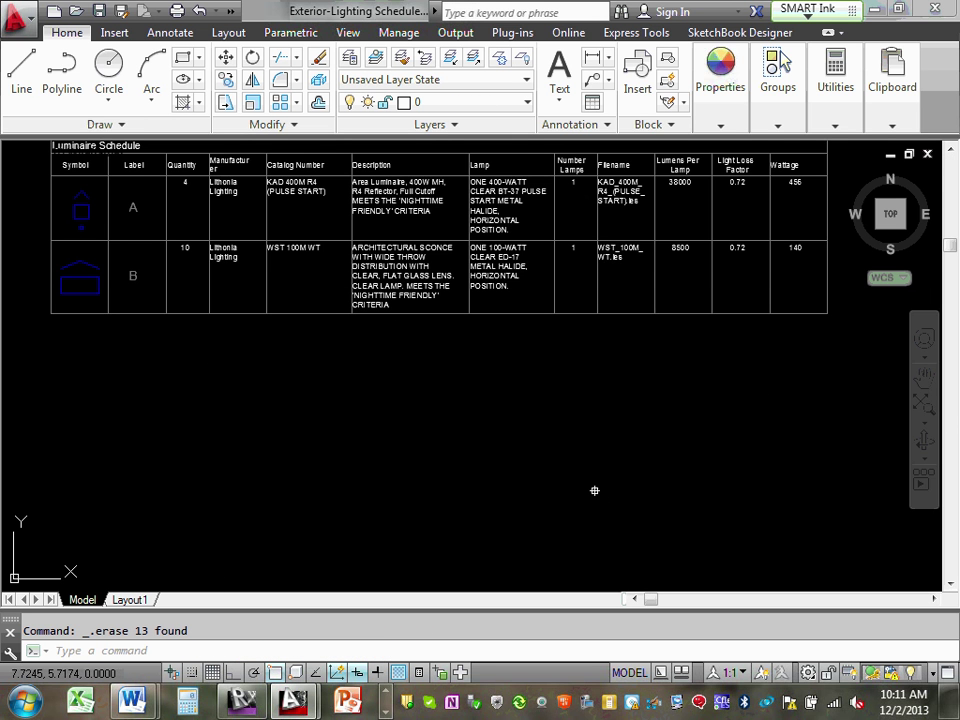
pyautogui.scroll(-2, 594, 490)
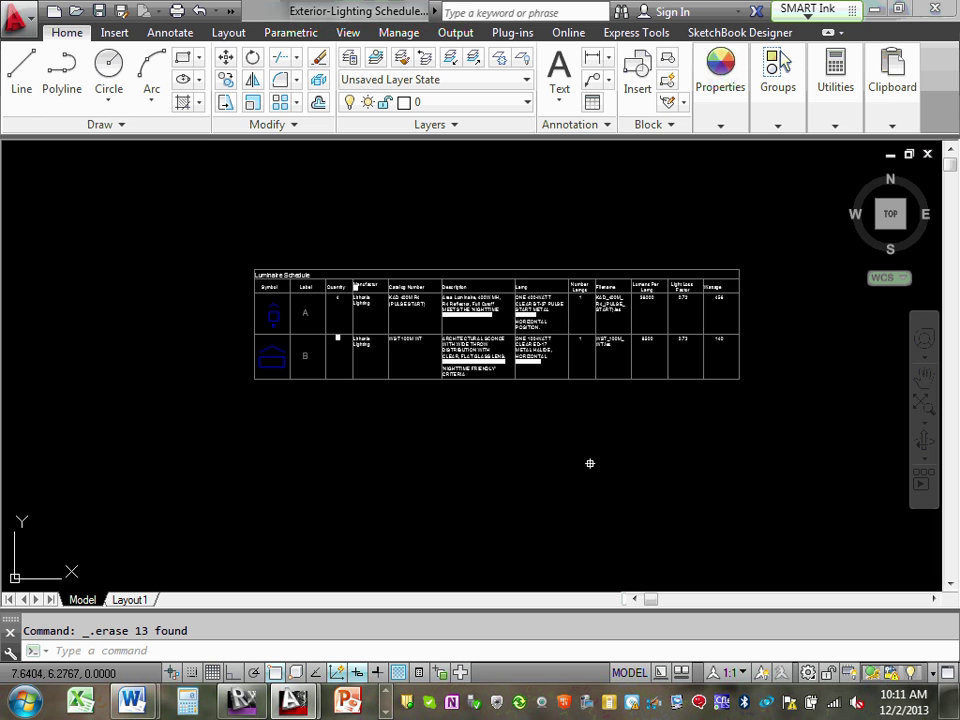
pyautogui.scroll(2, 577, 361)
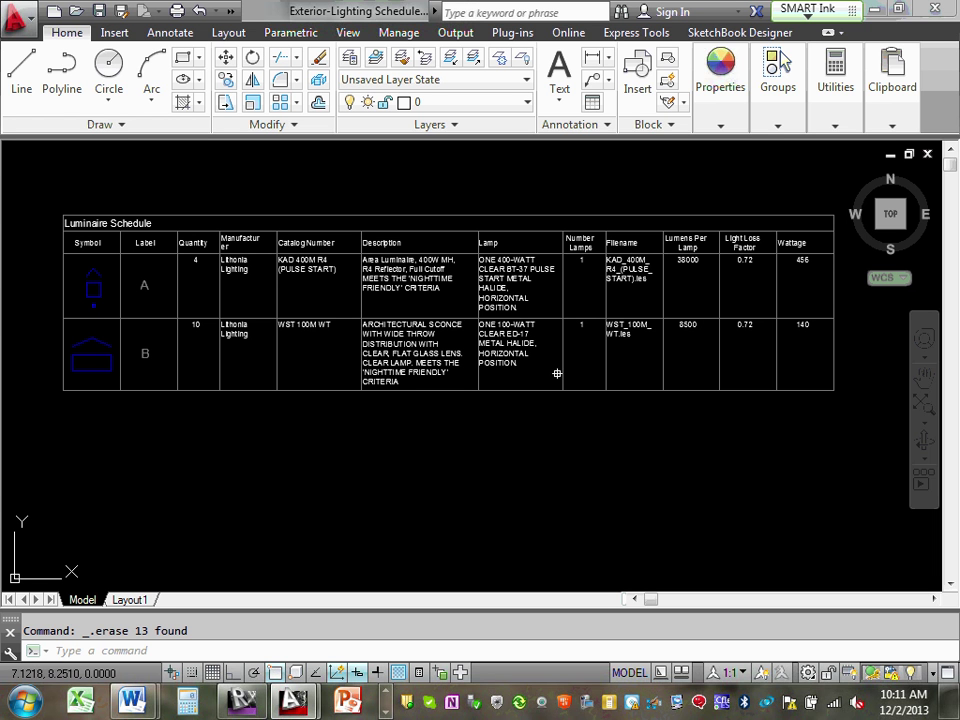
pyautogui.moveTo(556, 374)
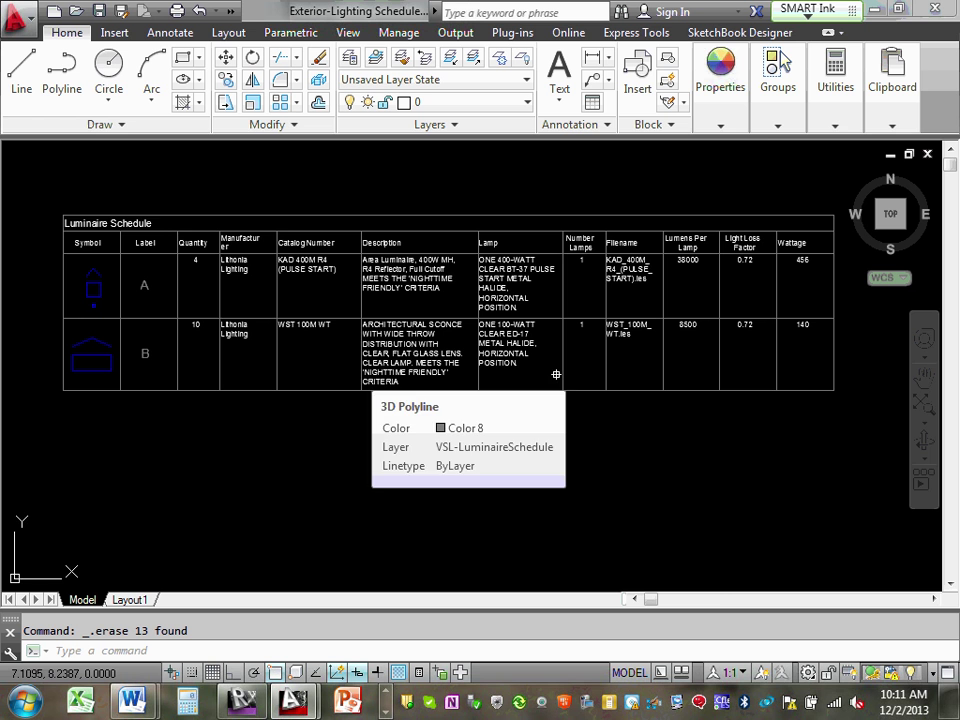
pyautogui.scroll(-3, 538, 390)
pyautogui.scroll(2, 513, 439)
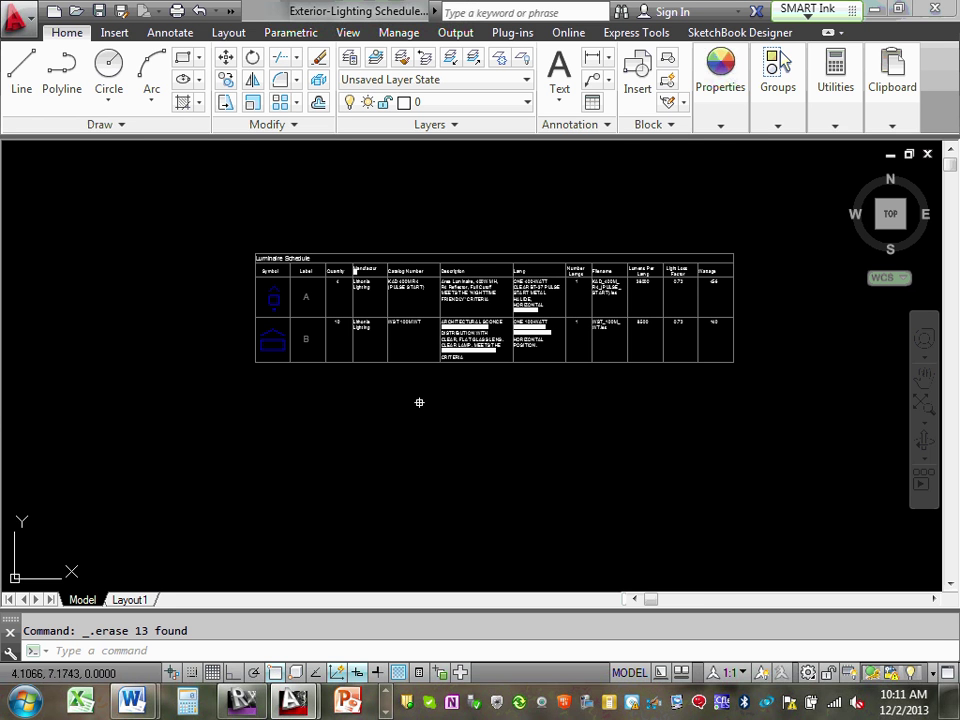
# Step: Copy the entire exterior luminaire schedule with a base point at the table's upper-left corner
pyautogui.moveTo(479, 383); pyautogui.dragTo(437, 378, button='middle')
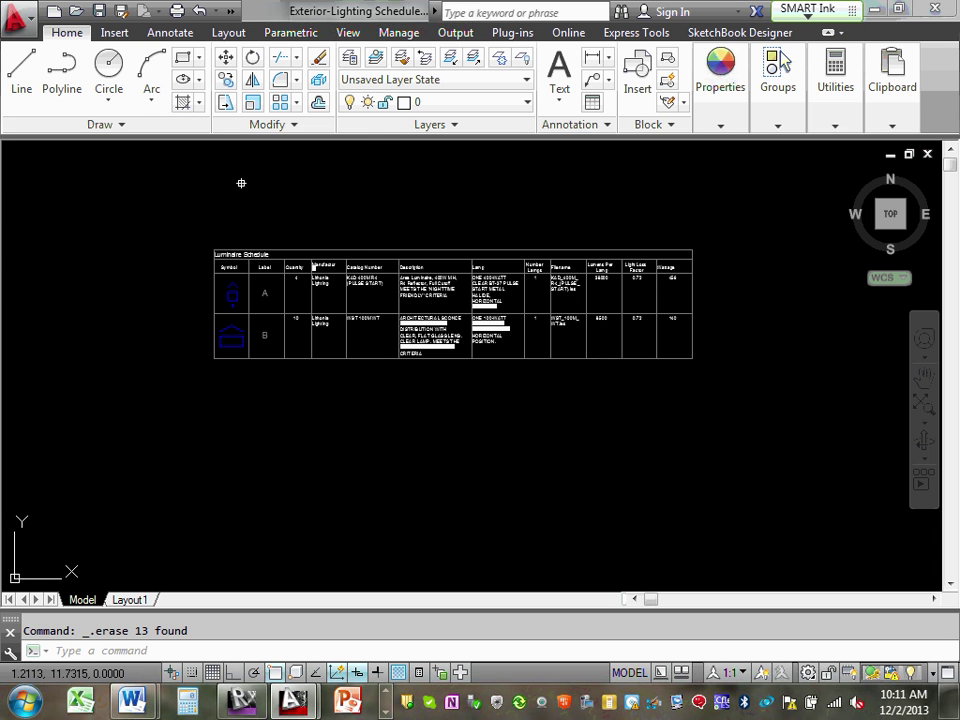
pyautogui.click(107, 214)
pyautogui.click(744, 400)
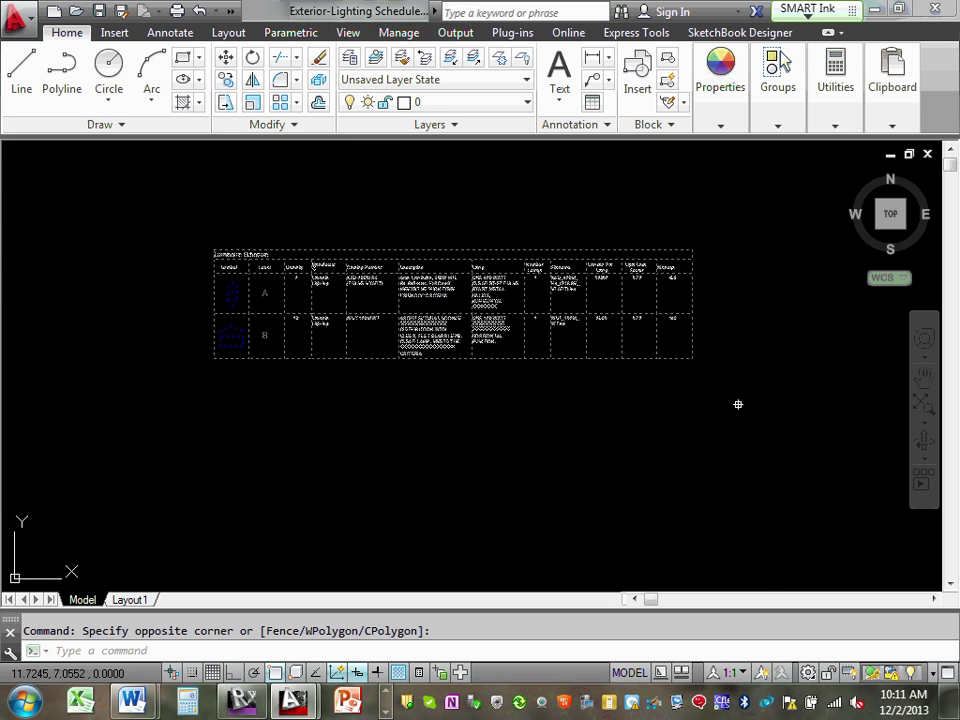
pyautogui.rightClick(730, 400)
pyautogui.moveTo(846, 316)
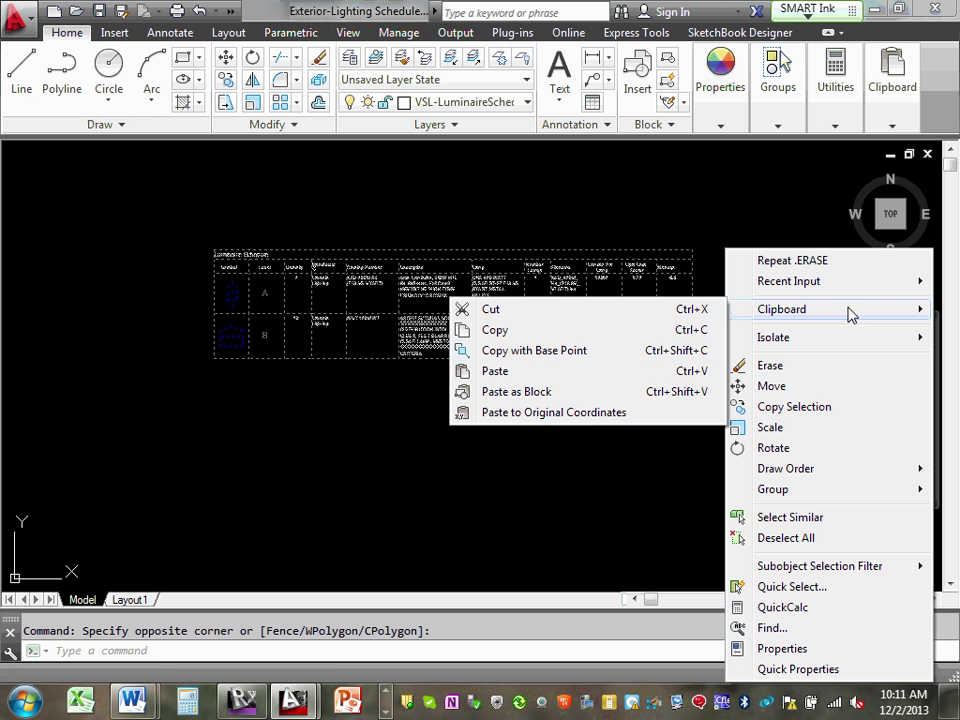
pyautogui.click(535, 355)
pyautogui.scroll(4, 219, 276)
pyautogui.scroll(-5, 208, 263)
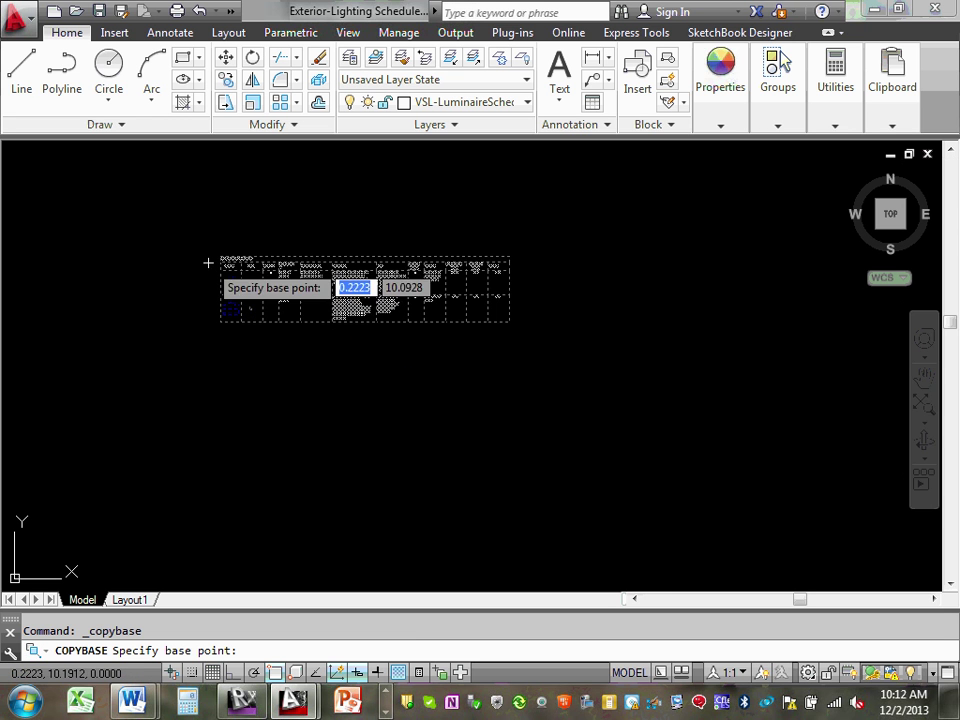
pyautogui.scroll(3, 208, 263)
pyautogui.scroll(4, 268, 274)
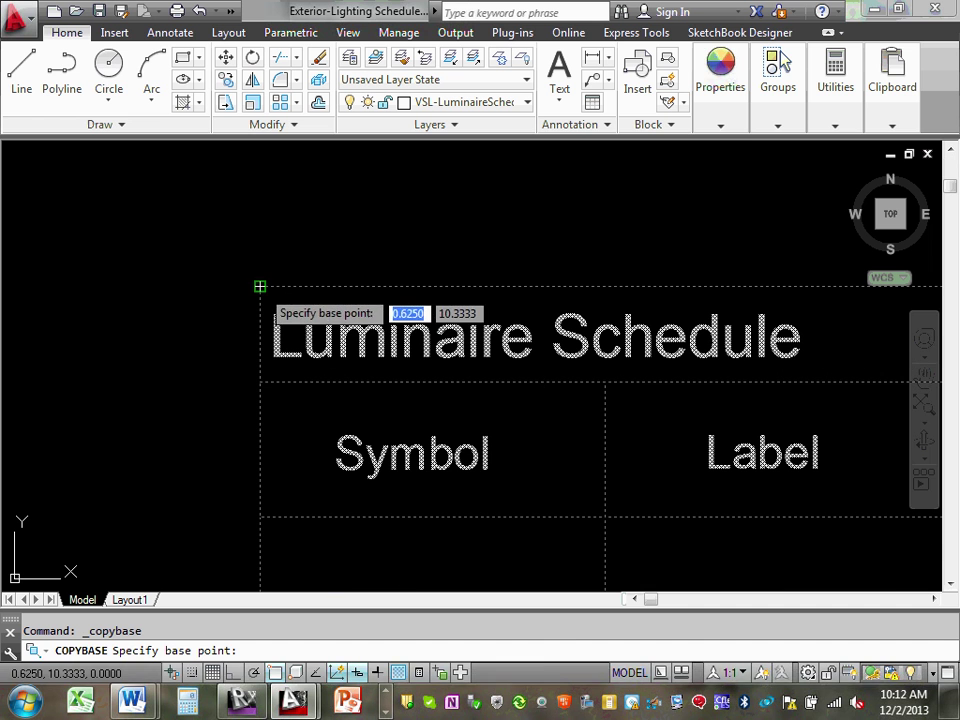
pyautogui.click(259, 285)
# Step: Clear the selection and minimize the exterior schedule drawing to return to the Floor Plan-Lighting Schedule drawing
pyautogui.moveTo(838, 66)
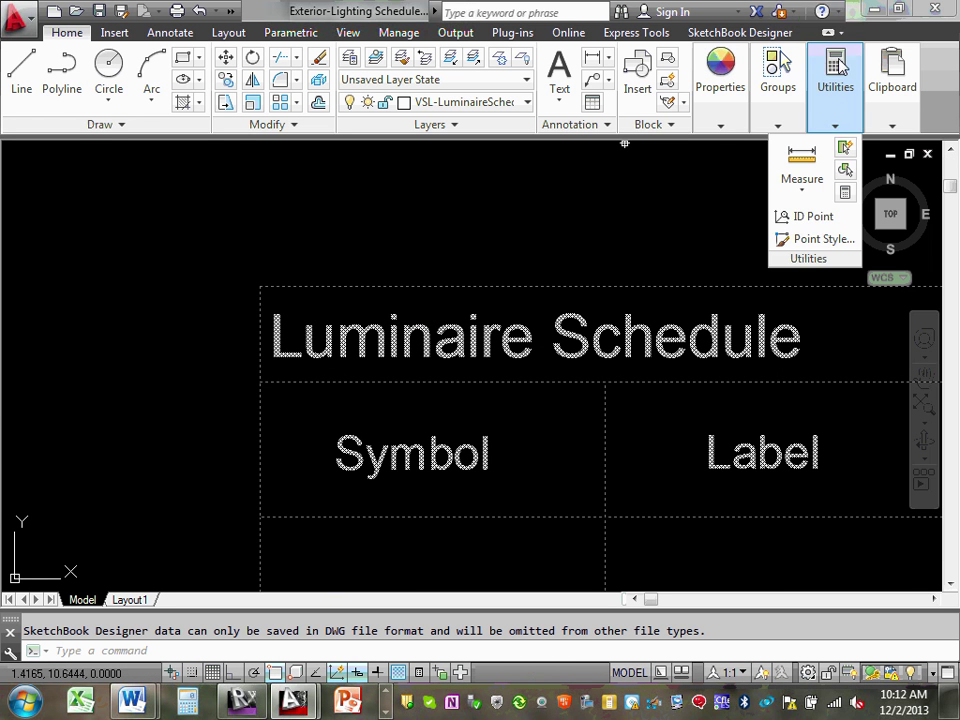
pyautogui.moveTo(891, 110)
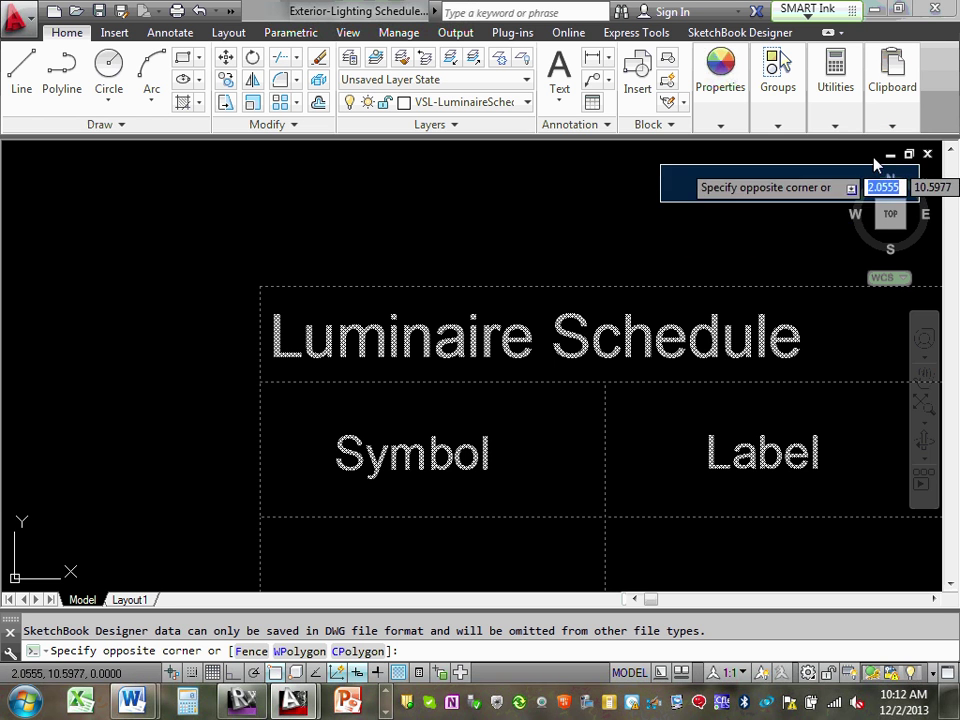
pyautogui.press('Escape')
pyautogui.click(891, 156)
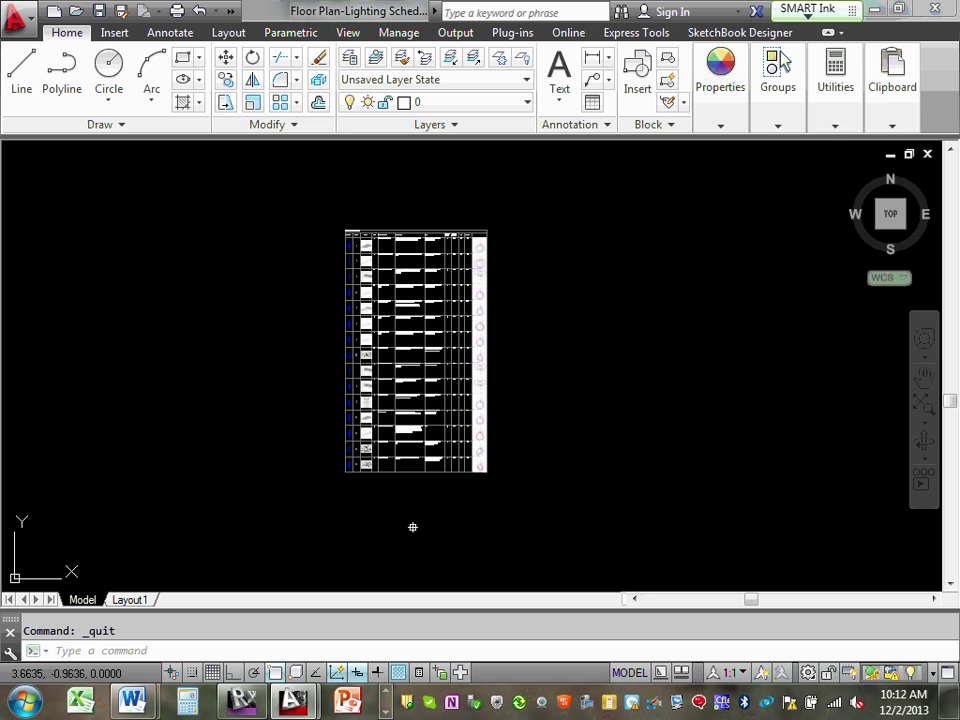
# Step: Paste the copied exterior luminaire schedule just below the floor plan luminaire schedule, with their left edges roughly aligned
pyautogui.scroll(6, 413, 510)
pyautogui.moveTo(414, 480); pyautogui.dragTo(414, 321, button='middle')
pyautogui.scroll(-2, 413, 319)
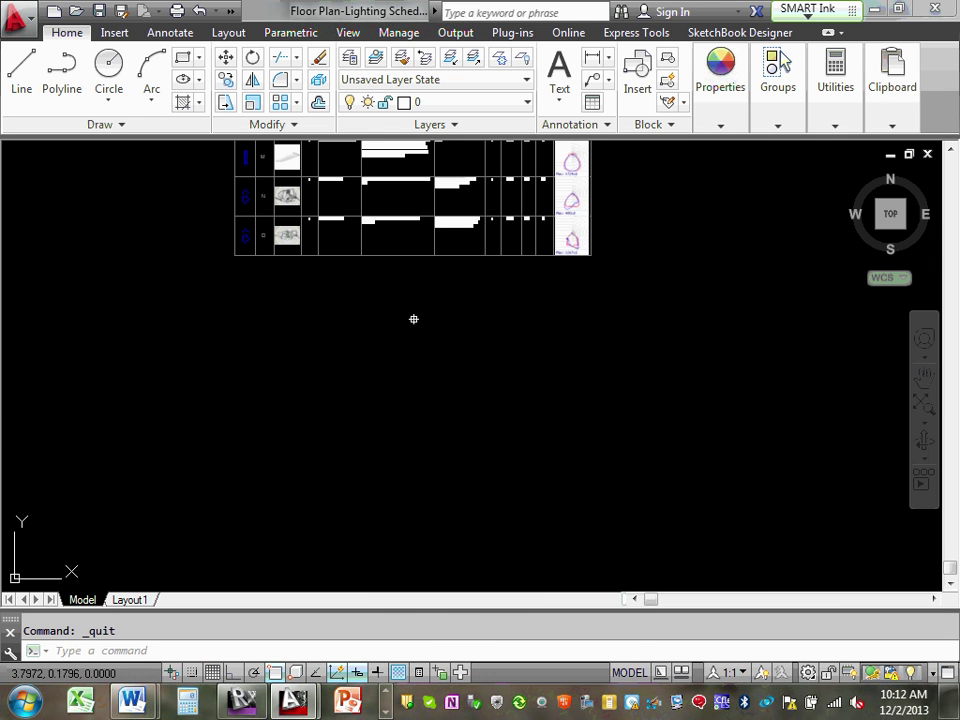
pyautogui.rightClick(397, 348)
pyautogui.moveTo(525, 390)
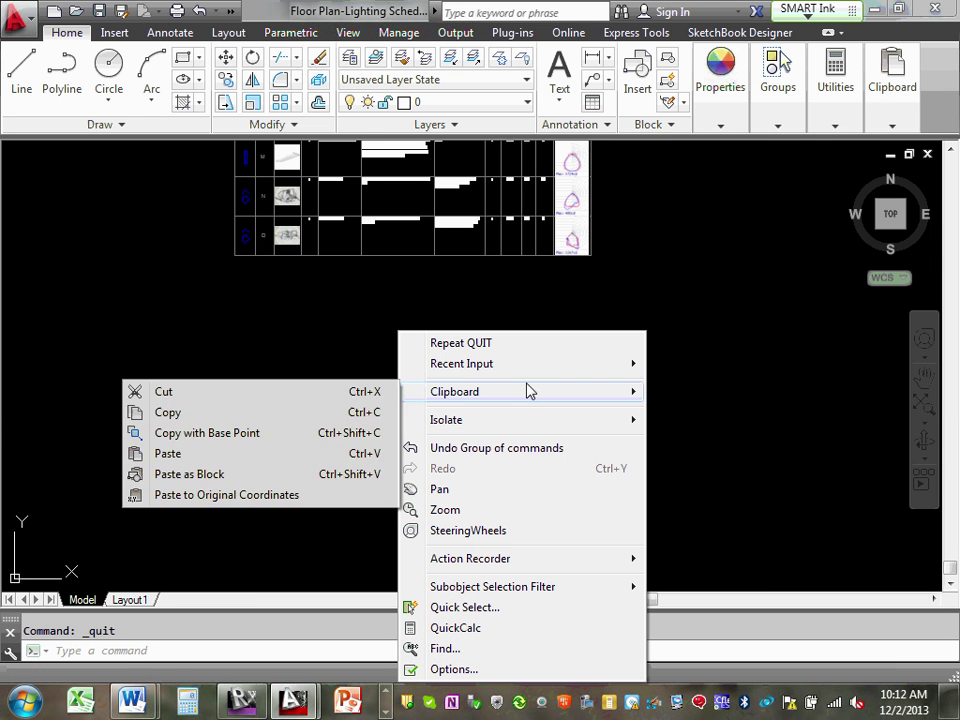
pyautogui.click(195, 455)
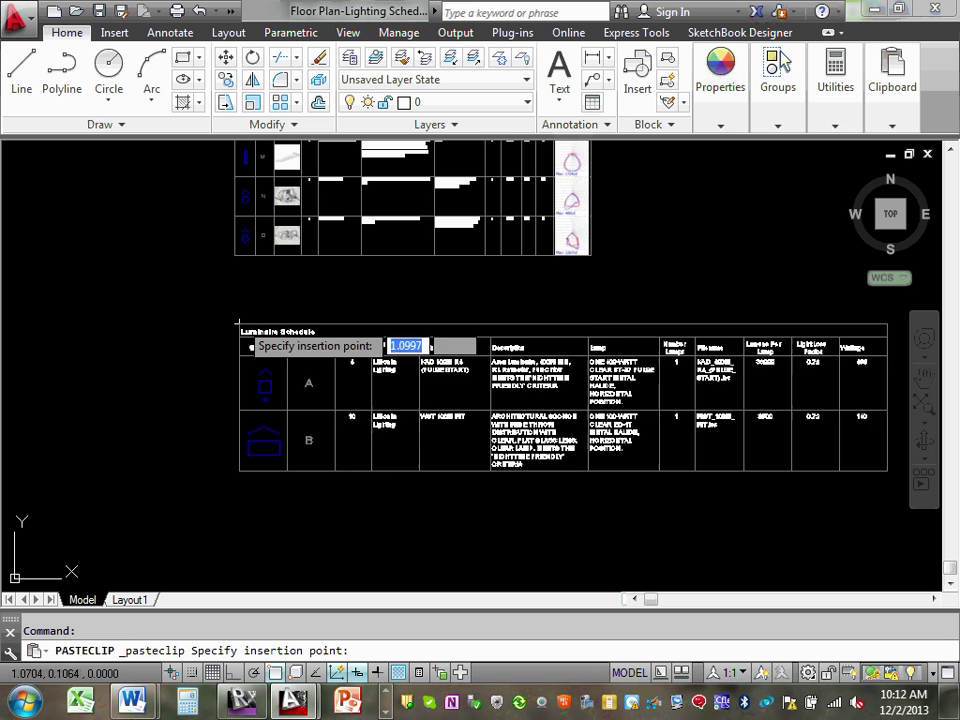
pyautogui.scroll(2, 220, 265)
pyautogui.scroll(-5, 222, 300)
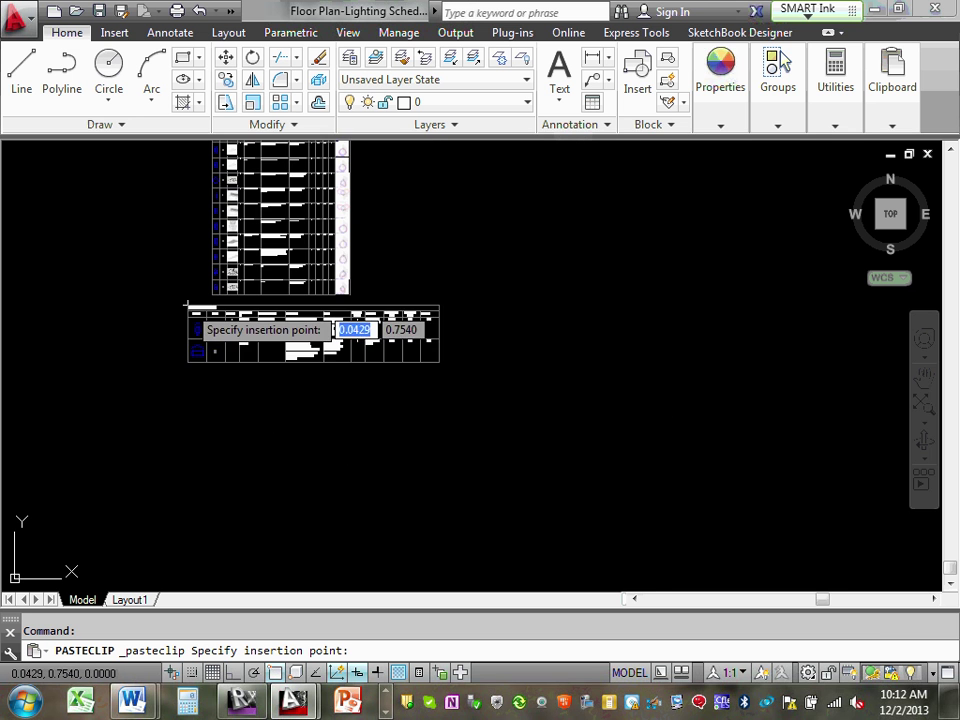
pyautogui.scroll(2, 205, 338)
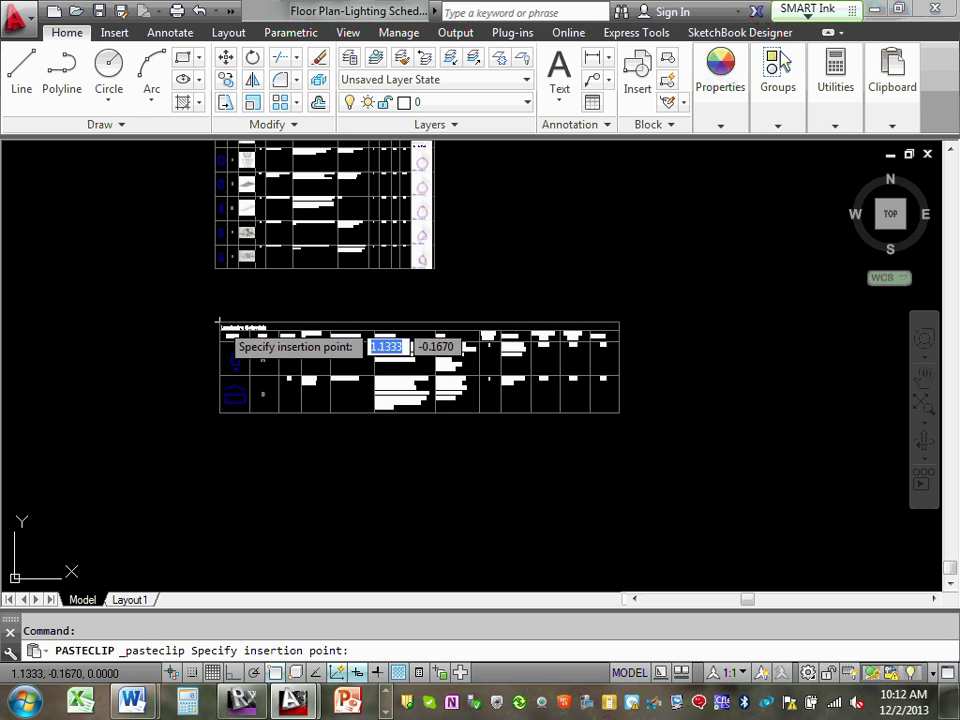
pyautogui.click(219, 322)
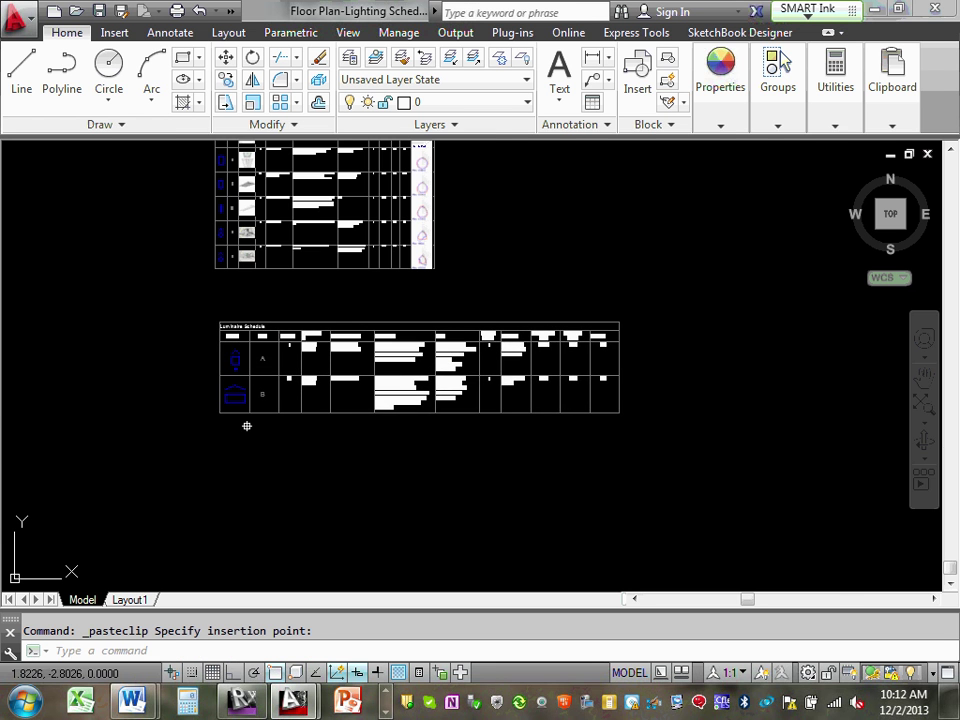
# Step: Examine the pasted exterior schedule against the upper rows of the floor plan schedule, including symbols, labels and images
pyautogui.scroll(-3, 246, 426)
pyautogui.scroll(3, 230, 388)
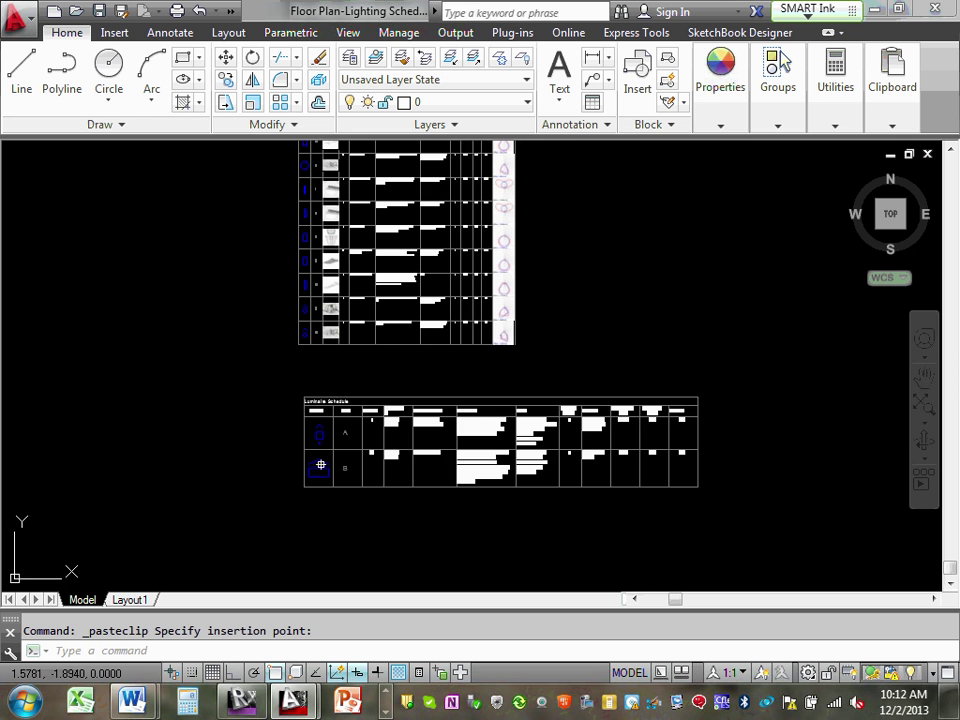
pyautogui.scroll(4, 321, 464)
pyautogui.scroll(-4, 409, 345)
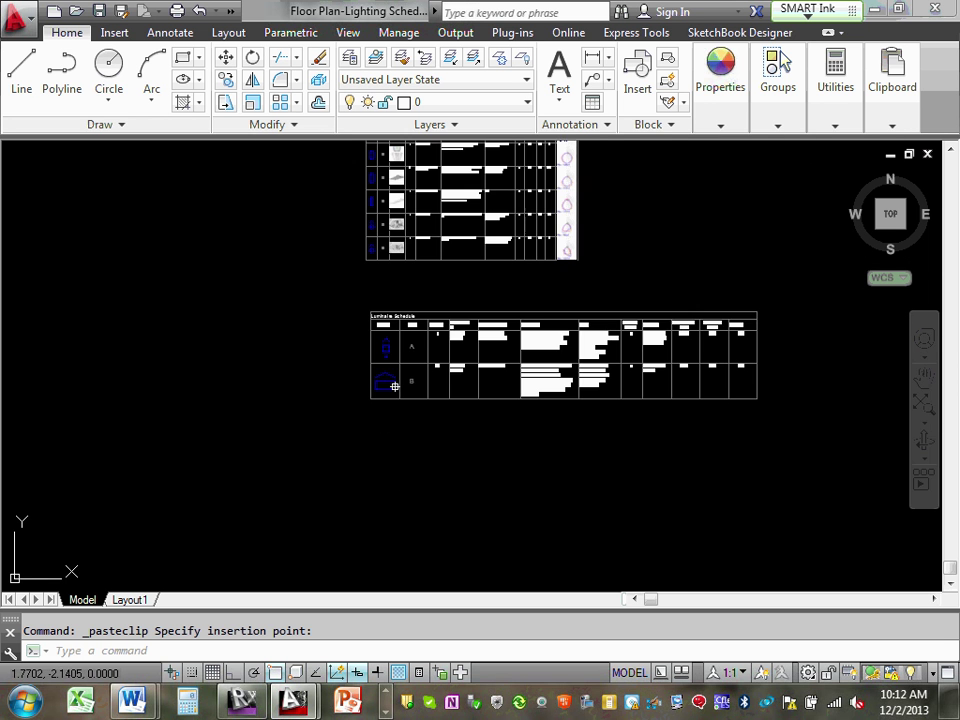
pyautogui.scroll(4, 266, 281)
pyautogui.scroll(-3, 330, 390)
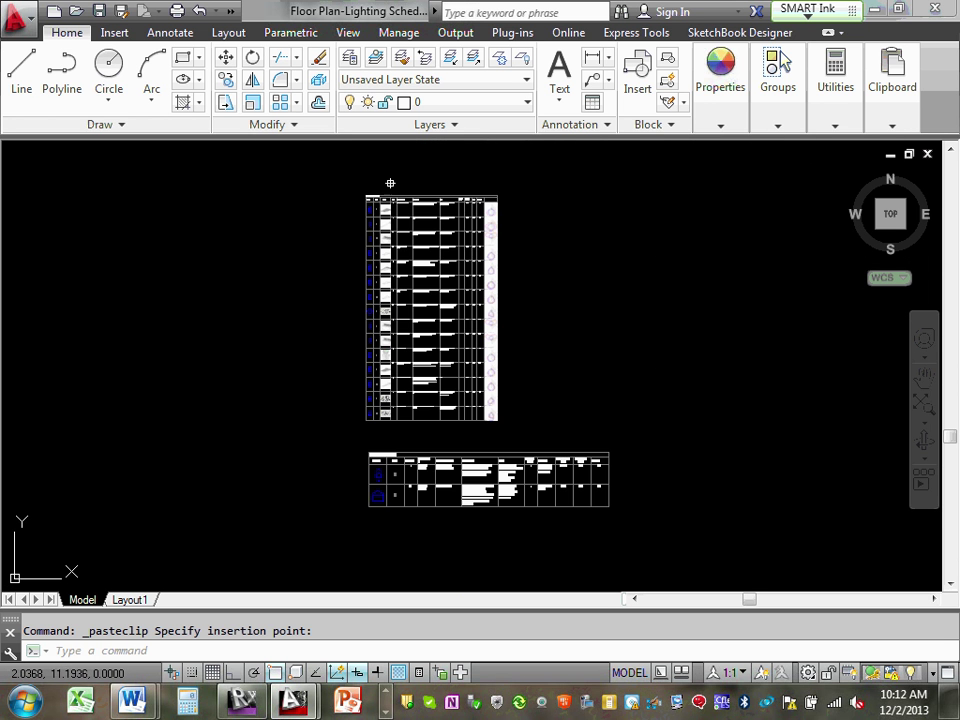
pyautogui.scroll(5, 390, 183)
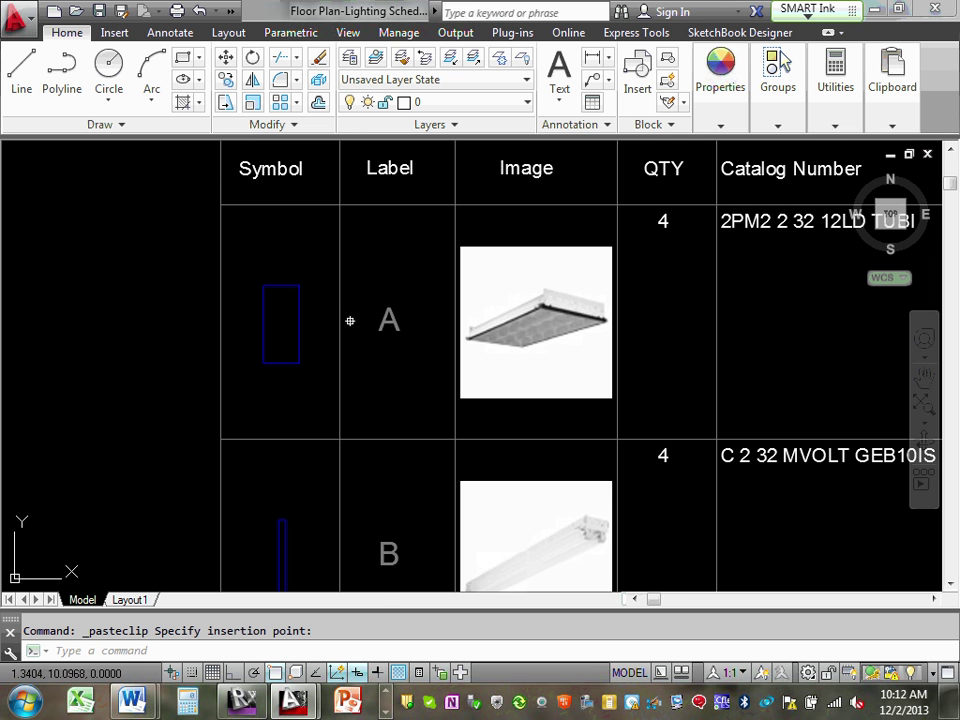
pyautogui.scroll(-4, 350, 321)
pyautogui.scroll(3, 289, 210)
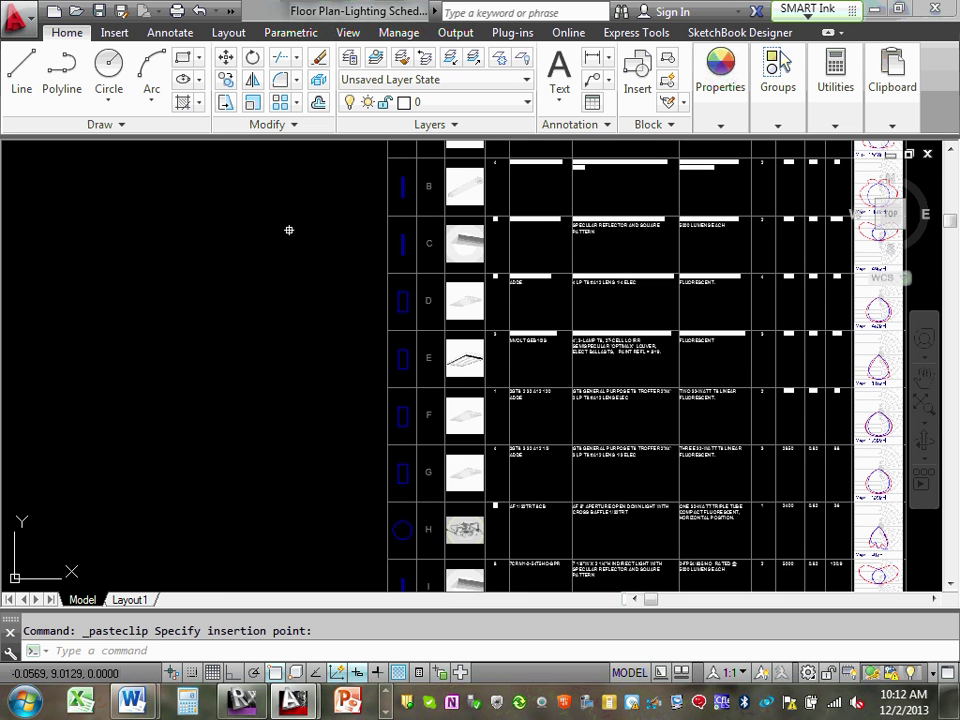
pyautogui.scroll(-5, 291, 241)
pyautogui.scroll(5, 345, 196)
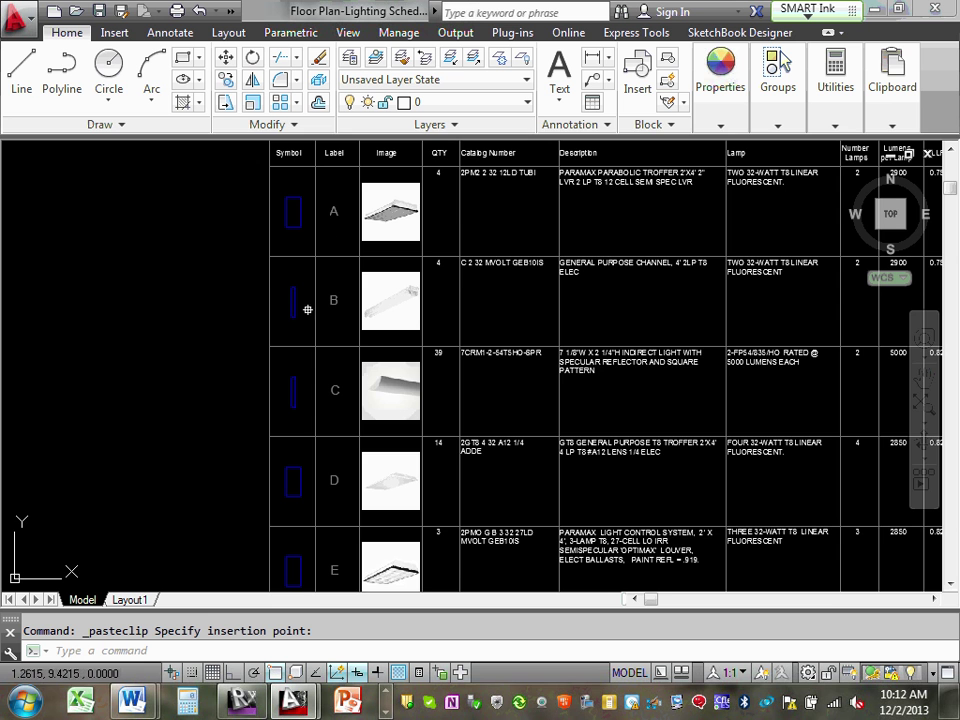
pyautogui.scroll(-5, 307, 309)
pyautogui.moveTo(189, 480); pyautogui.dragTo(306, 208, button='middle')
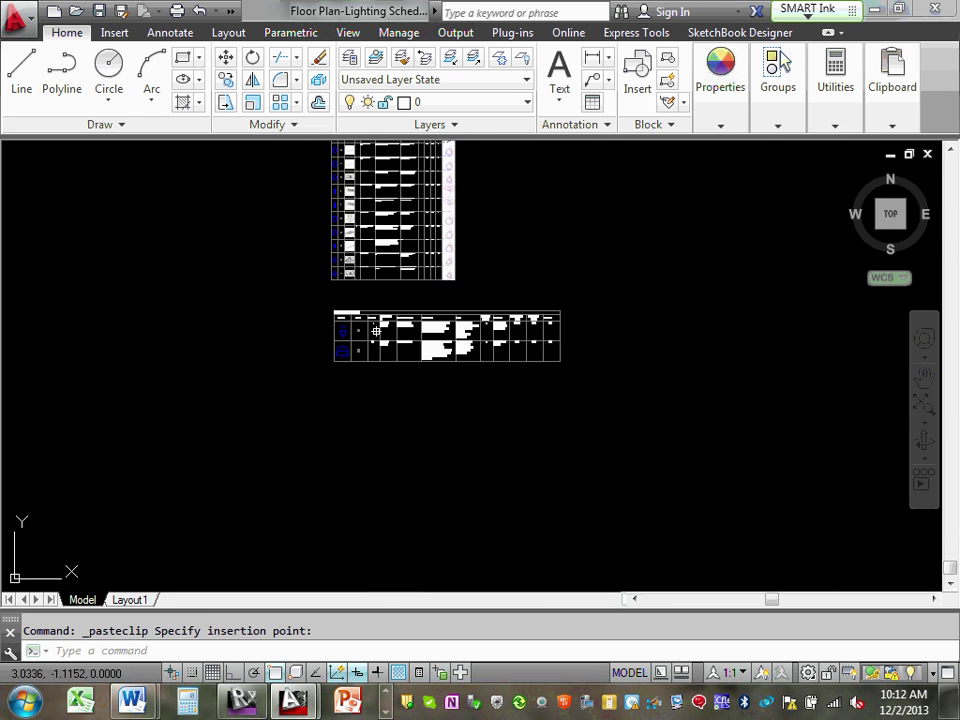
# Step: Compare the symbol and label sizes of exterior luminaires A and B with row O of the floor plan schedule
pyautogui.scroll(5, 376, 331)
pyautogui.moveTo(123, 269); pyautogui.dragTo(182, 336, button='middle')
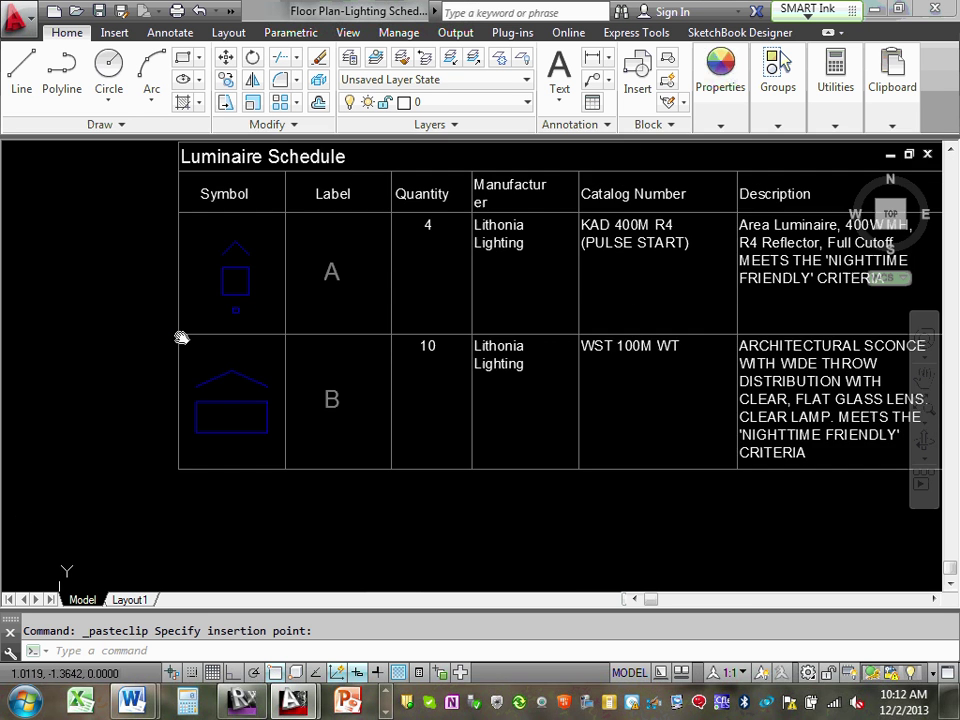
pyautogui.scroll(2, 190, 345)
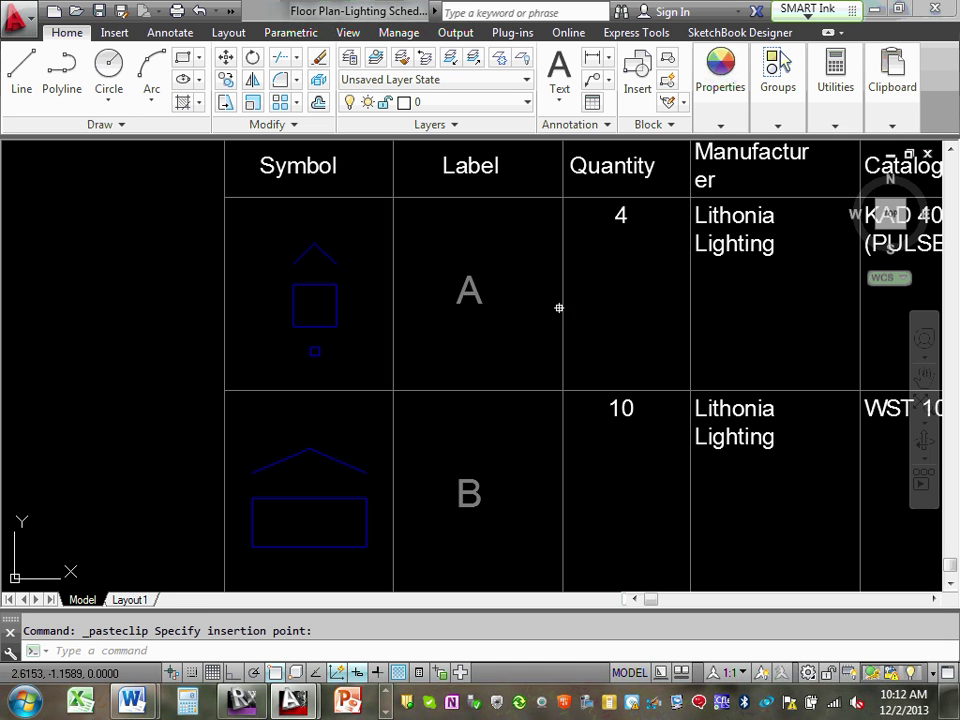
pyautogui.scroll(-4, 559, 307)
pyautogui.moveTo(506, 204); pyautogui.dragTo(551, 383, button='middle')
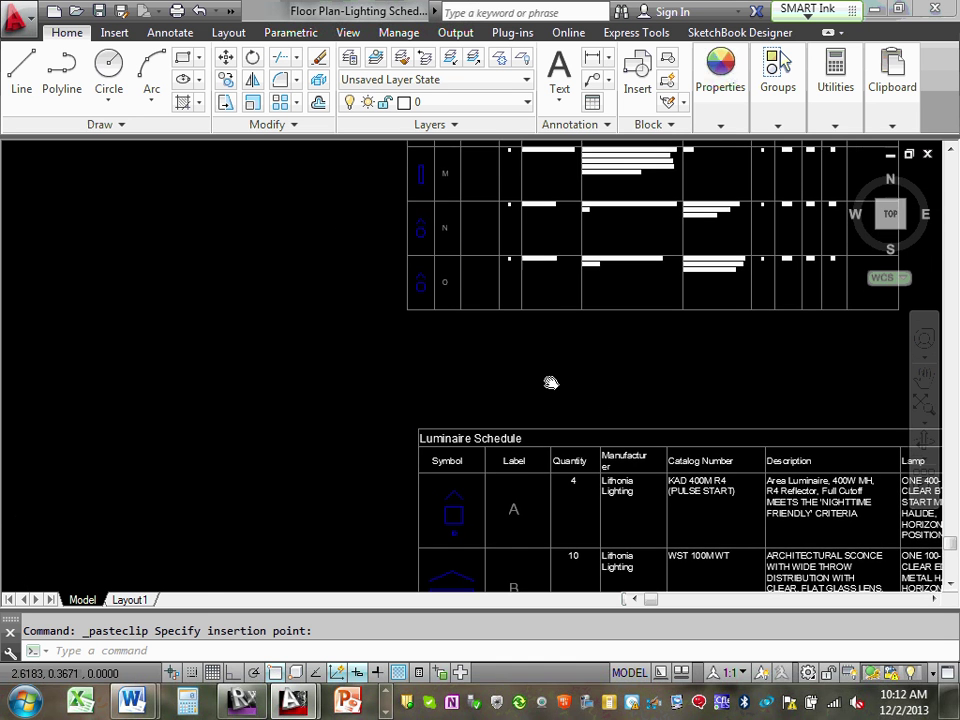
pyautogui.scroll(4, 437, 296)
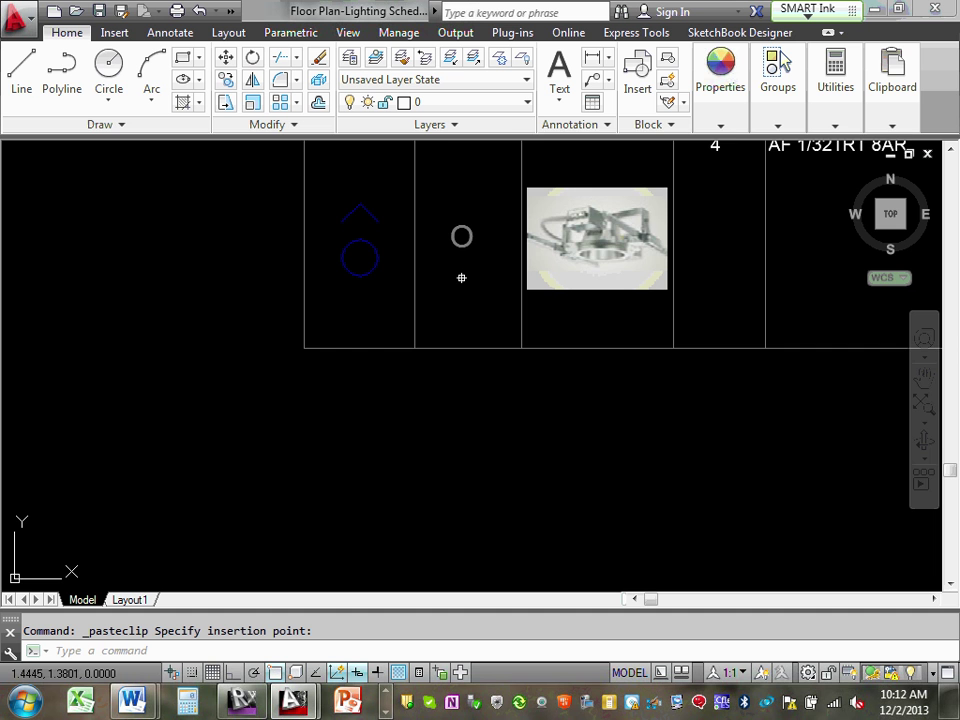
pyautogui.moveTo(461, 277)
pyautogui.mouseDown(button='middle')
pyautogui.moveTo(476, 336)
pyautogui.moveTo(466, 410)
pyautogui.mouseUp(button='middle')
pyautogui.scroll(-6, 466, 412)
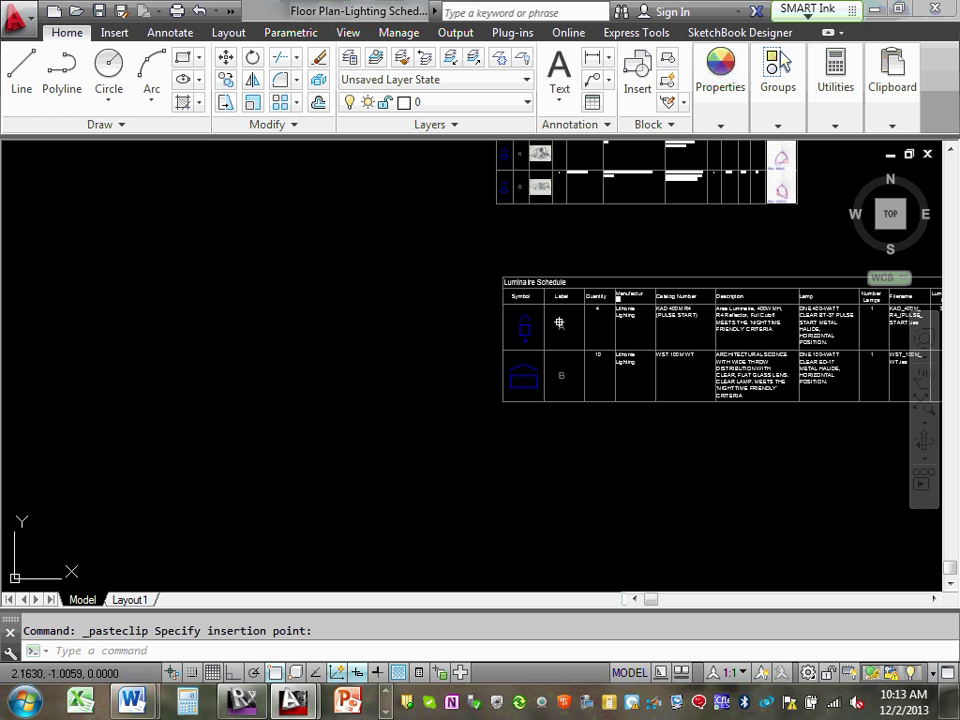
pyautogui.moveTo(555, 380)
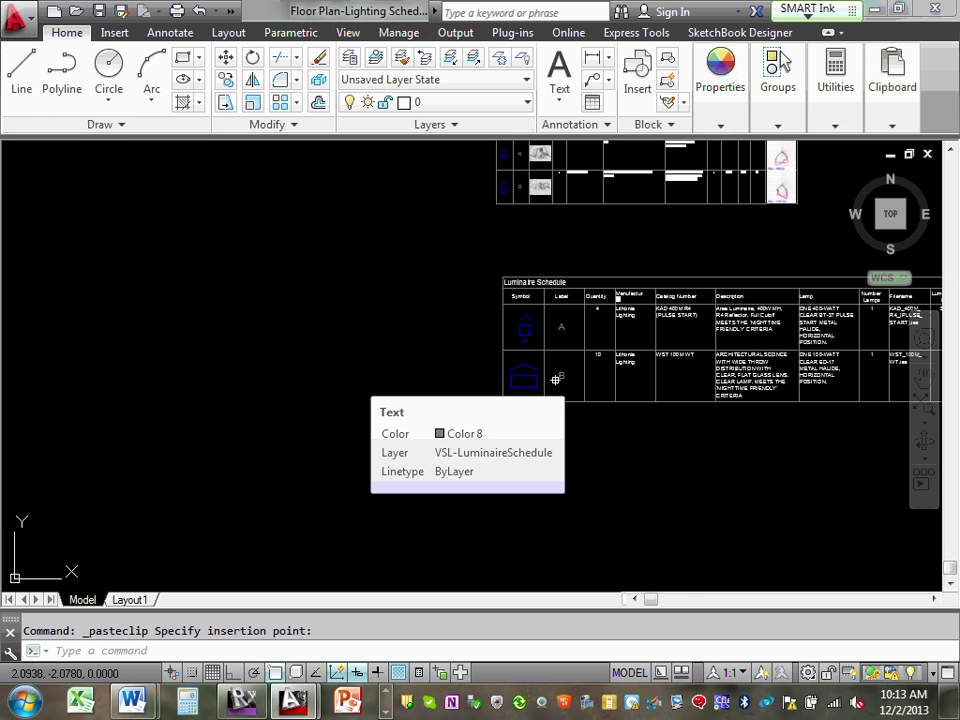
pyautogui.scroll(-4, 555, 380)
pyautogui.scroll(2, 740, 364)
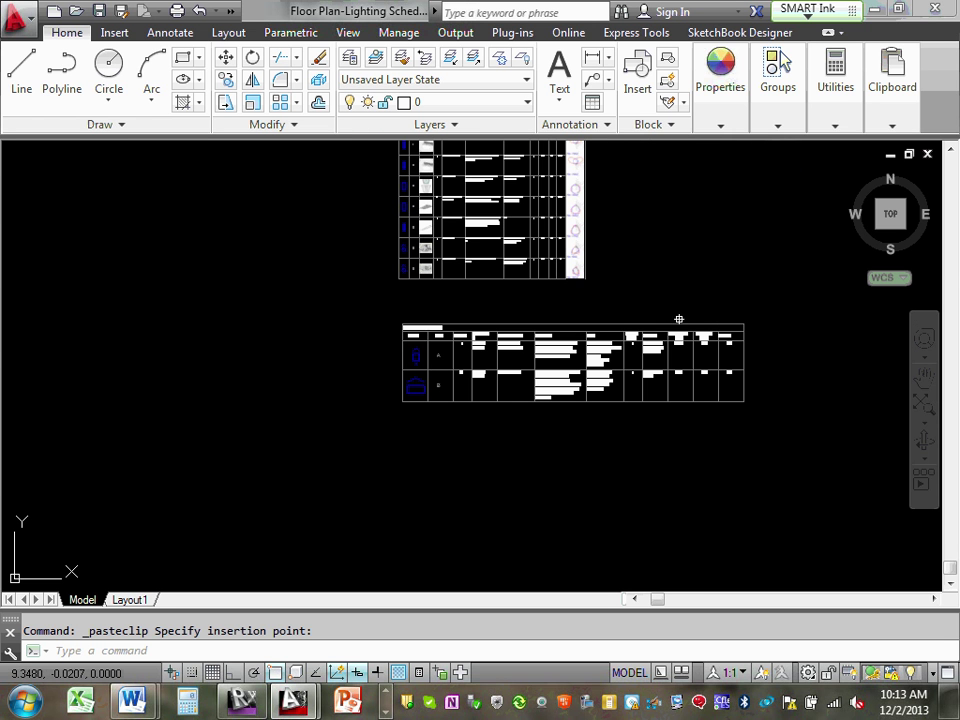
pyautogui.scroll(2, 422, 291)
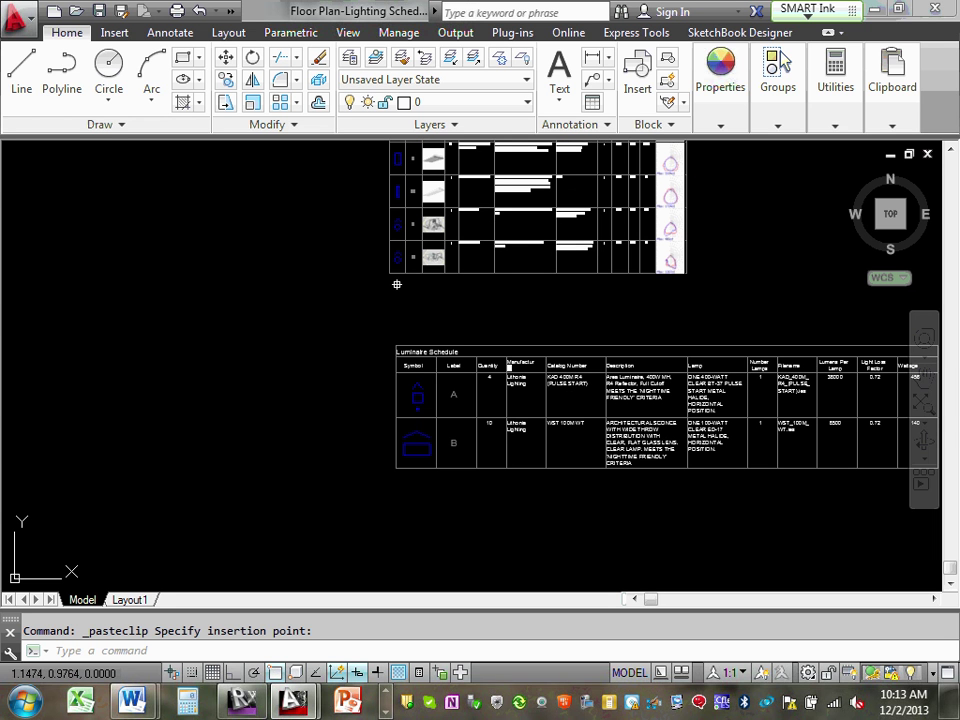
# Step: Scale the whole exterior luminaire schedule down by a factor of about 0.79 from its lower-left corner
pyautogui.click(252, 102)
pyautogui.scroll(-4, 353, 346)
pyautogui.click(357, 342)
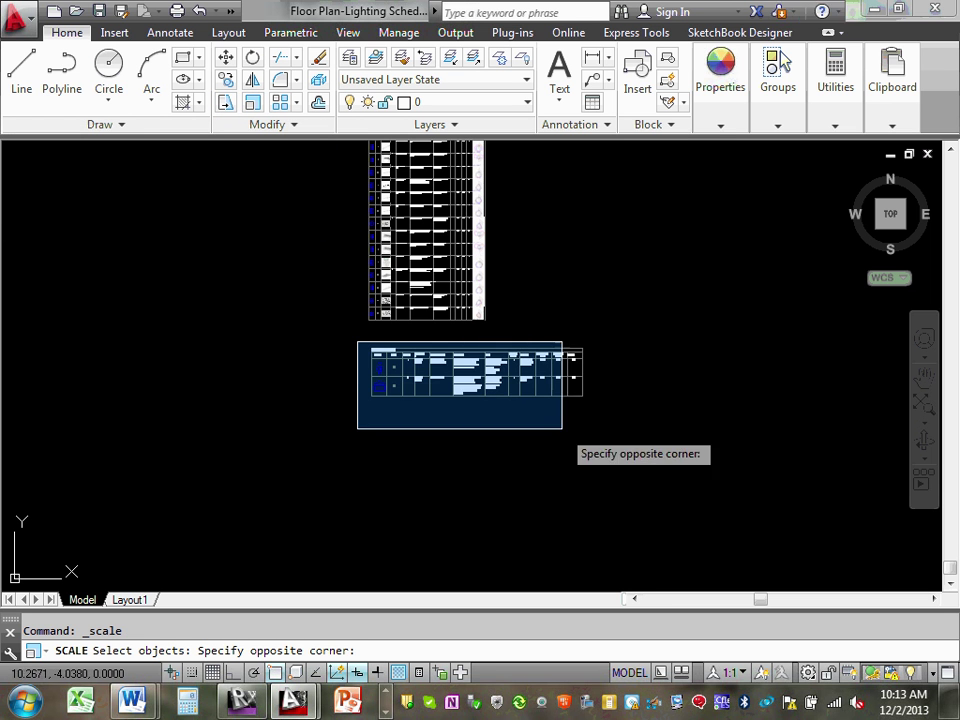
pyautogui.click(603, 421)
pyautogui.press('Return')
pyautogui.scroll(2, 381, 392)
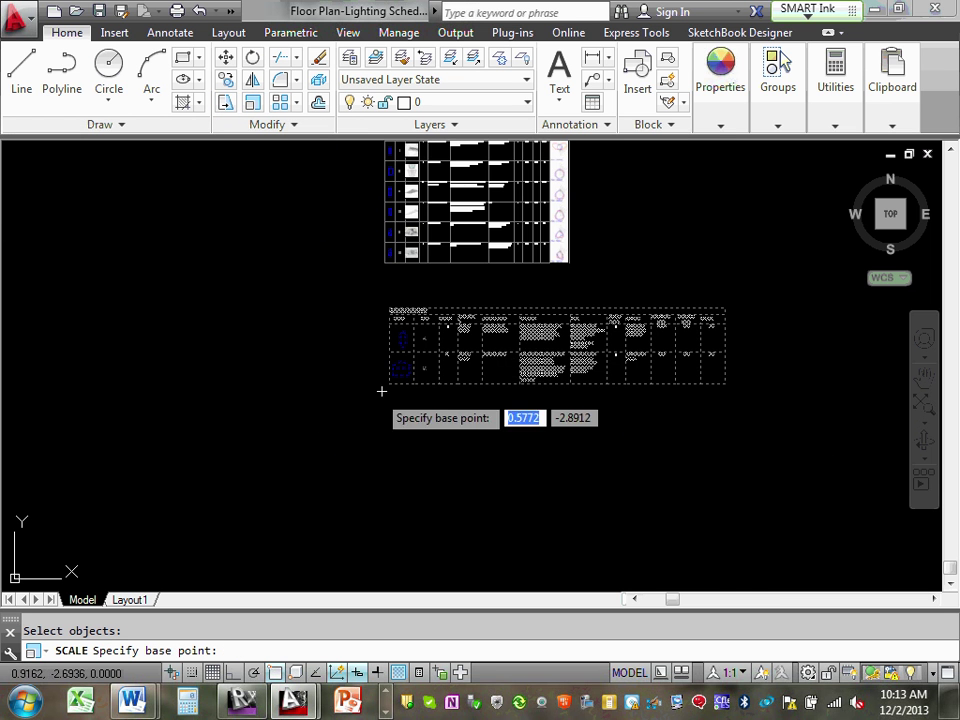
pyautogui.click(389, 383)
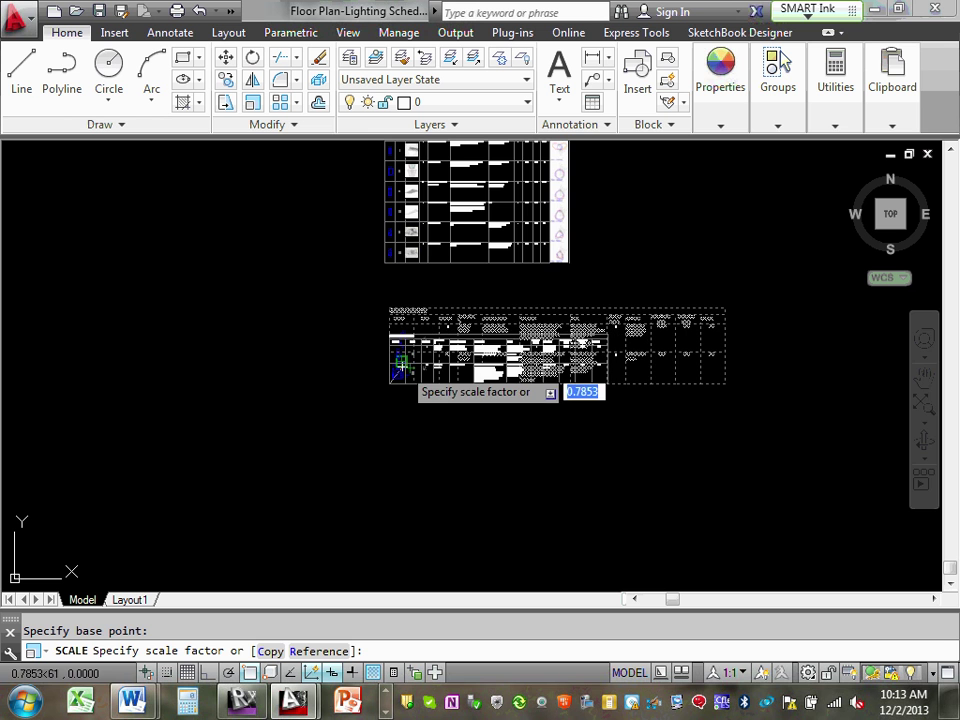
pyautogui.click(407, 371)
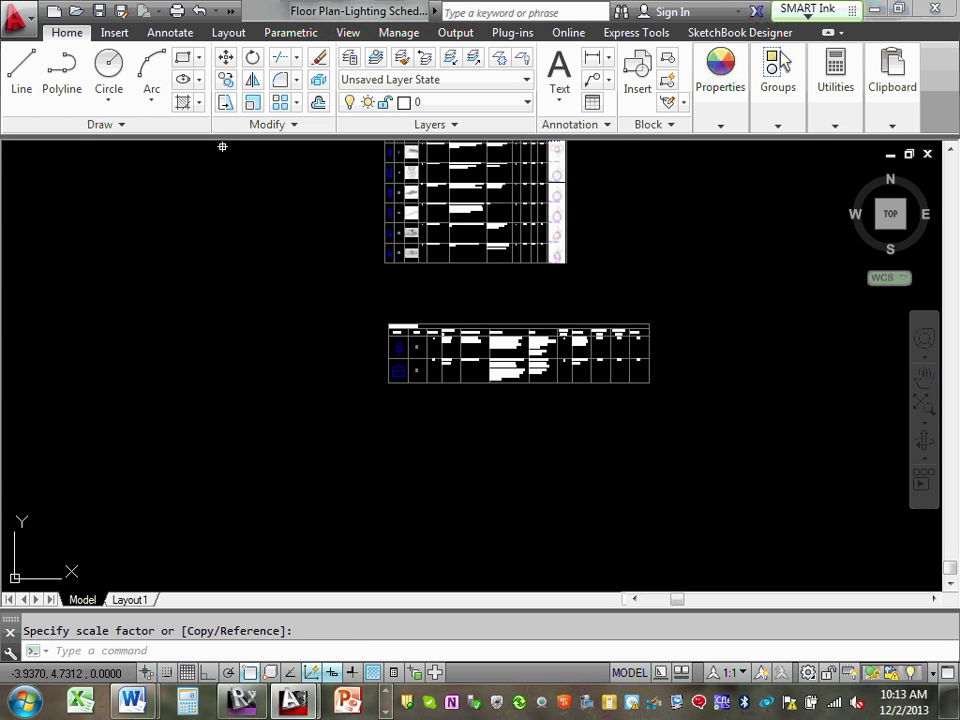
# Step: Check the reduced exterior schedule's text, cell borders and overall width against the floor plan schedule above it
pyautogui.scroll(4, 409, 343)
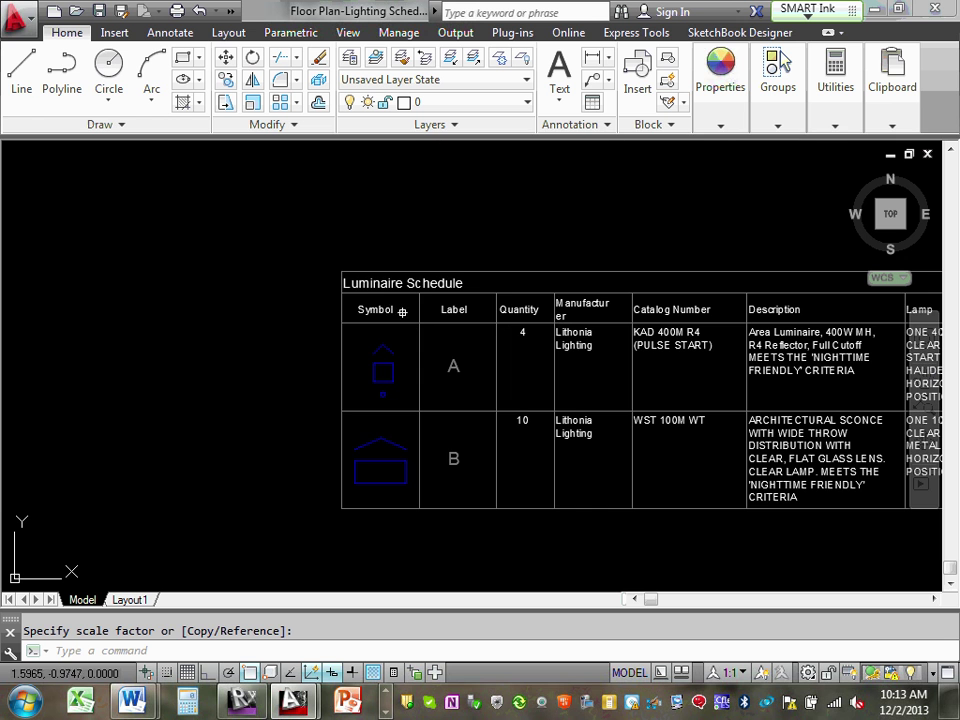
pyautogui.click(424, 297)
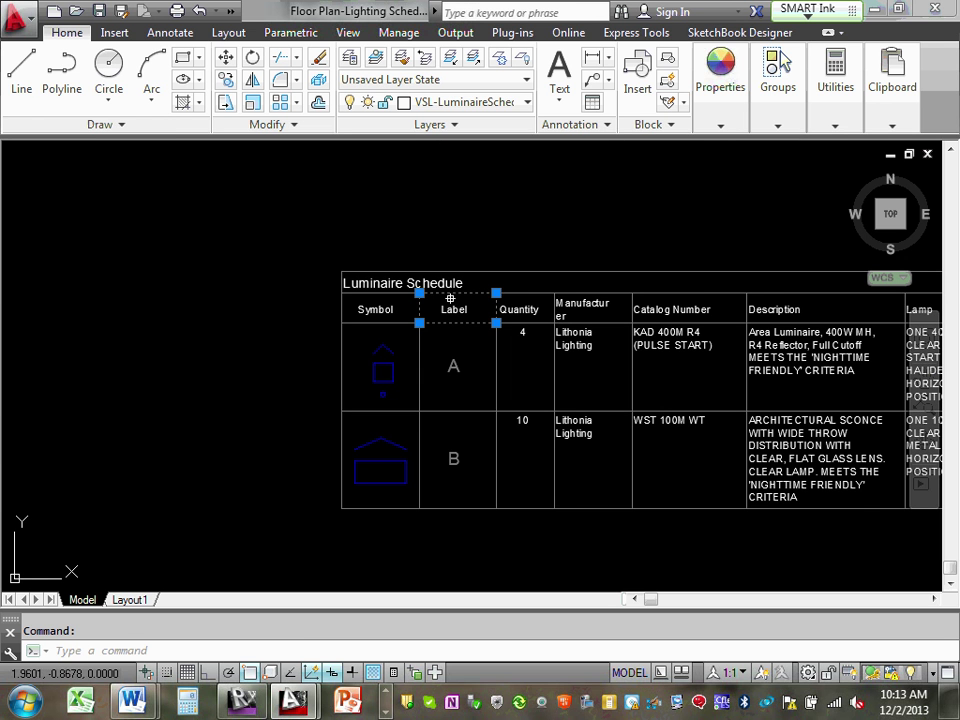
pyautogui.press('Escape')
pyautogui.scroll(-2, 379, 285)
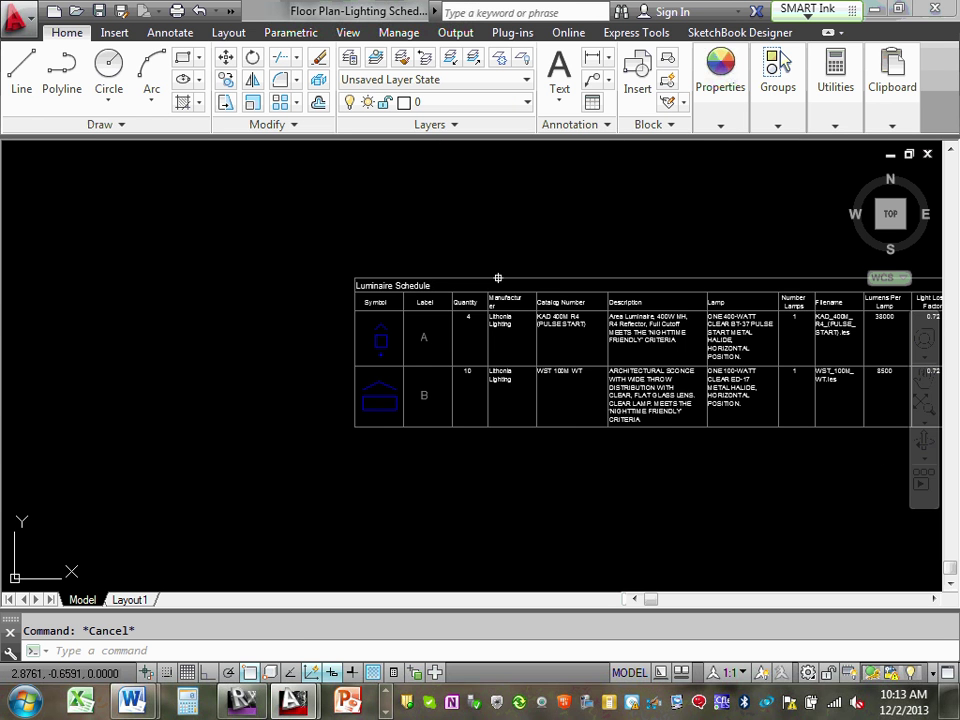
pyautogui.click(494, 279)
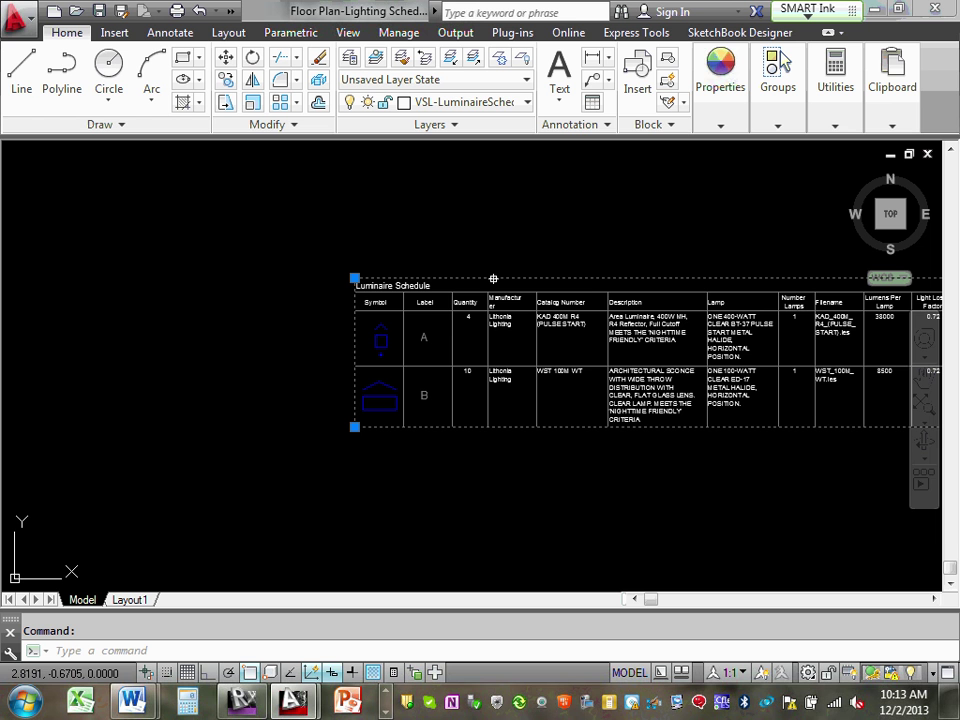
pyautogui.press('Escape')
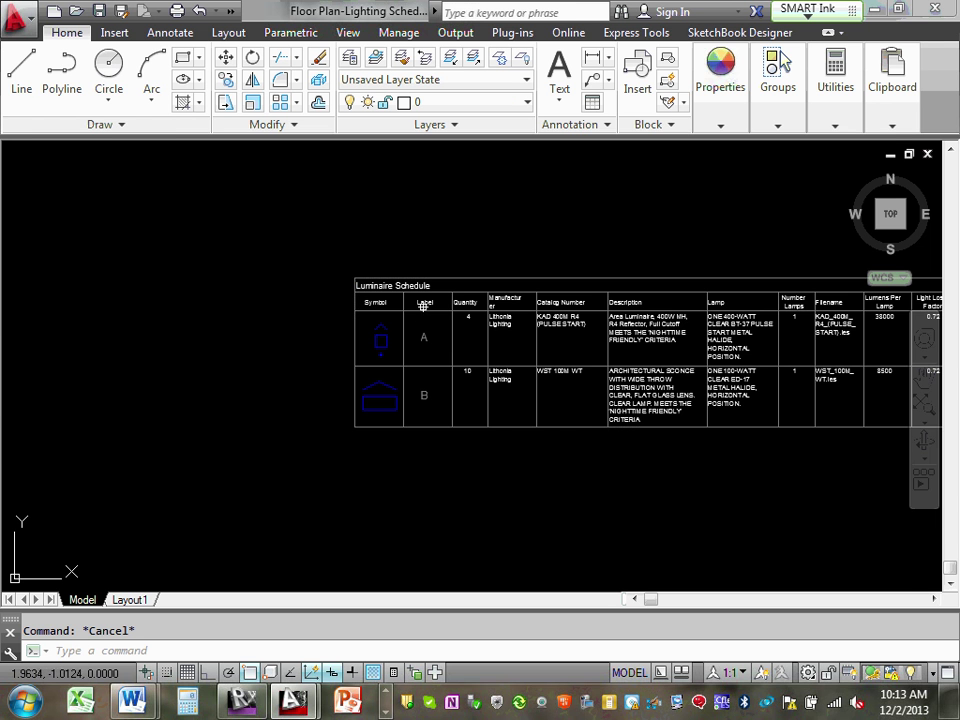
pyautogui.scroll(4, 426, 302)
pyautogui.scroll(-7, 418, 303)
pyautogui.scroll(4, 646, 313)
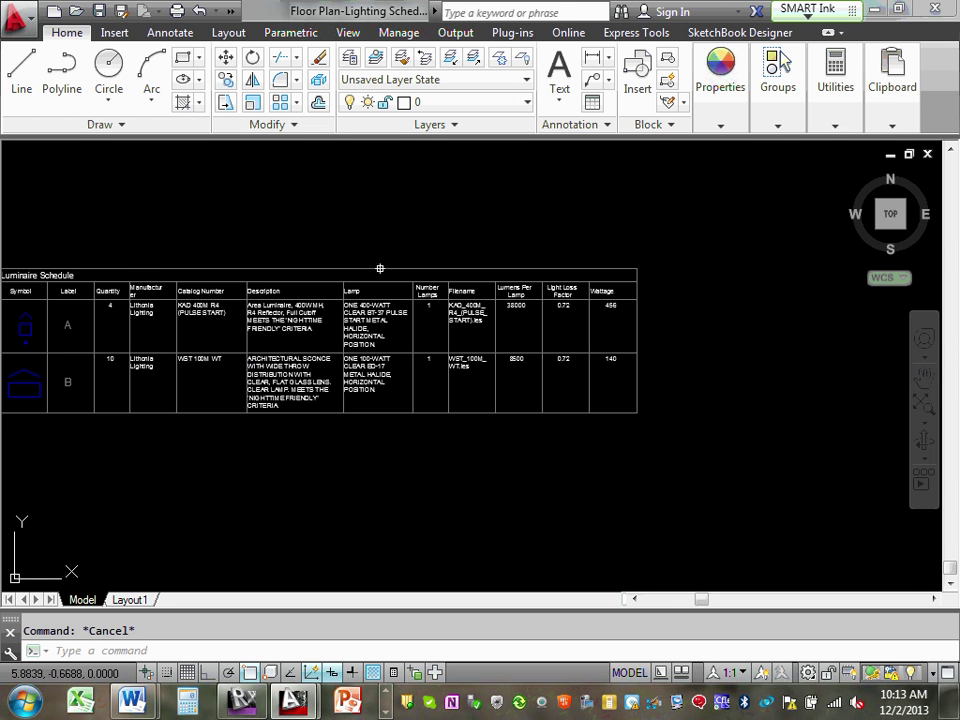
pyautogui.scroll(-4, 466, 313)
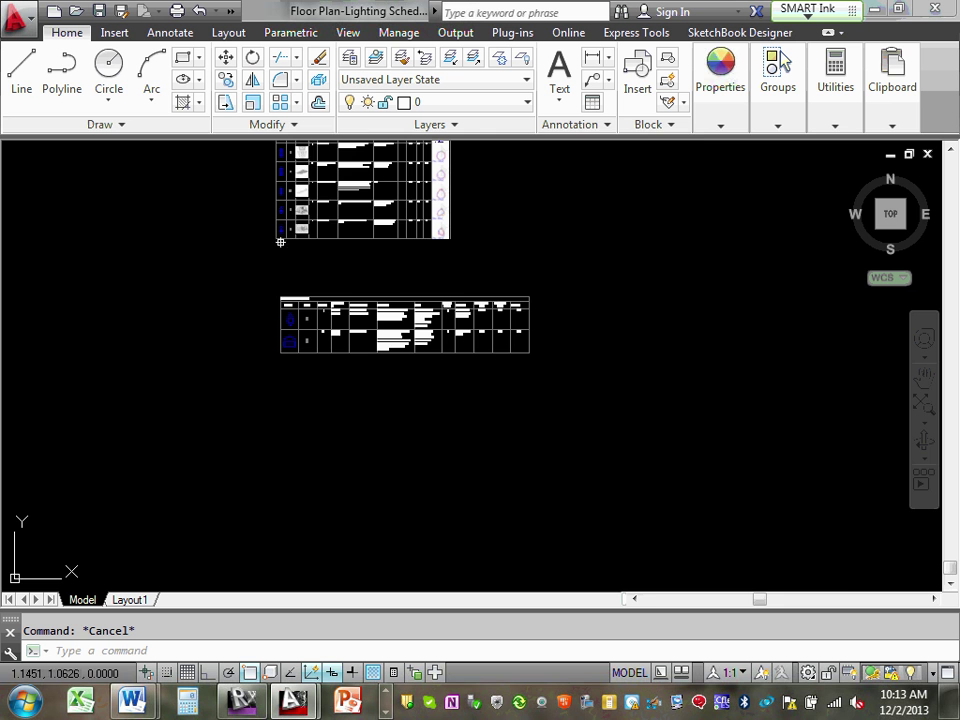
pyautogui.scroll(5, 281, 242)
pyautogui.moveTo(316, 264)
pyautogui.mouseDown(button='middle')
pyautogui.moveTo(313, 281)
pyautogui.moveTo(313, 259)
pyautogui.mouseUp(button='middle')
pyautogui.scroll(-3, 315, 262)
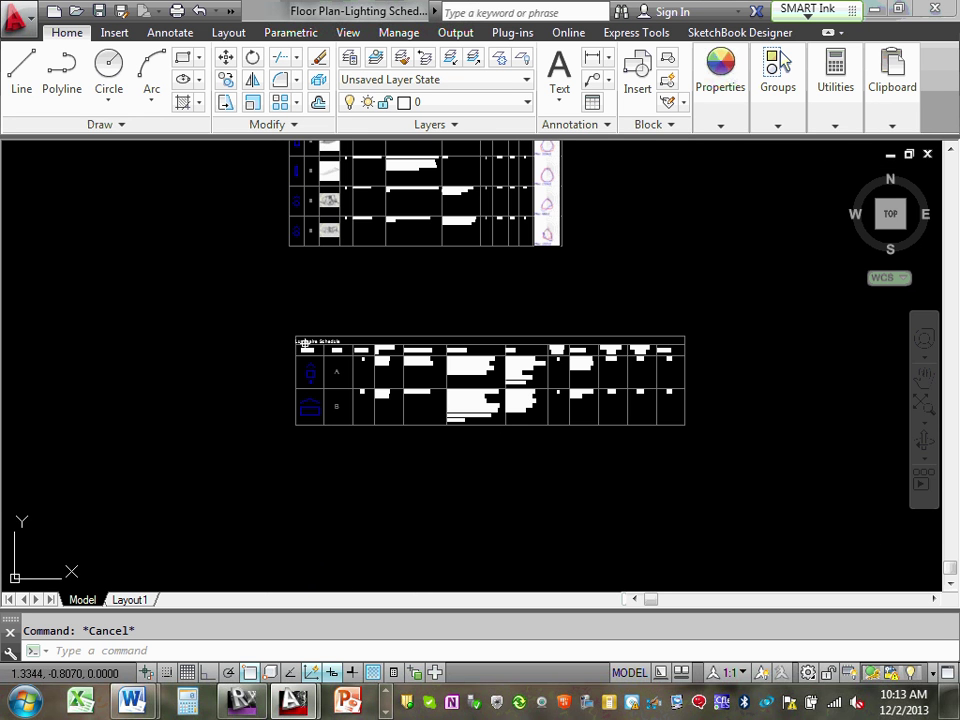
pyautogui.scroll(2, 298, 348)
pyautogui.scroll(-3, 296, 346)
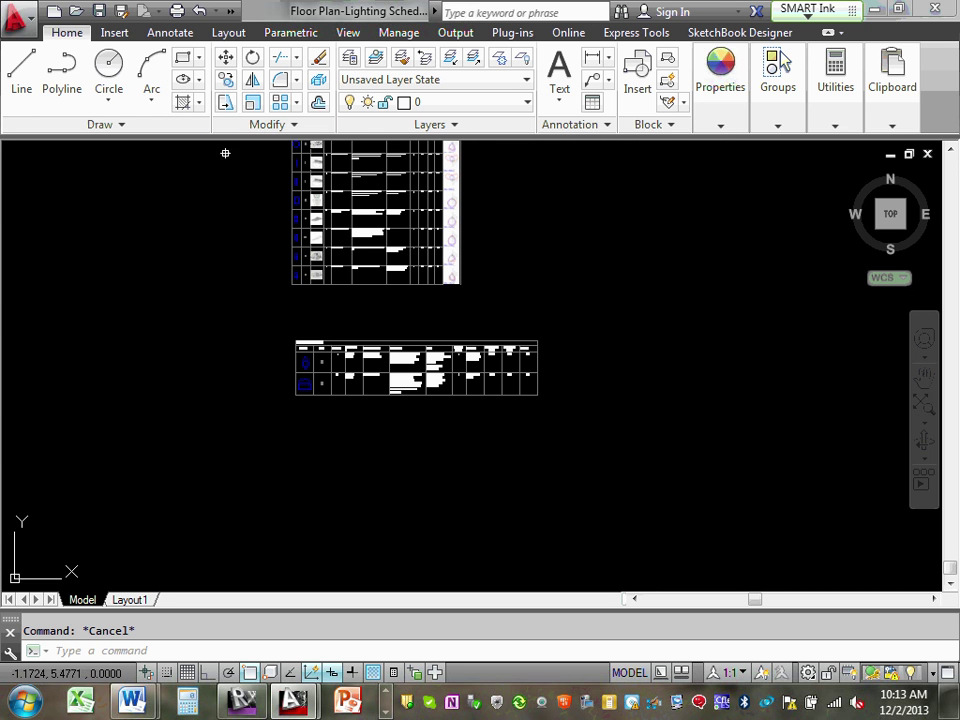
# Step: Scale the whole exterior luminaire schedule down again from its lower-left corner to roughly the floor plan schedule's width
pyautogui.click(254, 103)
pyautogui.click(259, 318)
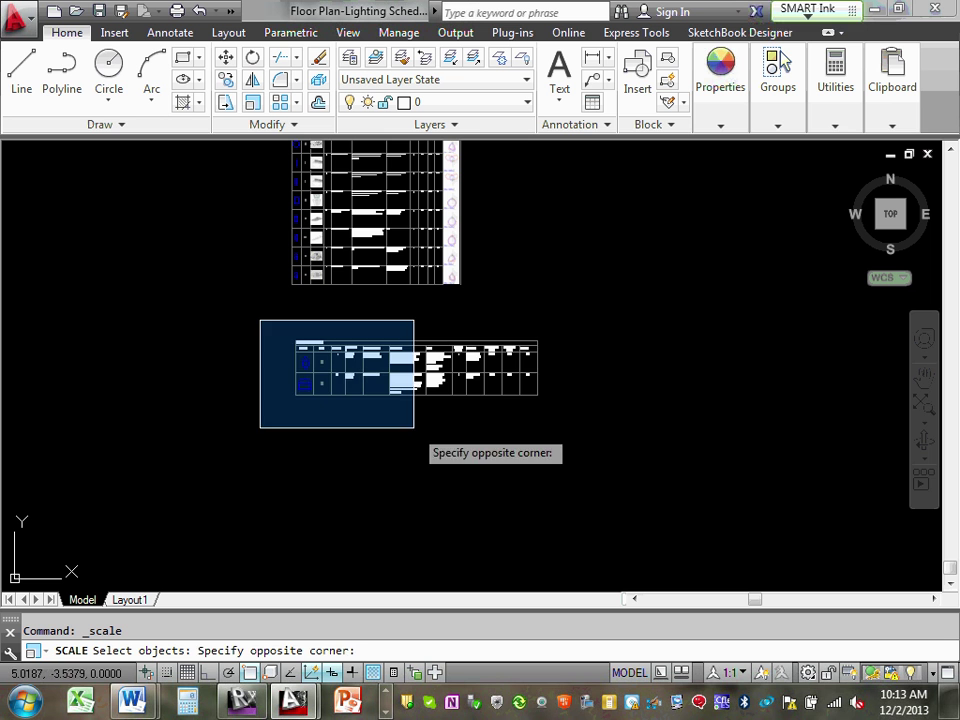
pyautogui.click(599, 422)
pyautogui.press('Return')
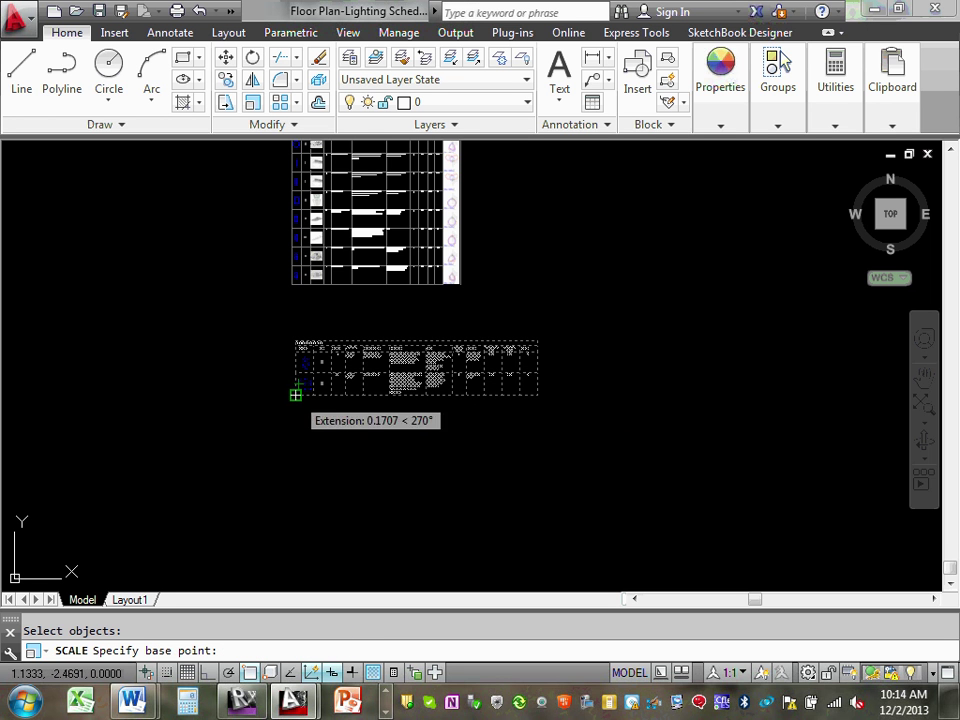
pyautogui.click(297, 394)
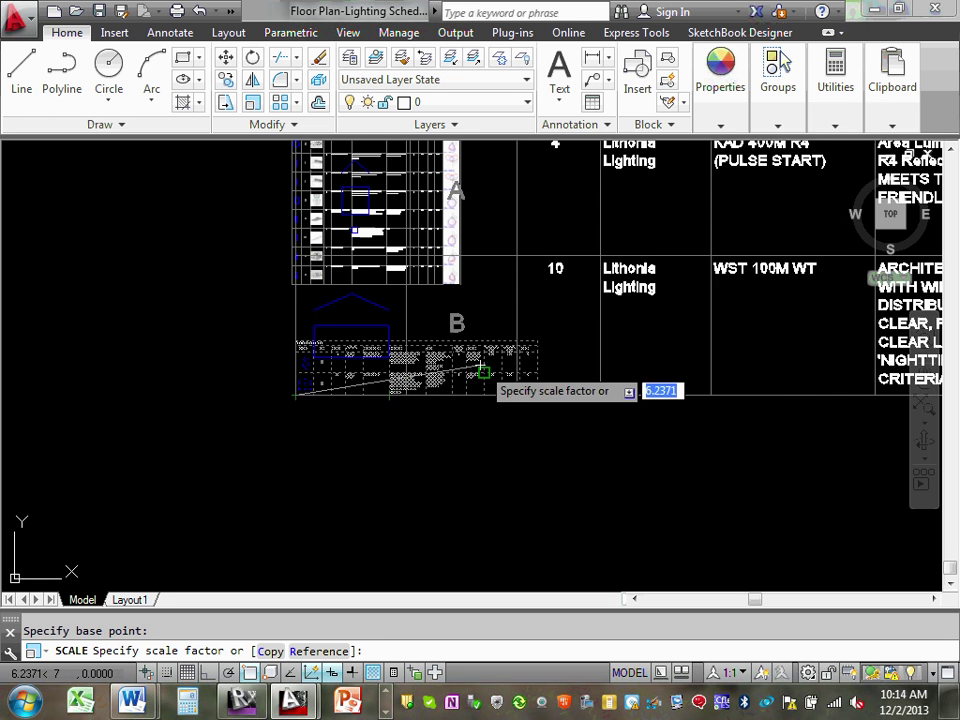
pyautogui.click(323, 387)
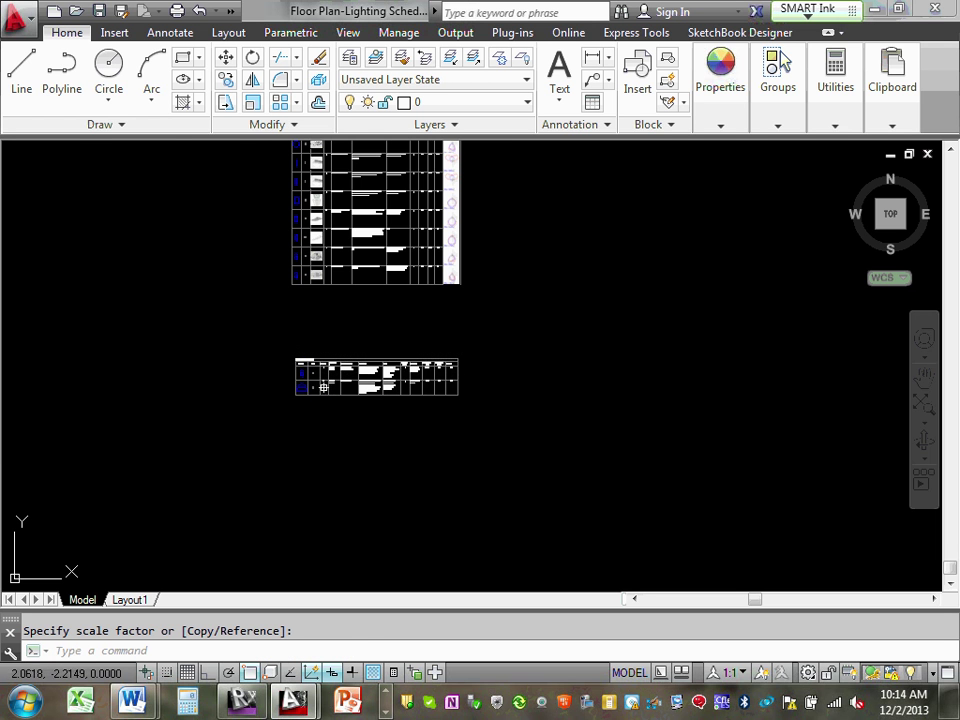
# Step: Move the exterior luminaire schedule up to just beneath row O of the floor plan schedule, with their left edges aligned
pyautogui.click(226, 57)
pyautogui.click(260, 337)
pyautogui.click(501, 419)
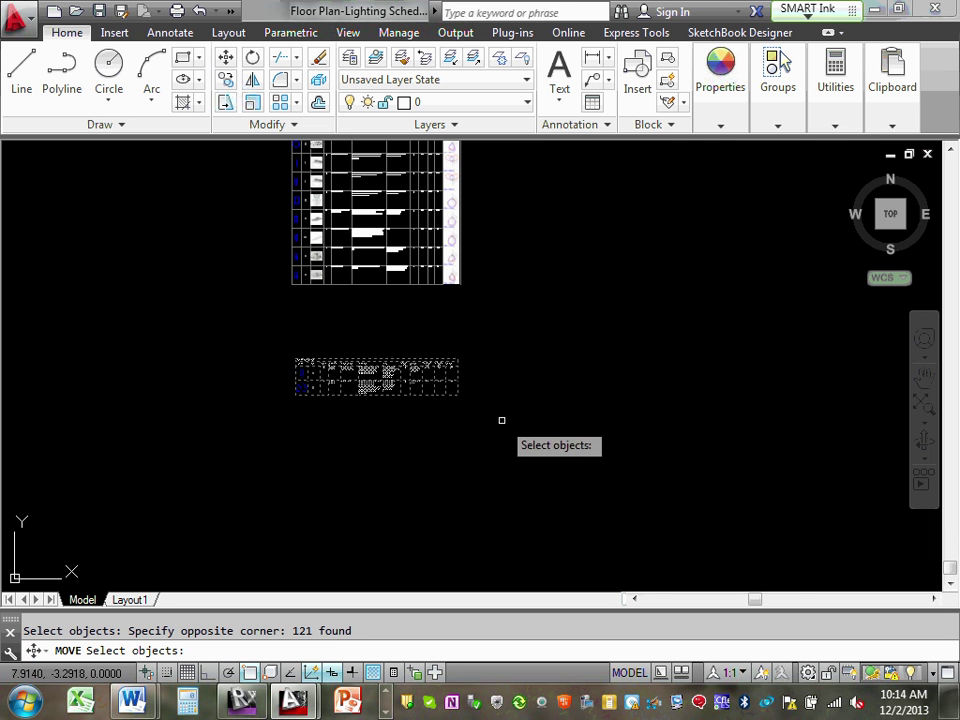
pyautogui.press('Return')
pyautogui.scroll(4, 320, 368)
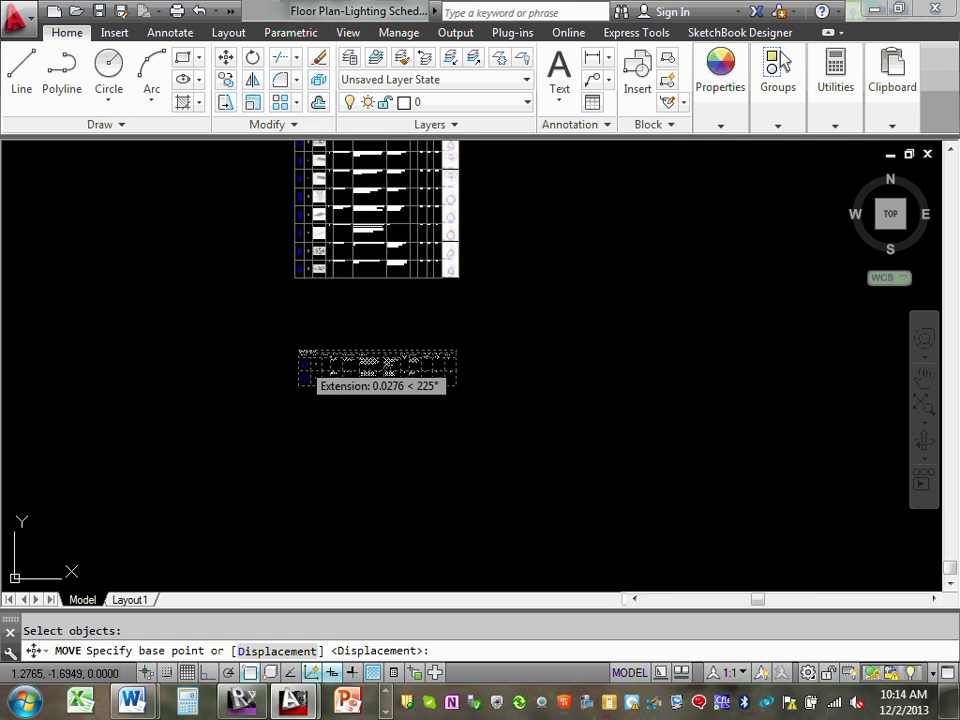
pyautogui.click(297, 286)
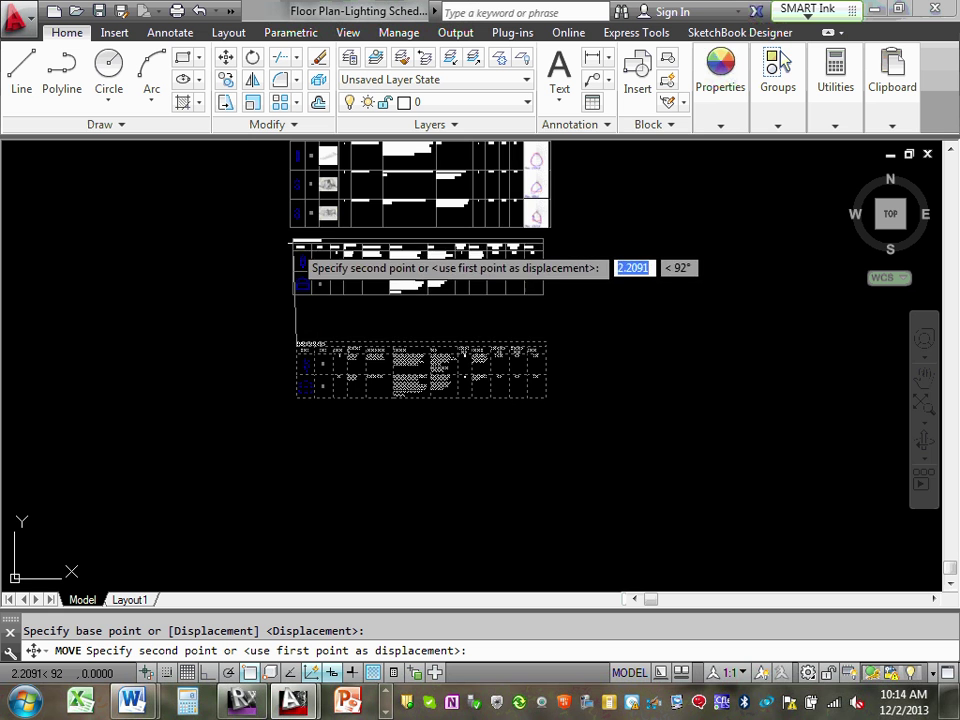
pyautogui.scroll(6, 328, 415)
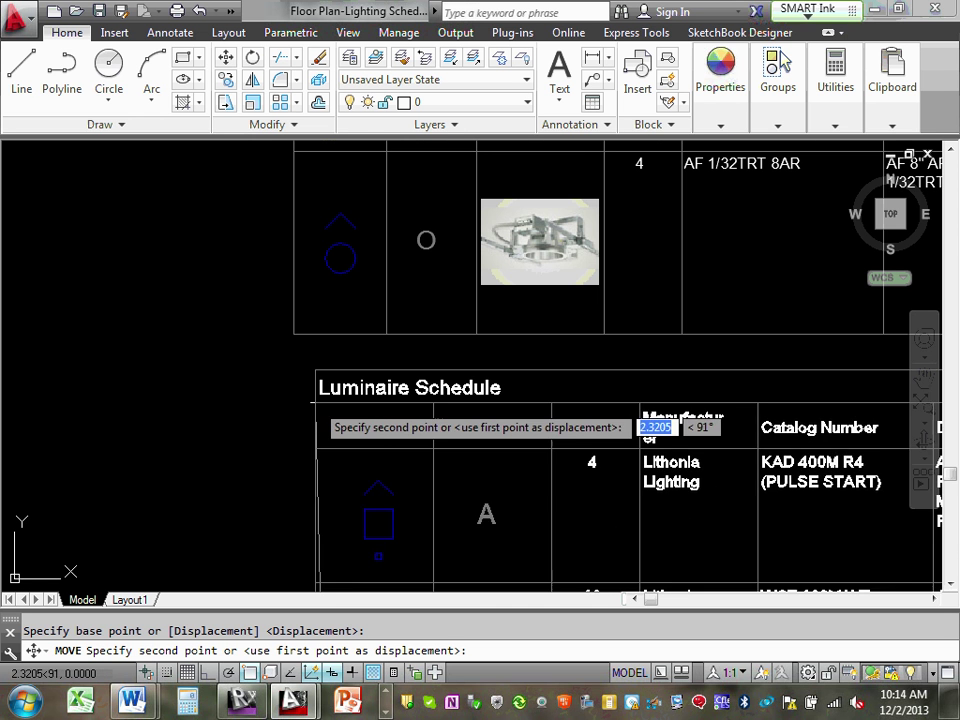
pyautogui.click(311, 407)
pyautogui.scroll(-6, 311, 407)
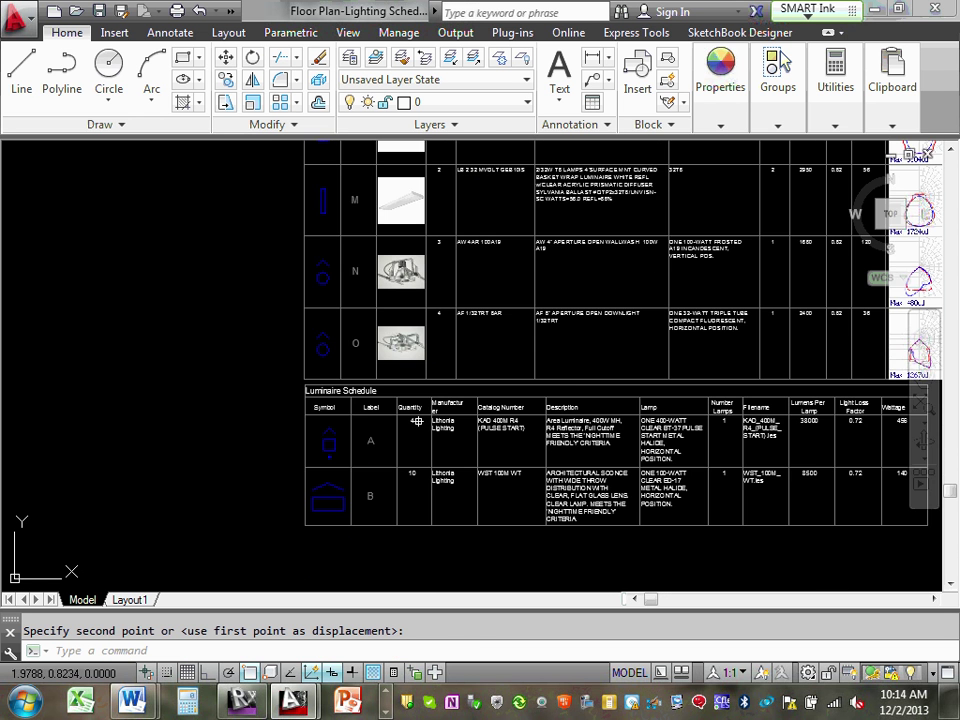
# Step: Compare the exterior schedule's right edge, columns and text size with the floor plan schedule's lower rows and polar graph column
pyautogui.scroll(2, 828, 410)
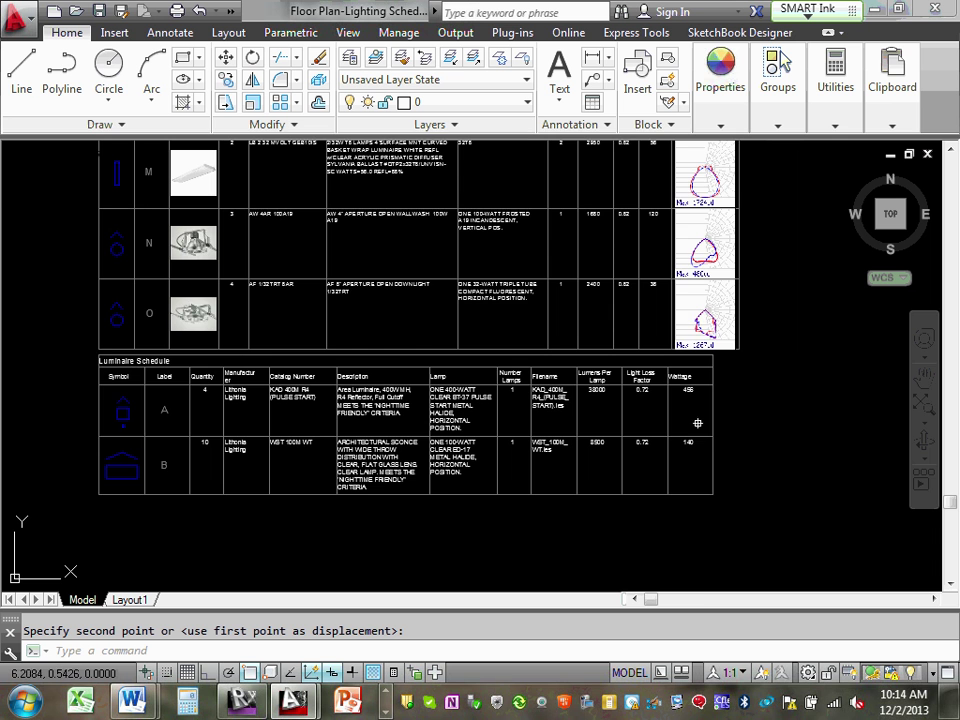
pyautogui.scroll(2, 697, 423)
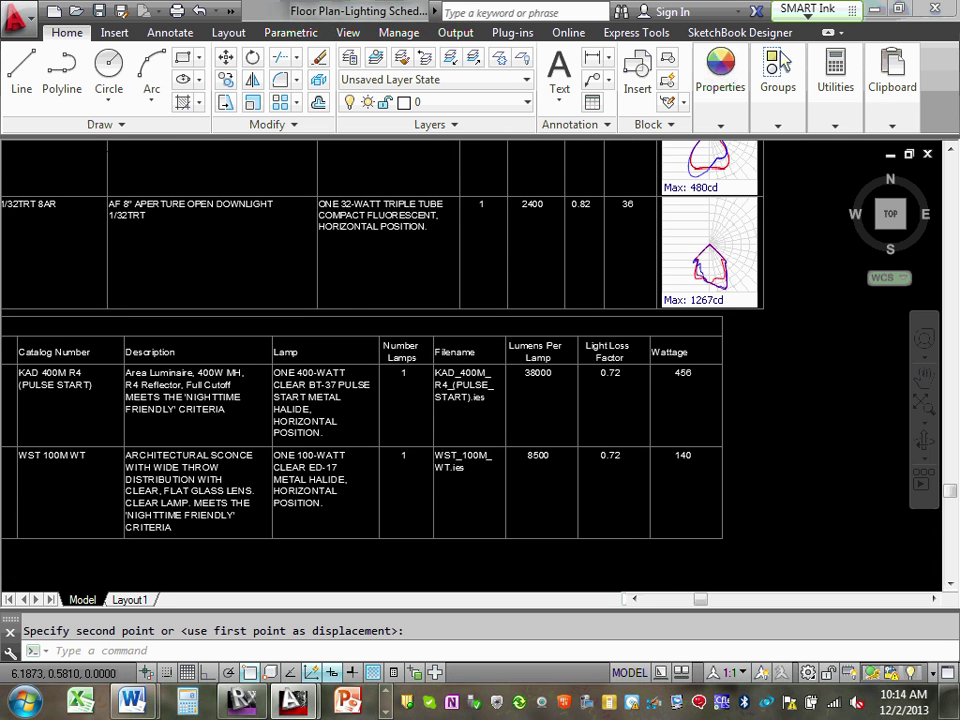
pyautogui.scroll(-3, 696, 422)
pyautogui.scroll(5, 718, 285)
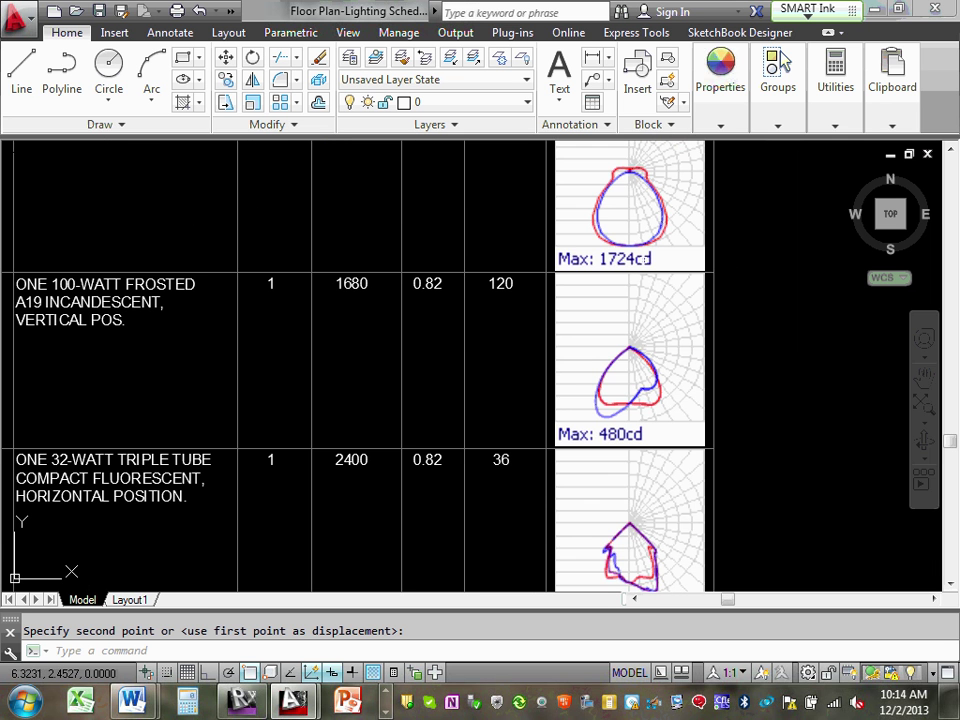
pyautogui.scroll(-5, 635, 300)
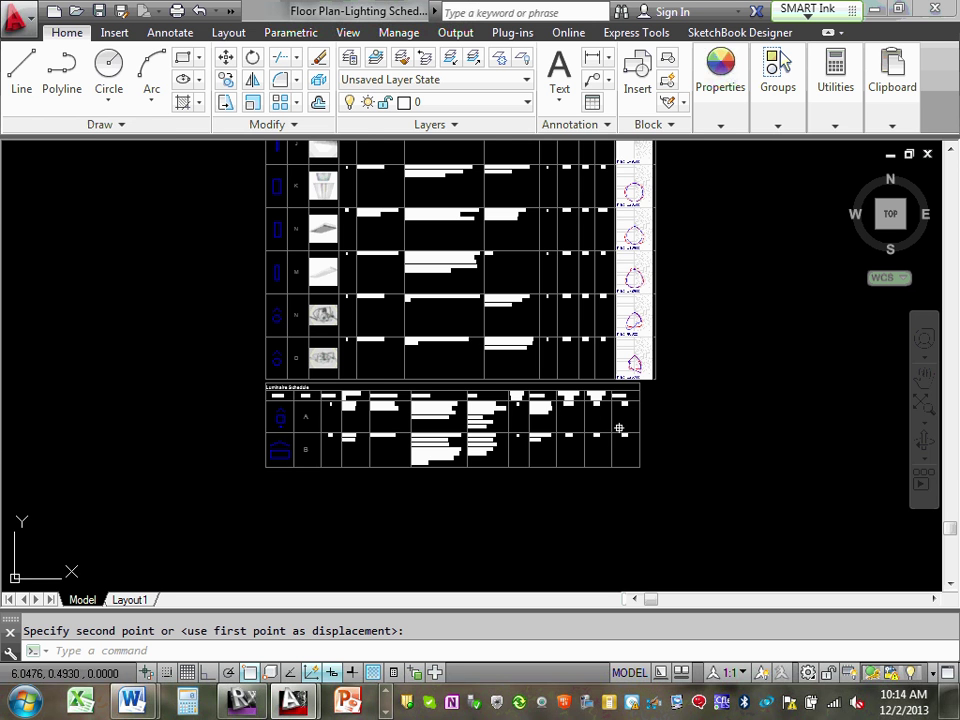
pyautogui.scroll(4, 619, 428)
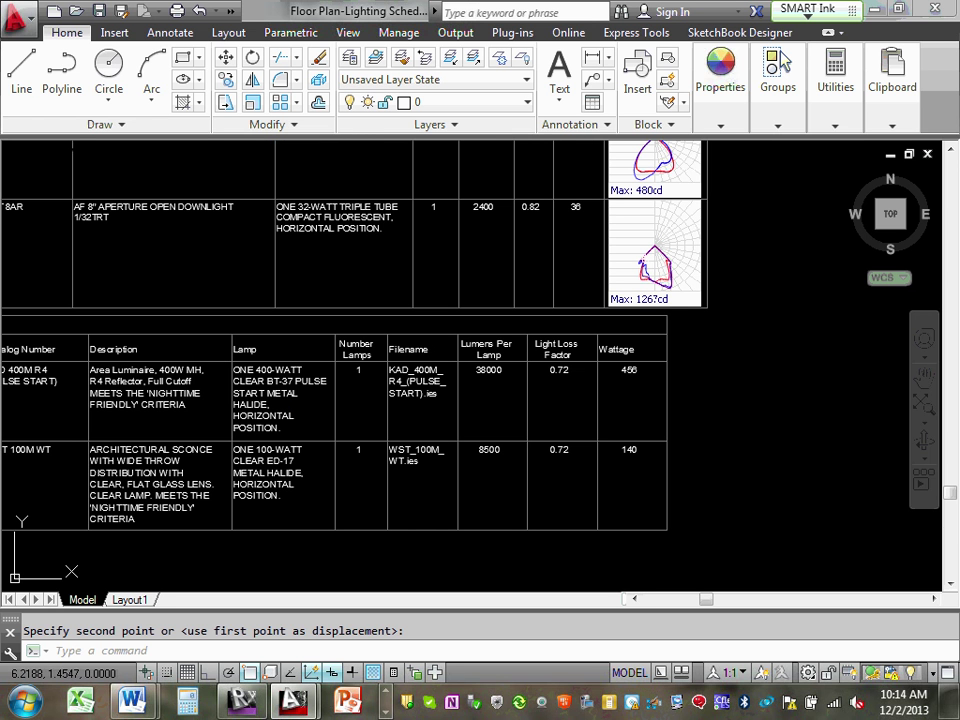
pyautogui.click(650, 221)
pyautogui.click(630, 222)
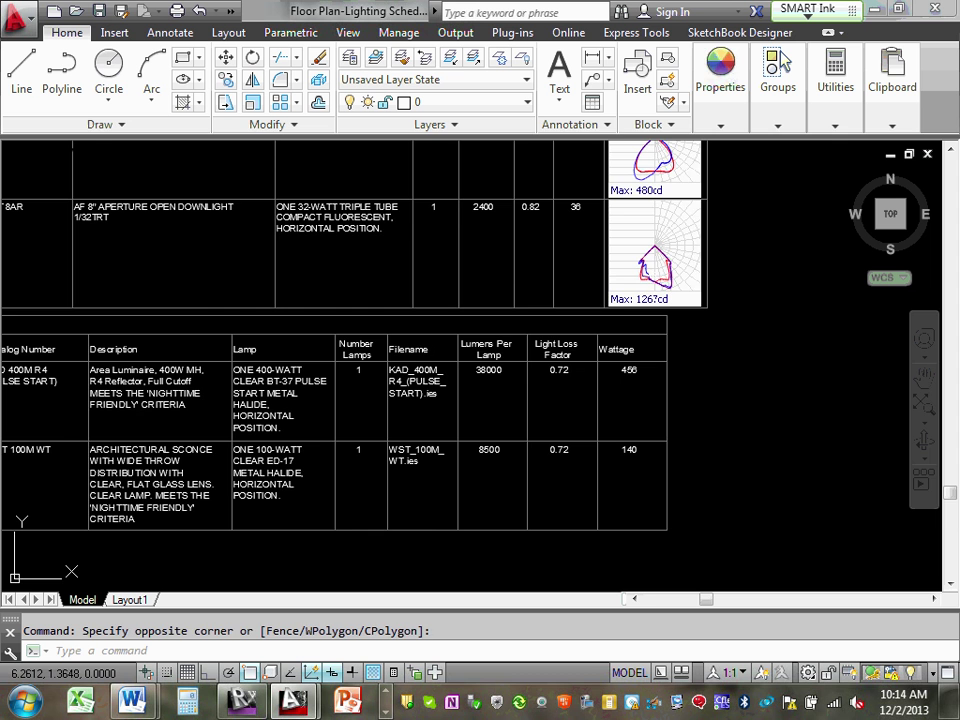
pyautogui.press('Escape')
pyautogui.scroll(-10, 690, 330)
pyautogui.moveTo(707, 212); pyautogui.dragTo(743, 410, button='middle')
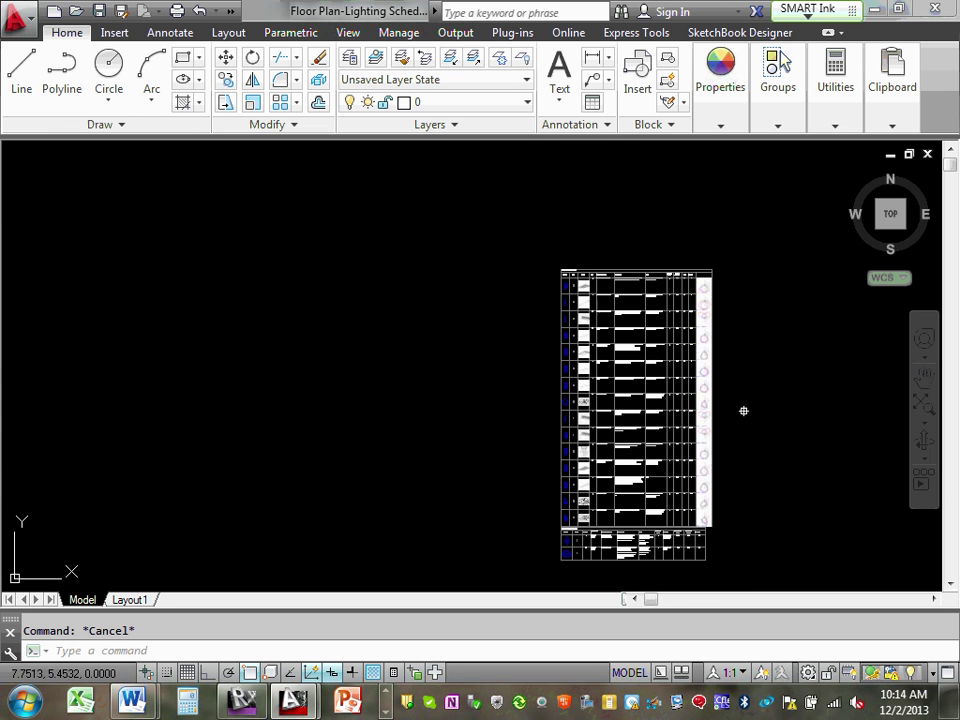
# Step: Delete the polar graph image of luminaire A from the last column of the floor plan schedule
pyautogui.scroll(6, 743, 410)
pyautogui.click(625, 268)
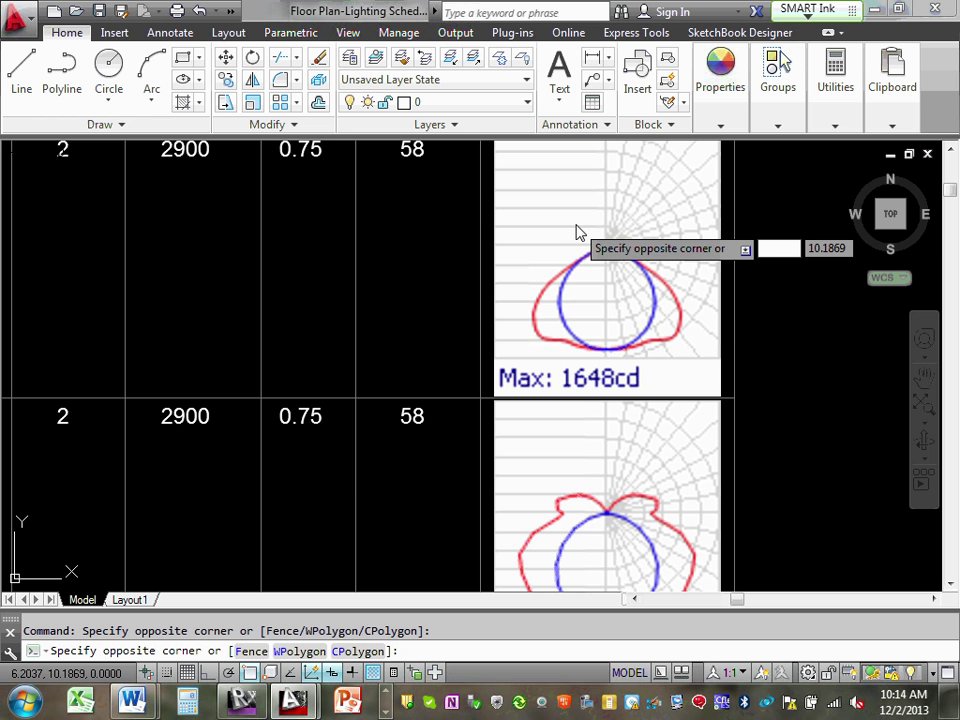
pyautogui.click(568, 193)
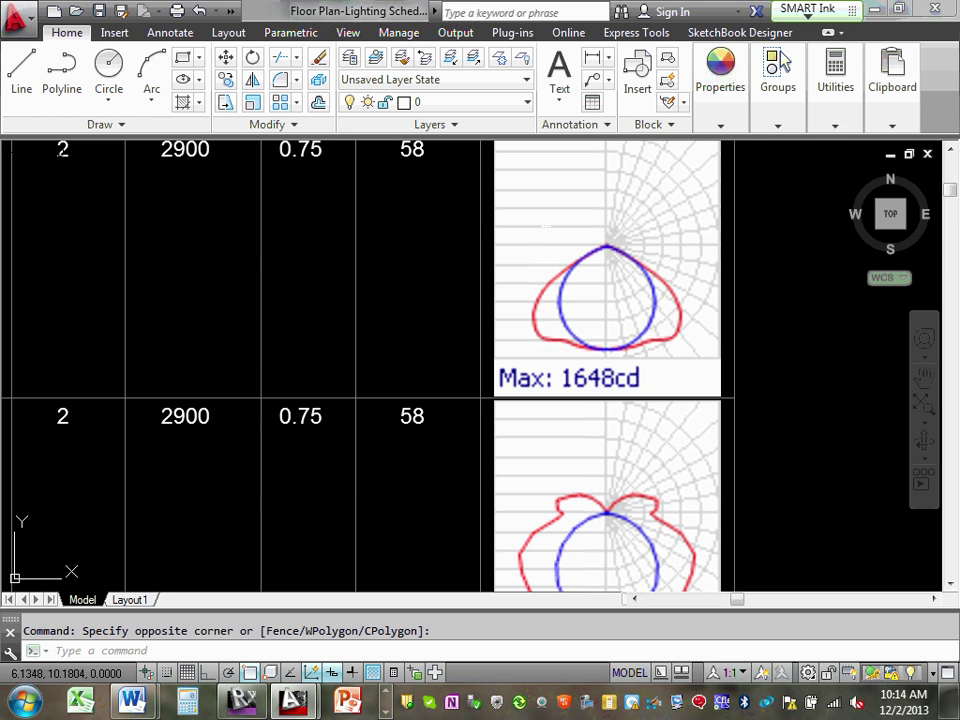
pyautogui.scroll(-8, 568, 193)
pyautogui.scroll(4, 540, 207)
pyautogui.click(531, 232)
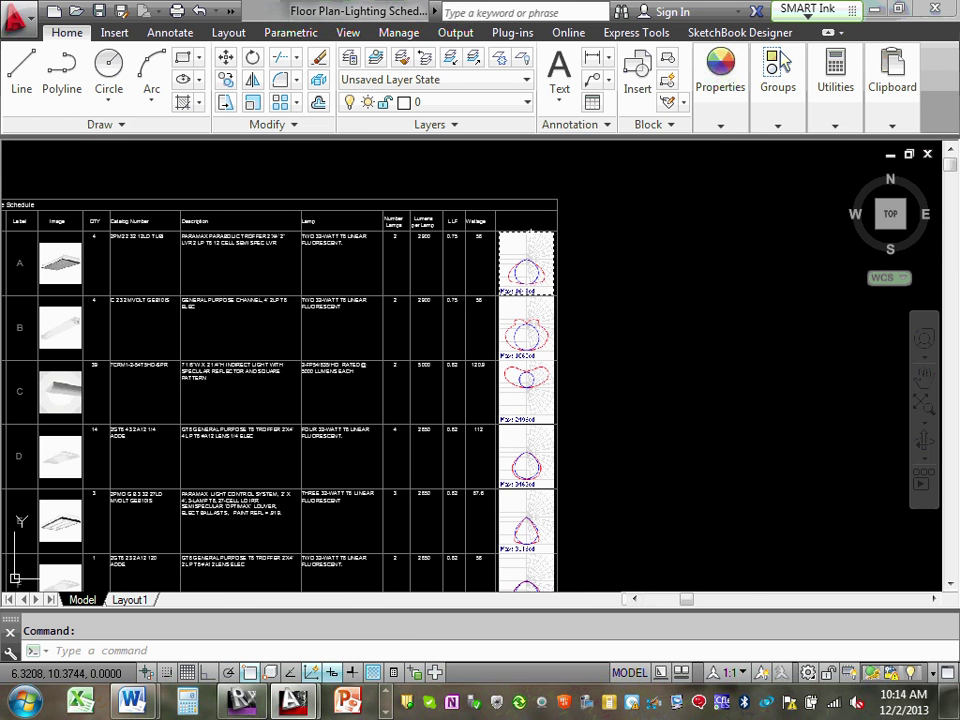
pyautogui.press('Delete')
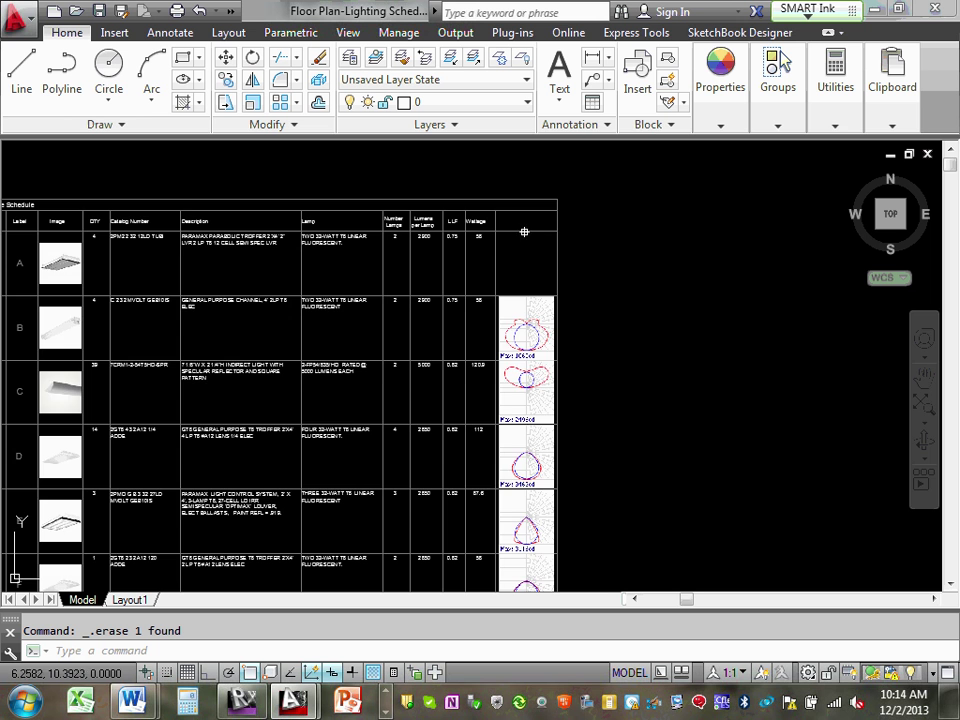
# Step: Delete luminaire B's polar graph image together with the cell borders of rows A and B in the last column
pyautogui.scroll(-5, 524, 290)
pyautogui.scroll(5, 524, 318)
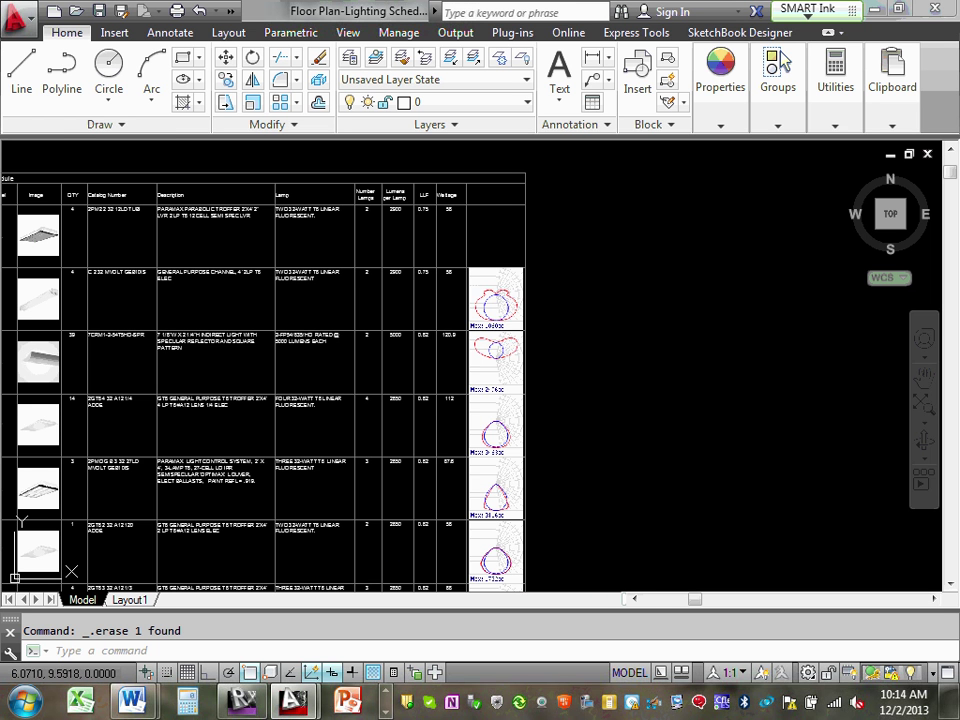
pyautogui.click(489, 279)
pyautogui.click(472, 261)
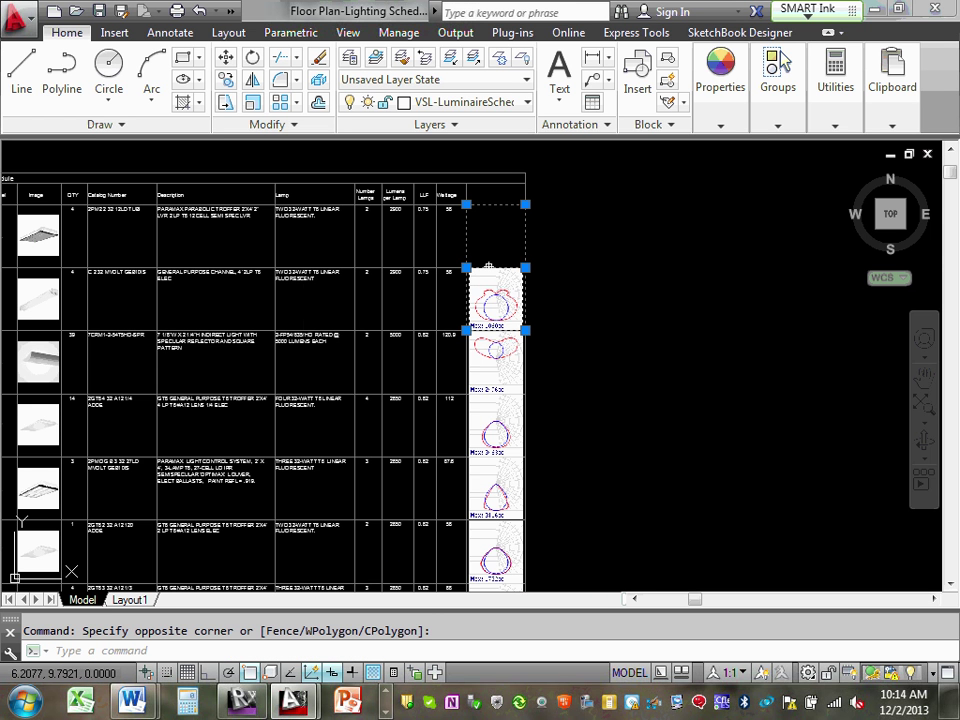
pyautogui.press('Delete')
# Step: Delete the polar graph image of luminaire C from the floor plan schedule's last column
pyautogui.click(494, 352)
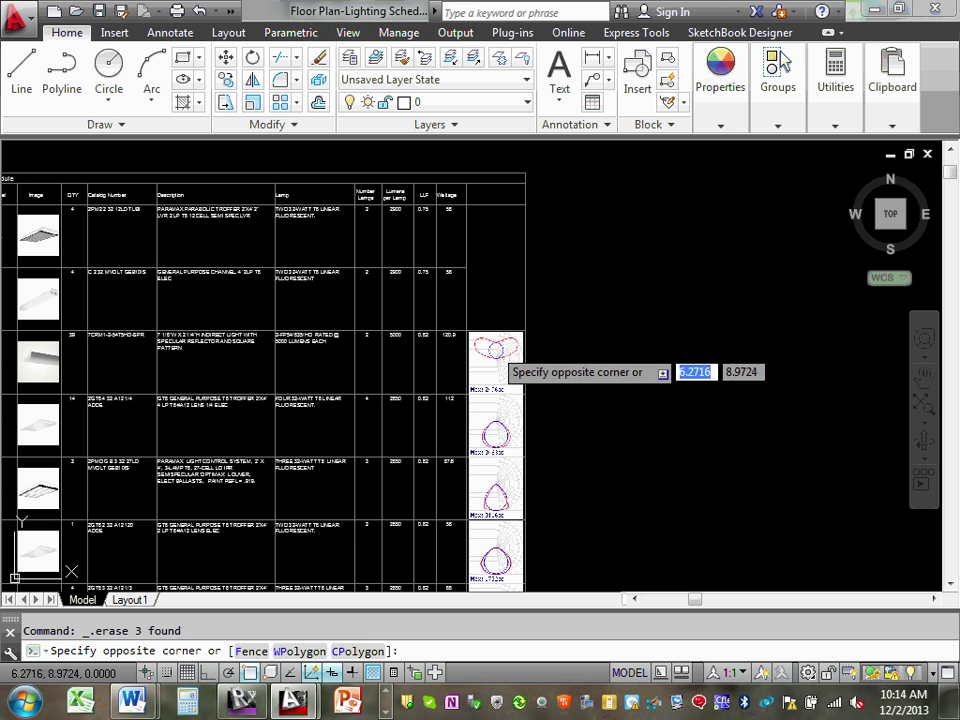
pyautogui.click(492, 356)
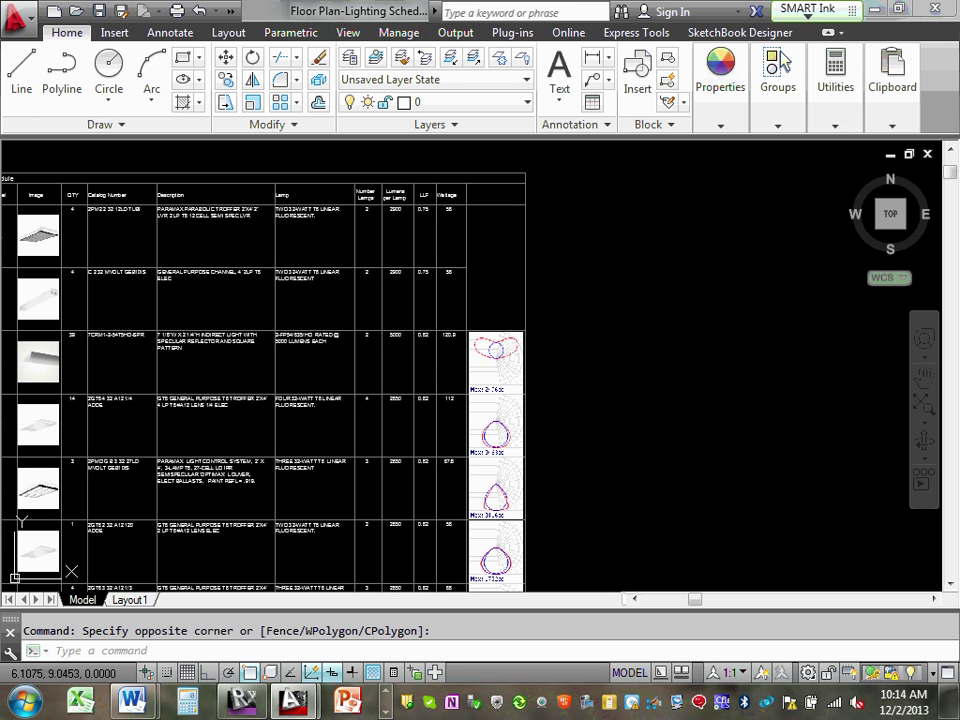
pyautogui.click(525, 358)
pyautogui.press('Delete')
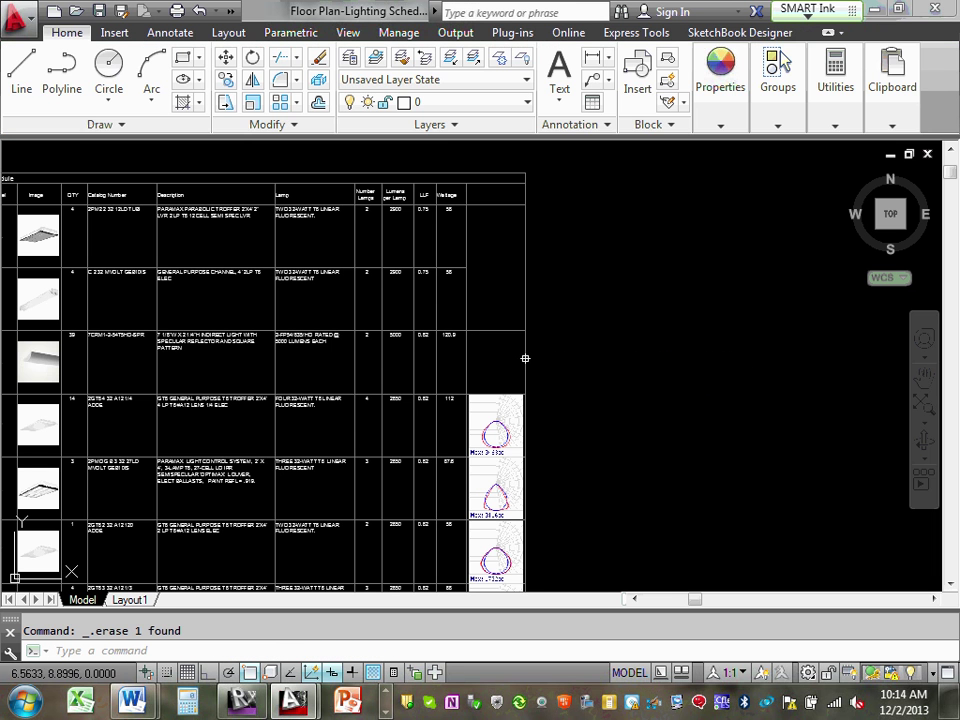
# Step: Delete the Symbol, Label and Quantity headings from the exterior luminaire schedule's header row
pyautogui.scroll(-10, 304, 508)
pyautogui.scroll(5, 336, 514)
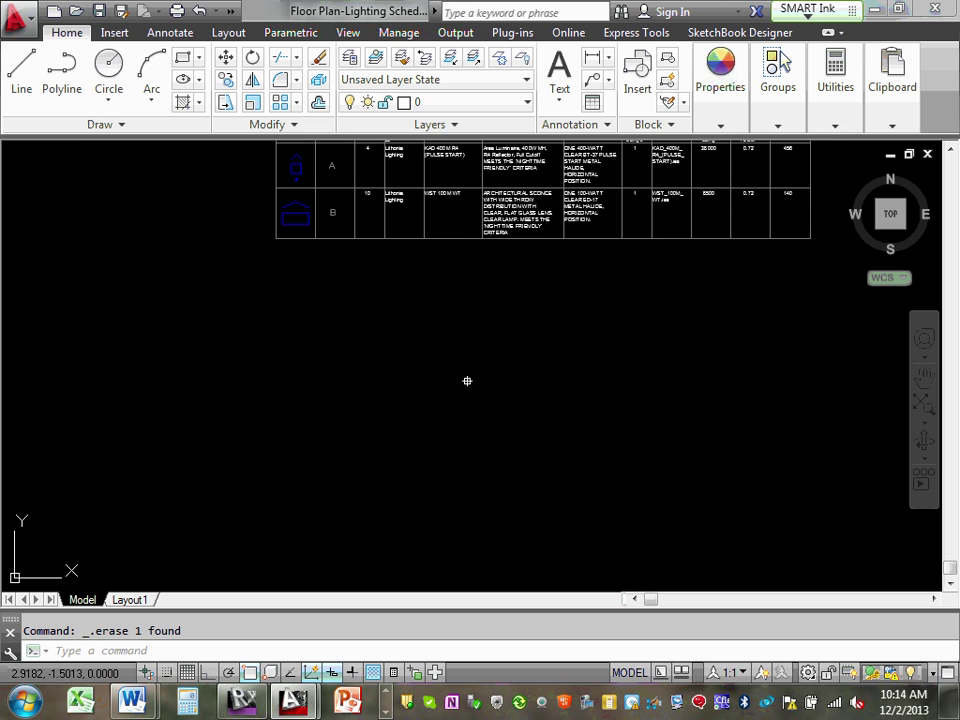
pyautogui.moveTo(467, 381)
pyautogui.mouseDown(button='middle')
pyautogui.moveTo(431, 559)
pyautogui.moveTo(405, 571)
pyautogui.mouseUp(button='middle')
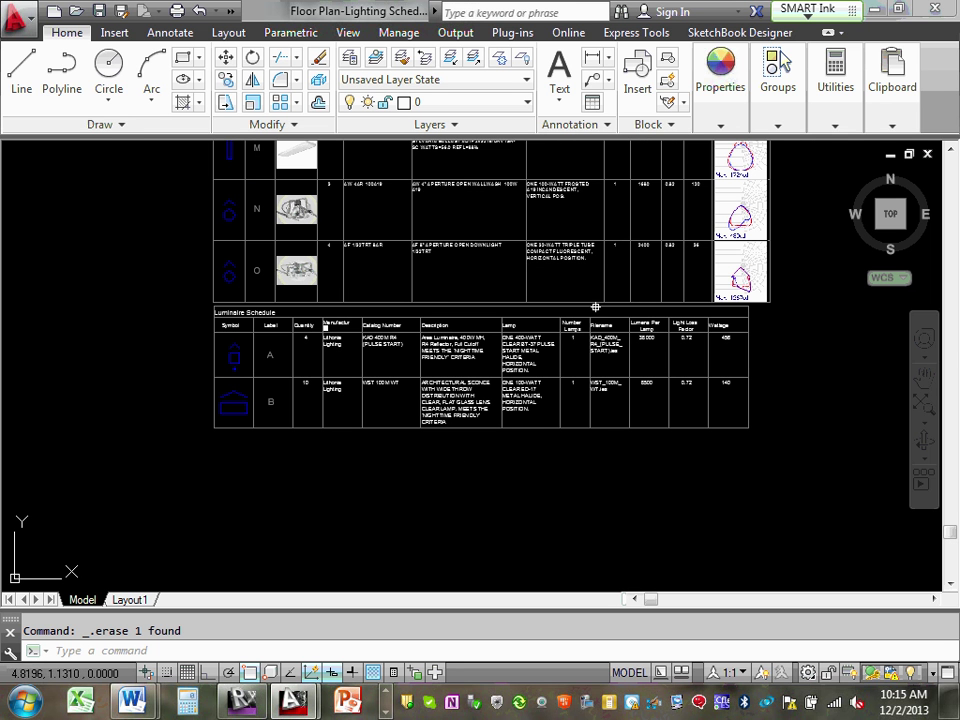
pyautogui.moveTo(252, 346)
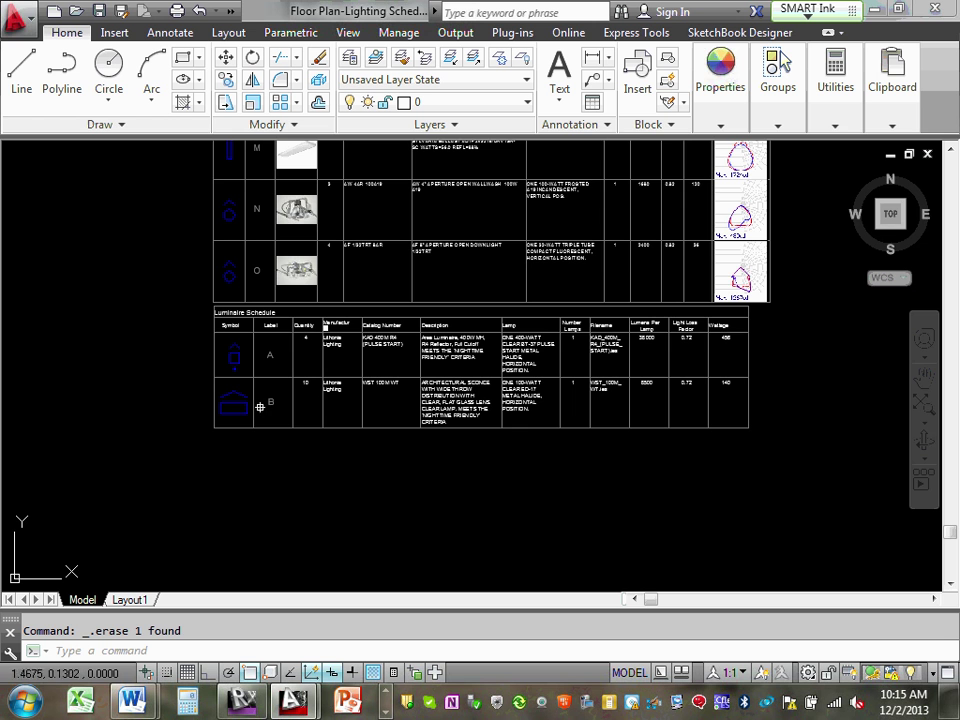
pyautogui.scroll(4, 264, 322)
pyautogui.click(162, 325)
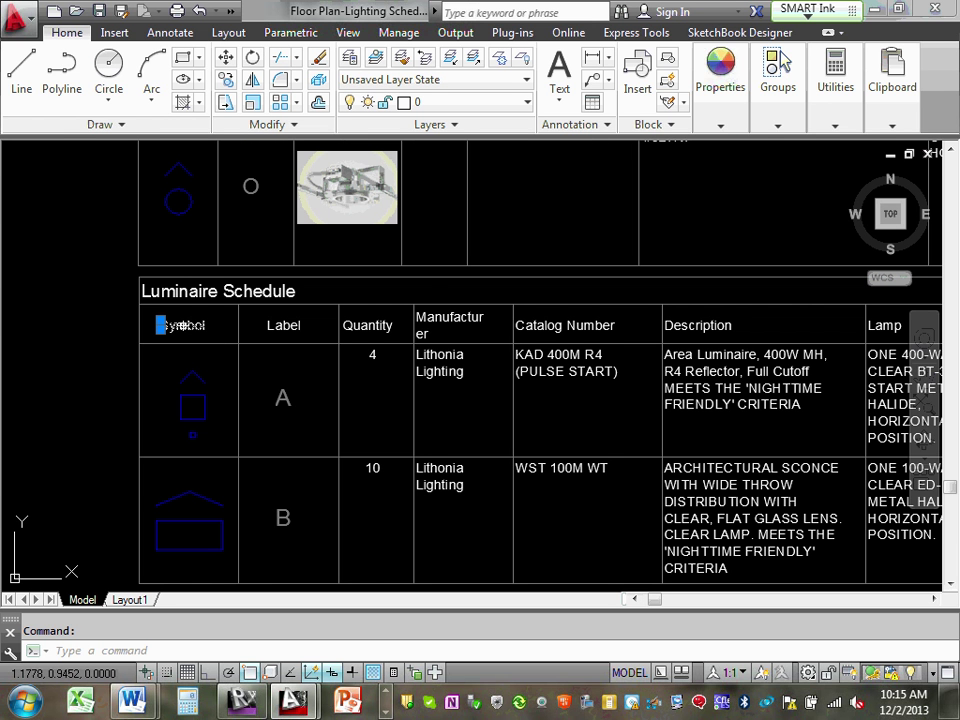
pyautogui.press('Delete')
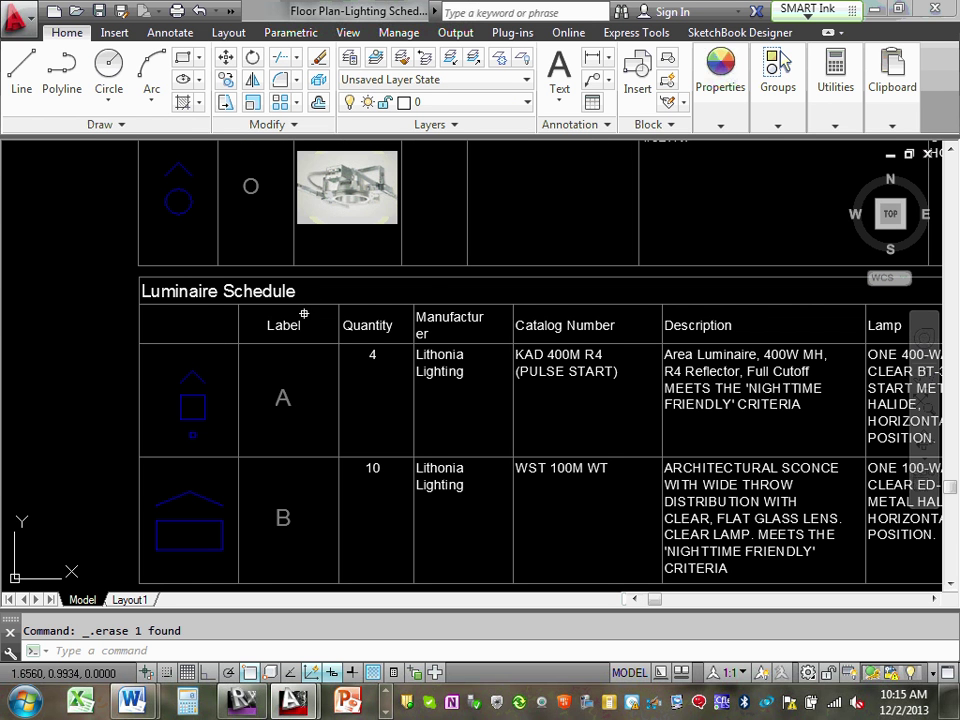
pyautogui.click(283, 325)
pyautogui.press('Delete')
pyautogui.click(390, 322)
pyautogui.press('Delete')
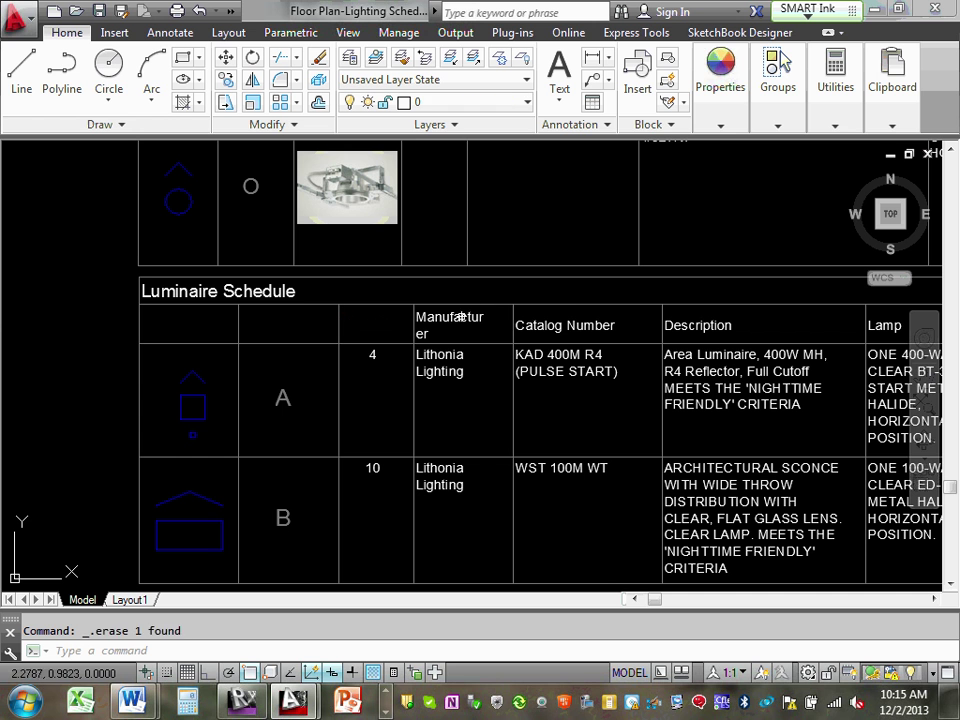
# Step: Delete both lines of the Manufacturer heading and the Catalog Number and Description headings from the exterior schedule
pyautogui.click(450, 318)
pyautogui.press('Delete')
pyautogui.click(421, 332)
pyautogui.press('Delete')
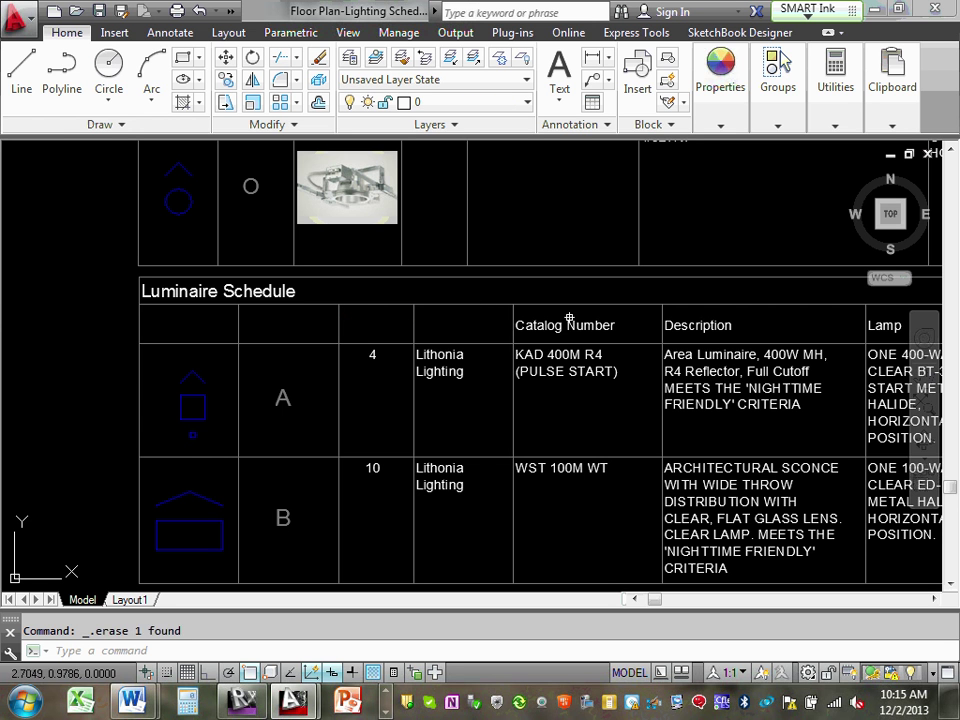
pyautogui.click(540, 325)
pyautogui.press('Delete')
pyautogui.click(690, 325)
pyautogui.press('Delete')
# Step: Delete the Lamp, Number Lamps, Filename, Lumens Per Lamp, Light Loss Factor and Wattage headings from the exterior luminaire schedule
pyautogui.scroll(-7, 700, 330)
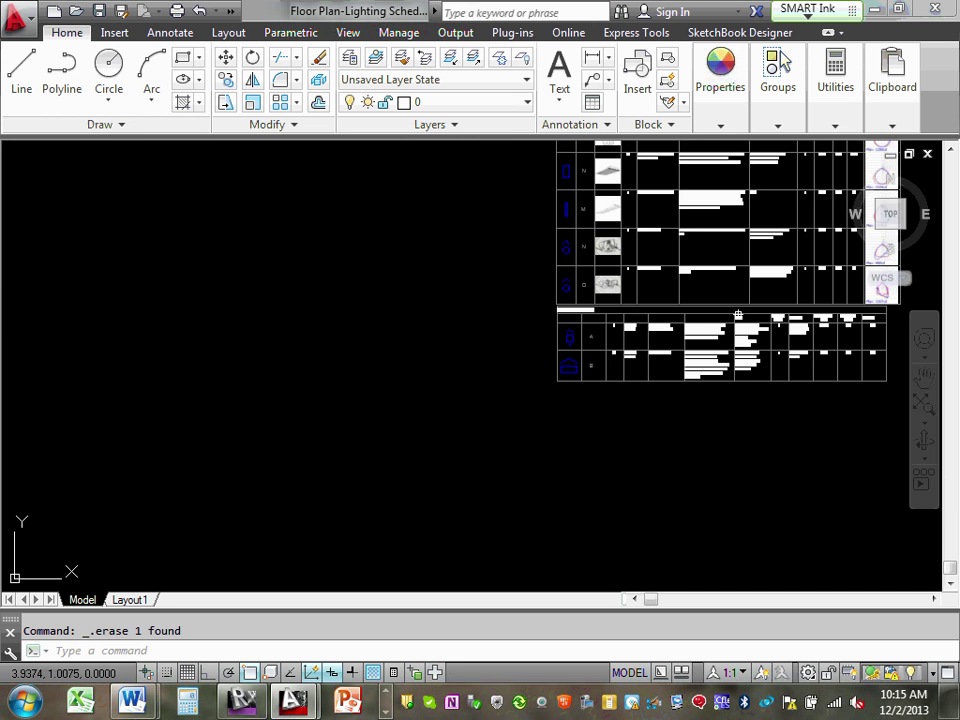
pyautogui.scroll(7, 803, 331)
pyautogui.click(659, 272)
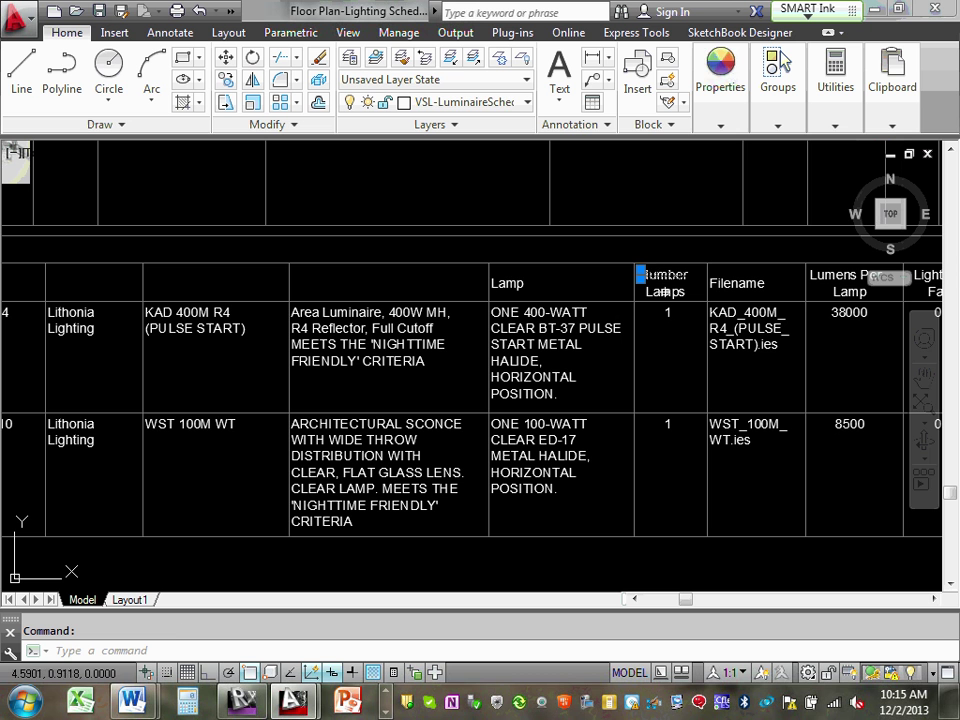
pyautogui.click(505, 288)
pyautogui.click(733, 285)
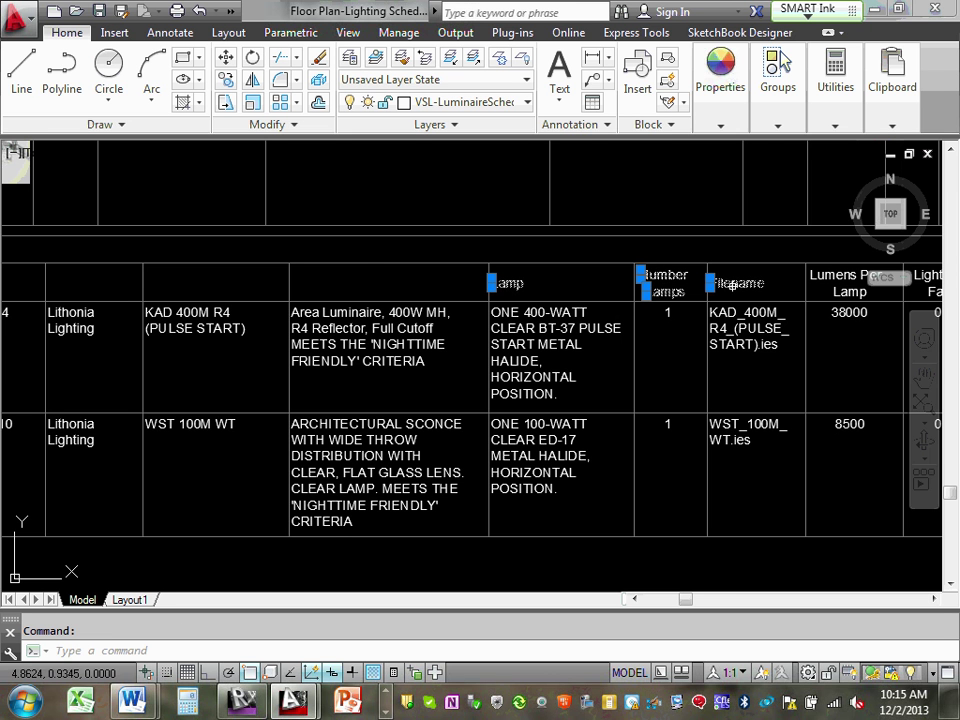
pyautogui.scroll(2, 770, 310)
pyautogui.moveTo(770, 310); pyautogui.dragTo(407, 371, button='middle')
pyautogui.scroll(2, 424, 372)
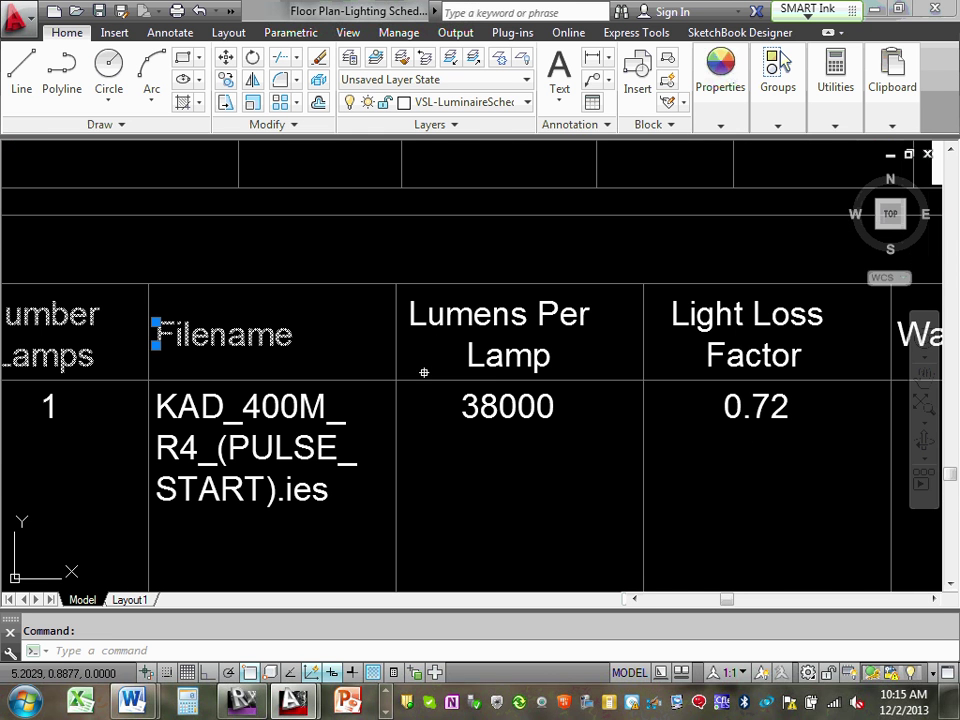
pyautogui.click(465, 310)
pyautogui.click(505, 355)
pyautogui.click(739, 318)
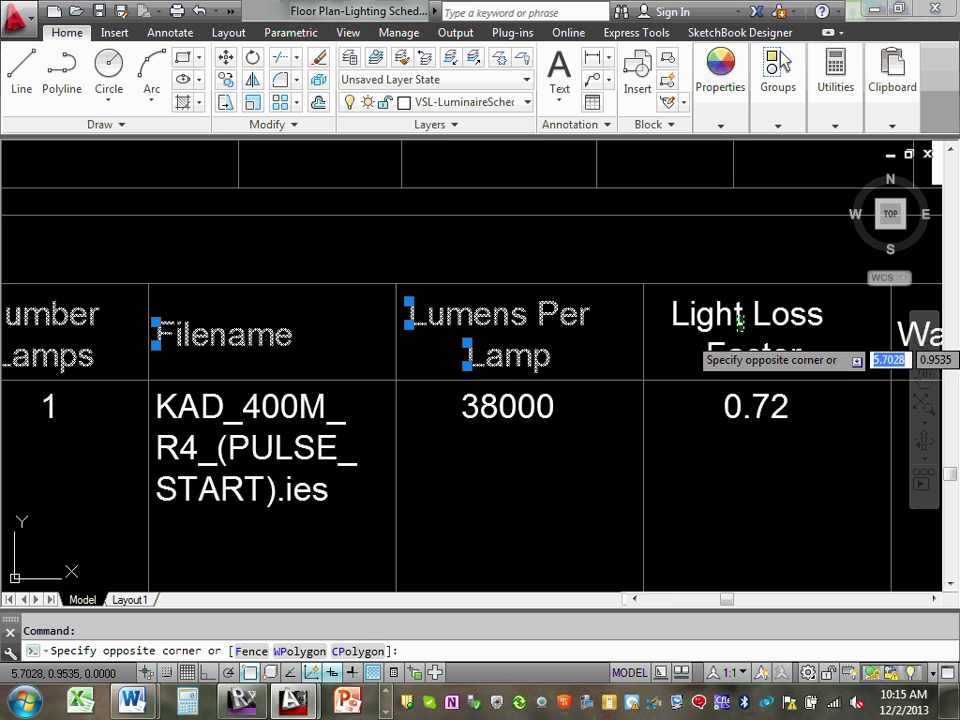
pyautogui.click(710, 352)
pyautogui.scroll(-5, 741, 346)
pyautogui.scroll(3, 782, 344)
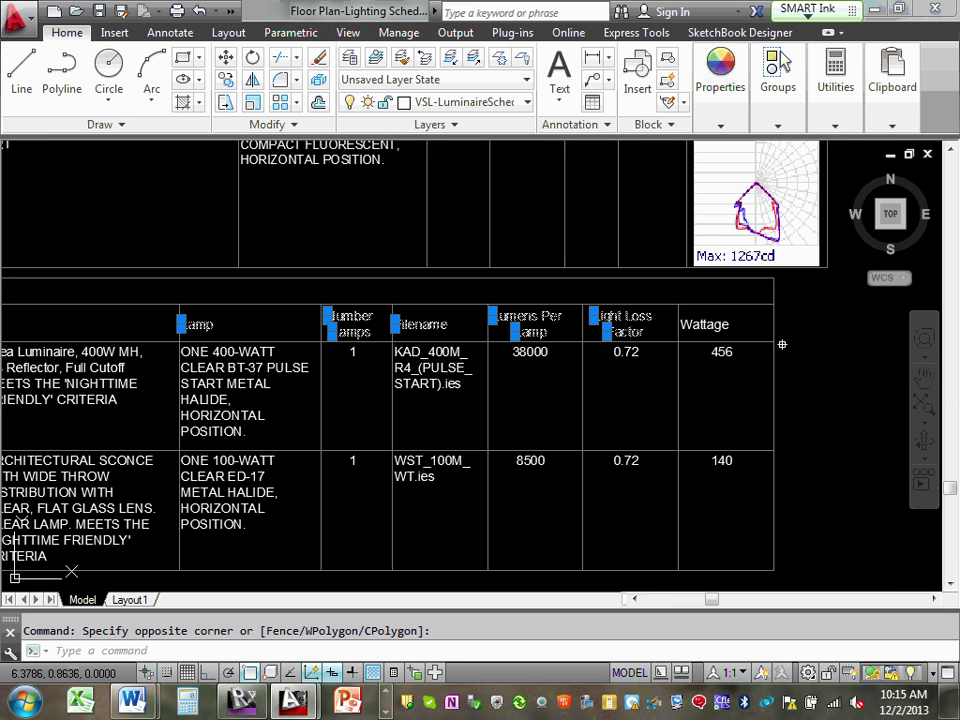
pyautogui.click(697, 326)
pyautogui.press('Delete')
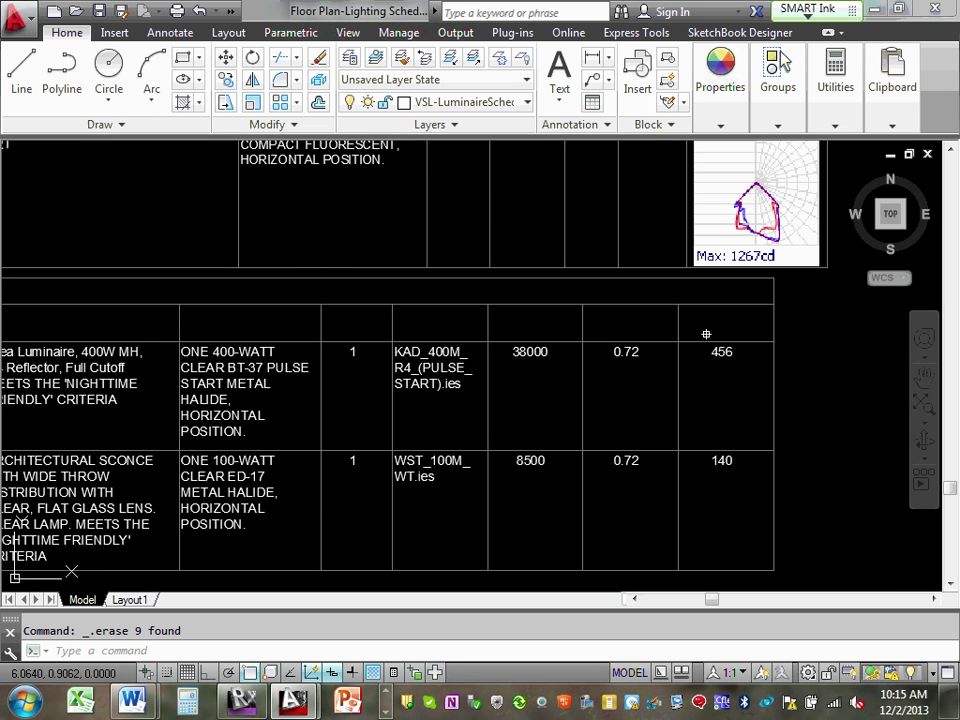
# Step: Delete the Luminaire Schedule title text from the exterior schedule's top row
pyautogui.scroll(-4, 616, 332)
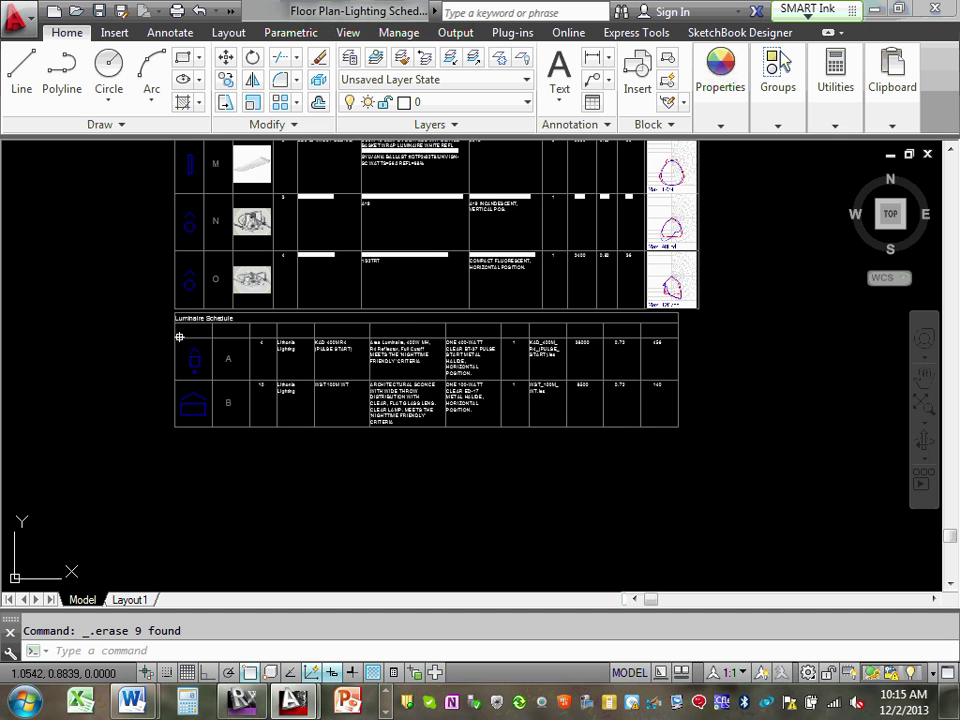
pyautogui.scroll(2, 179, 337)
pyautogui.click(196, 304)
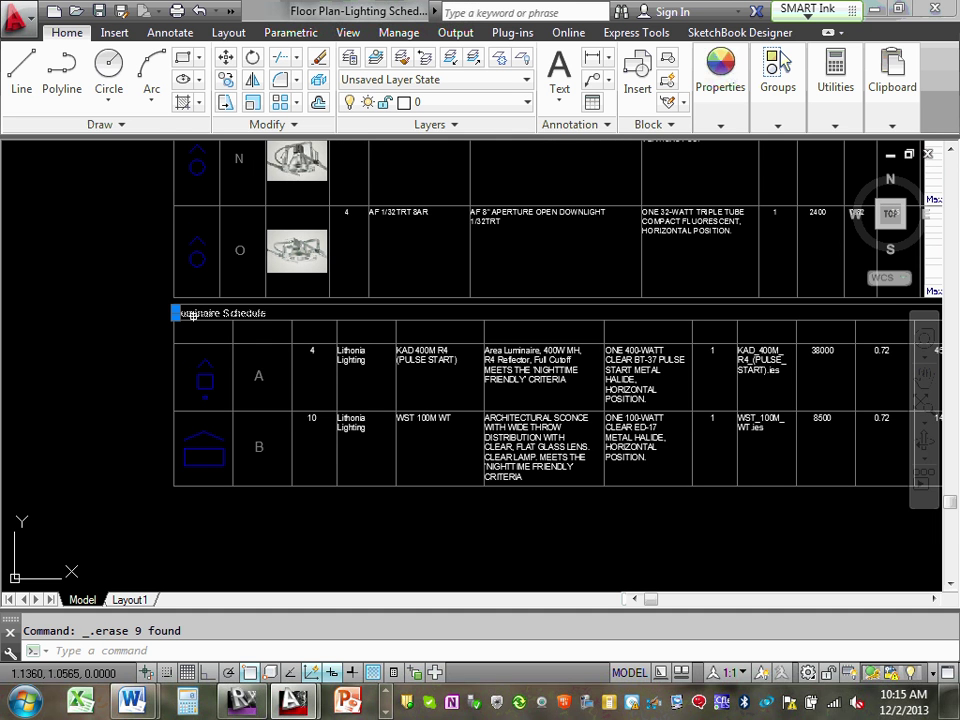
pyautogui.press('Delete')
pyautogui.scroll(-4, 457, 299)
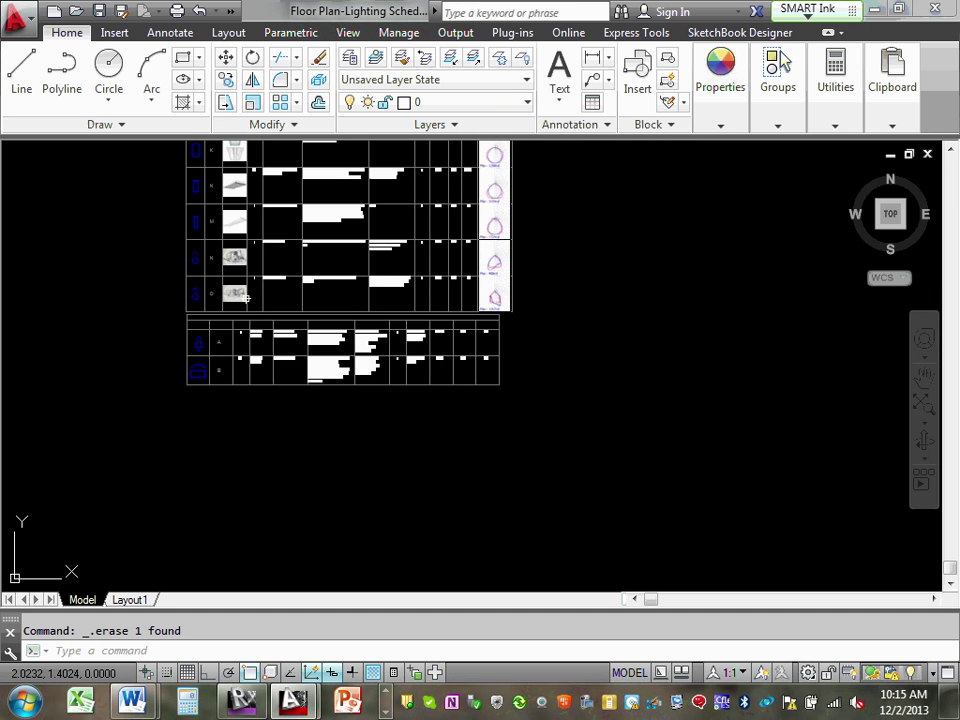
# Step: Relabel the two exterior luminaires, changing A to P and B to Q
pyautogui.scroll(4, 457, 299)
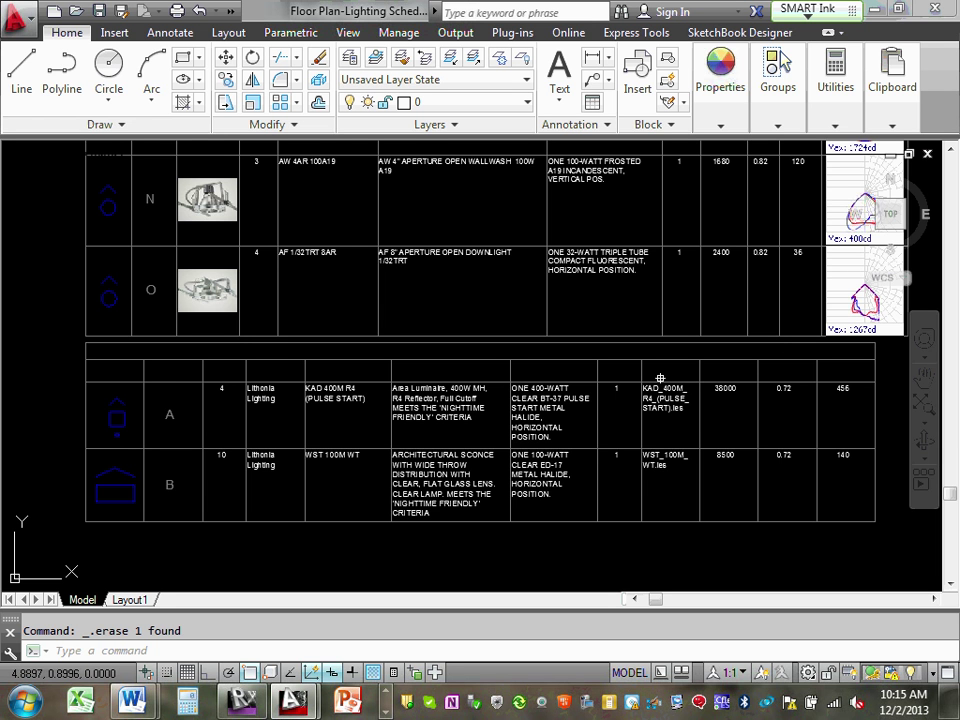
pyautogui.moveTo(660, 378)
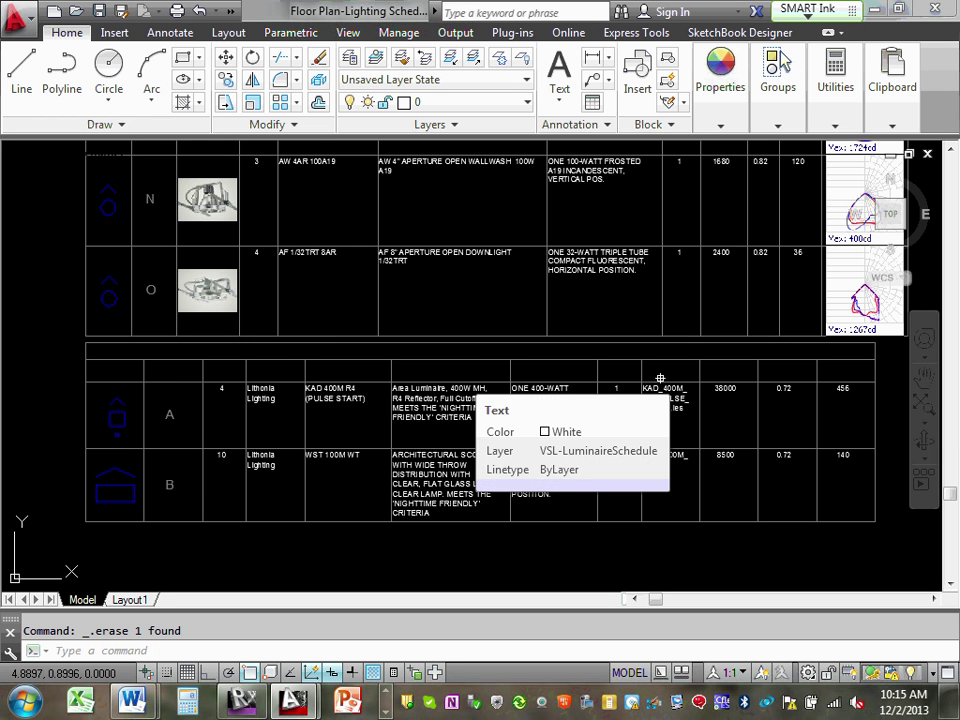
pyautogui.doubleClick(177, 424)
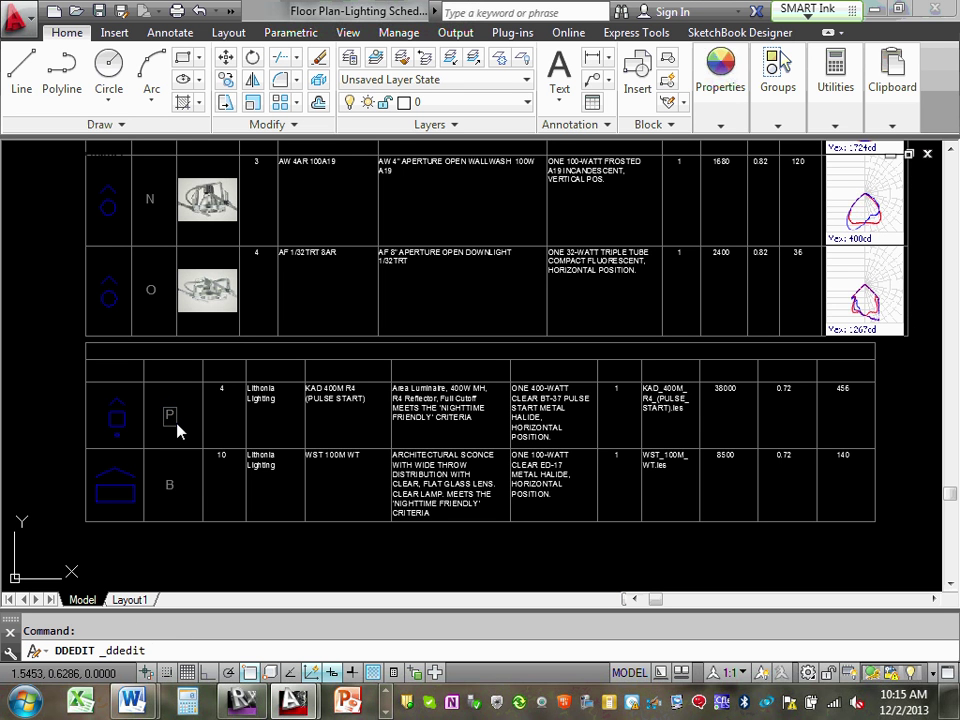
pyautogui.click(180, 489)
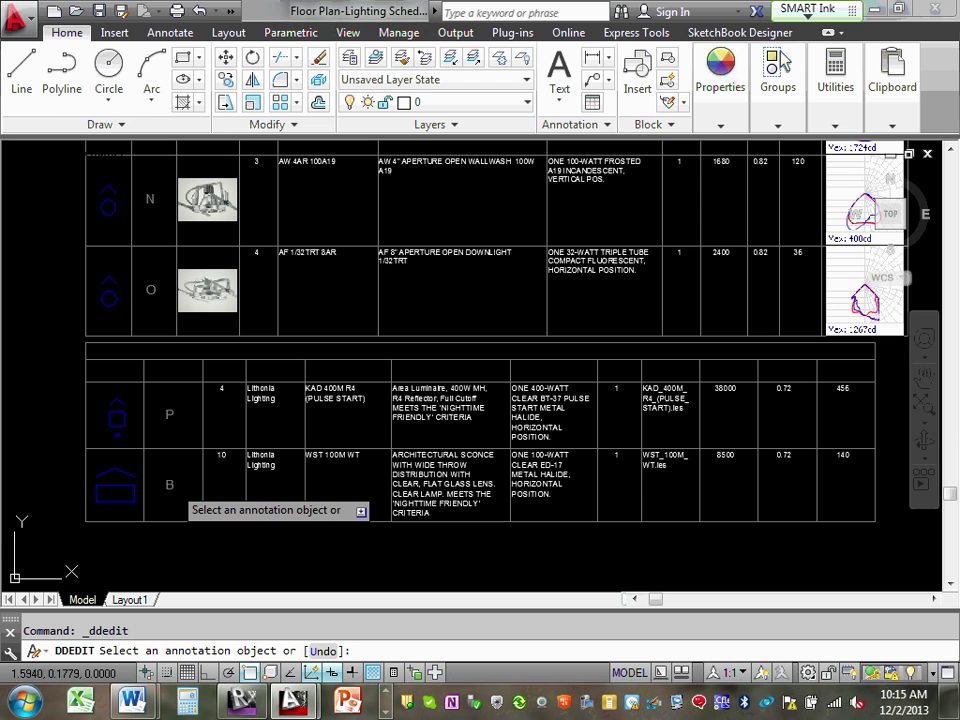
pyautogui.click(170, 487)
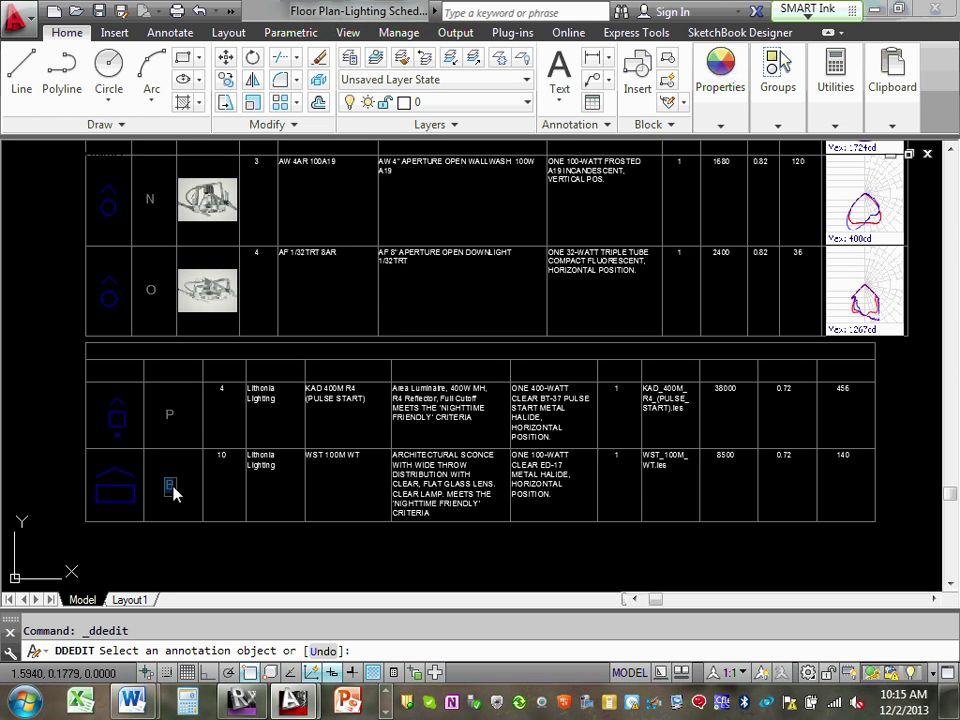
pyautogui.write('Q')
pyautogui.click(226, 494)
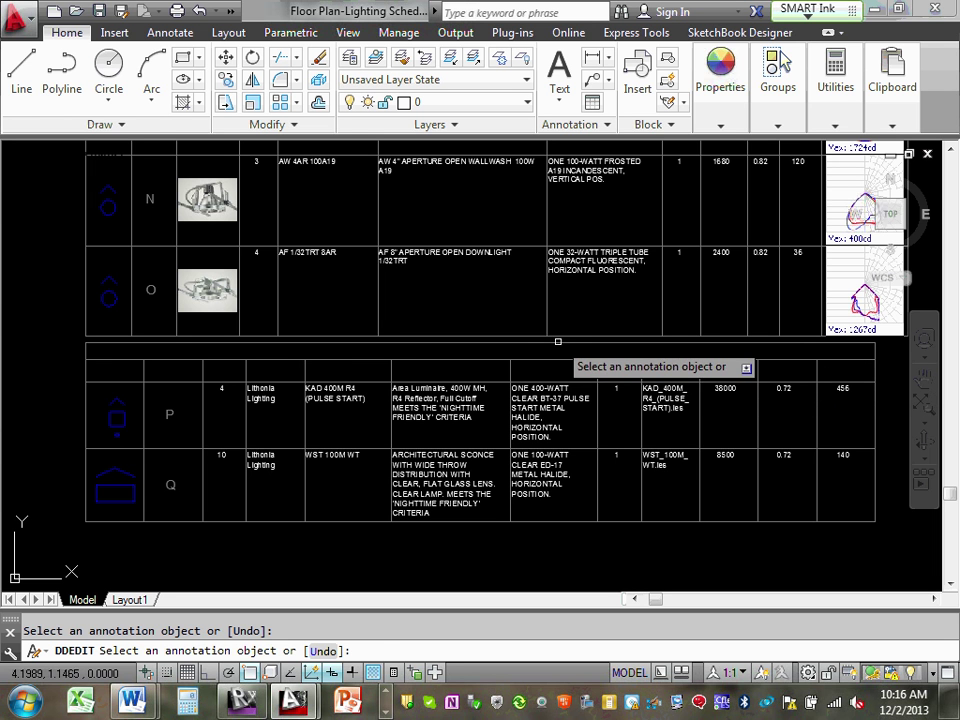
pyautogui.press('Escape')
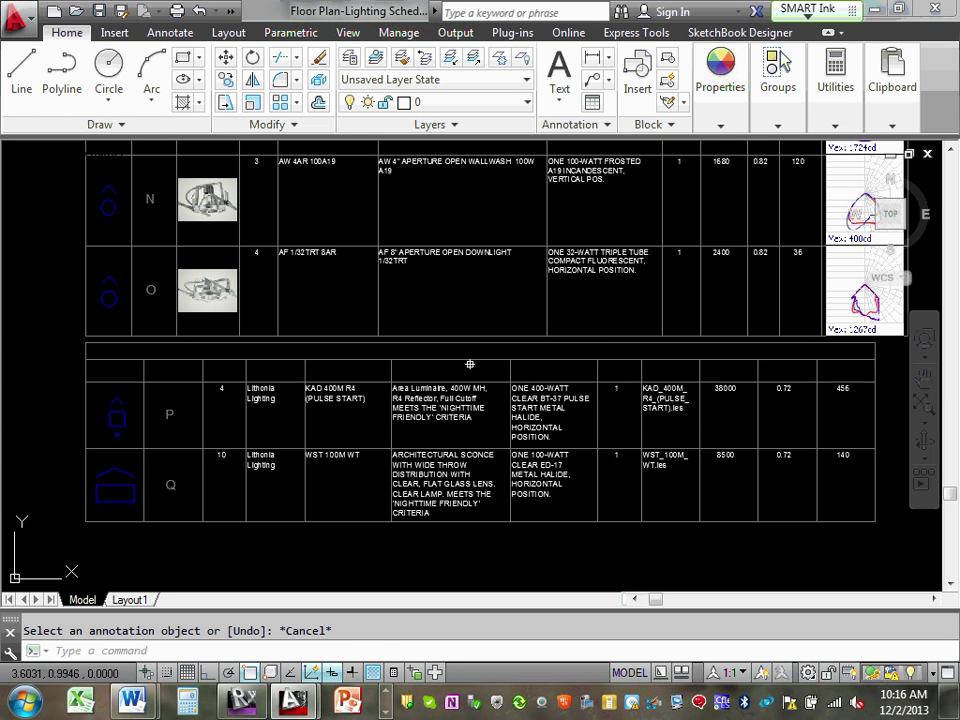
# Step: Try to delete the exterior schedule's empty title row border and the header cell border above the descriptions, and undo it
pyautogui.click(491, 349)
pyautogui.click(438, 358)
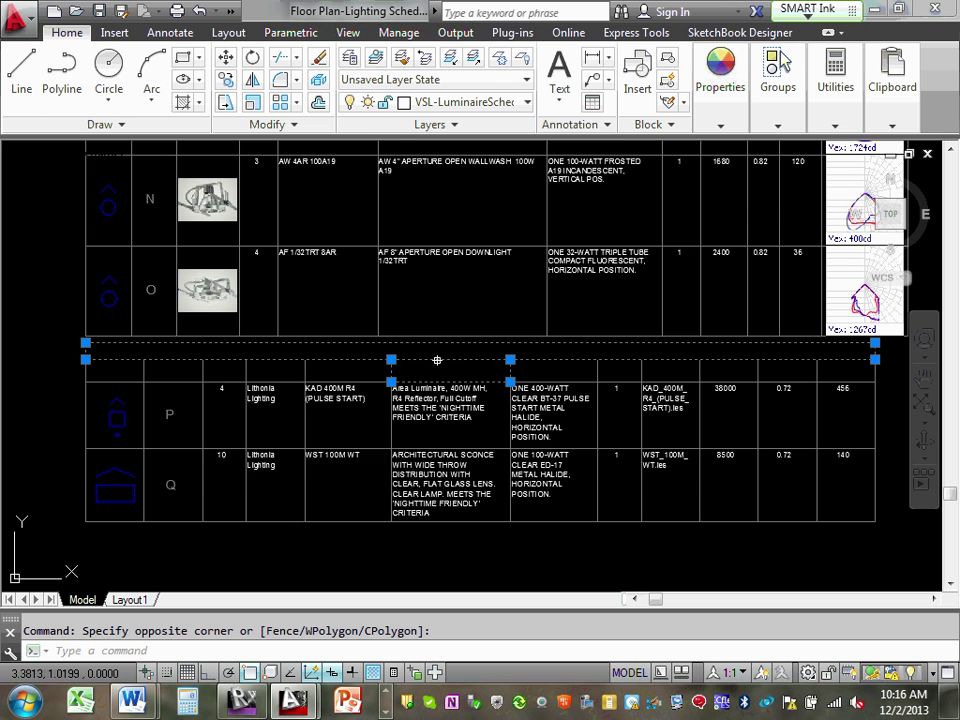
pyautogui.press('Delete')
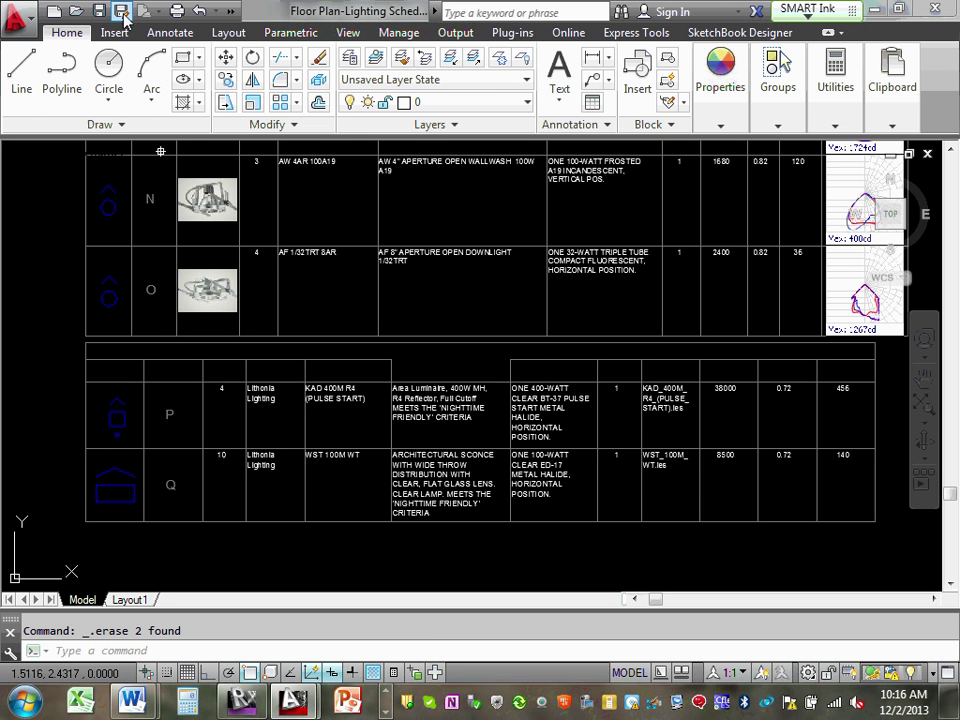
pyautogui.click(199, 10)
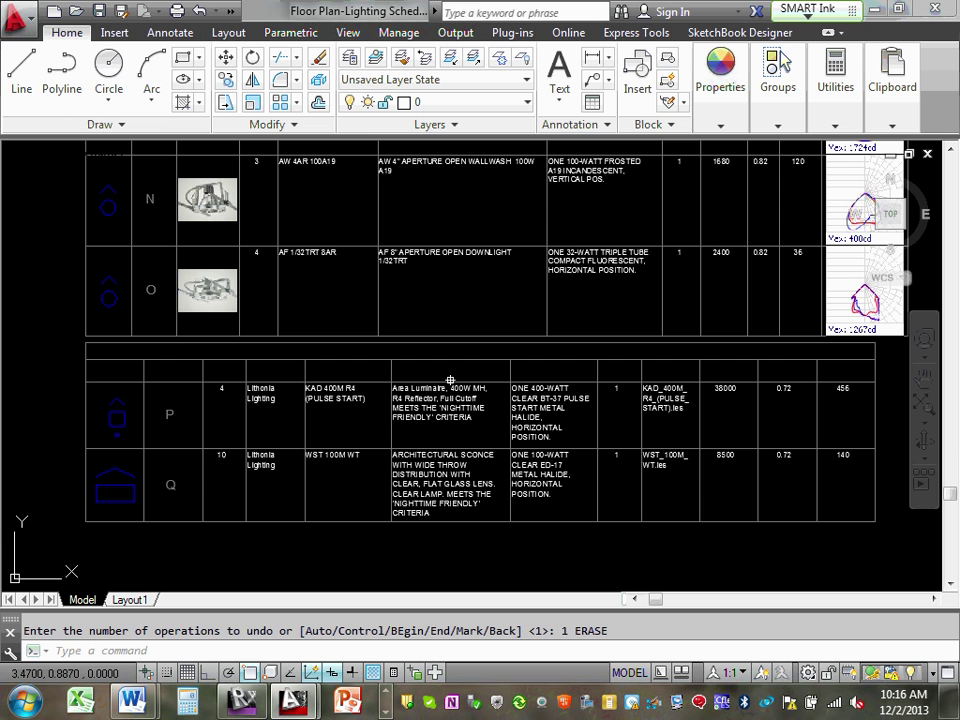
pyautogui.click(410, 361)
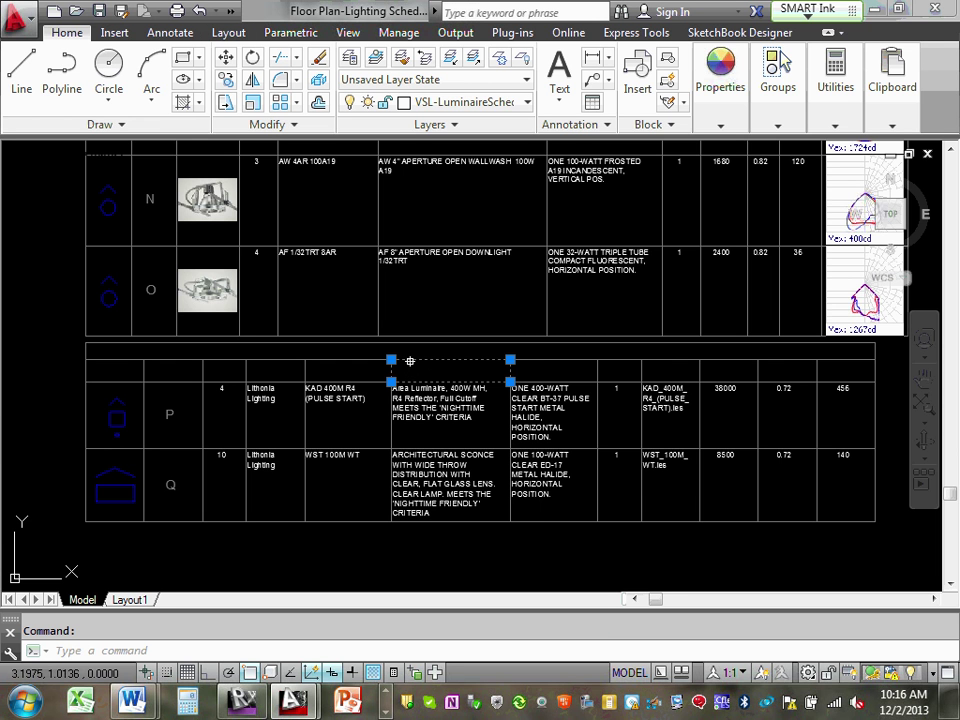
pyautogui.press('Escape')
# Step: Save the floor plan lighting schedule drawing with the combined tables
pyautogui.scroll(-4, 375, 401)
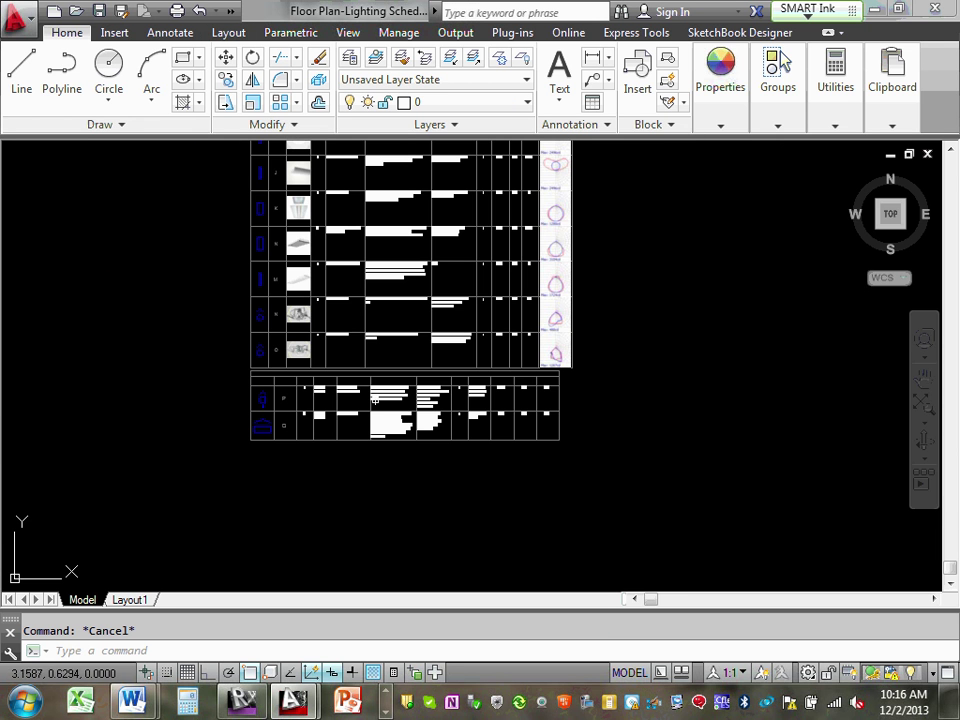
pyautogui.moveTo(435, 374)
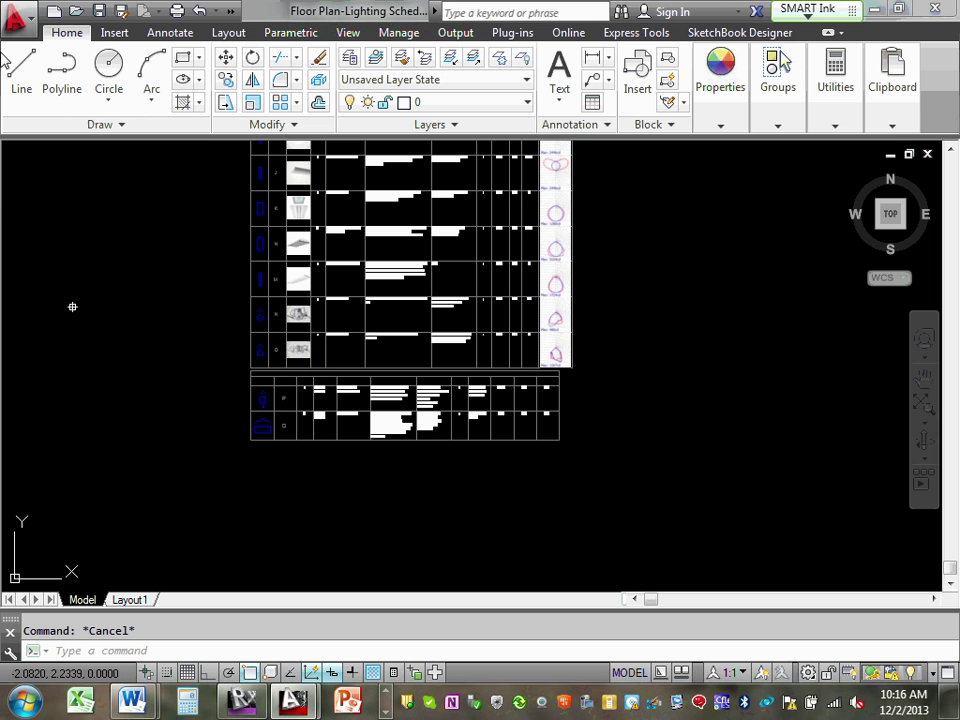
pyautogui.click(100, 11)
# Step: Examine the remaining polar graphs and how the exterior rows' columns line up with the floor plan schedule
pyautogui.scroll(3, 652, 289)
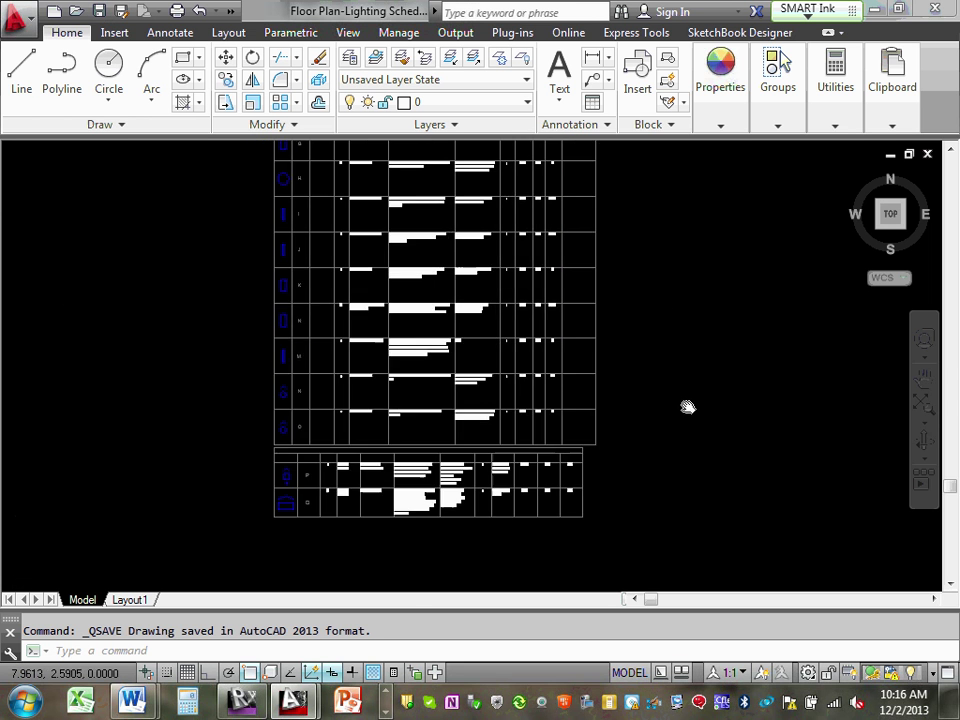
pyautogui.scroll(6, 633, 421)
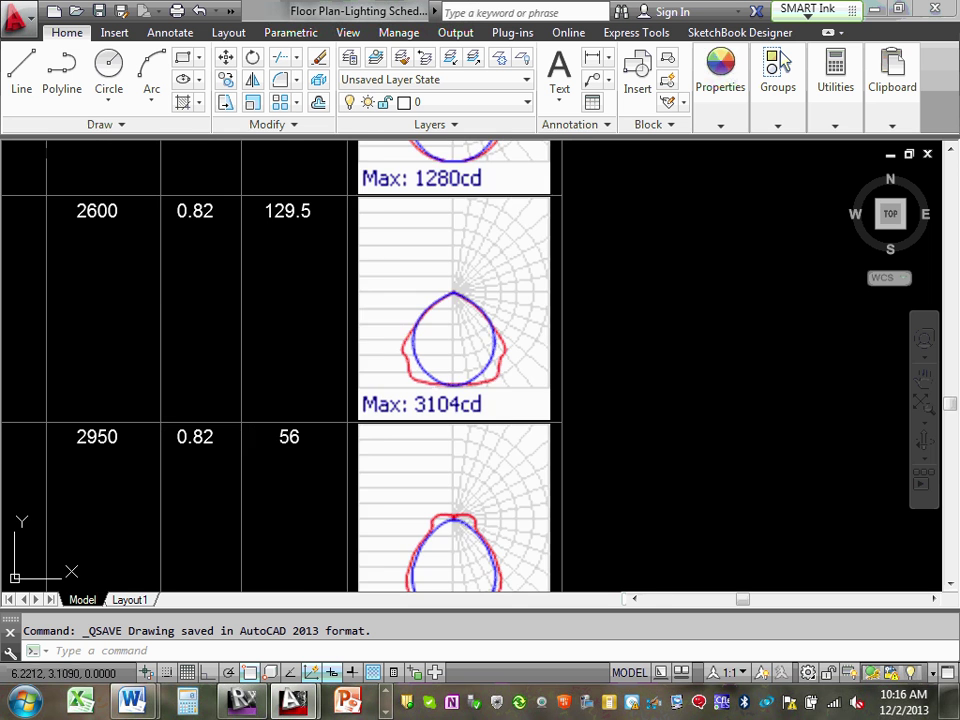
pyautogui.scroll(-4, 485, 336)
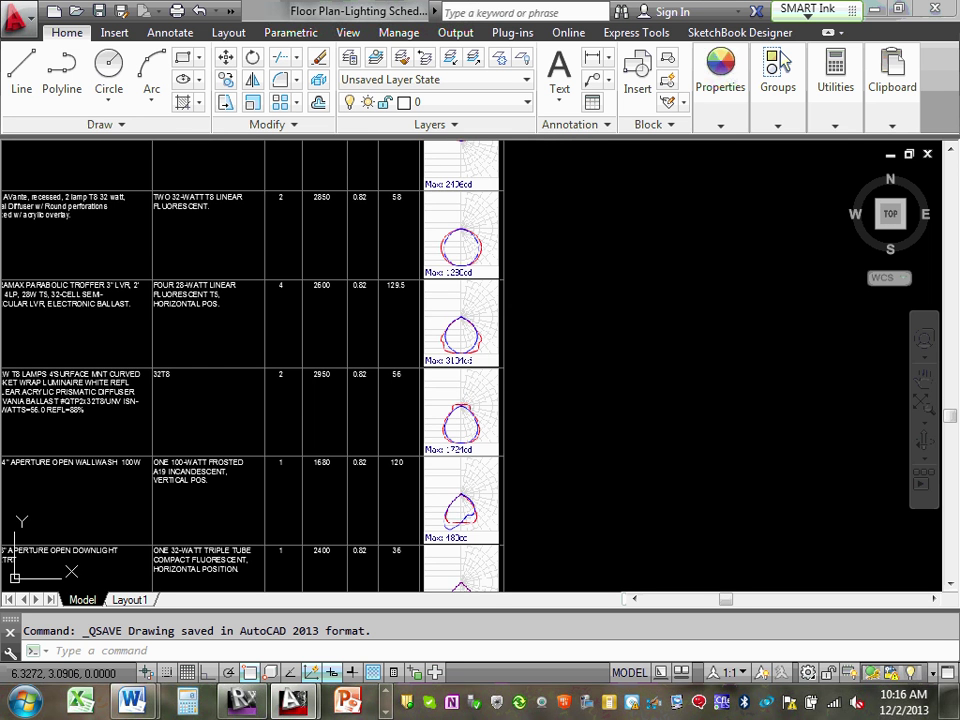
pyautogui.scroll(-5, 422, 332)
pyautogui.scroll(8, 429, 331)
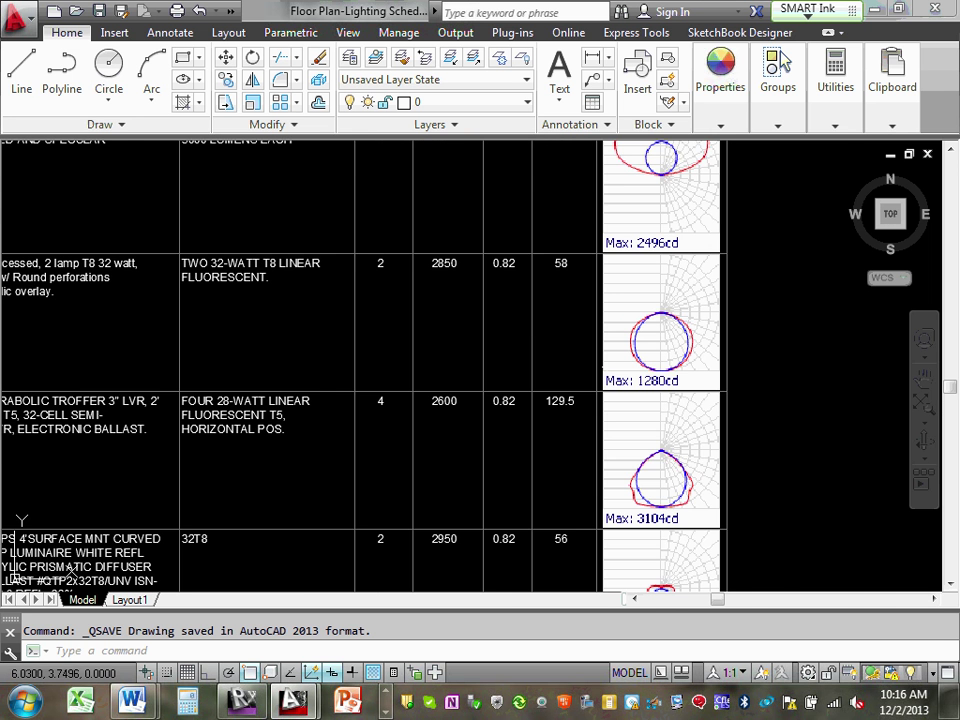
pyautogui.scroll(4, 620, 395)
pyautogui.scroll(-6, 560, 405)
pyautogui.scroll(-6, 600, 460)
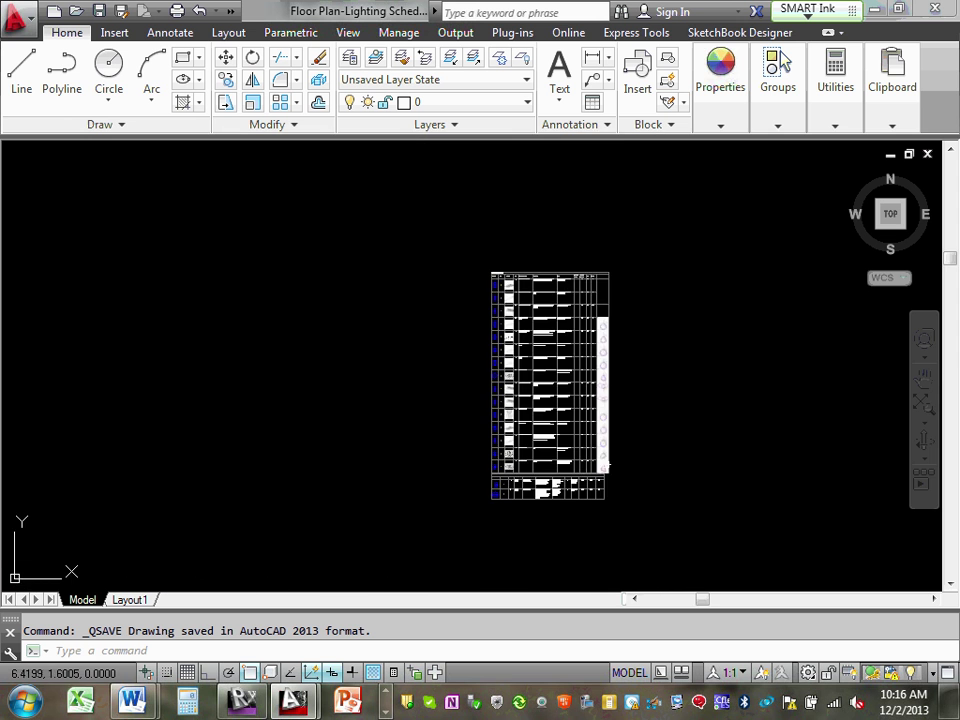
pyautogui.scroll(5, 600, 460)
pyautogui.scroll(4, 618, 398)
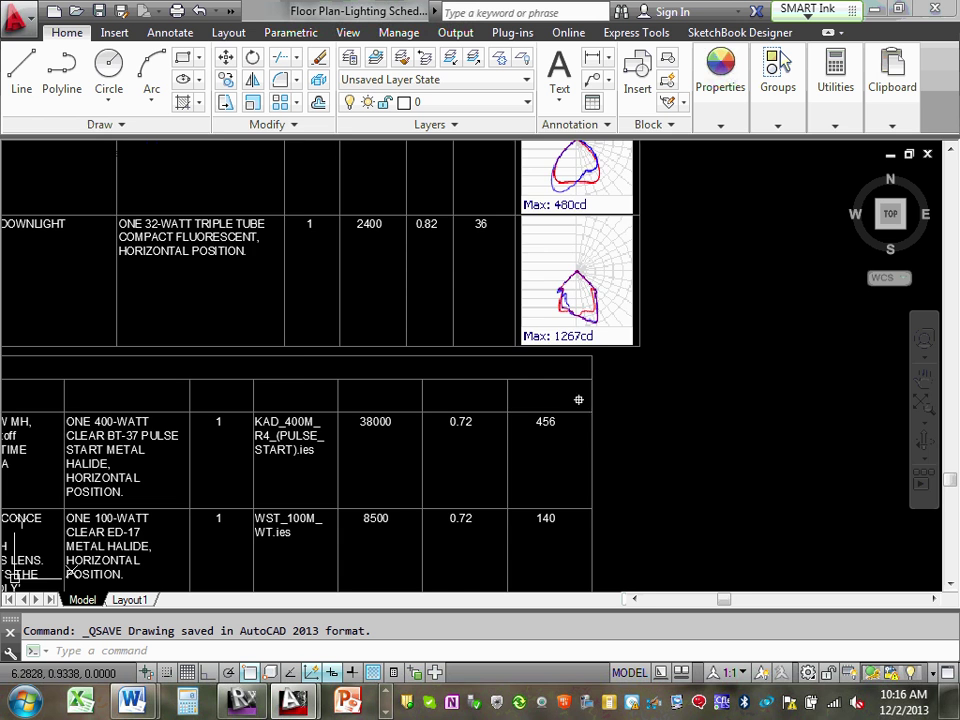
pyautogui.scroll(-5, 579, 396)
pyautogui.scroll(5, 579, 394)
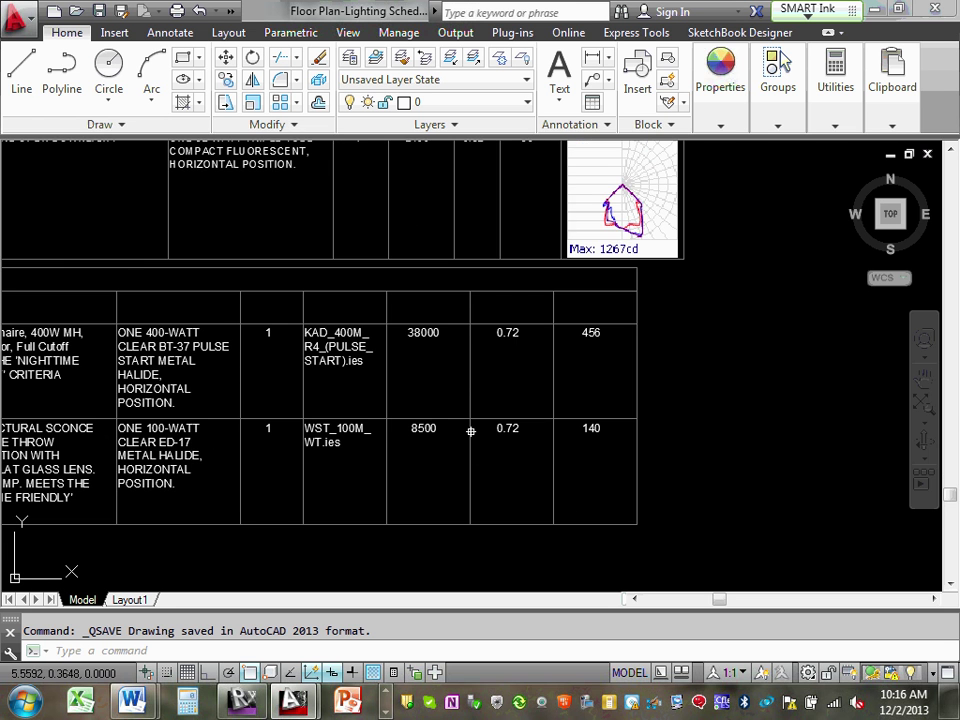
pyautogui.scroll(-4, 542, 420)
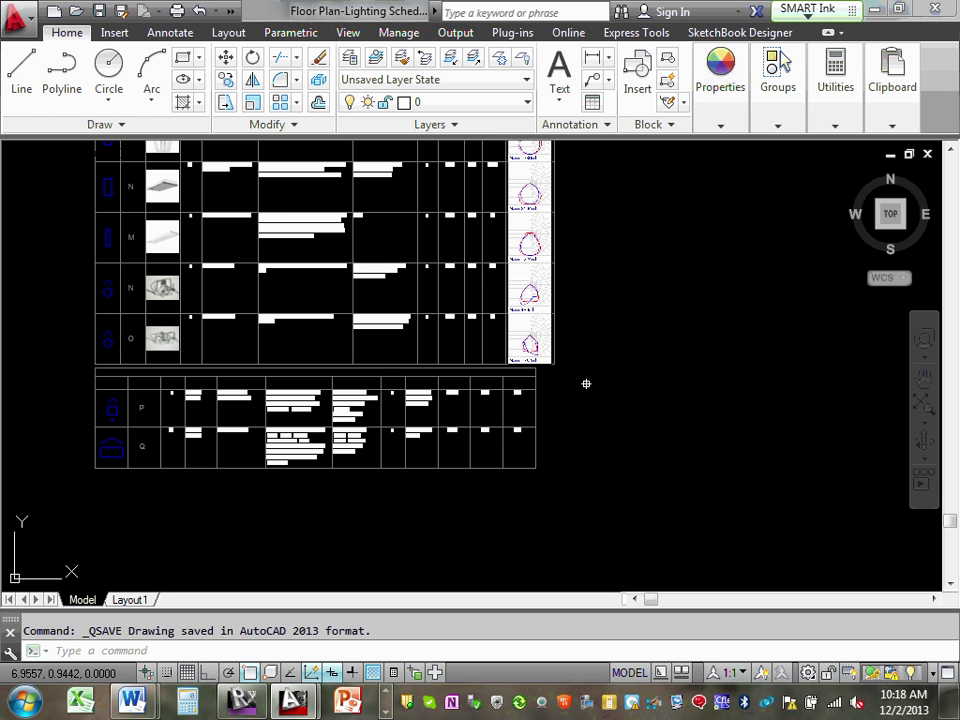
pyautogui.scroll(6, 441, 371)
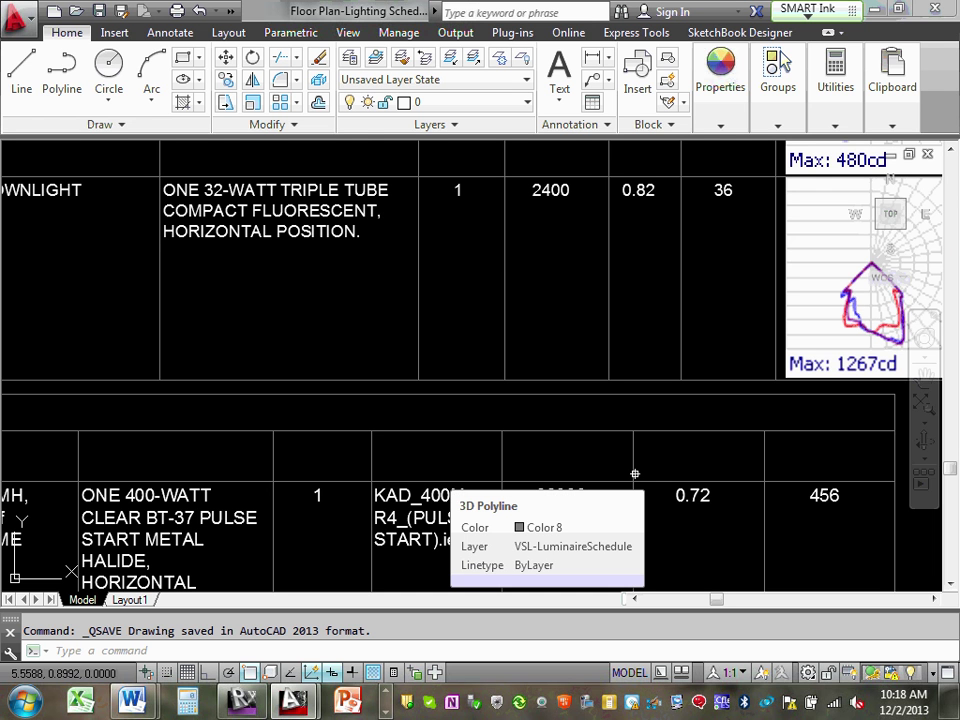
pyautogui.scroll(-6, 634, 473)
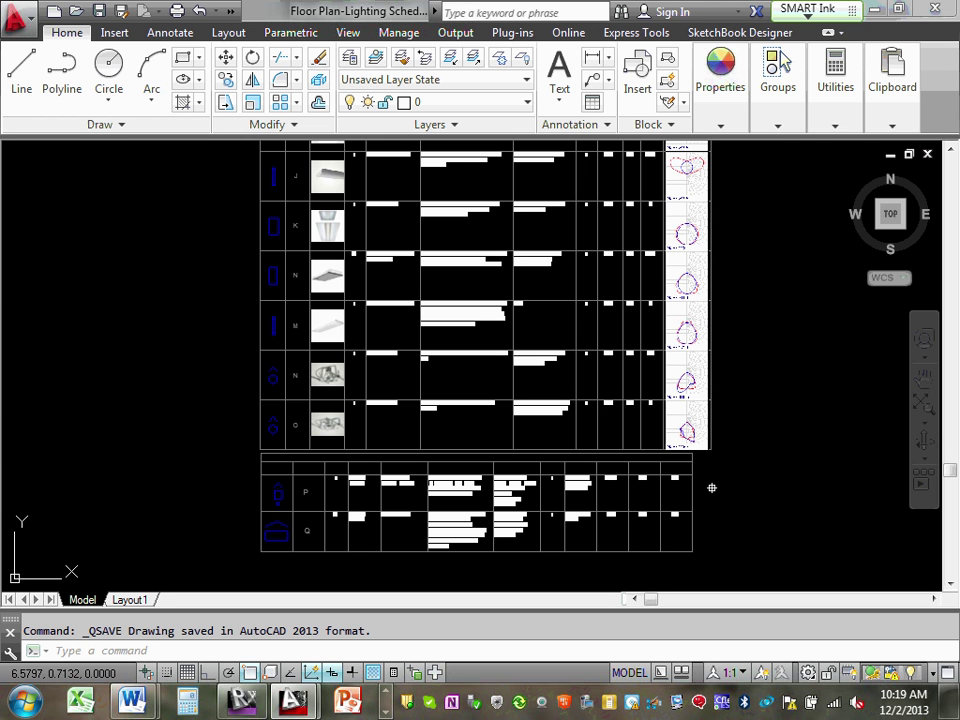
# Step: Close AutoCAD, saving the changes to the Floor Plan-Lighting Schedule and Exterior-Lighting Schedule drawings
pyautogui.click(932, 10)
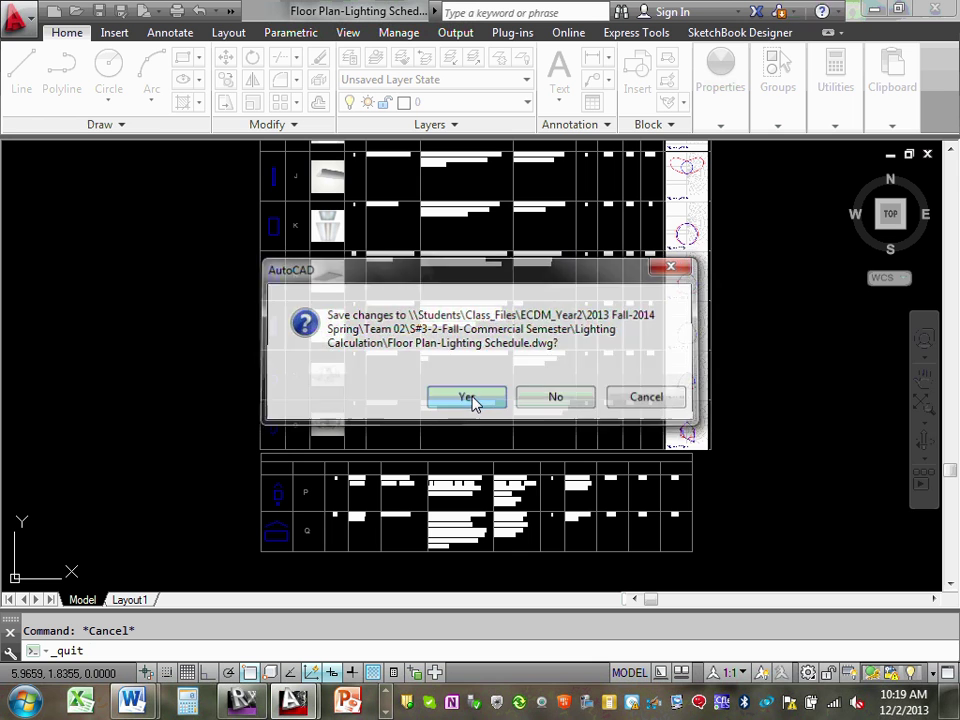
pyautogui.click(467, 397)
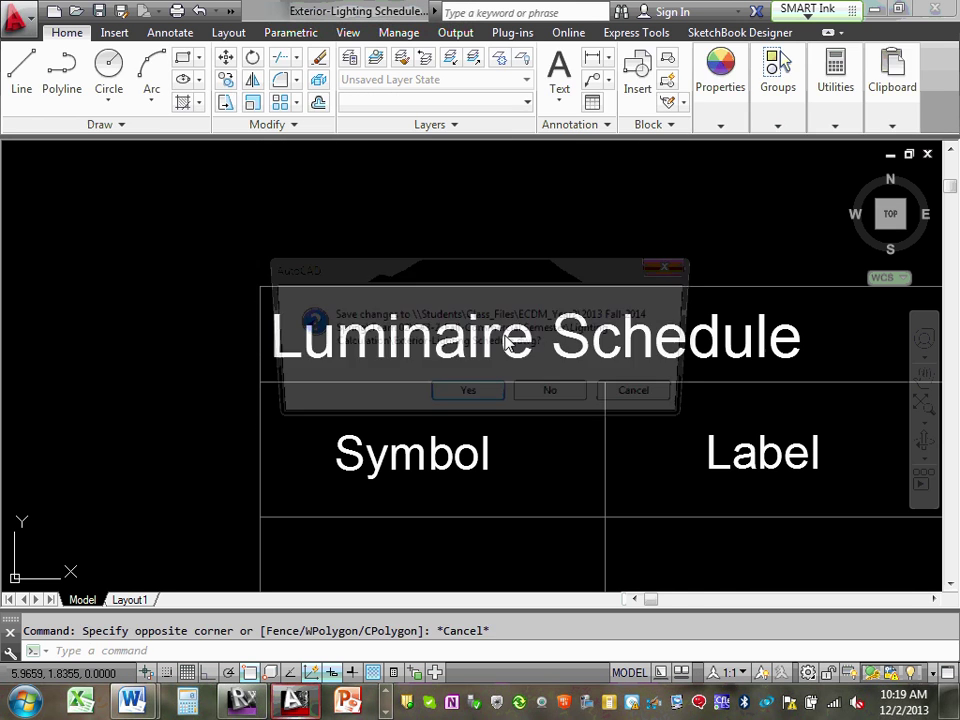
pyautogui.click(487, 401)
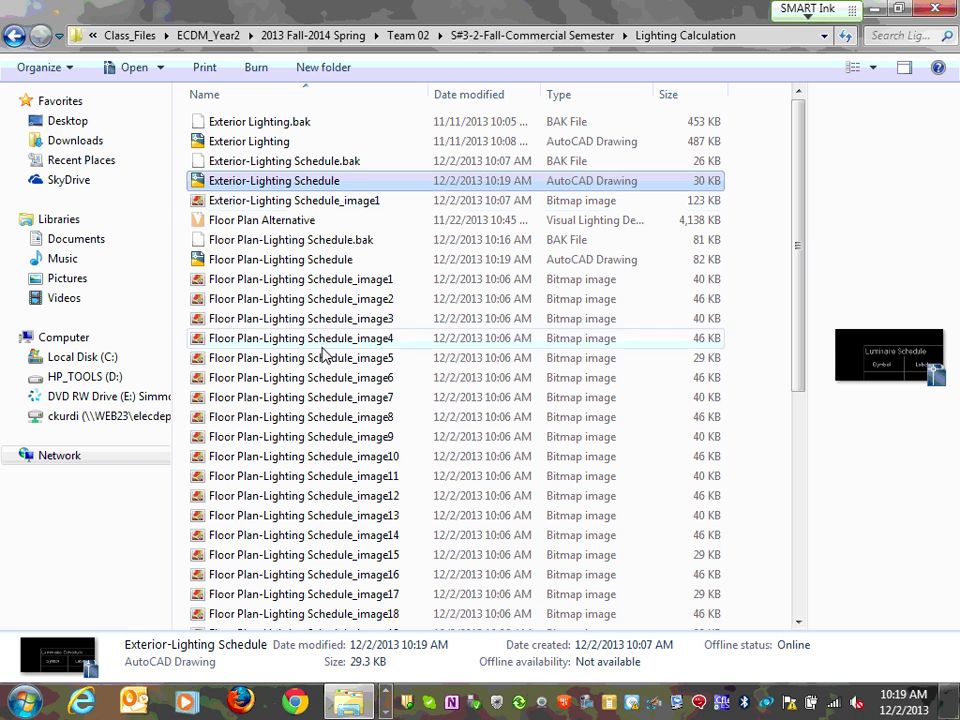
pyautogui.rightClick(323, 188)
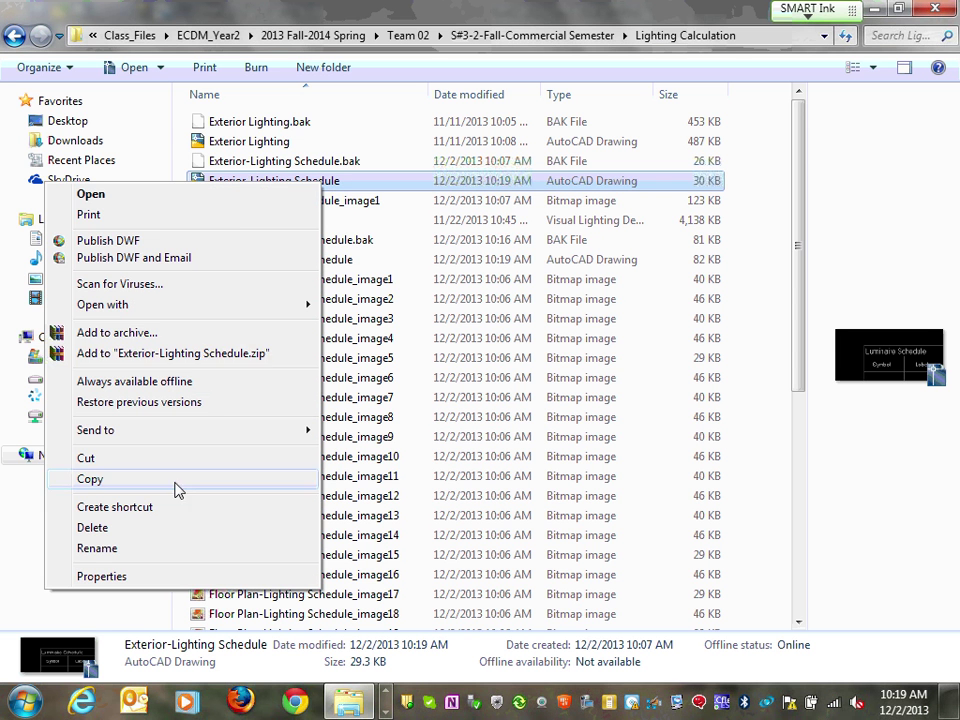
pyautogui.click(128, 548)
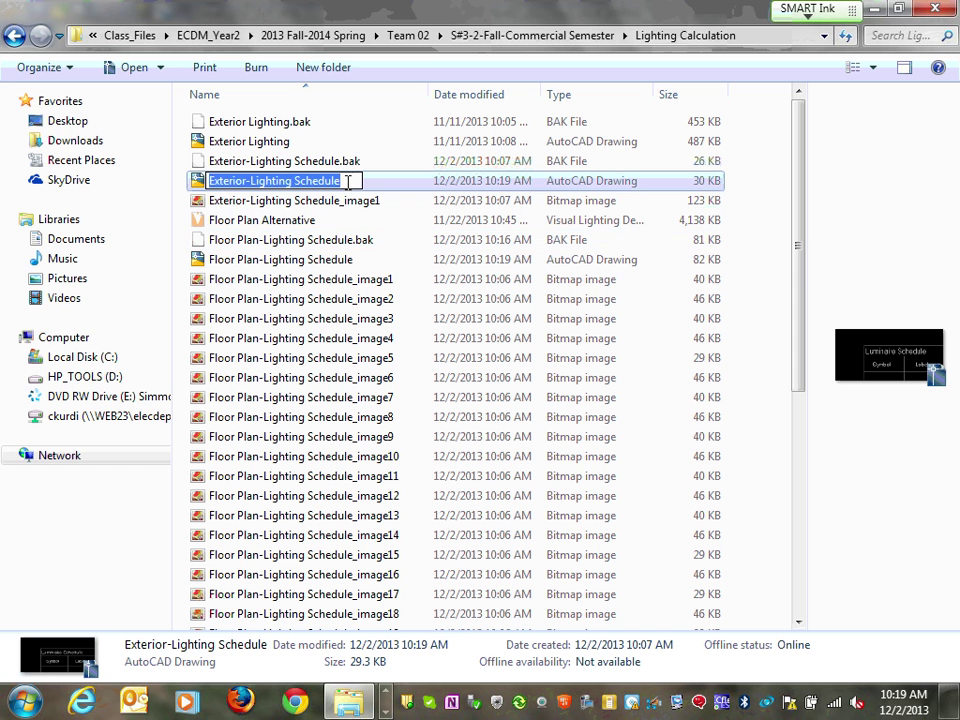
pyautogui.click(348, 181)
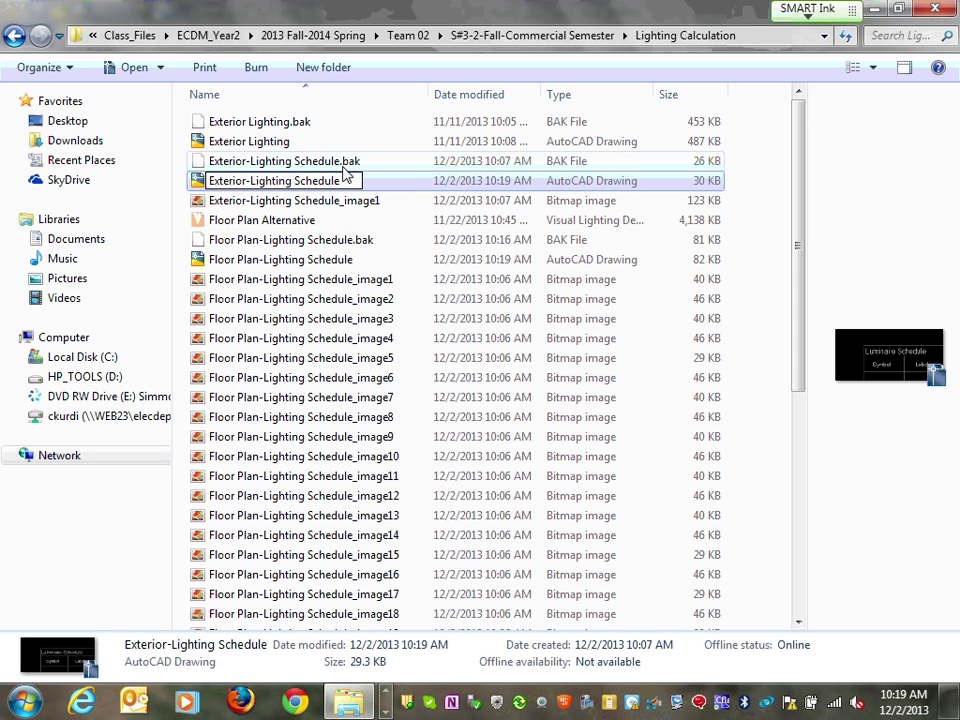
pyautogui.click(330, 163)
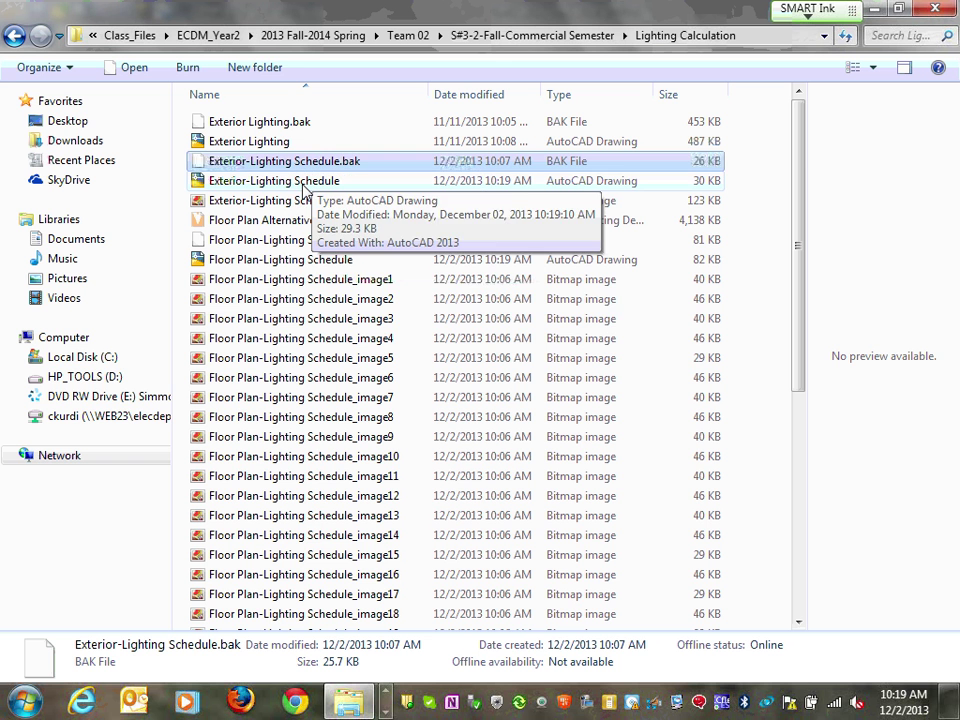
# Step: Rename the Floor Plan-Lighting Schedule drawing file as Floor Plan-Lighting Schedule-E9
pyautogui.click(327, 266)
pyautogui.rightClick(328, 266)
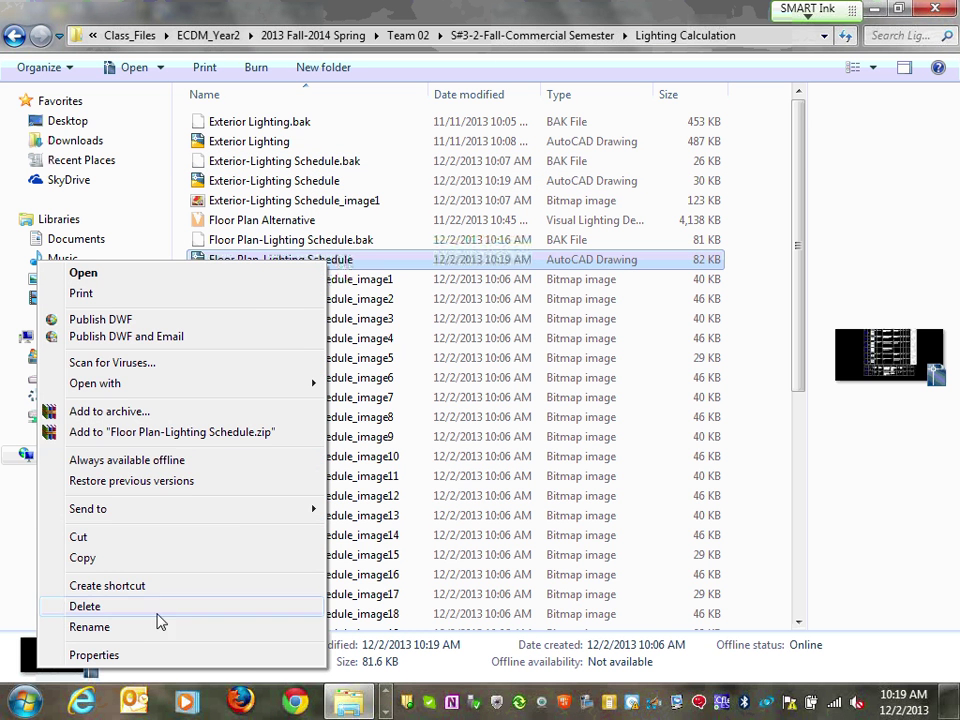
pyautogui.click(138, 630)
pyautogui.click(364, 259)
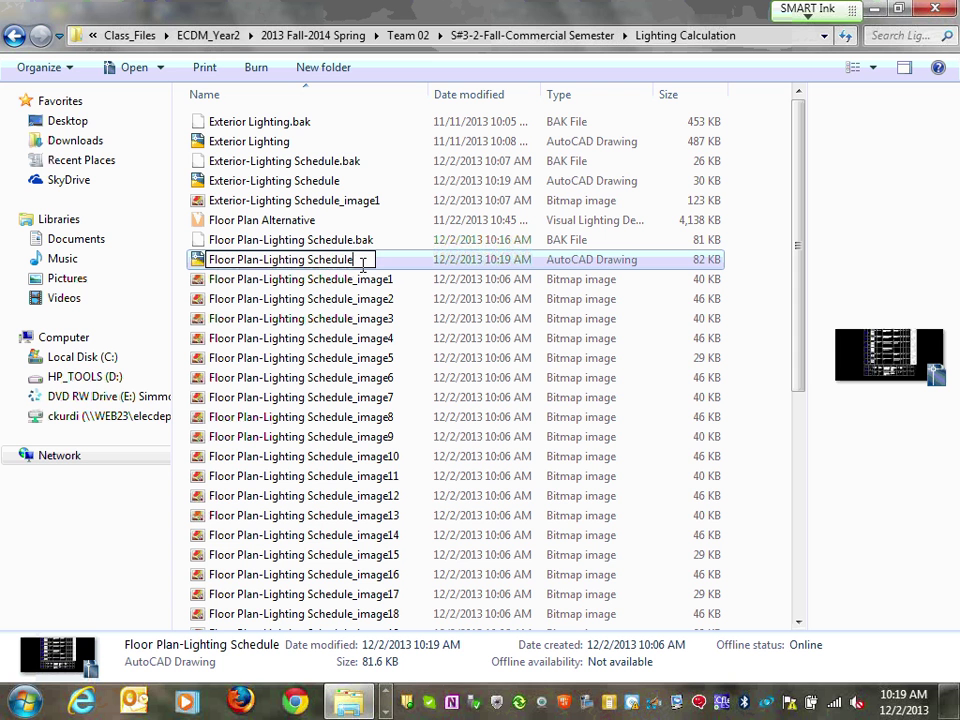
pyautogui.write('-')
pyautogui.write('E')
pyautogui.write('P')
pyautogui.click(335, 274)
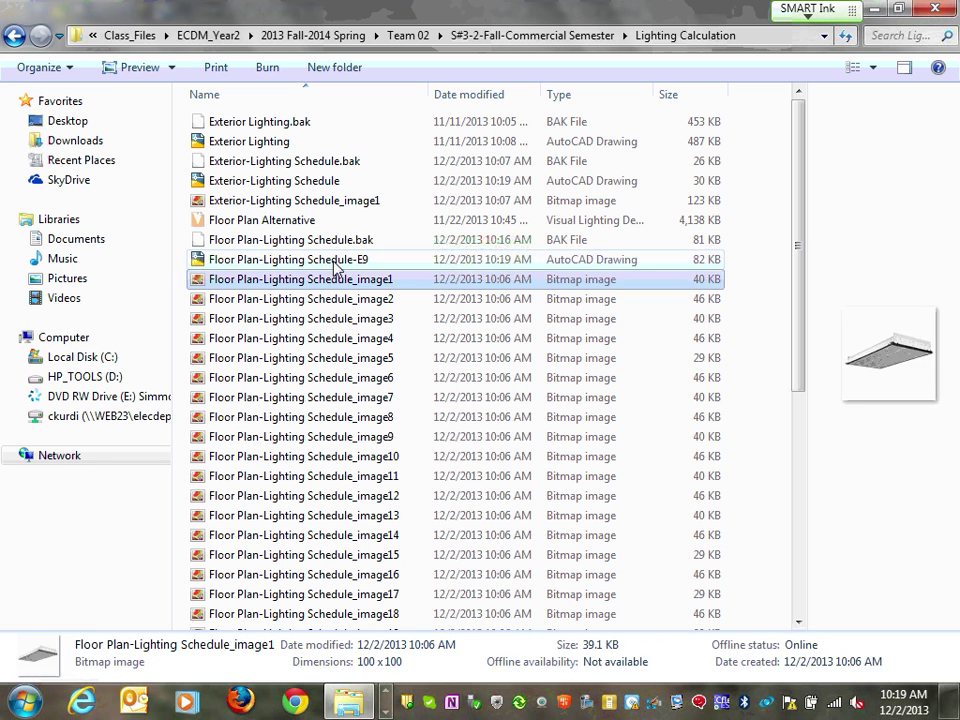
pyautogui.click(336, 264)
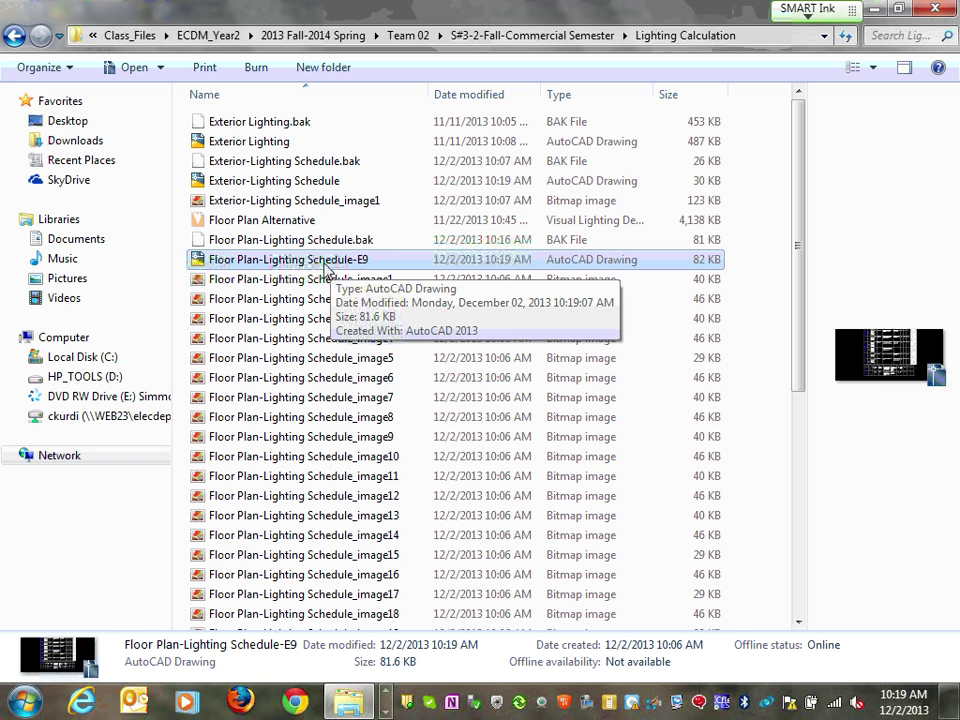
# Step: Examine the previews of the Floor Plan-Lighting Schedule bitmap images stored with the drawing in the Lighting Calculation folder
pyautogui.click(340, 377)
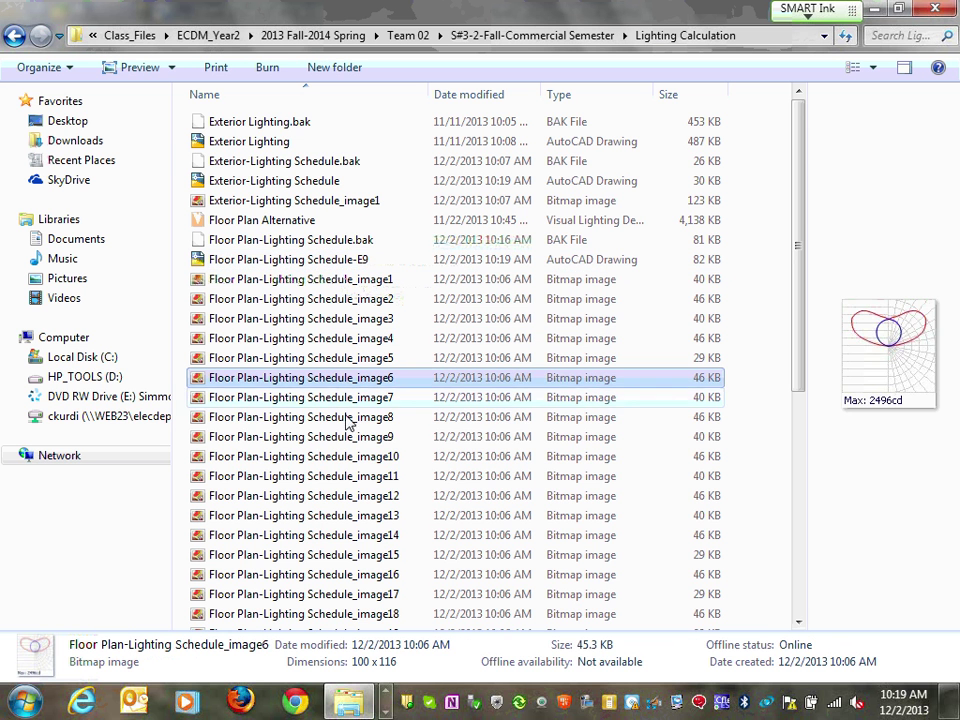
pyautogui.click(347, 417)
pyautogui.click(348, 458)
pyautogui.click(349, 516)
pyautogui.scroll(-4, 349, 518)
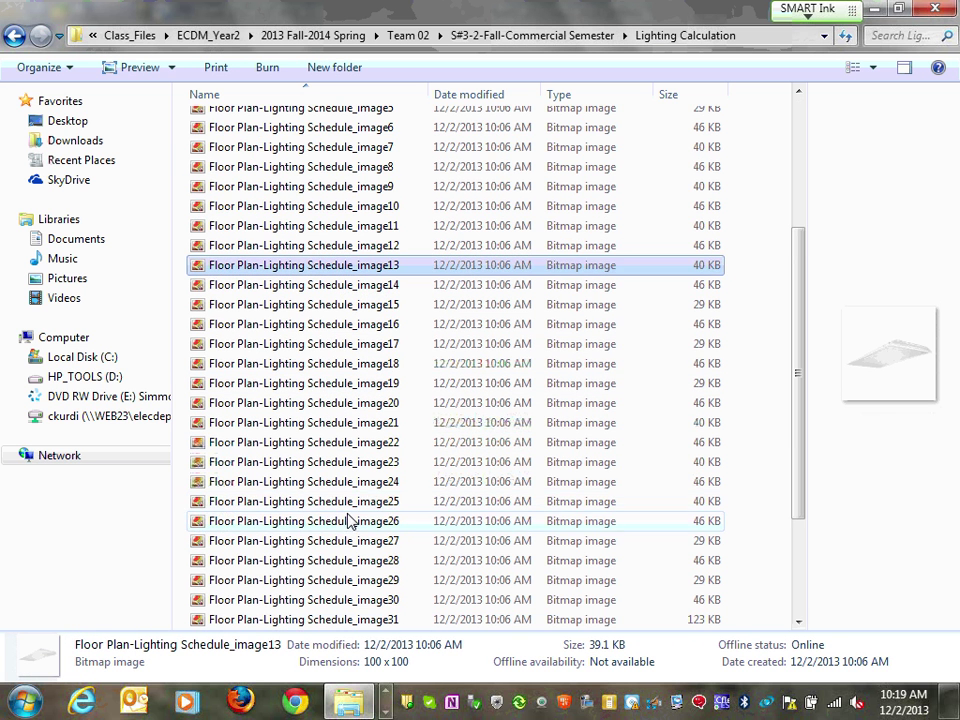
pyautogui.click(350, 521)
pyautogui.scroll(-3, 349, 520)
pyautogui.click(350, 442)
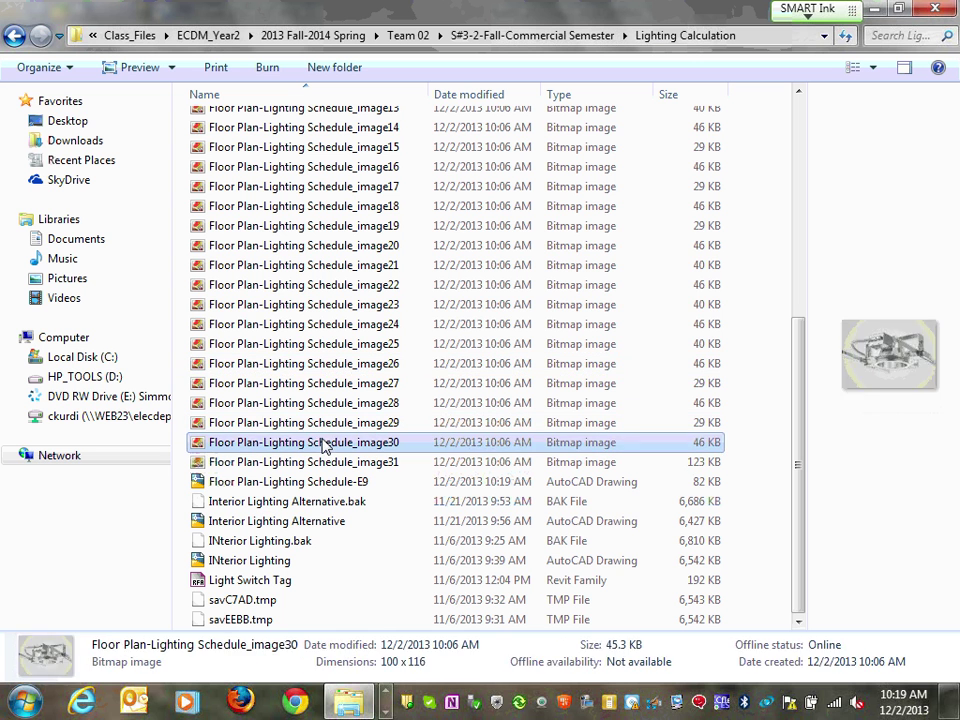
pyautogui.click(333, 383)
pyautogui.click(350, 304)
pyautogui.click(338, 245)
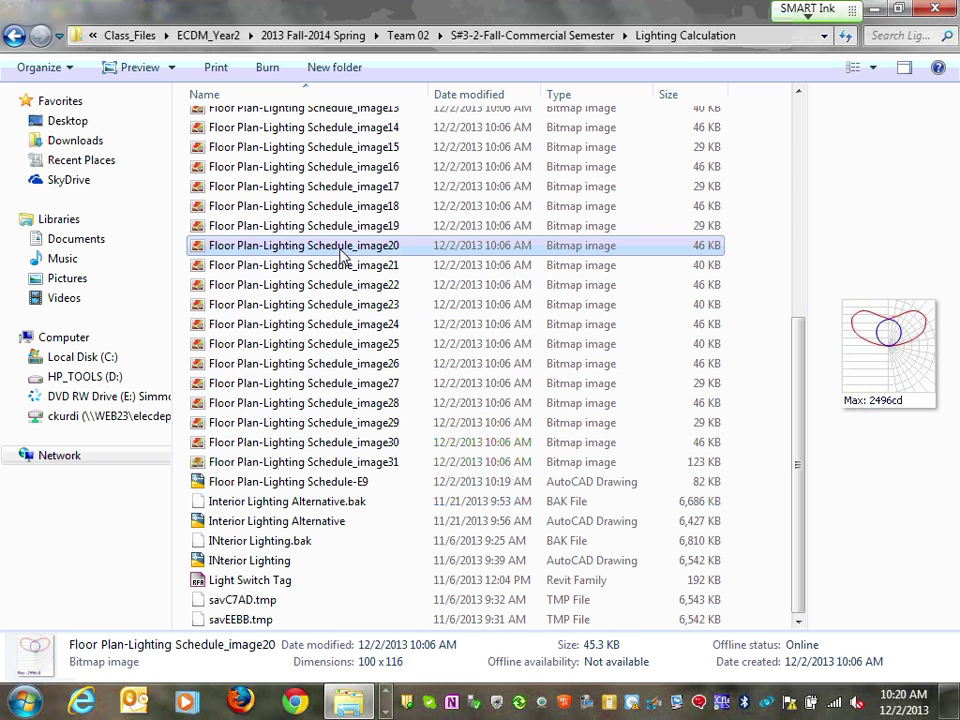
pyautogui.click(355, 206)
pyautogui.scroll(7, 349, 300)
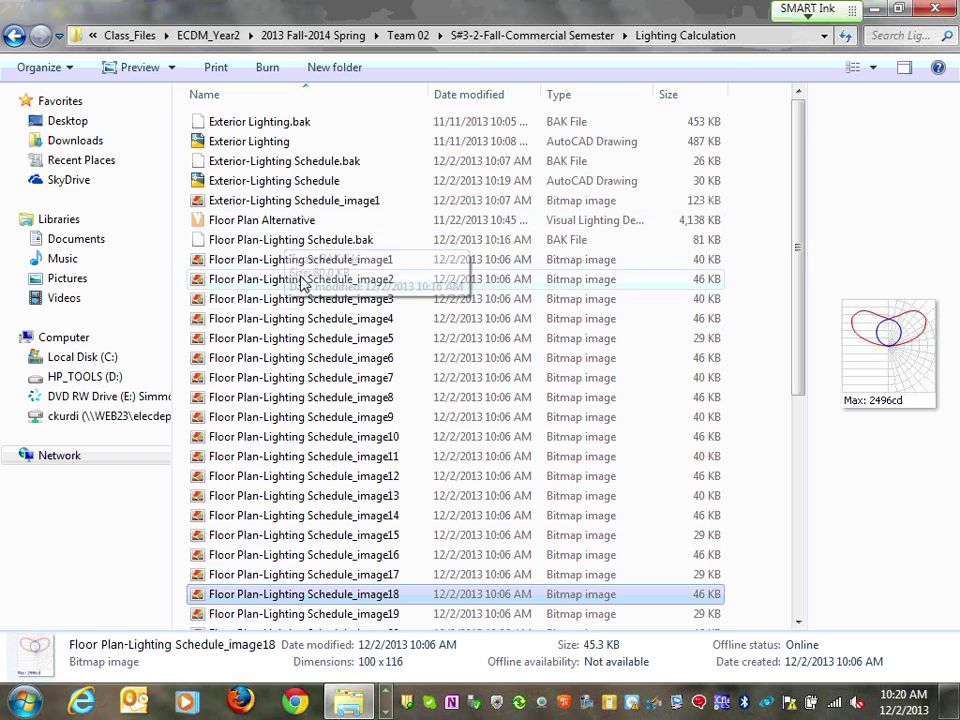
pyautogui.click(375, 262)
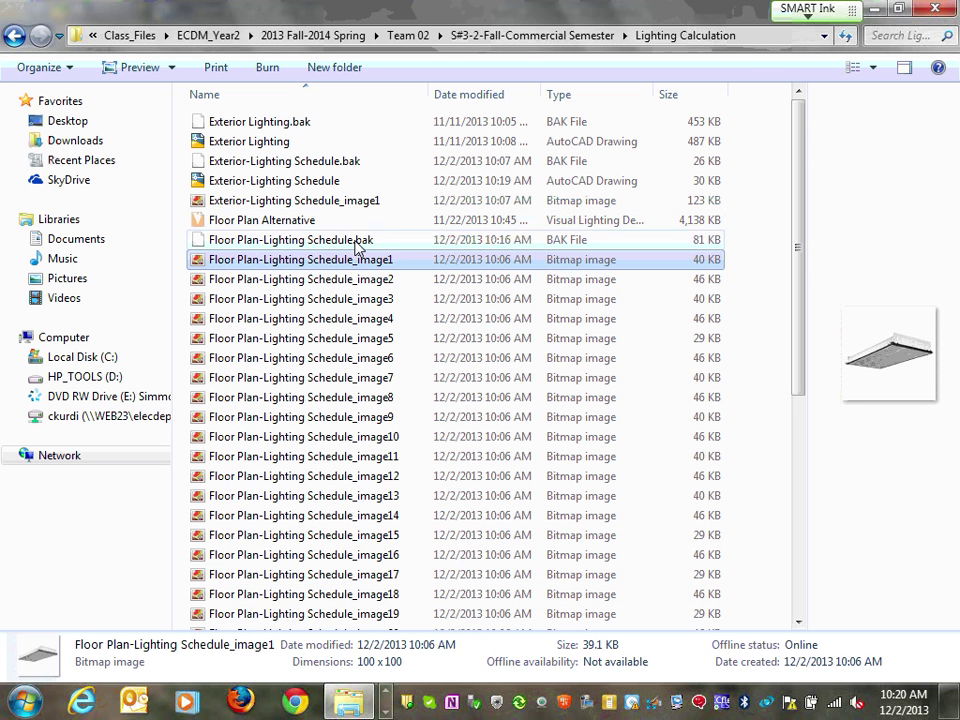
pyautogui.click(350, 242)
pyautogui.click(349, 284)
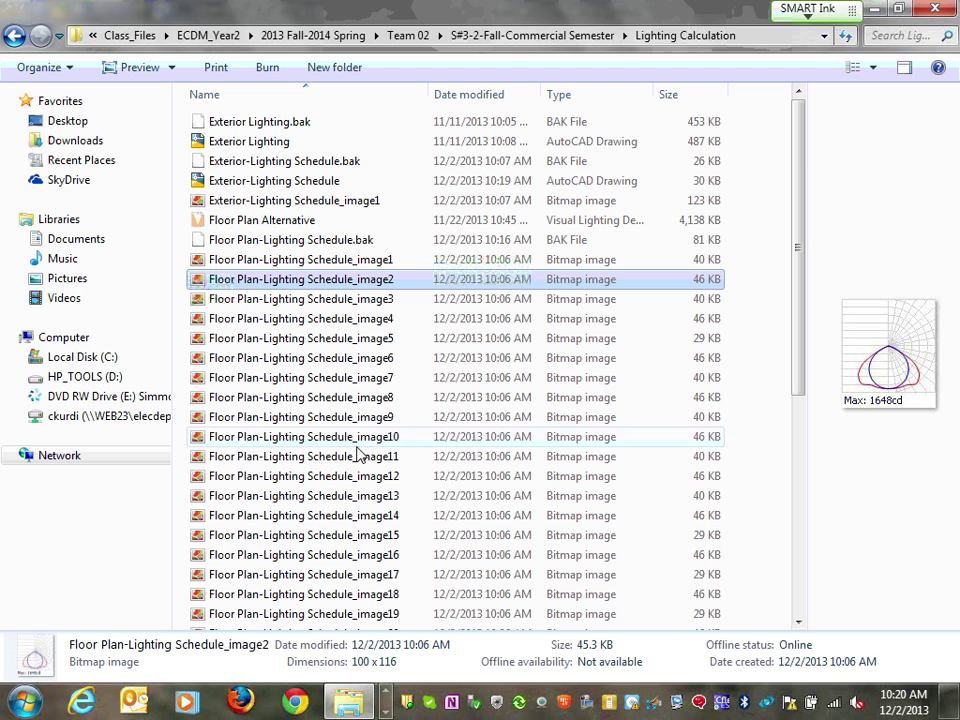
# Step: Switch to the electrical project open in Revit
pyautogui.click(385, 700)
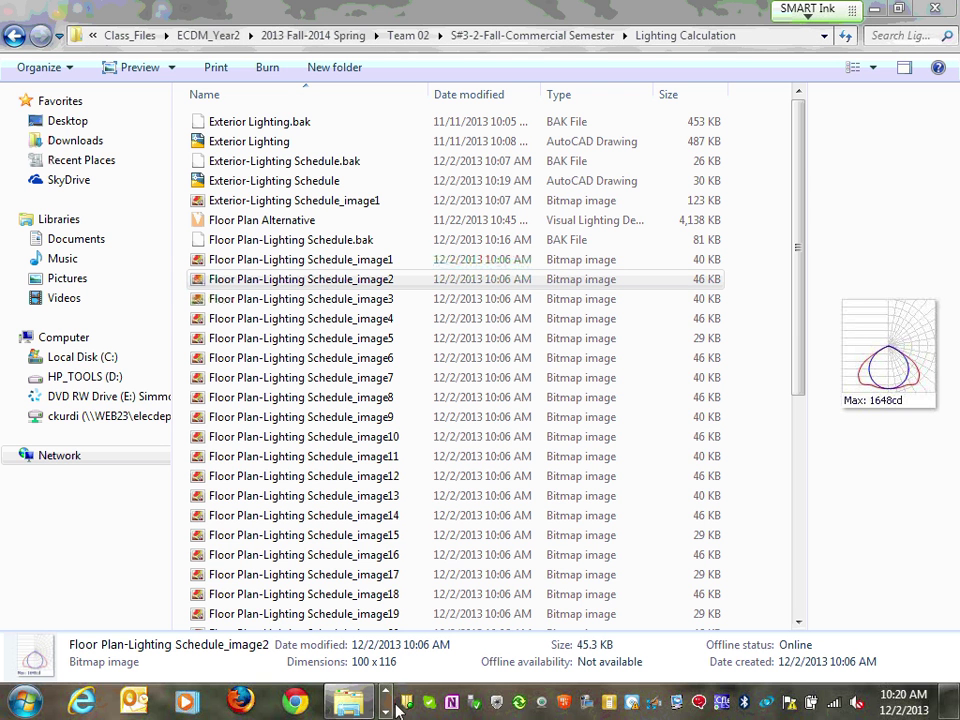
pyautogui.click(386, 700)
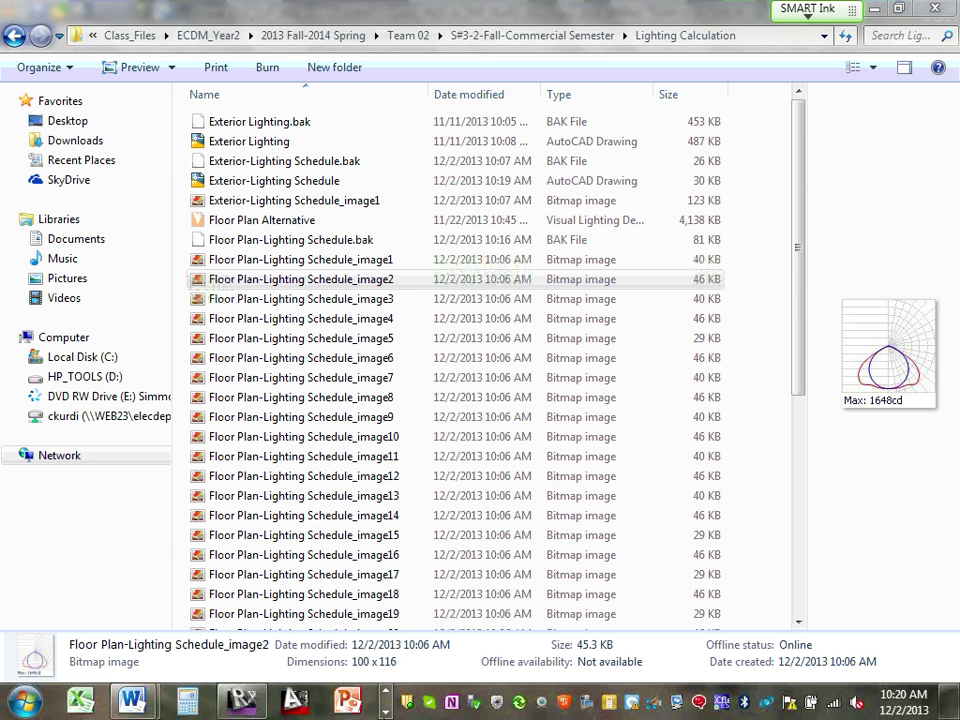
pyautogui.click(240, 700)
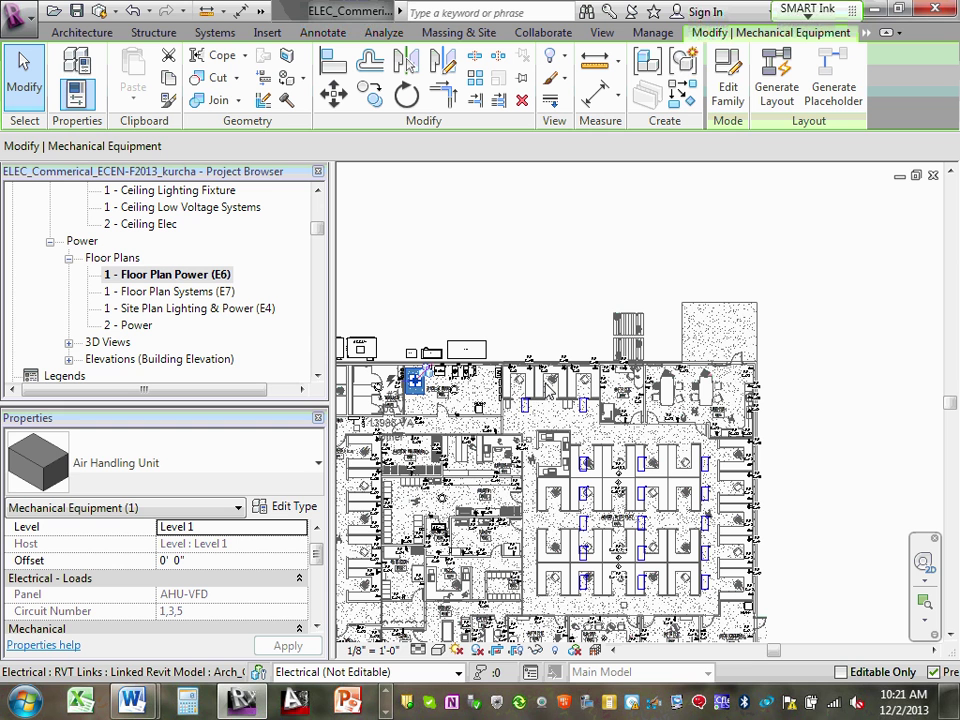
pyautogui.click(387, 694)
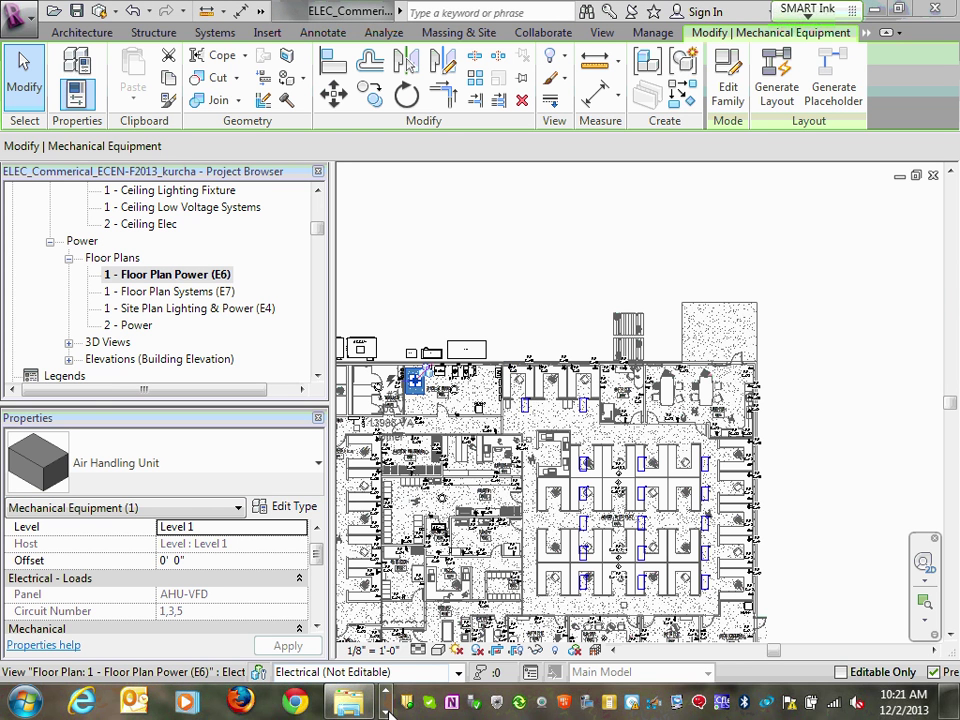
pyautogui.click(388, 712)
pyautogui.click(388, 712)
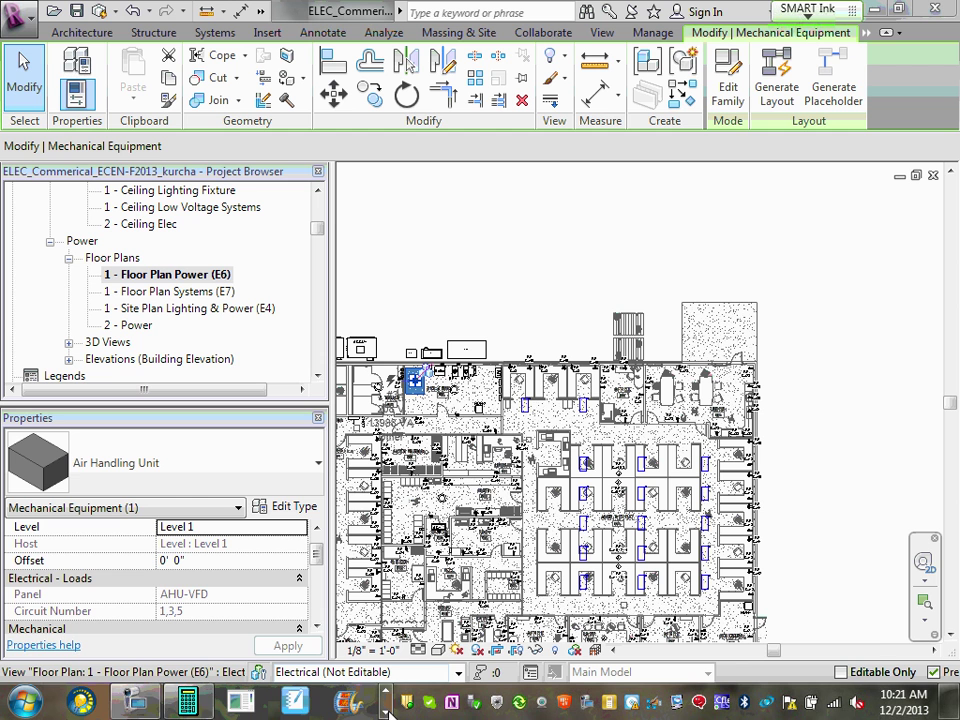
pyautogui.click(150, 703)
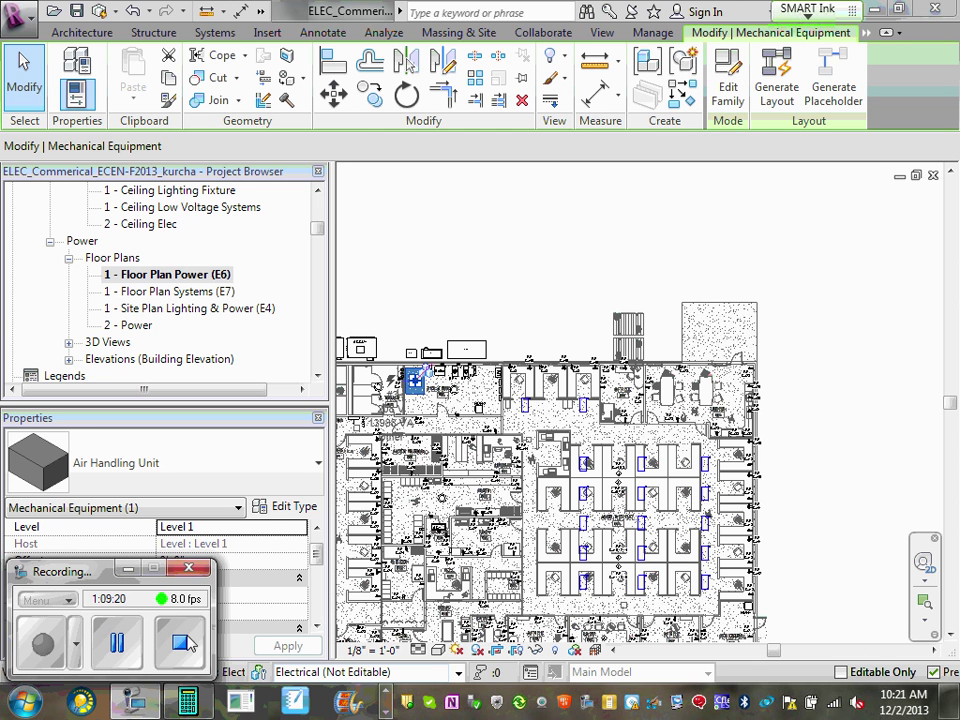